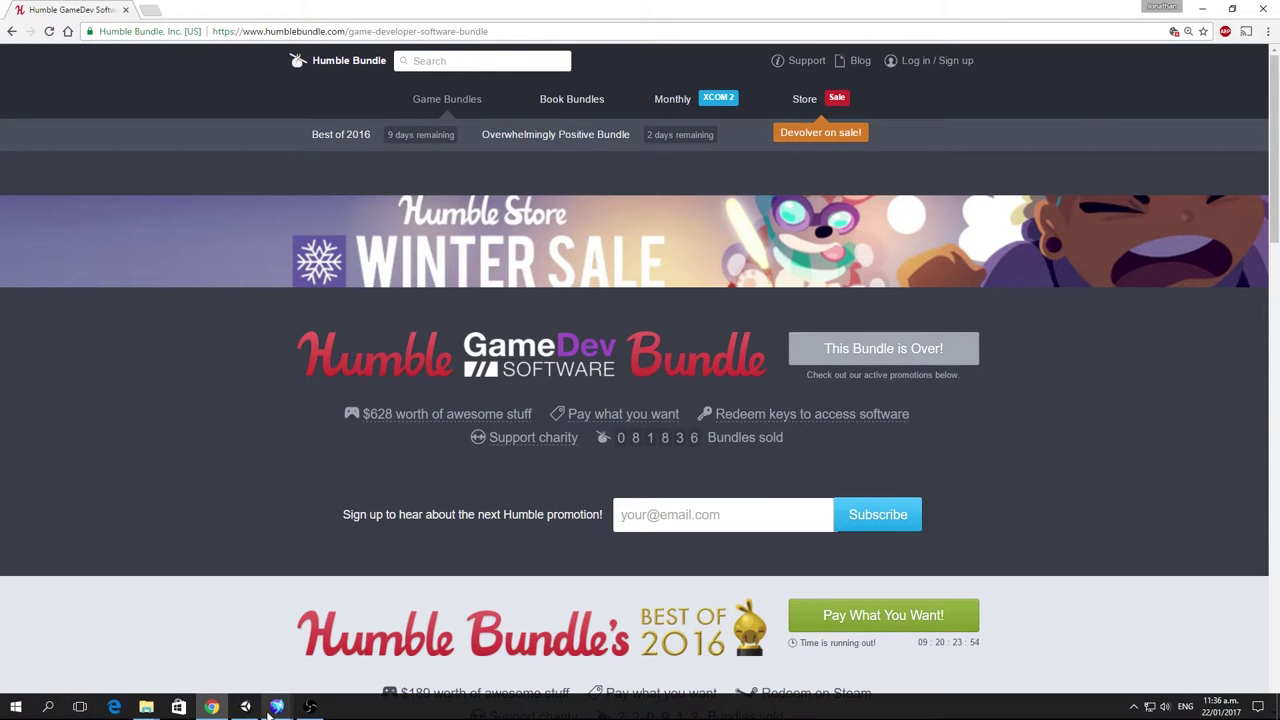
- Bring the About Spriter window (release 10) in front of the Humble Bundle page
left_click(277, 706)
left_click(334, 667)
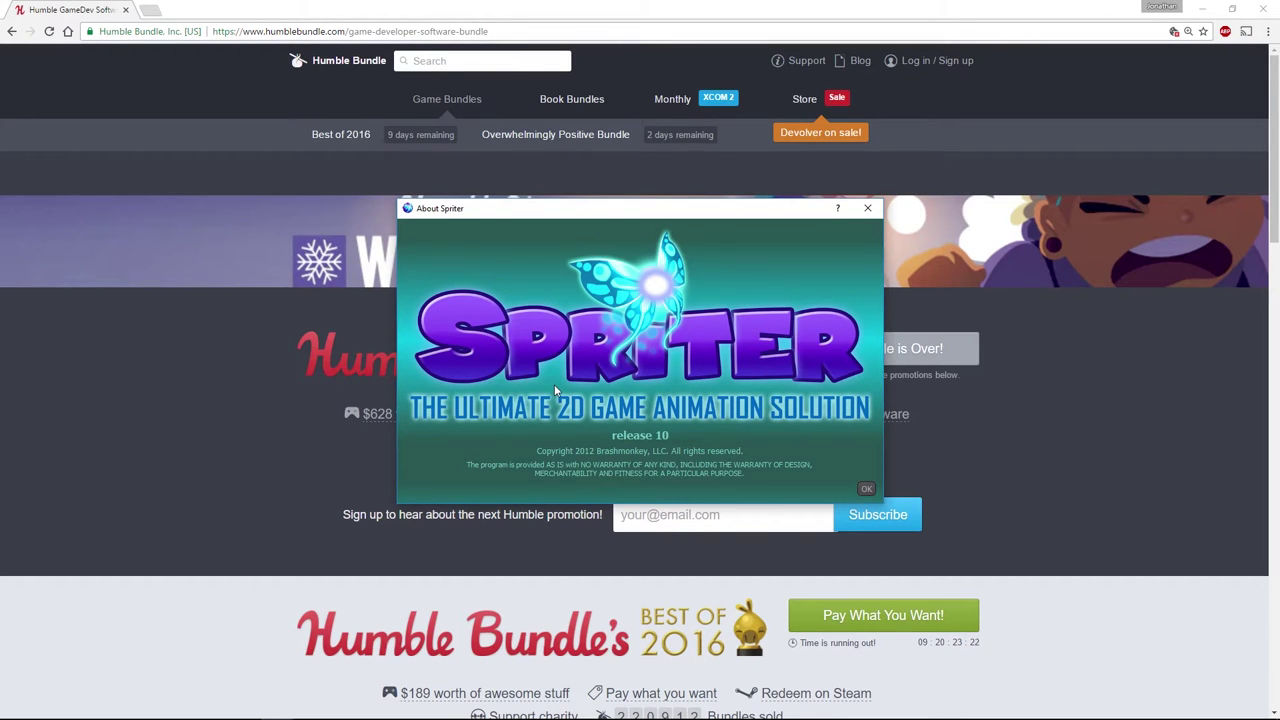
- Close the About Spriter dialog and bring up File Explorer showing the SpaceDude PNGs
left_click(867, 208)
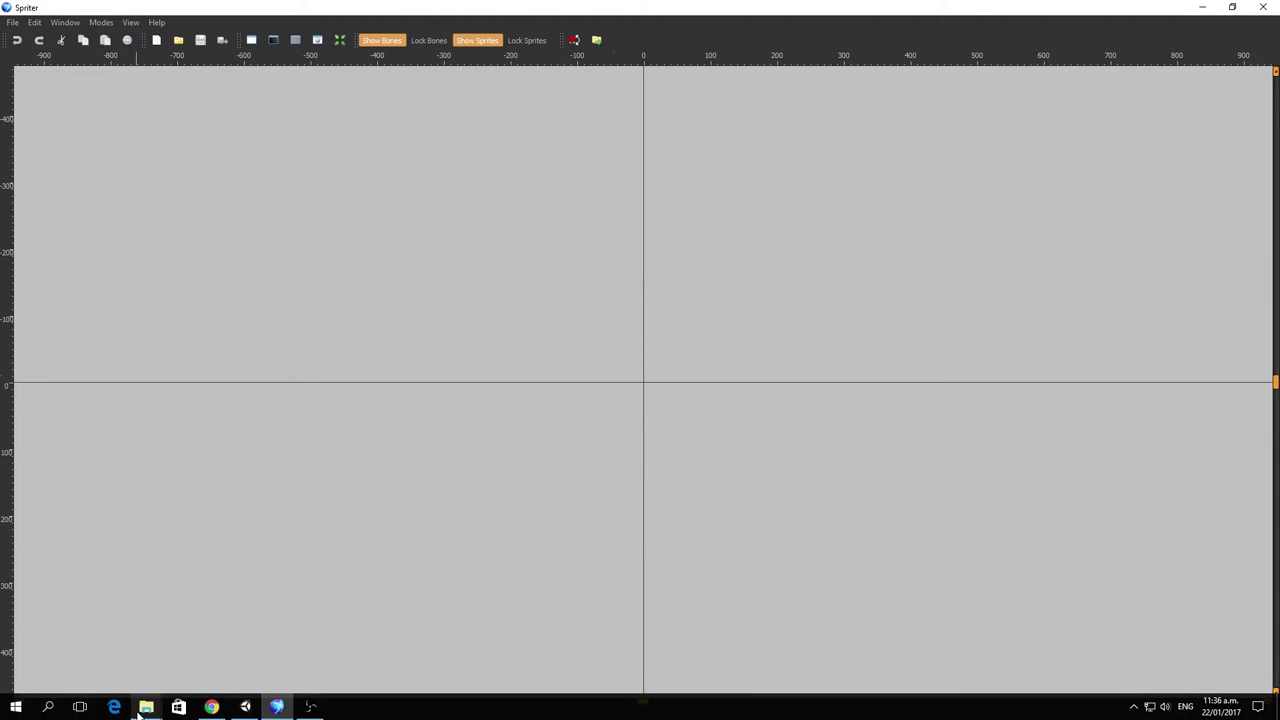
left_click(143, 709)
left_click(112, 680)
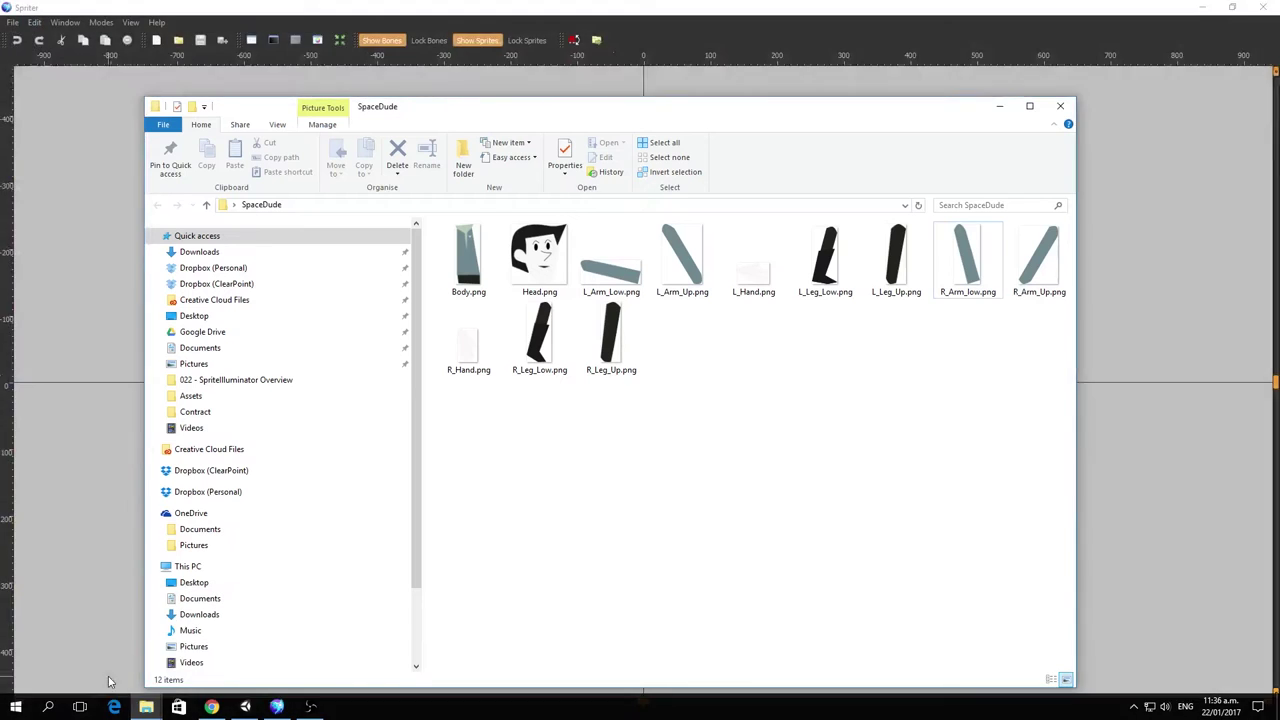
left_click_drag(688, 112, 700, 88)
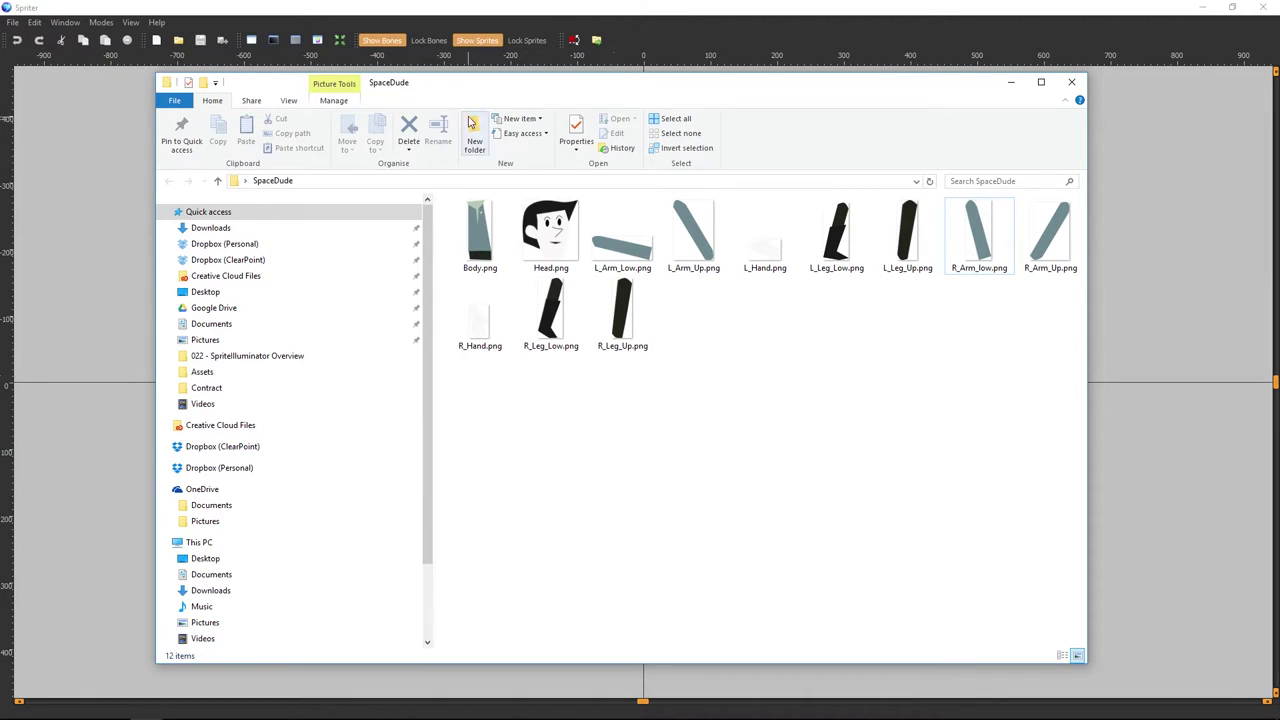
left_click_drag(474, 90, 459, 90)
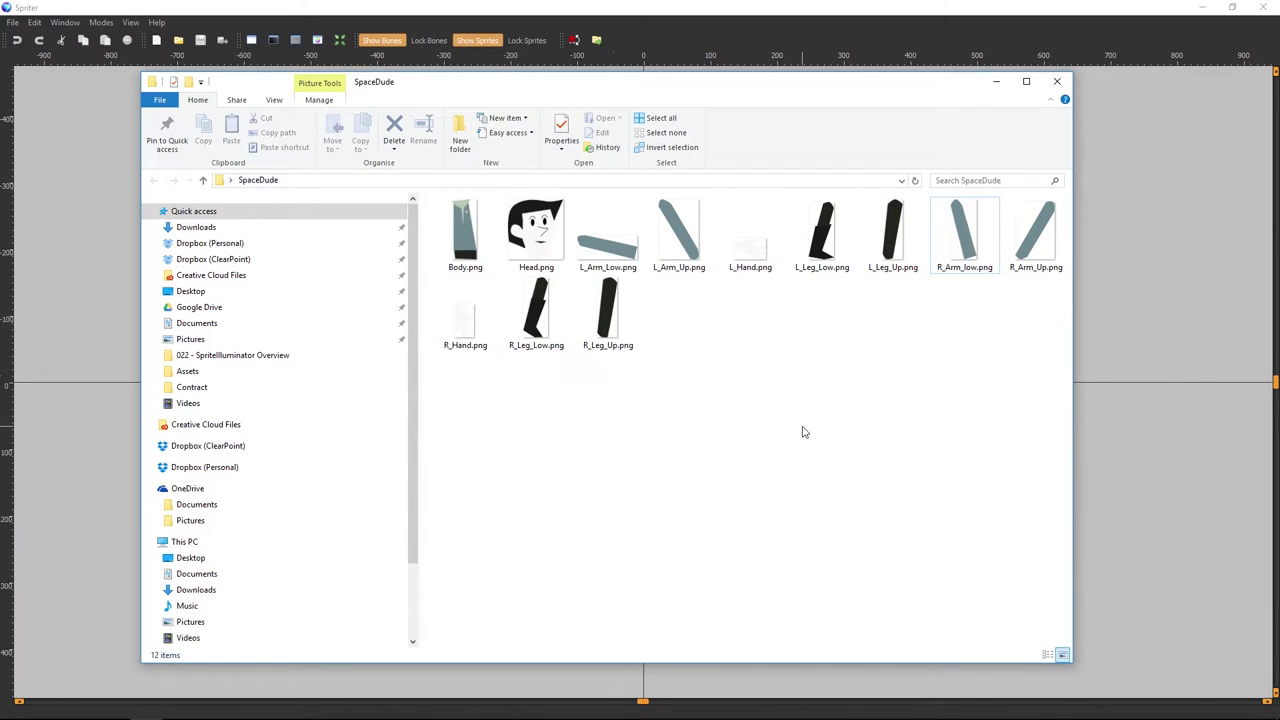
left_click(603, 13)
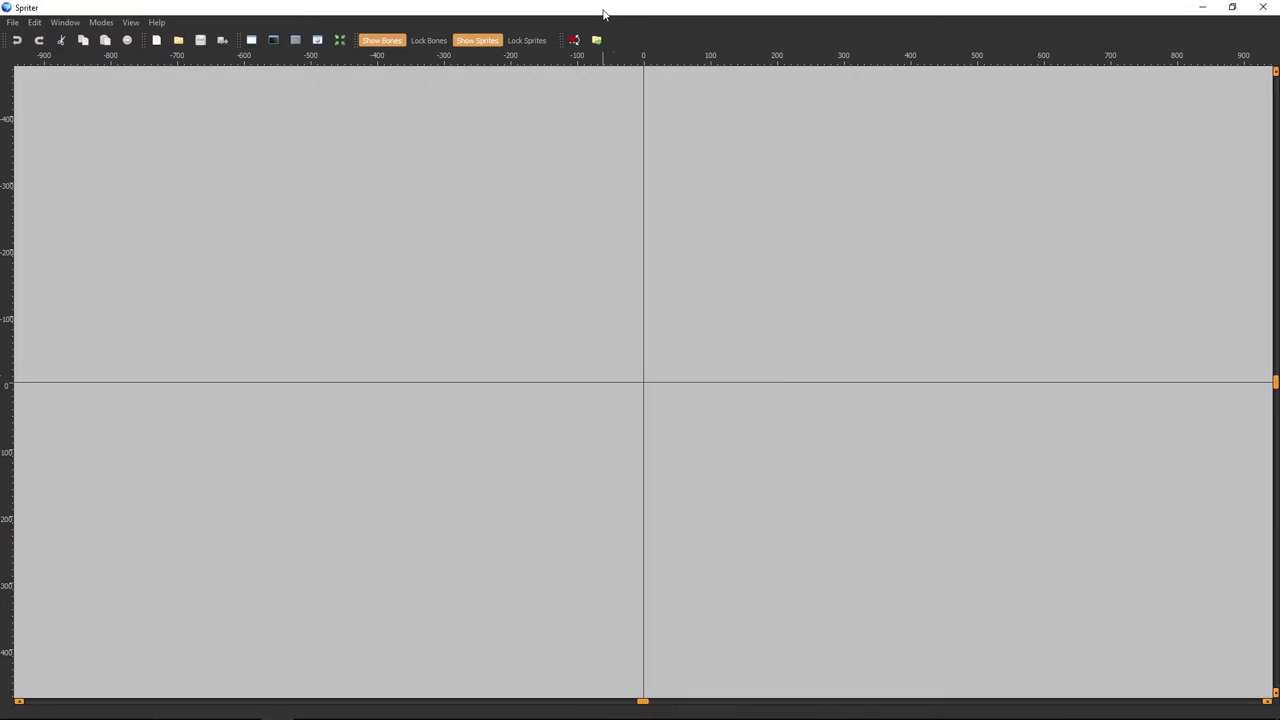
- Start a new project and browse the folder chooser to Desktop > SpaceDude
left_click(13, 22)
left_click(13, 22)
left_click(13, 22)
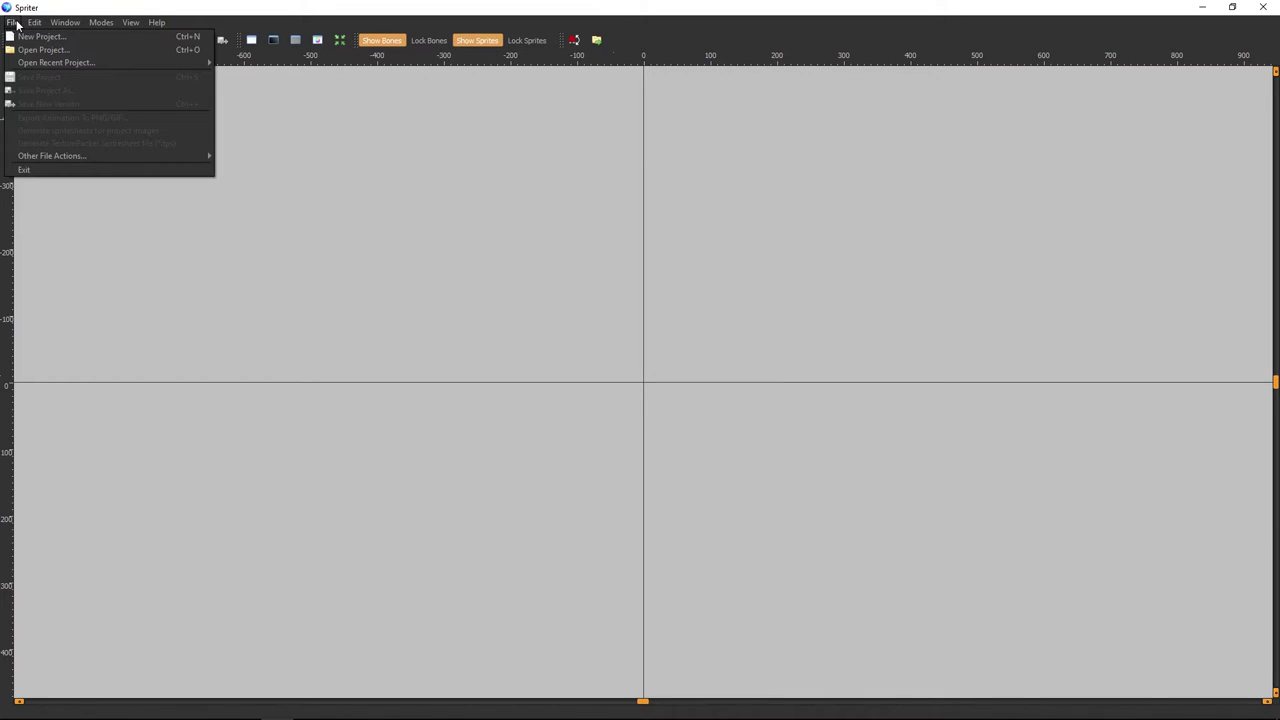
left_click(16, 37)
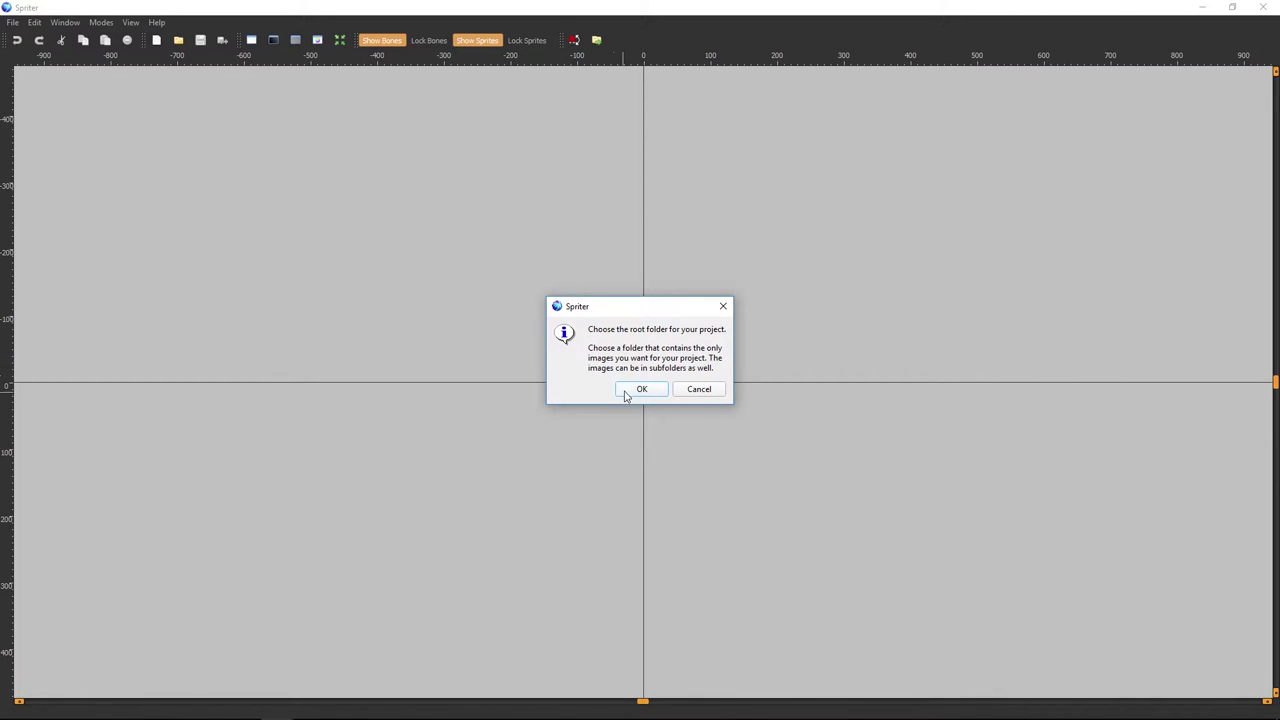
left_click(640, 390)
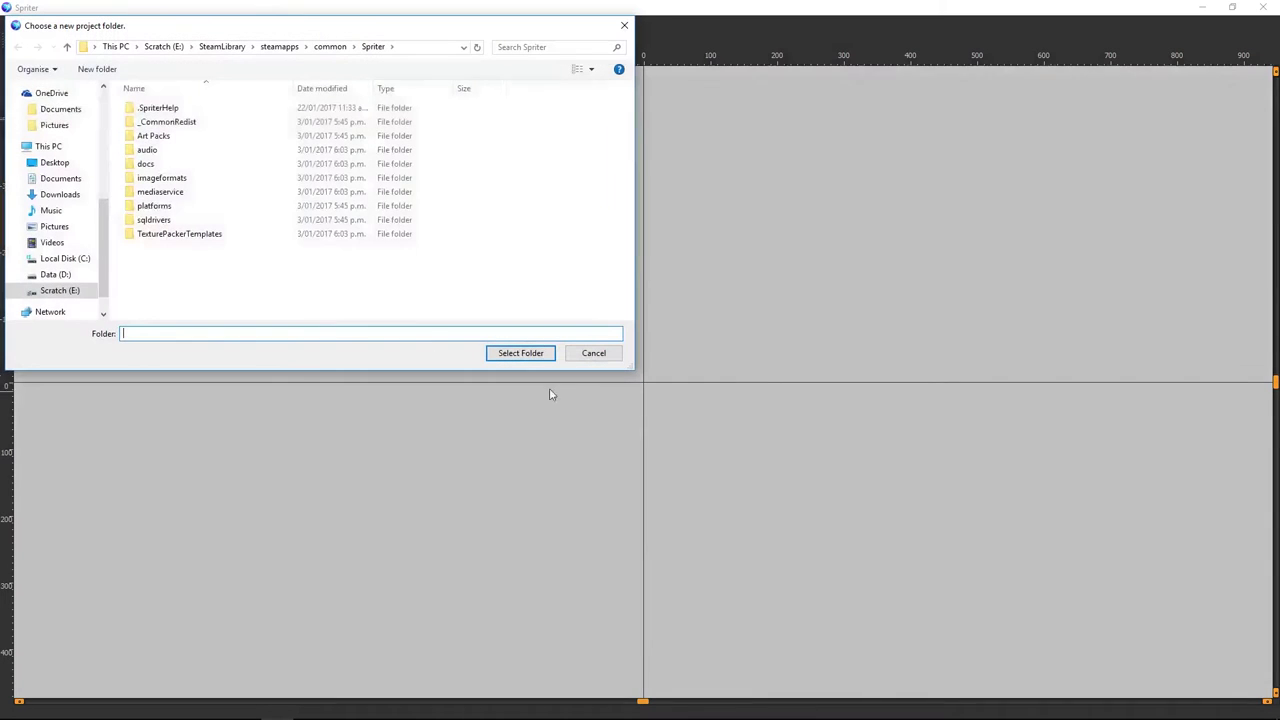
left_click(62, 163)
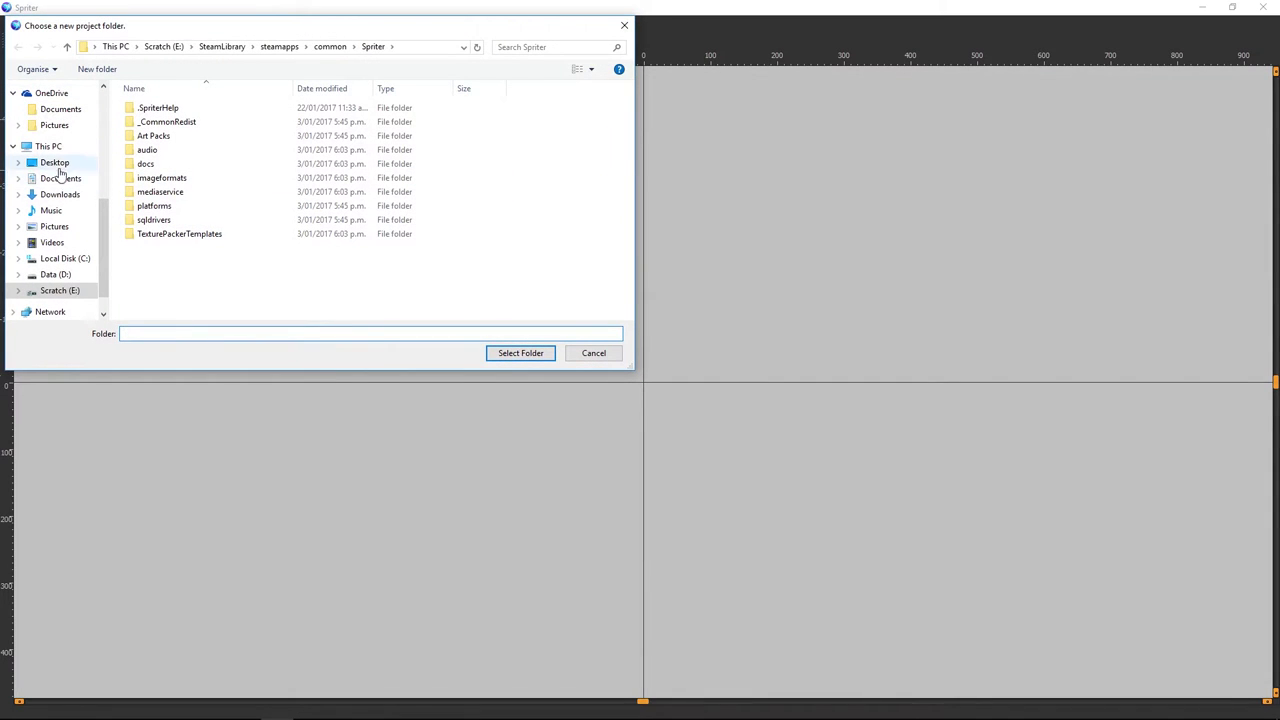
double_click(229, 128)
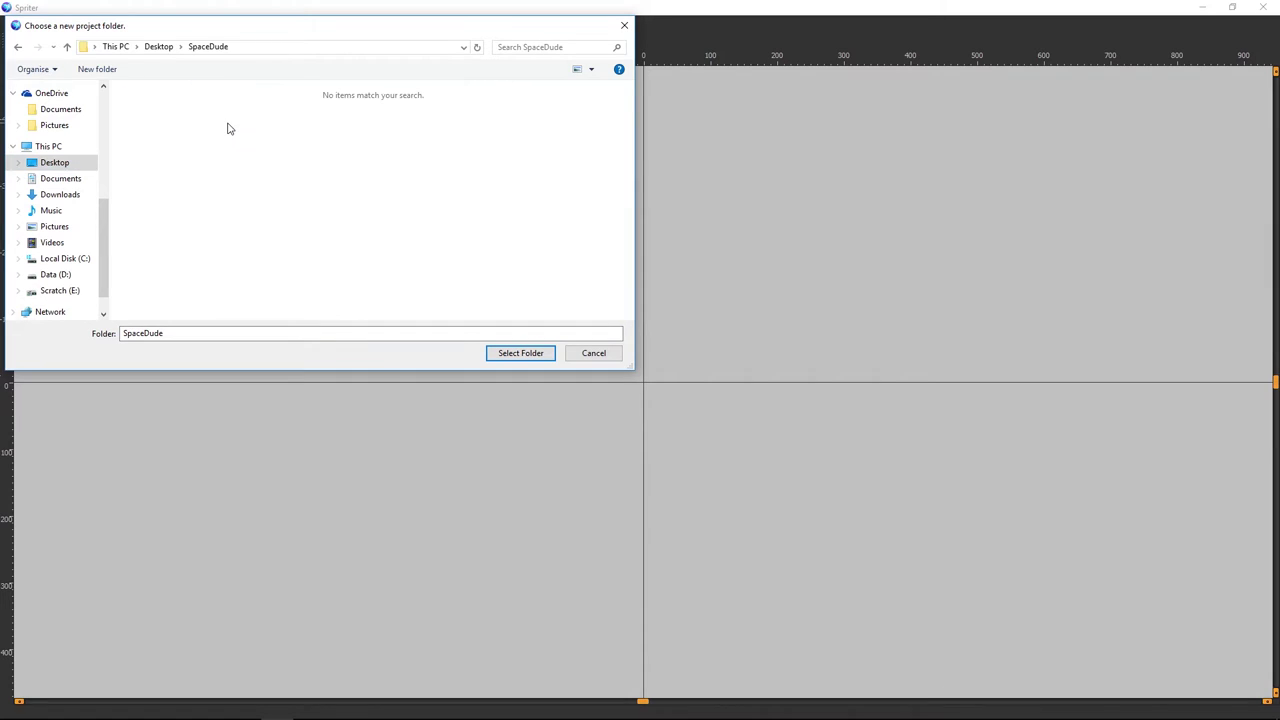
- Use the Desktop SpaceDude folder as project root and enlarge the image palette list
left_click(509, 355)
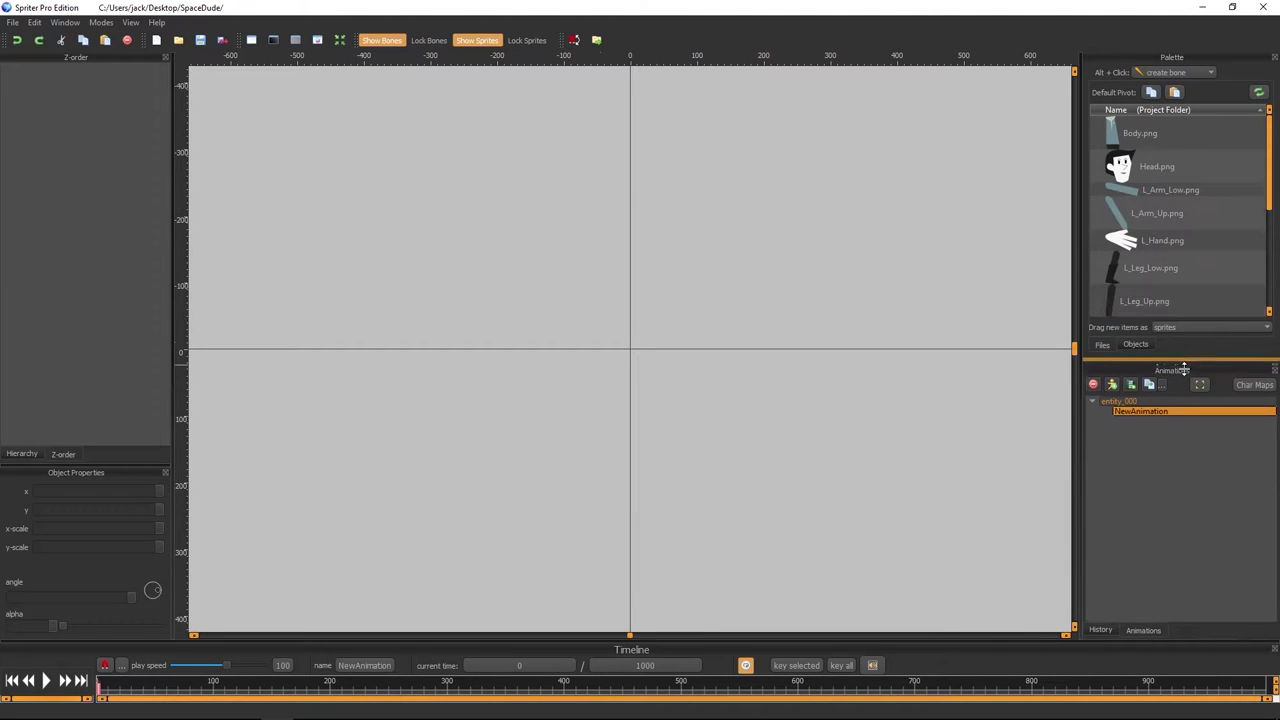
left_click_drag(1179, 204, 1186, 402)
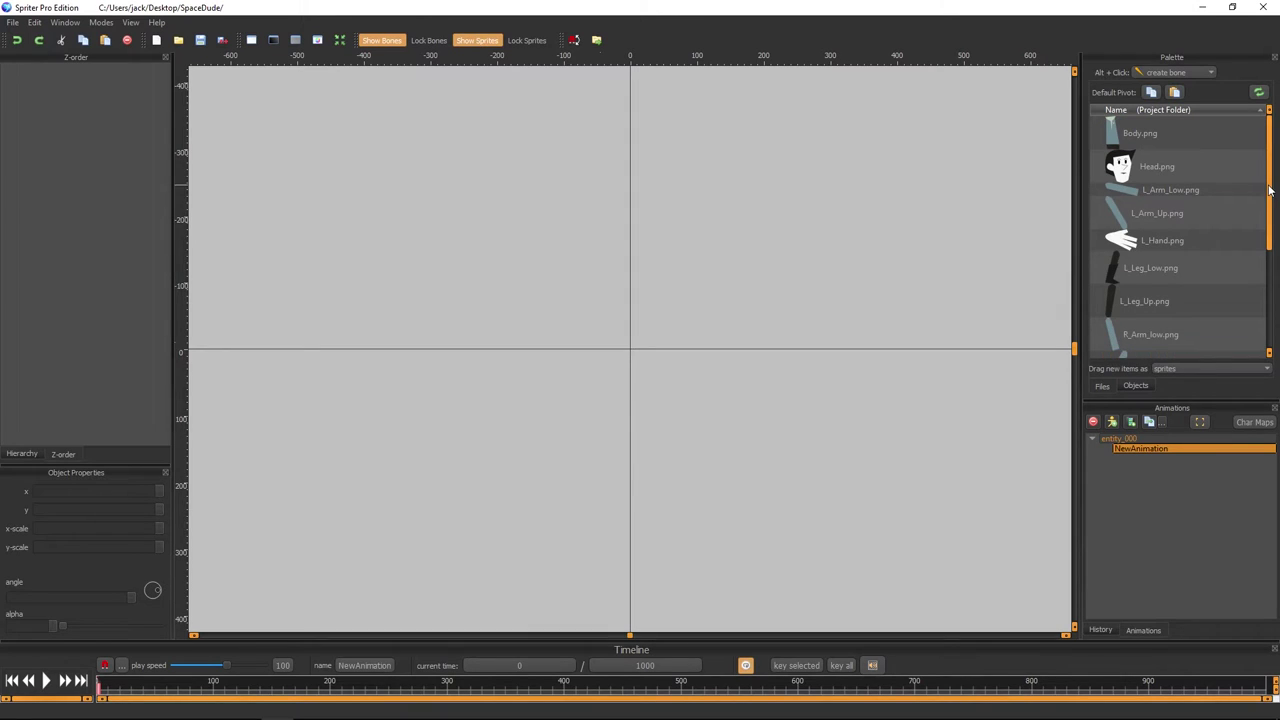
mouse_move(1270, 190)
left_mouse_down()
mouse_move(1260, 316)
mouse_move(1266, 185)
left_mouse_up()
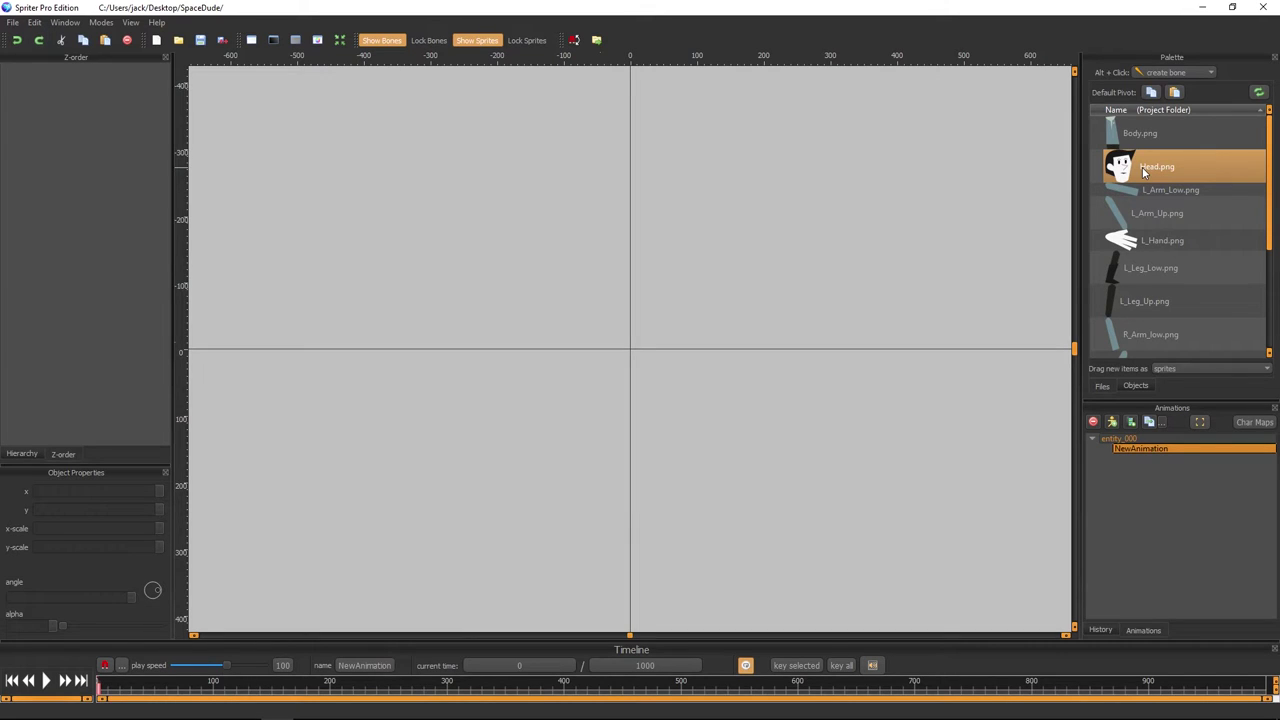
- Set Body.png's default pivot at the top of the belt
left_click(1149, 135)
left_click(1157, 166)
double_click(1149, 135)
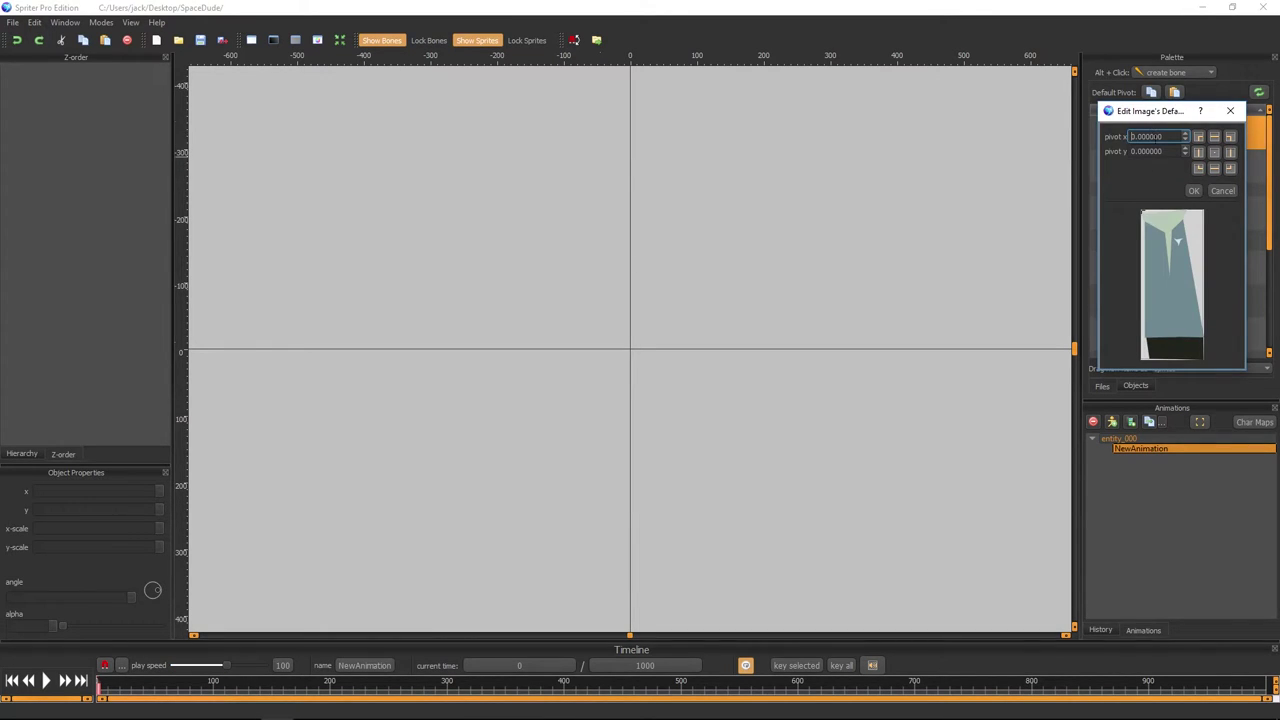
left_click_drag(1149, 115, 837, 136)
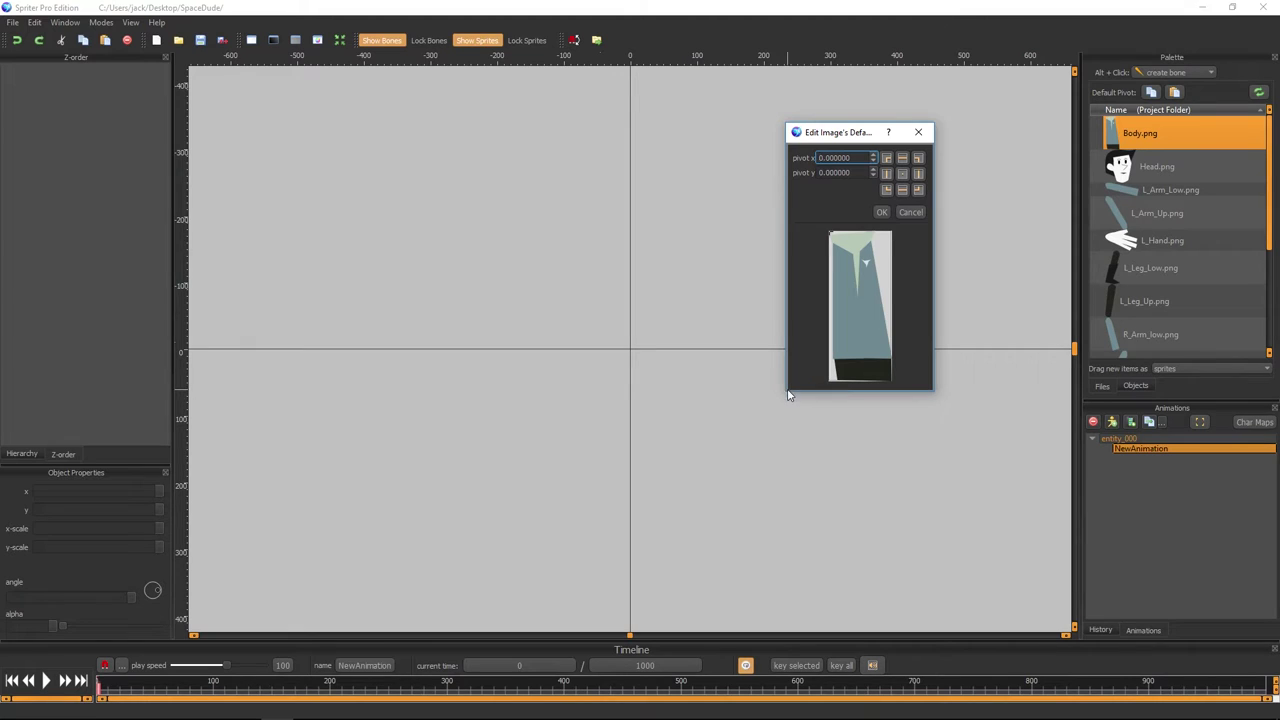
mouse_move(786, 390)
left_mouse_down()
mouse_move(499, 405)
mouse_move(520, 608)
left_mouse_up()
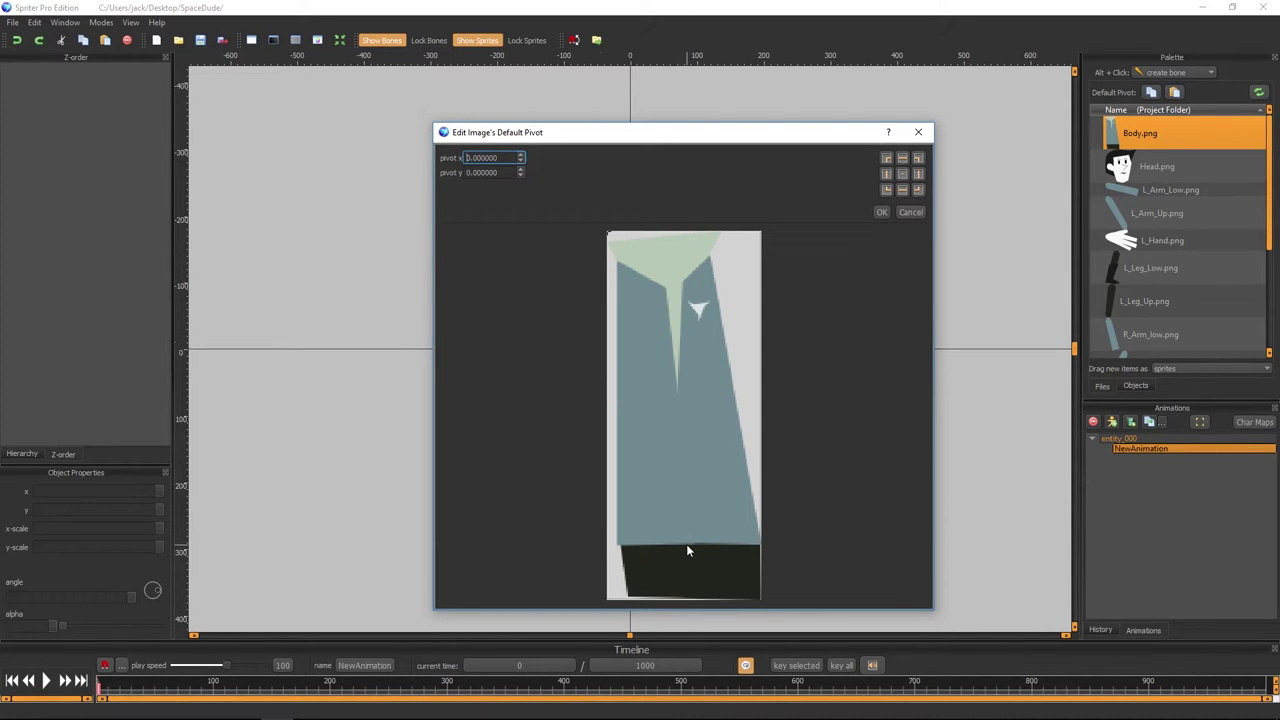
left_click_drag(687, 551, 688, 551)
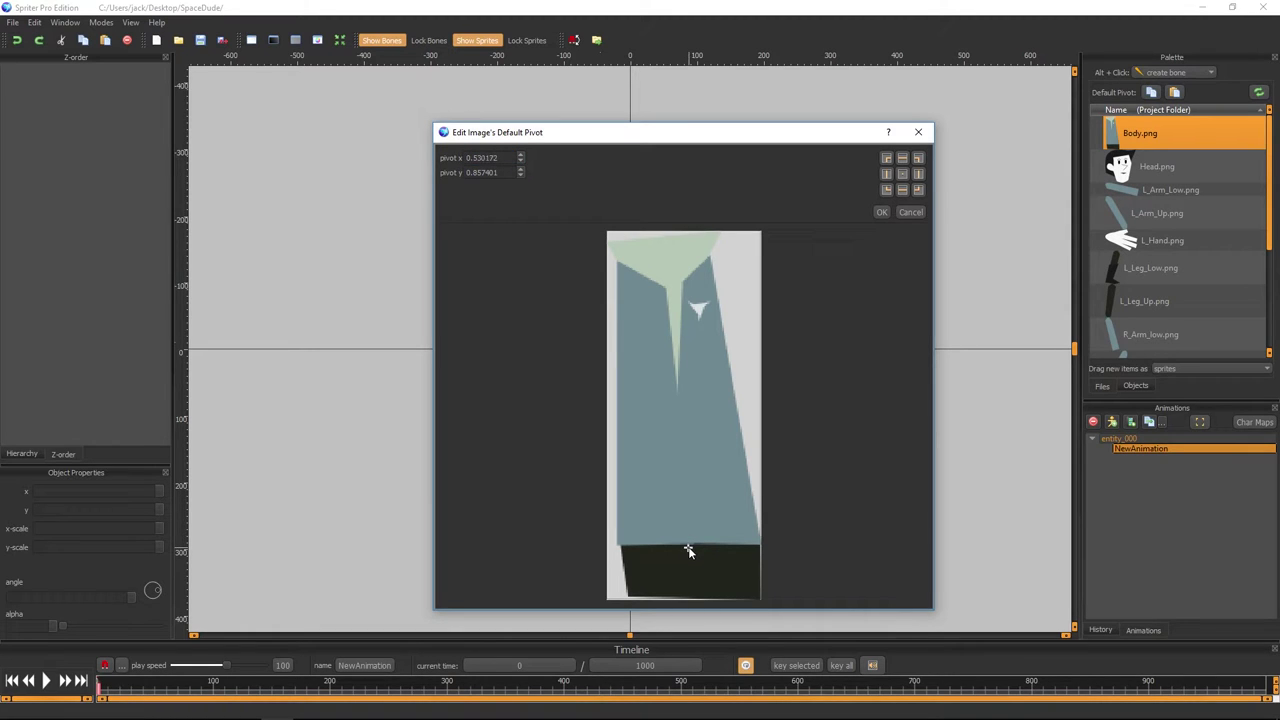
left_click(918, 132)
- Set Head.png's default pivot at the bottom edge of the head
double_click(1143, 164)
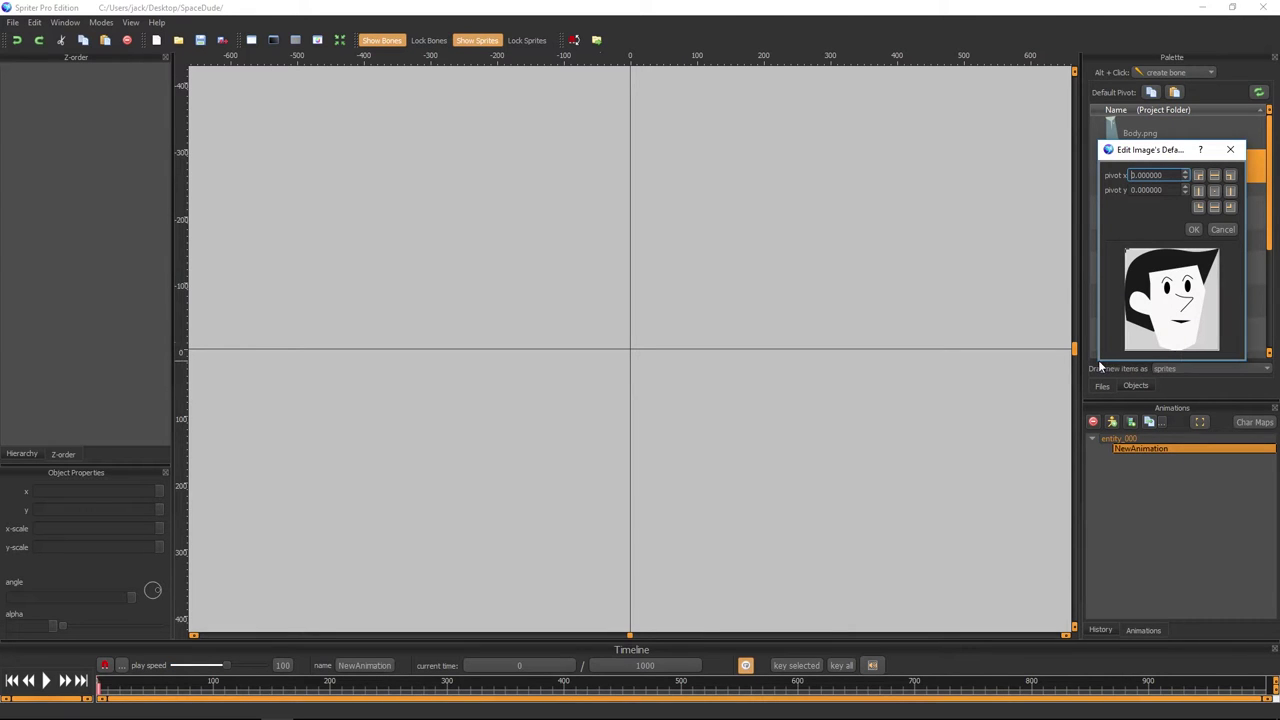
left_click_drag(1098, 359, 668, 538)
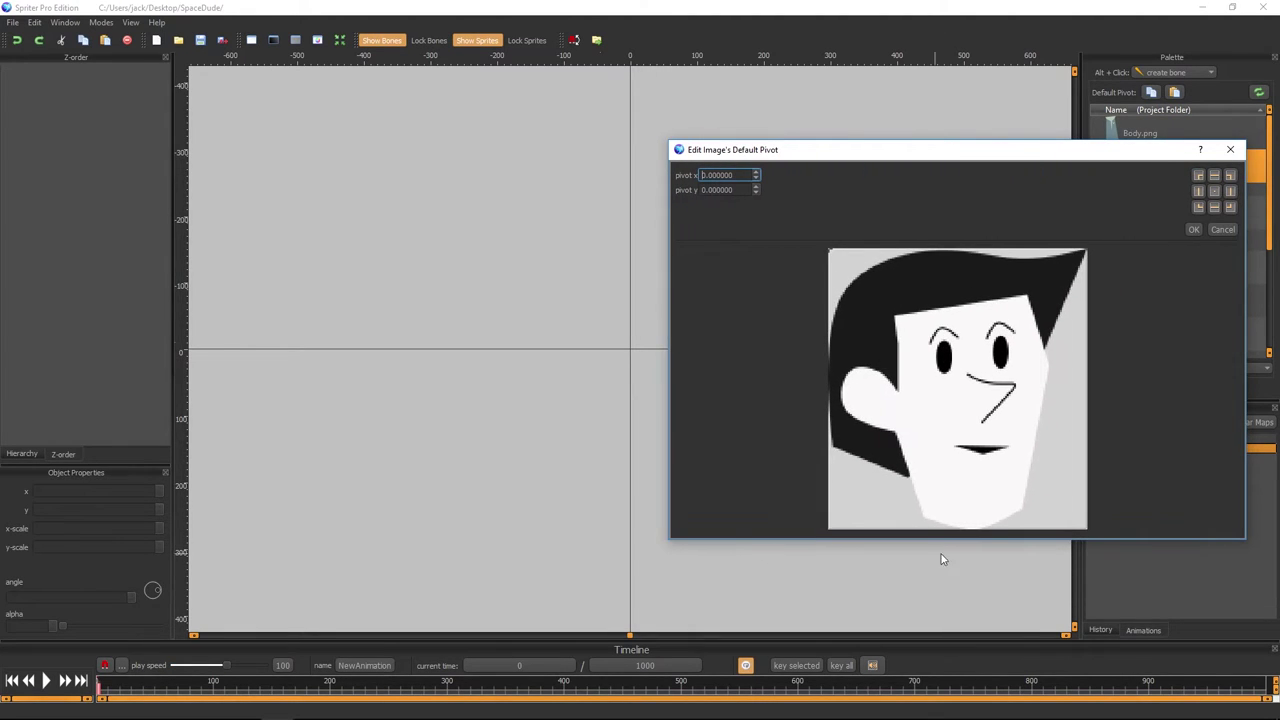
left_click(972, 525)
left_click(1193, 229)
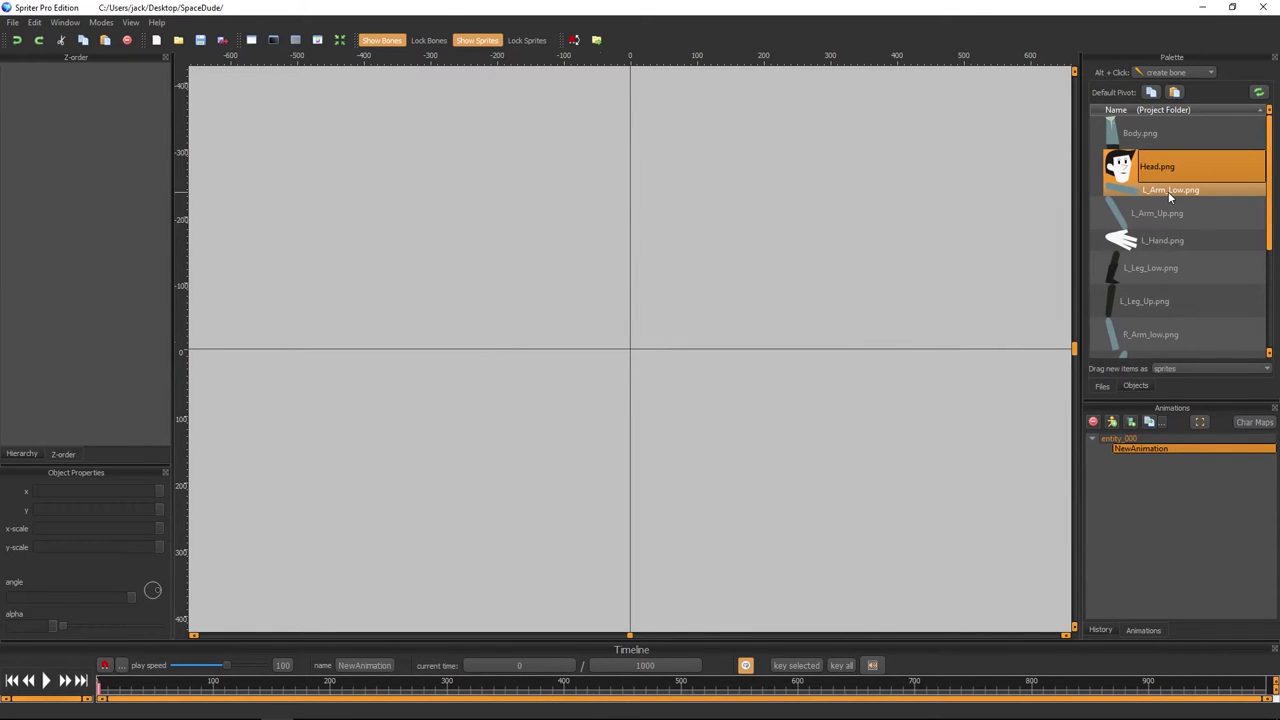
- Place default pivots at the top ends of L_Arm_Low.png and L_Arm_Up.png (x 0.101399, y 0.074592)
double_click(1168, 191)
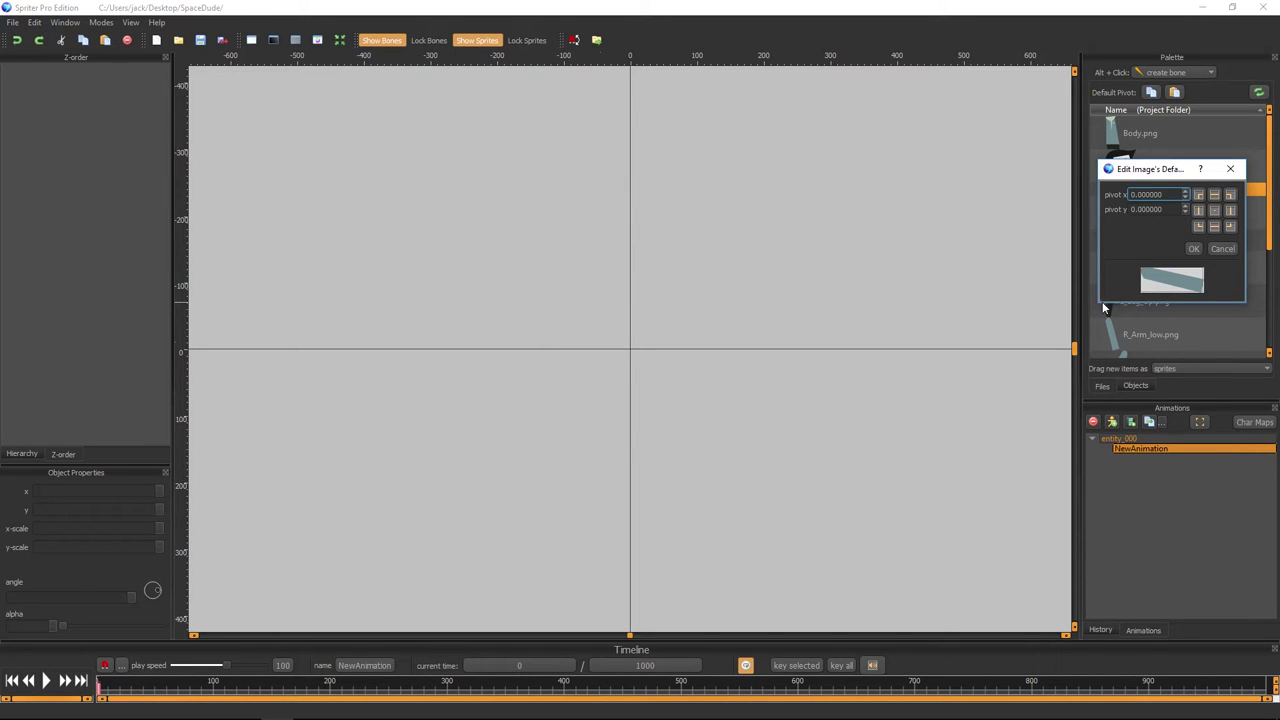
left_click_drag(1101, 302, 545, 616)
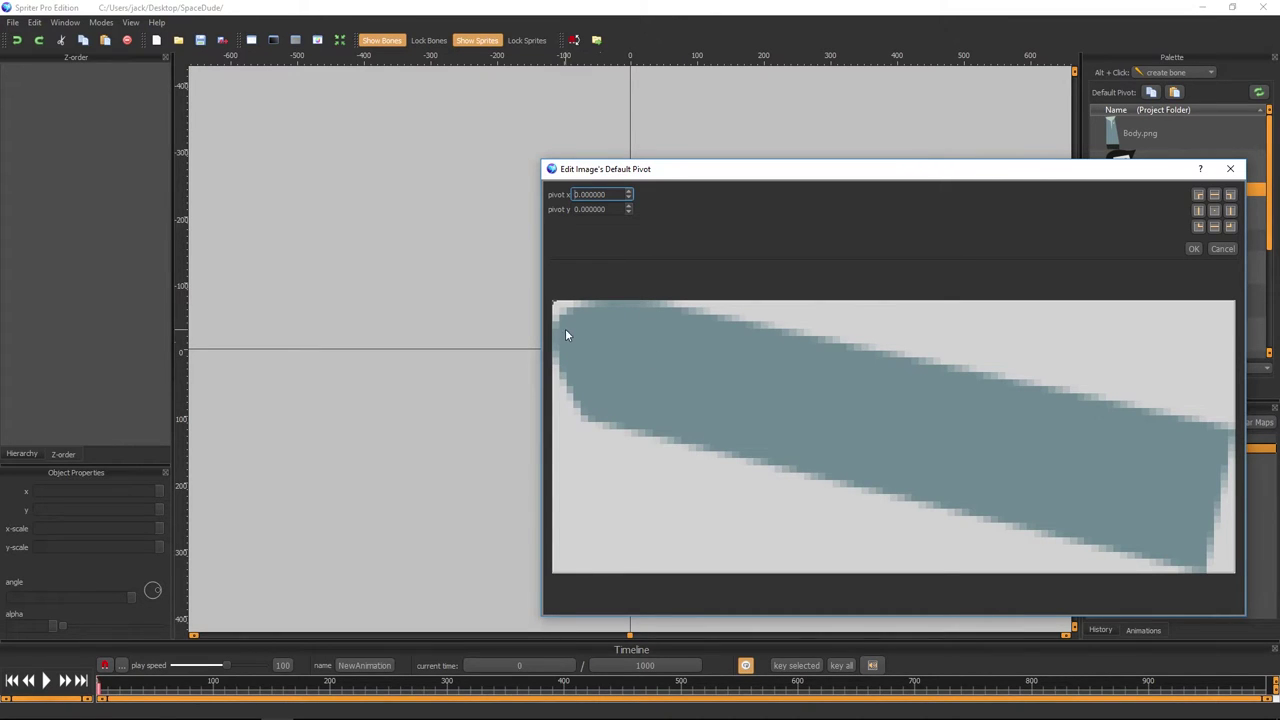
left_click(570, 329)
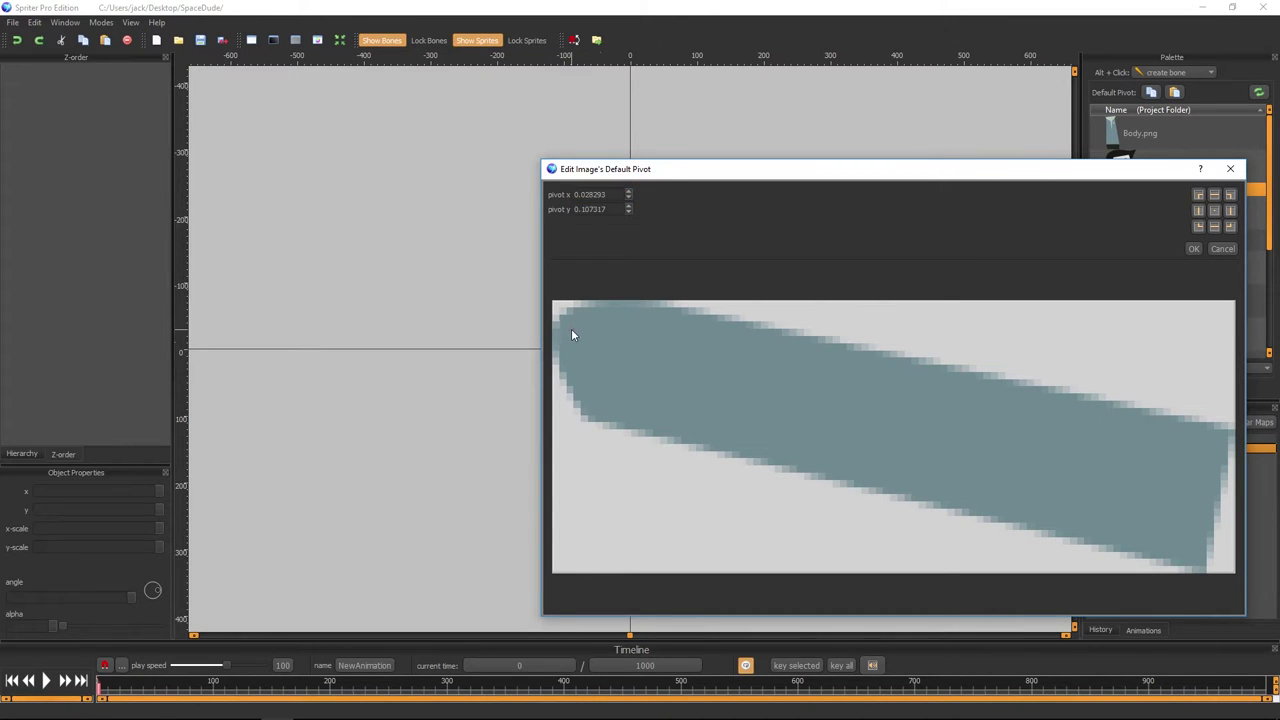
left_click(1192, 249)
double_click(1153, 213)
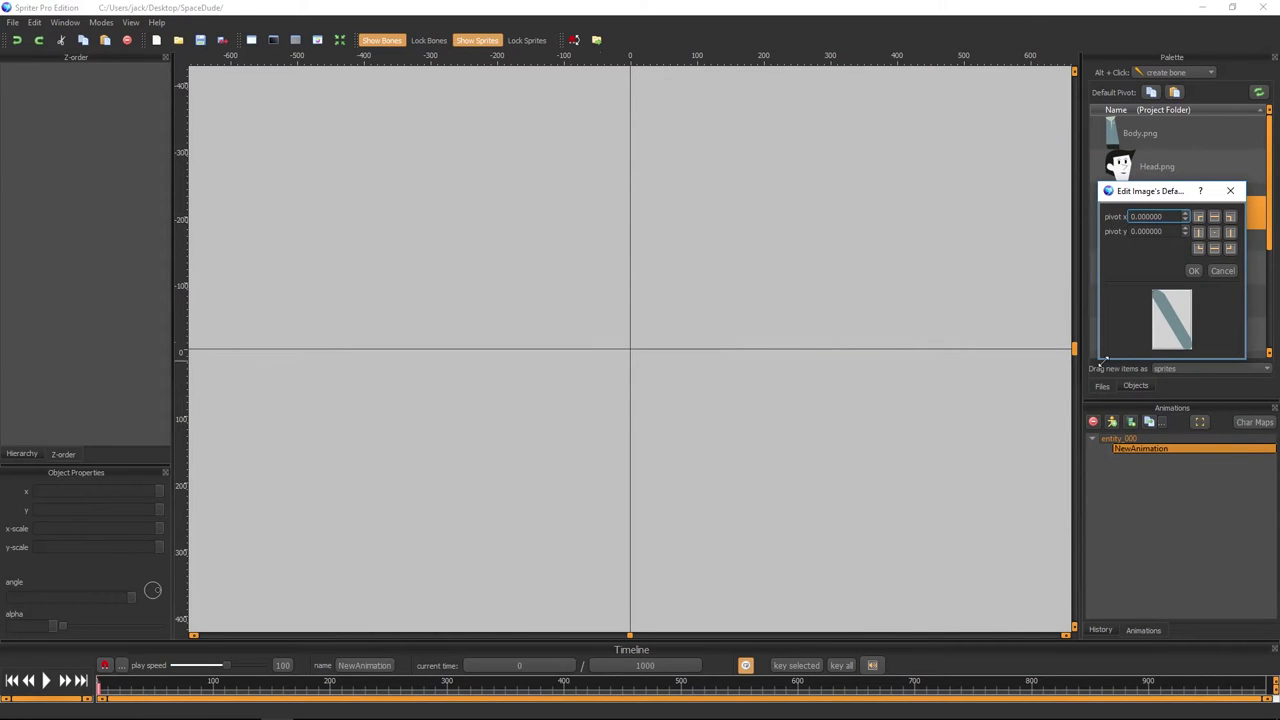
left_click_drag(1103, 360, 655, 584)
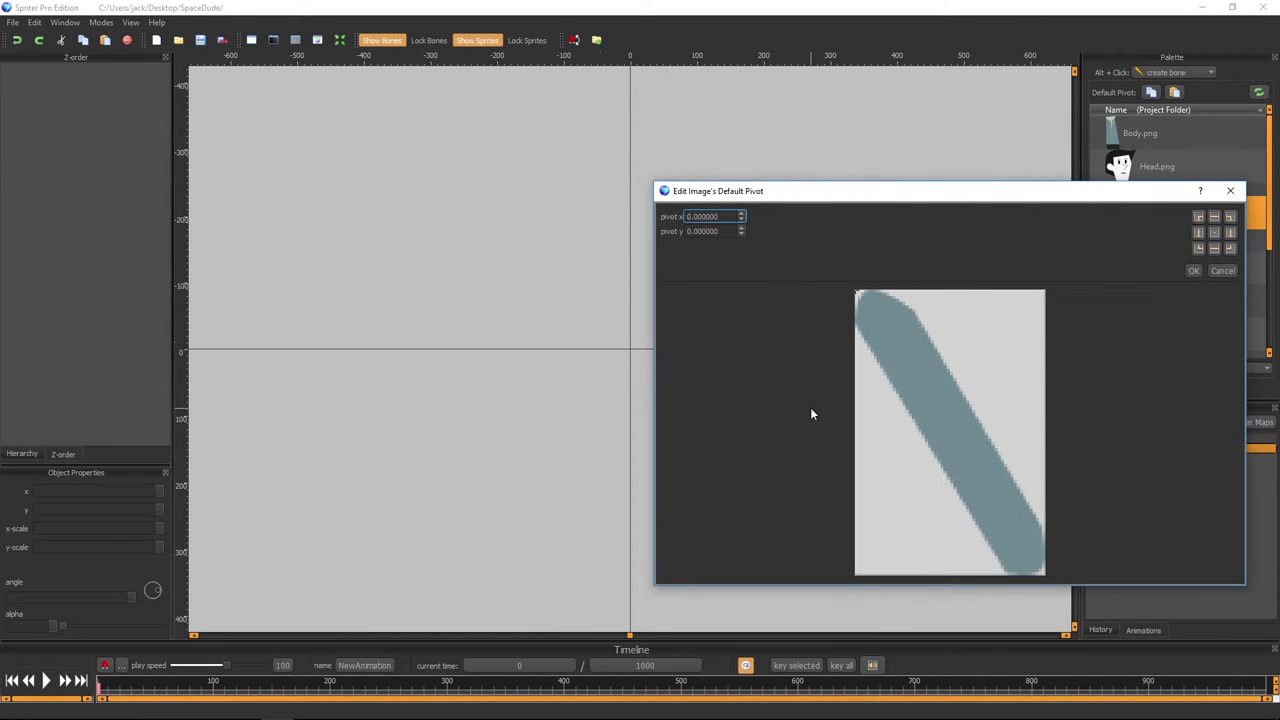
left_click_drag(943, 192, 672, 160)
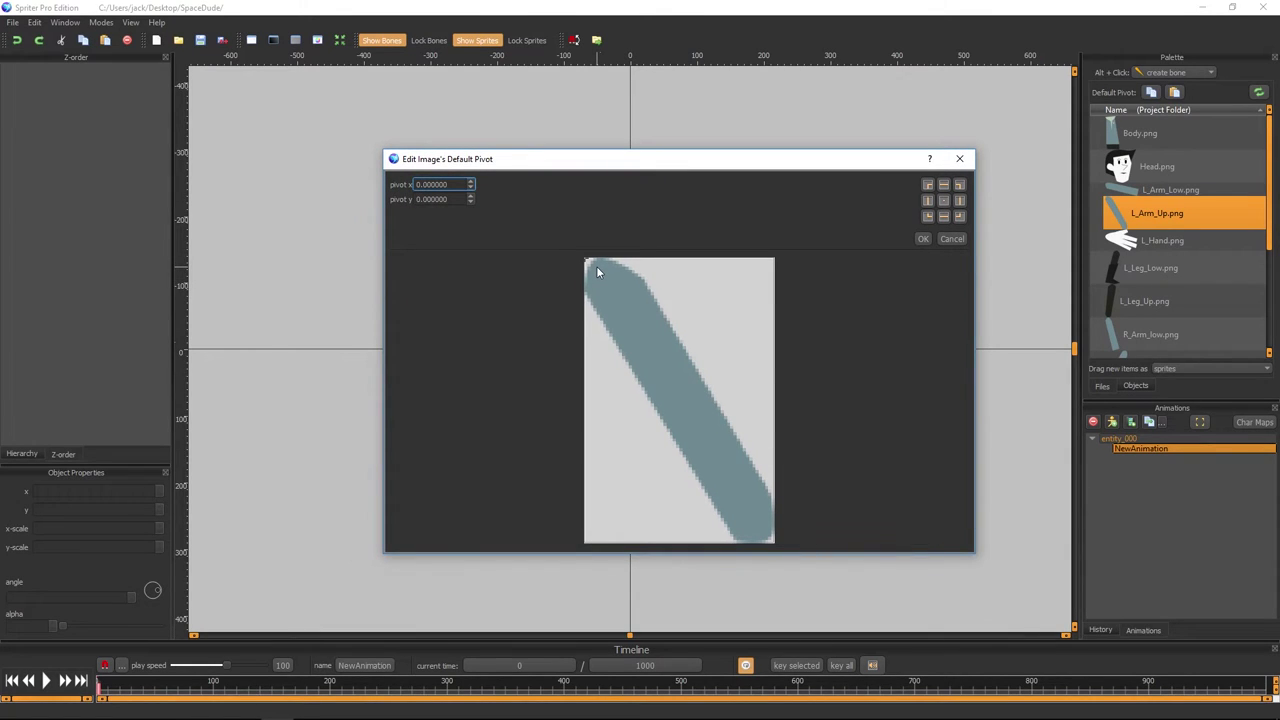
left_click_drag(596, 266, 603, 278)
- Confirm the upper arm pivot and set L_Hand.png's default pivot at the wrist
left_click(921, 242)
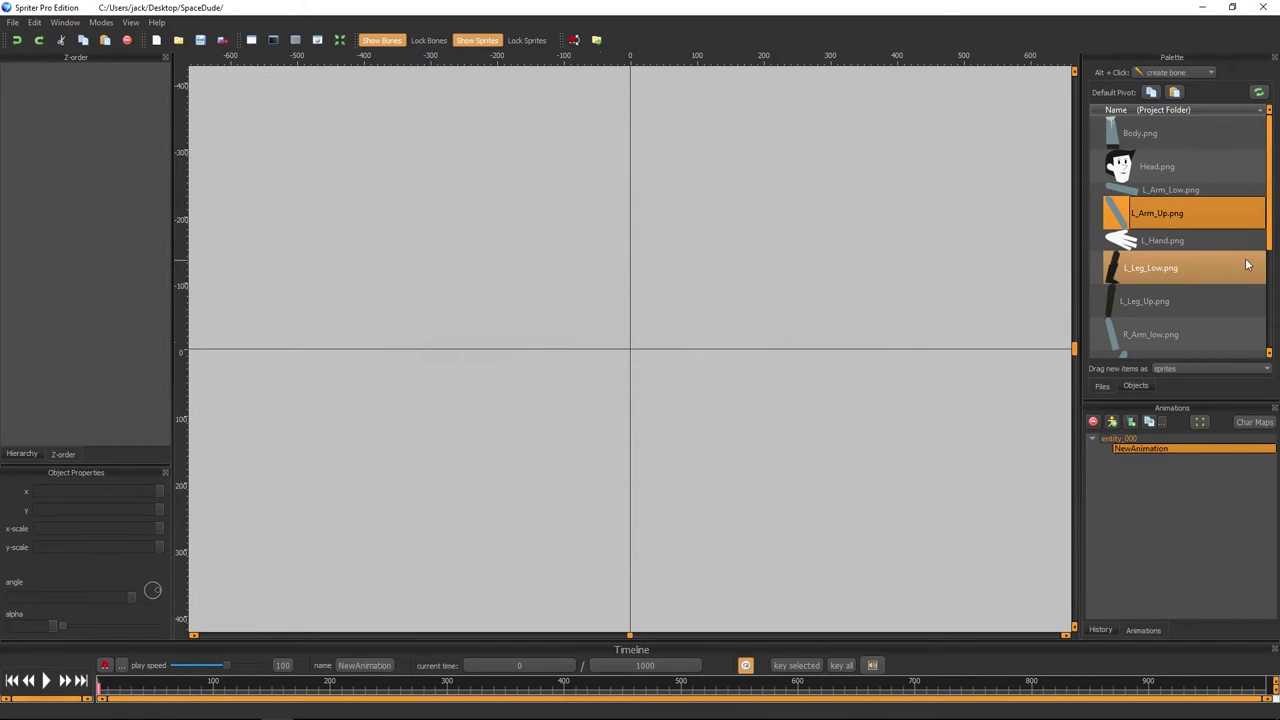
double_click(1193, 242)
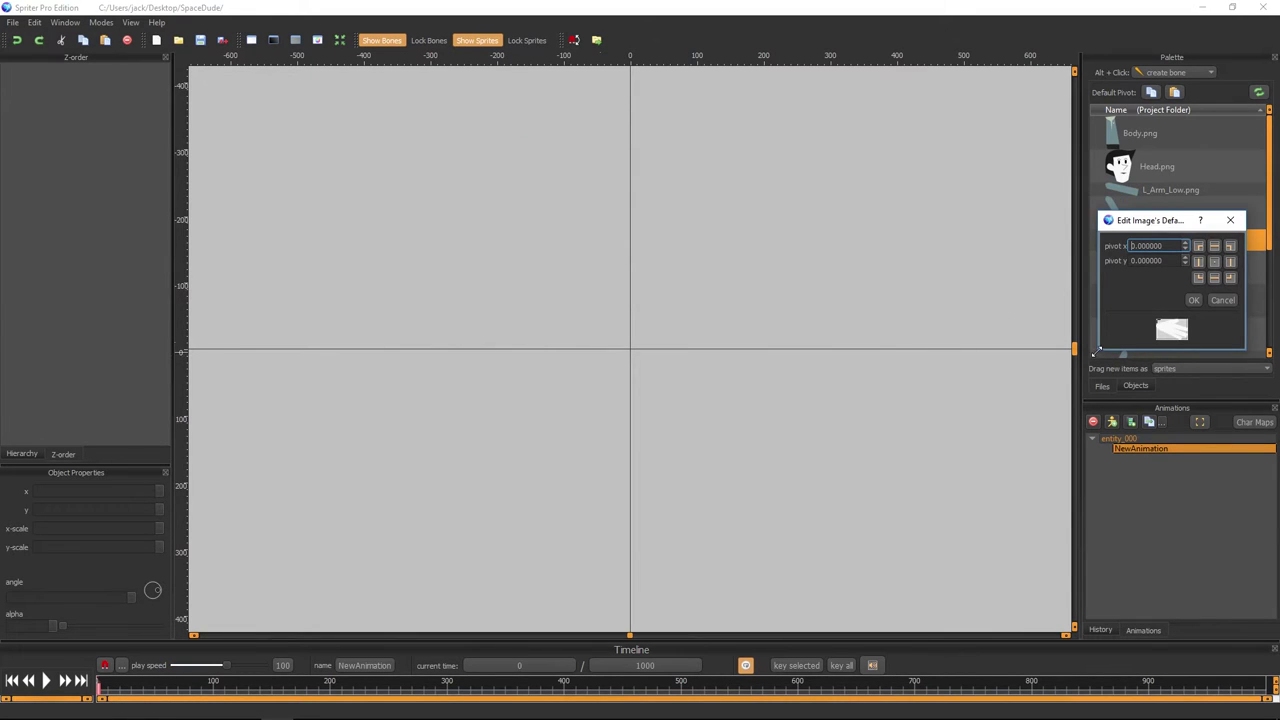
left_click_drag(1098, 350, 494, 645)
left_click(650, 425)
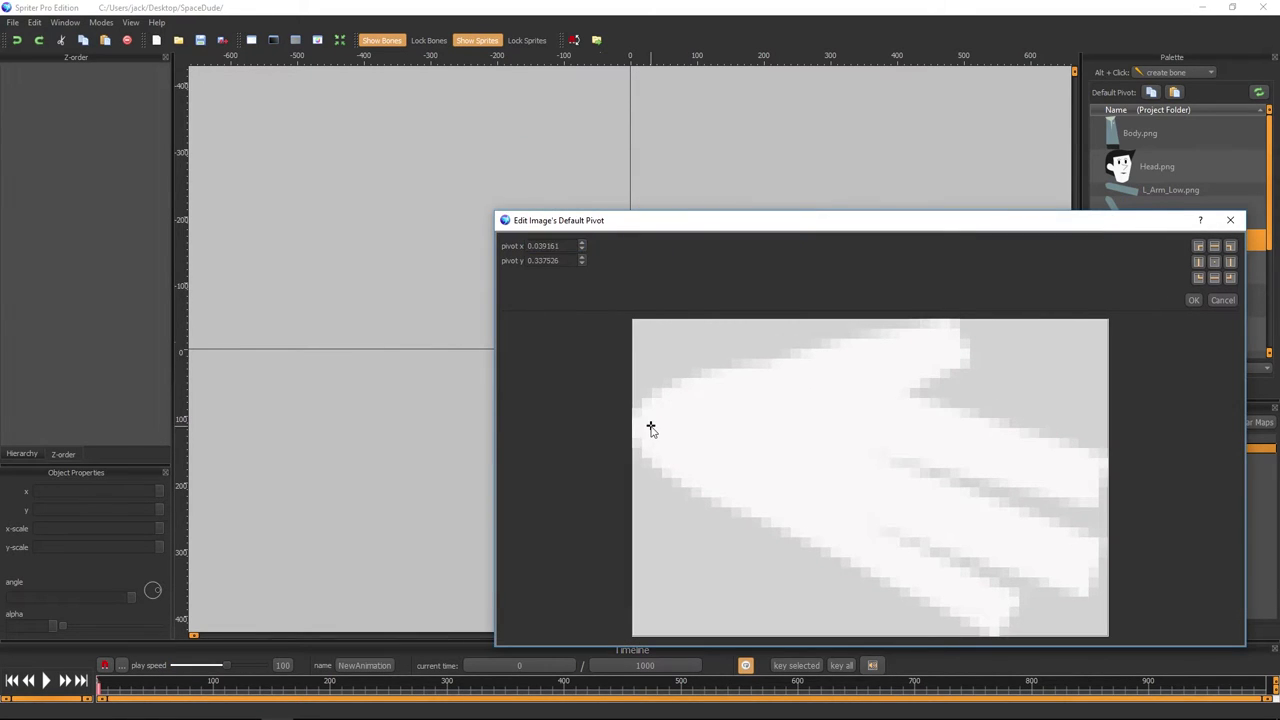
left_click(1193, 300)
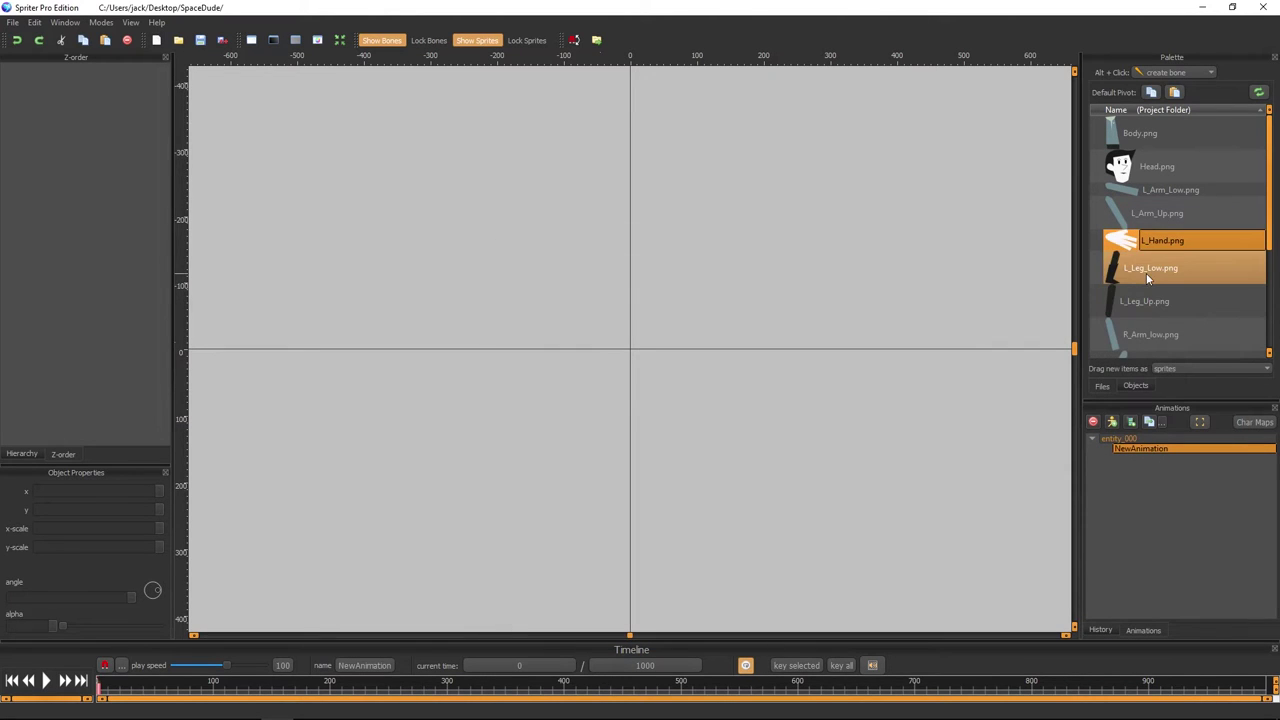
- Set default pivots at the tops of L_Leg_Low.png and L_Leg_Up.png
double_click(1146, 270)
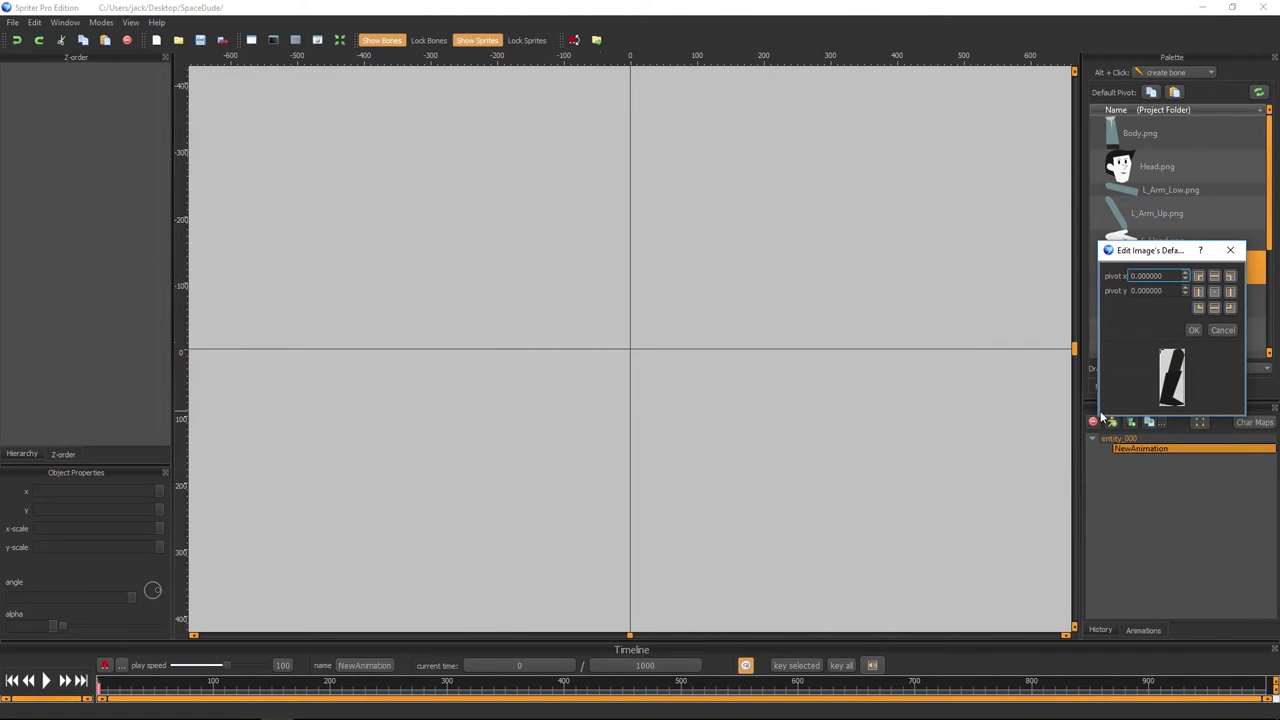
mouse_move(1099, 410)
left_mouse_down()
mouse_move(671, 487)
mouse_move(455, 490)
left_mouse_up()
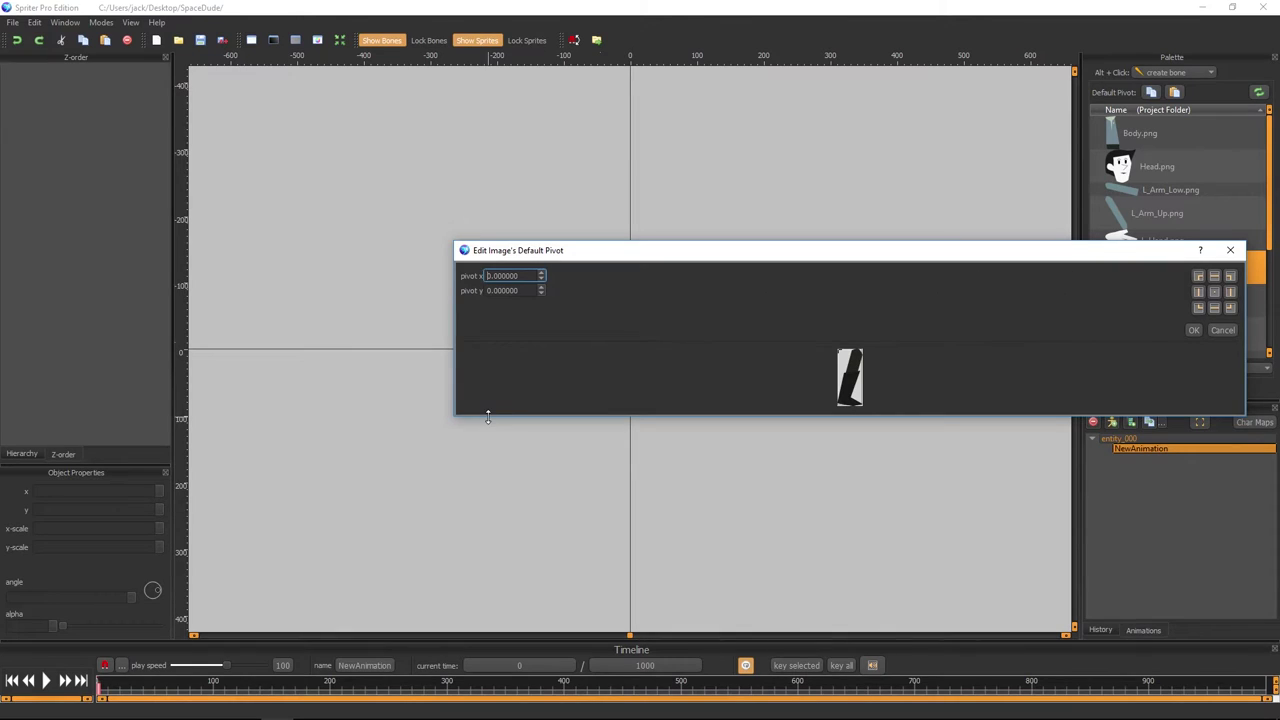
left_click_drag(486, 415, 486, 614)
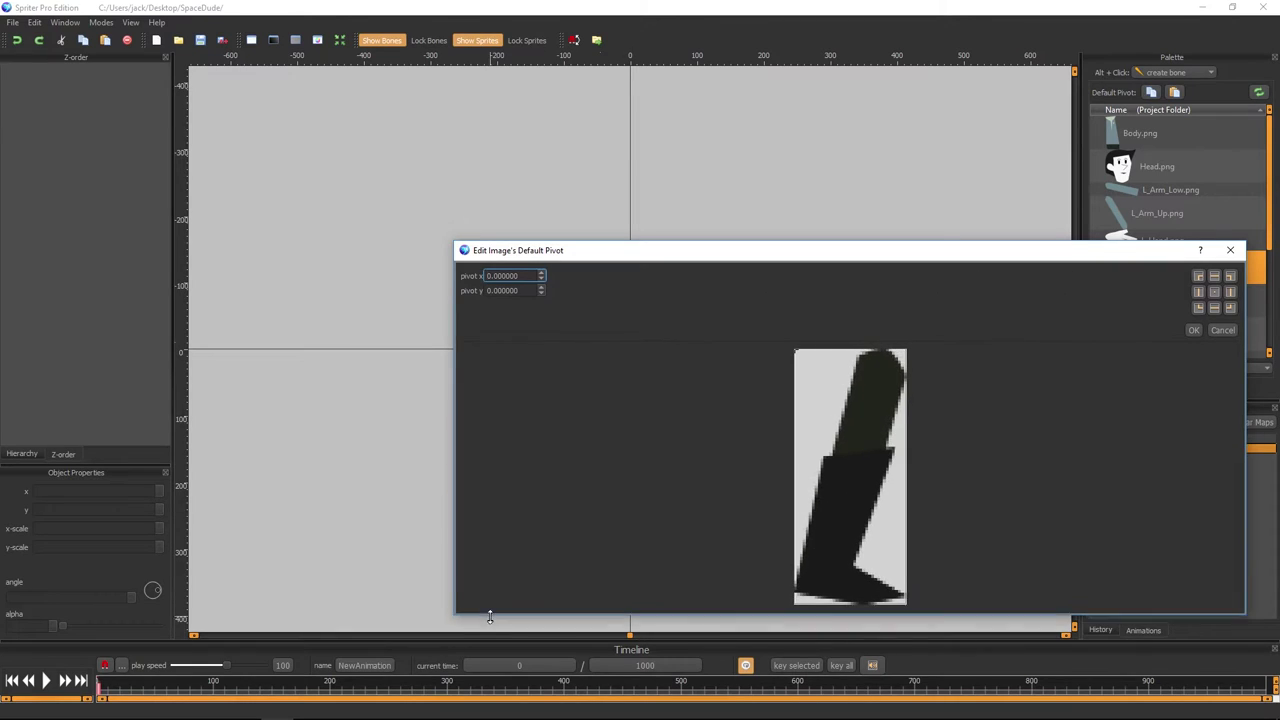
left_click(879, 363)
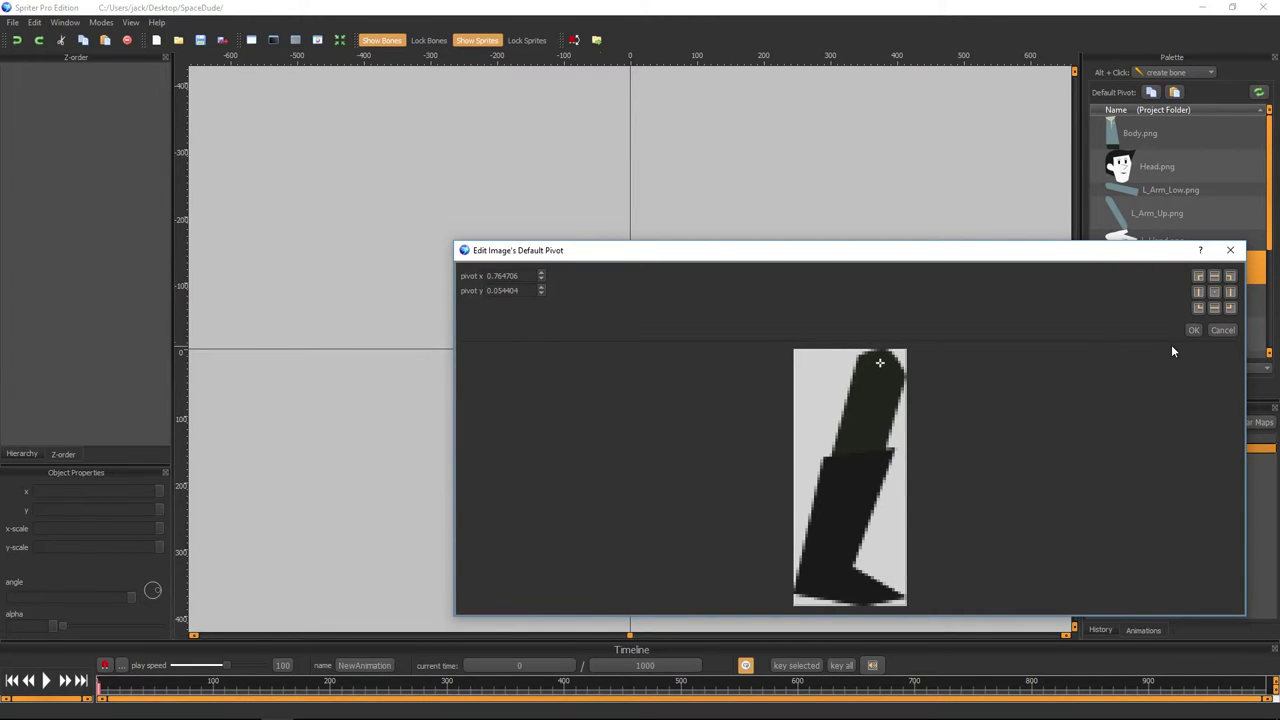
left_click(1193, 330)
double_click(1142, 302)
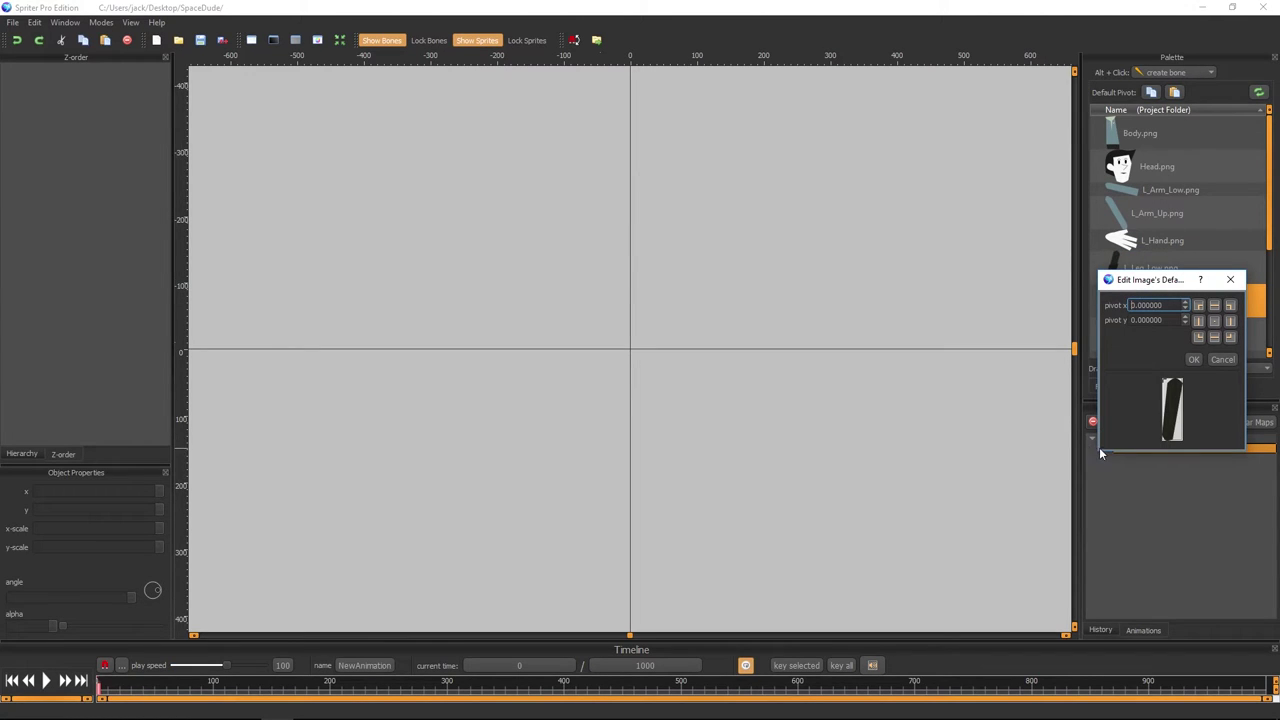
left_click_drag(1093, 452, 497, 580)
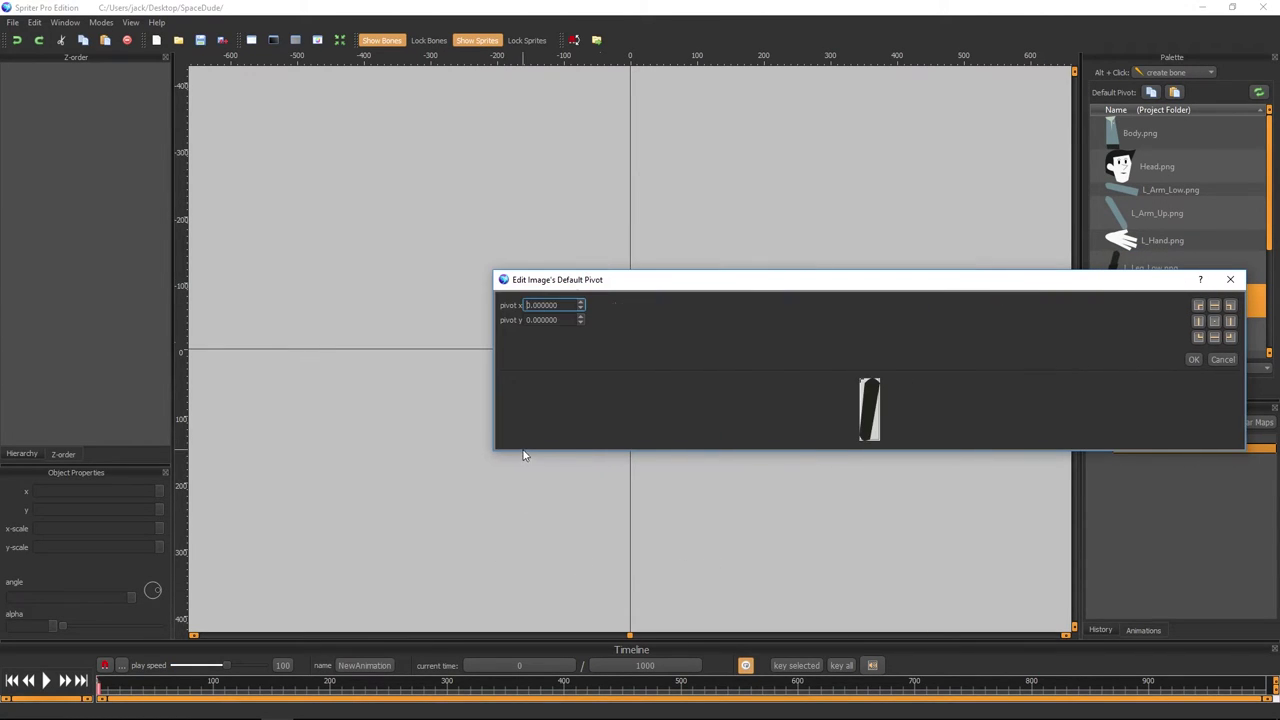
left_click_drag(504, 450, 493, 612)
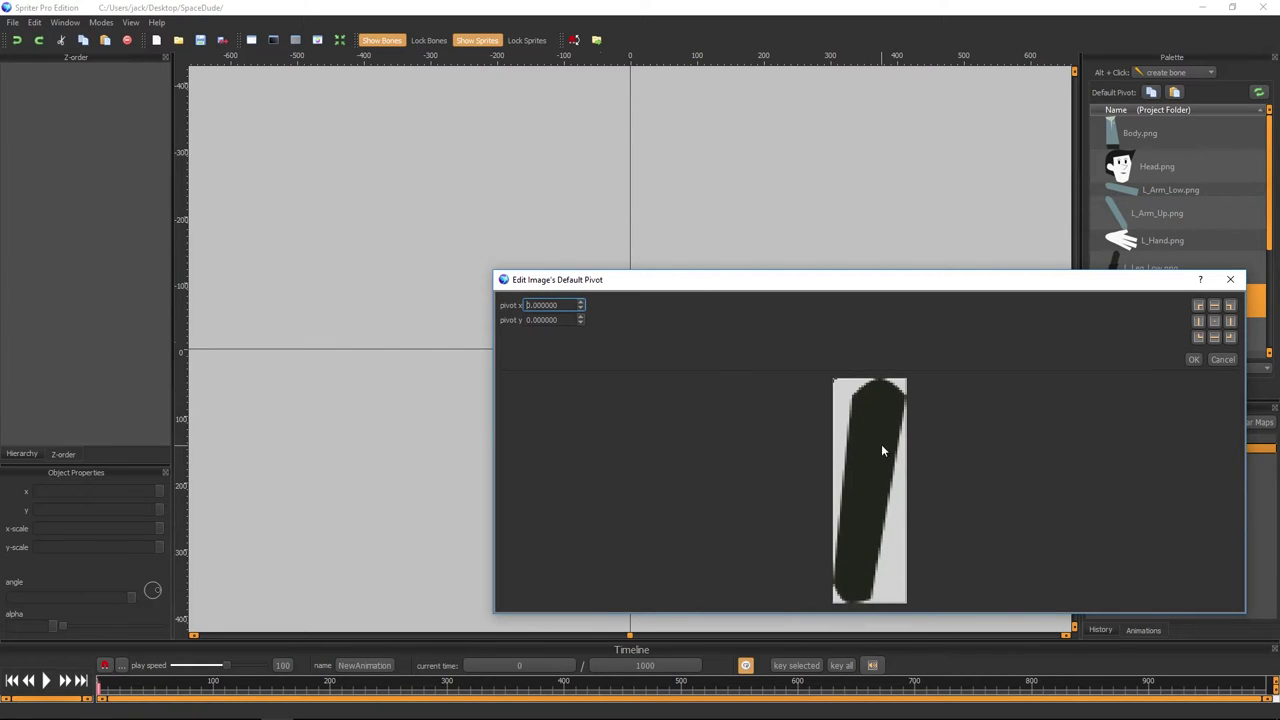
left_click(878, 394)
left_click(1194, 360)
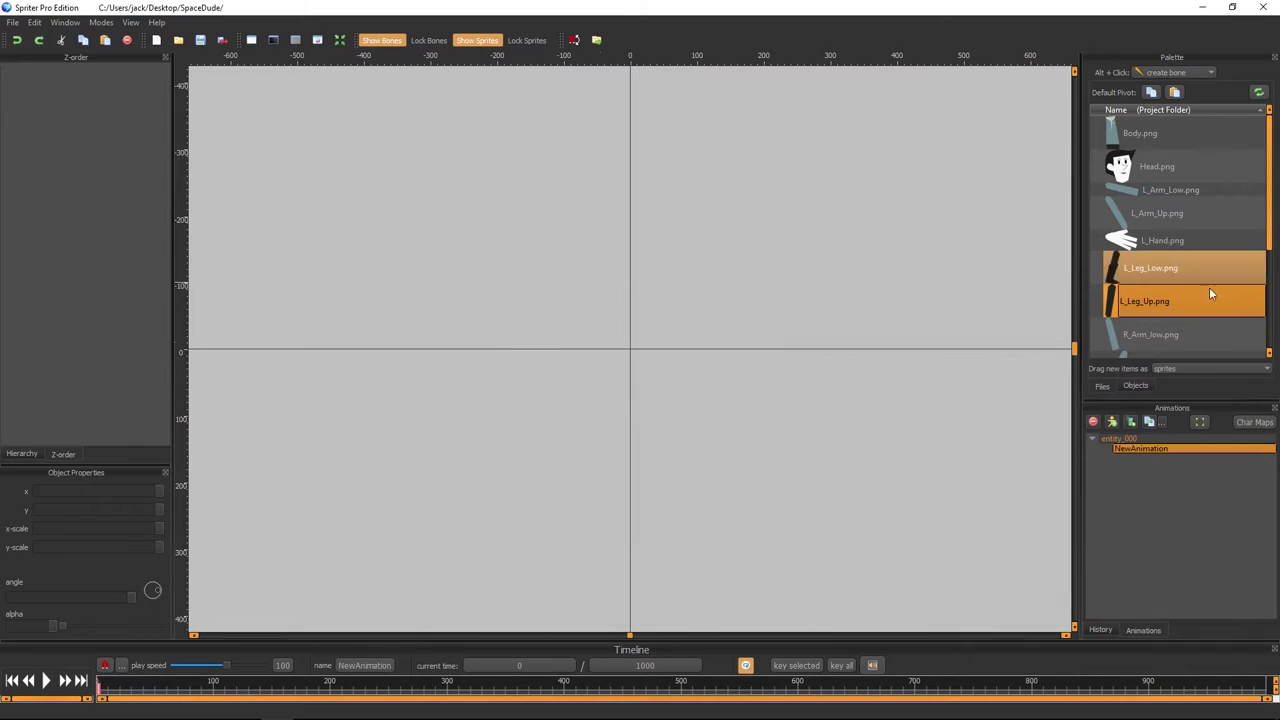
- Set default pivots at the top ends of R_Arm_low.png and R_Arm_Up.png
scroll(1109, 257, "down", 3)
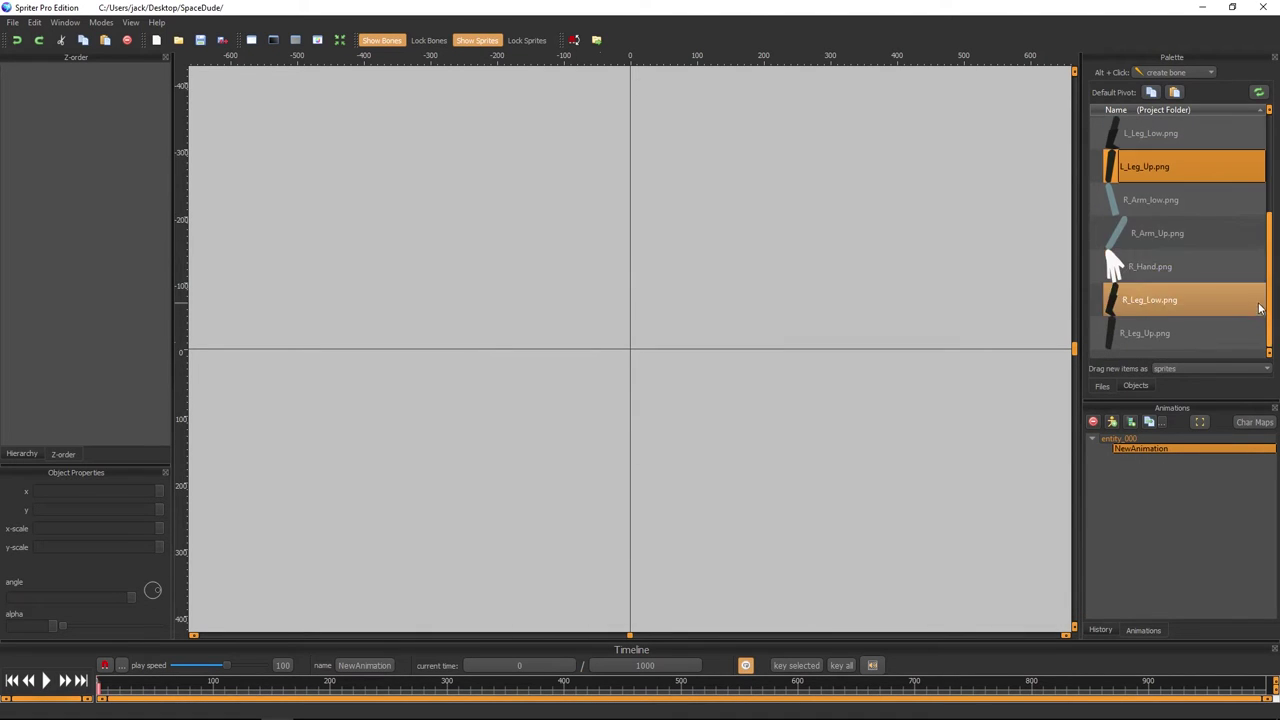
left_click(1134, 202)
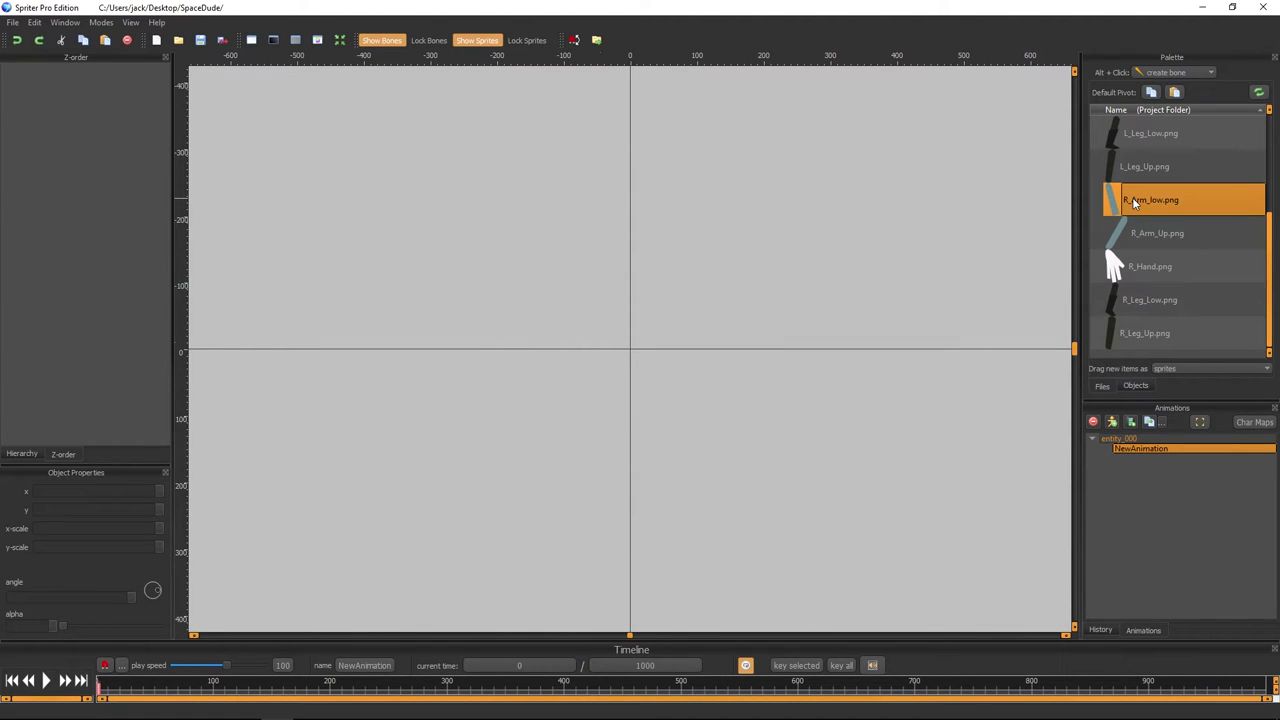
double_click(1134, 202)
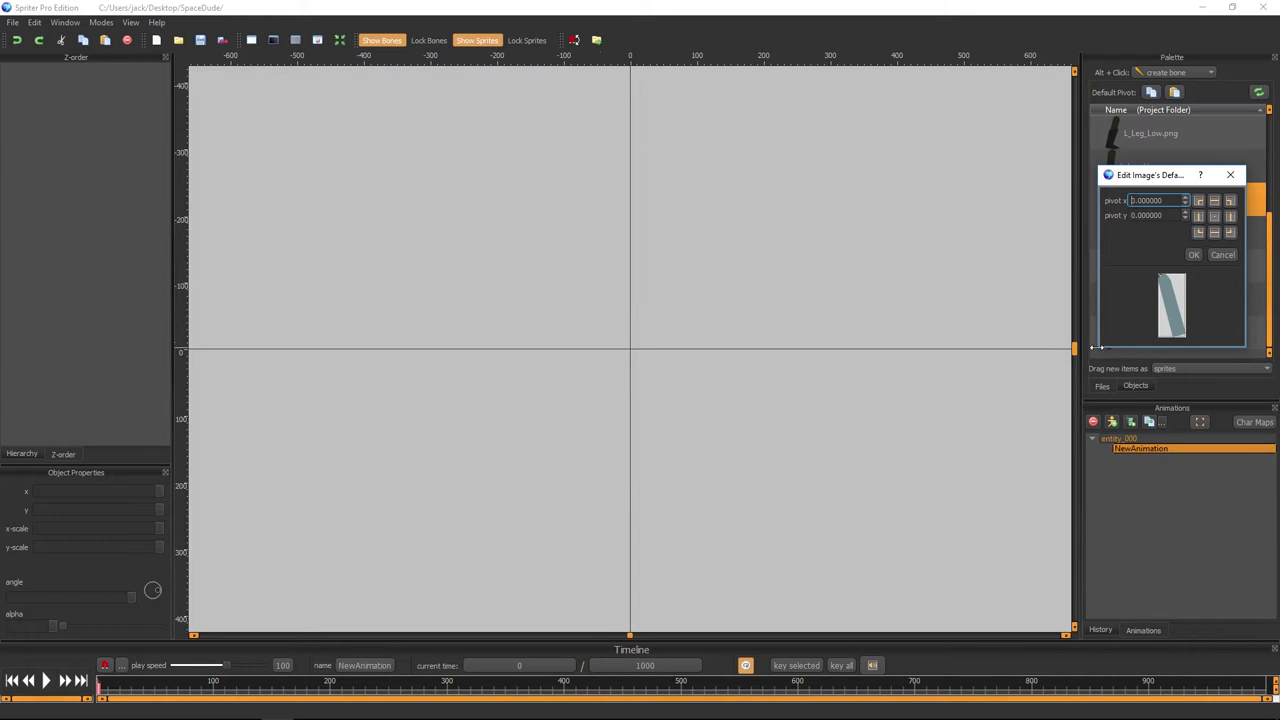
mouse_move(1100, 347)
left_mouse_down()
mouse_move(929, 347)
mouse_move(929, 603)
left_mouse_up()
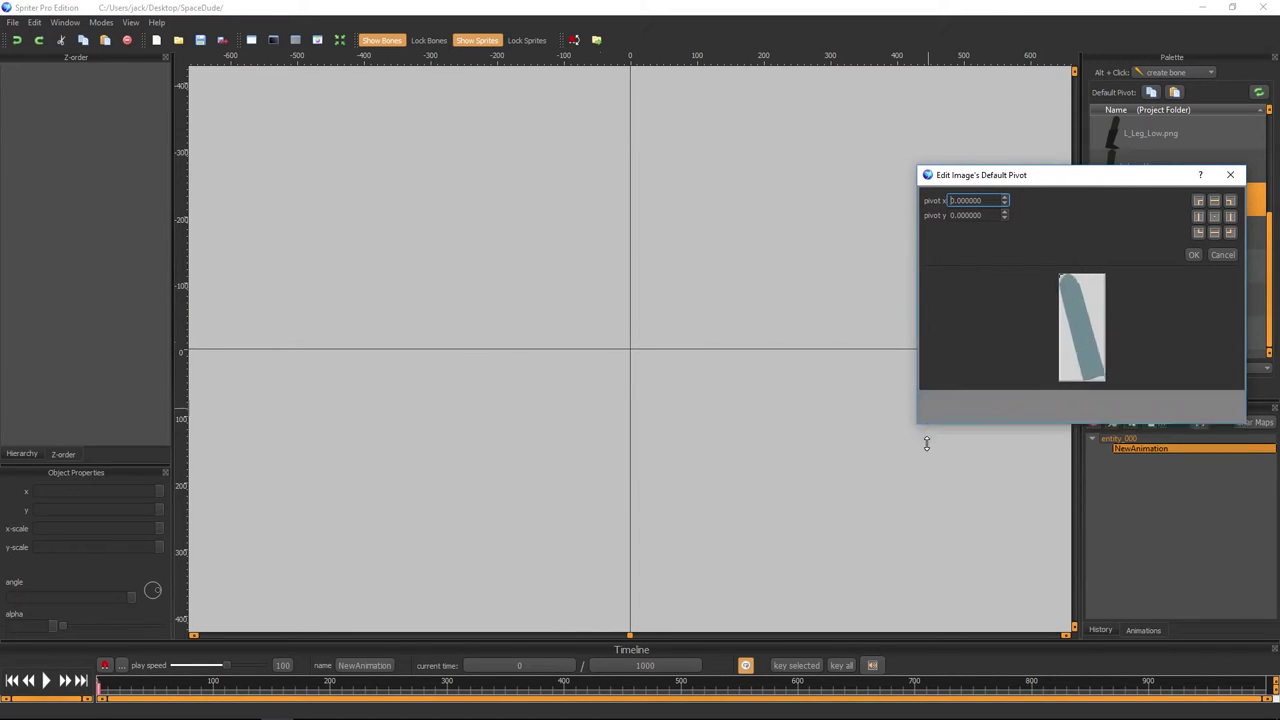
left_click(1041, 294)
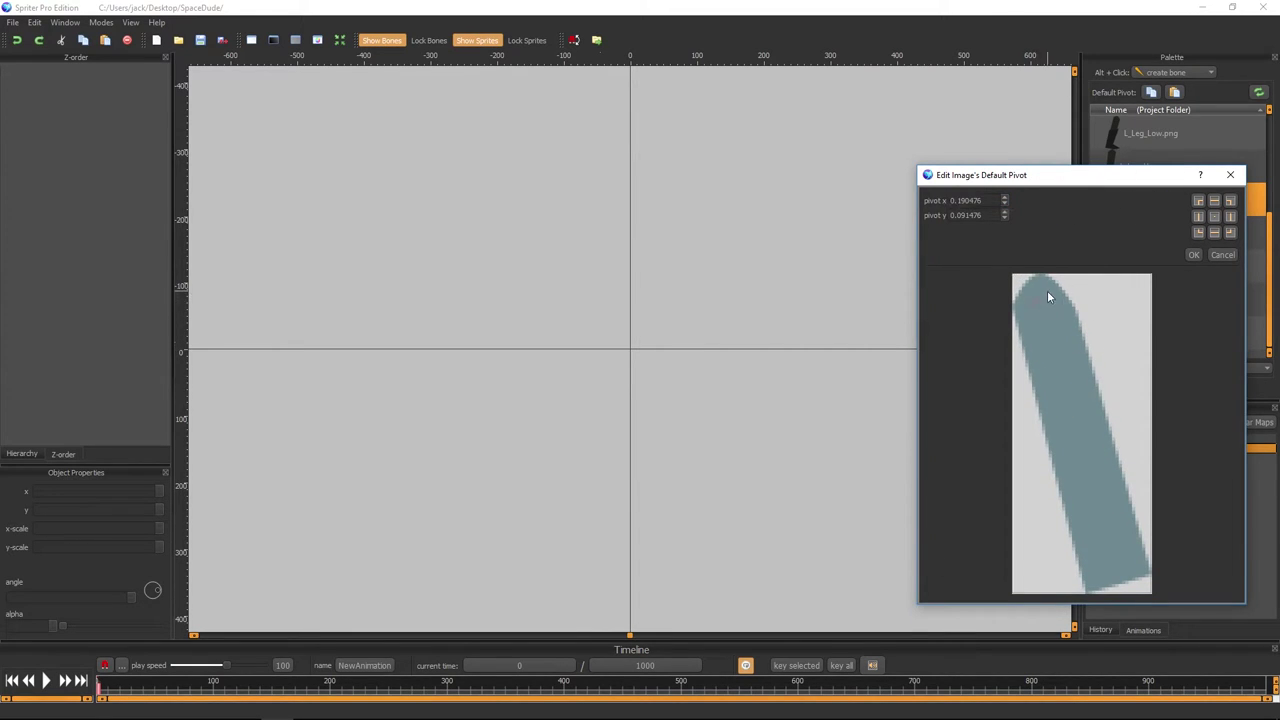
left_click_drag(1047, 293, 1043, 297)
left_click(1191, 257)
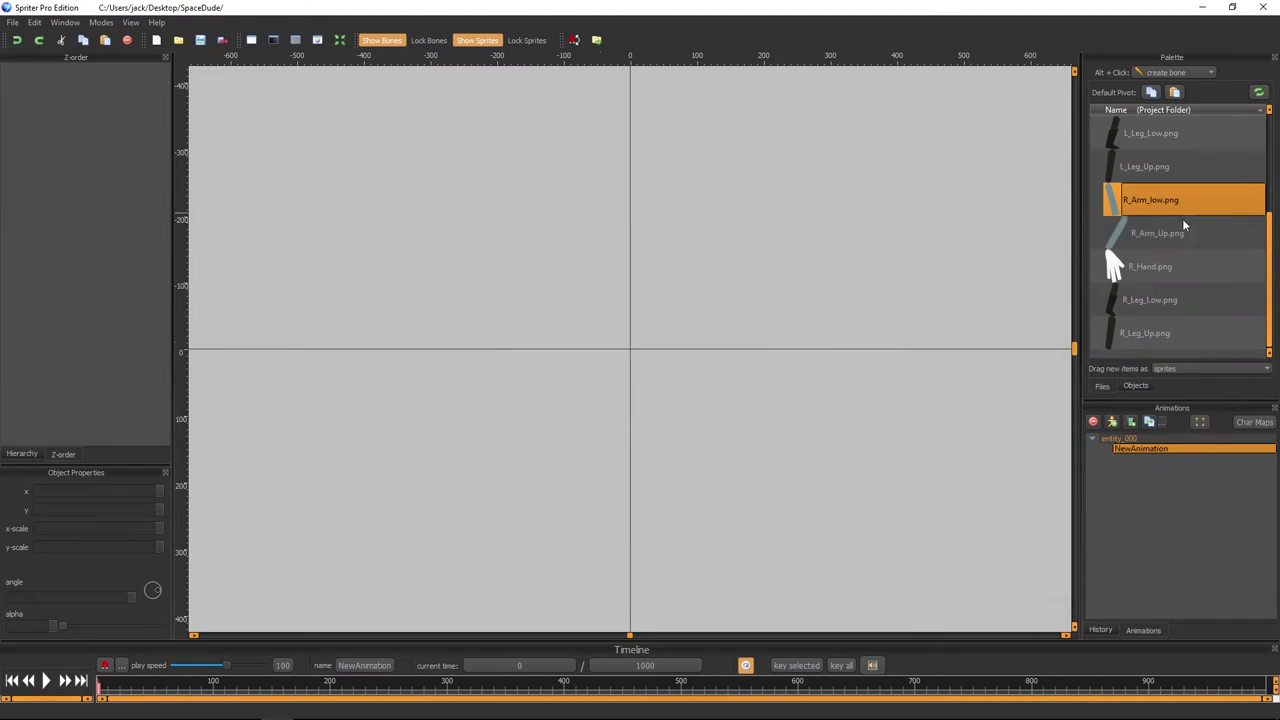
double_click(1108, 232)
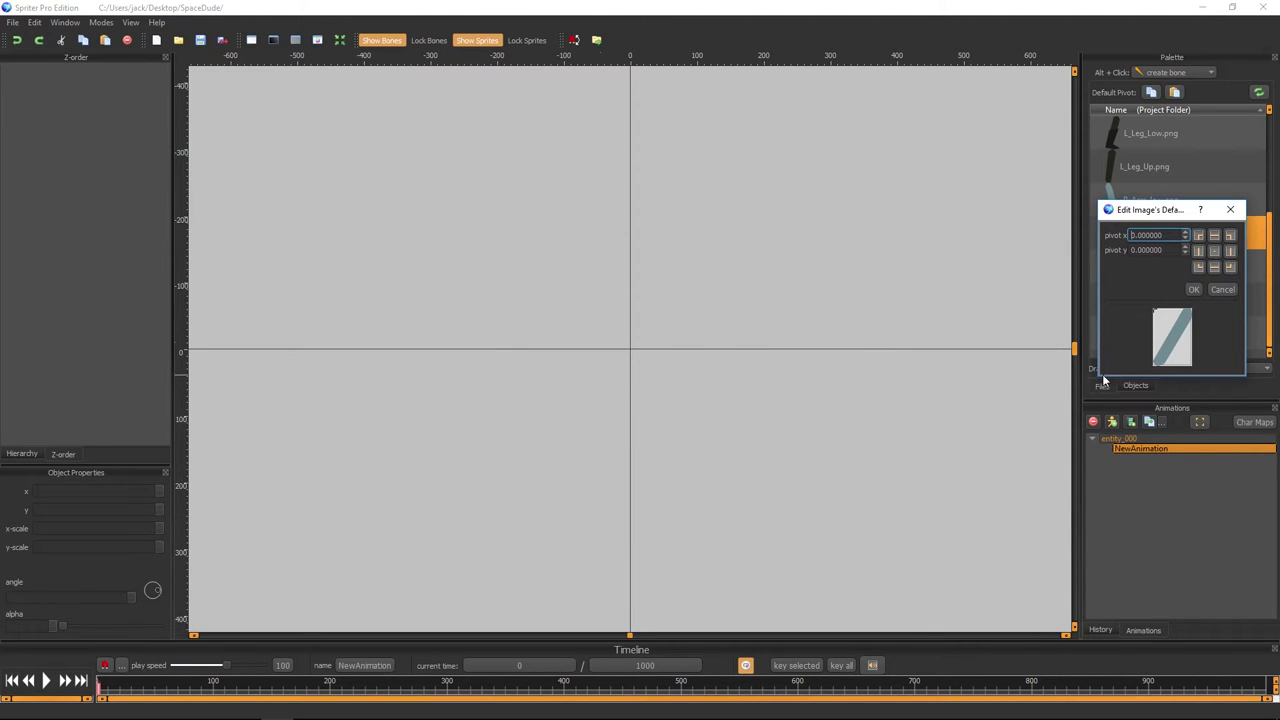
left_click_drag(1099, 374, 766, 597)
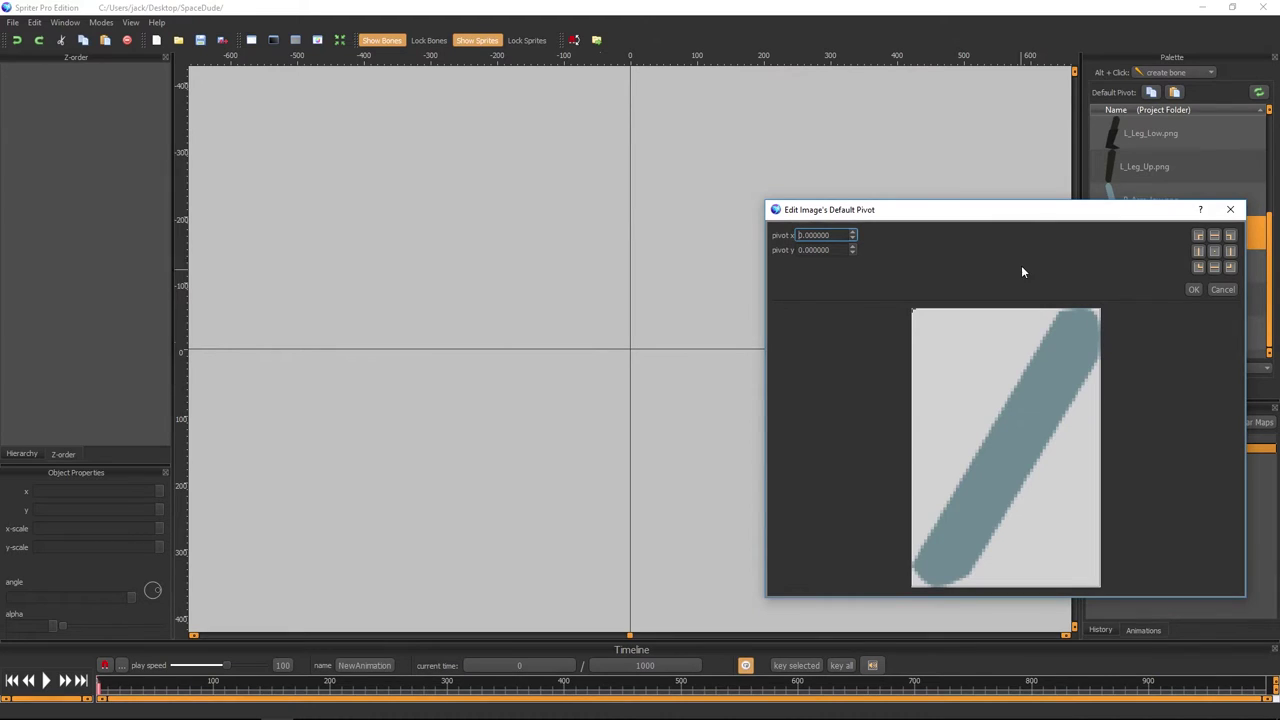
mouse_move(1030, 217)
left_mouse_down()
mouse_move(723, 220)
mouse_move(779, 177)
left_mouse_up()
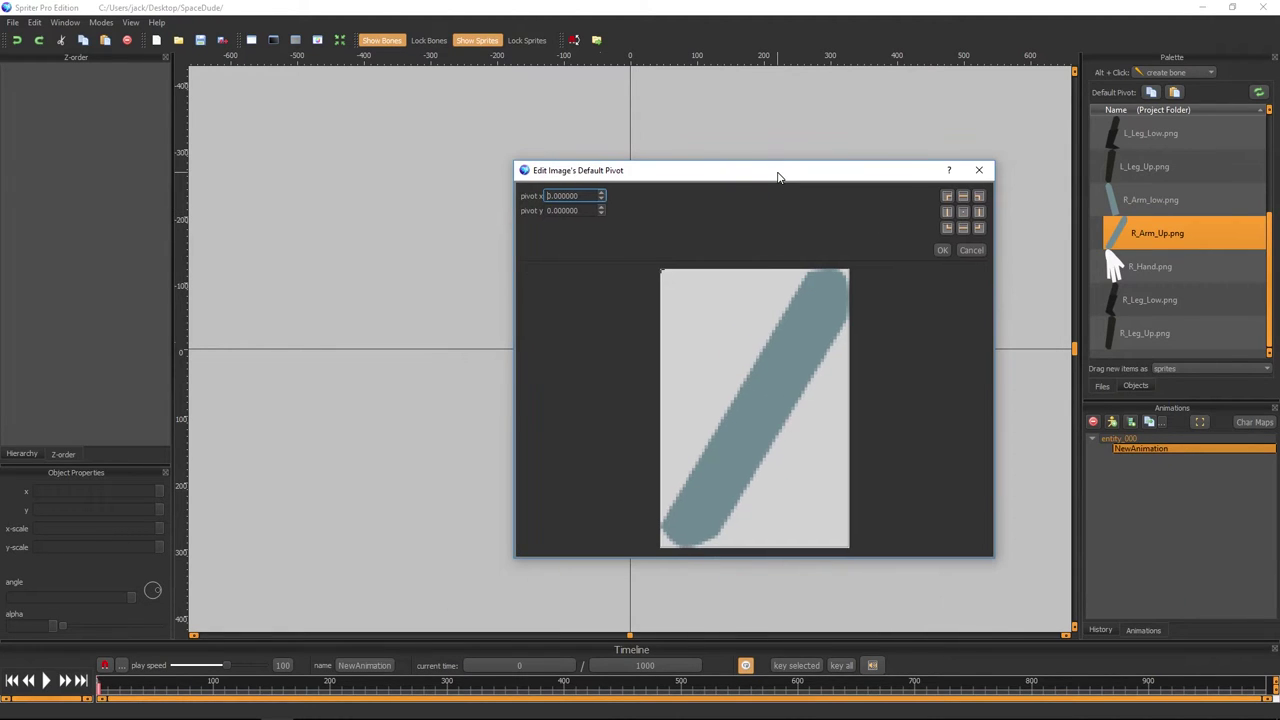
left_click(831, 294)
left_click(942, 250)
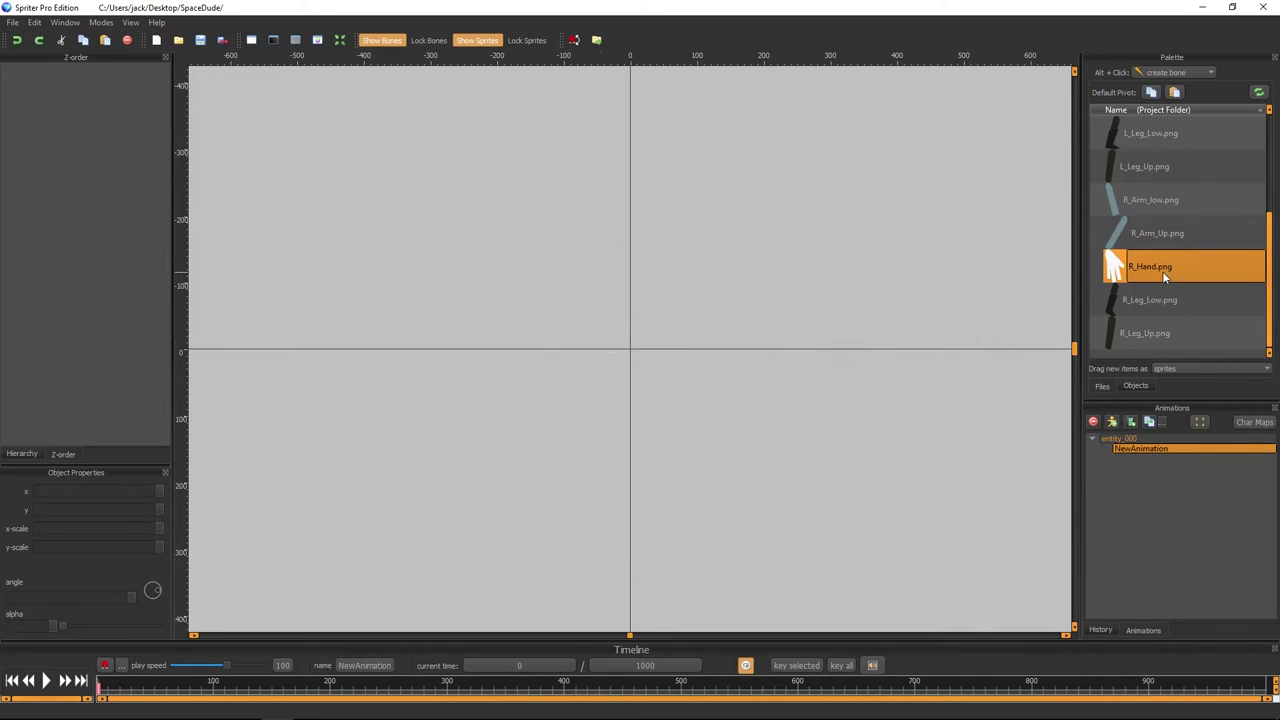
- Set R_Hand.png's default pivot near its wrist
double_click(1160, 268)
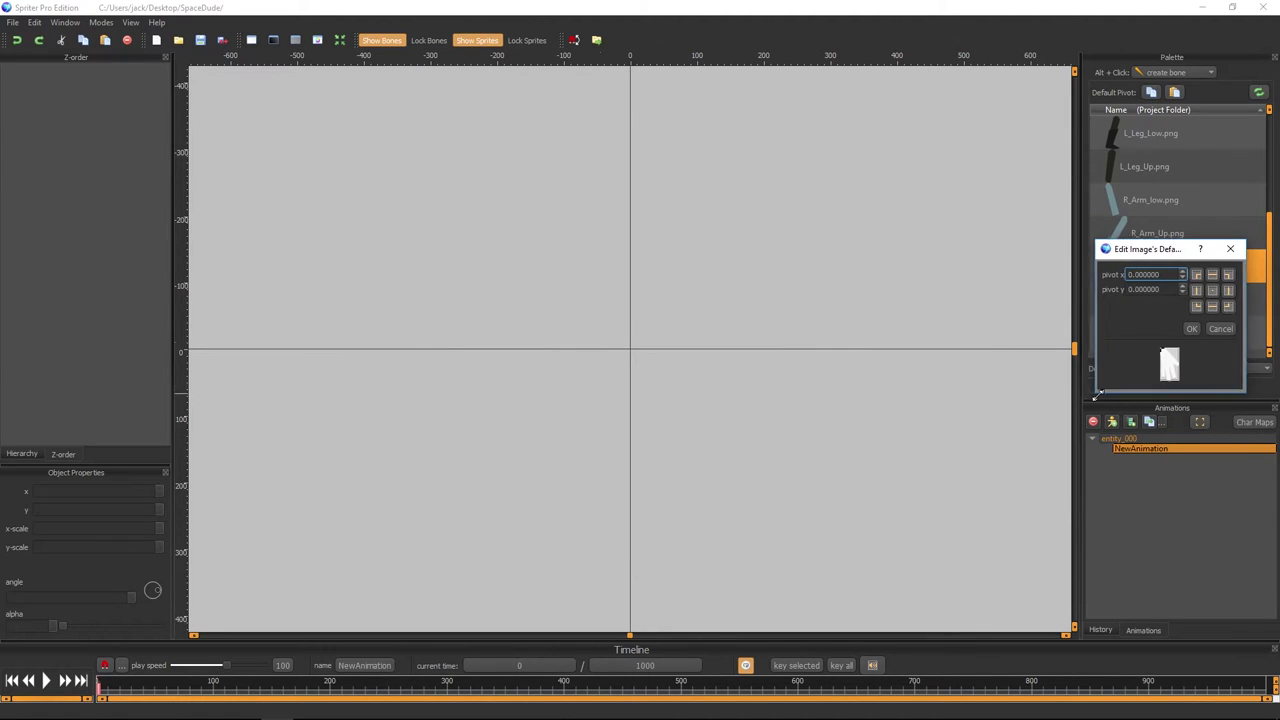
left_click_drag(1099, 389, 729, 623)
left_click(928, 366)
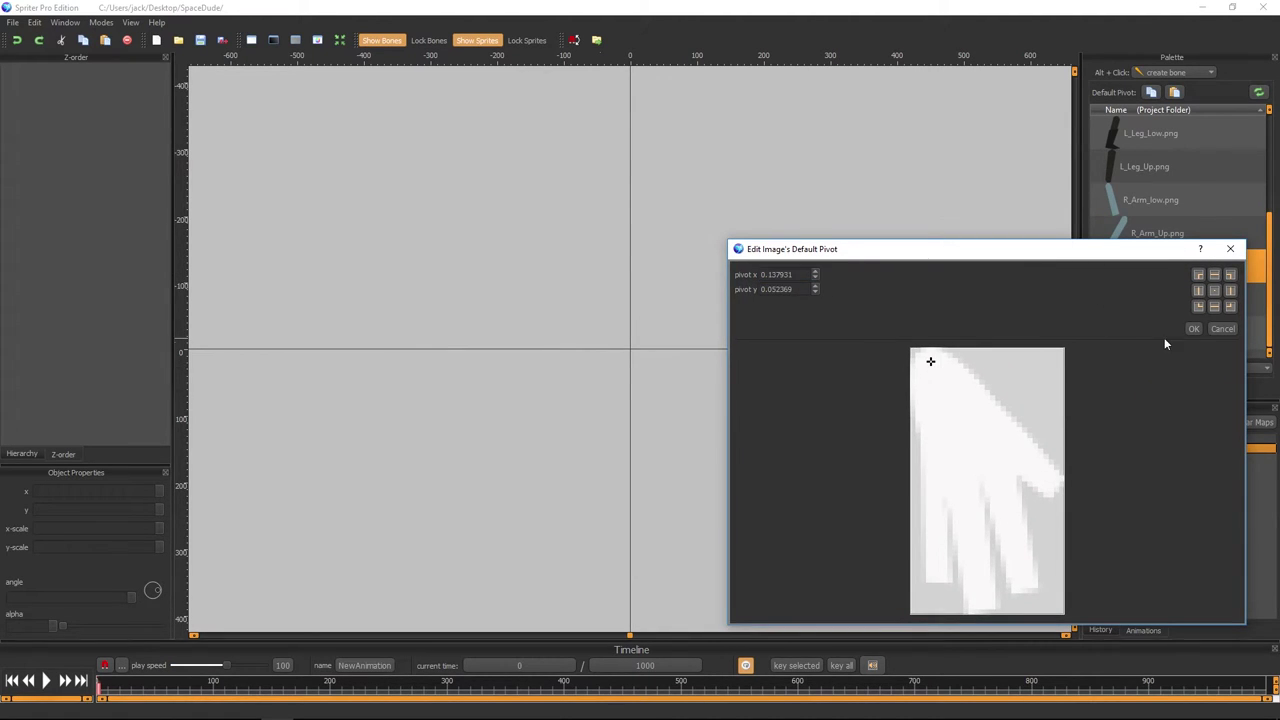
left_click(1190, 329)
- Set top pivots for R_Leg_Low.png and R_Leg_Up.png (x 0.628099, y 0.065041)
double_click(1148, 300)
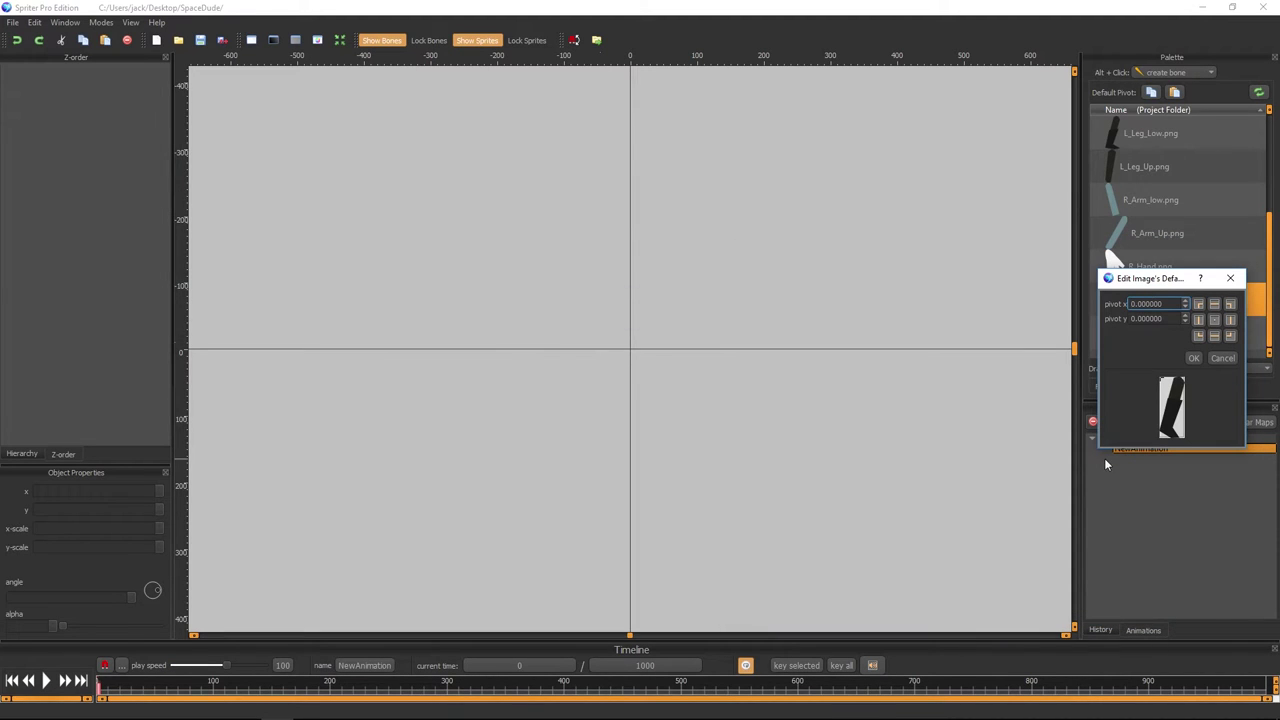
left_click_drag(1097, 456, 776, 640)
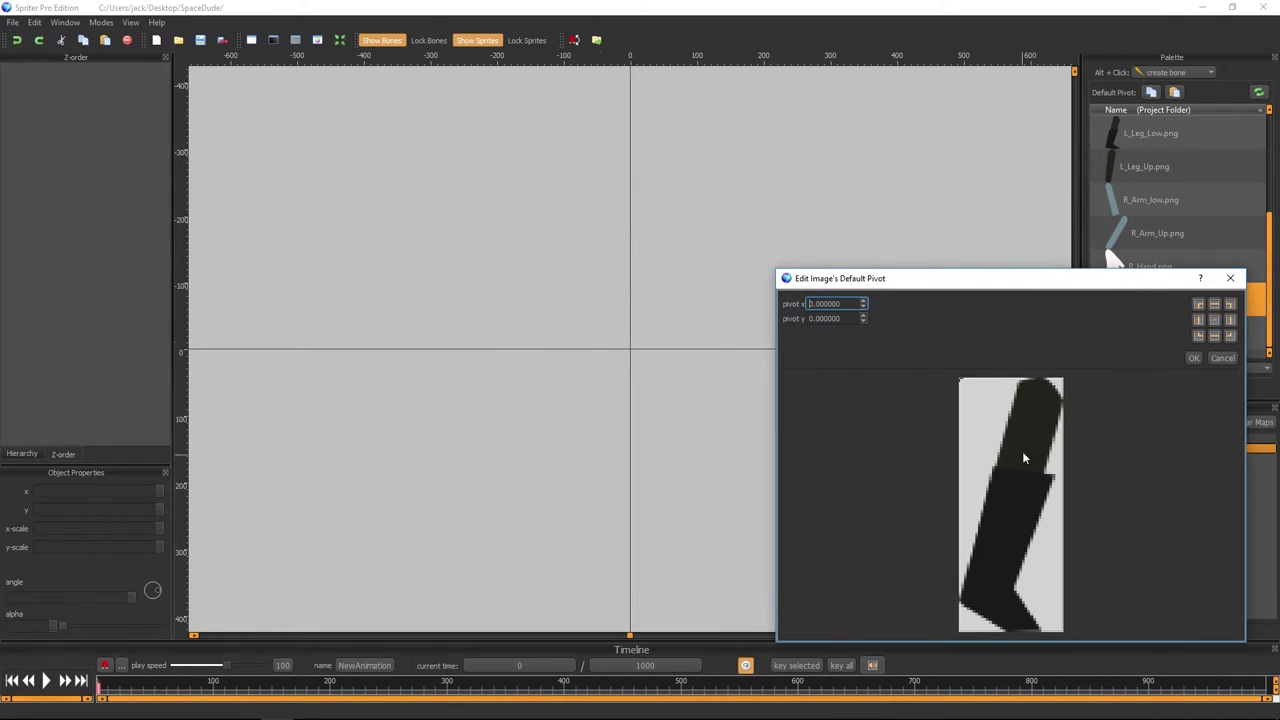
left_click(1038, 396)
left_click(1193, 359)
double_click(1150, 333)
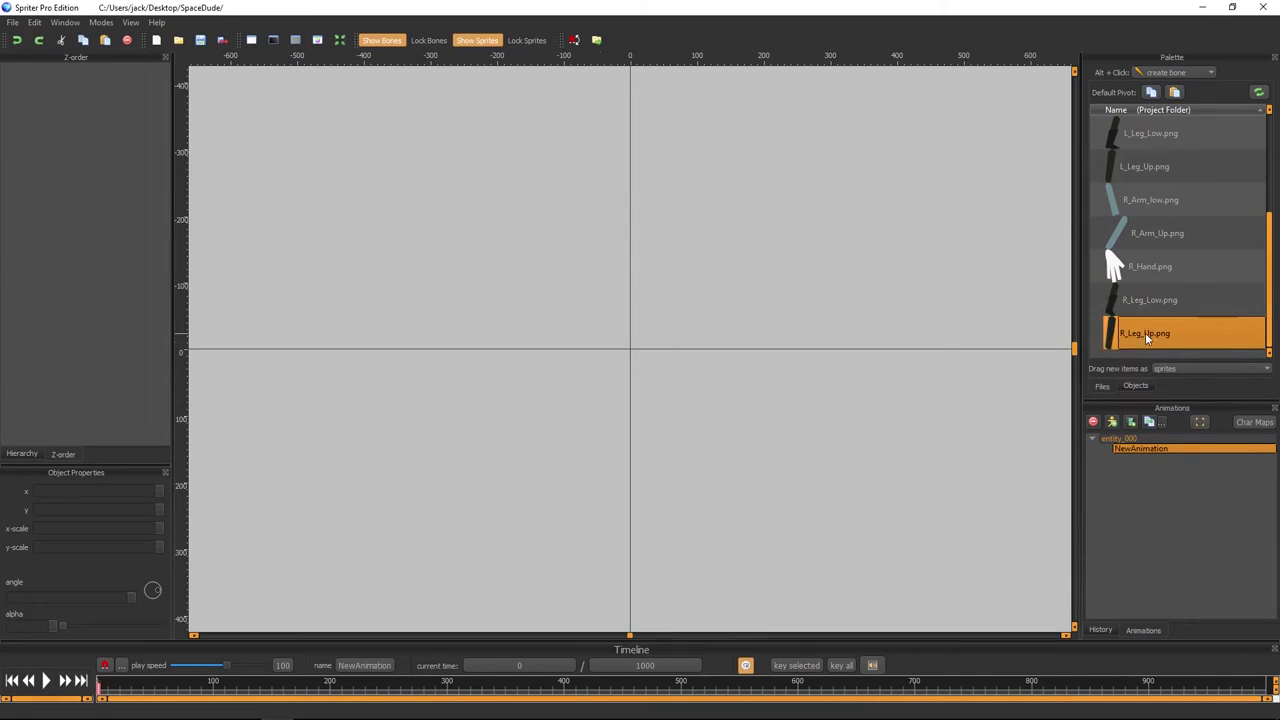
left_click_drag(1101, 483, 679, 664)
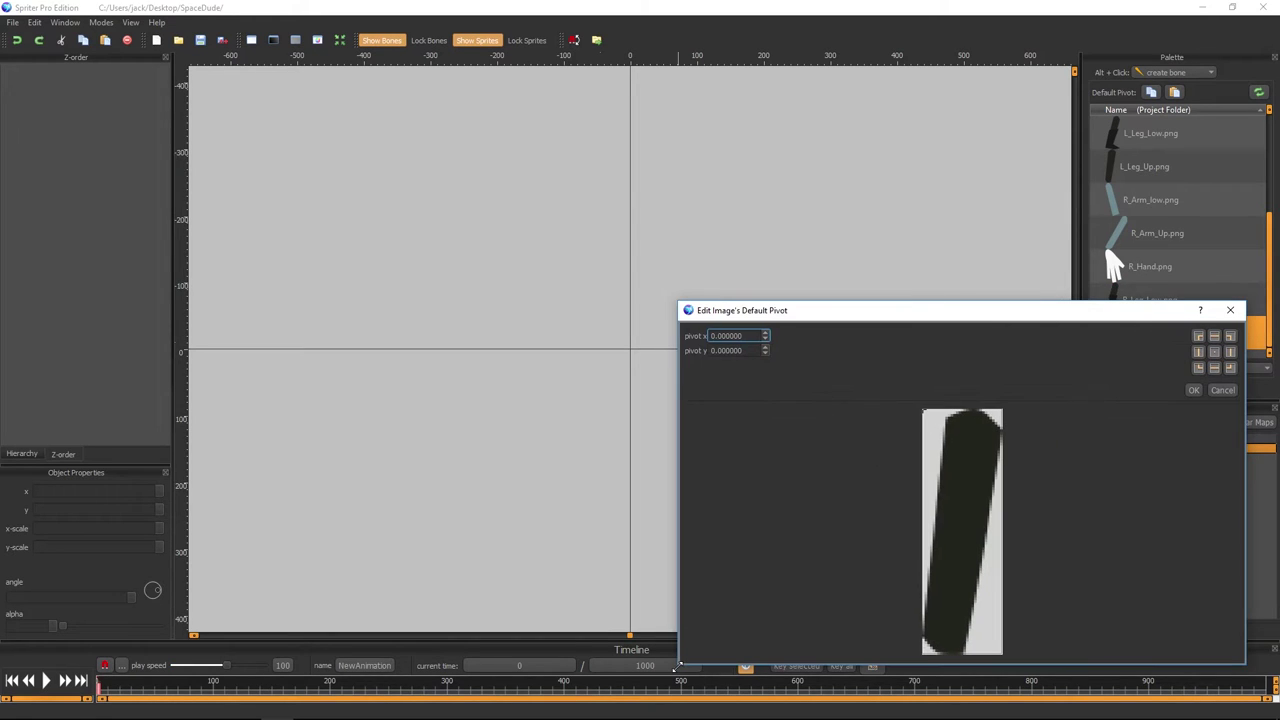
left_click(972, 426)
left_click(1192, 390)
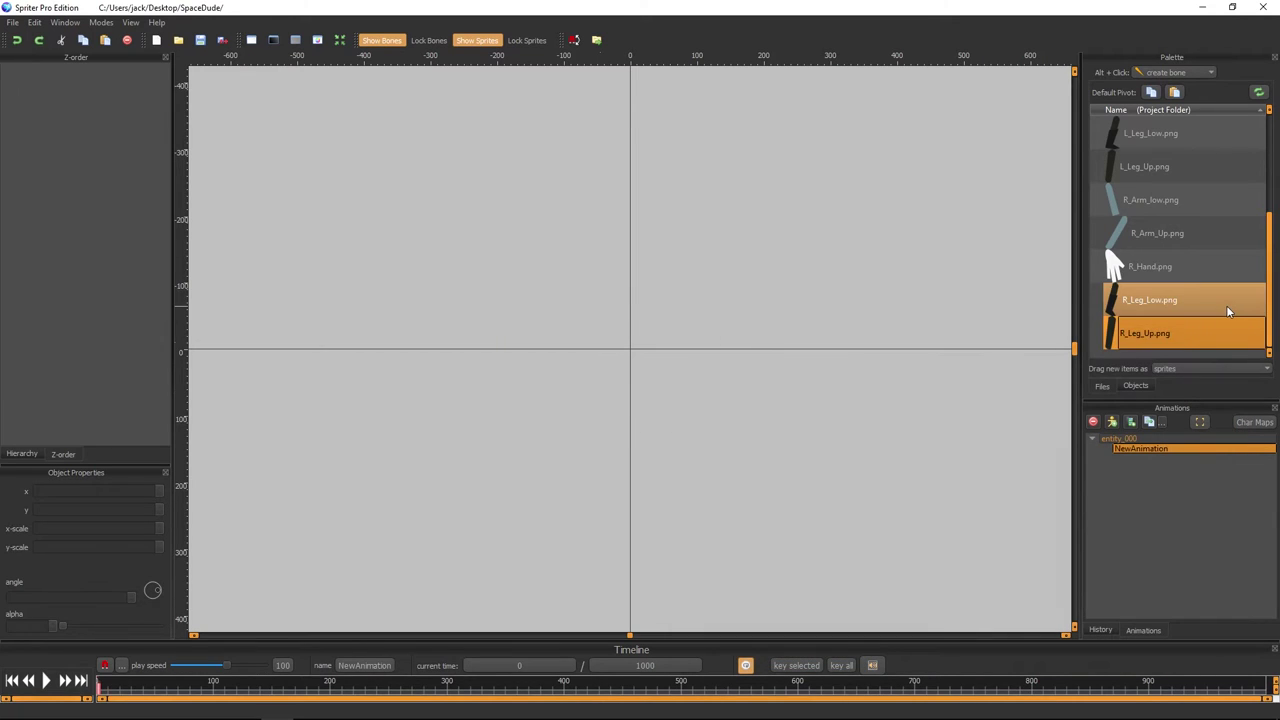
scroll(1228, 306, "up", 3)
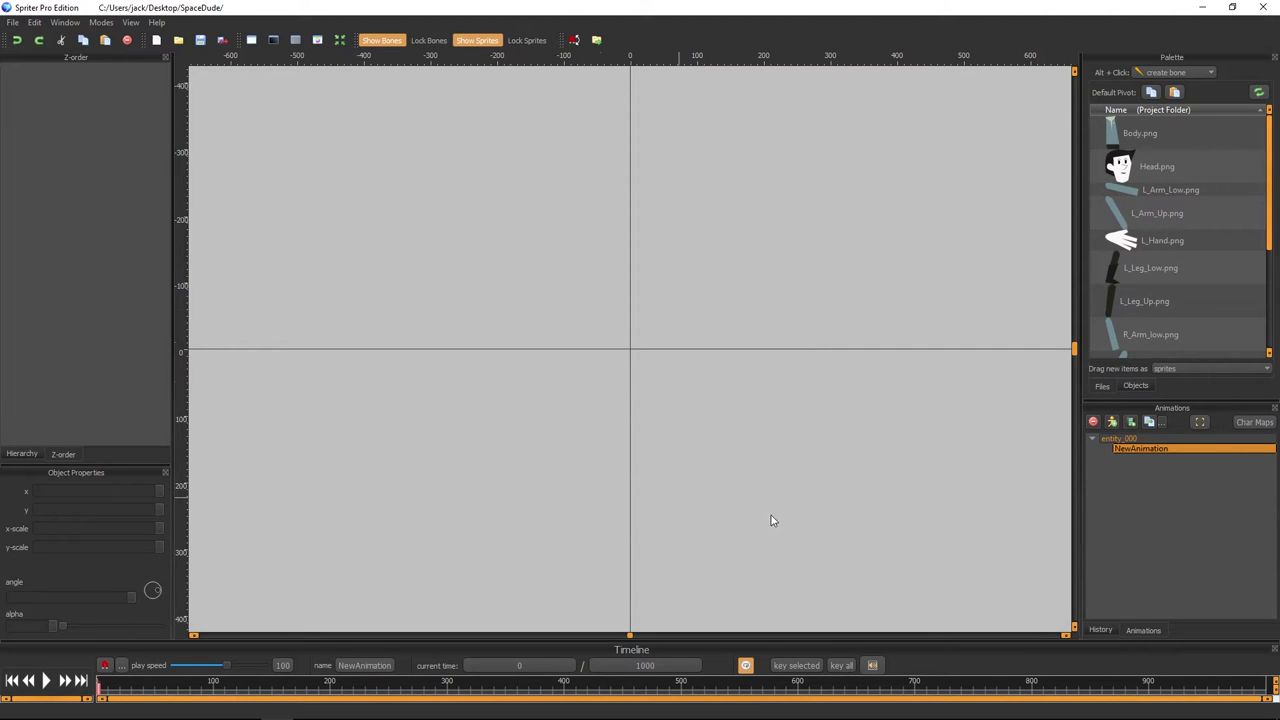
- Rename the entity entity_000 to SpaceDude
double_click(1142, 440)
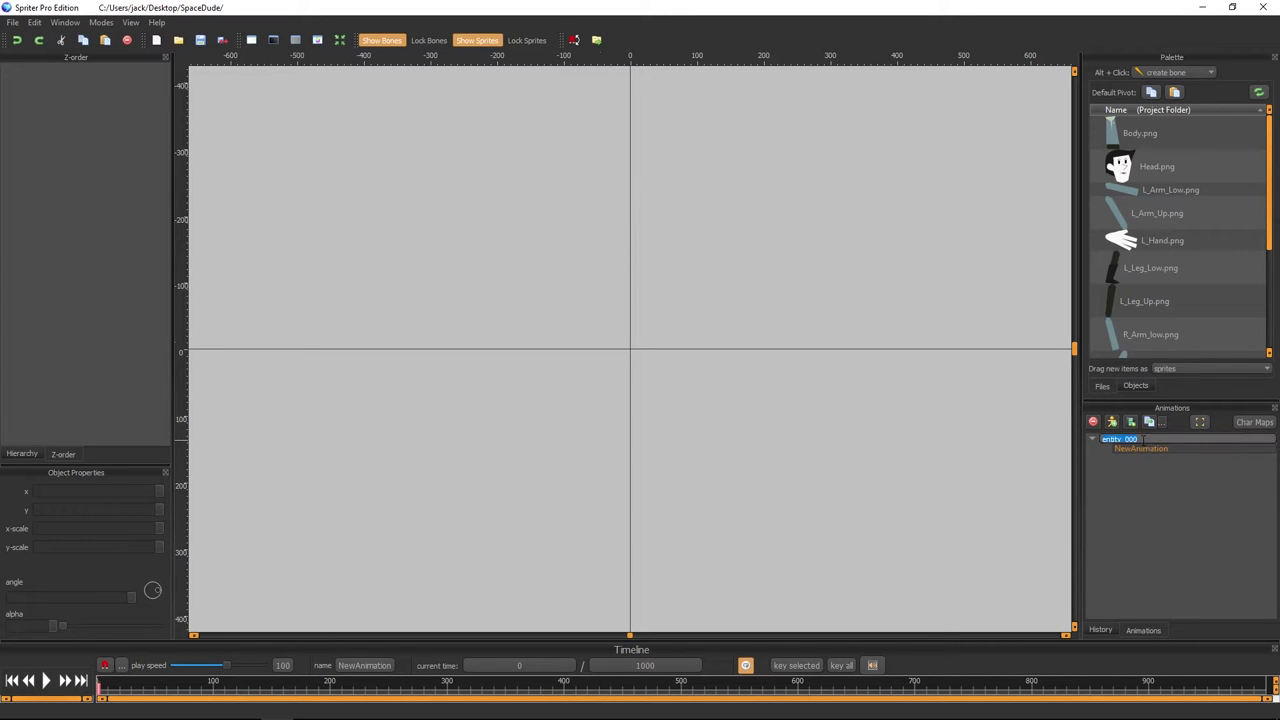
type("SpaceDude")
key("Return")
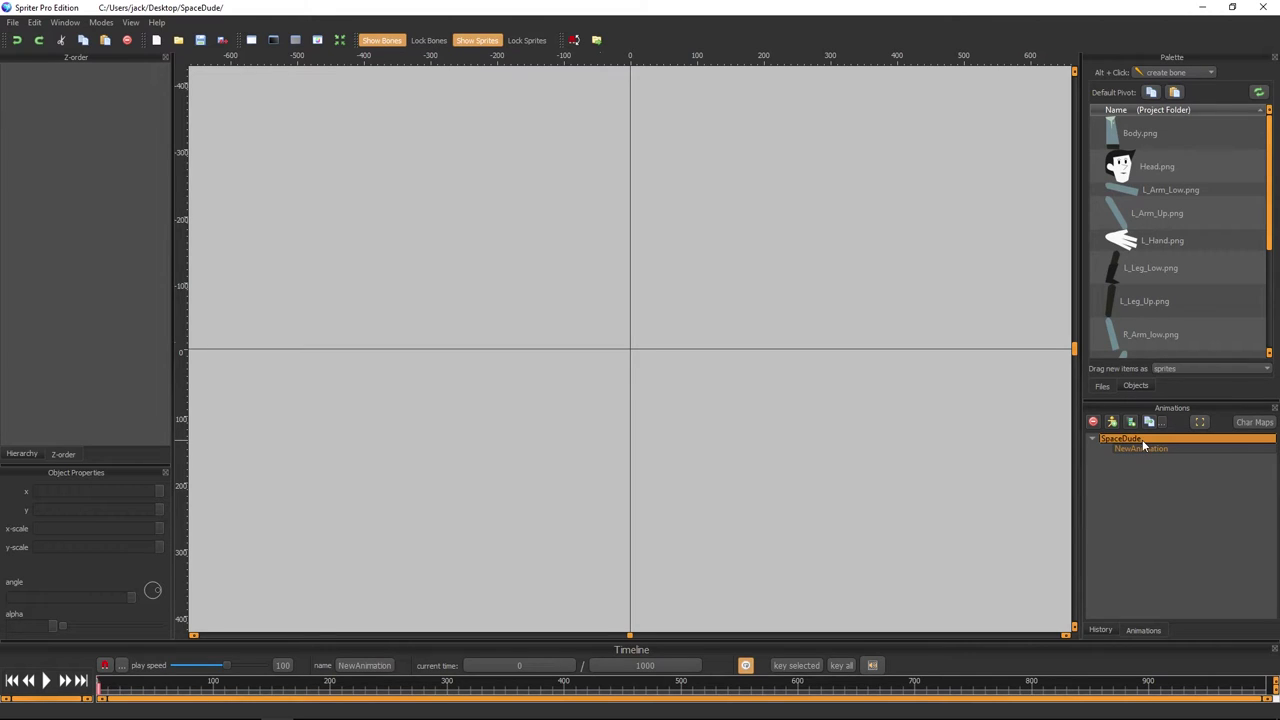
- Rename the animation NewAnimation to Idle
double_click(1162, 448)
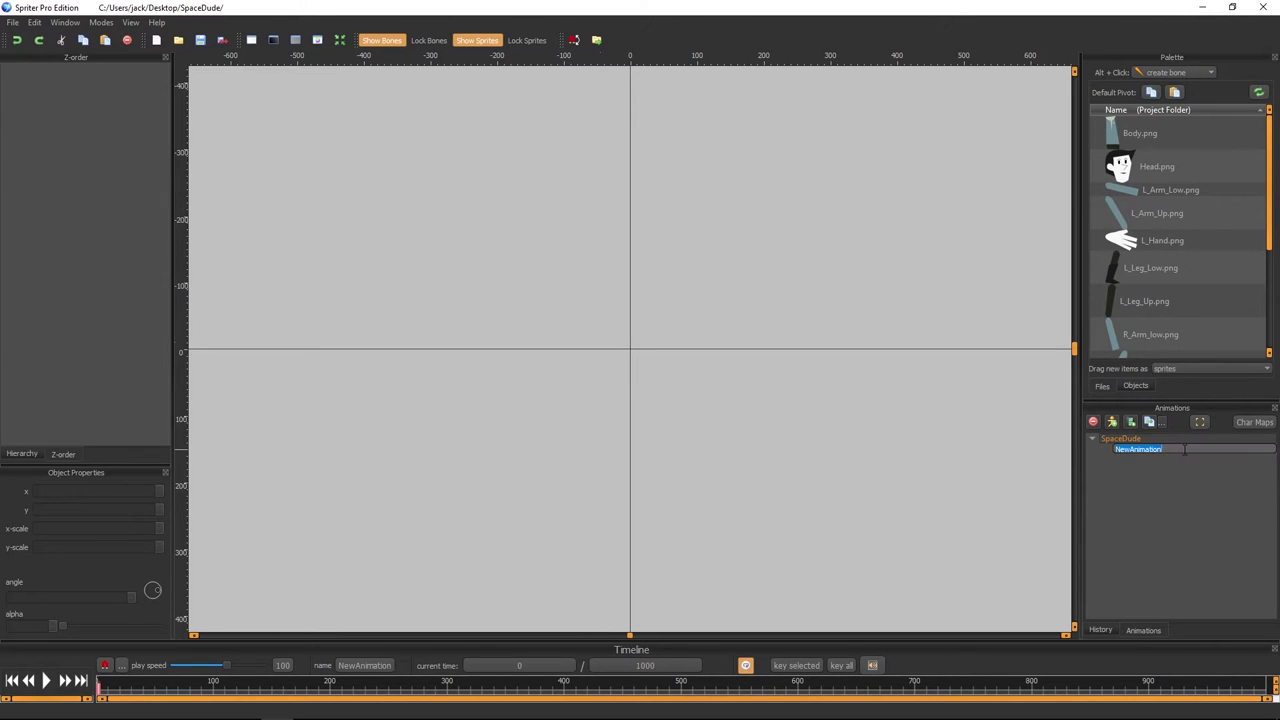
left_click_drag(1185, 449, 1098, 457)
type("id")
key("Return")
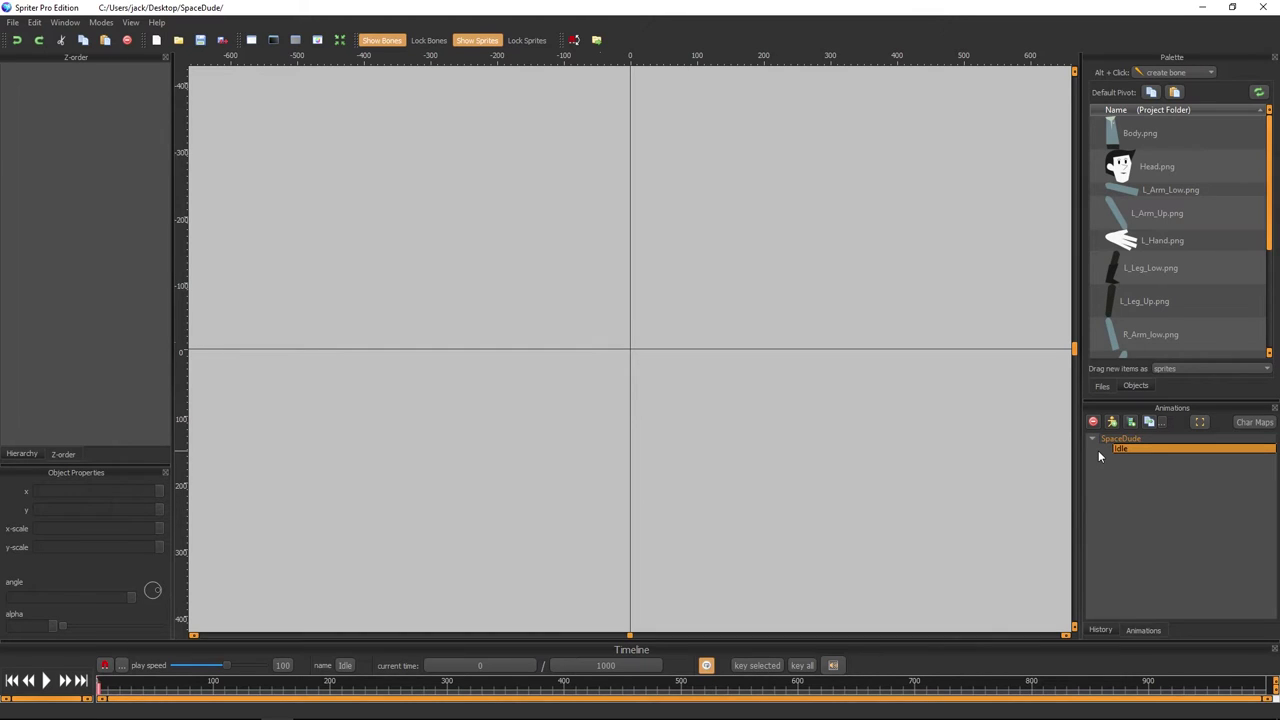
- Save the project with file name SpaceDude, creating SpaceDude.scml
left_click(13, 22)
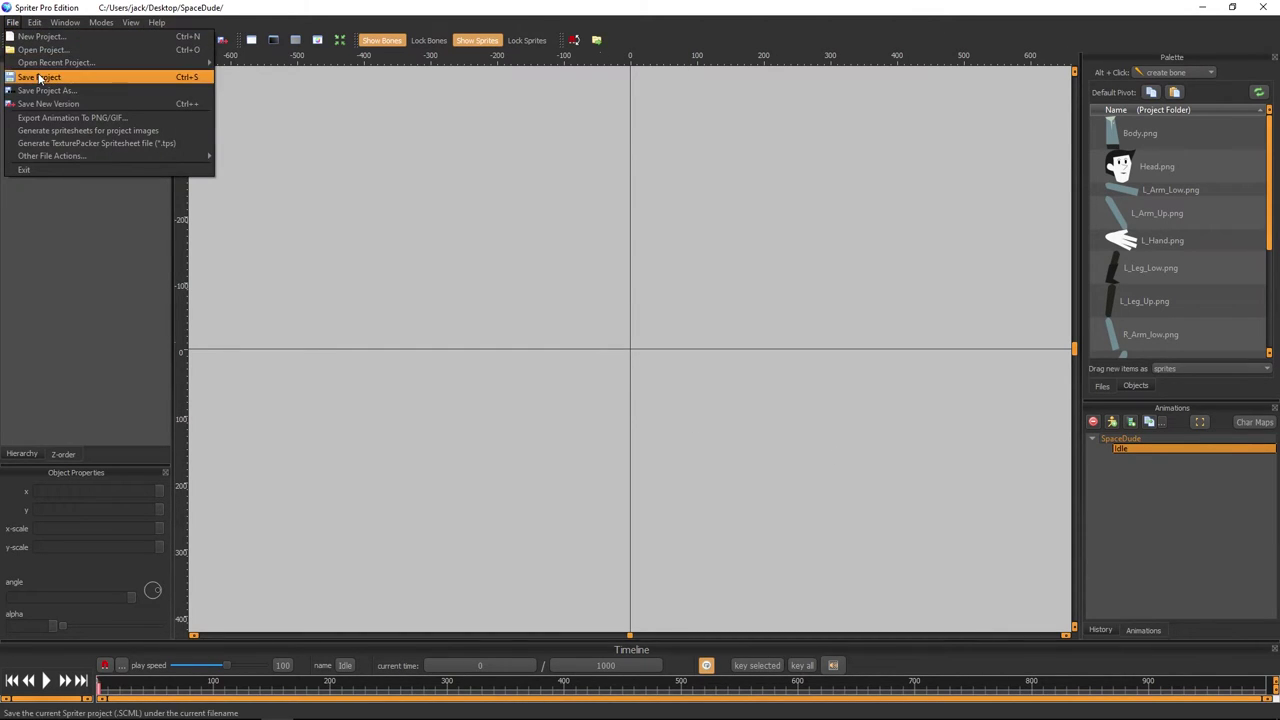
left_click(38, 76)
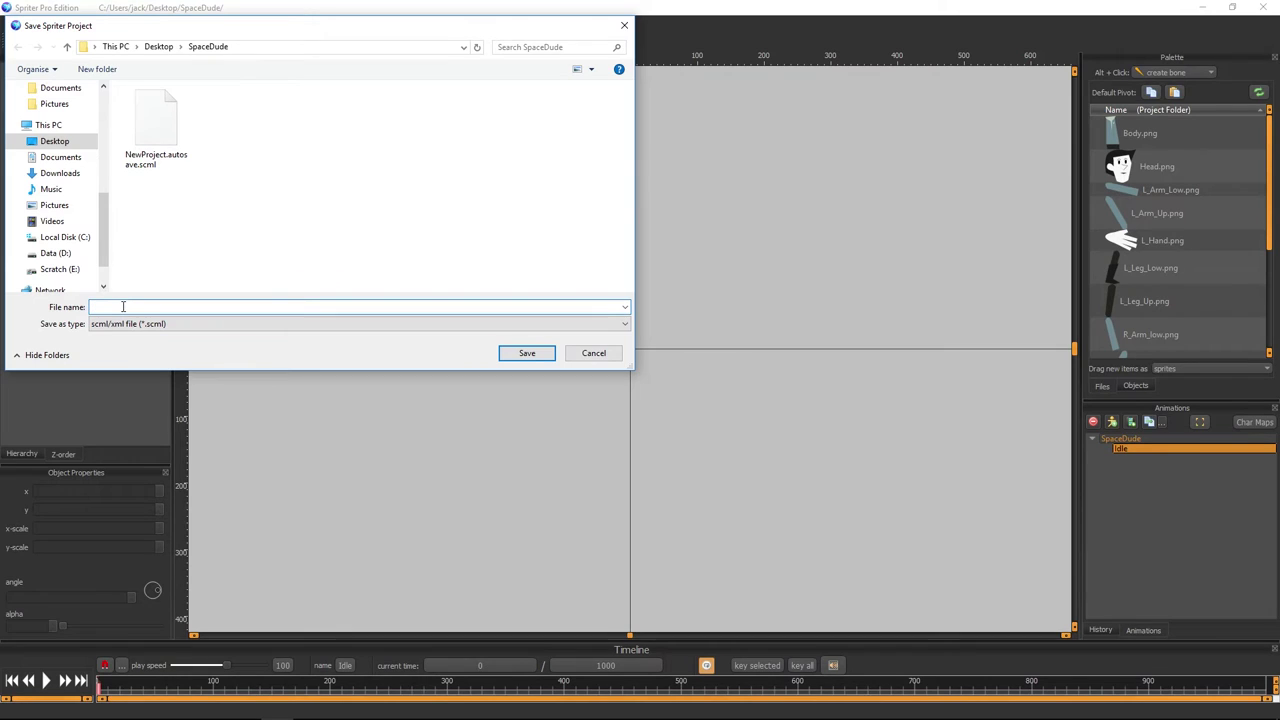
type("SpaceDude")
key("Return")
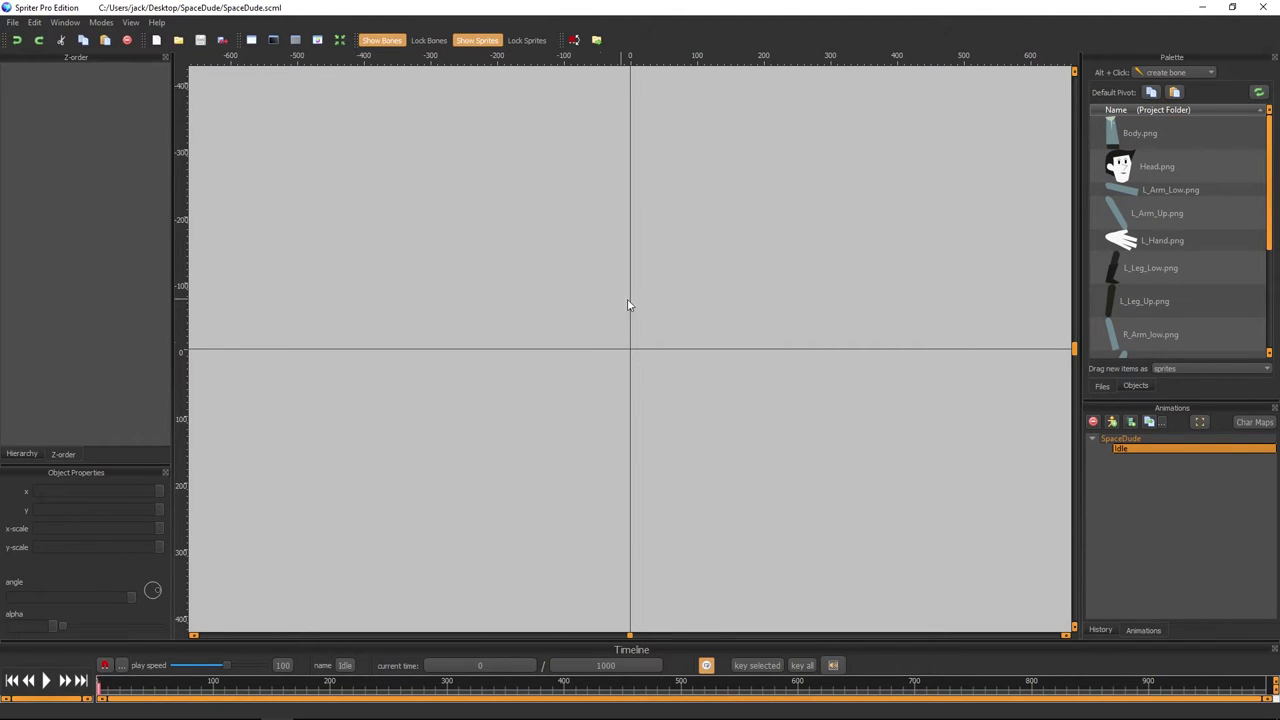
scroll(650, 318, "down", 2)
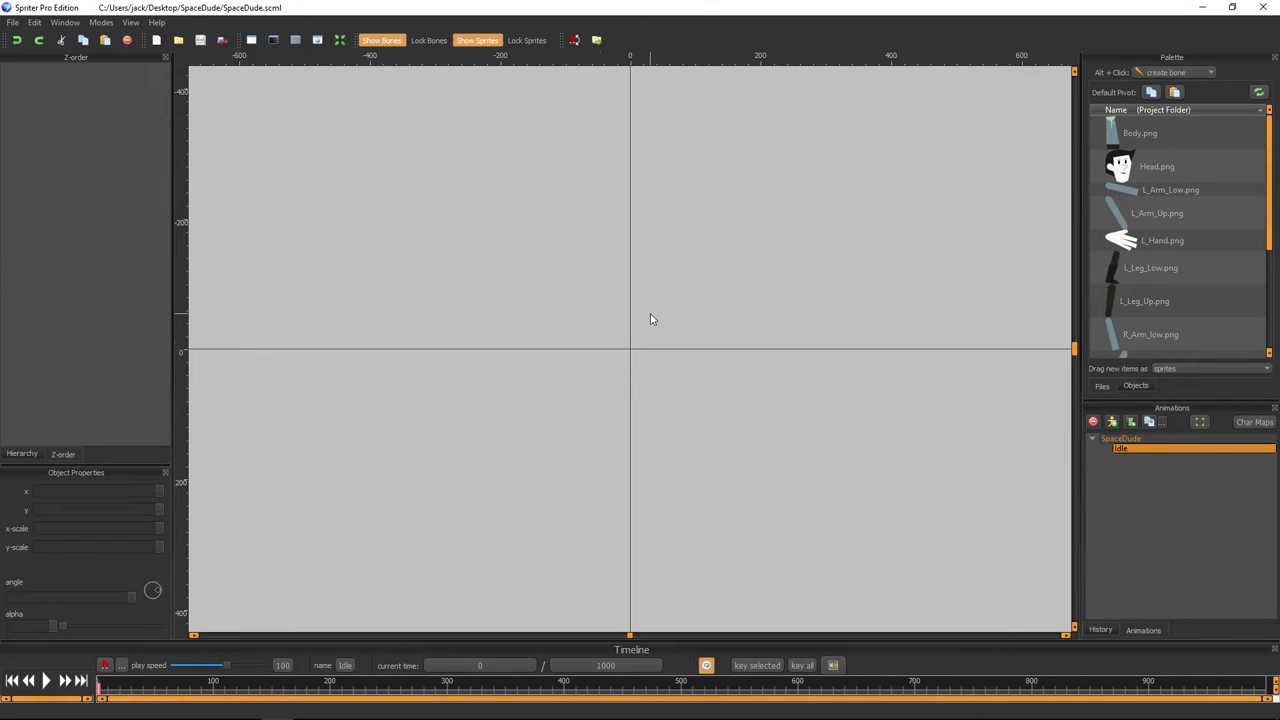
- Place the Body, Head and L_Arm_Low sprites on the Idle canvas
mouse_move(658, 312)
left_mouse_down()
mouse_move(657, 366)
mouse_move(609, 366)
mouse_move(700, 380)
mouse_move(563, 400)
mouse_move(667, 377)
mouse_move(634, 443)
mouse_move(670, 398)
left_mouse_up()
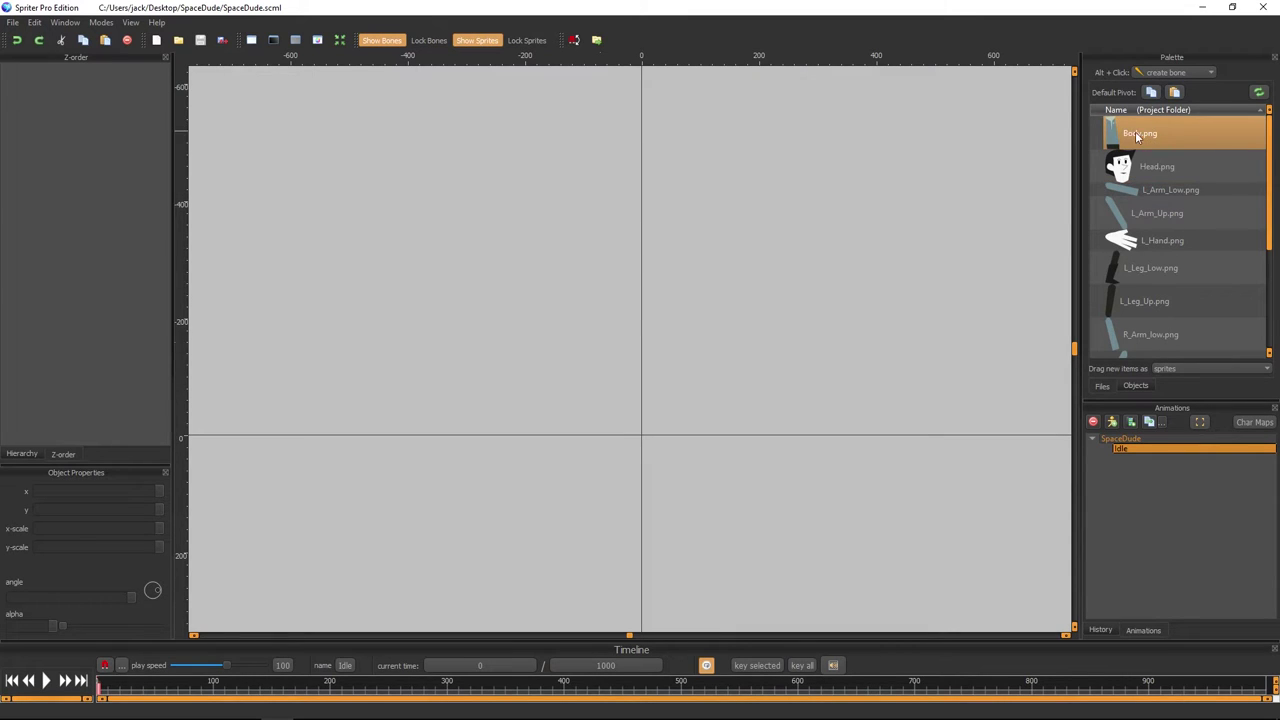
left_click_drag(1136, 137, 613, 218)
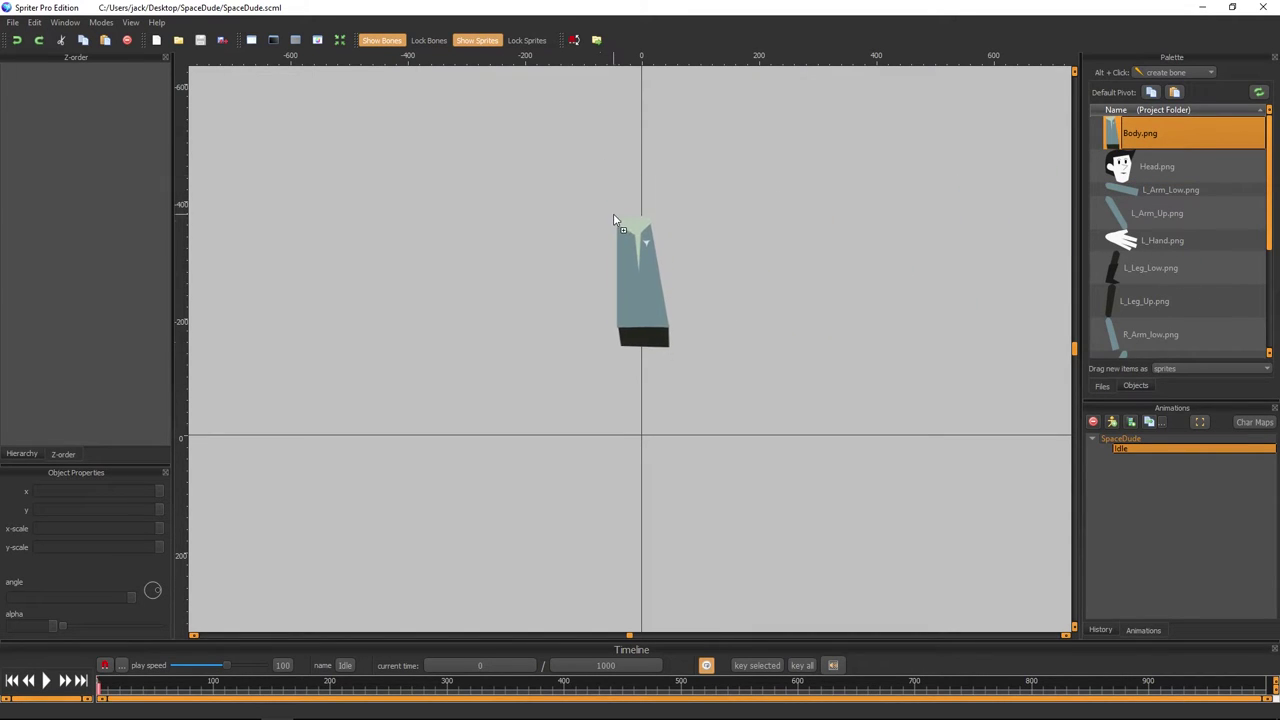
left_click_drag(614, 219, 616, 211)
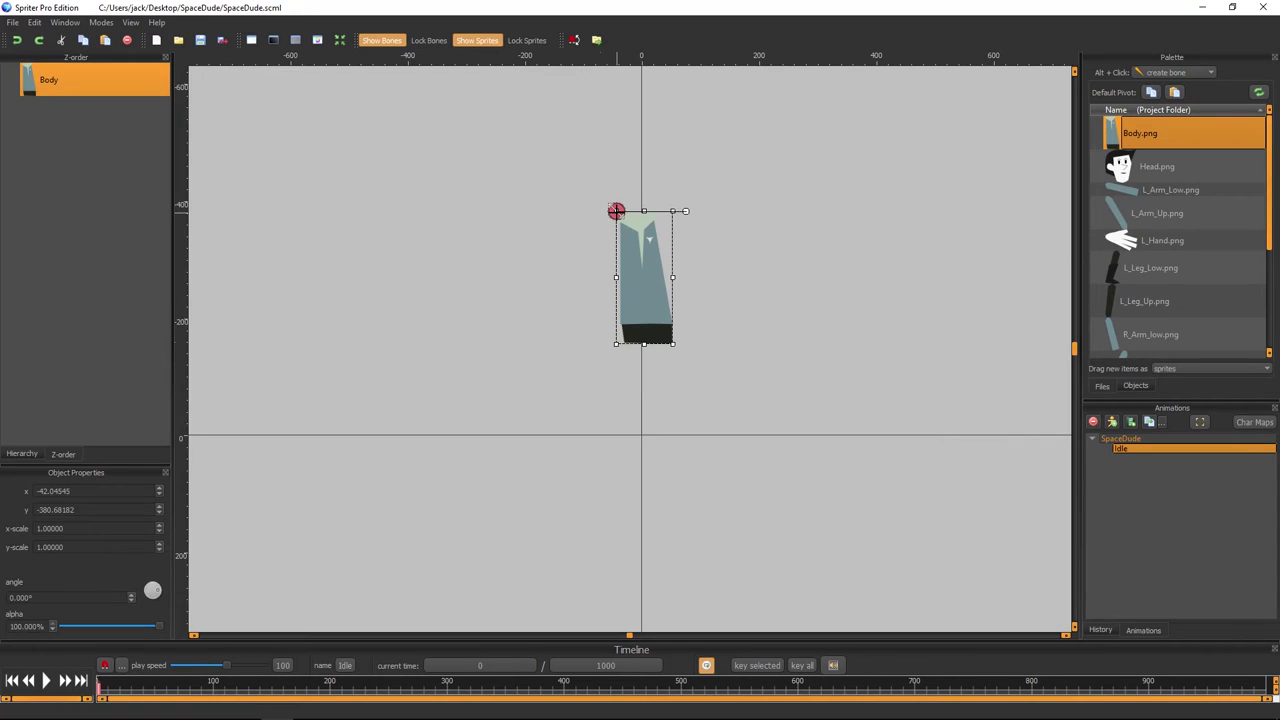
left_click_drag(1140, 166, 641, 218)
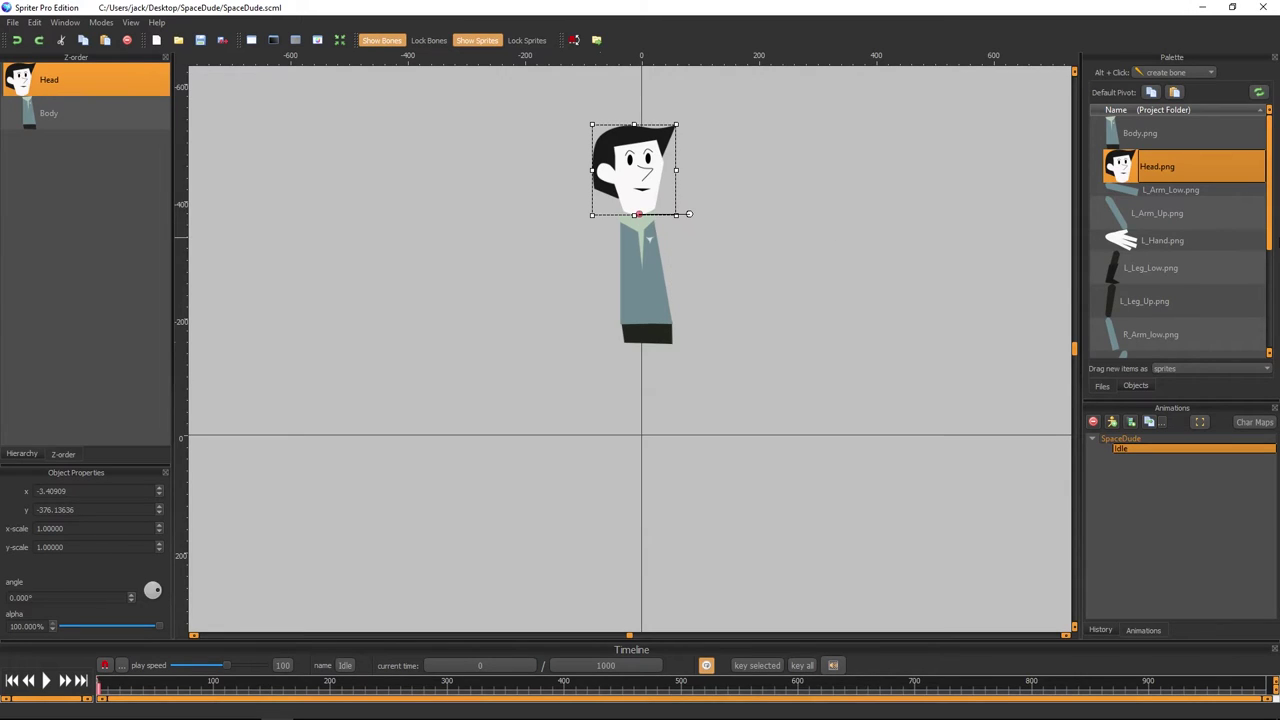
left_click_drag(1133, 200, 651, 230)
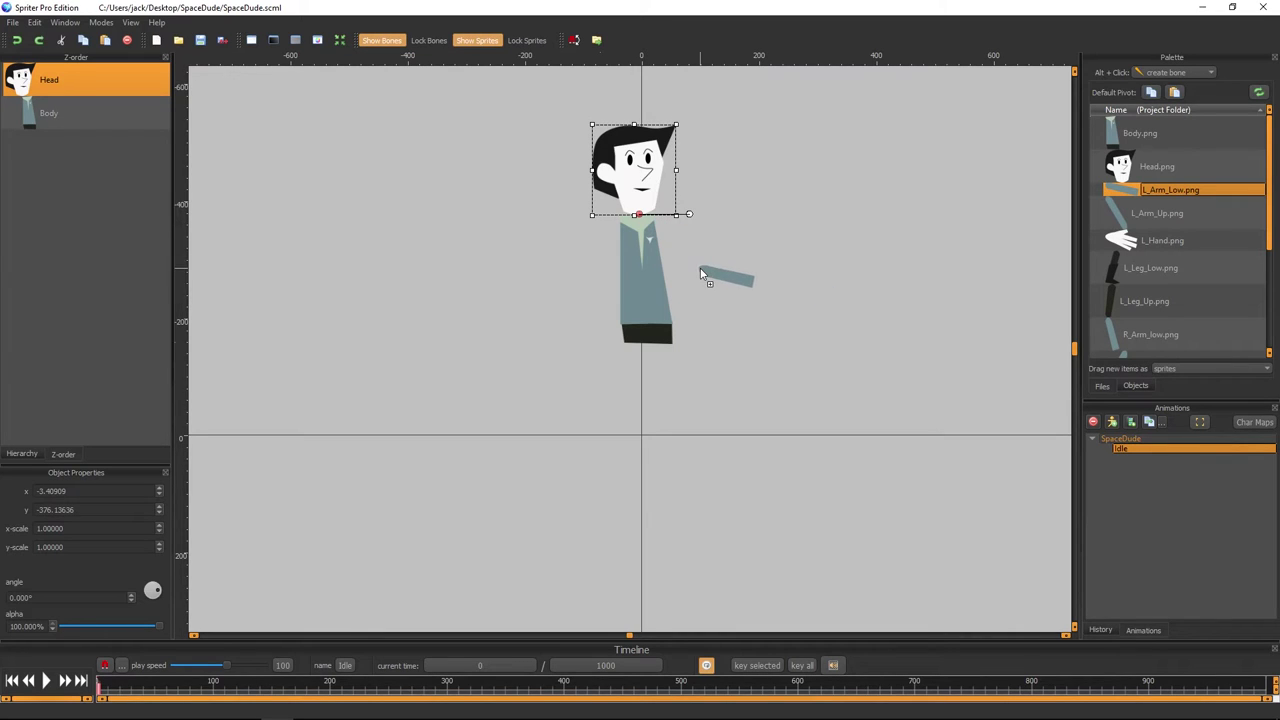
left_click_drag(651, 230, 699, 269)
- Add L_Arm_Up at the shoulder, attach the lower arm, and place L_Hand
left_click_drag(1157, 213, 656, 229)
left_click(652, 226)
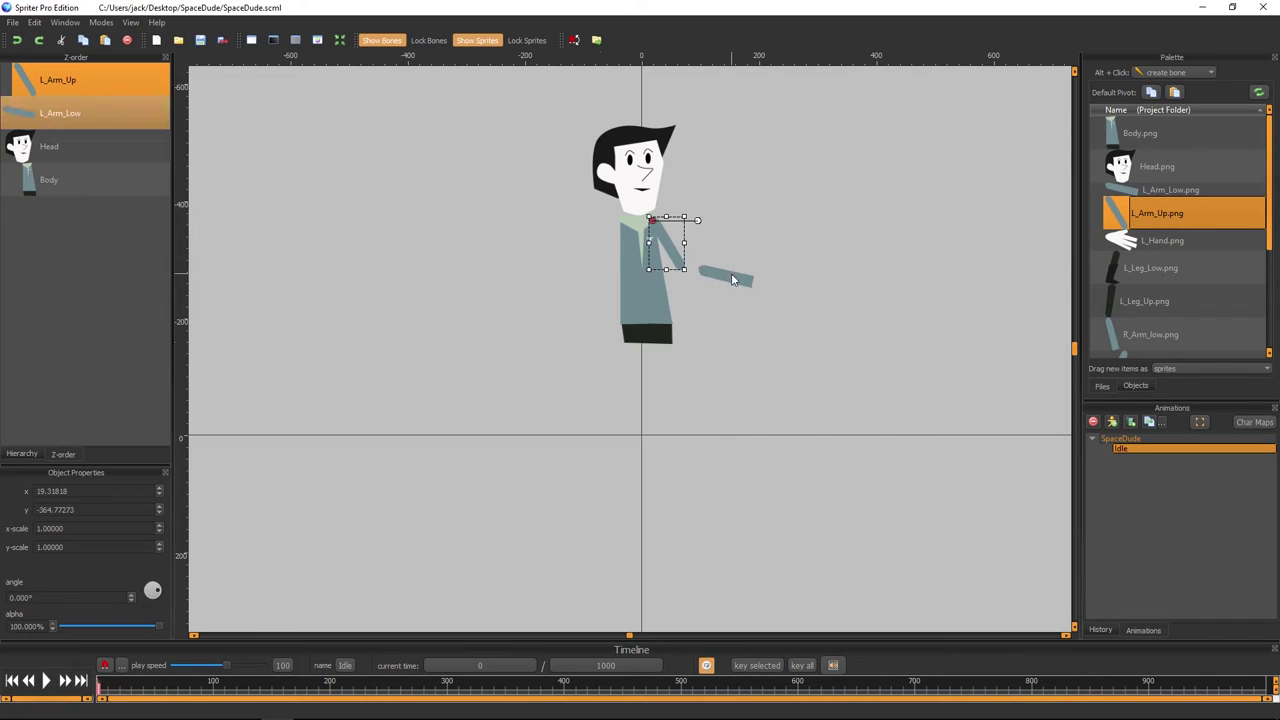
left_click(733, 281, "ctrl")
left_click_drag(733, 281, 713, 277)
left_click(713, 277)
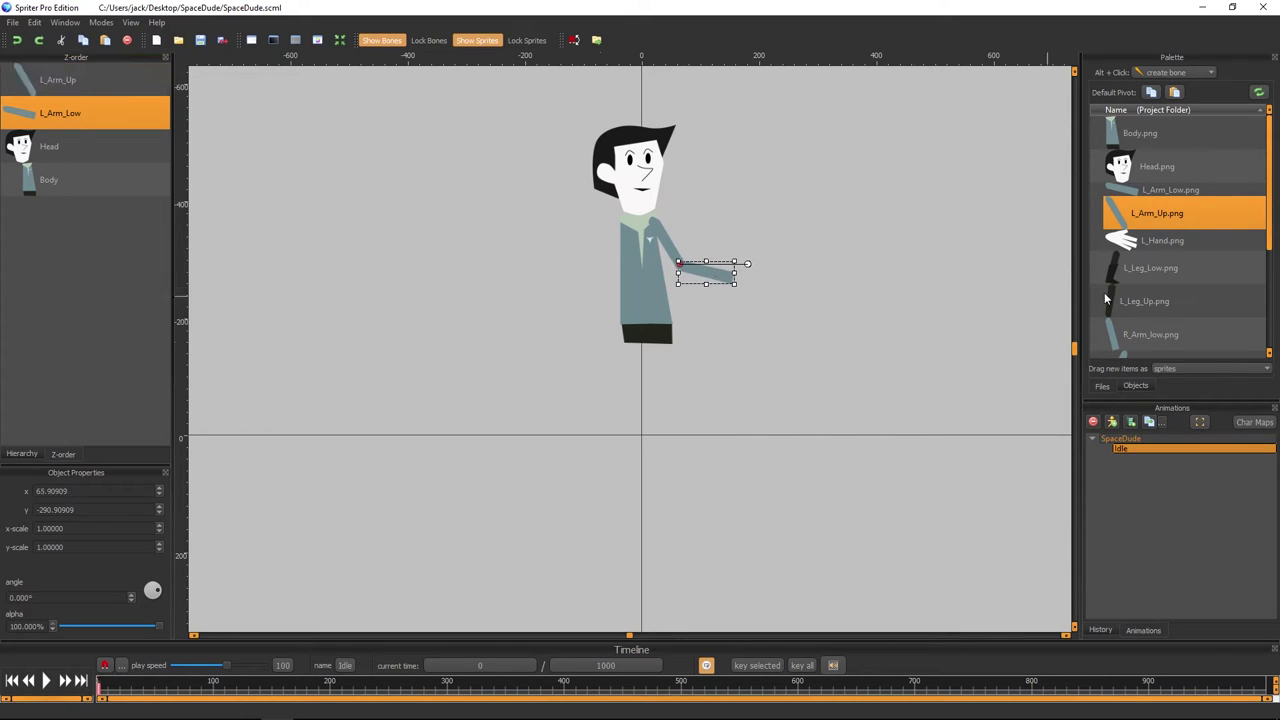
left_click_drag(1160, 240, 744, 281)
- Position L_Leg_Up under the body and L_Leg_Low beneath it
left_click_drag(1151, 278, 680, 425)
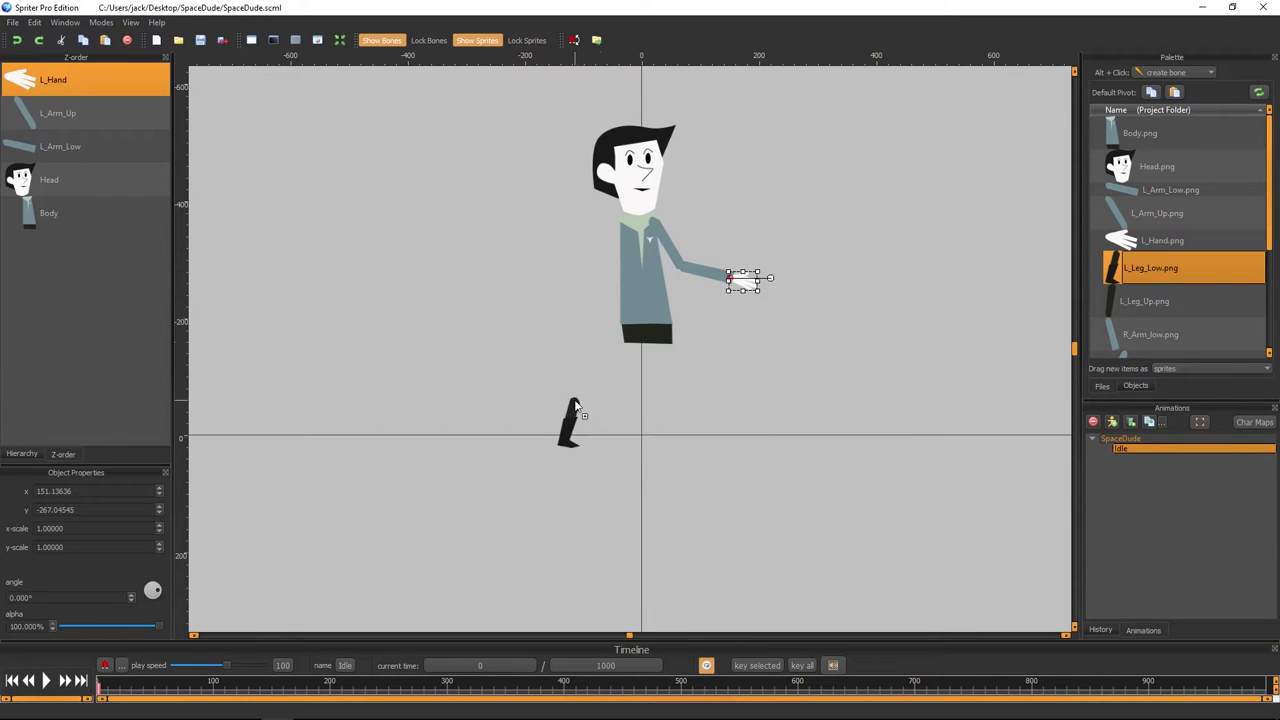
left_click_drag(1209, 295, 670, 352)
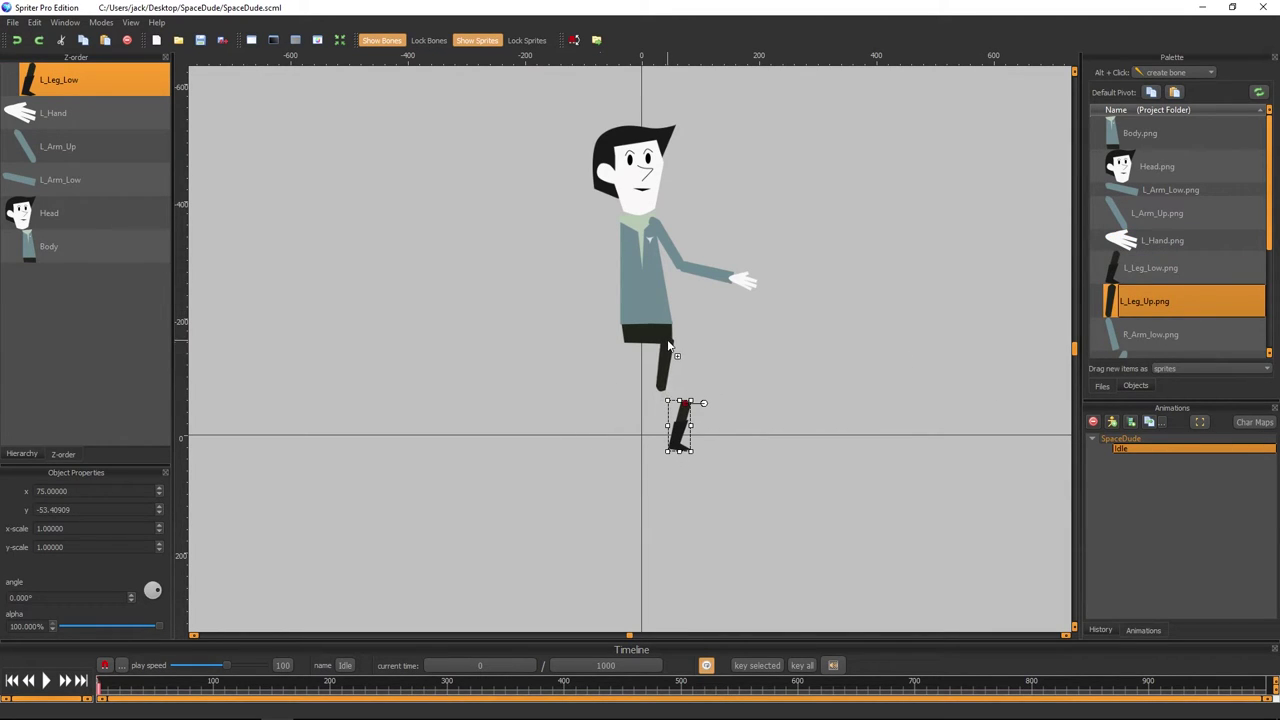
left_click_drag(670, 352, 665, 342)
left_click_drag(677, 415, 654, 402)
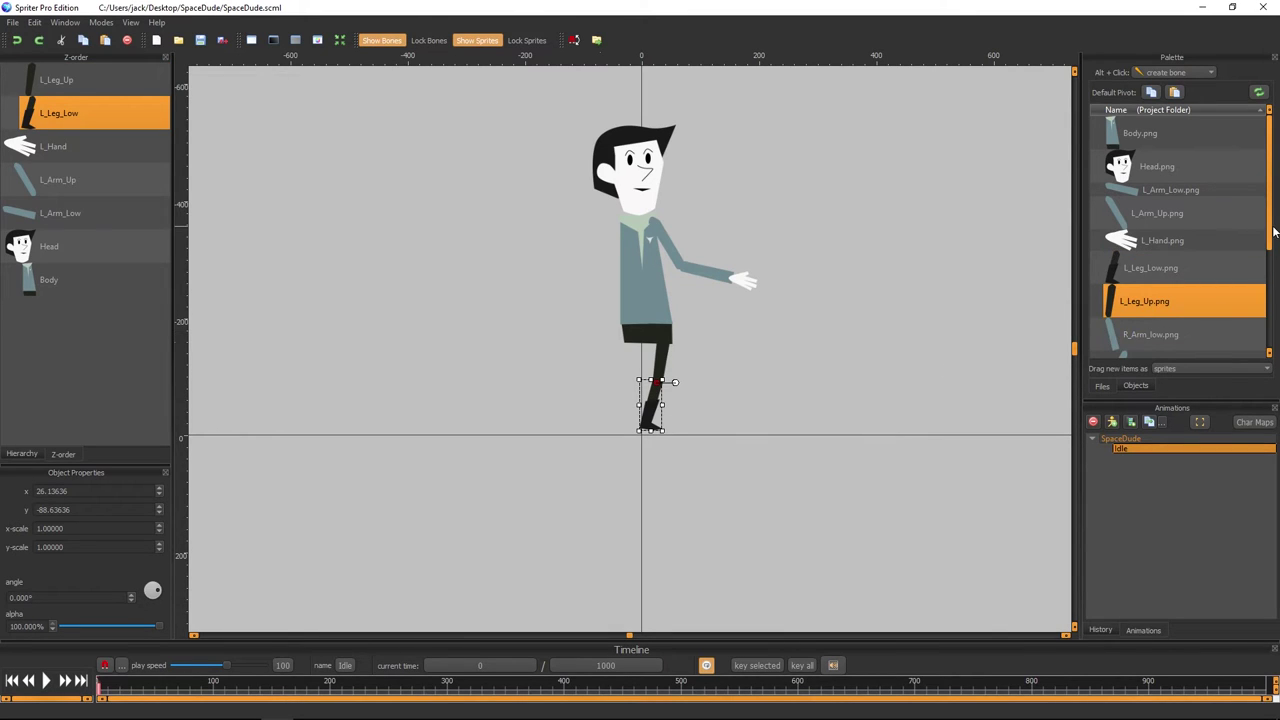
scroll(1272, 234, "down", 2)
- Place R_Arm_Up at the right shoulder and R_Hand at its end
left_click_drag(1150, 268, 488, 316)
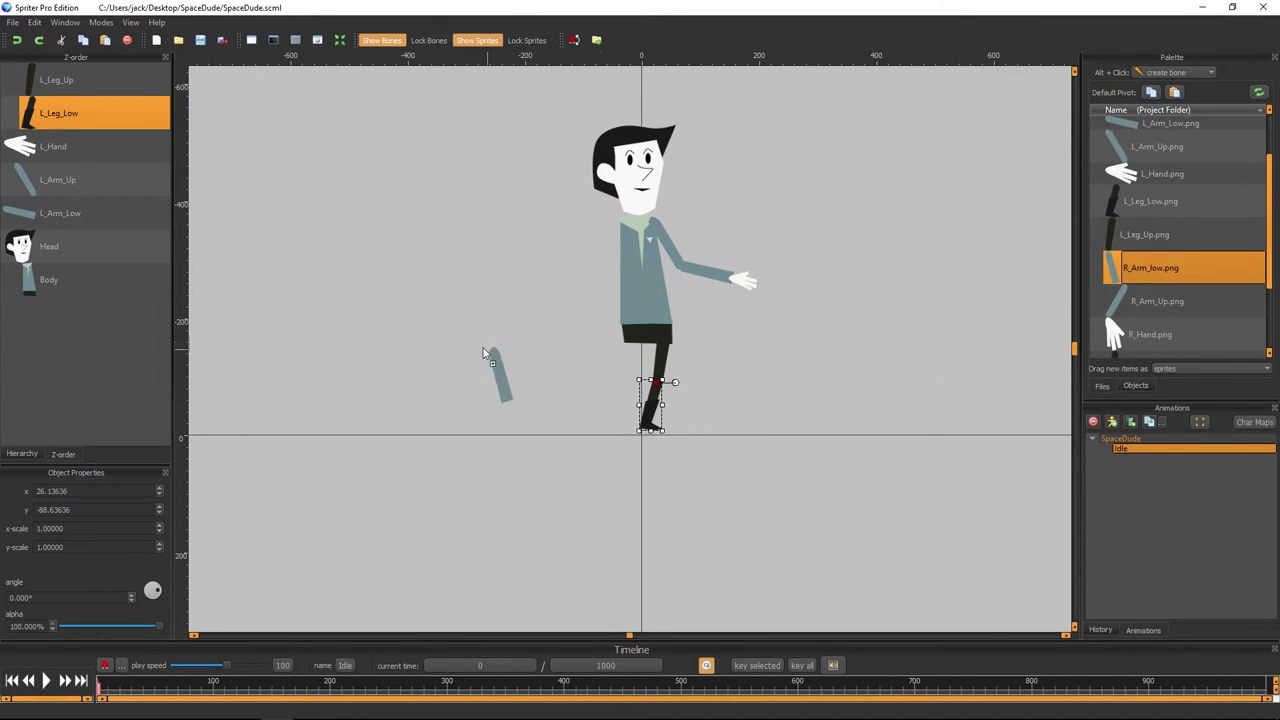
mouse_move(1192, 314)
left_mouse_down()
mouse_move(625, 230)
mouse_move(637, 322)
mouse_move(603, 294)
left_mouse_up()
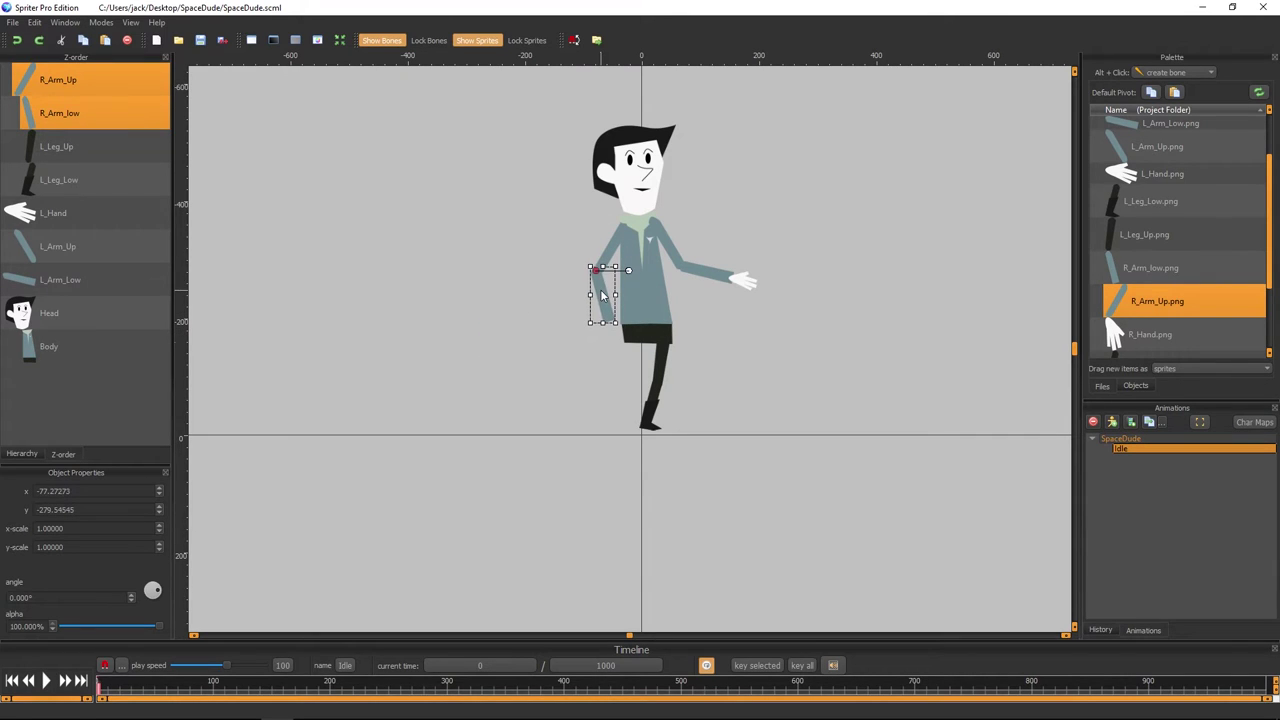
mouse_move(1150, 334)
left_mouse_down()
mouse_move(614, 330)
mouse_move(608, 318)
mouse_move(616, 332)
left_mouse_up()
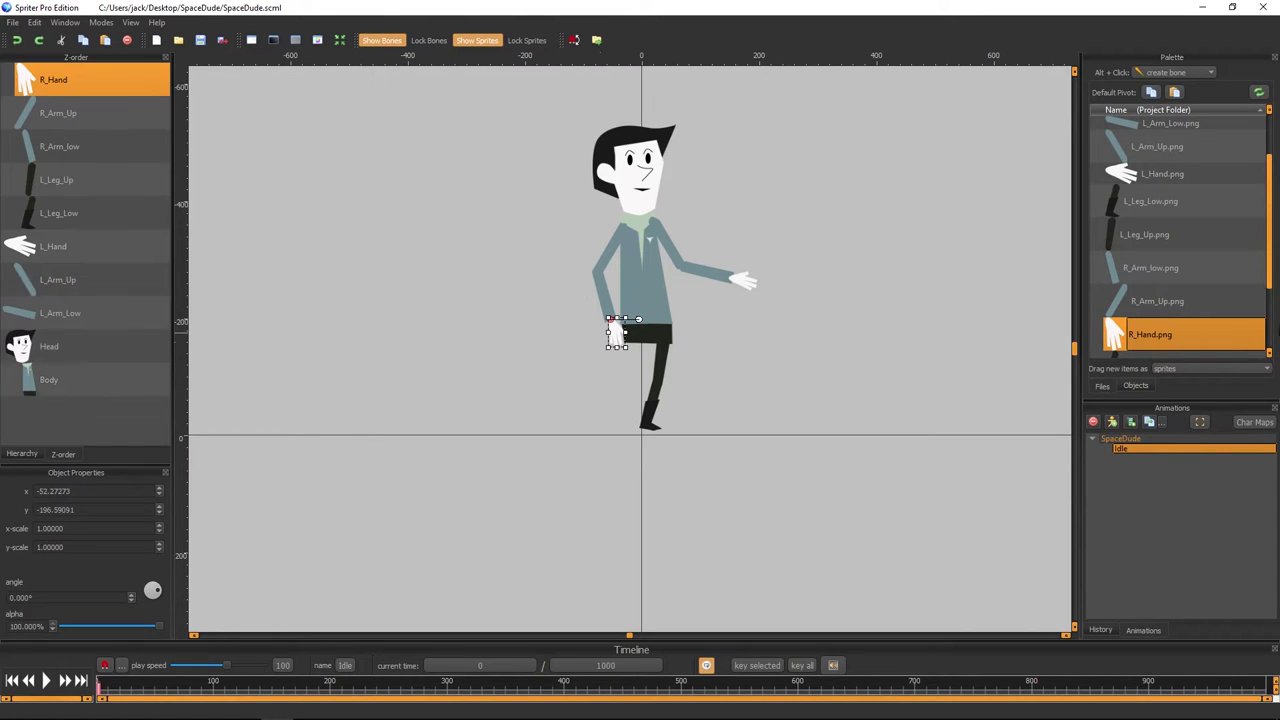
- Add R_Leg_Up at the hip and R_Leg_Low below, aligning the legs
scroll(1271, 283, "down", 2)
left_click(1156, 301)
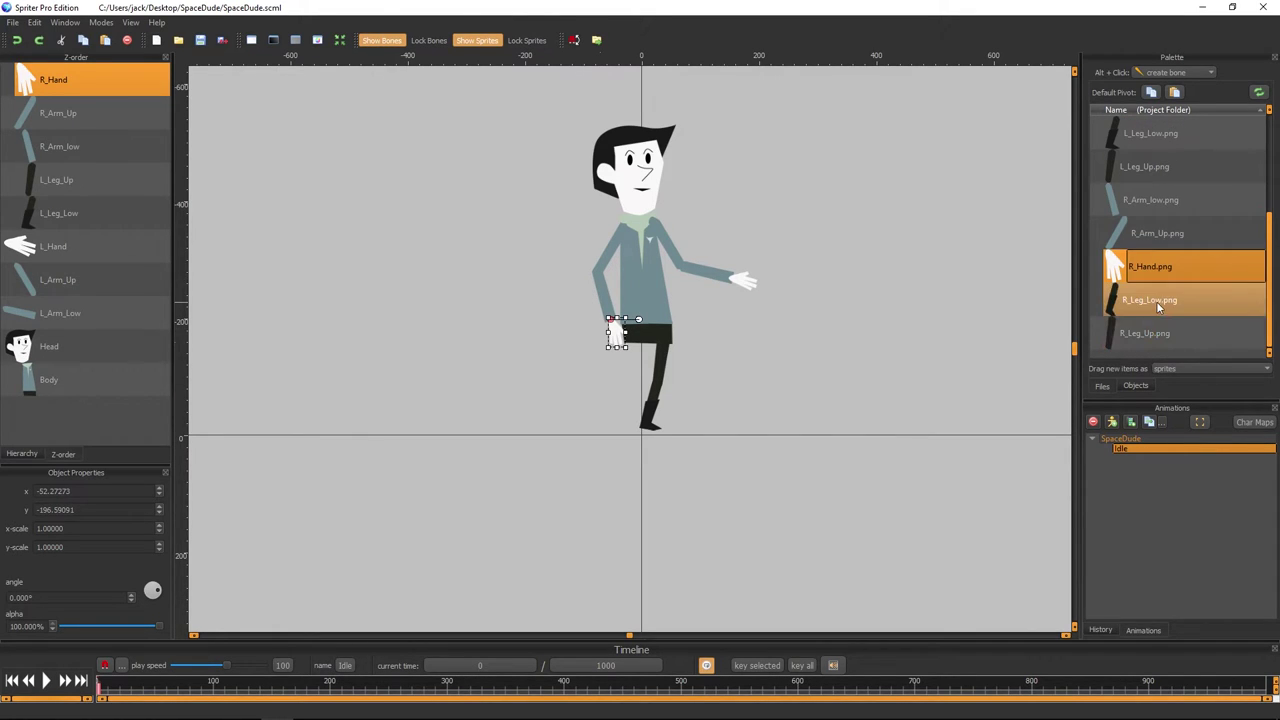
left_click_drag(1150, 333, 628, 345)
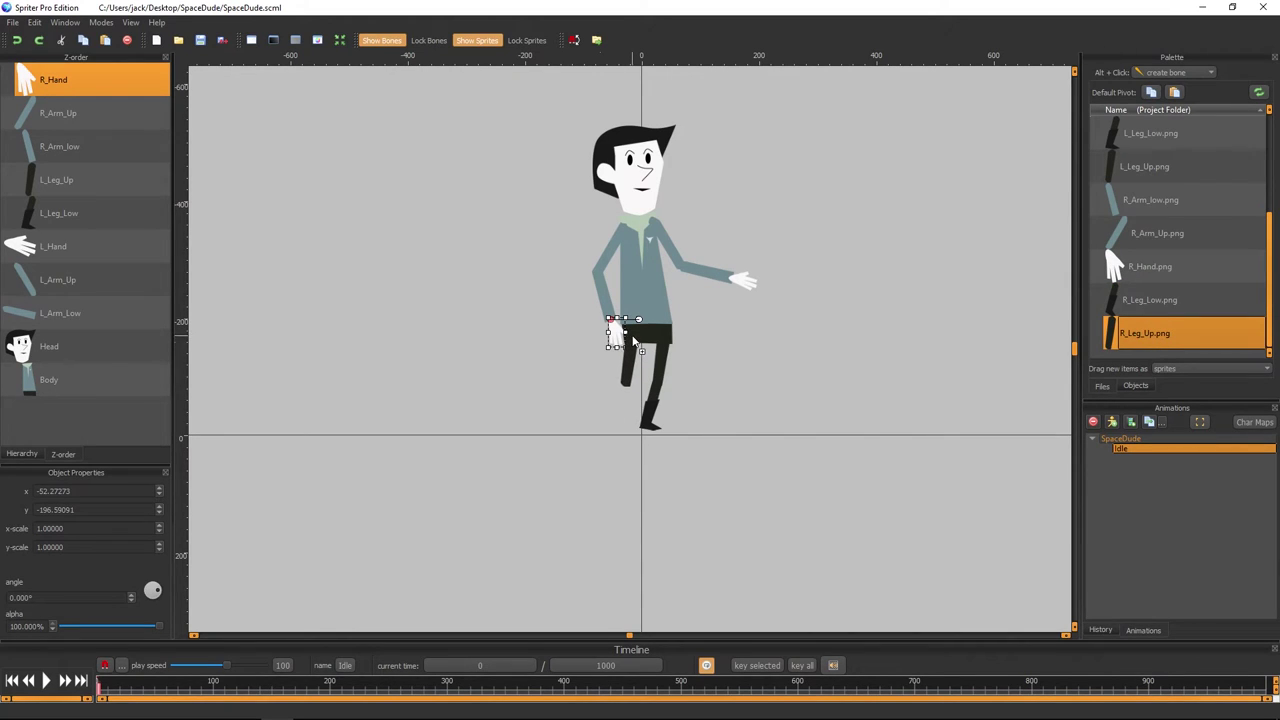
left_click_drag(629, 342, 634, 342)
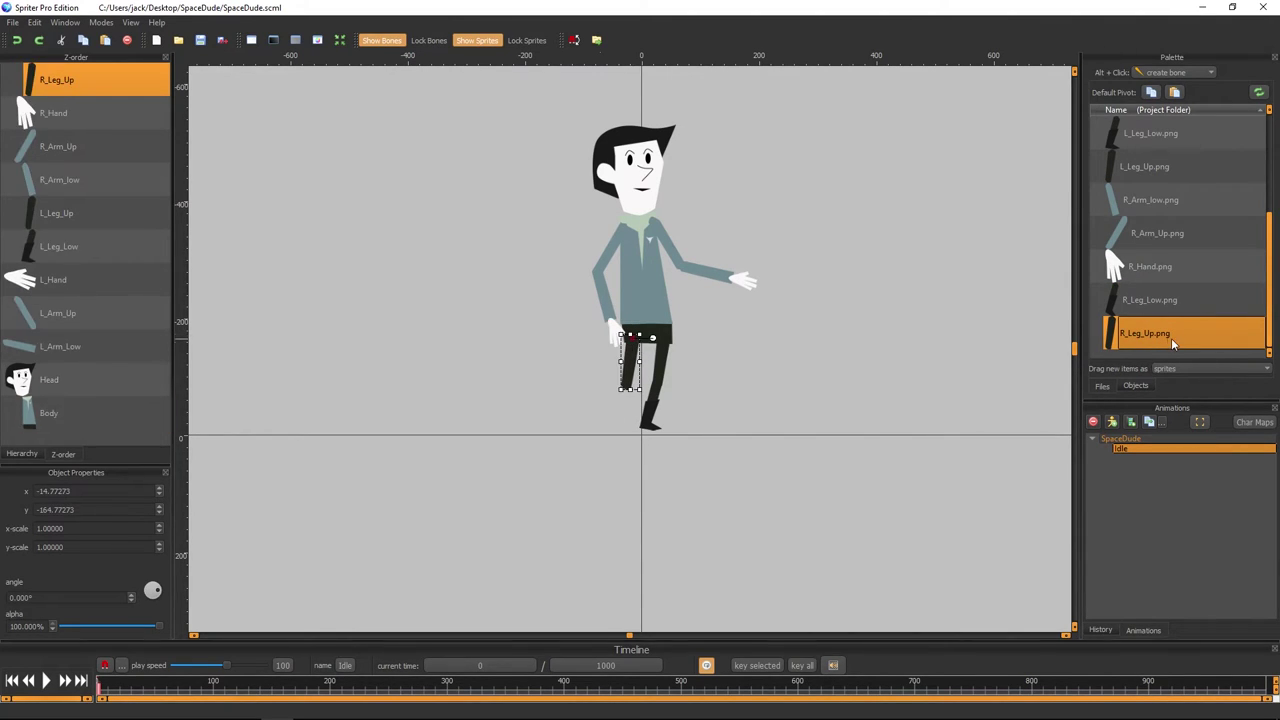
mouse_move(1150, 300)
left_mouse_down()
mouse_move(685, 430)
mouse_move(630, 393)
left_mouse_up()
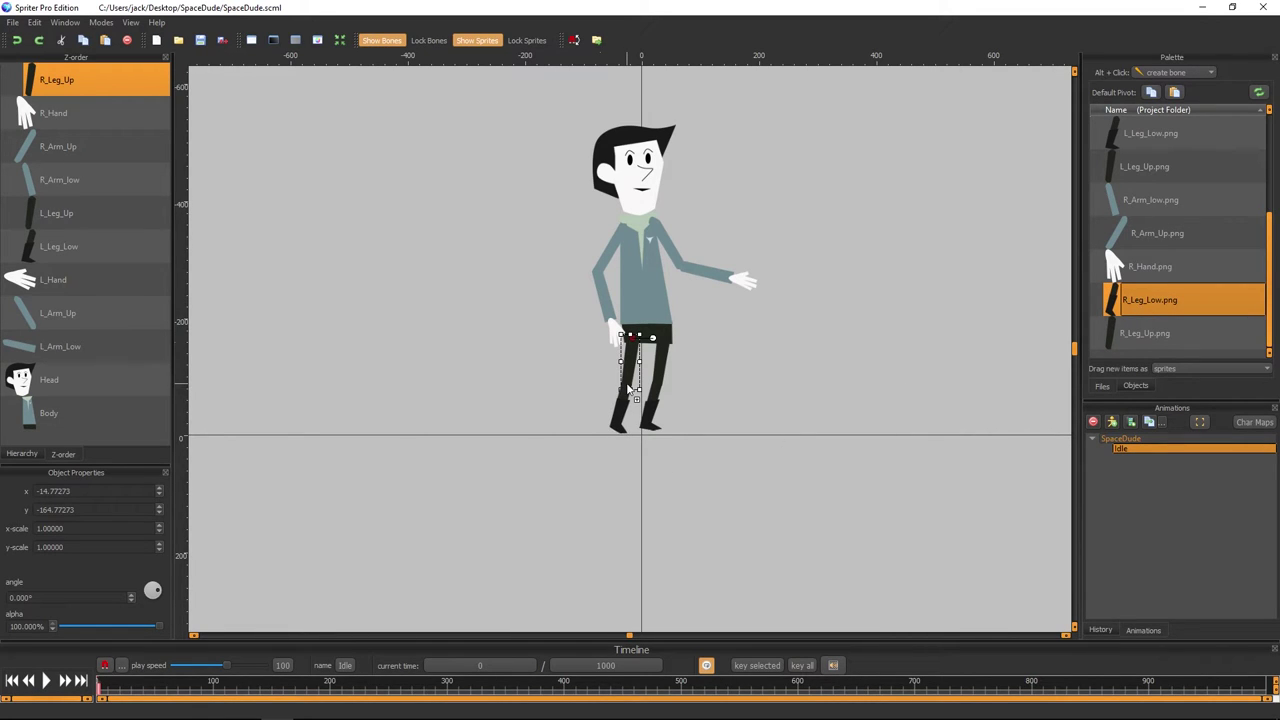
left_click_drag(630, 390, 630, 392)
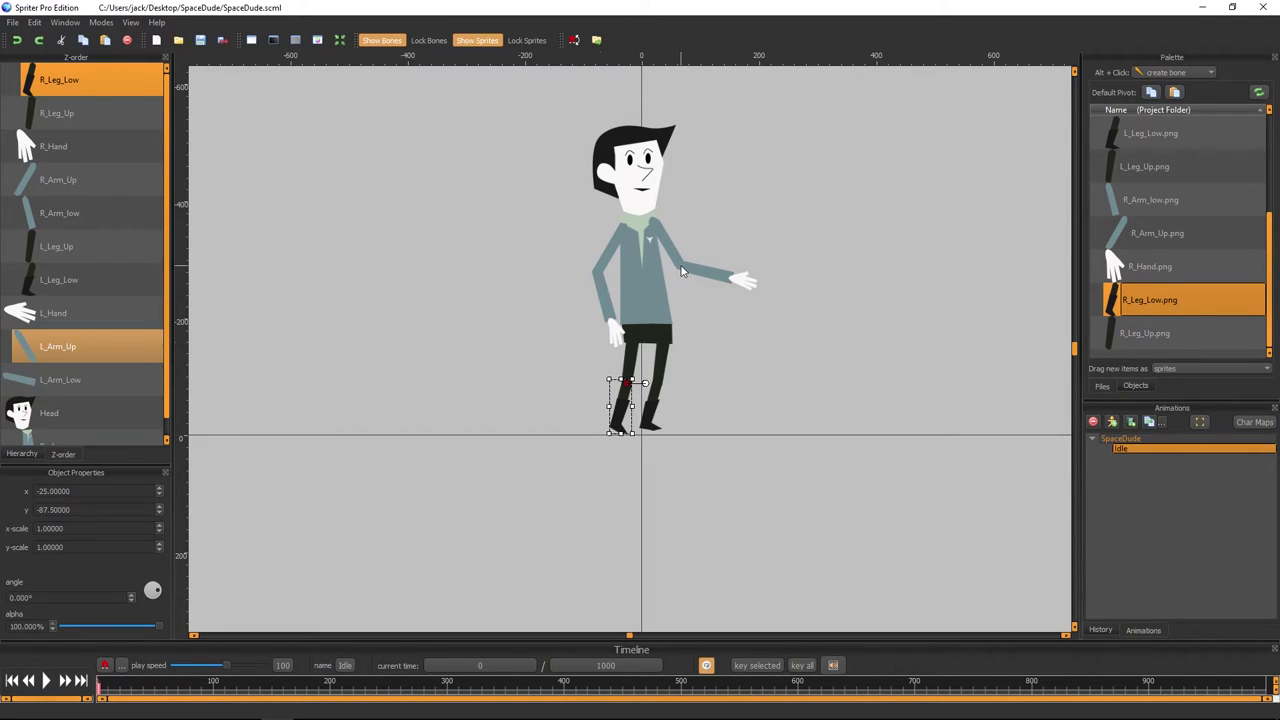
left_click(620, 368)
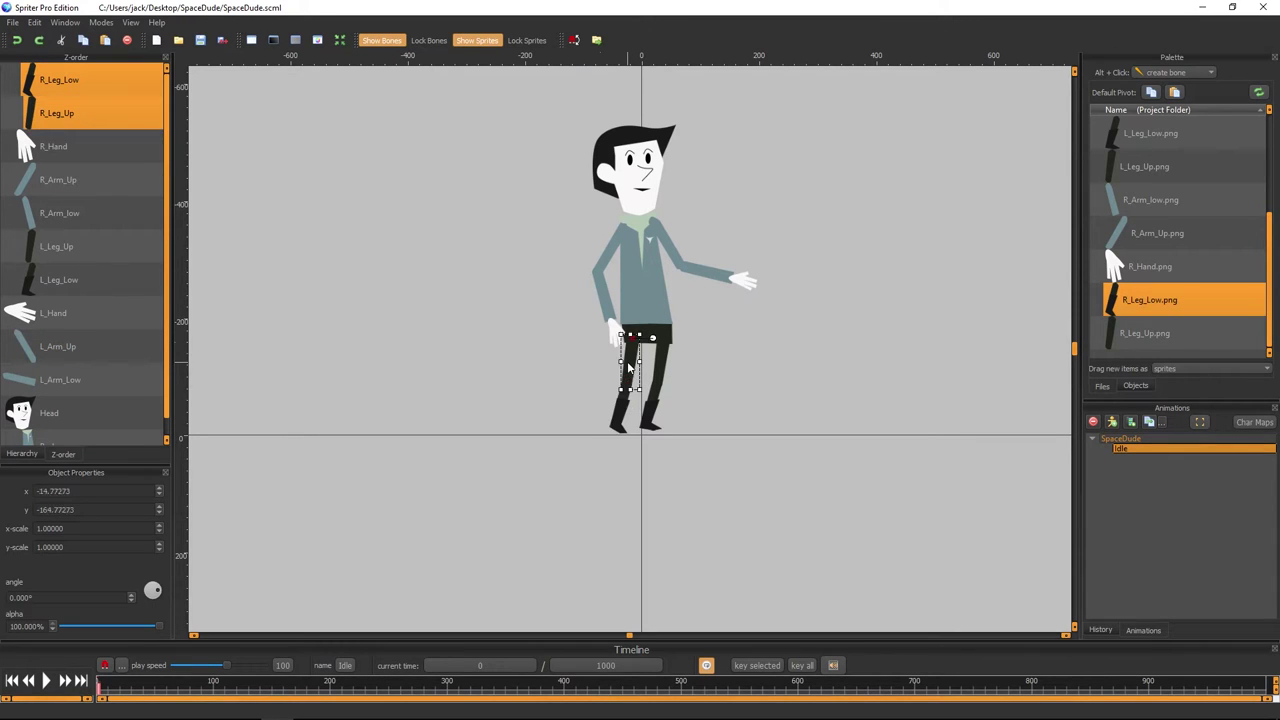
left_click_drag(616, 366, 628, 368)
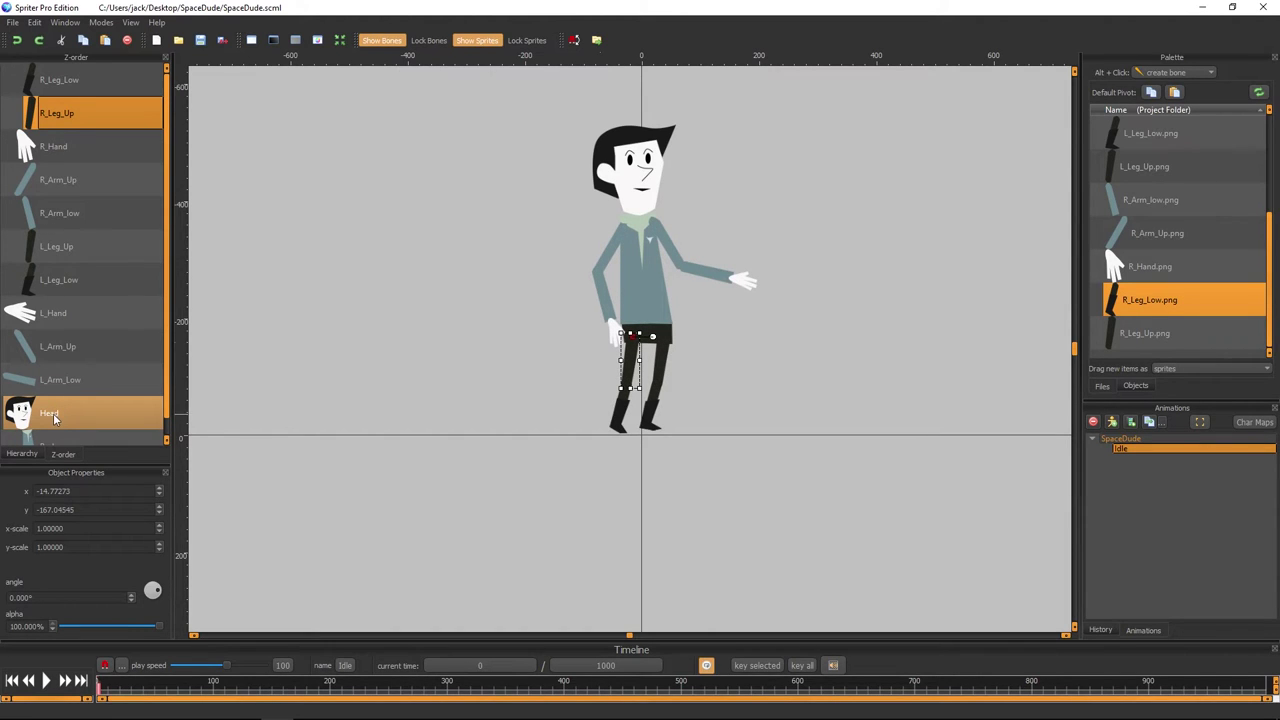
- Move Head to the top of the draw order with Body directly beneath it
left_click(55, 418)
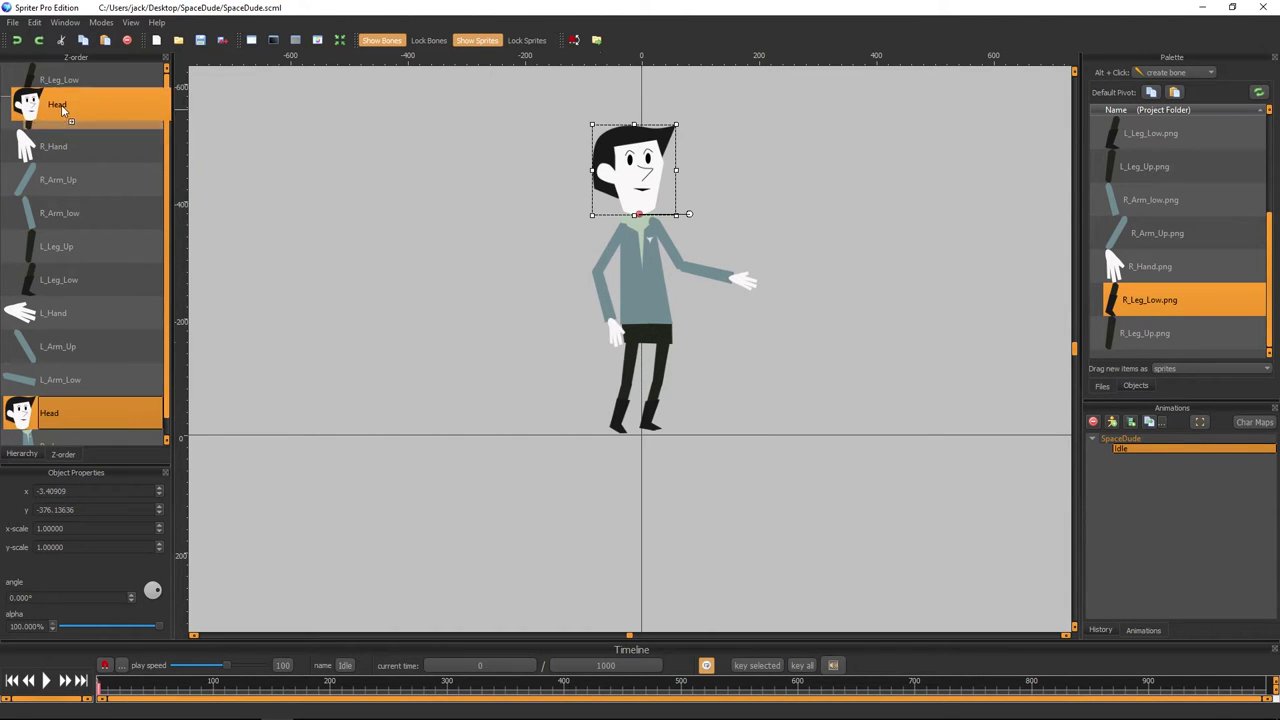
left_click_drag(55, 412, 60, 80)
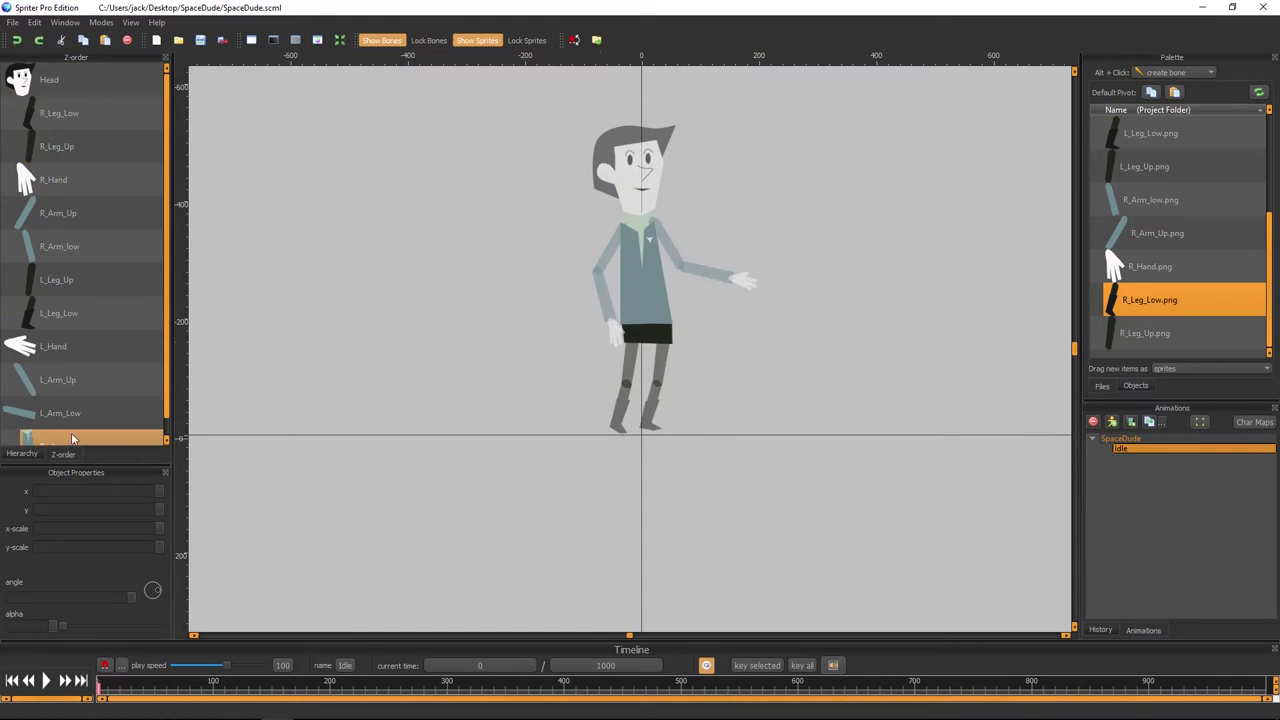
left_click(166, 422)
left_click_drag(60, 428, 118, 158)
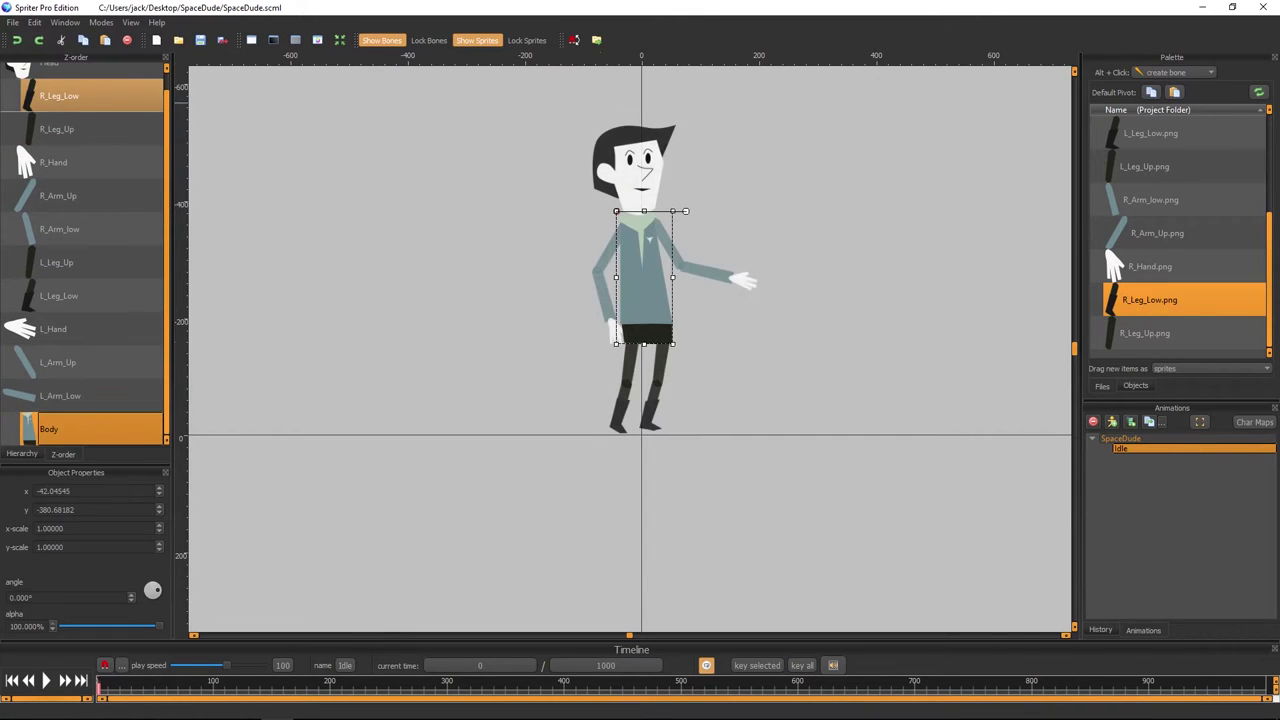
left_click(99, 114)
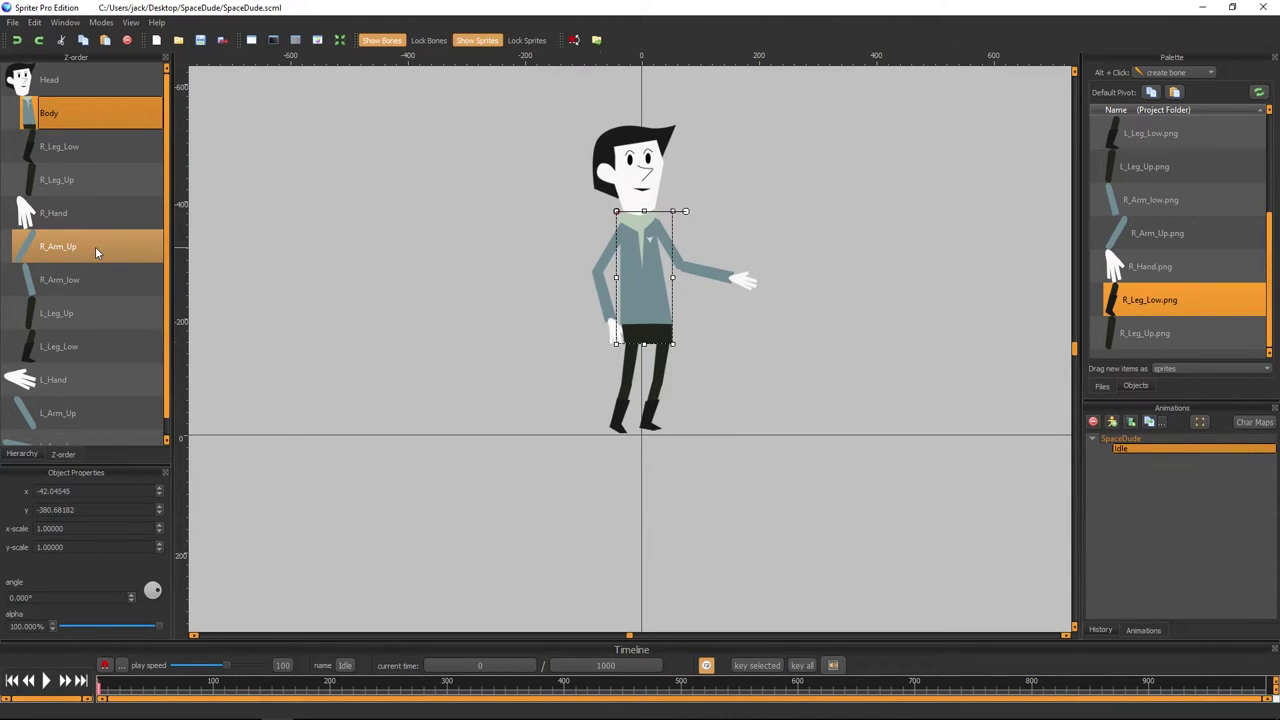
- Place L_Arm_Up just below Head and L_Arm_Low just below L_Arm_Up
left_click(80, 413)
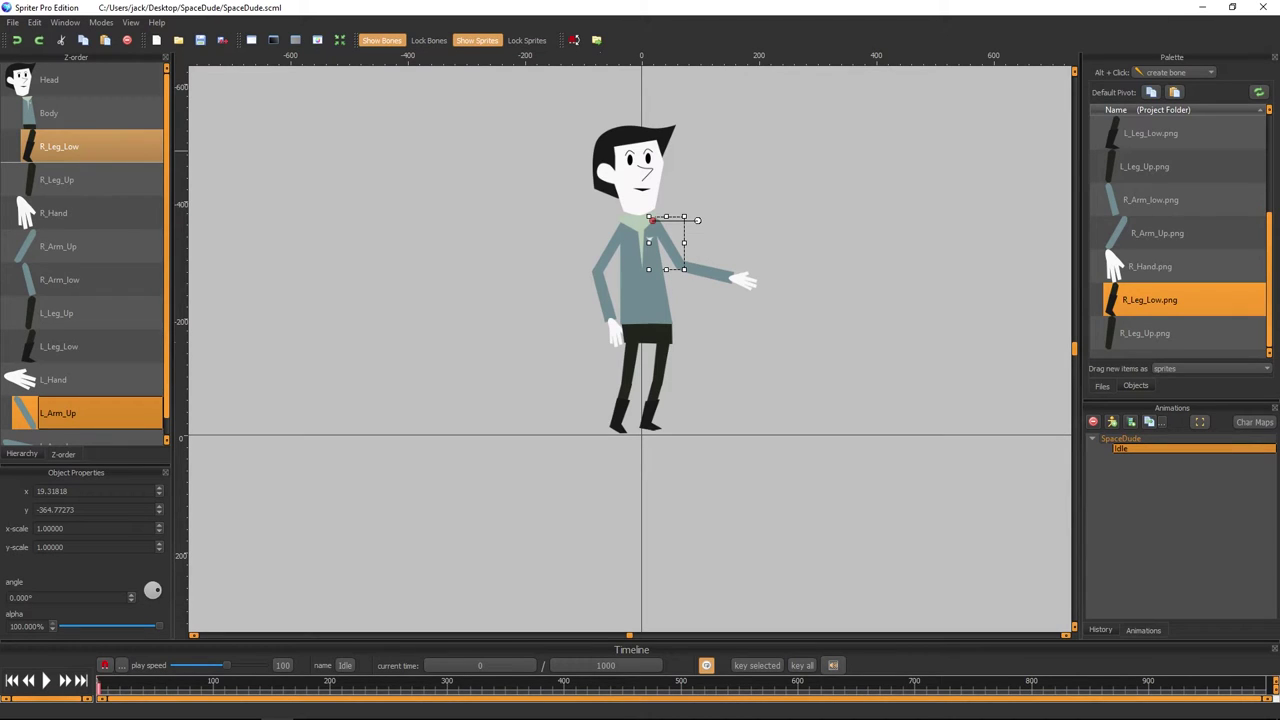
left_click_drag(88, 146, 88, 113)
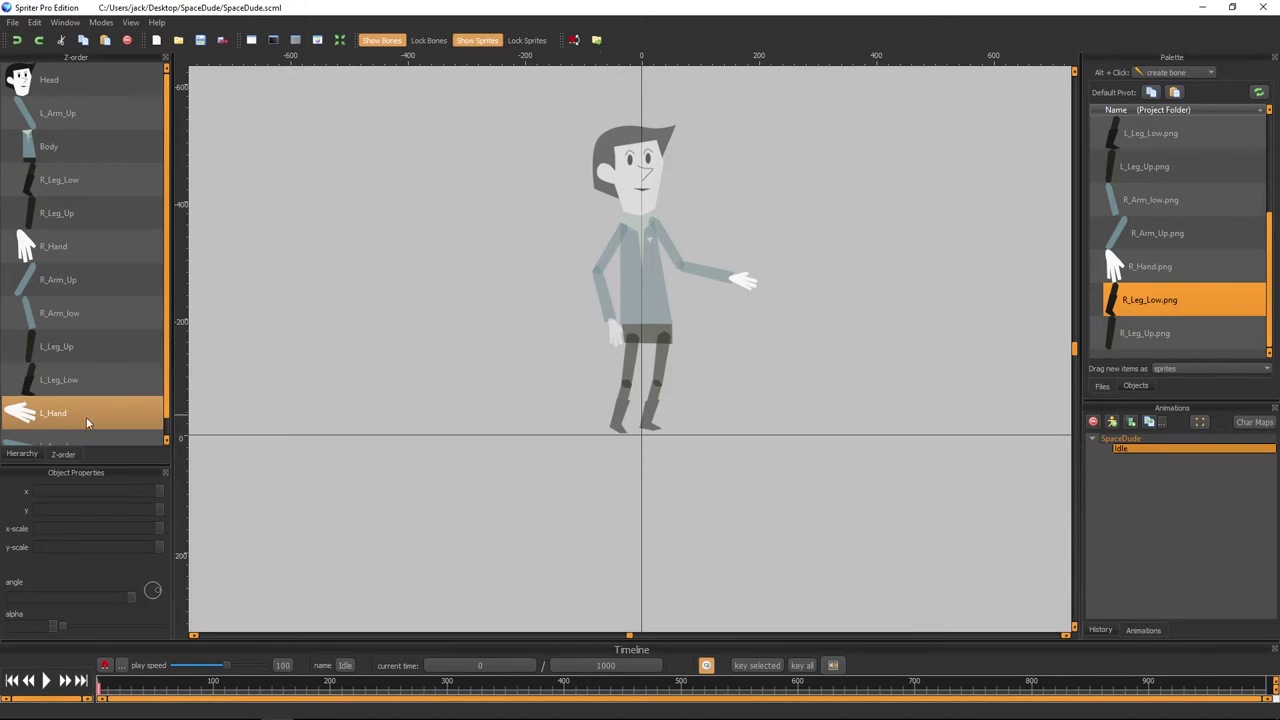
scroll(80, 420, "down", 1)
left_click_drag(75, 432, 72, 122)
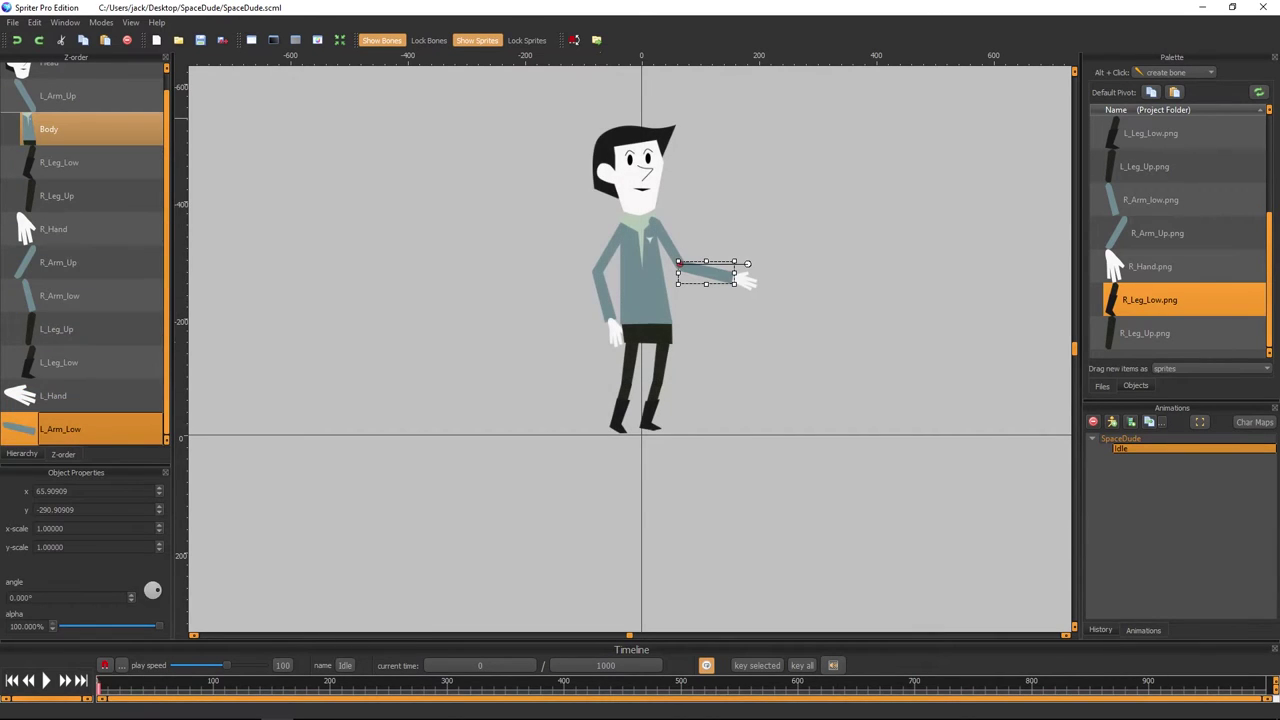
scroll(80, 420, "down", 1)
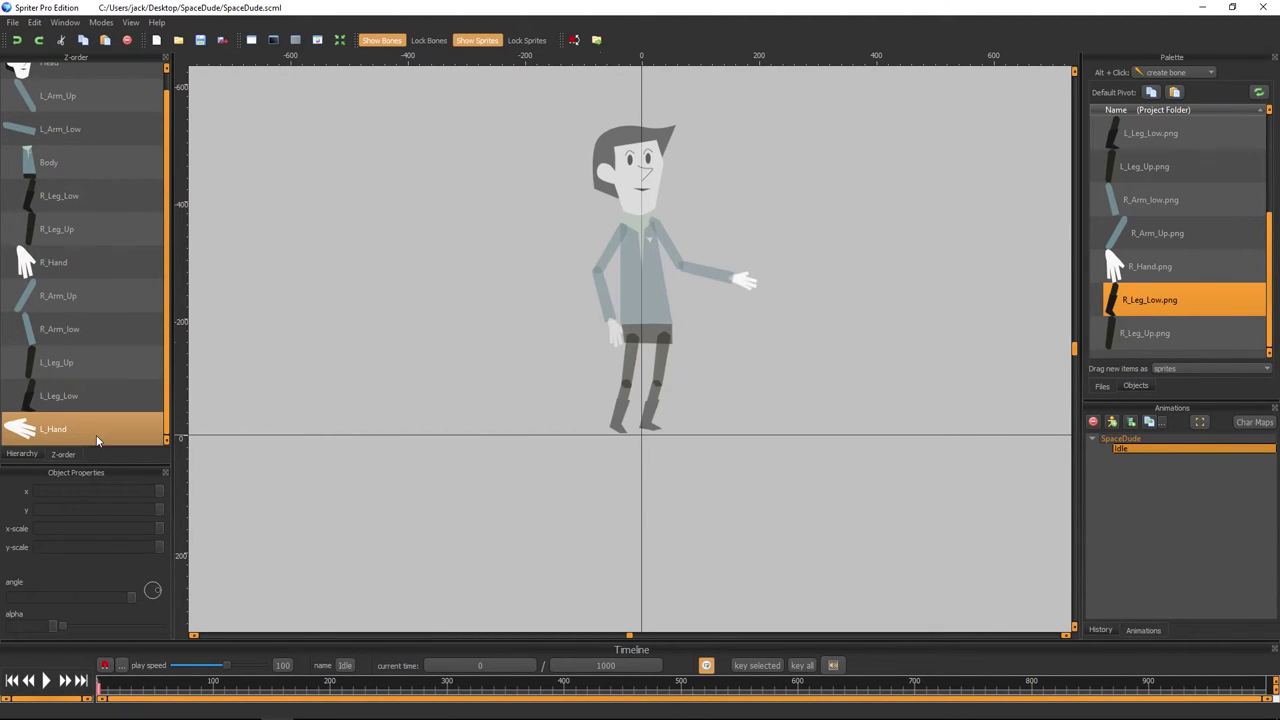
left_click(80, 430)
- Put L_Hand under L_Arm_Low and Body right under Head in the draw order
left_click_drag(60, 430, 80, 165)
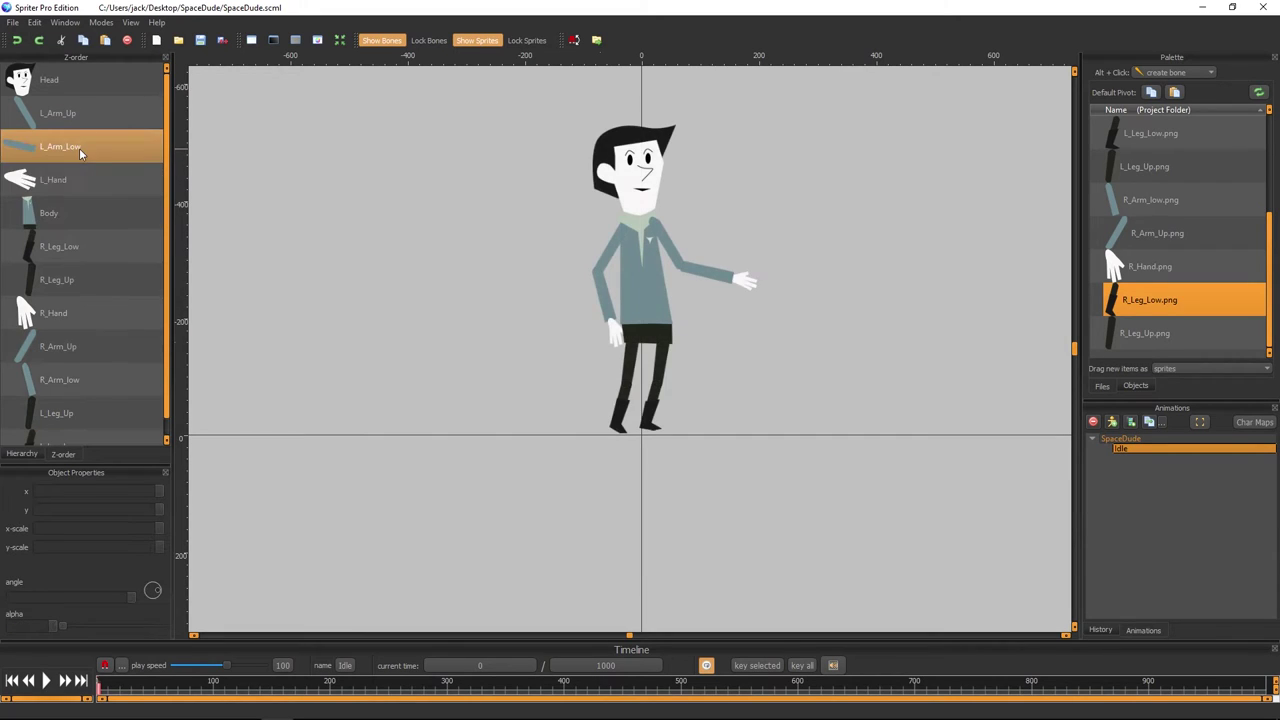
left_click(677, 260)
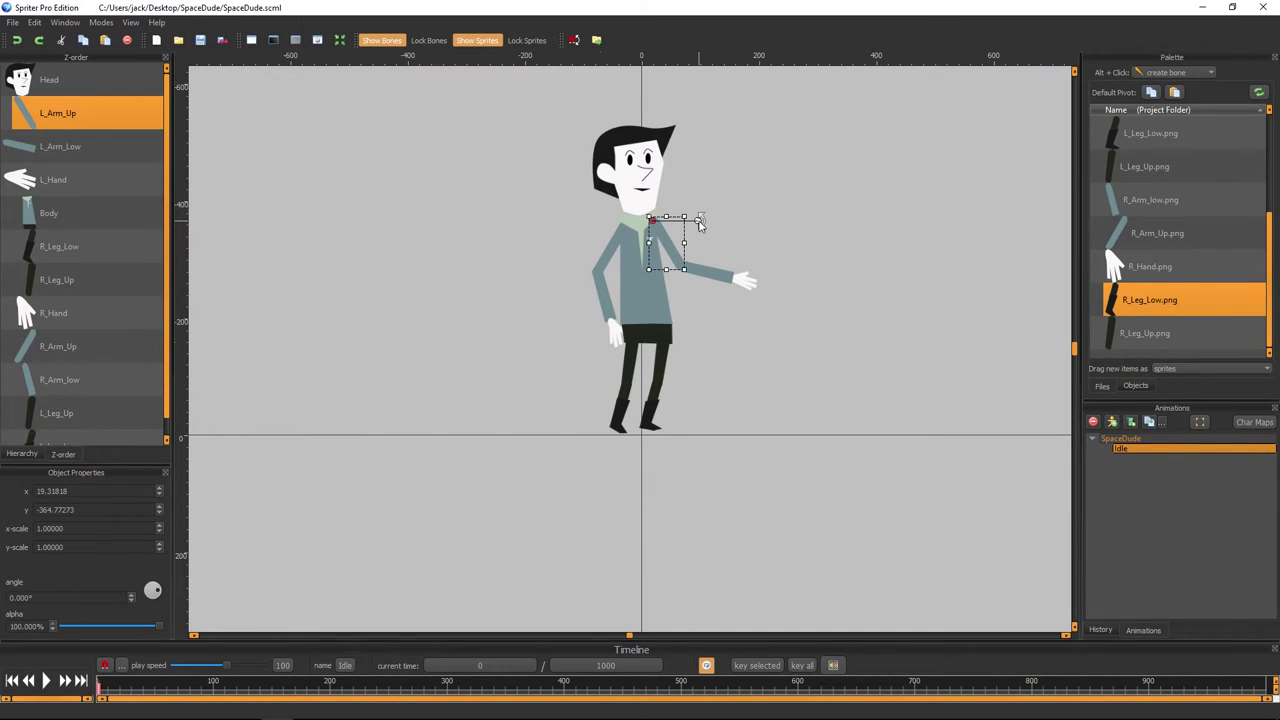
left_click_drag(699, 224, 713, 224)
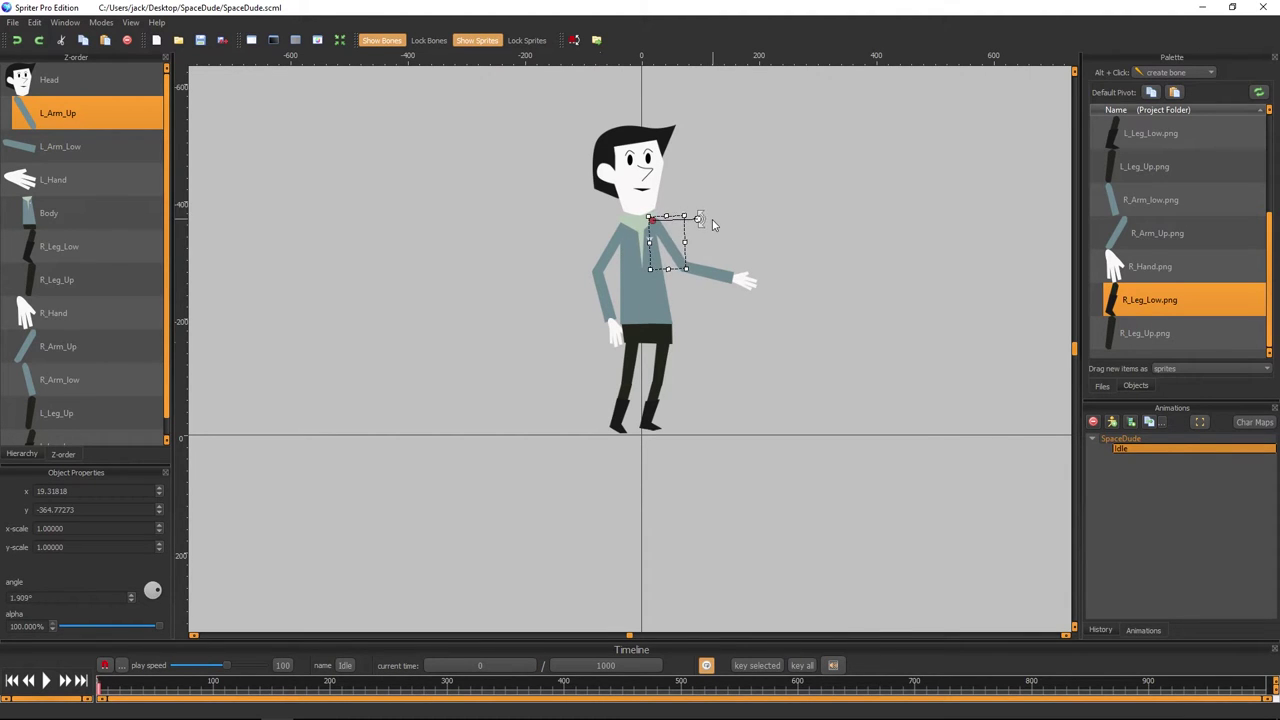
left_click(665, 225)
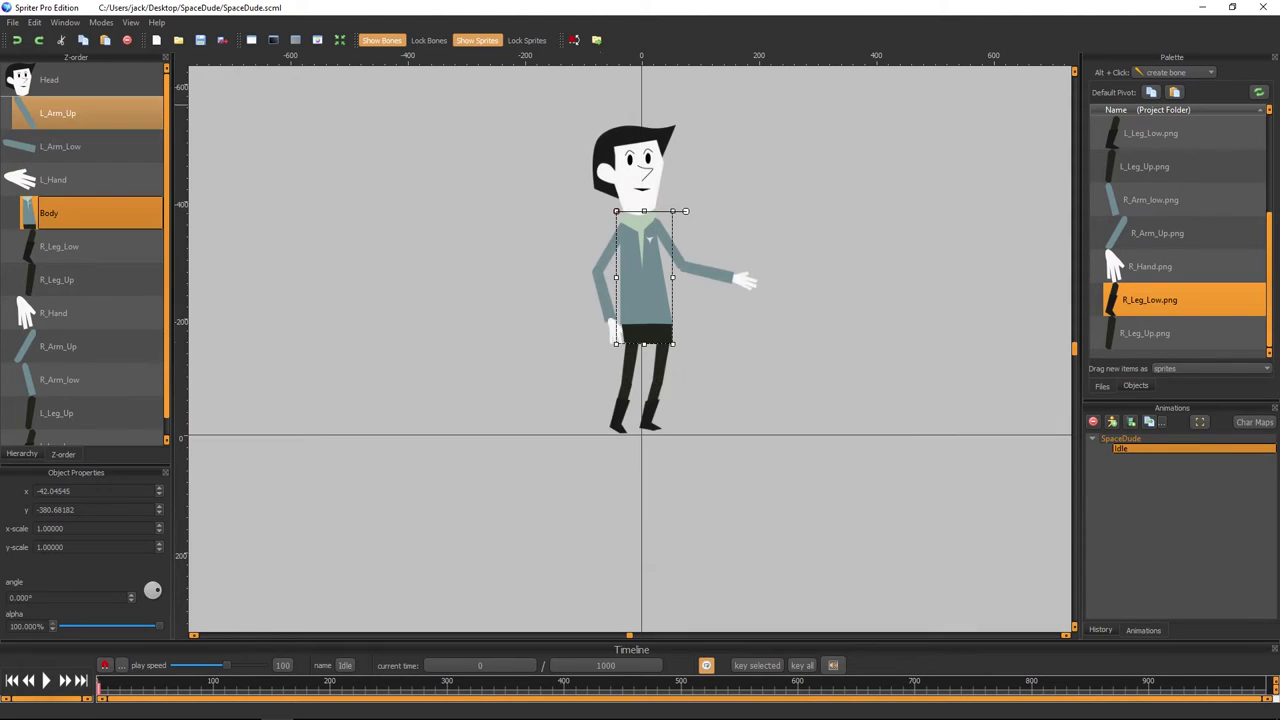
left_click_drag(90, 213, 100, 113)
- Set the left upper arm's angle to 0° in Object Properties
left_click(680, 262)
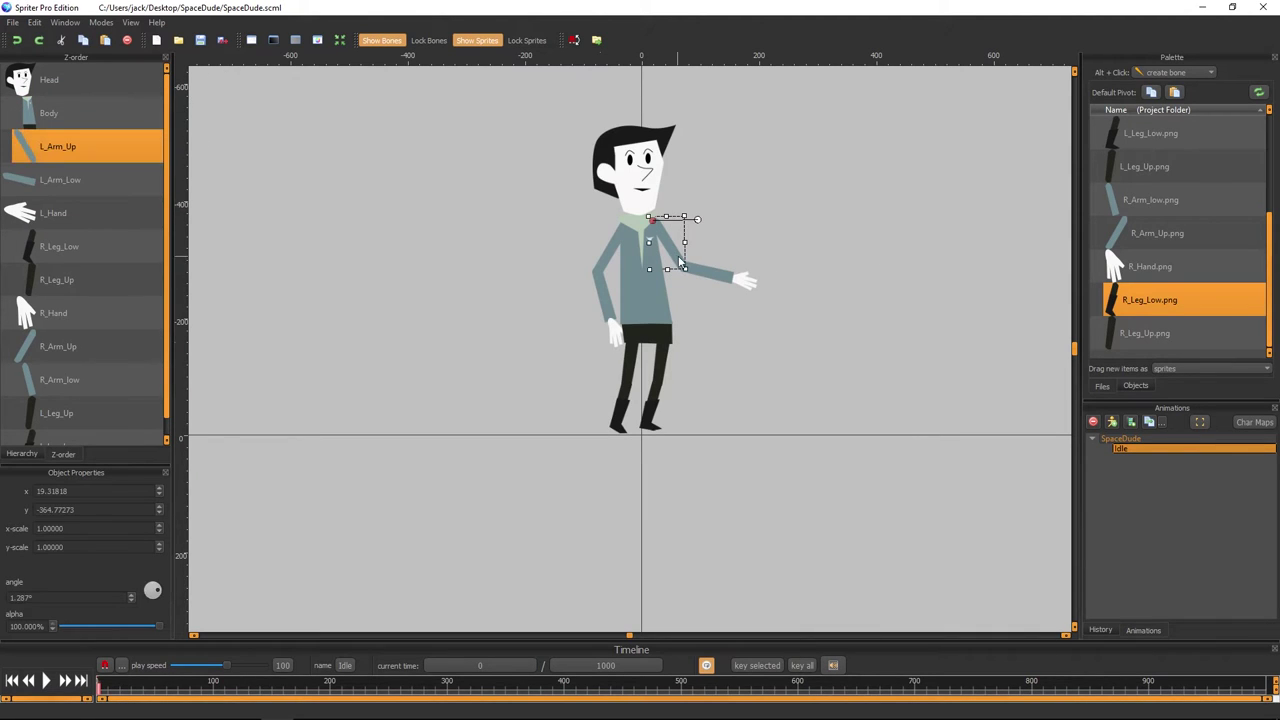
left_click_drag(699, 222, 704, 226)
left_click(55, 598)
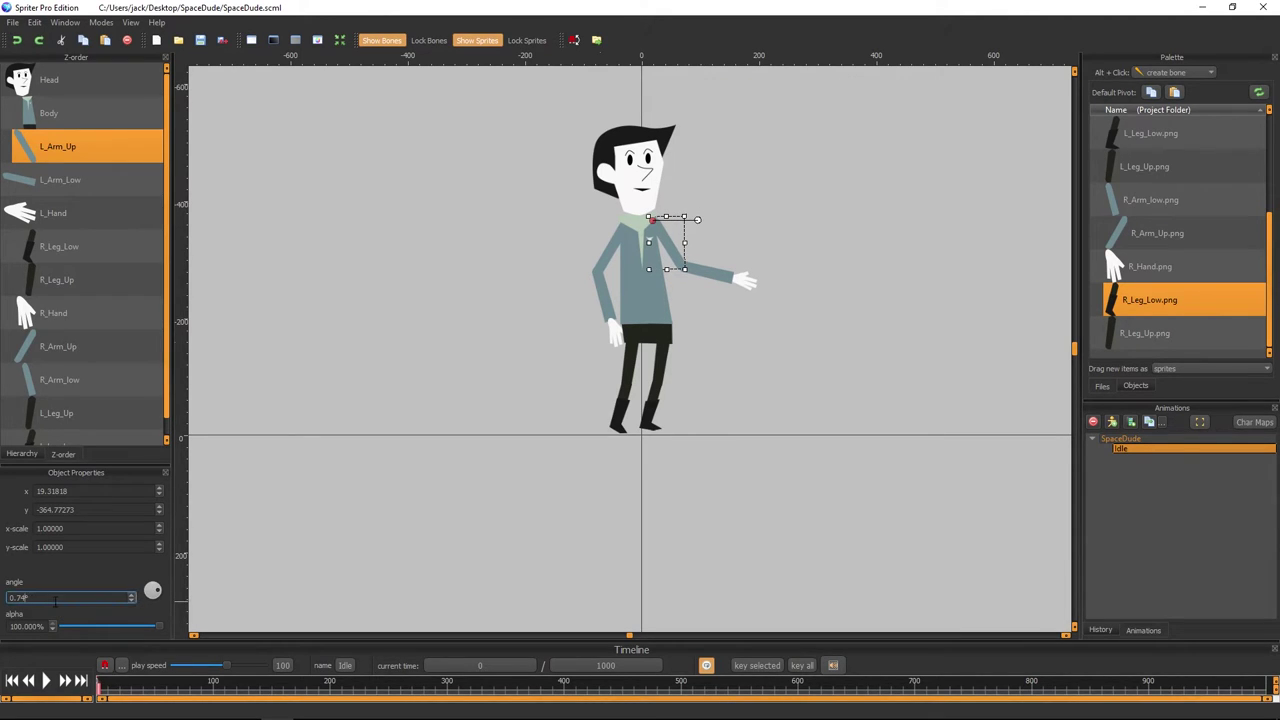
key("ctrl+a")
type("0")
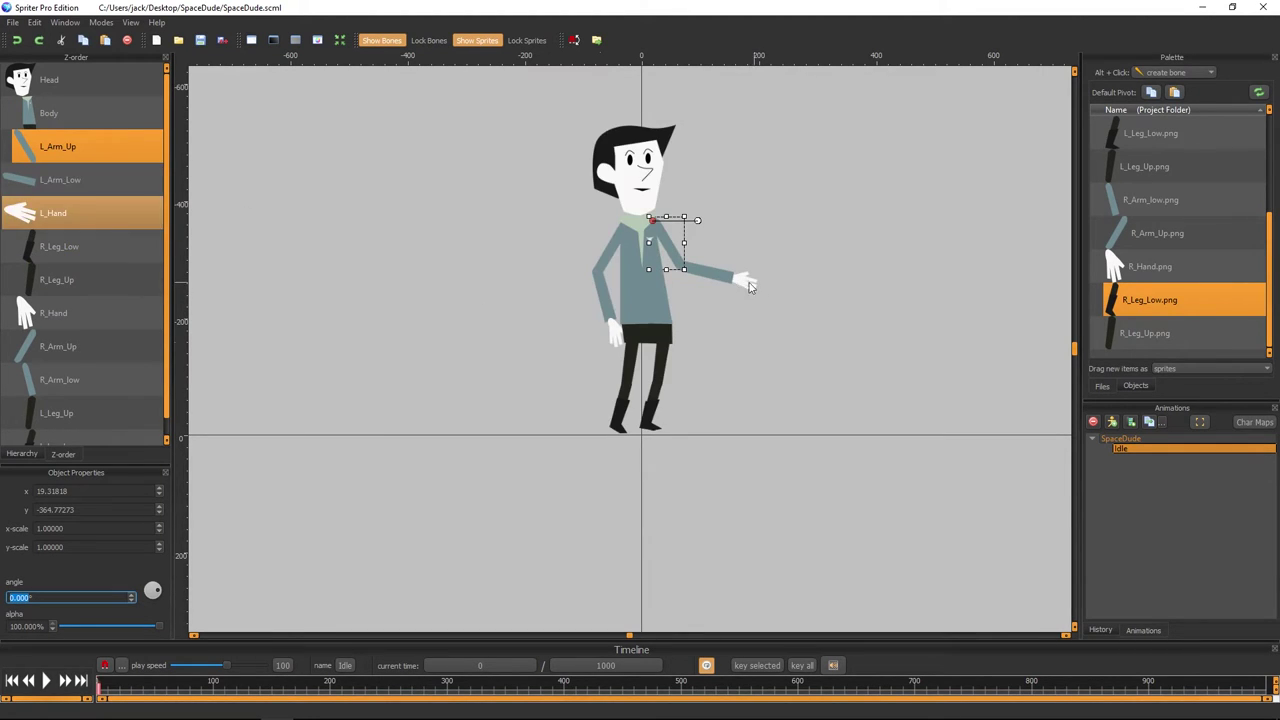
- Nudge the left lower arm and left hand so the hand attaches to the forearm
left_click(741, 327)
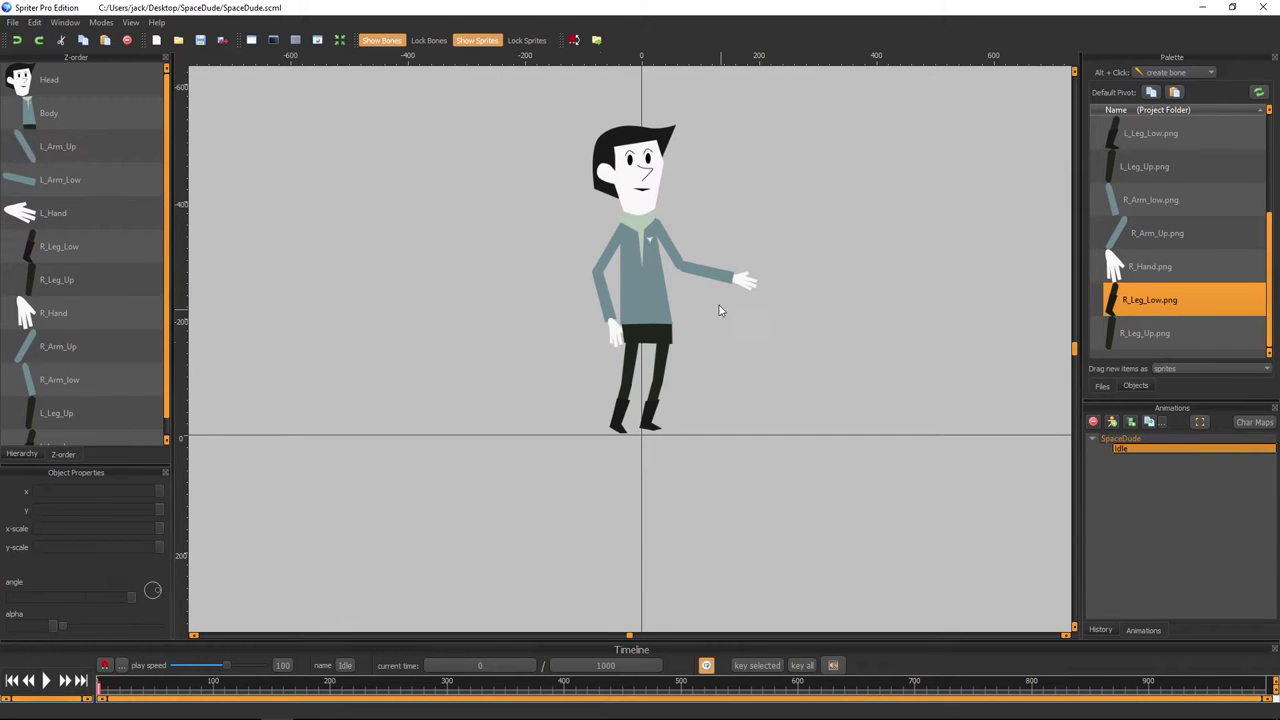
left_click(702, 278)
left_click_drag(700, 274, 697, 273)
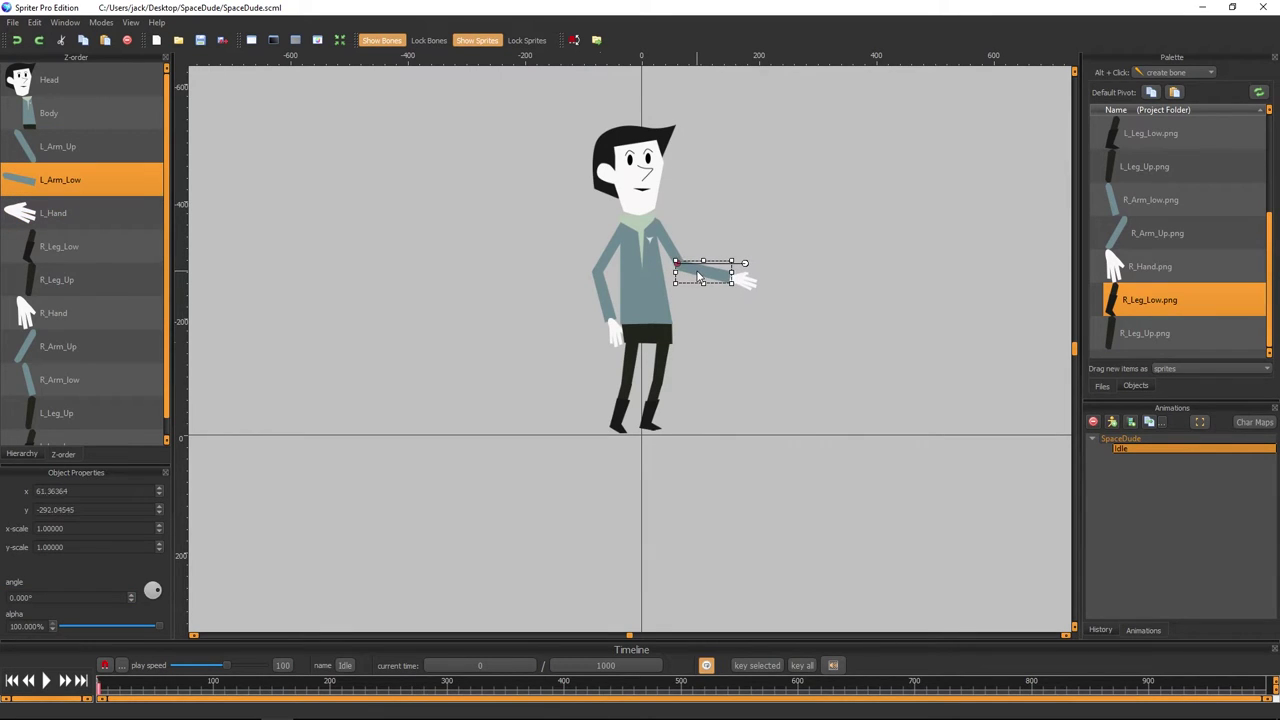
left_click(760, 347)
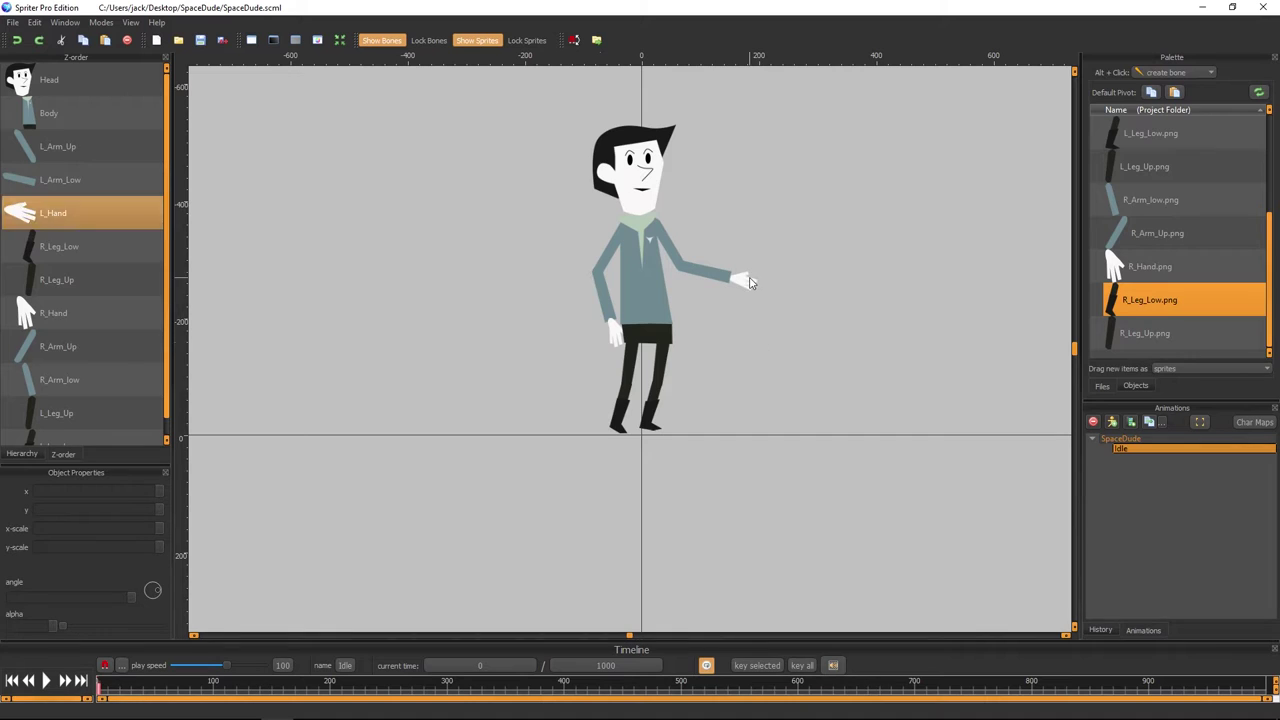
left_click(748, 282)
left_click_drag(748, 282, 745, 283)
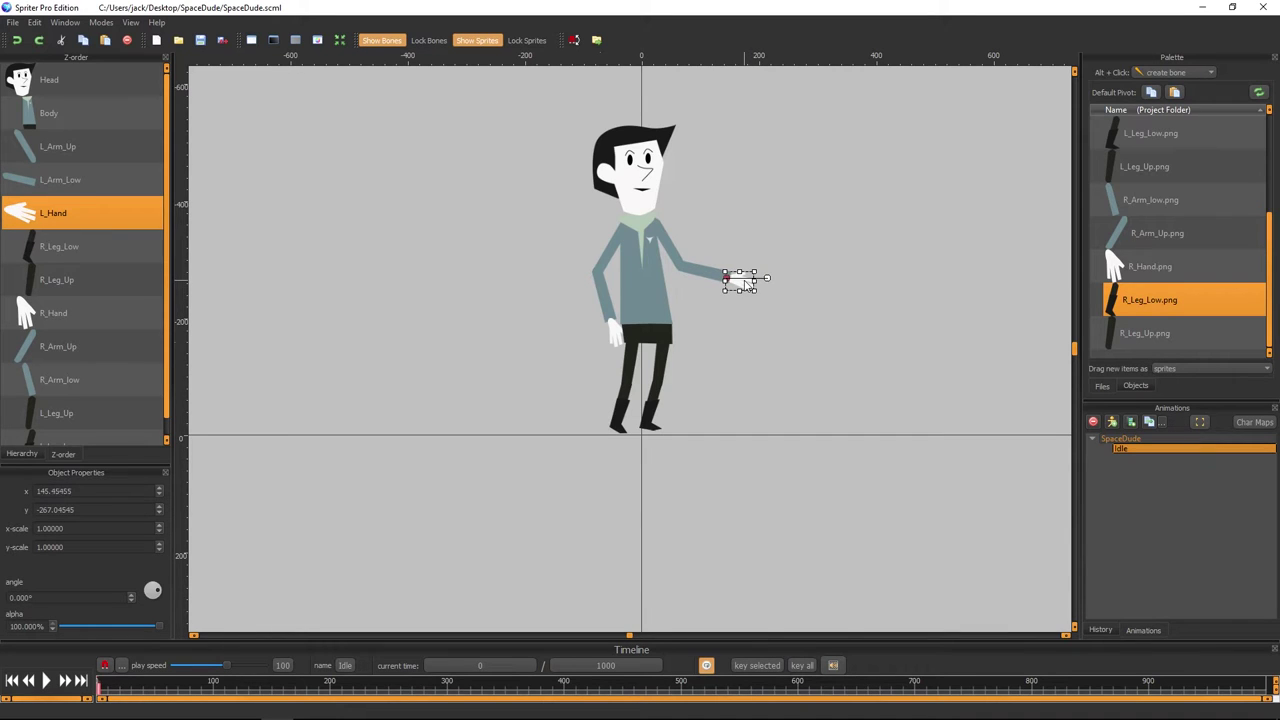
left_click(866, 296)
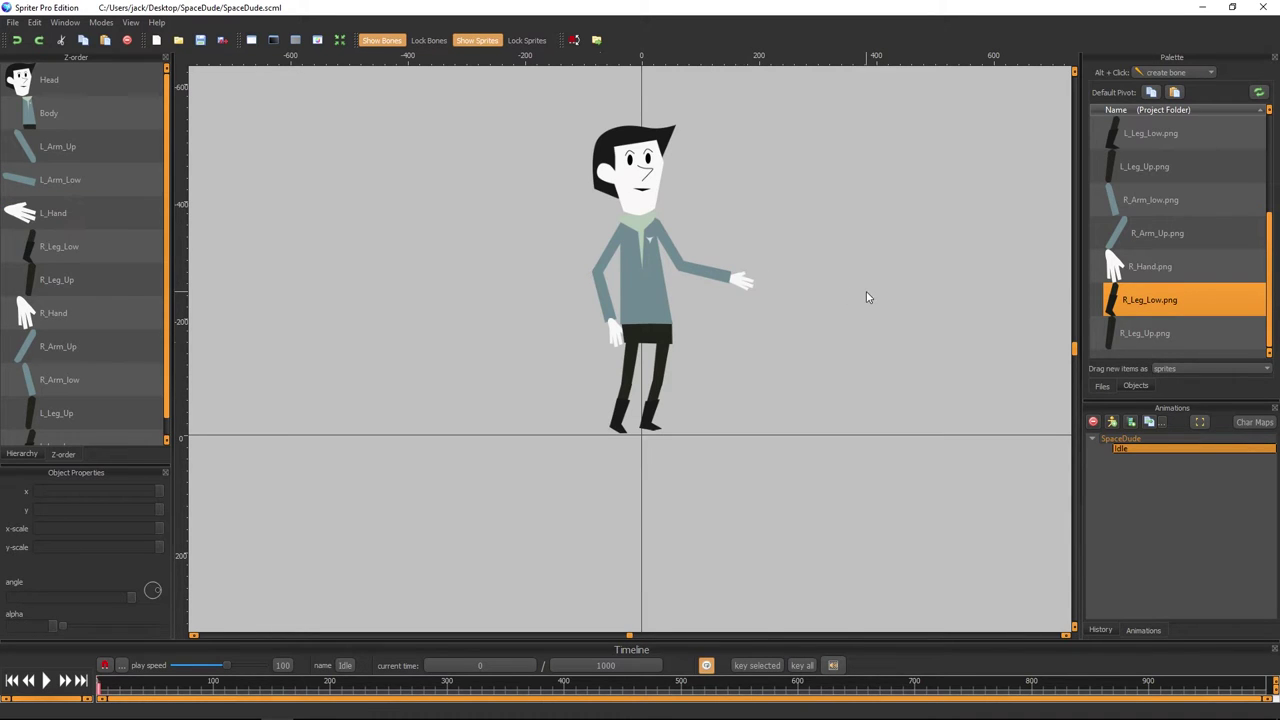
- Move R_Arm_Up to the top of the draw order, followed by R_Arm_low and R_Hand
left_click(605, 259)
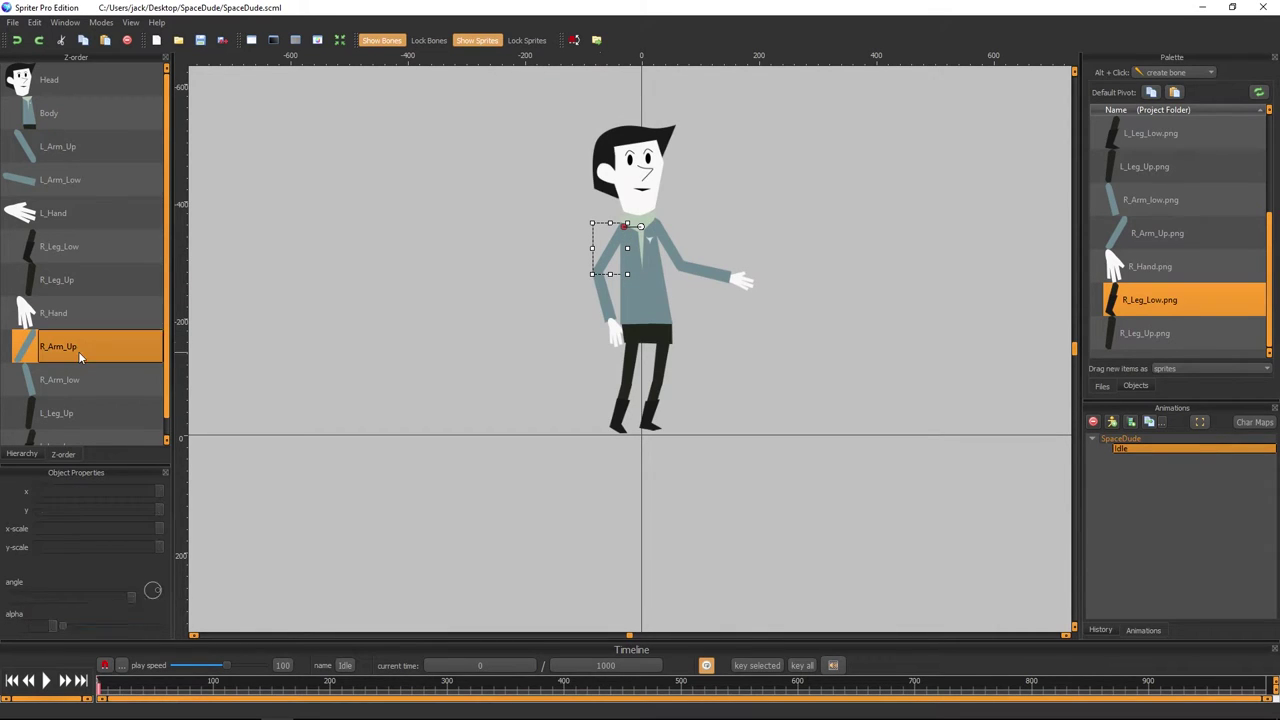
left_click_drag(78, 351, 72, 107)
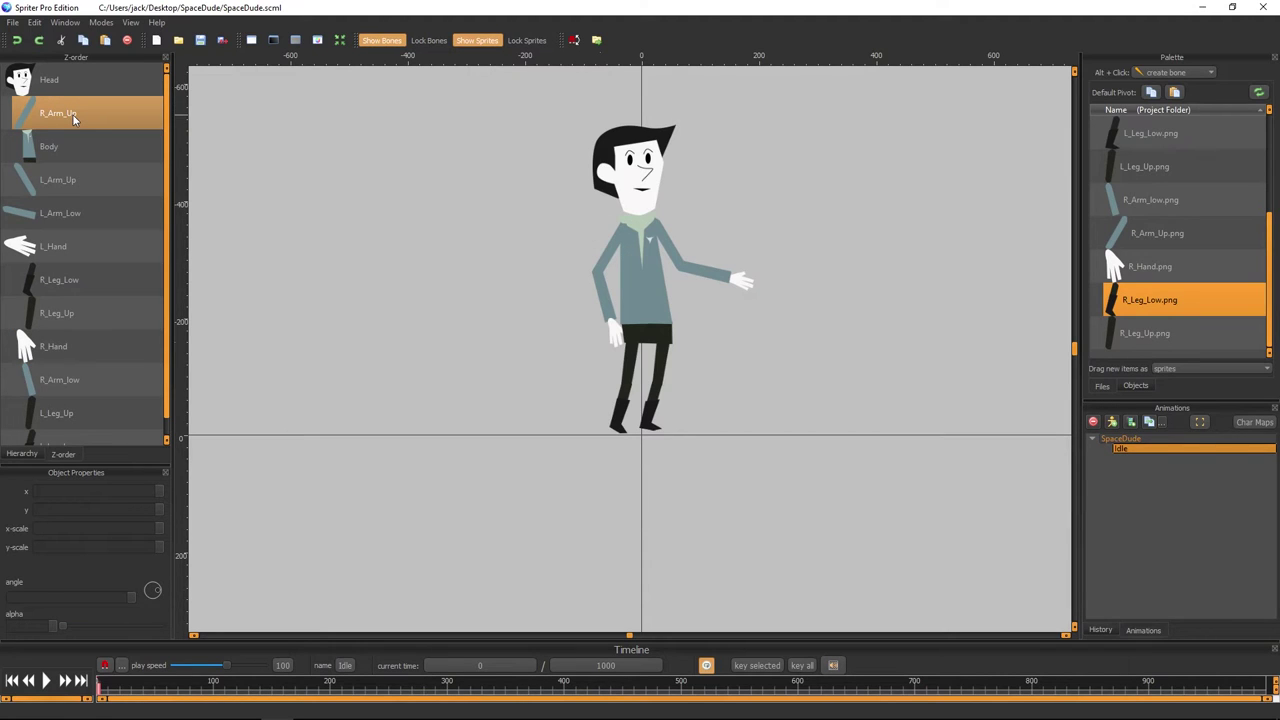
left_click(72, 115)
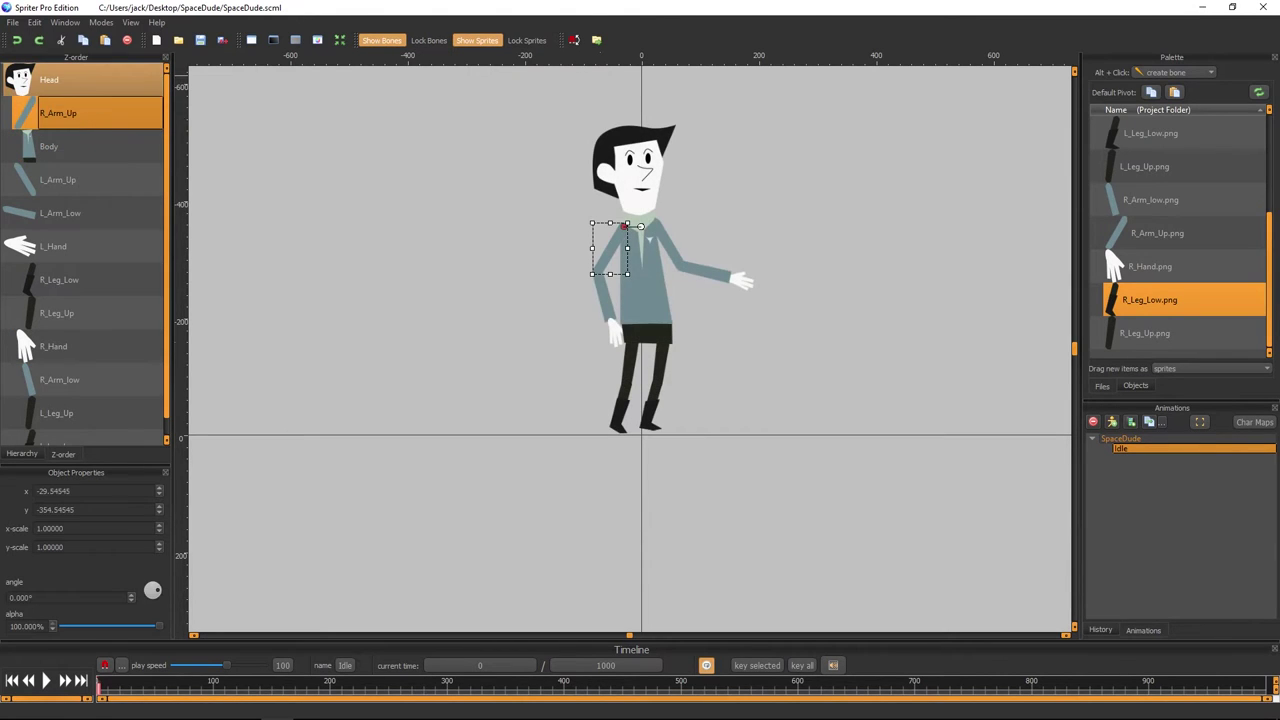
left_click_drag(72, 113, 85, 80)
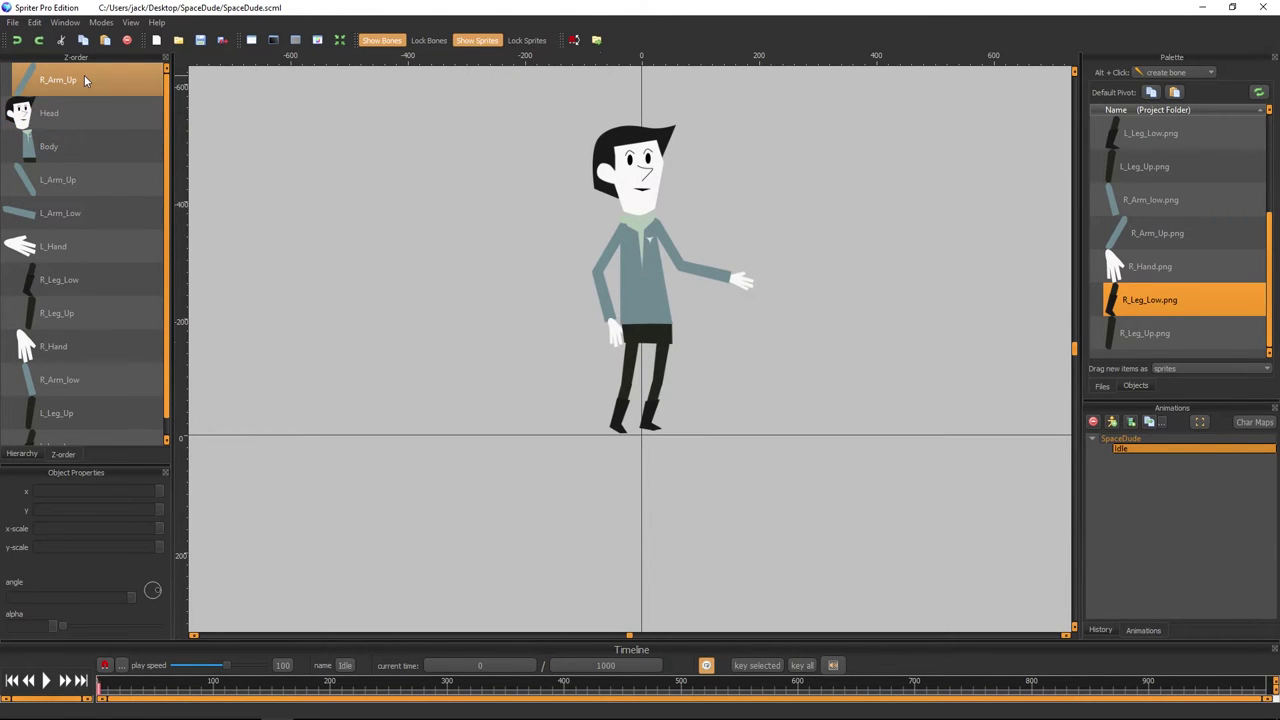
left_click(85, 381)
left_click_drag(85, 381, 85, 105)
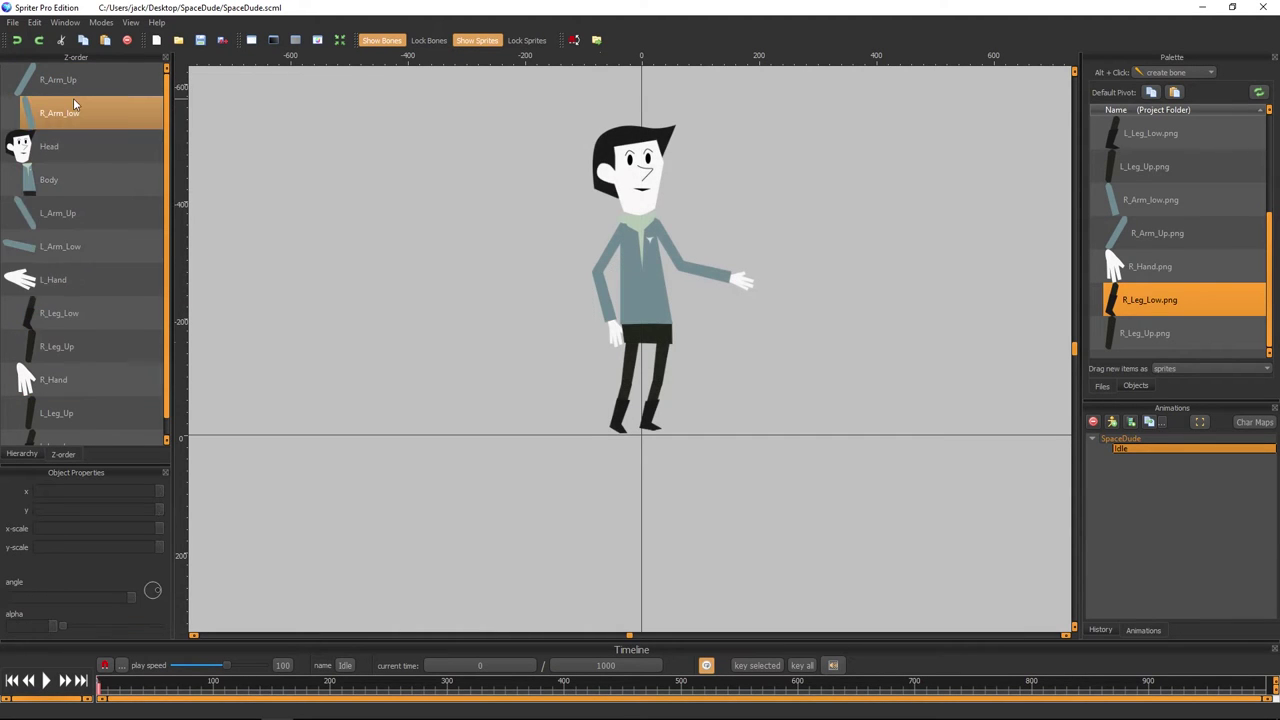
left_click(102, 380)
mouse_move(102, 370)
left_mouse_down()
mouse_move(85, 113)
mouse_move(89, 123)
left_mouse_up()
left_click(343, 256)
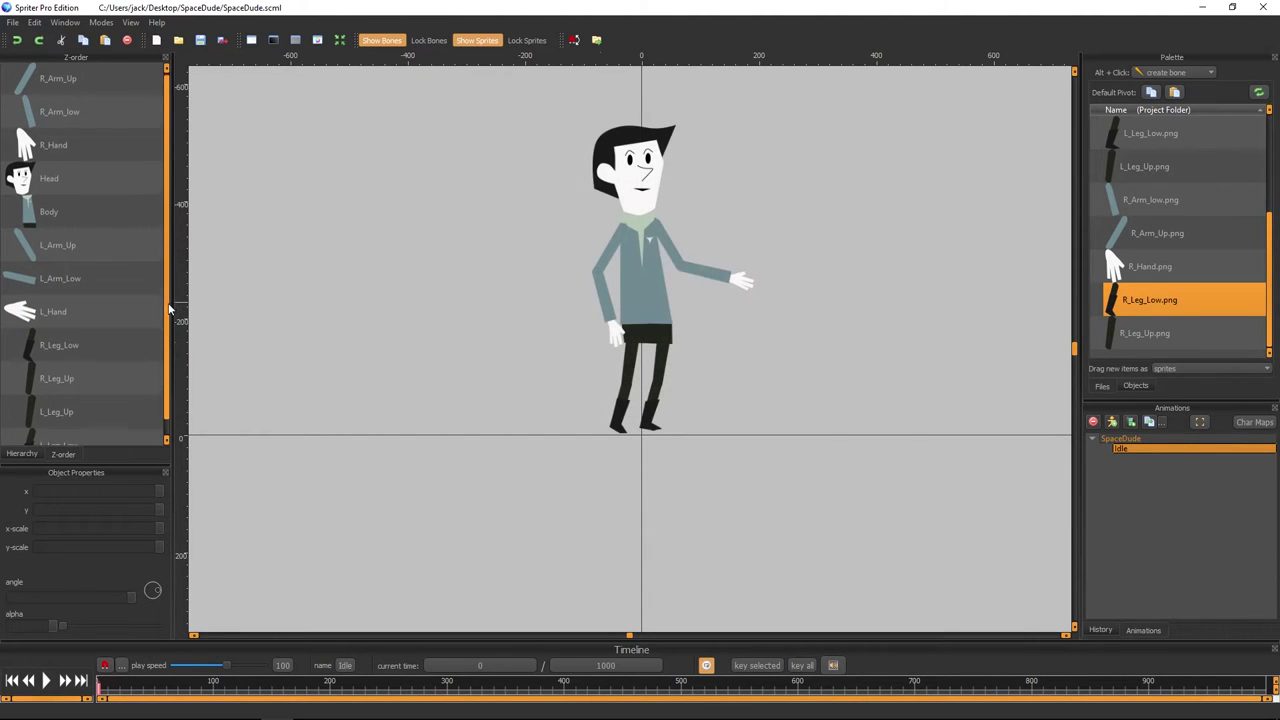
left_click_drag(166, 306, 167, 342)
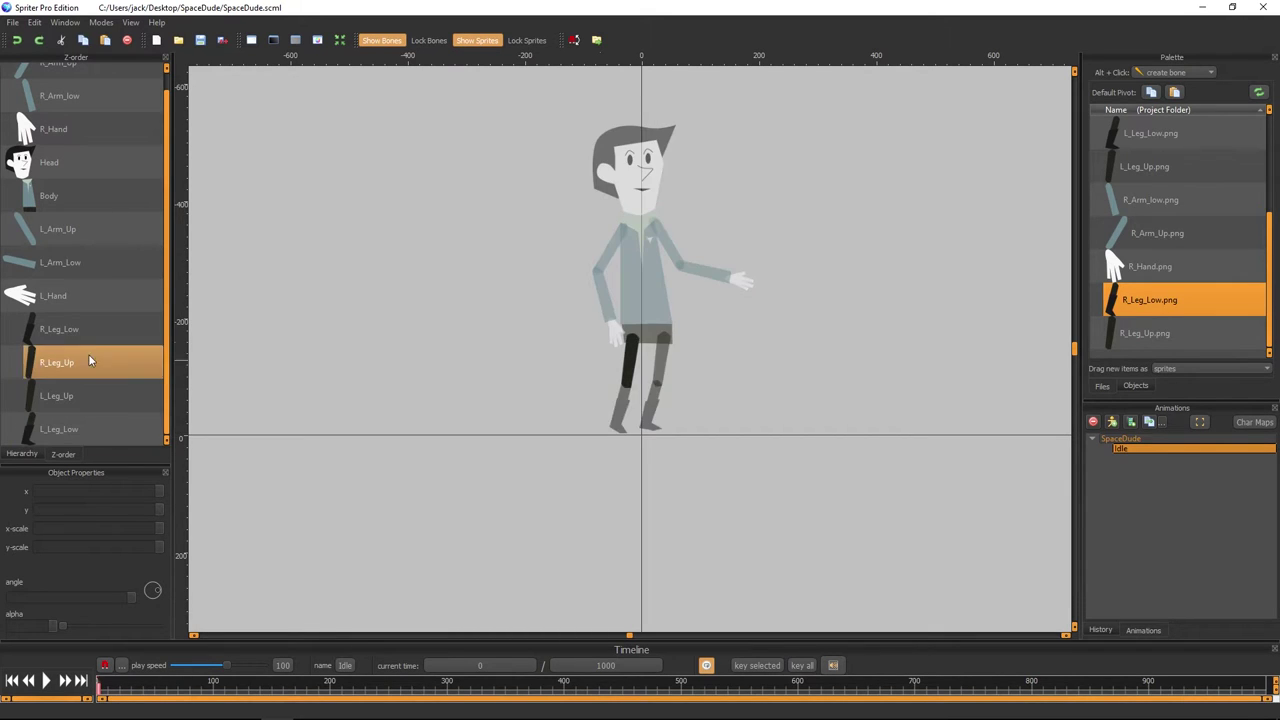
- Place R_Leg_Low and R_Leg_Up directly under Body in the draw order
left_click(641, 367)
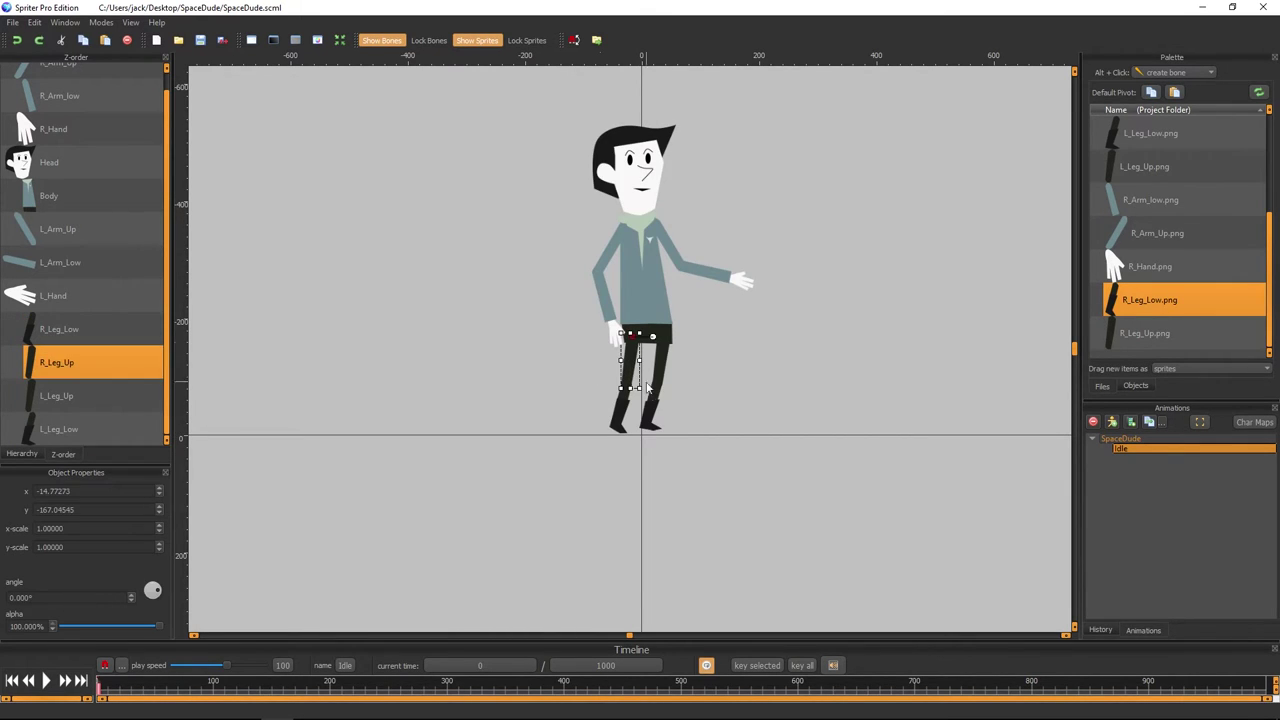
left_click_drag(654, 340, 658, 287)
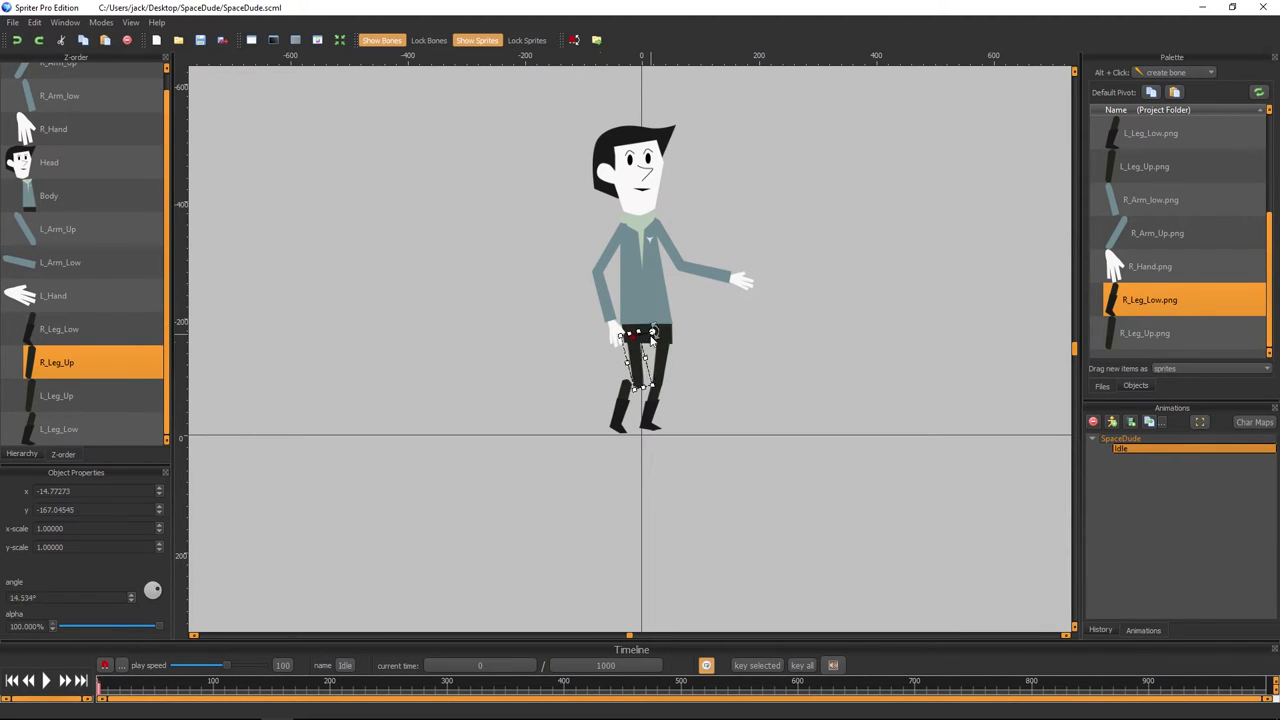
left_click_drag(655, 298, 655, 338)
key("Tab")
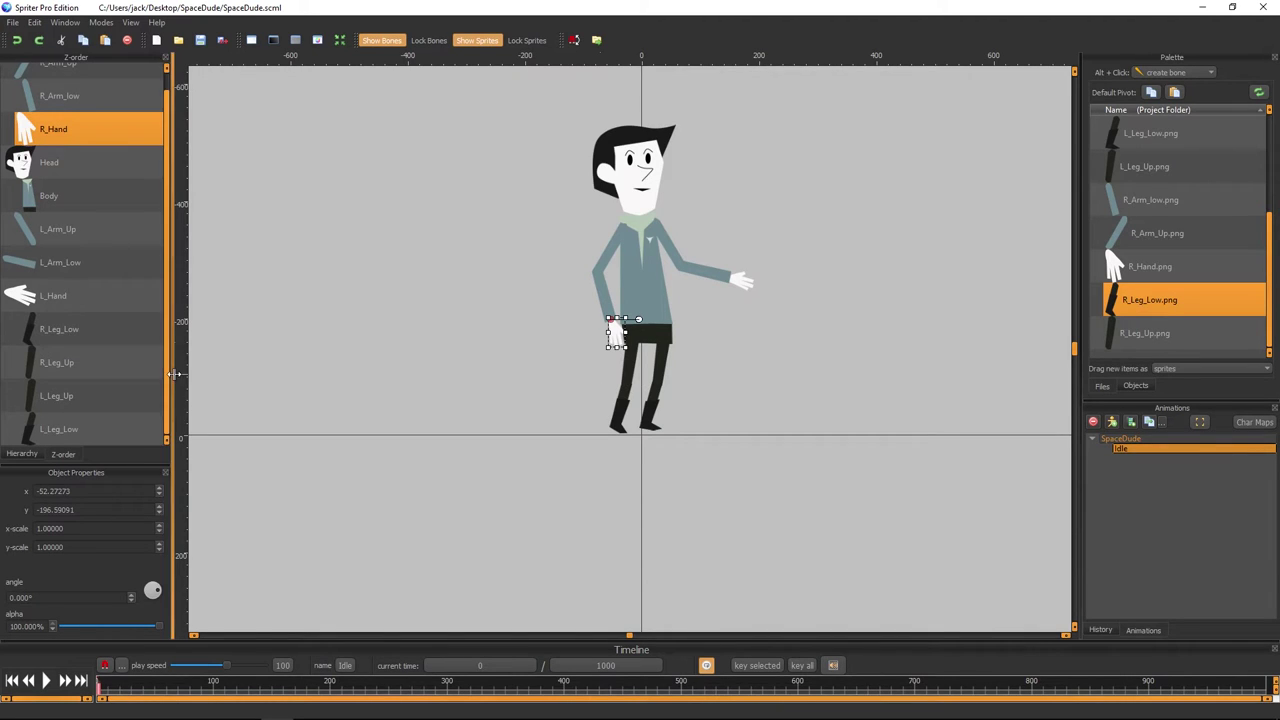
left_click(88, 339)
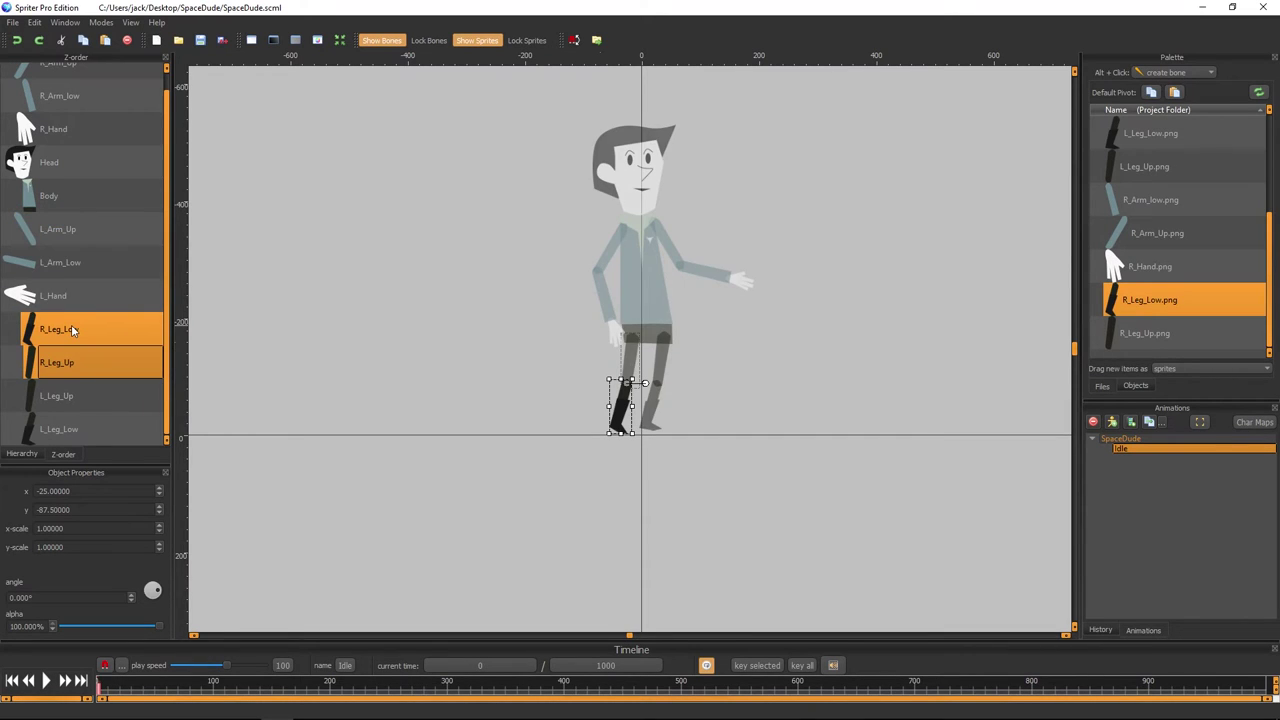
left_click_drag(71, 327, 82, 234)
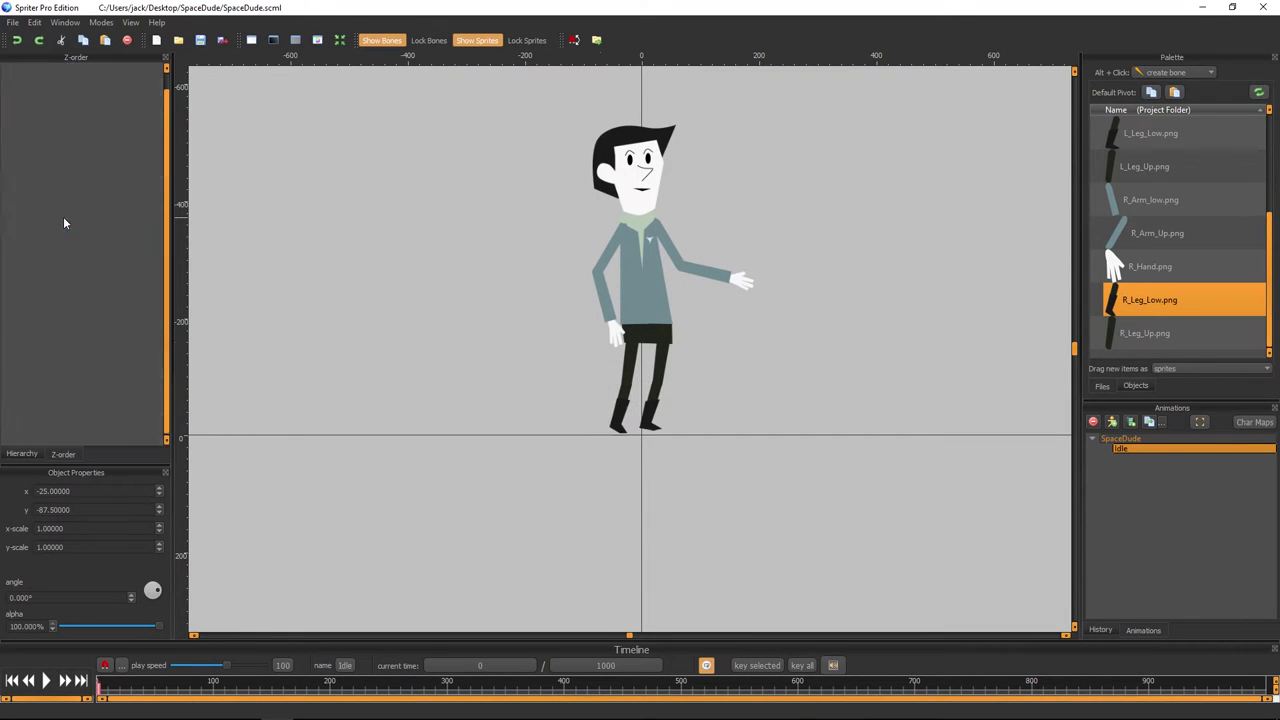
left_click_drag(86, 380, 85, 268)
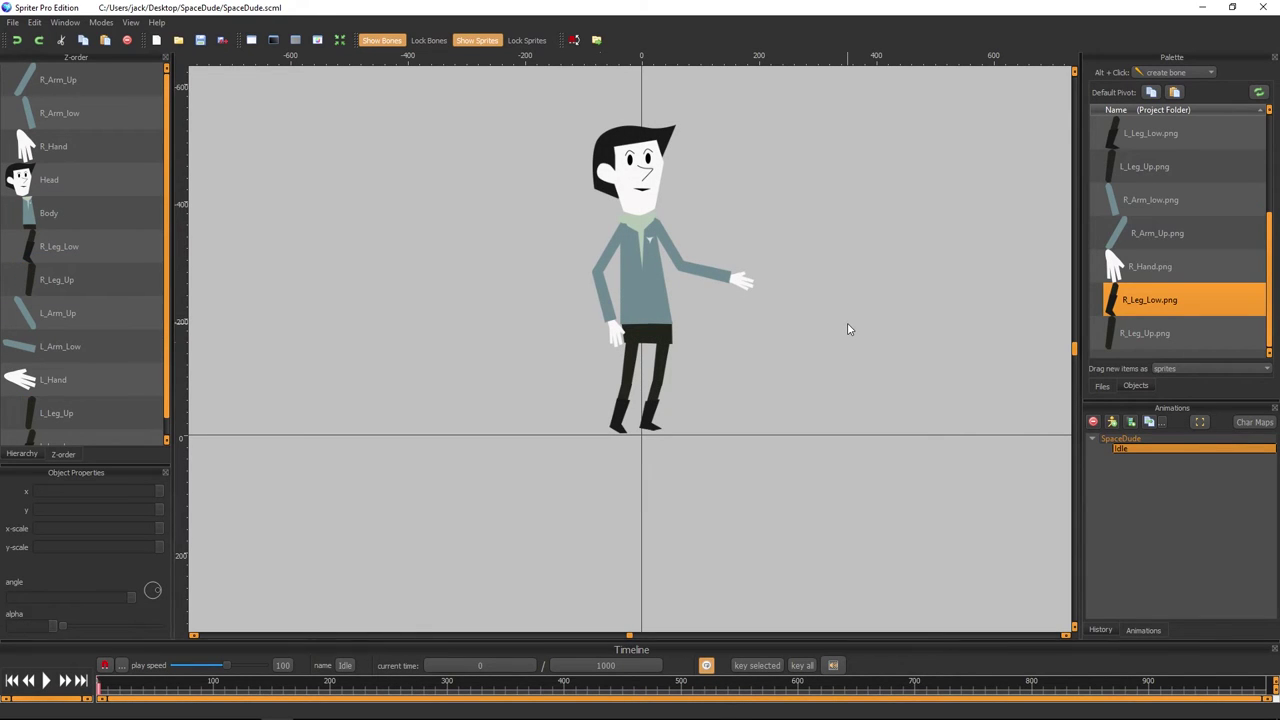
- Nudge R_Arm_Up slightly down-left and tilt L_Arm_Up to about 359°
left_click(618, 245)
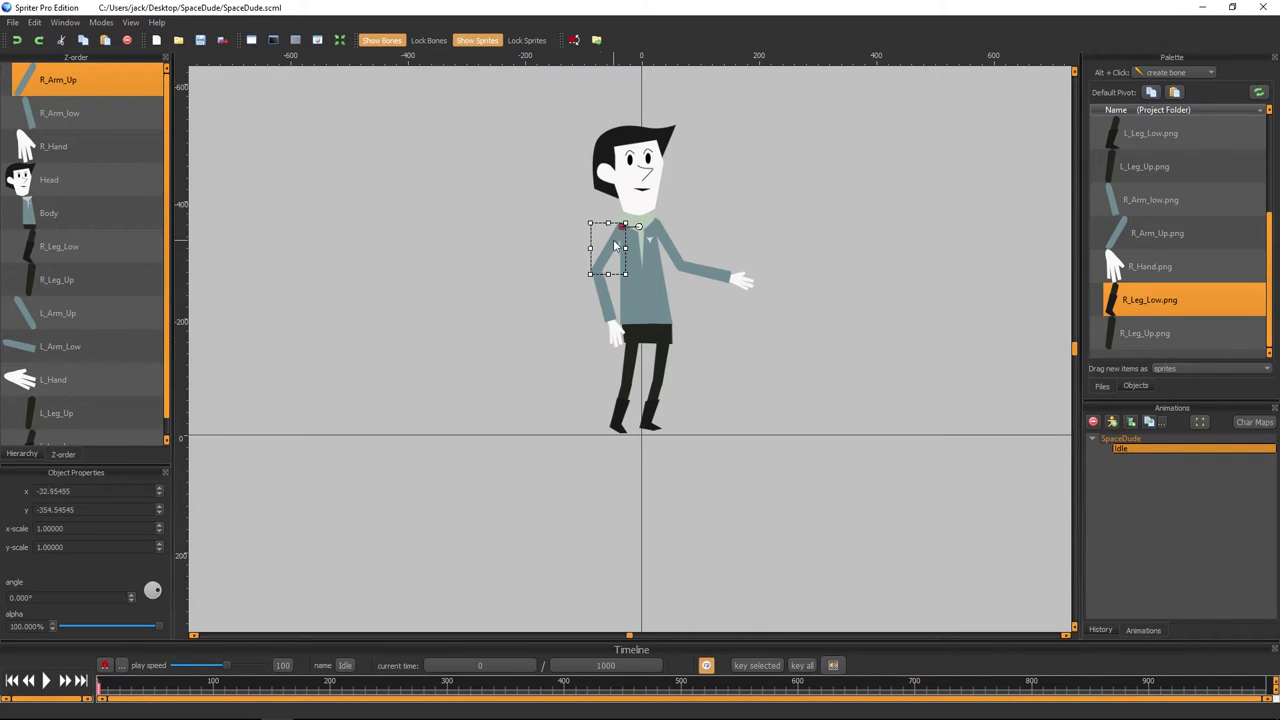
left_click_drag(616, 243, 617, 246)
left_click(847, 231)
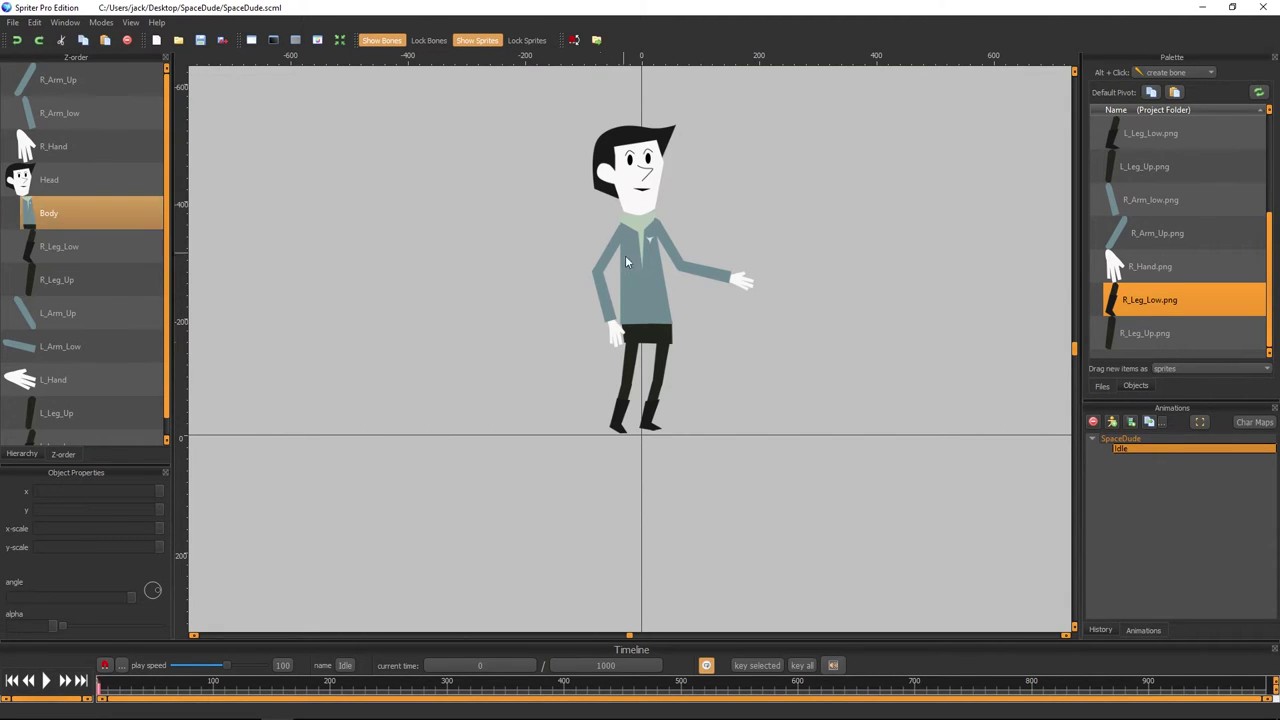
left_click(677, 260)
left_click_drag(697, 224, 700, 226)
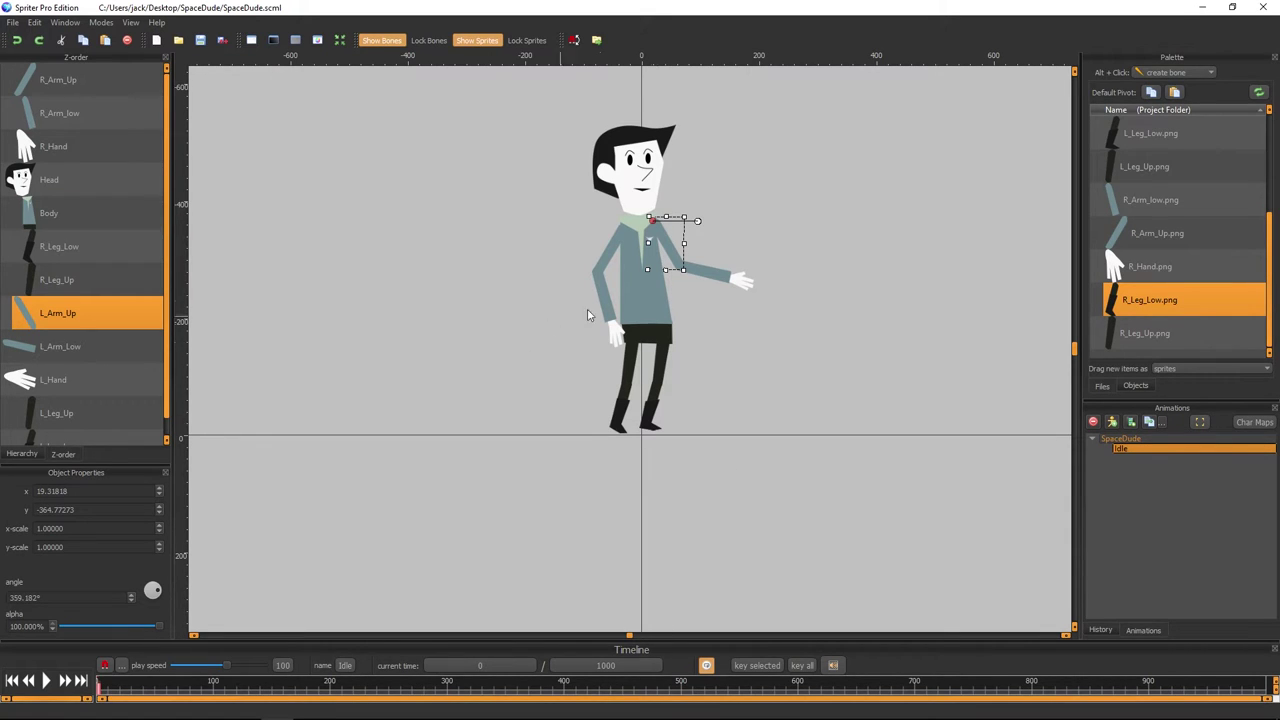
left_click(806, 221)
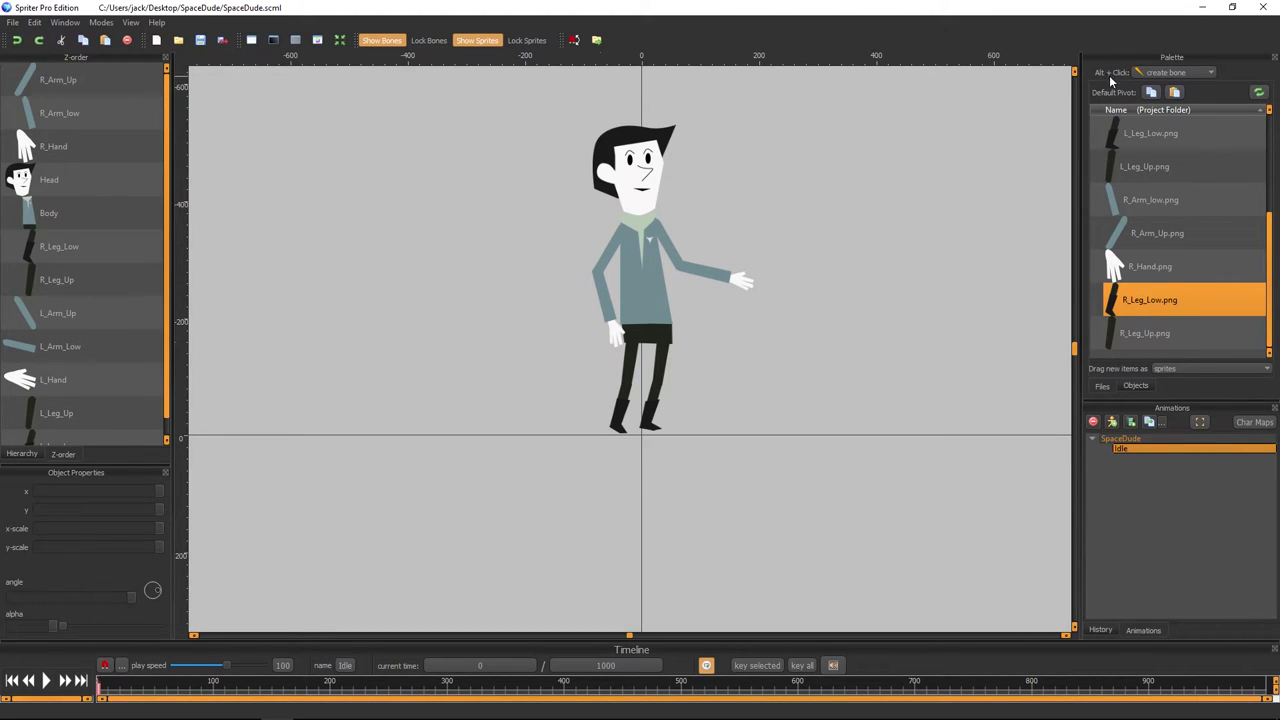
left_click(1149, 74)
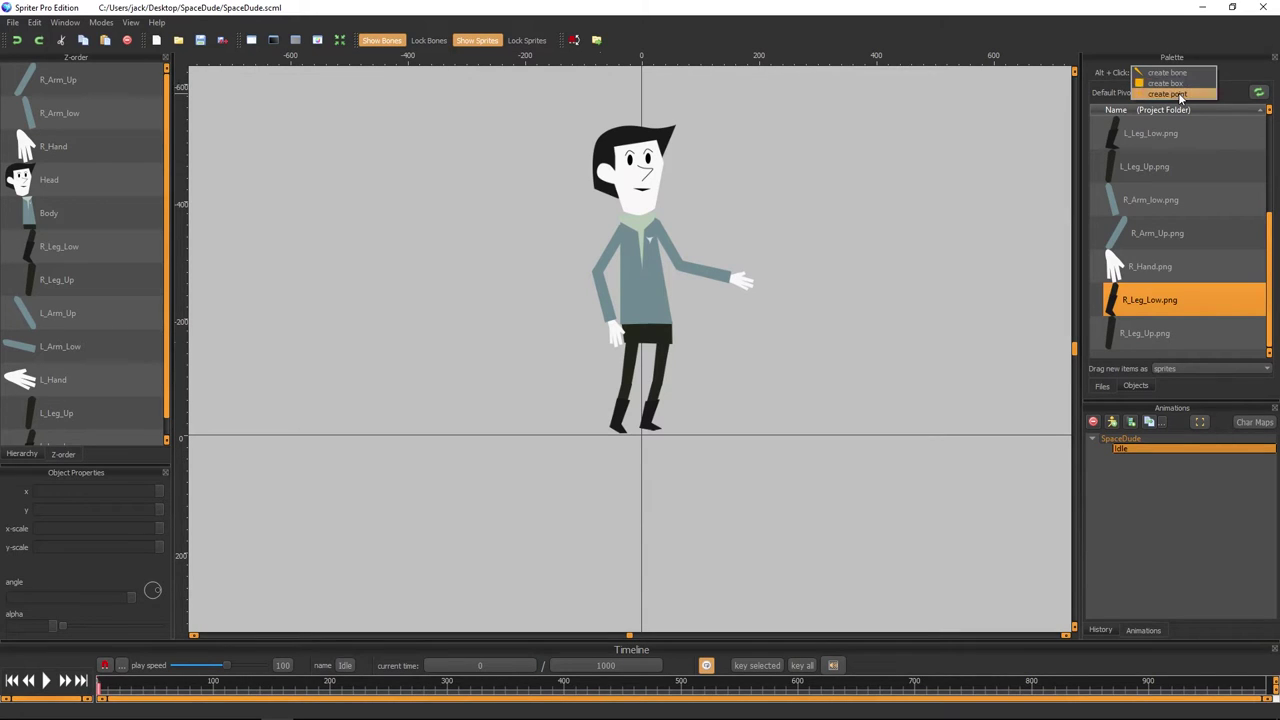
left_click(1167, 73)
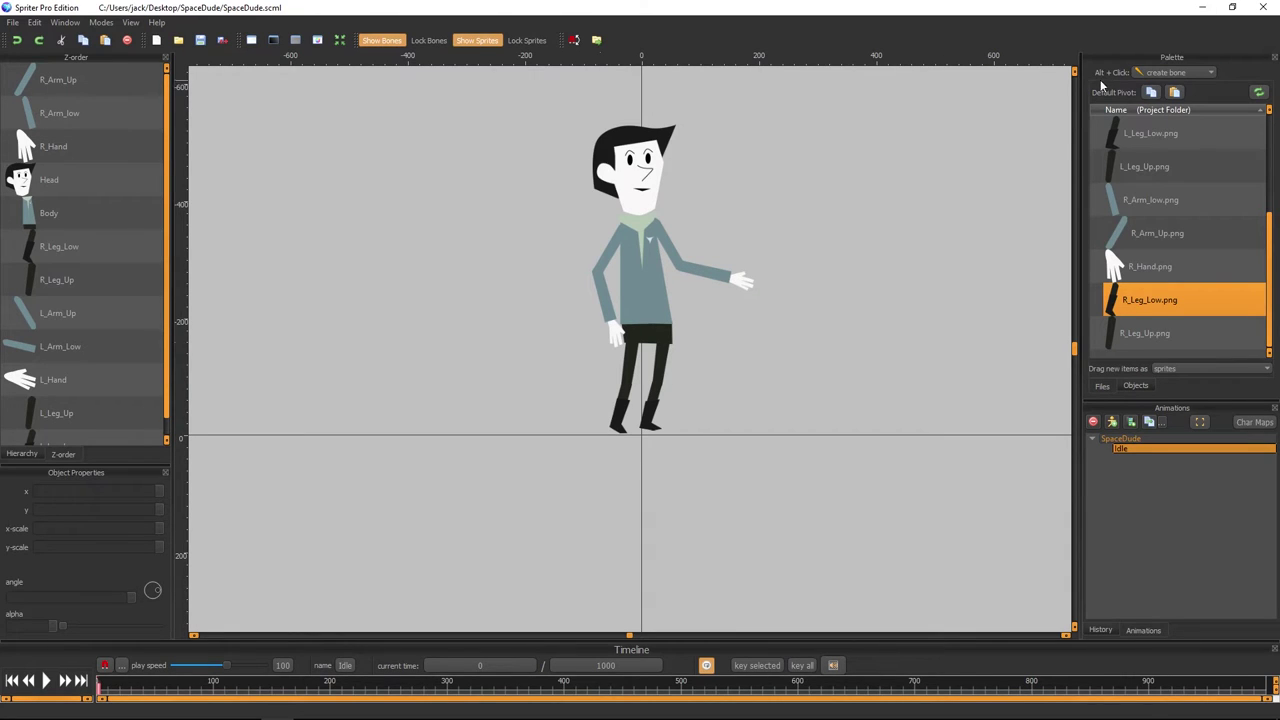
left_click(645, 320)
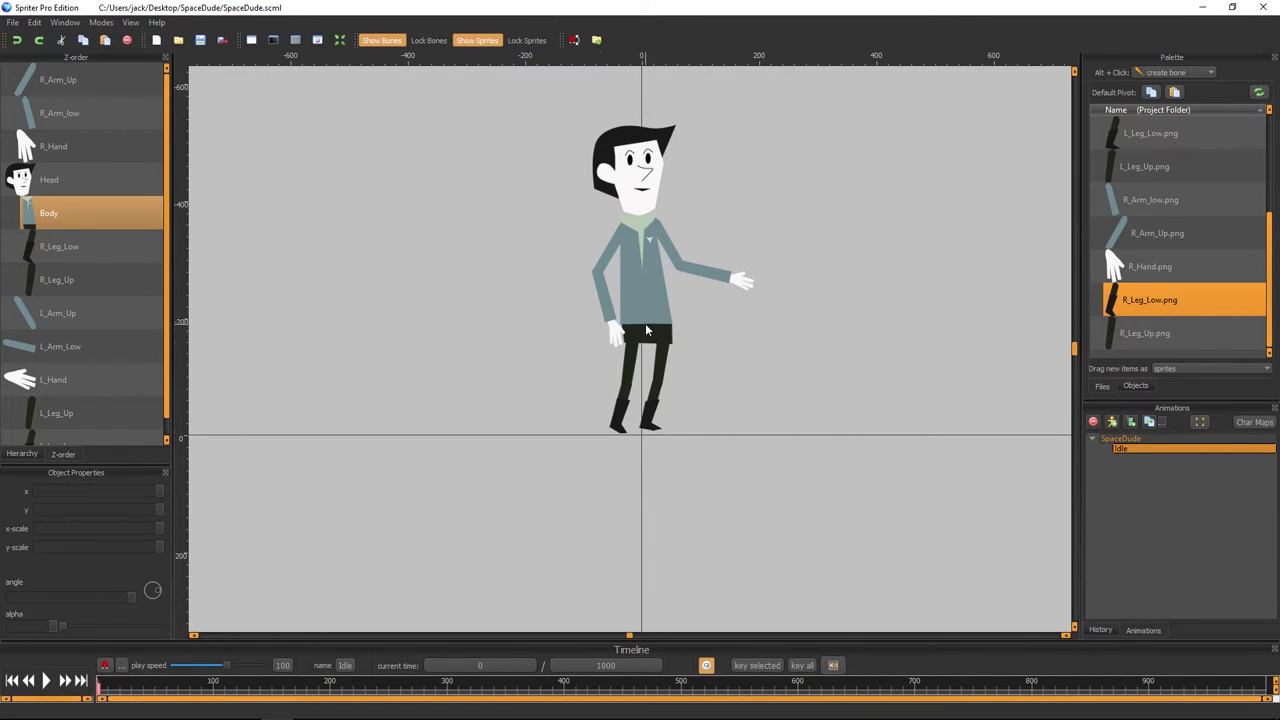
- Draw a torso bone from the hips up to the neck
left_click_drag(645, 322, 642, 232)
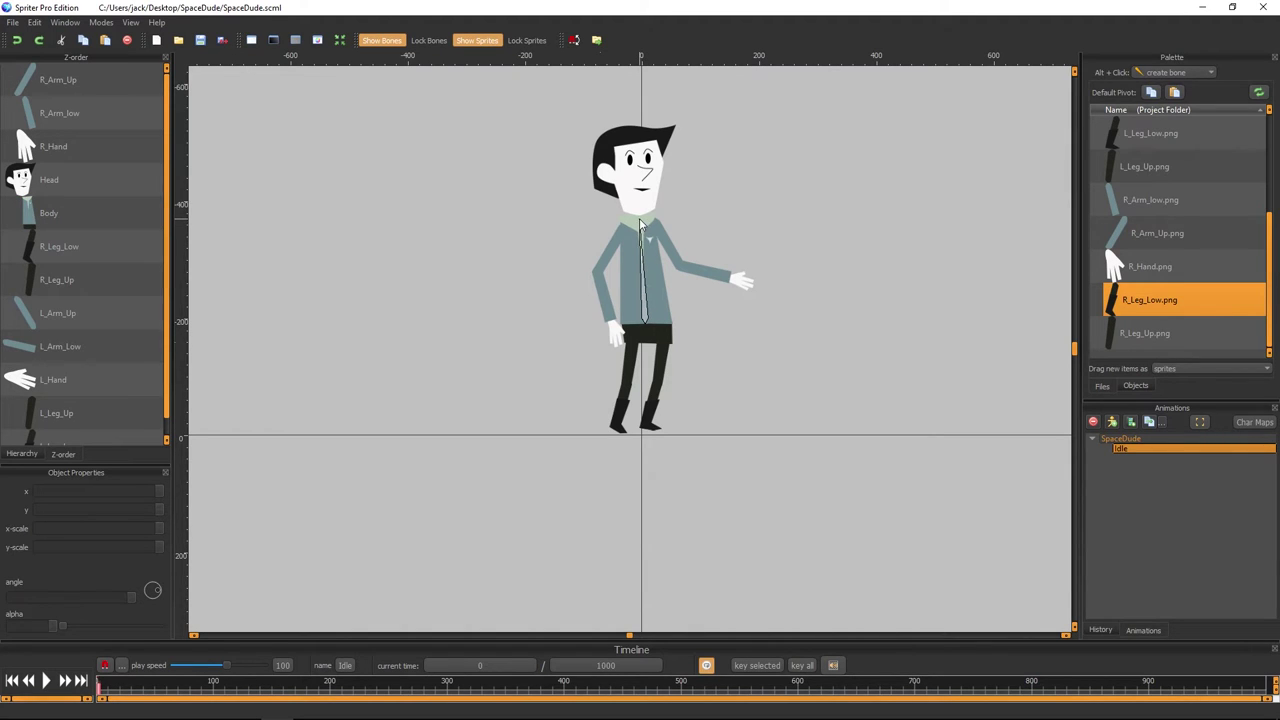
left_click_drag(642, 232, 641, 223)
scroll(825, 241, "up", 3)
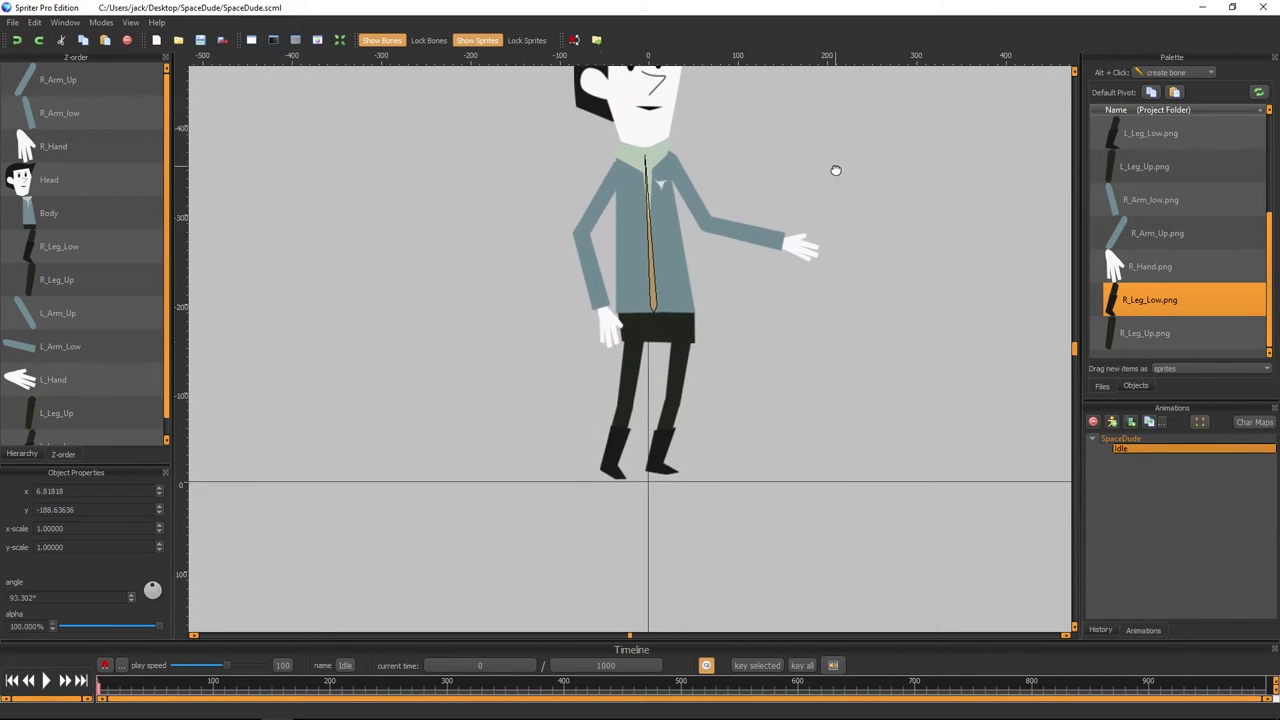
scroll(809, 300, "up", 1)
scroll(809, 299, "up", 1)
scroll(809, 296, "up", 1)
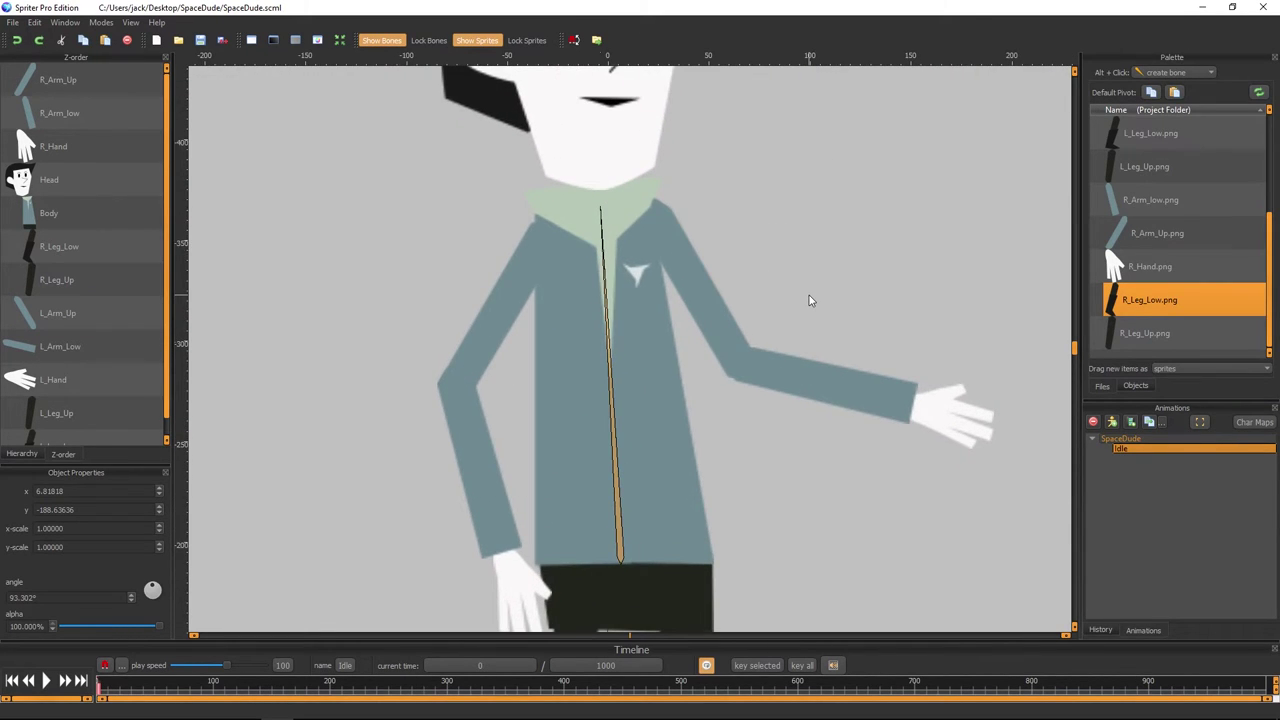
scroll(809, 295, "down", 2)
scroll(809, 295, "down", 1)
- Lower the Head sprite slightly onto the neck, to x -4.70779, y -369.64286
left_click(67, 190)
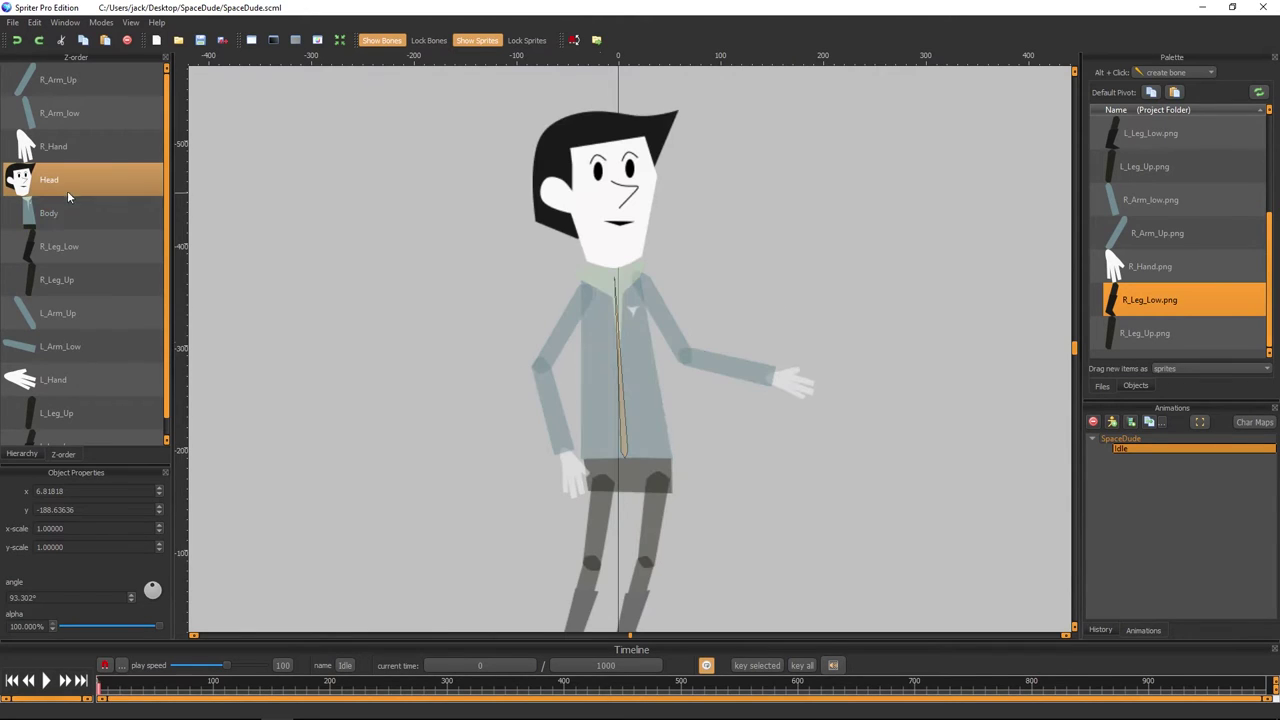
left_click(66, 184)
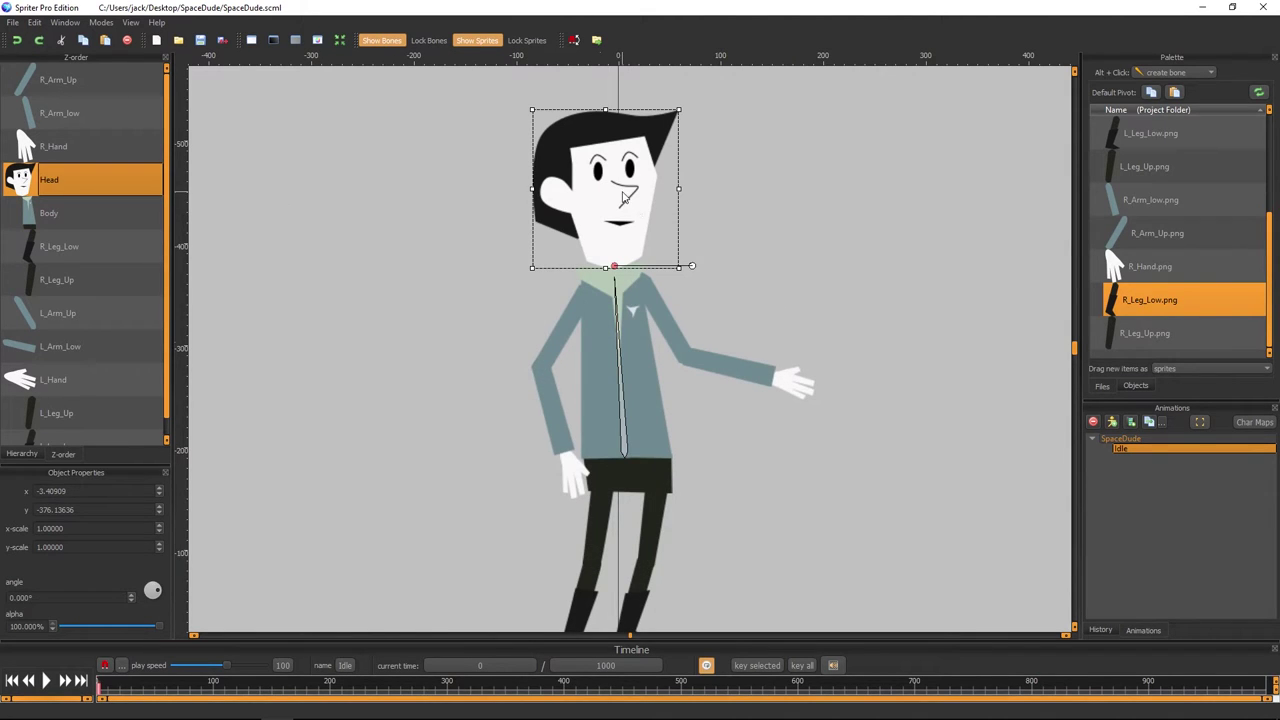
left_click_drag(621, 197, 621, 204)
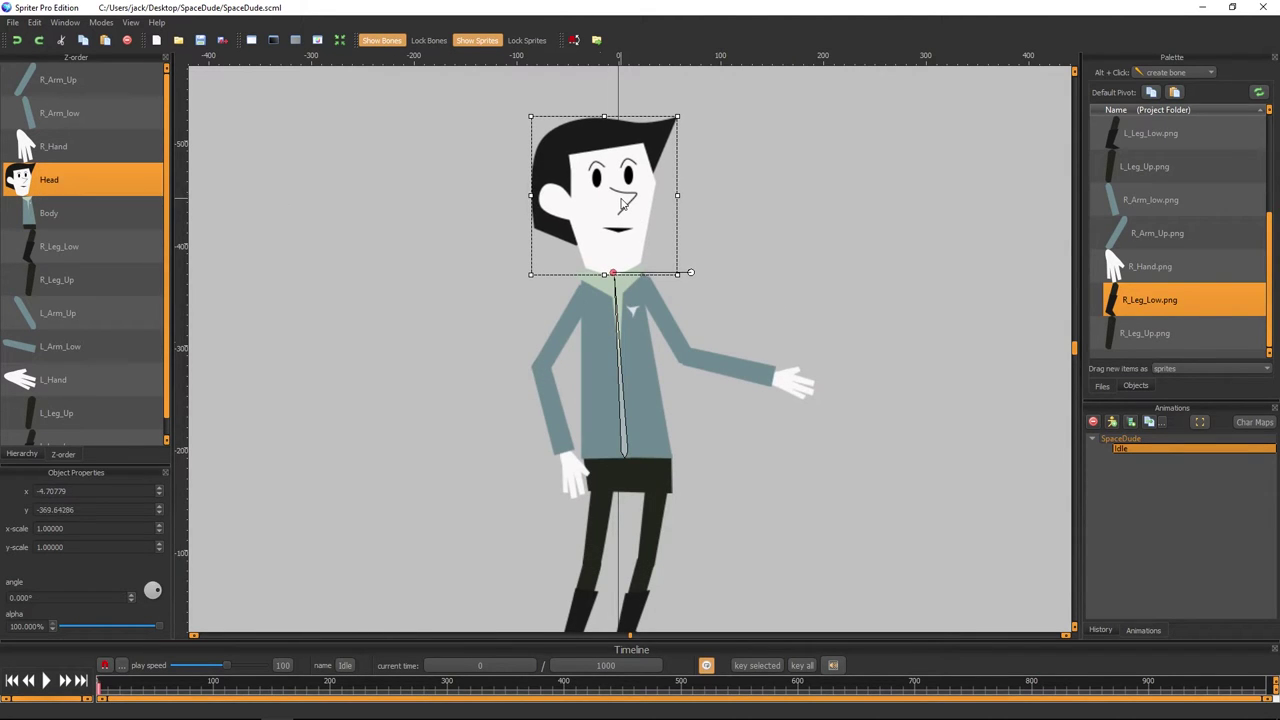
scroll(740, 271, "up", 2)
scroll(740, 271, "up", 1)
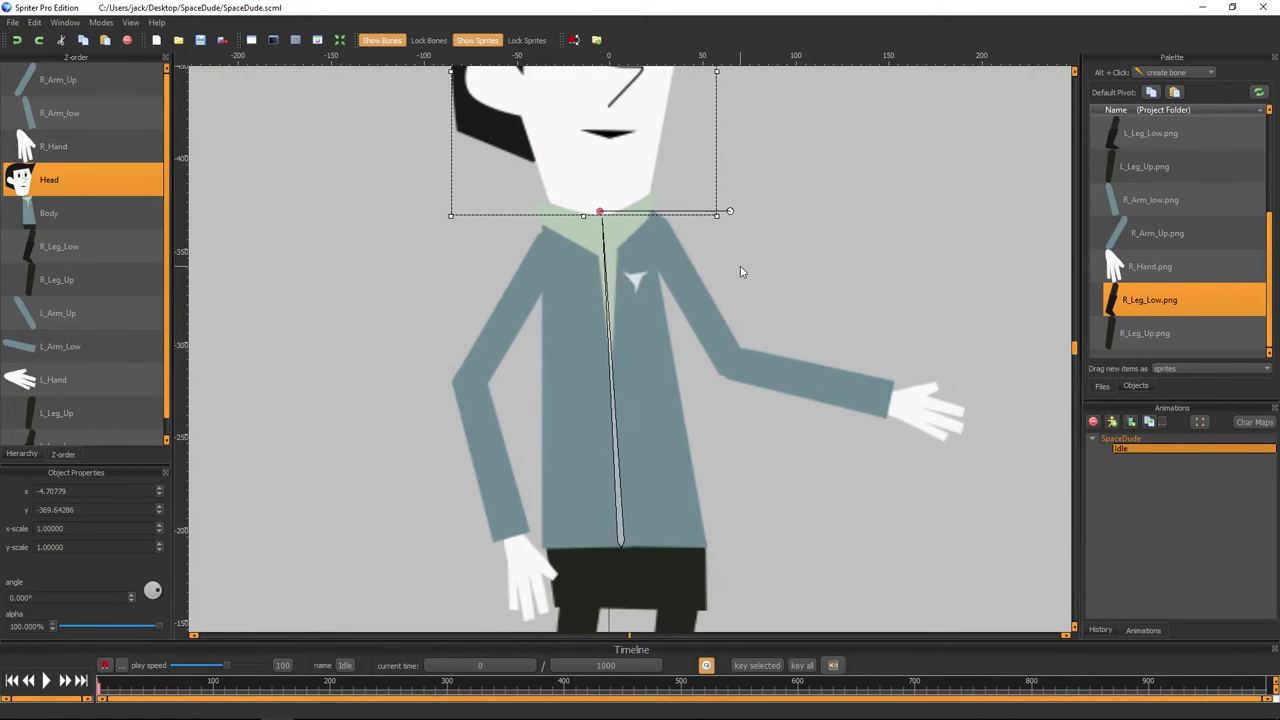
left_click(828, 270)
scroll(842, 258, "down", 1)
scroll(842, 258, "down", 2)
- Branch bones from the torso bone for the head, outstretched upper arm, forearm, hand, and other upper arm
scroll(842, 258, "down", 1)
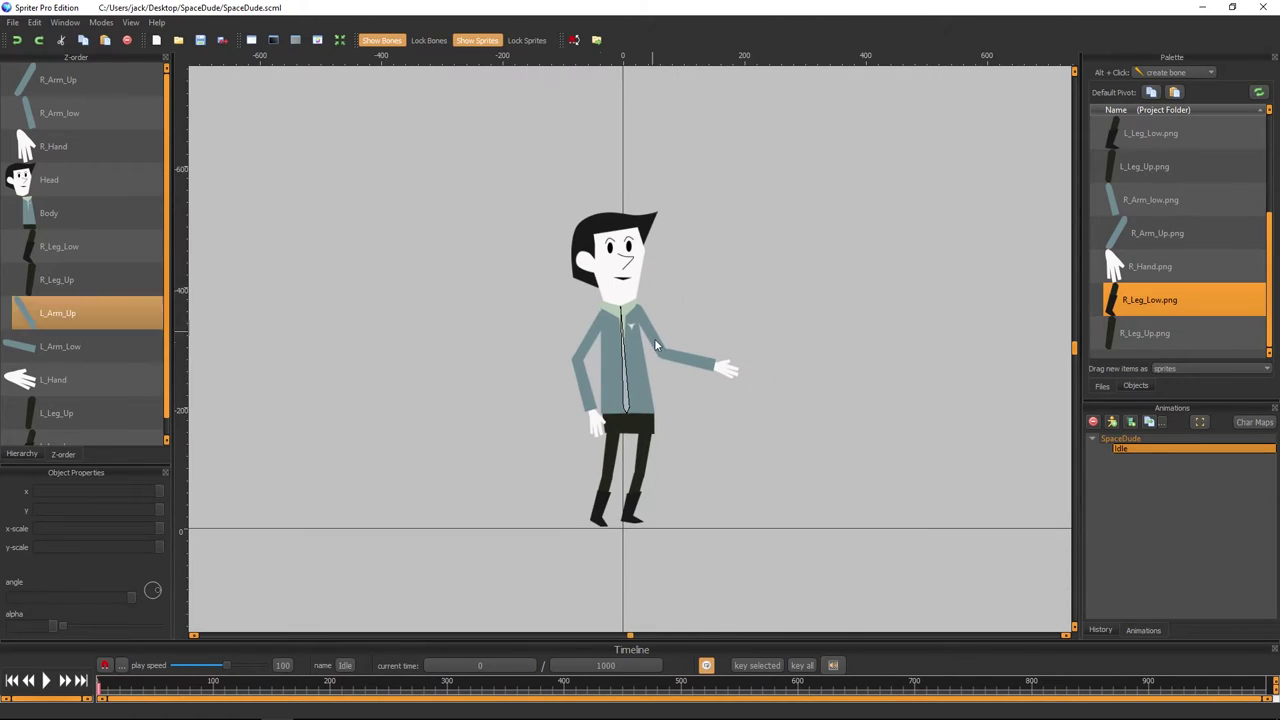
left_click(625, 400)
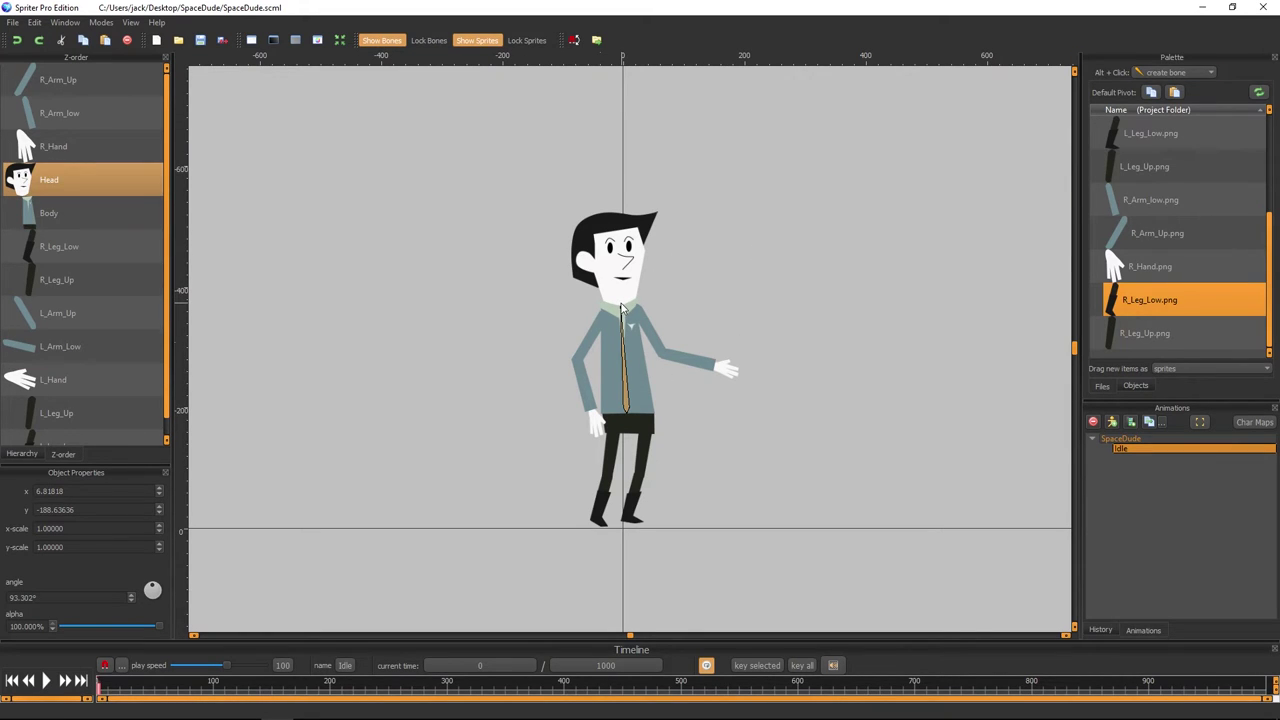
left_click_drag(622, 308, 617, 226)
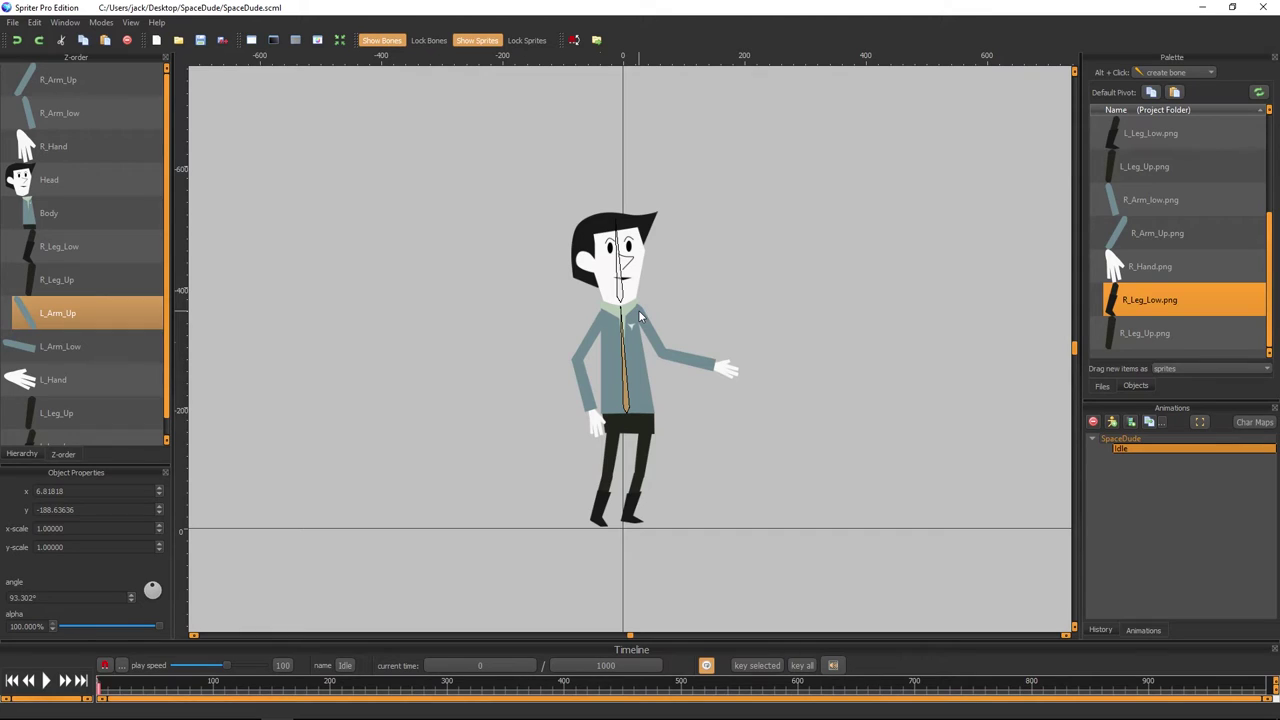
left_click(668, 360)
left_click(714, 372)
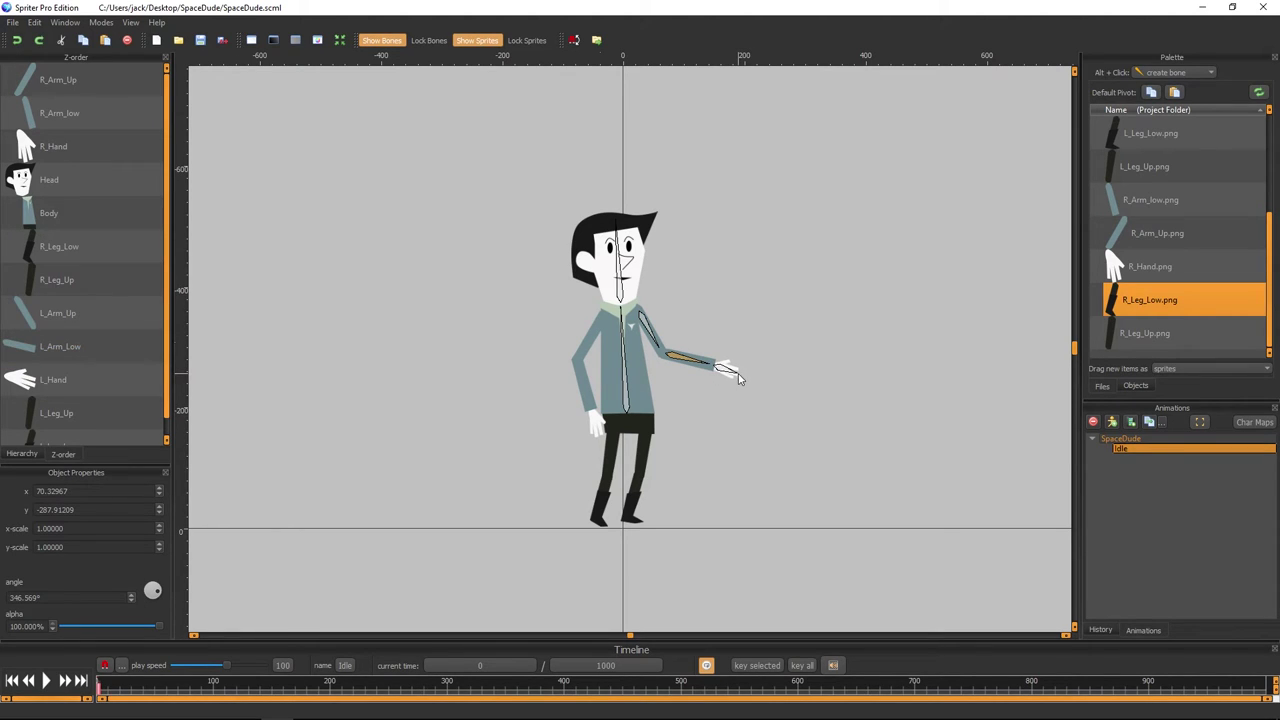
left_click(620, 415)
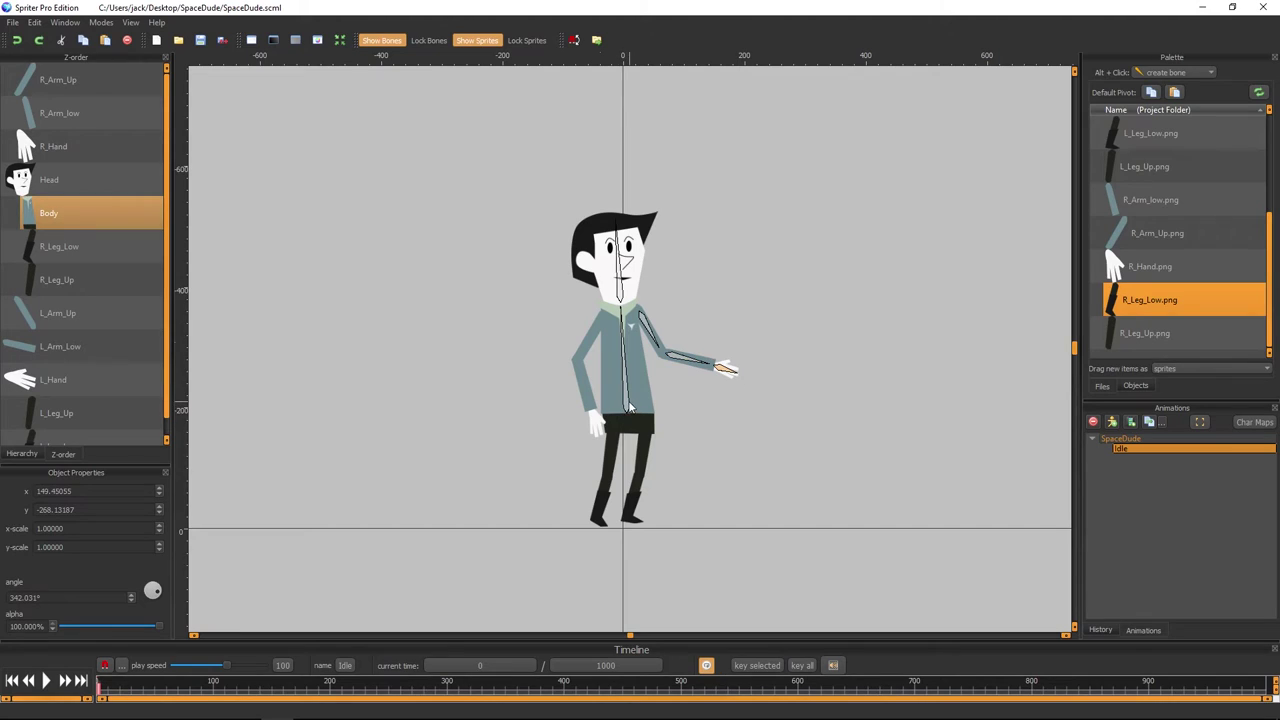
left_click(627, 404)
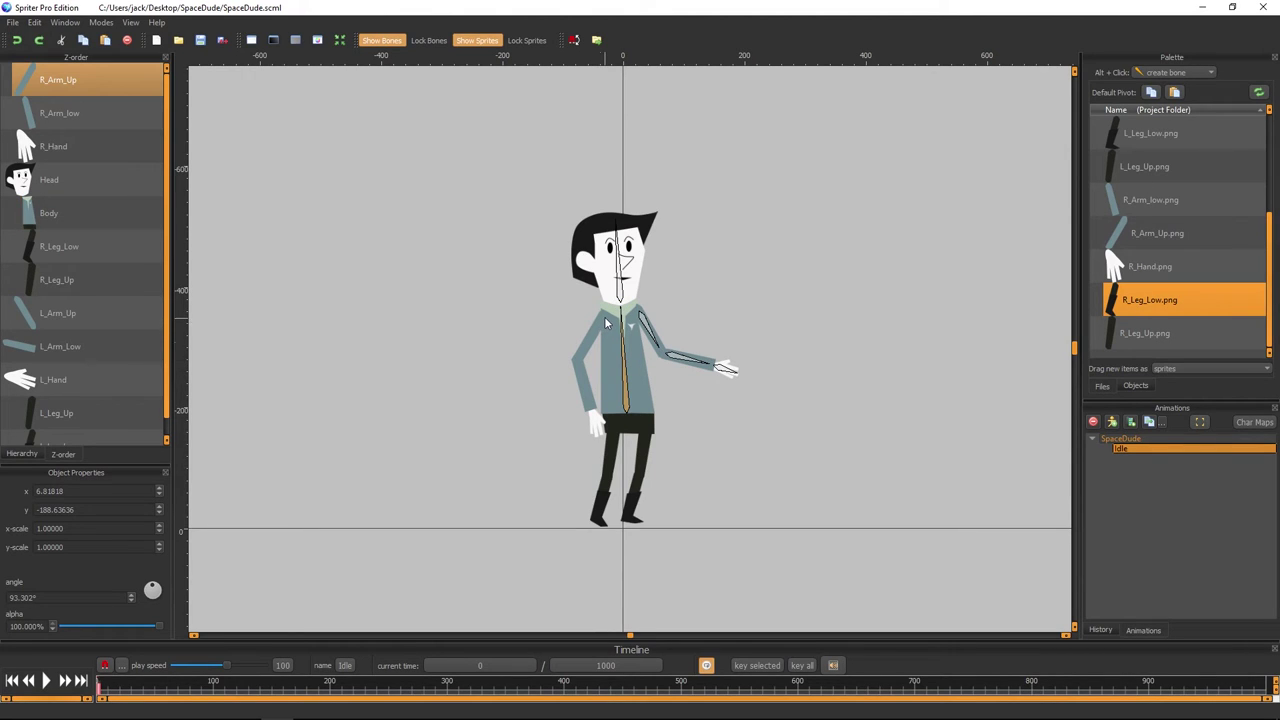
left_click(578, 366)
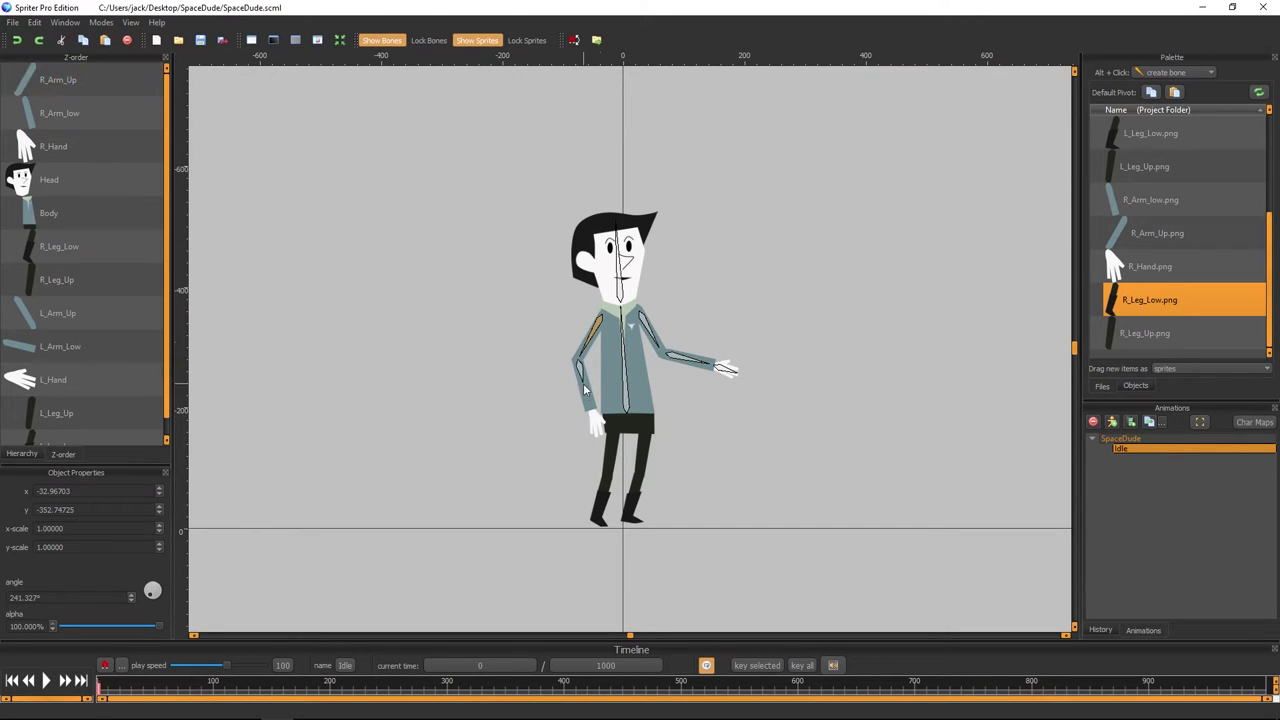
- Add forearm and hand bones to the hanging arm, then thigh and shin bones on both legs
left_click(592, 414)
left_click(640, 404)
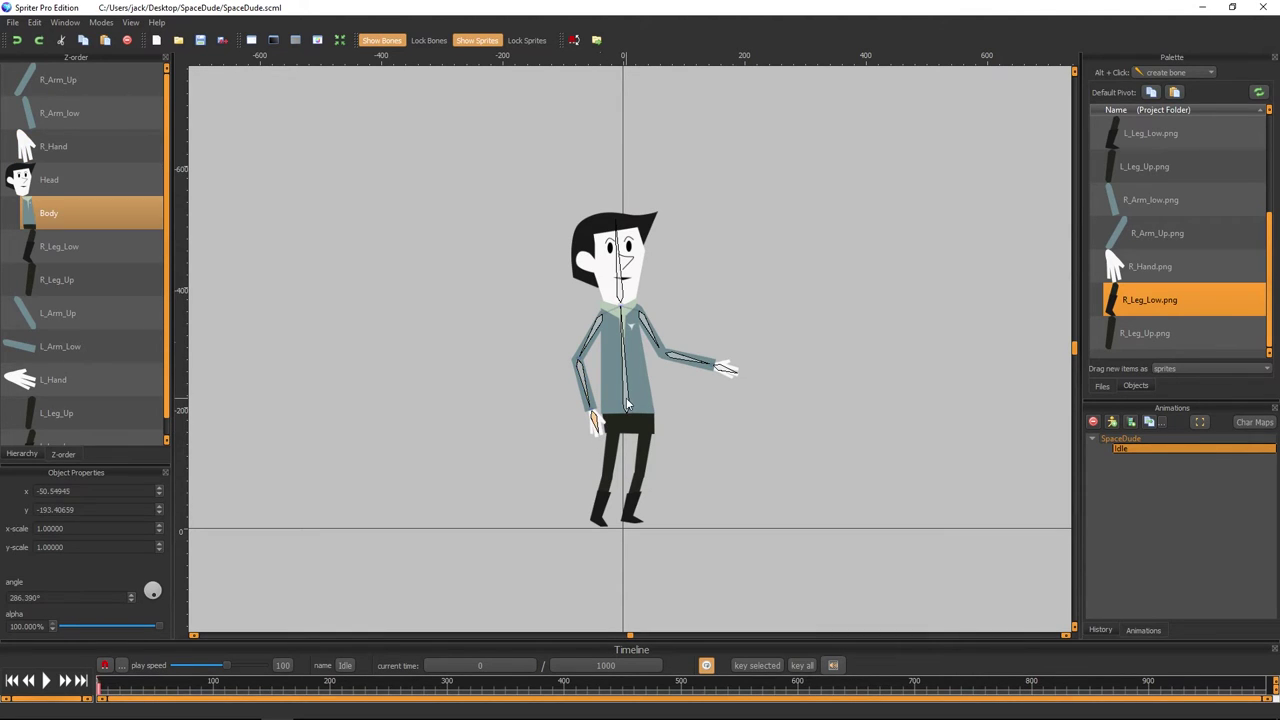
left_click(628, 404)
left_click(607, 480)
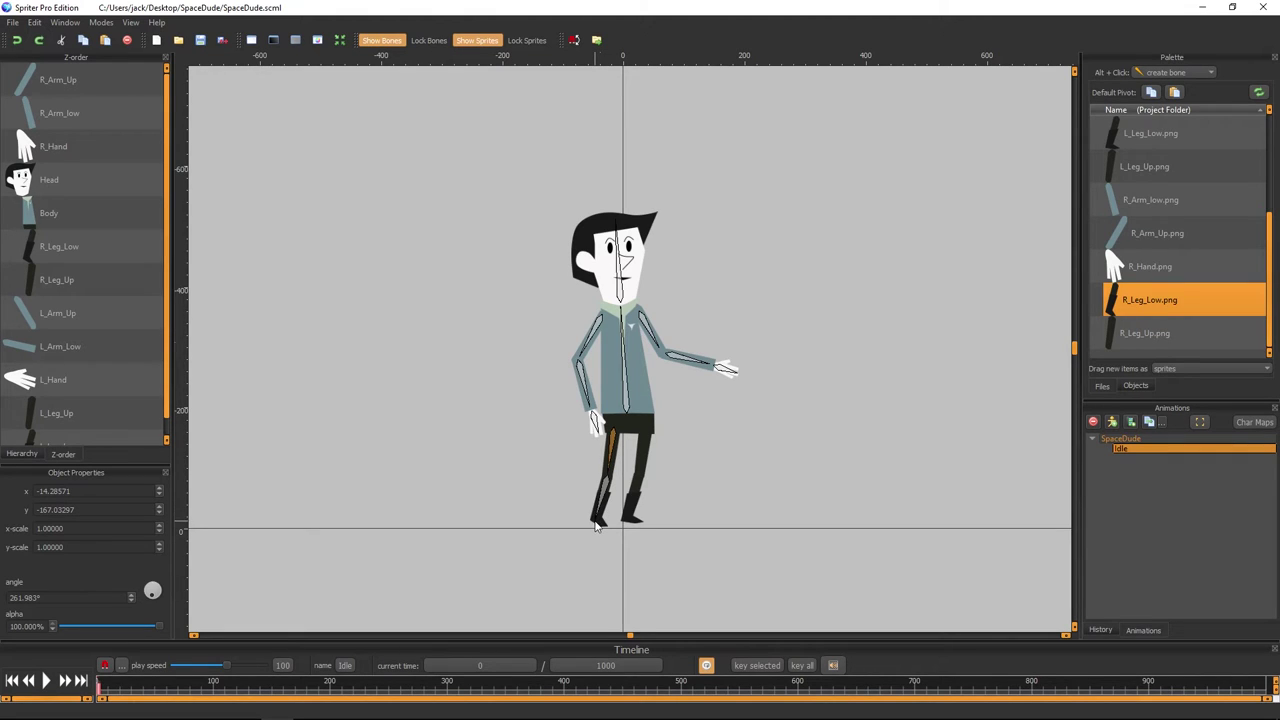
left_click(603, 490)
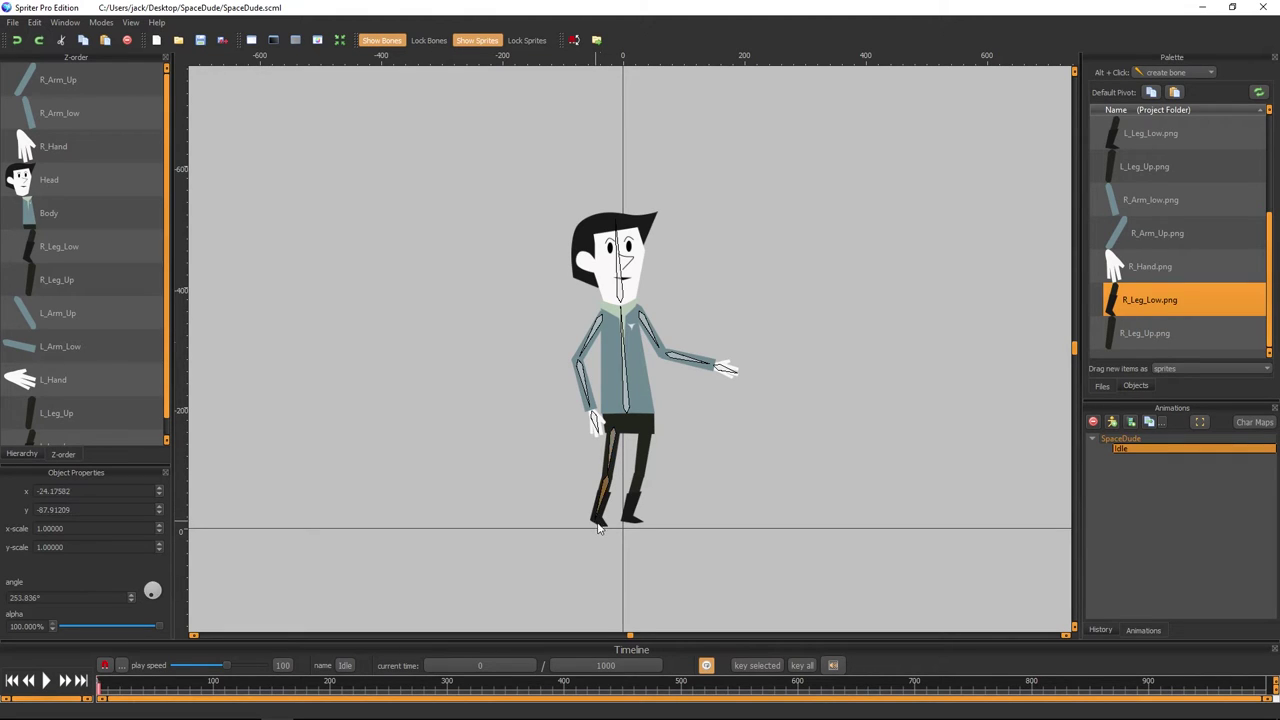
left_click(628, 406)
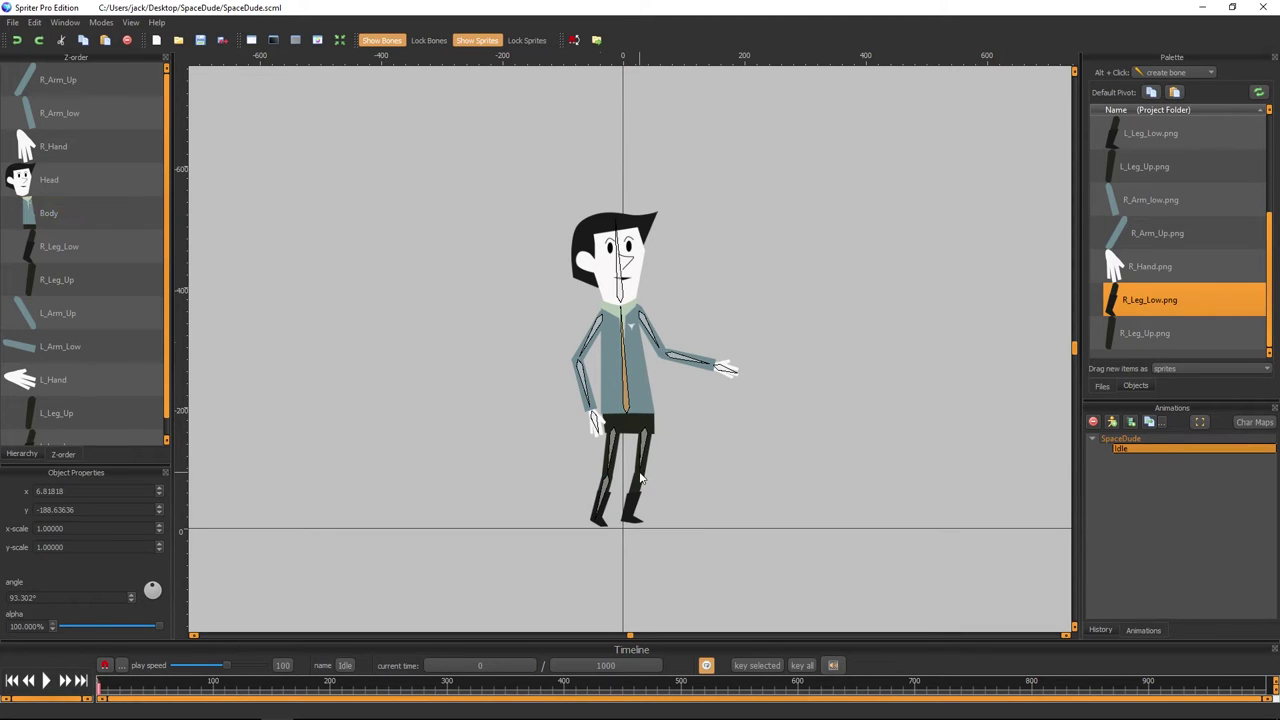
left_click(642, 481)
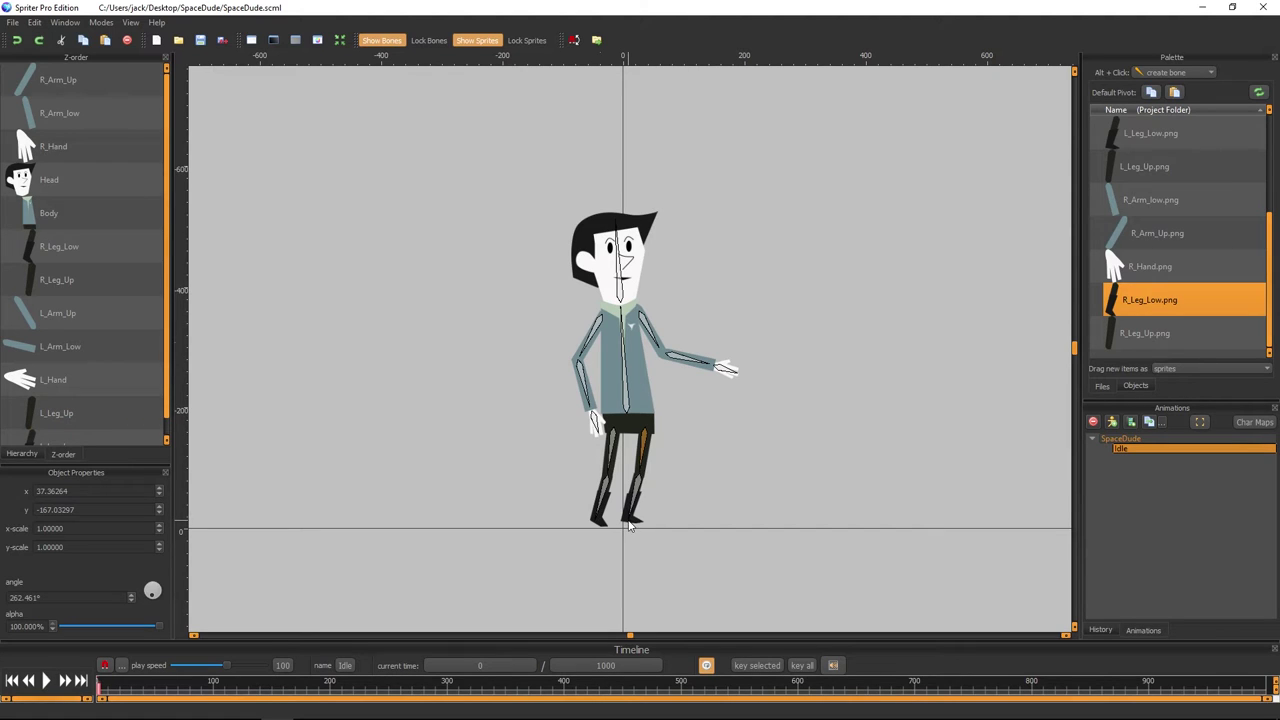
left_click(634, 492)
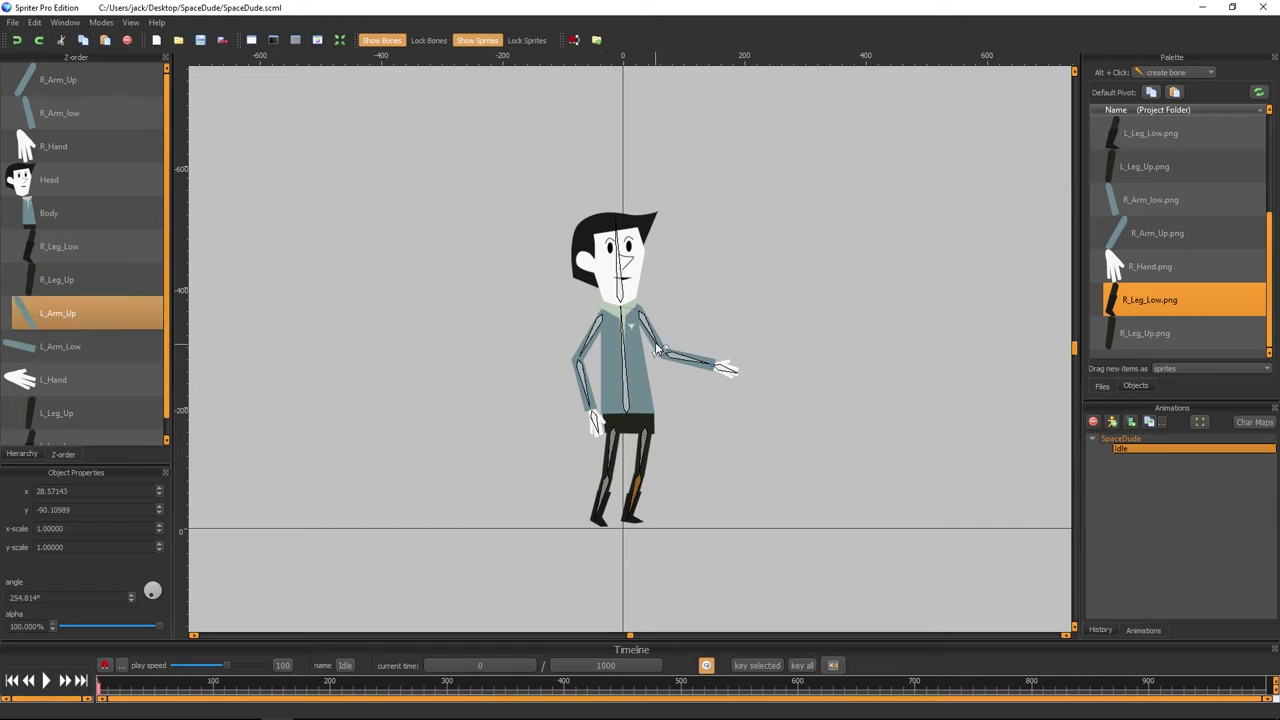
left_click_drag(657, 349, 676, 333)
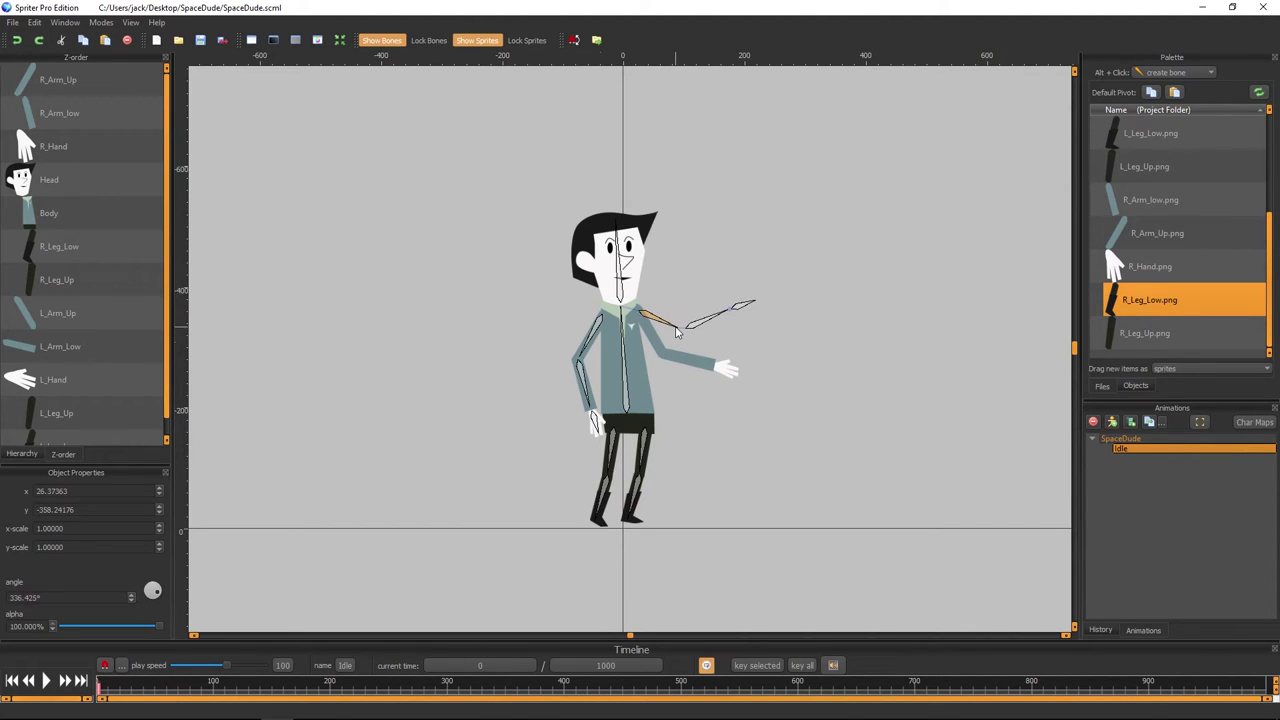
key("ctrl+z")
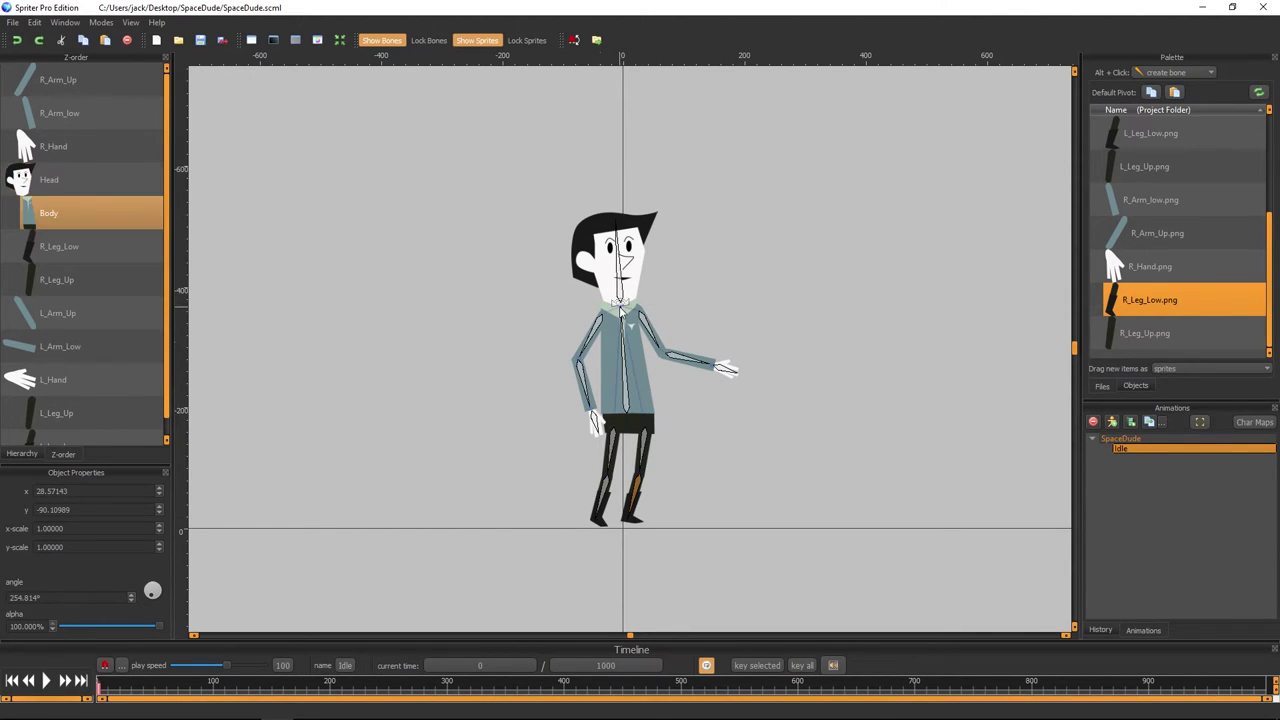
left_click(628, 316)
mouse_move(630, 314)
left_mouse_down()
mouse_move(584, 323)
mouse_move(665, 290)
mouse_move(773, 323)
mouse_move(854, 329)
mouse_move(829, 314)
mouse_move(846, 286)
mouse_move(577, 243)
mouse_move(508, 209)
mouse_move(491, 234)
mouse_move(505, 228)
mouse_move(496, 210)
mouse_move(763, 263)
mouse_move(726, 364)
mouse_move(488, 242)
mouse_move(651, 243)
mouse_move(554, 266)
left_mouse_up()
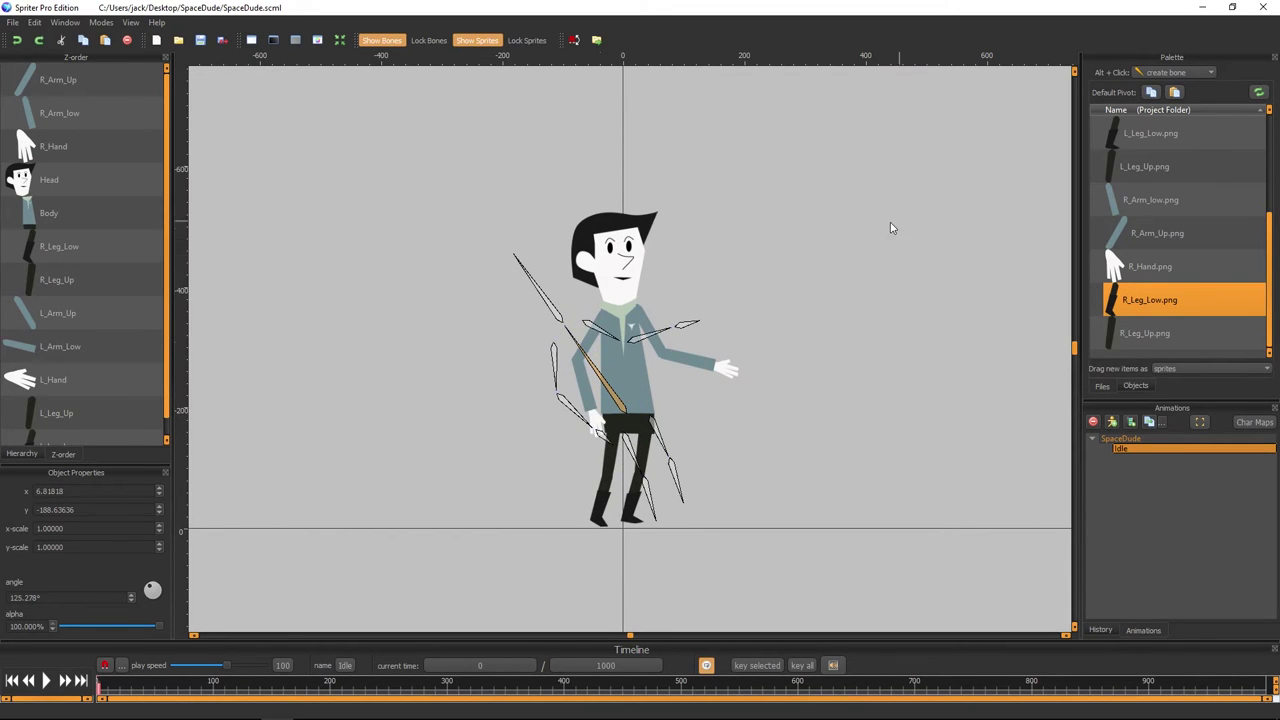
key("ctrl+z")
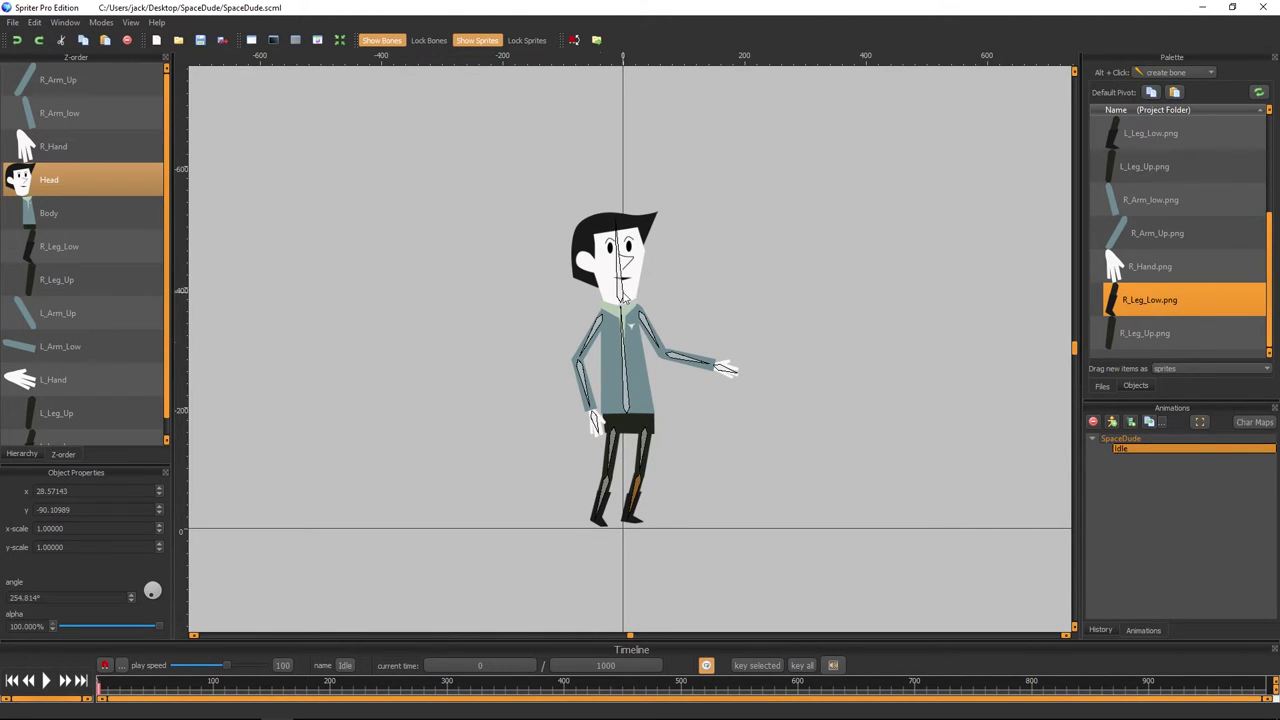
left_click(620, 293)
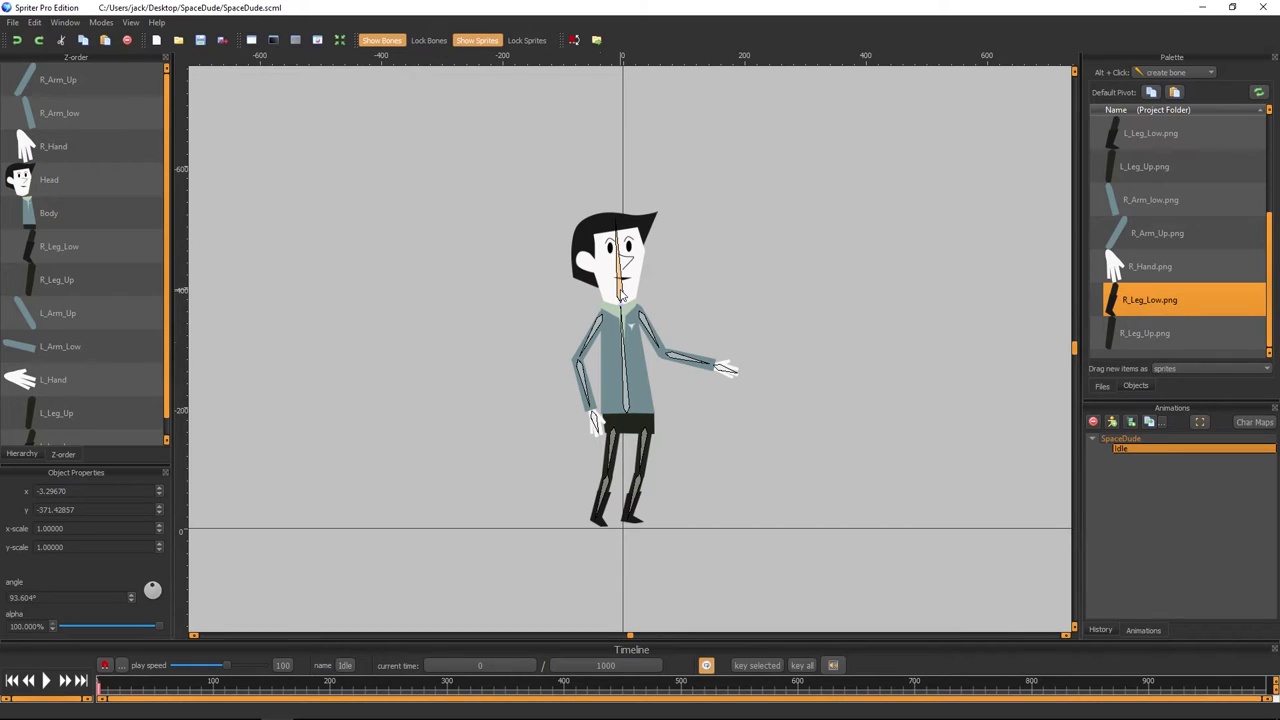
left_click(627, 406)
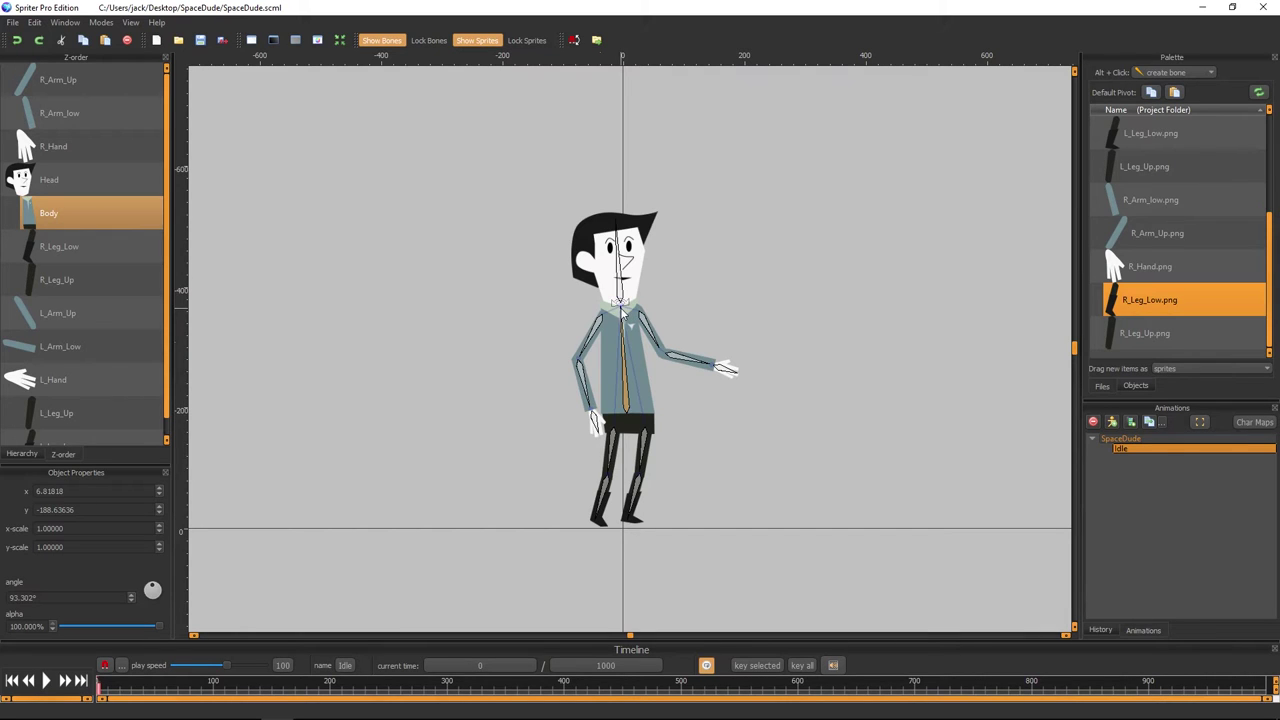
mouse_move(622, 310)
left_mouse_down()
mouse_move(572, 312)
mouse_move(545, 343)
left_mouse_up()
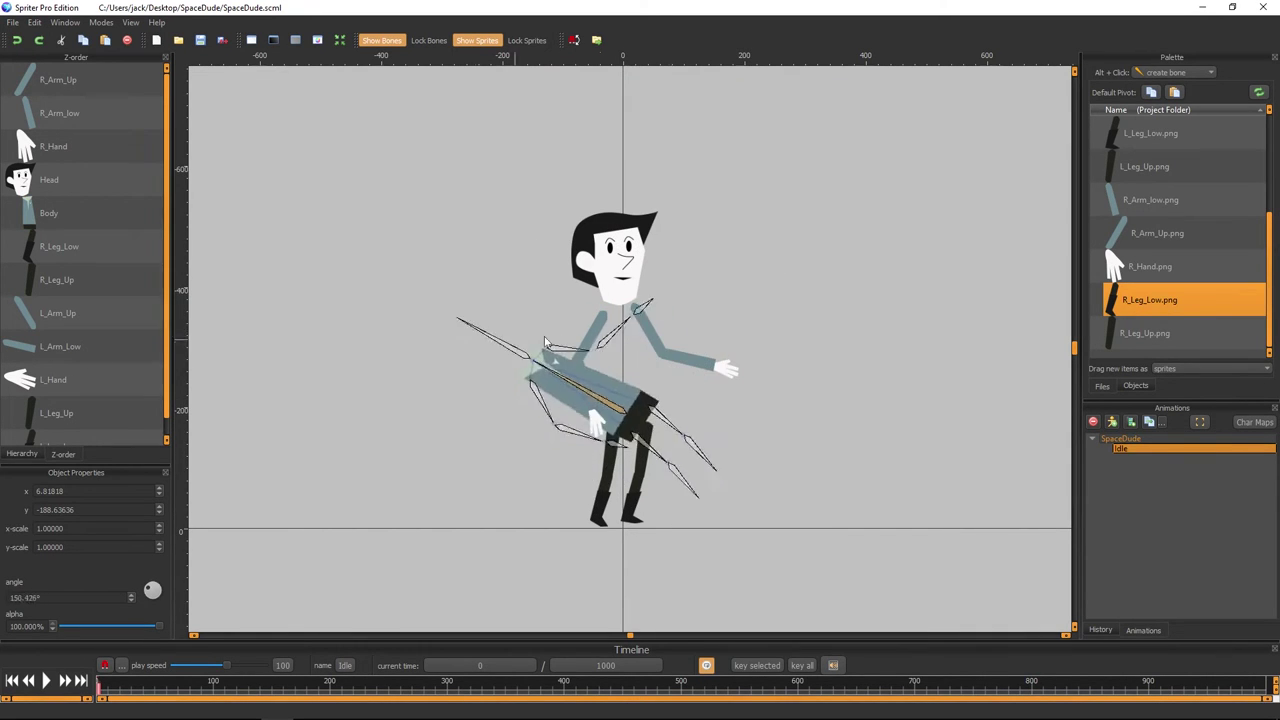
left_click_drag(545, 343, 776, 320)
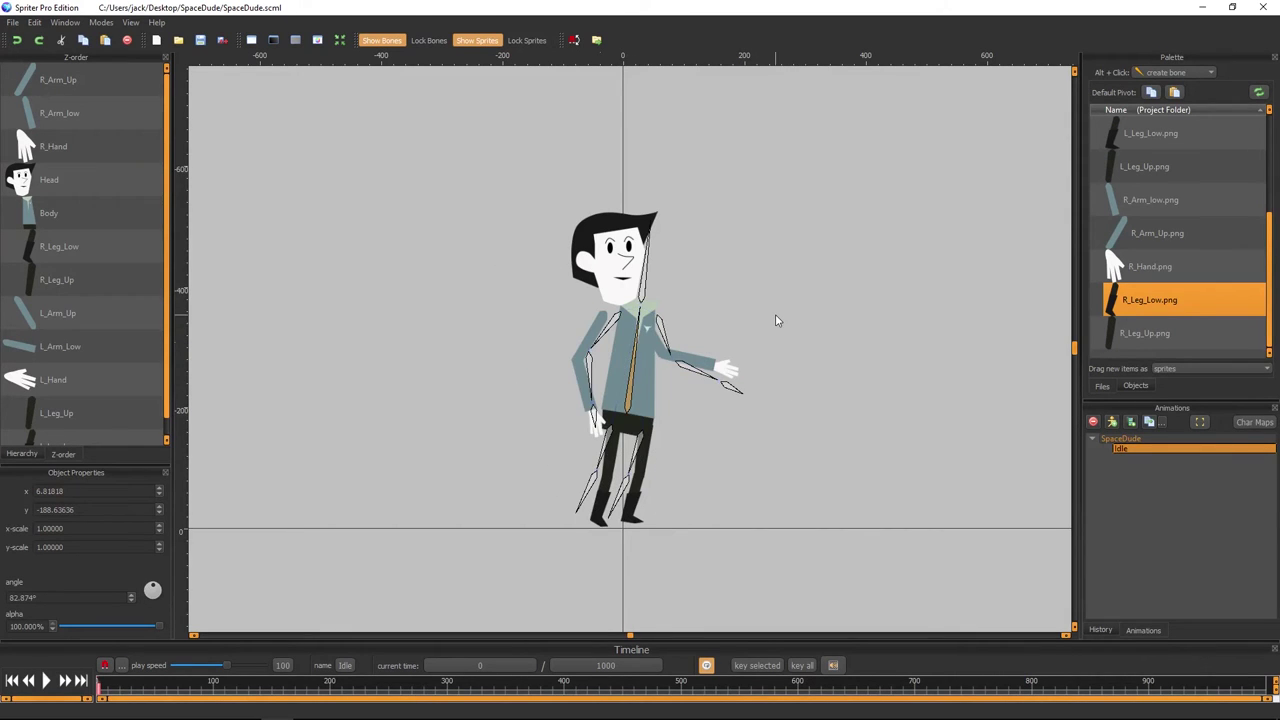
key("ctrl+z")
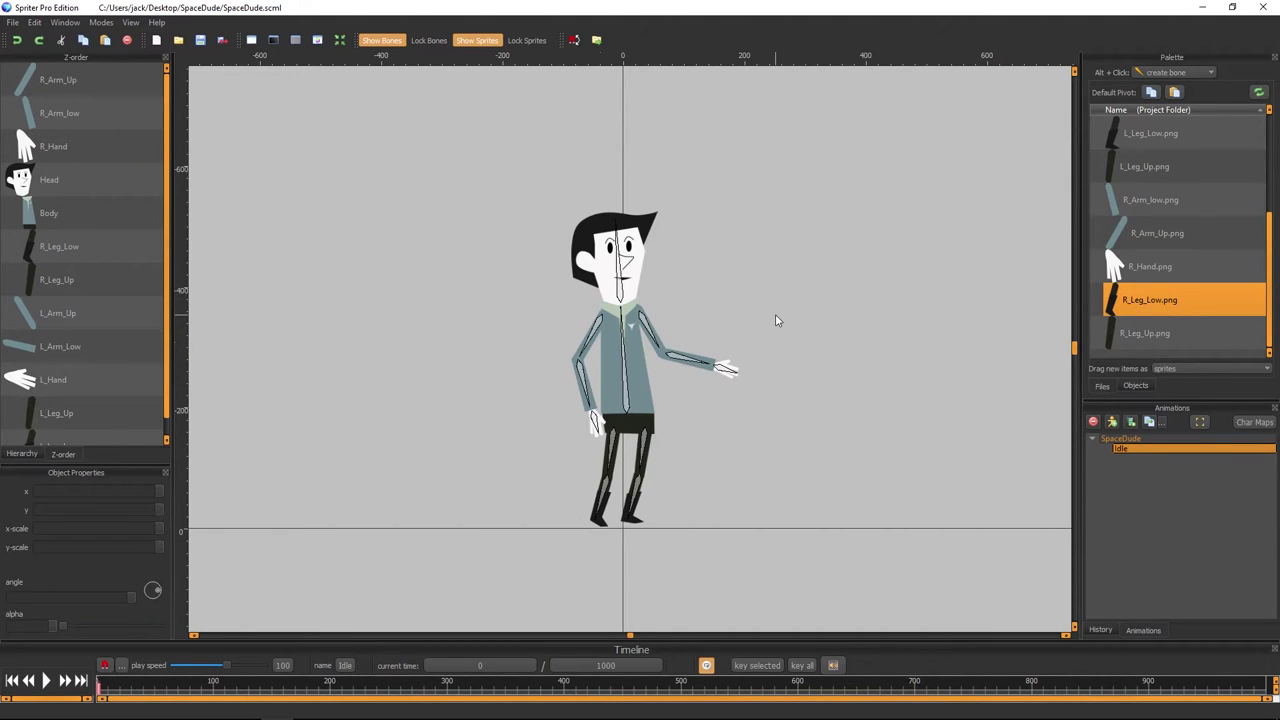
left_click(624, 388)
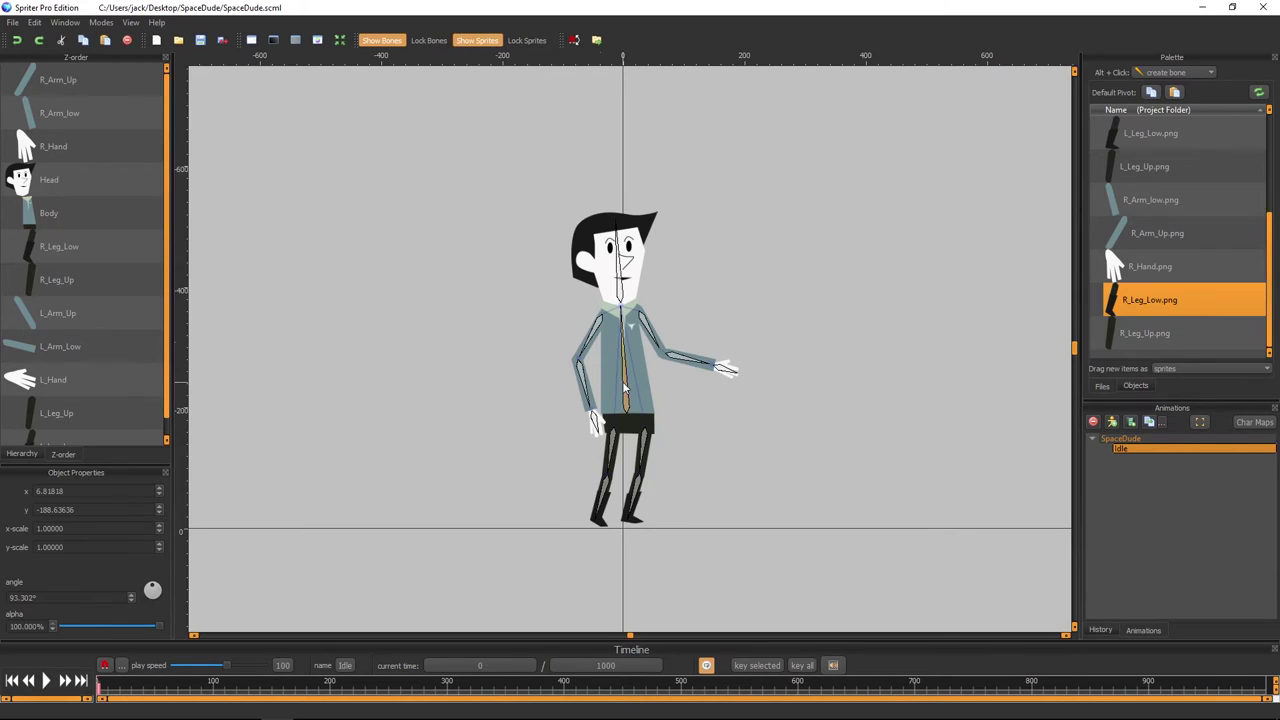
left_click(648, 330)
left_click(656, 355)
left_click(653, 351)
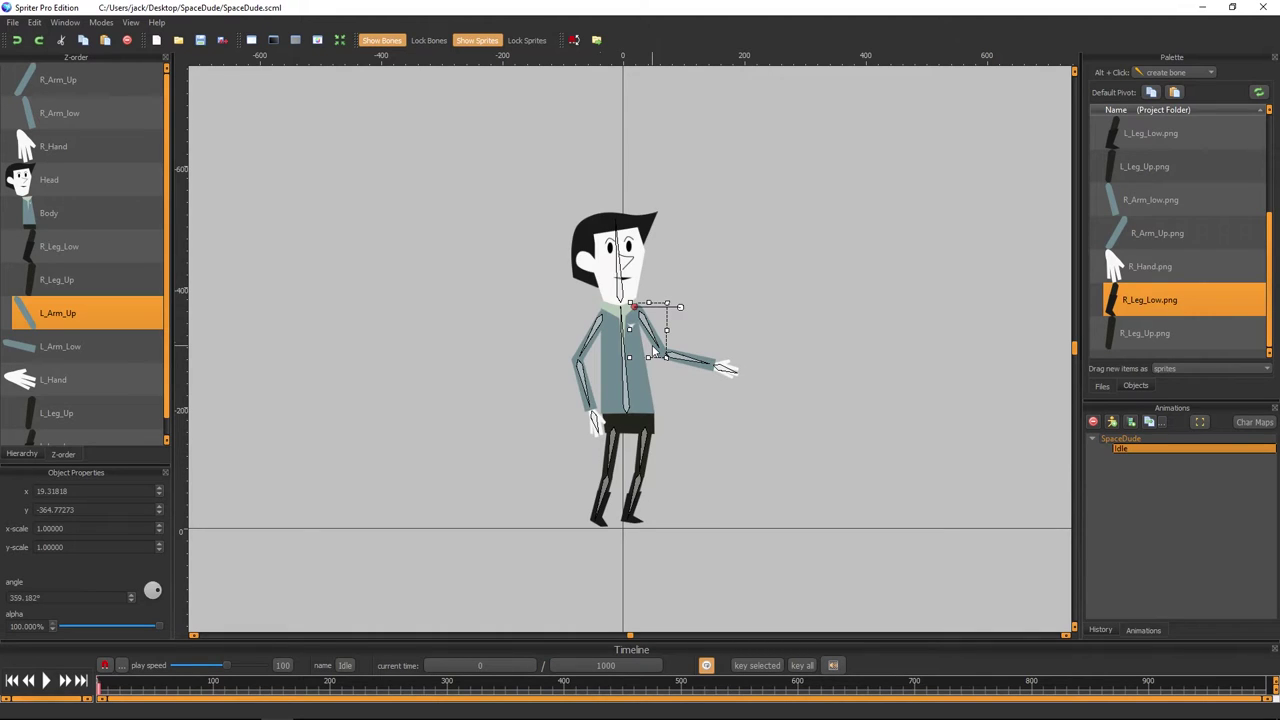
left_click(724, 316)
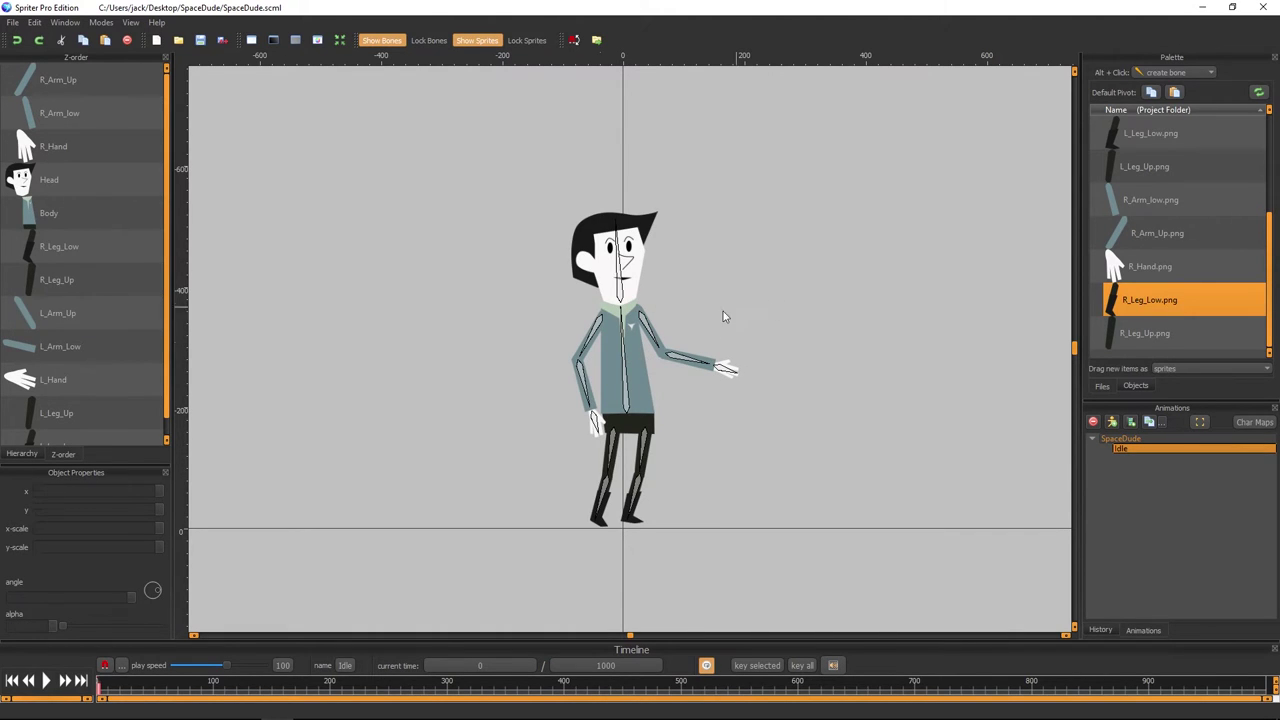
left_click(650, 322)
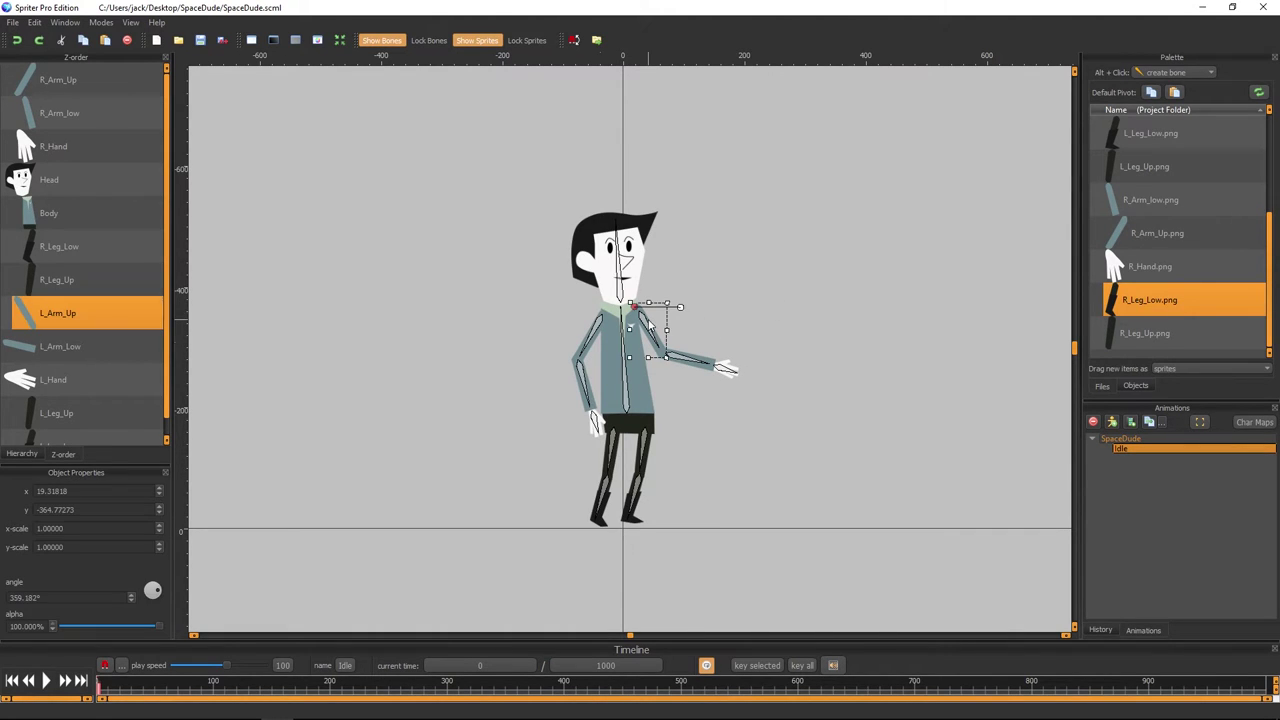
left_click(866, 254)
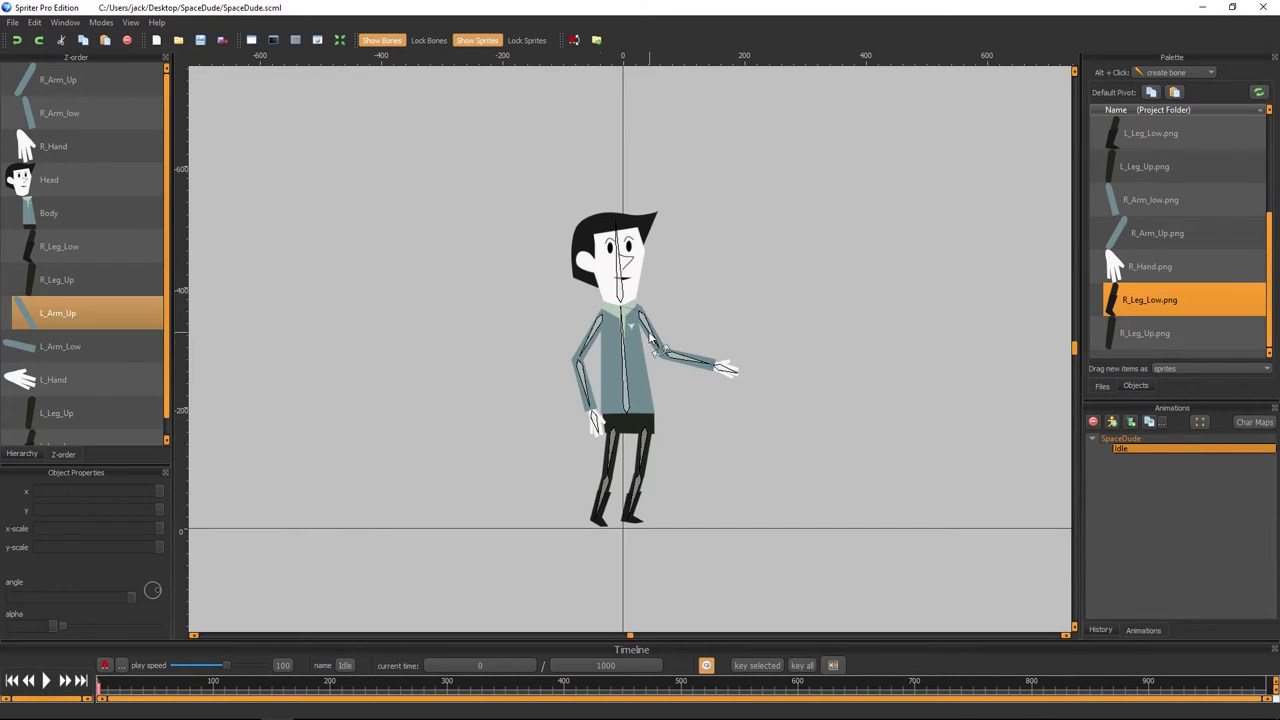
- Check each arm's upper arm, lower arm and hand bones by selecting them
scroll(704, 326, "up", 3)
scroll(700, 328, "up", 2)
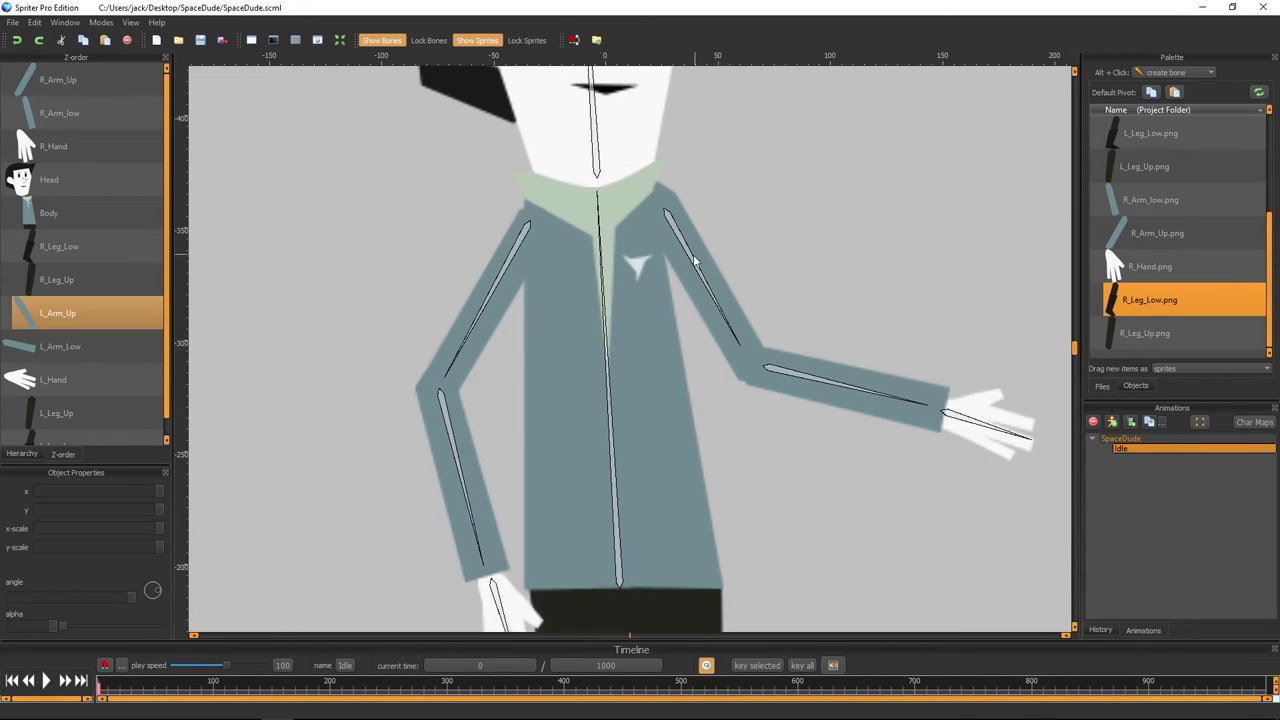
left_click(690, 257)
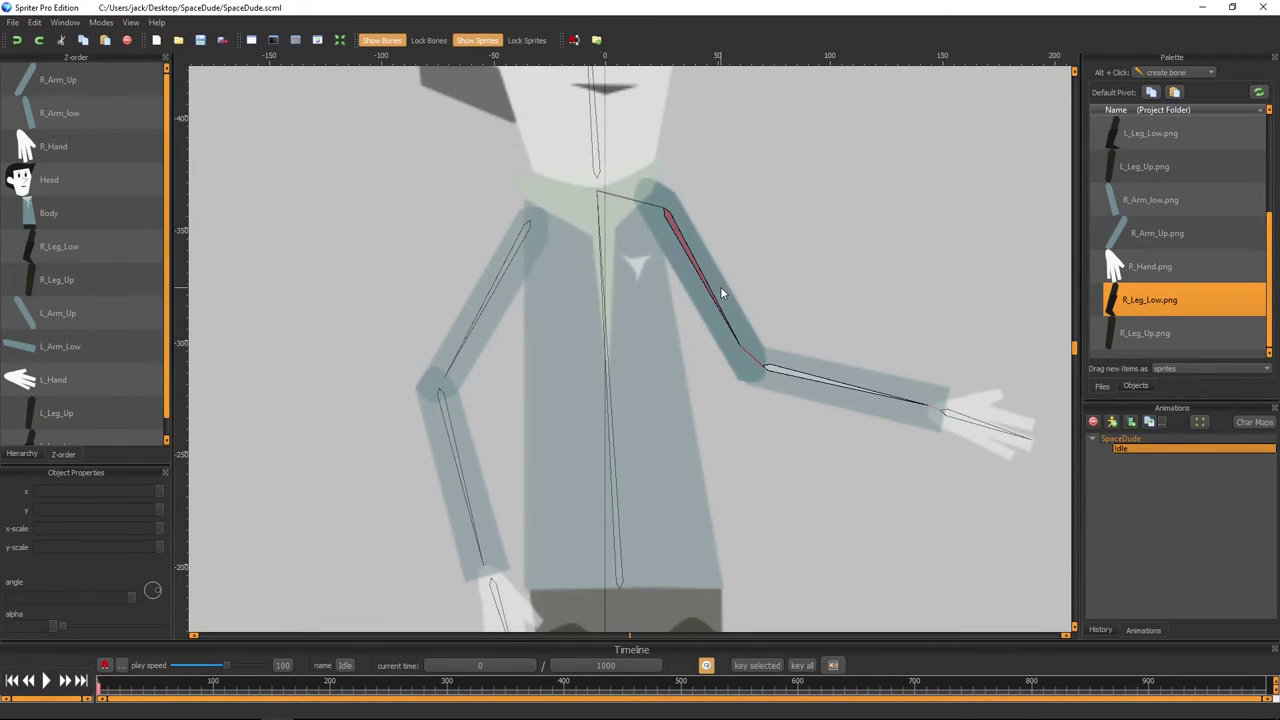
left_click(802, 376)
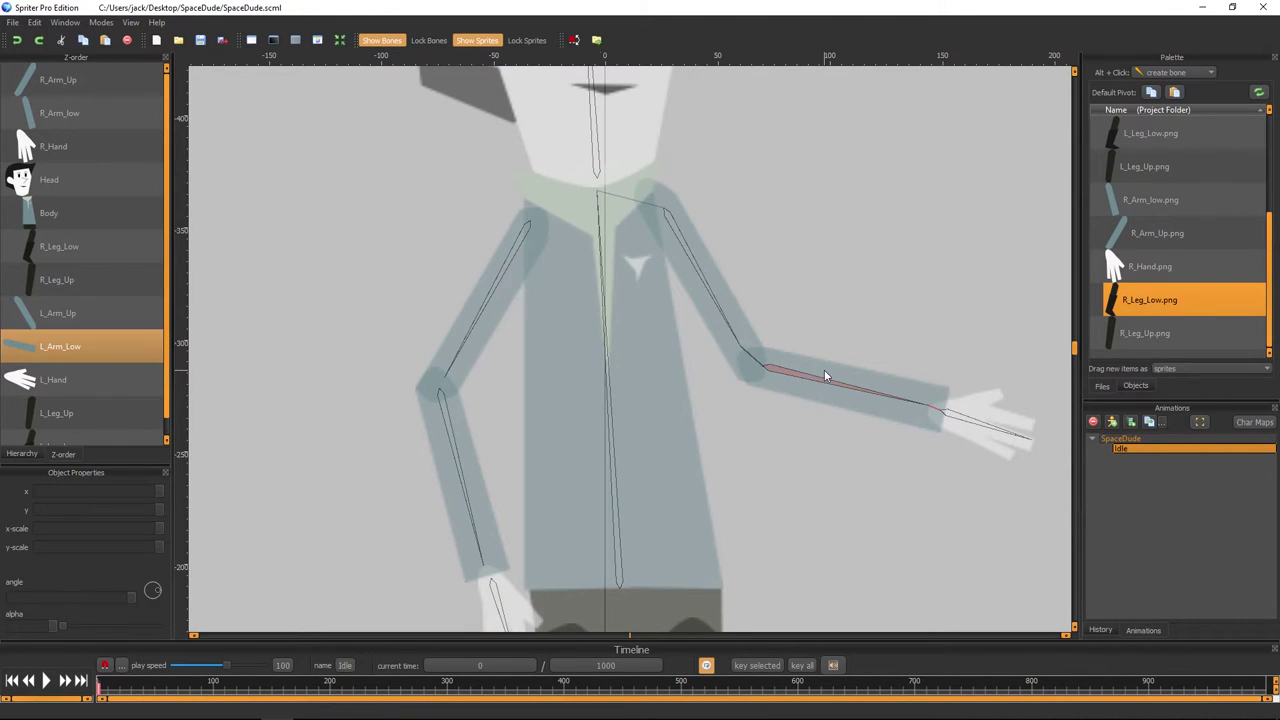
left_click(955, 422)
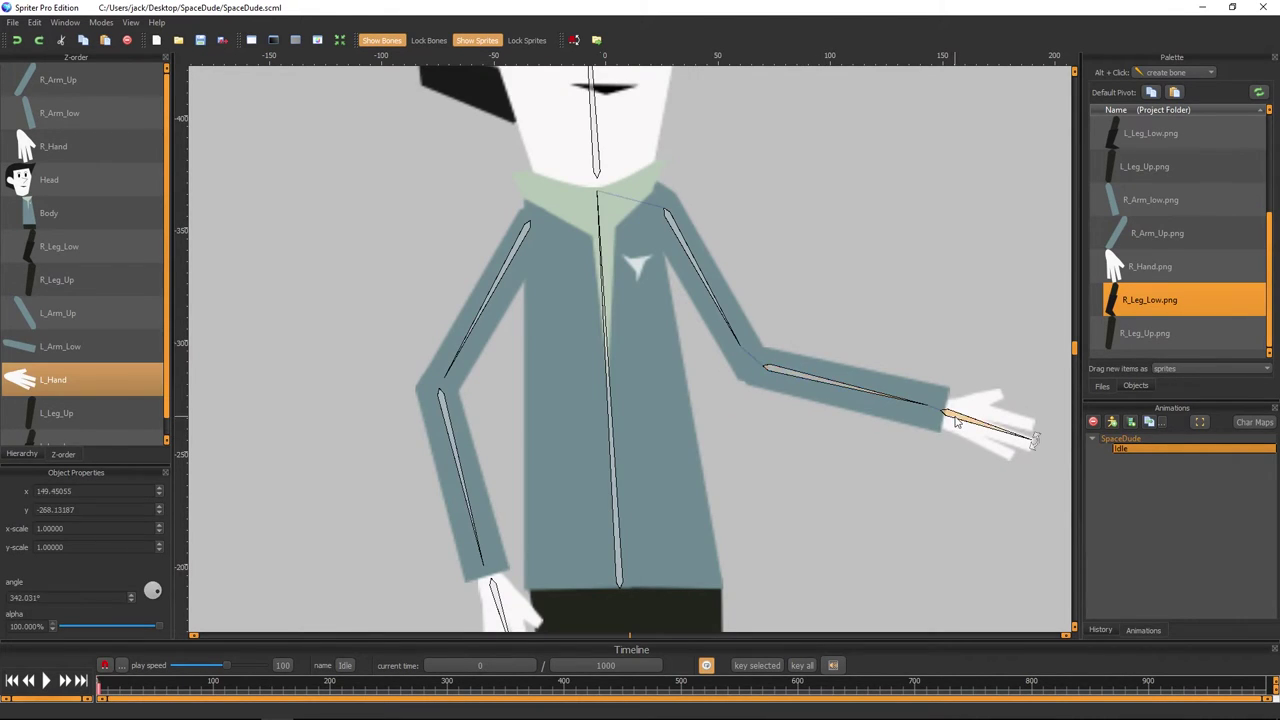
scroll(898, 311, "down", 1)
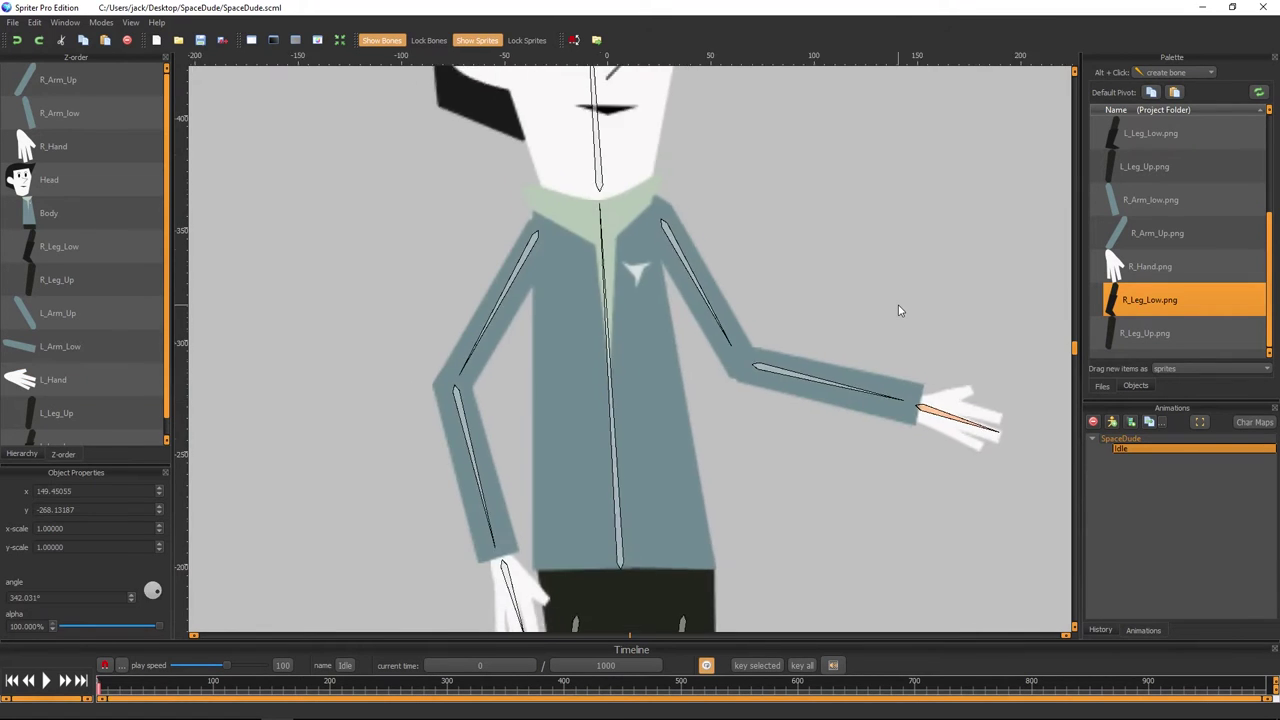
scroll(898, 311, "down", 1)
left_click(550, 283)
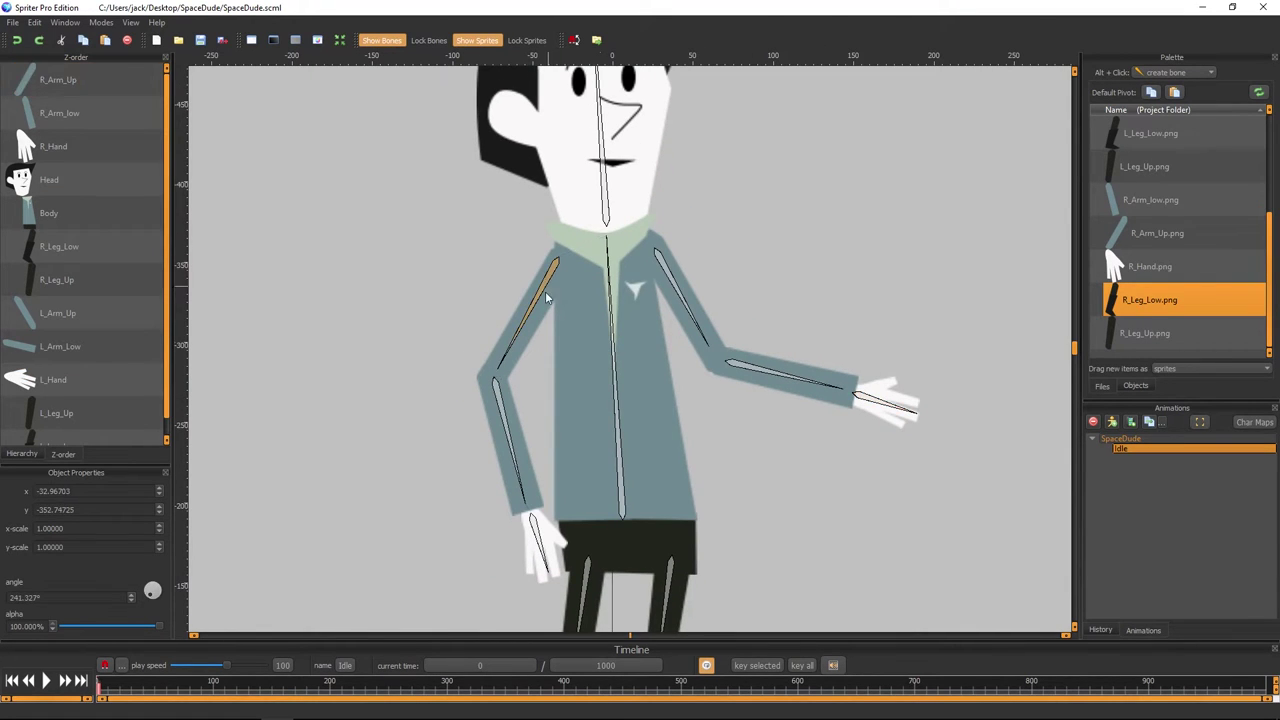
left_click(507, 433)
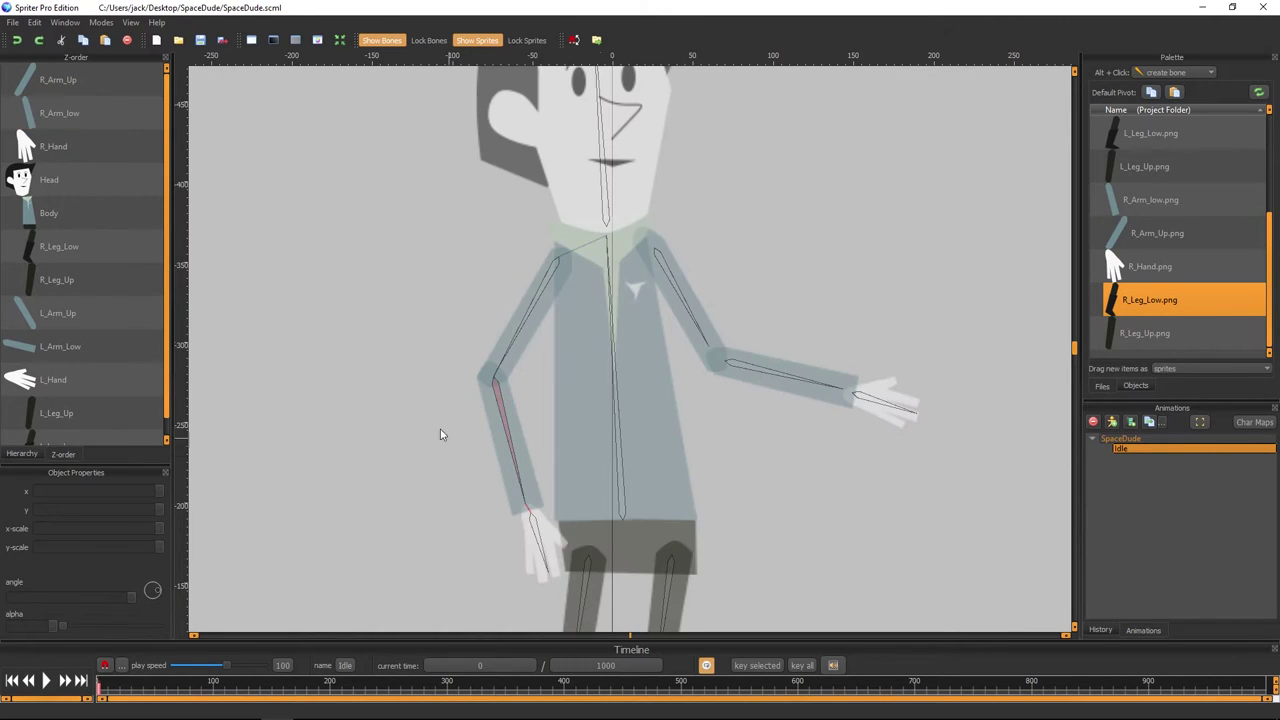
scroll(480, 470, "down", 1)
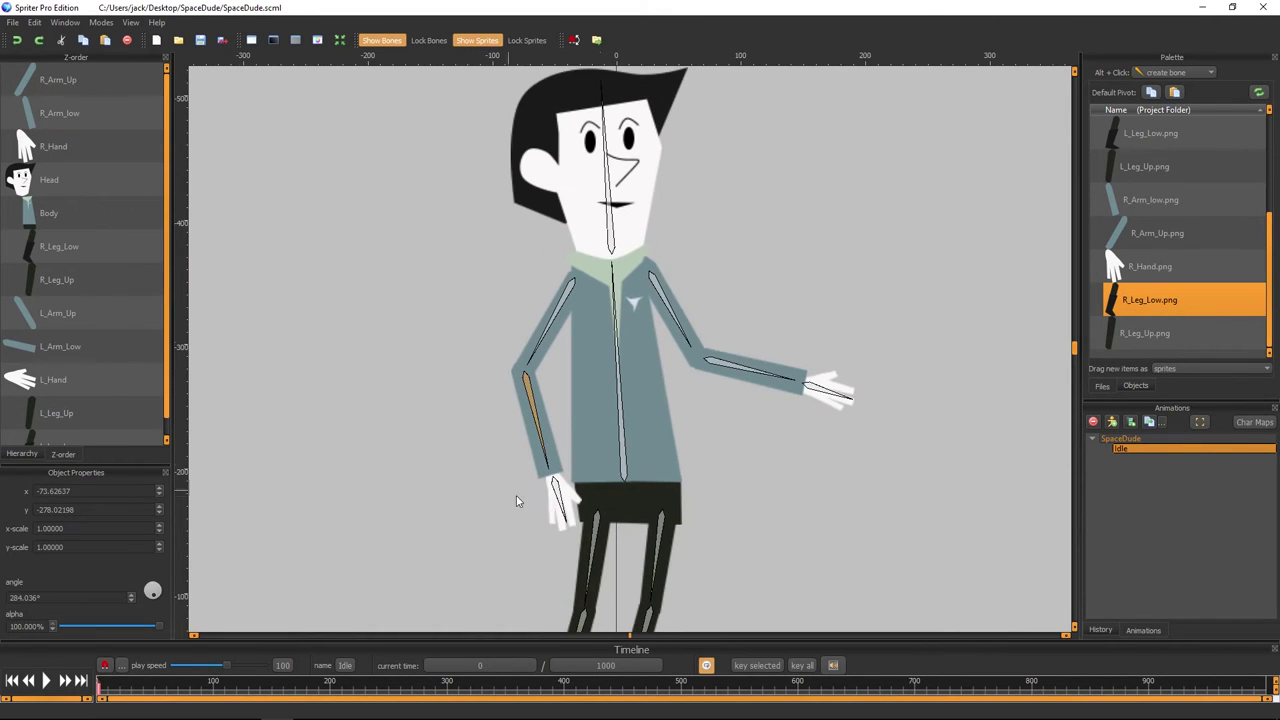
left_click(568, 503)
scroll(823, 500, "down", 2)
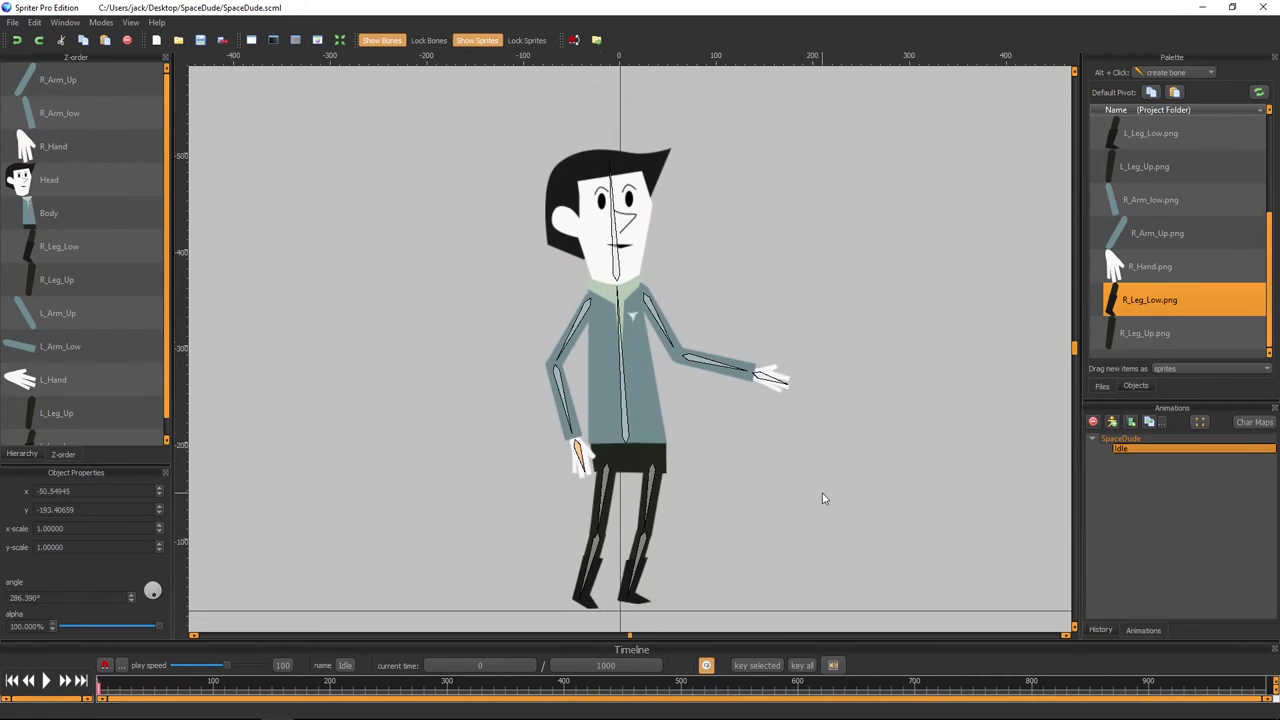
- Check the leg bones, centre the whole character in view, and save SpaceDude.scml
left_click(662, 505)
left_click(678, 510)
scroll(806, 309, "up", 2)
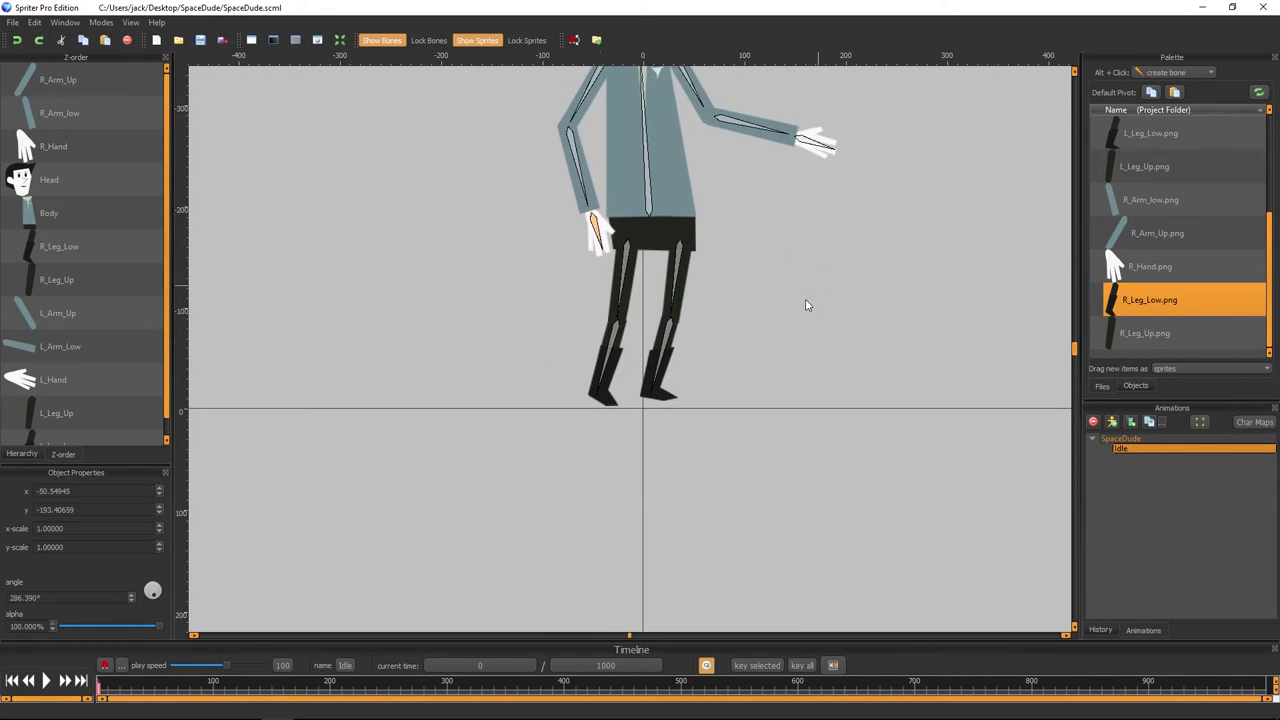
scroll(773, 356, "up", 1)
scroll(821, 241, "down", 2)
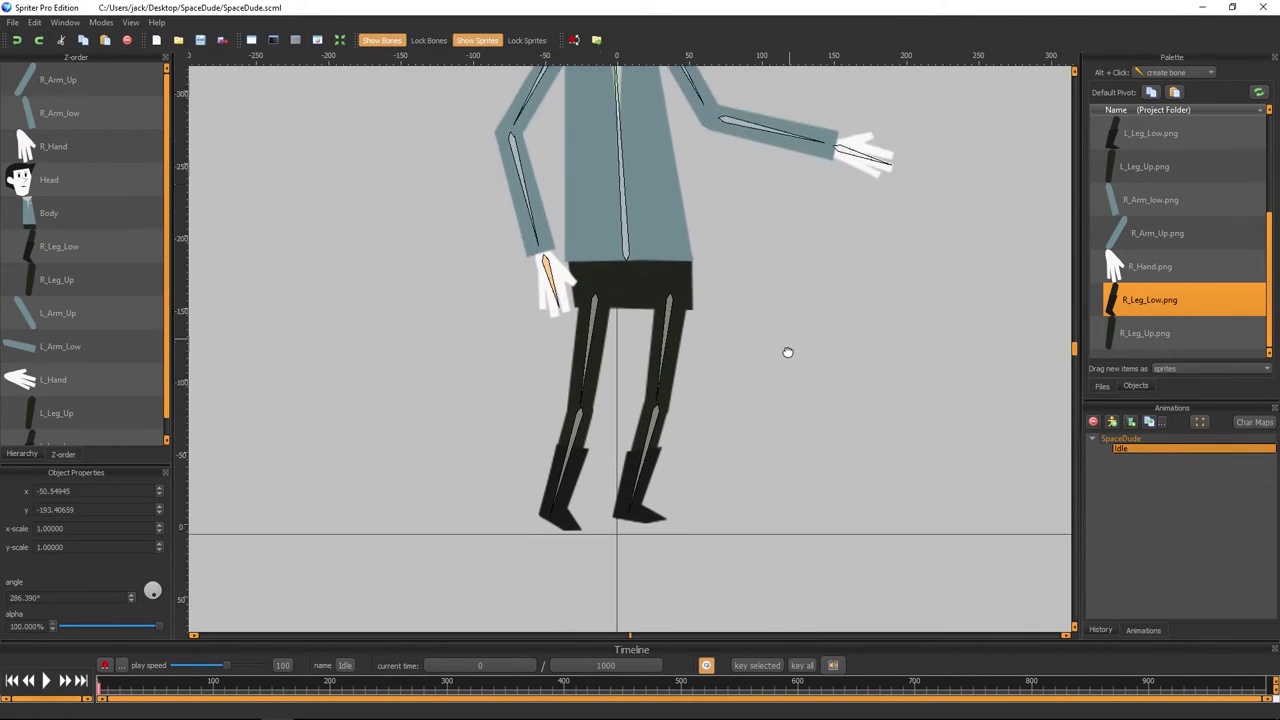
scroll(786, 309, "up", 2)
left_click_drag(901, 349, 817, 380)
scroll(820, 346, "up", 1)
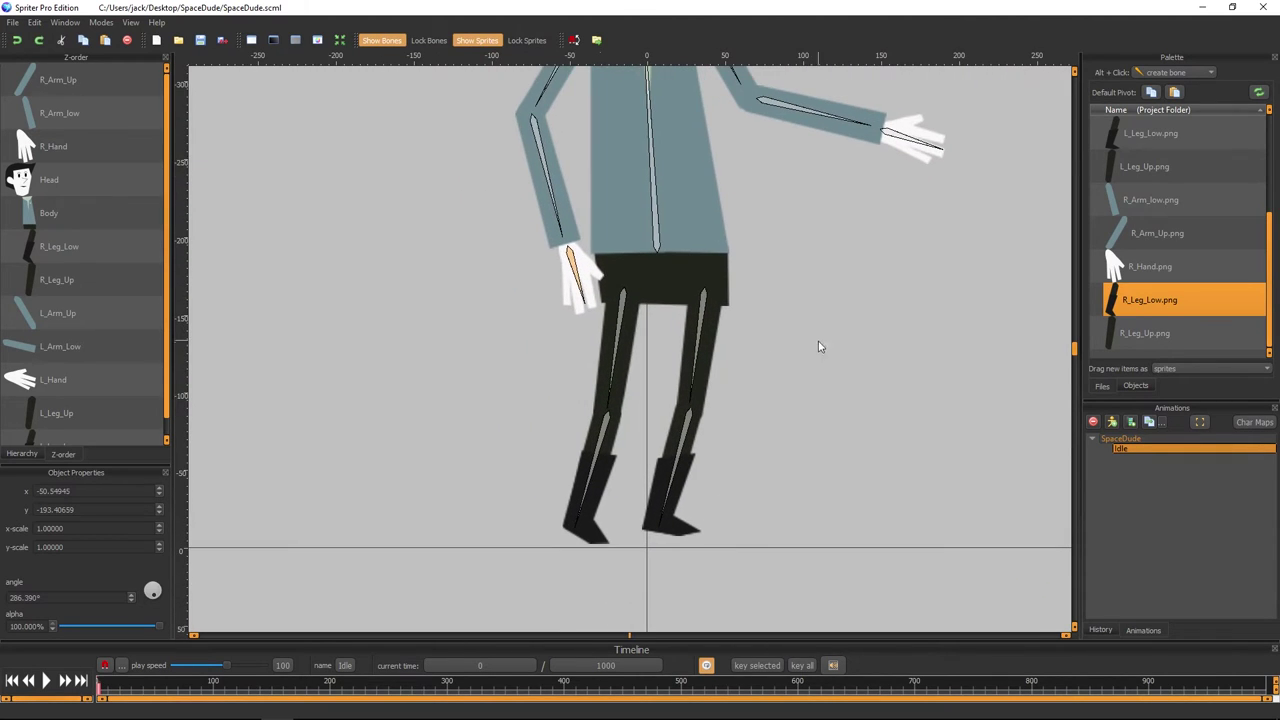
left_click(616, 340)
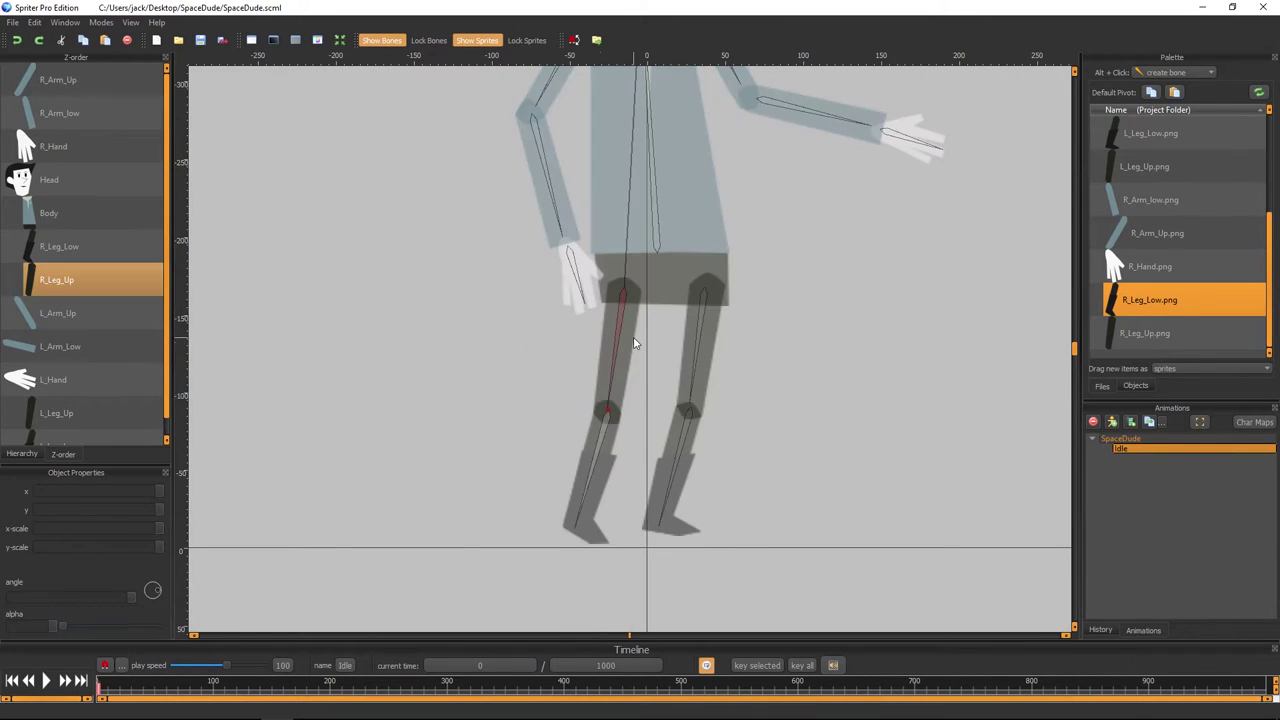
left_click(597, 434)
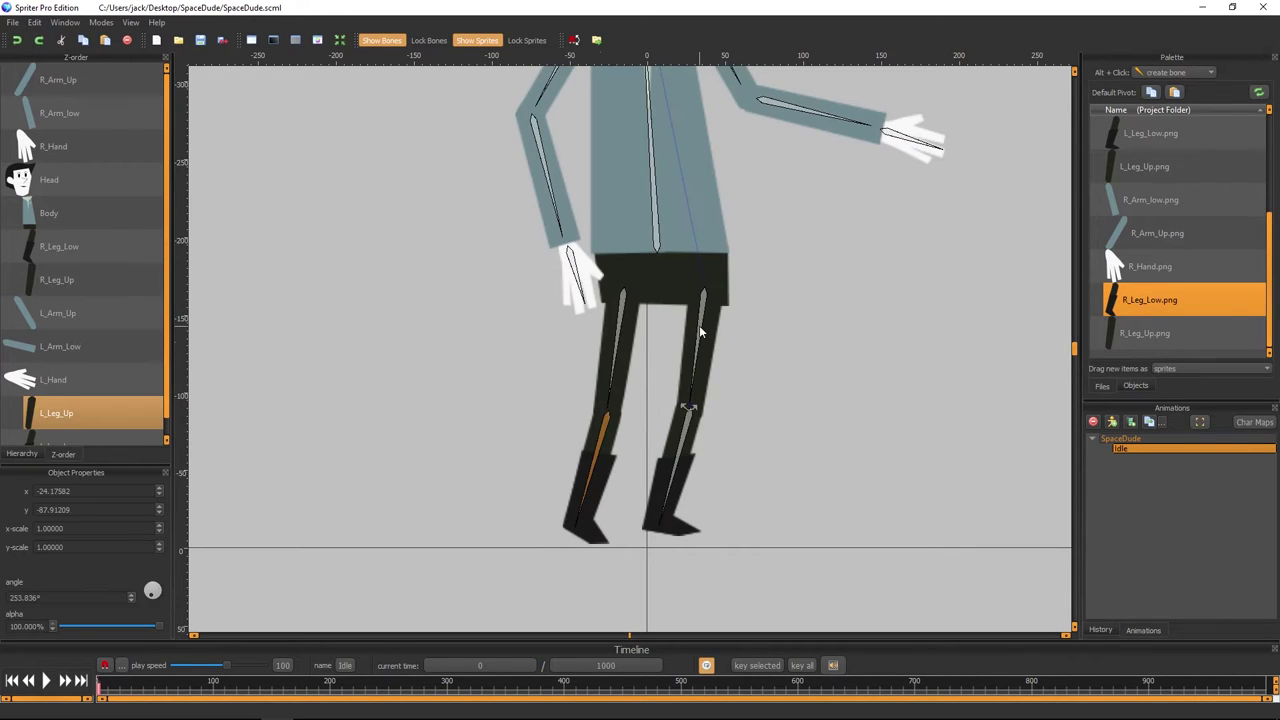
left_click(684, 446)
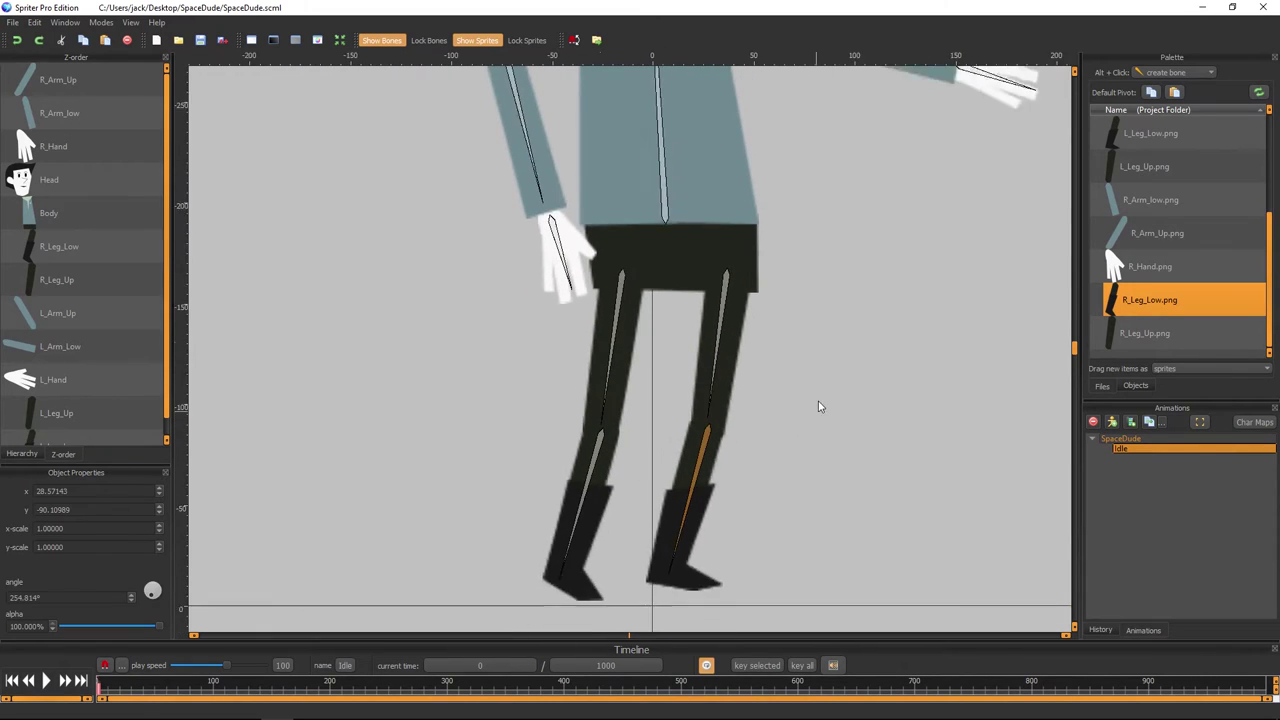
scroll(884, 277, "down", 3)
left_click_drag(895, 302, 889, 372)
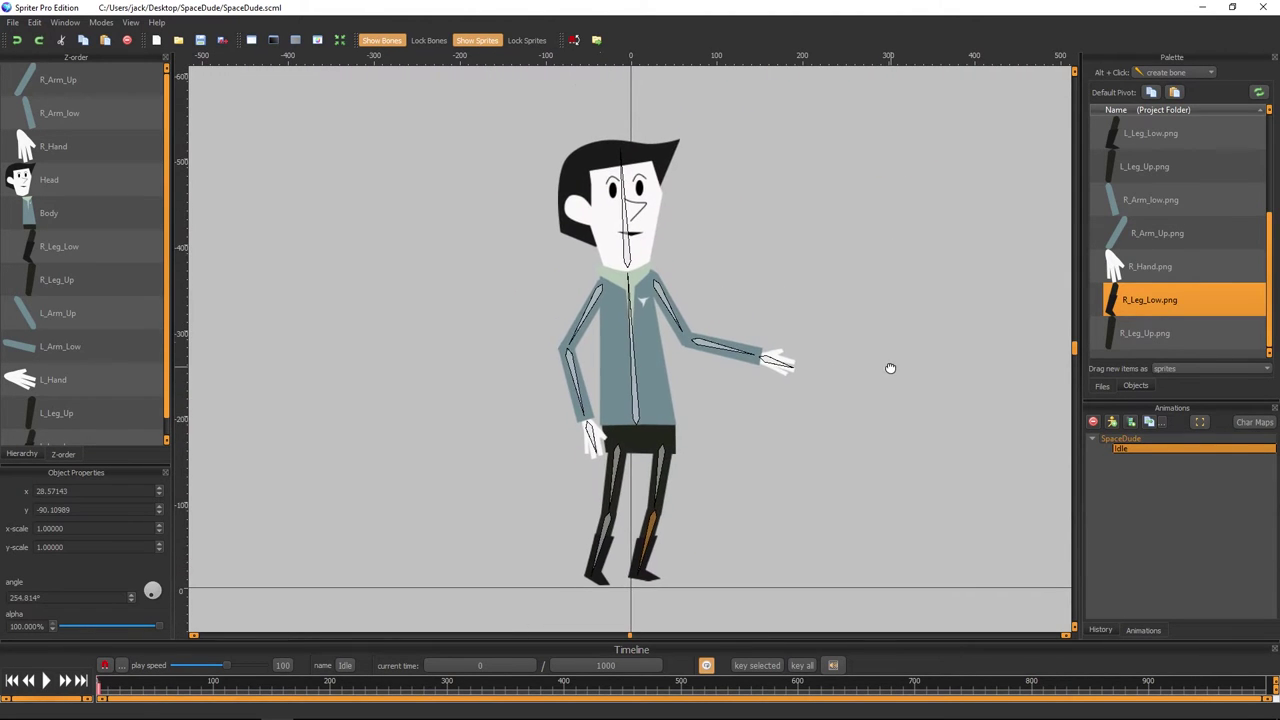
left_click(13, 23)
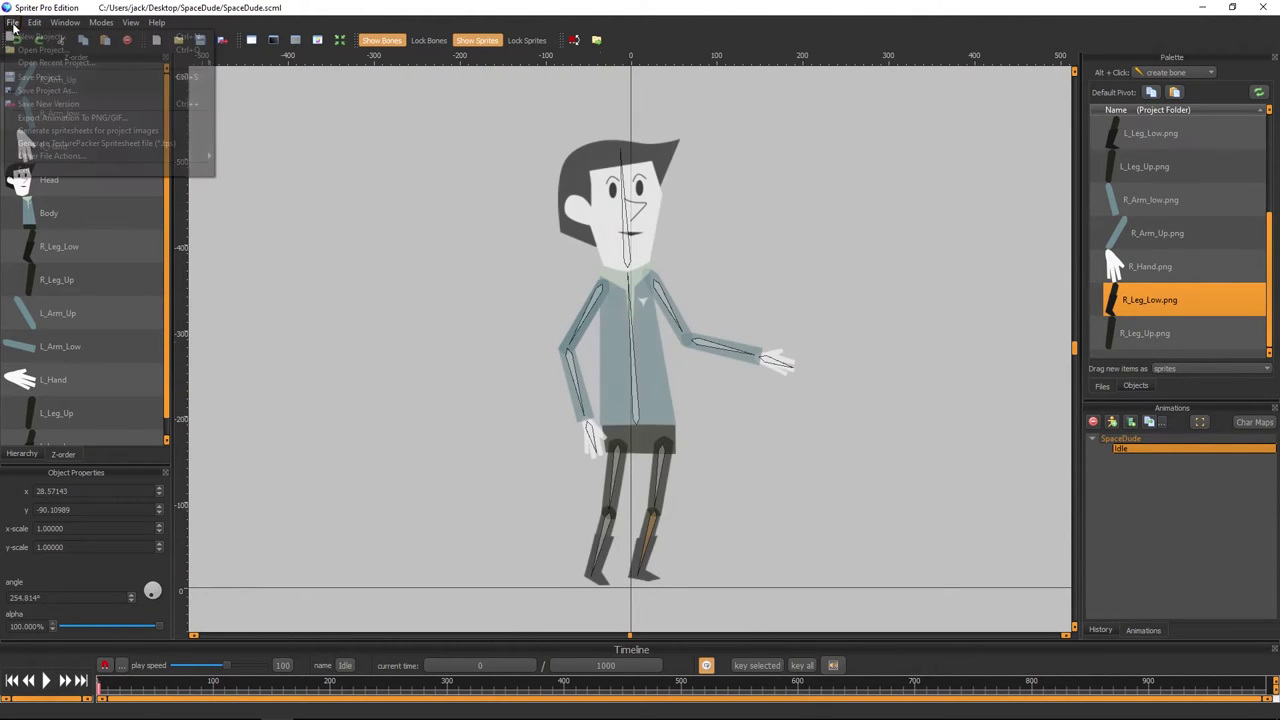
left_click(69, 77)
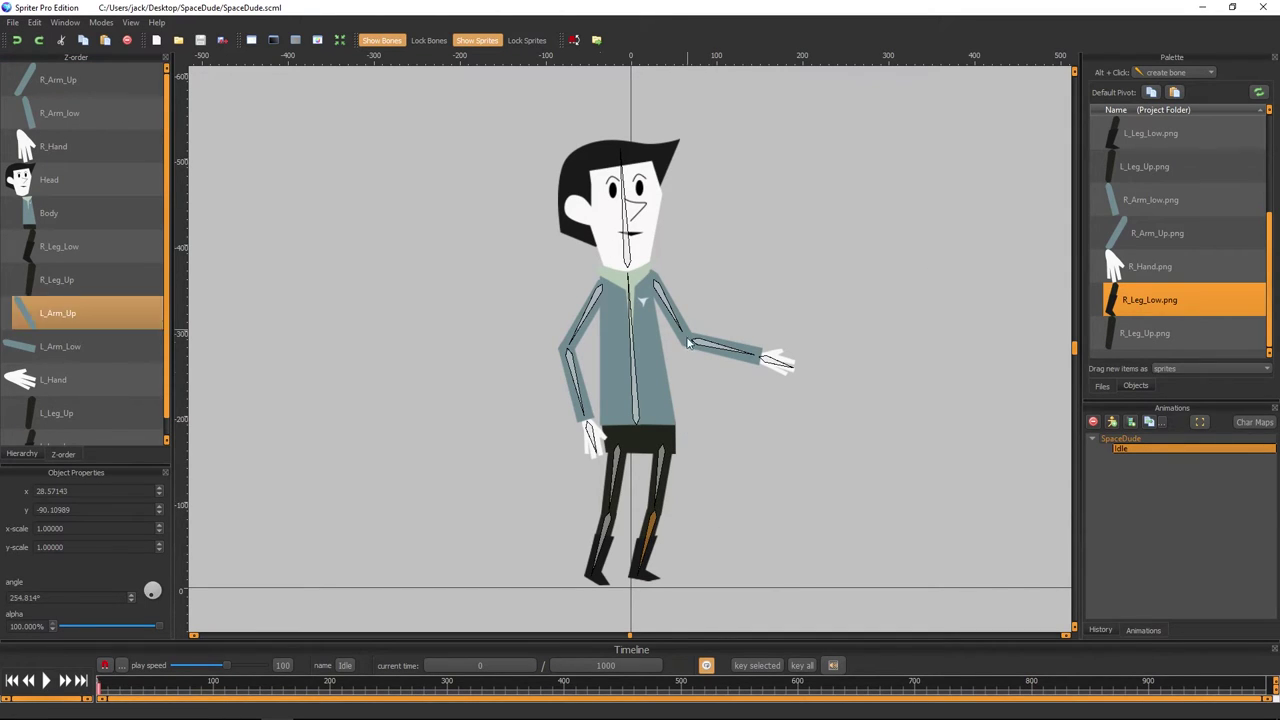
left_click_drag(684, 332, 707, 304)
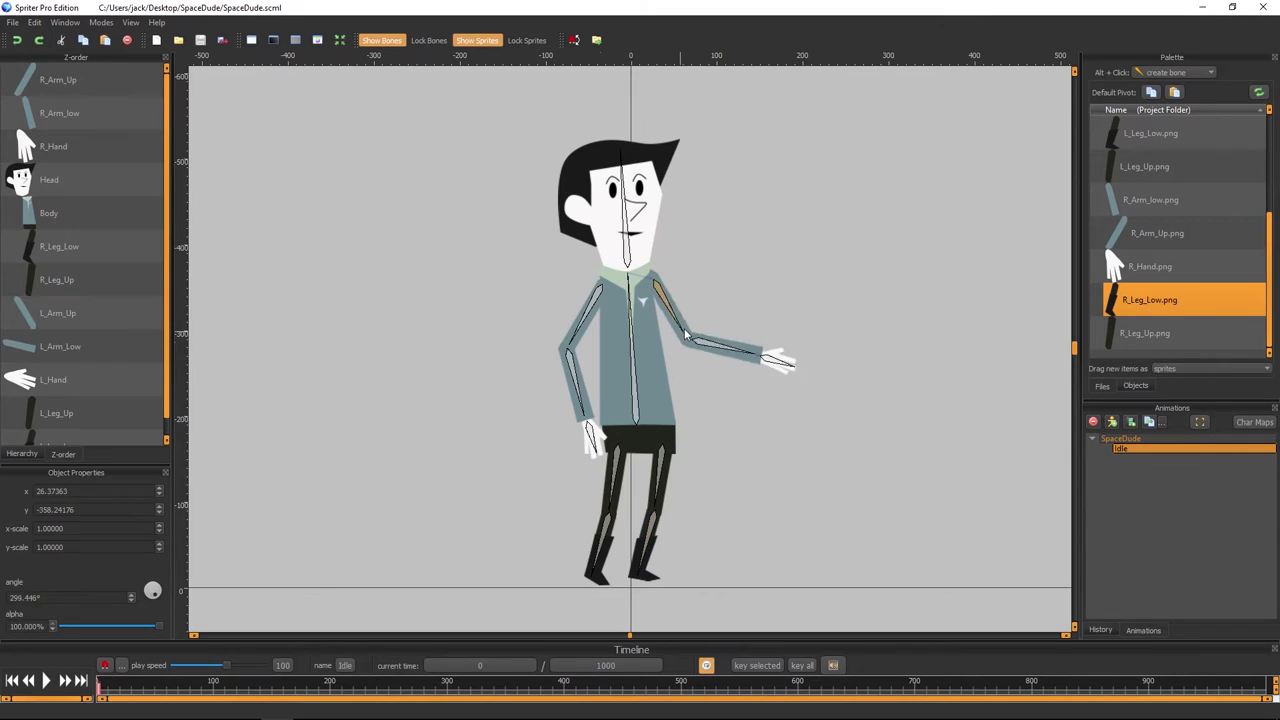
left_click_drag(780, 272, 767, 218)
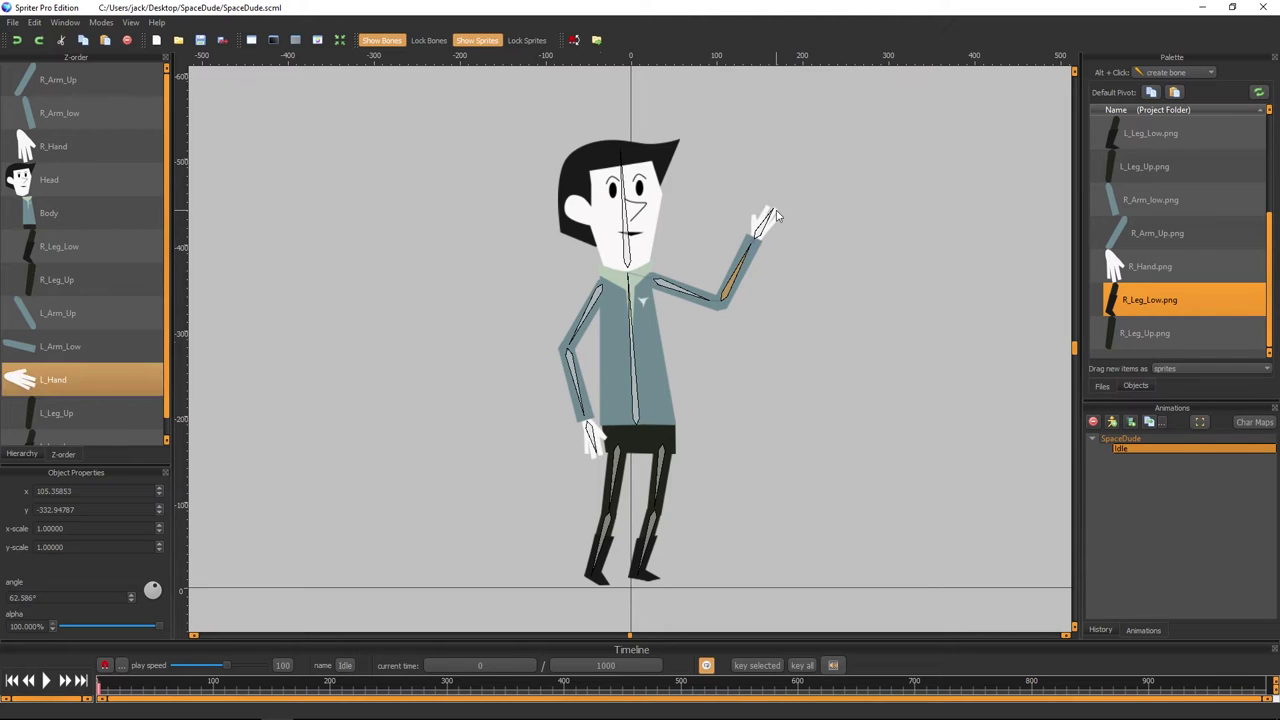
left_click_drag(778, 216, 775, 232)
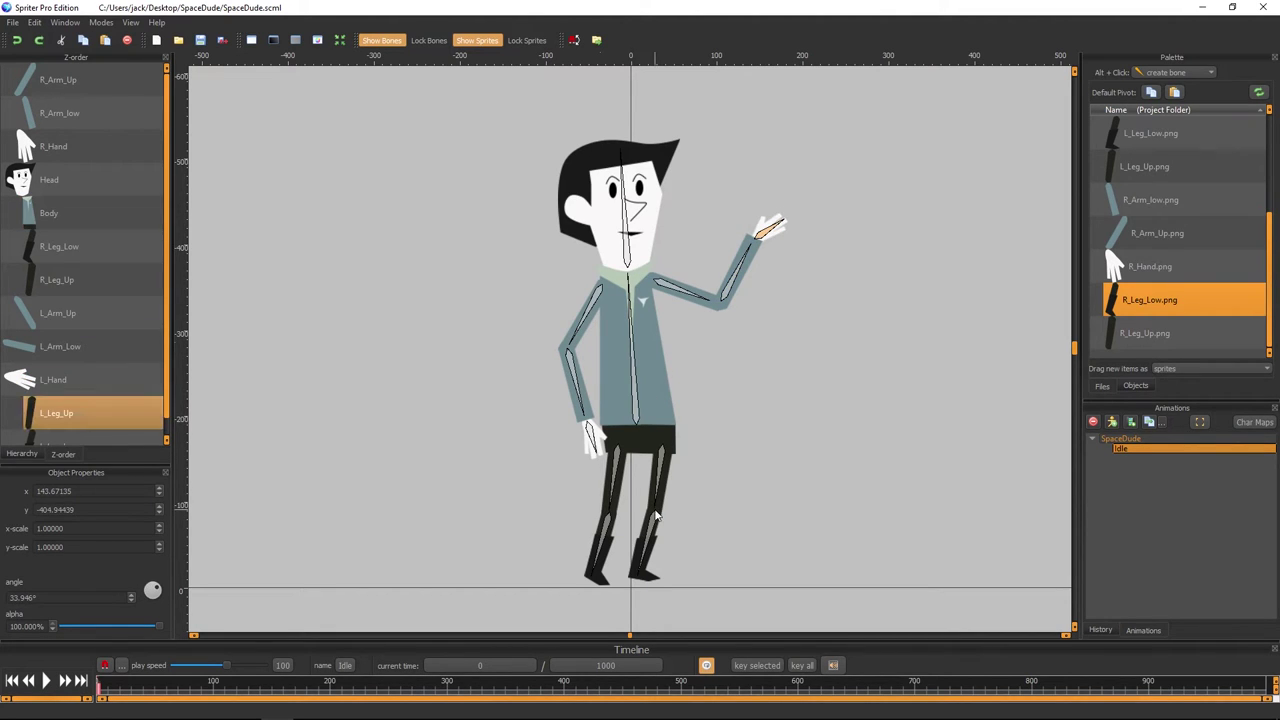
left_click_drag(656, 515, 702, 490)
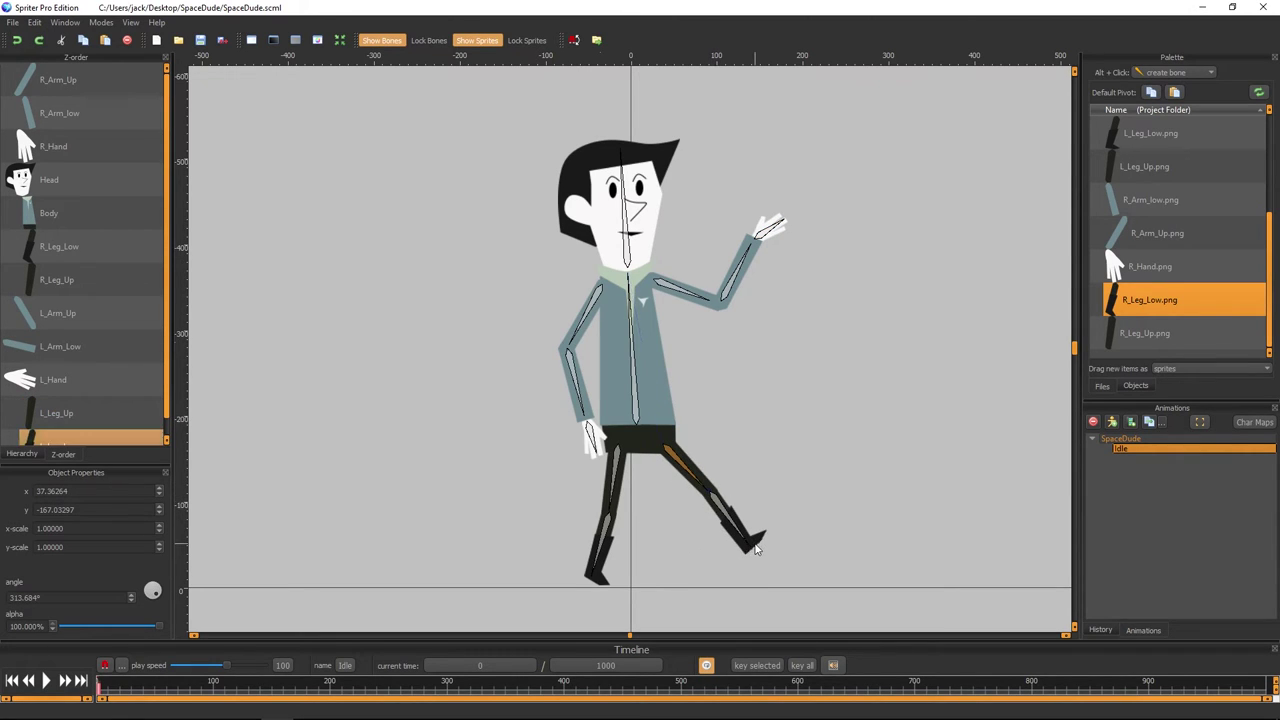
left_click_drag(755, 548, 643, 571)
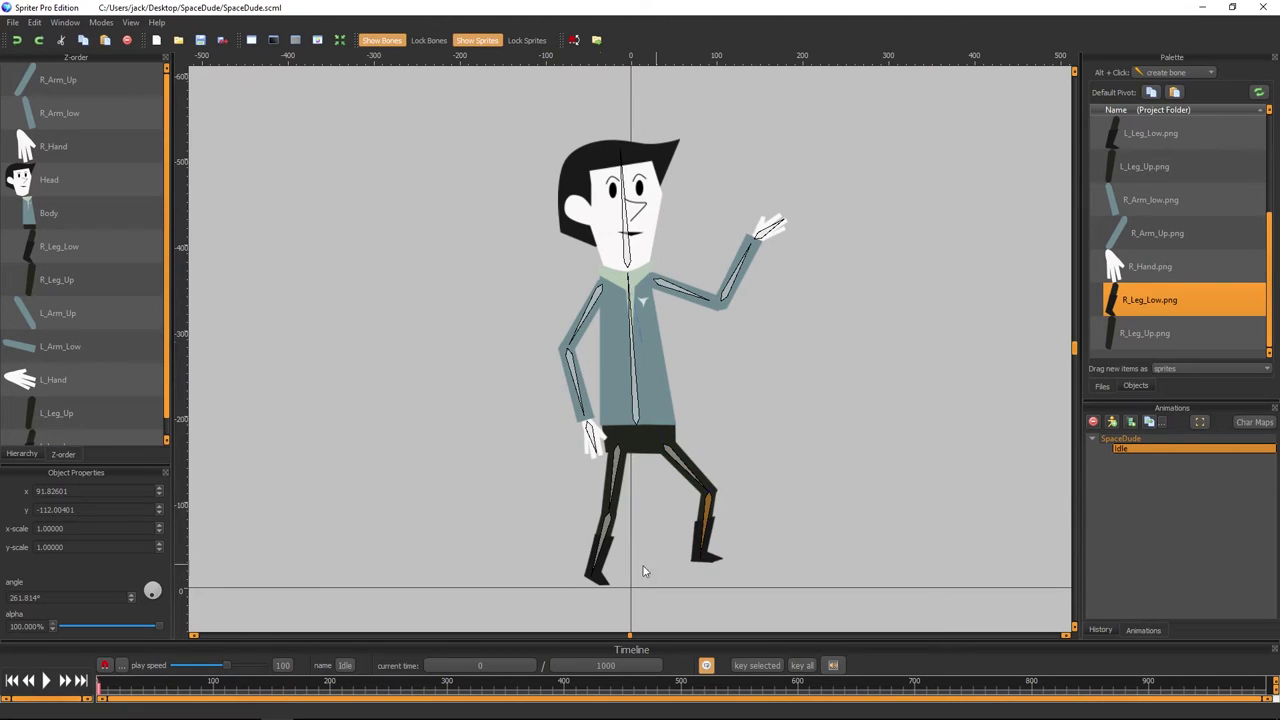
left_click_drag(605, 512, 583, 503)
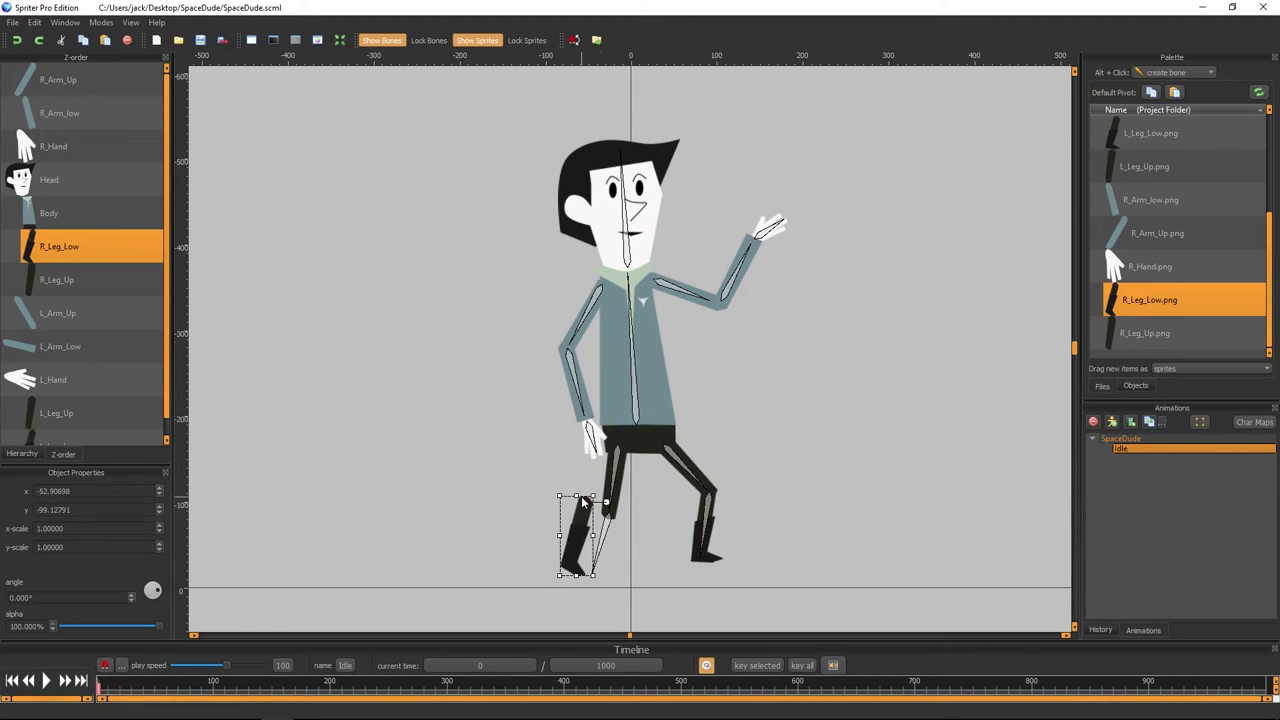
key("ctrl+z")
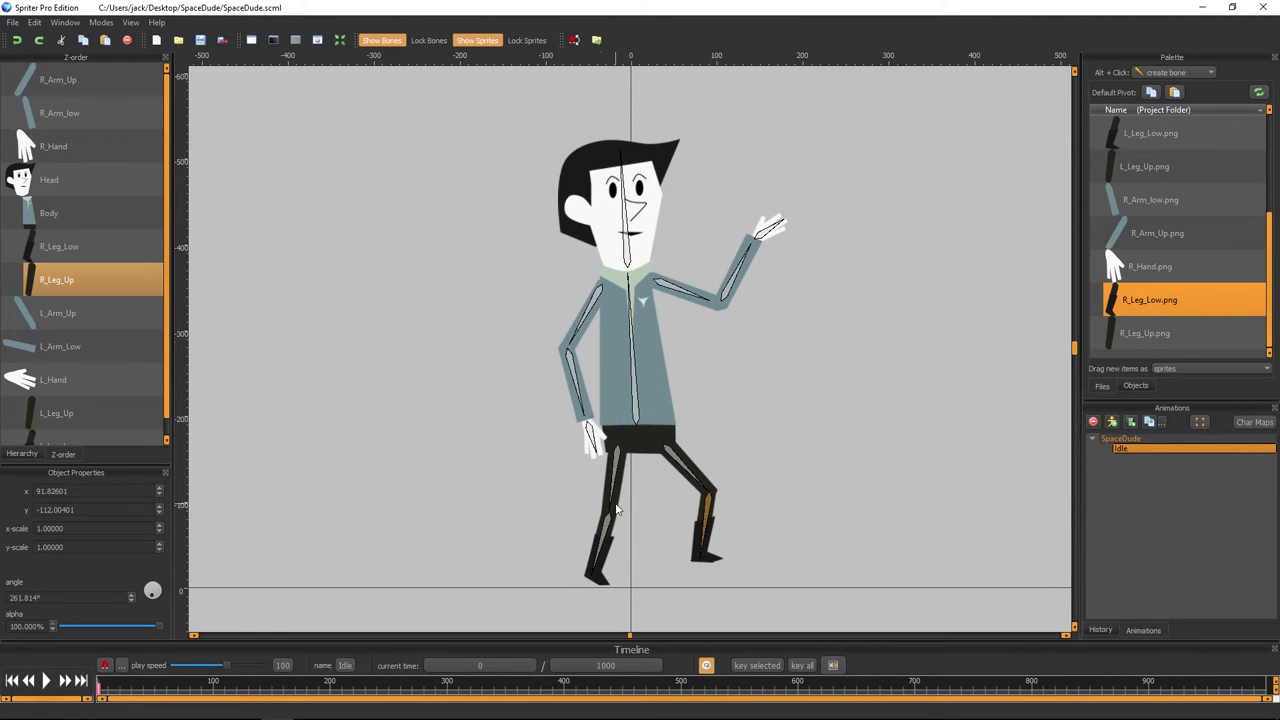
left_click_drag(606, 509, 512, 506)
left_click(867, 419)
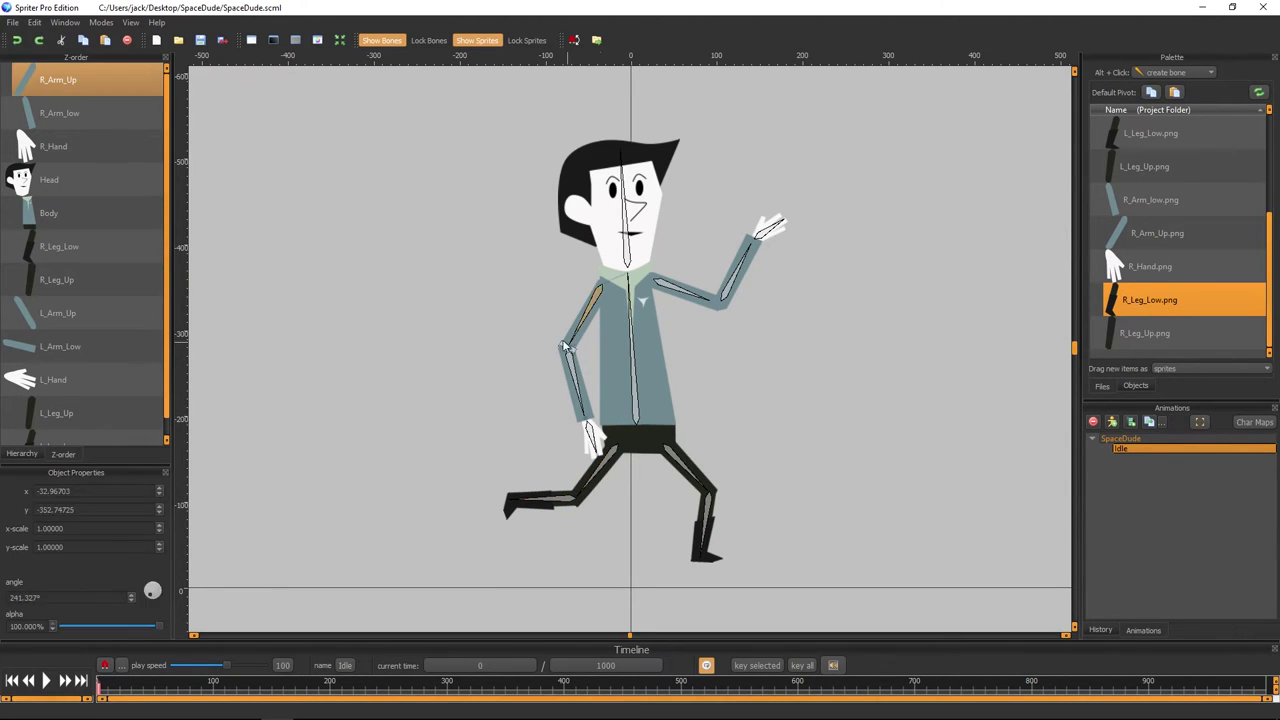
mouse_move(572, 350)
left_mouse_down()
mouse_move(520, 335)
mouse_move(551, 383)
mouse_move(522, 421)
left_mouse_up()
left_click(546, 410)
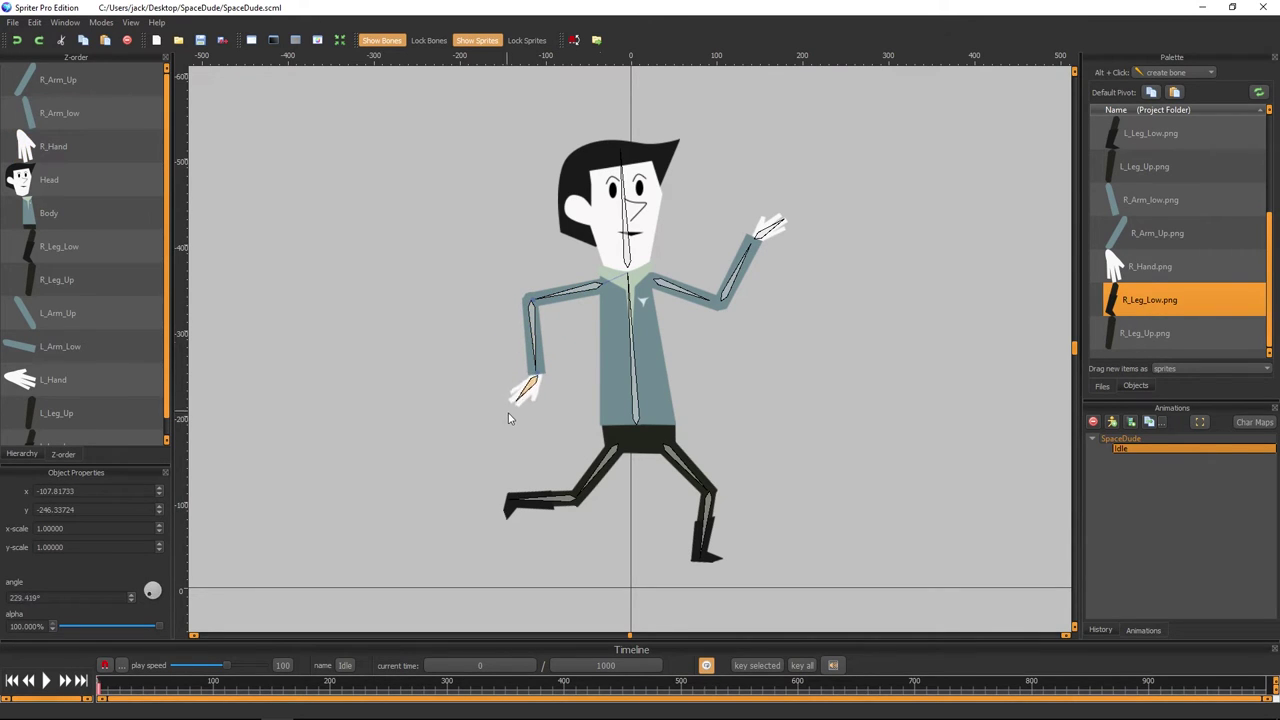
left_click(643, 187)
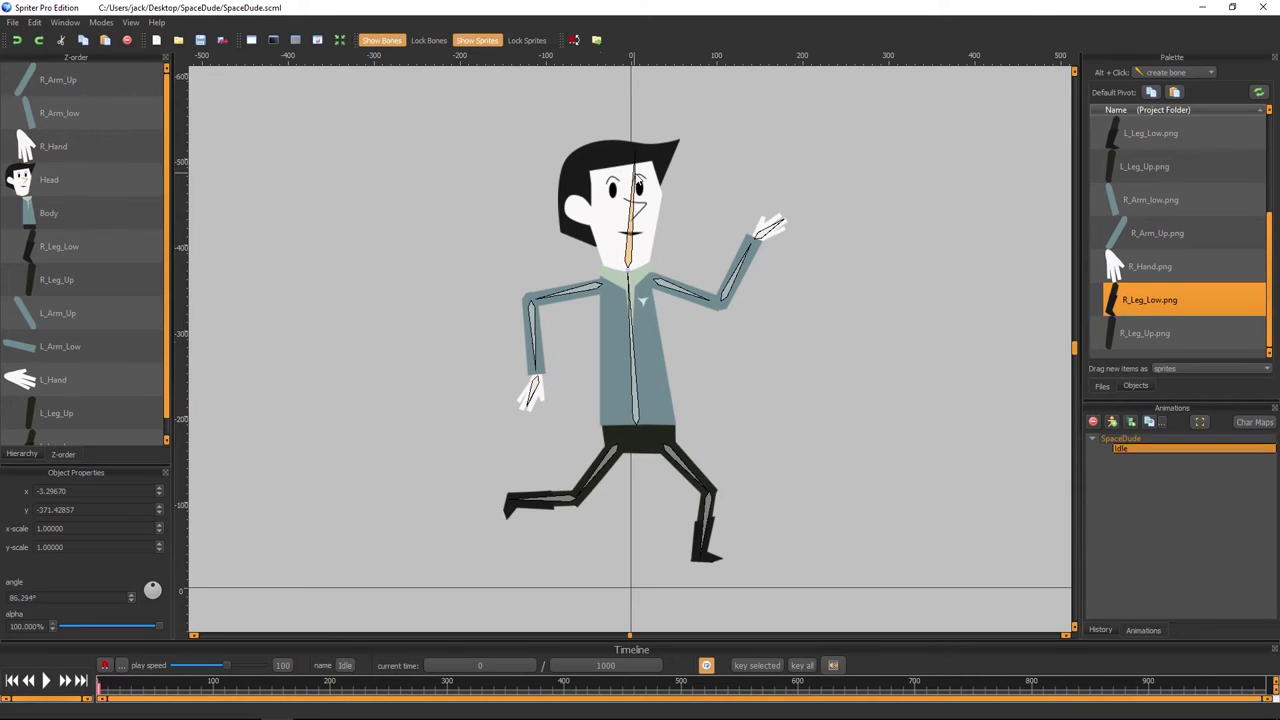
left_click_drag(645, 185, 617, 200)
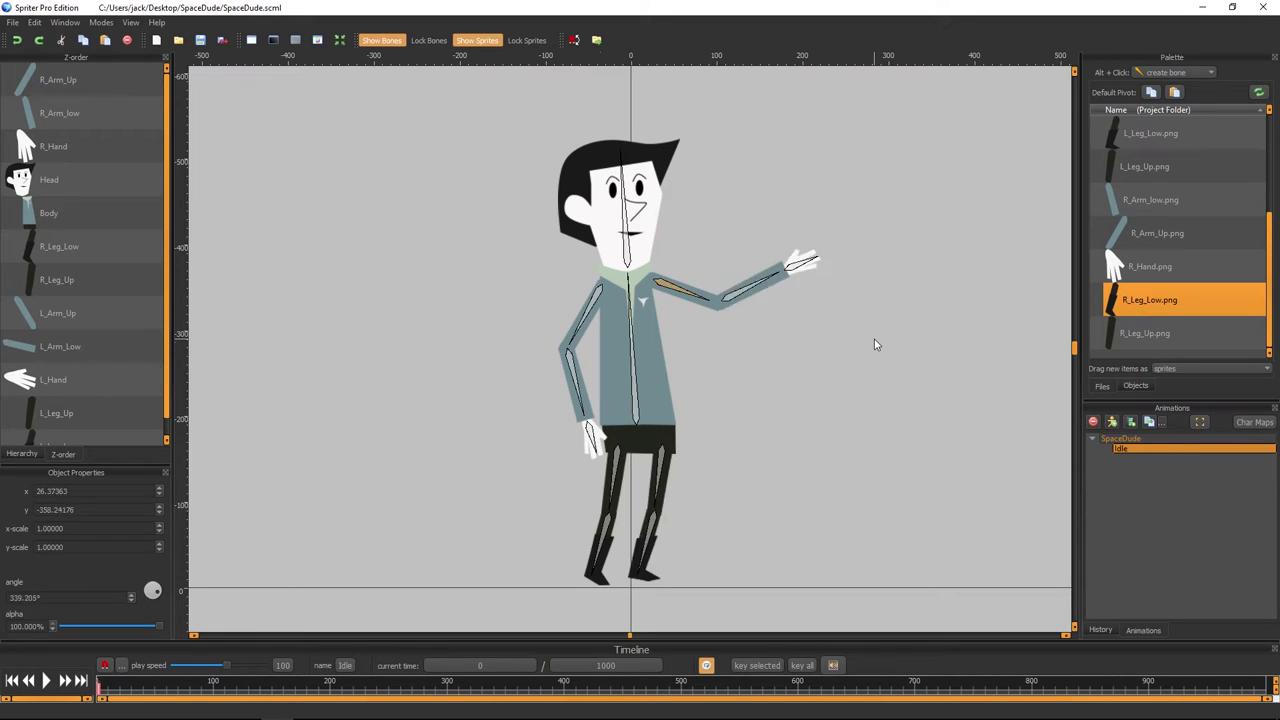
left_click(652, 207)
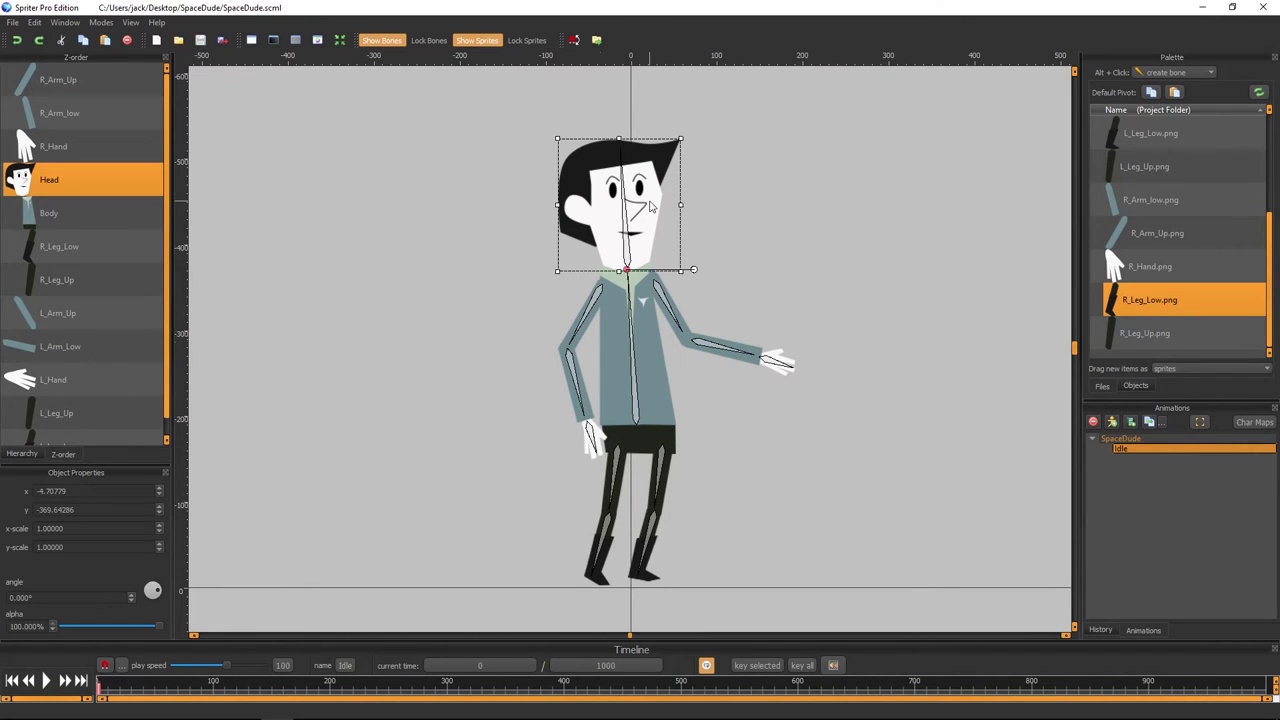
left_click(627, 253)
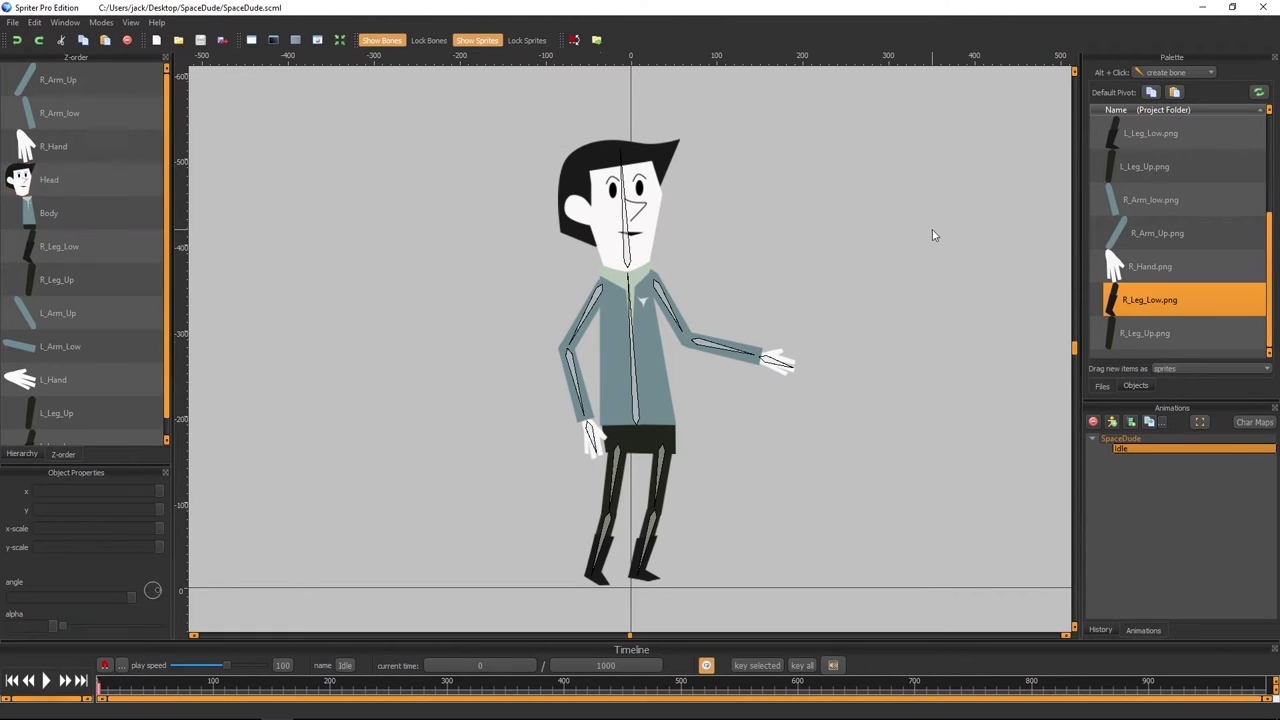
left_click(627, 253)
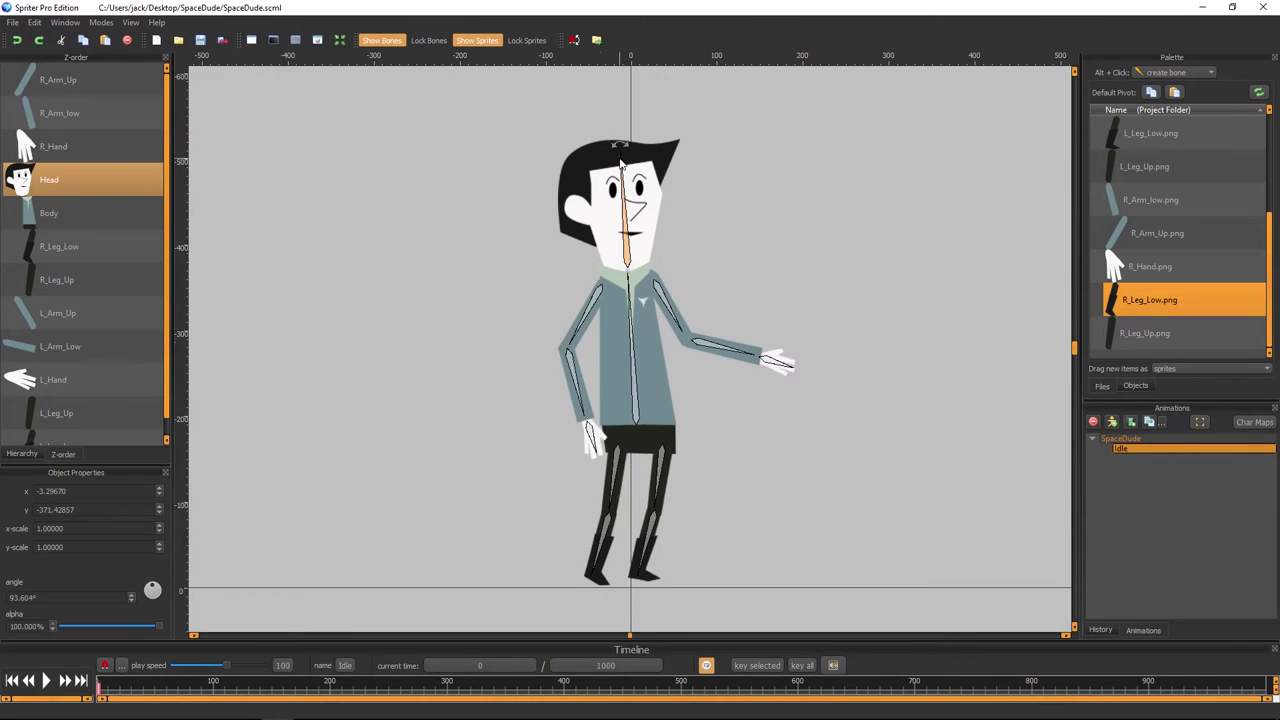
mouse_move(627, 157)
left_mouse_down()
mouse_move(661, 200)
mouse_move(622, 232)
left_mouse_up()
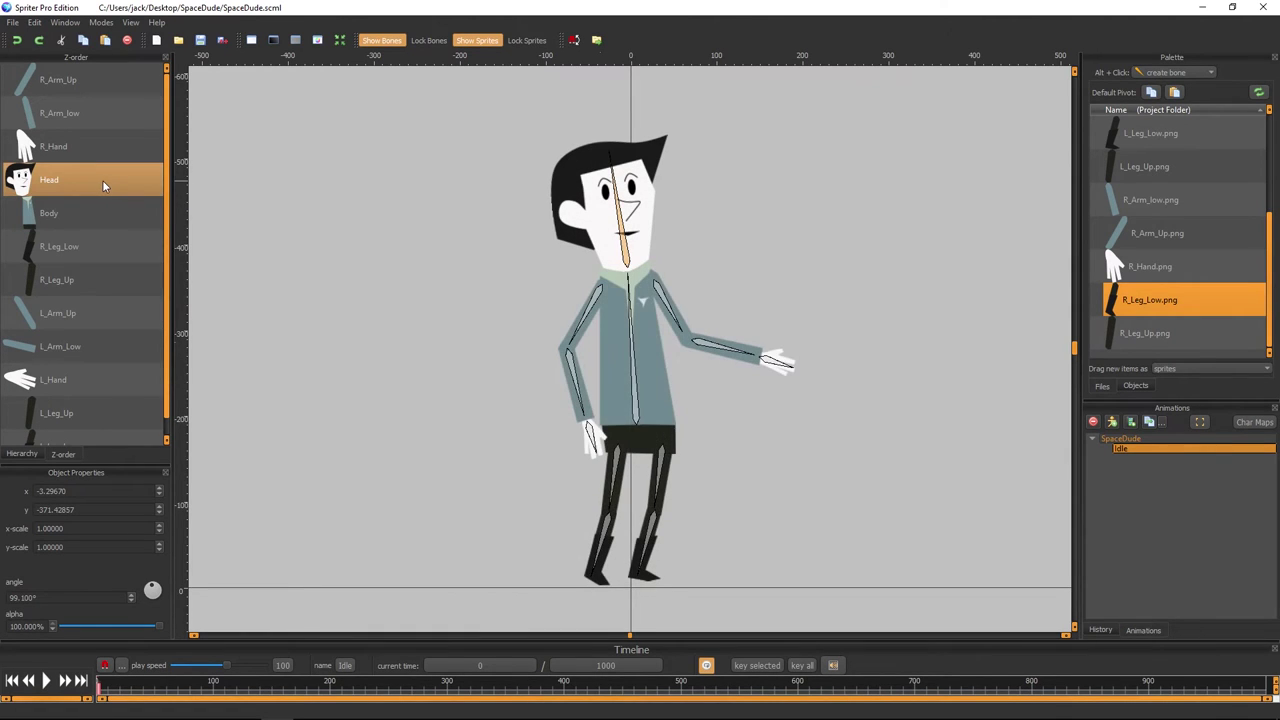
scroll(102, 180, "down", 1)
scroll(102, 180, "up", 1)
left_click_drag(75, 186, 73, 223)
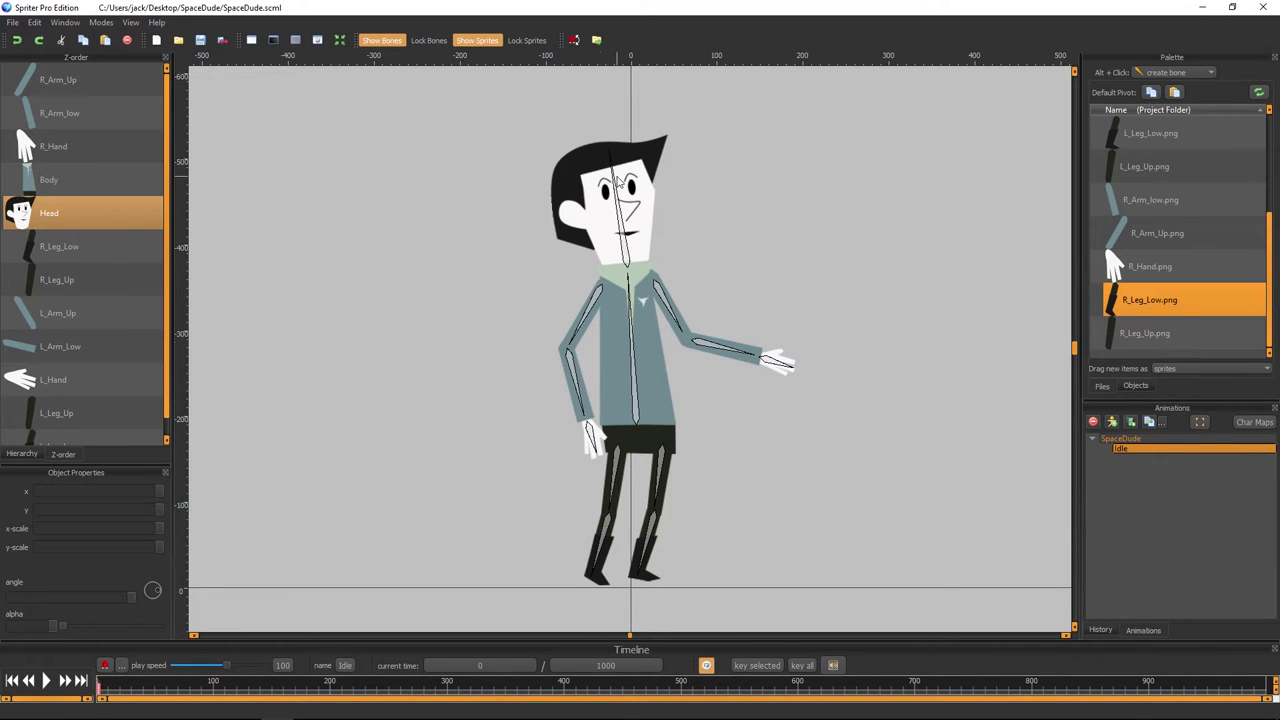
mouse_move(620, 182)
left_mouse_down()
mouse_move(654, 196)
mouse_move(648, 230)
mouse_move(613, 237)
left_mouse_up()
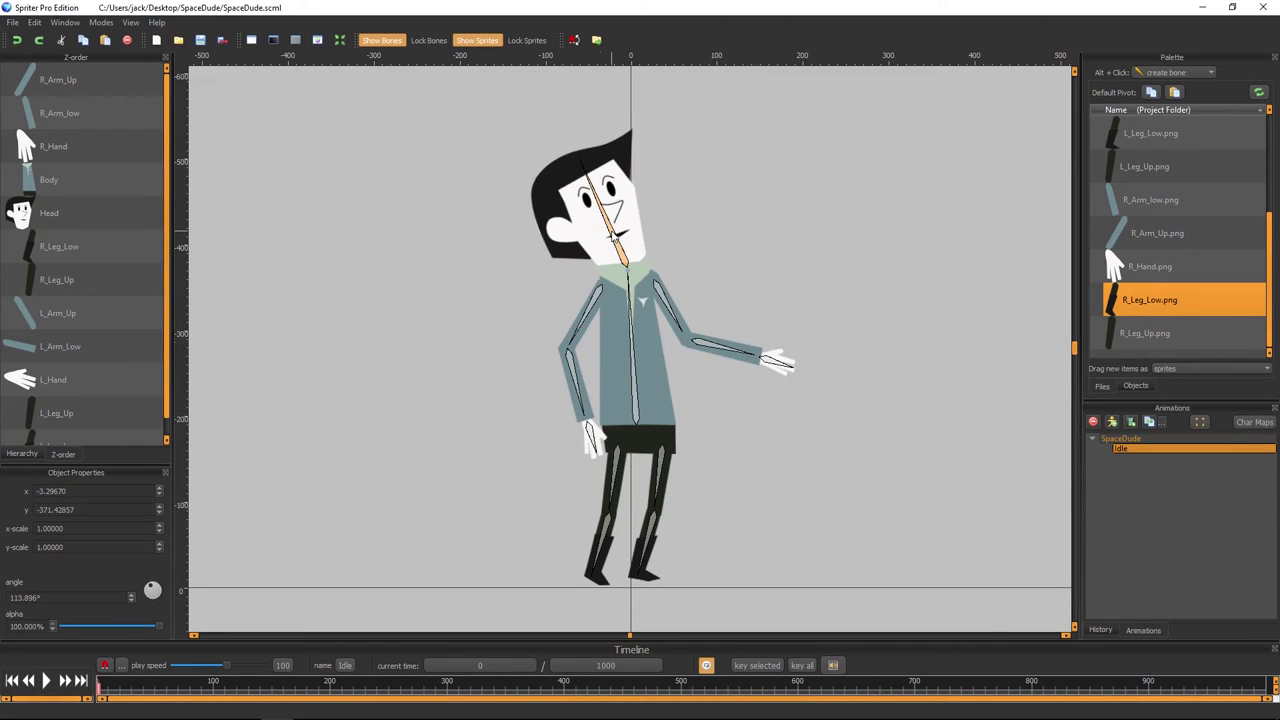
left_click(49, 213)
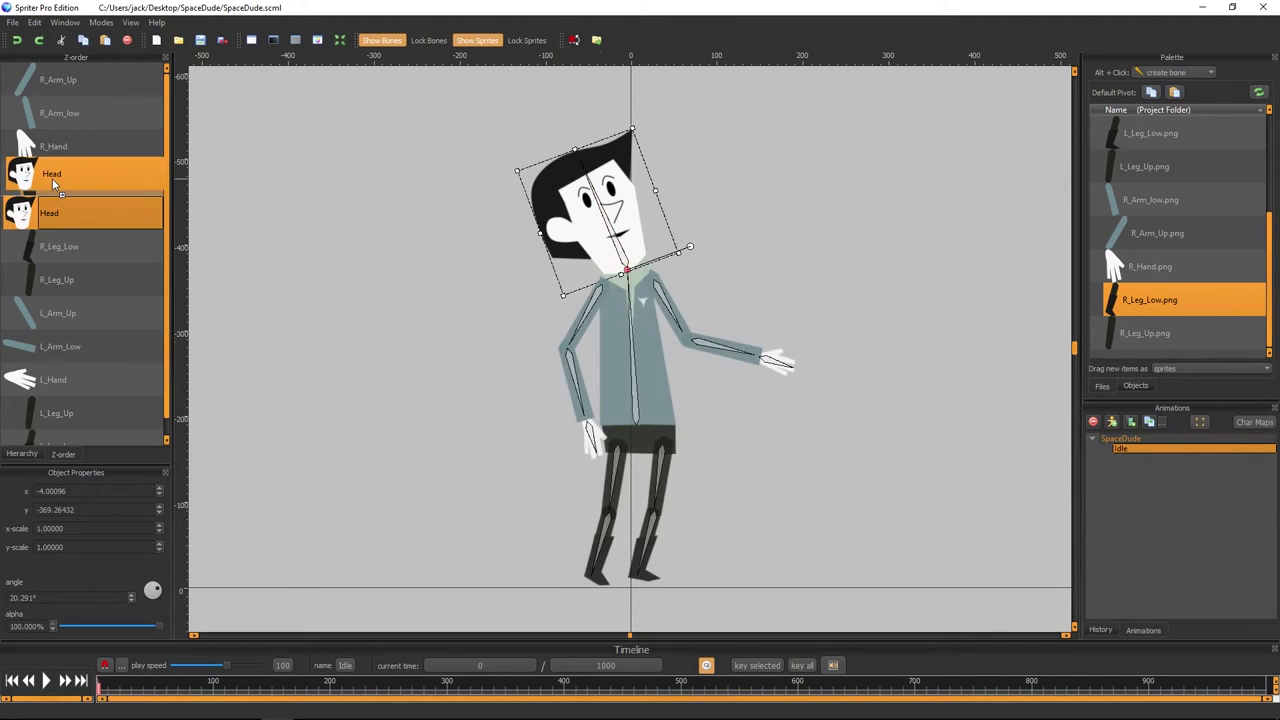
left_click_drag(49, 213, 49, 180)
left_click(415, 311)
key("ctrl+z")
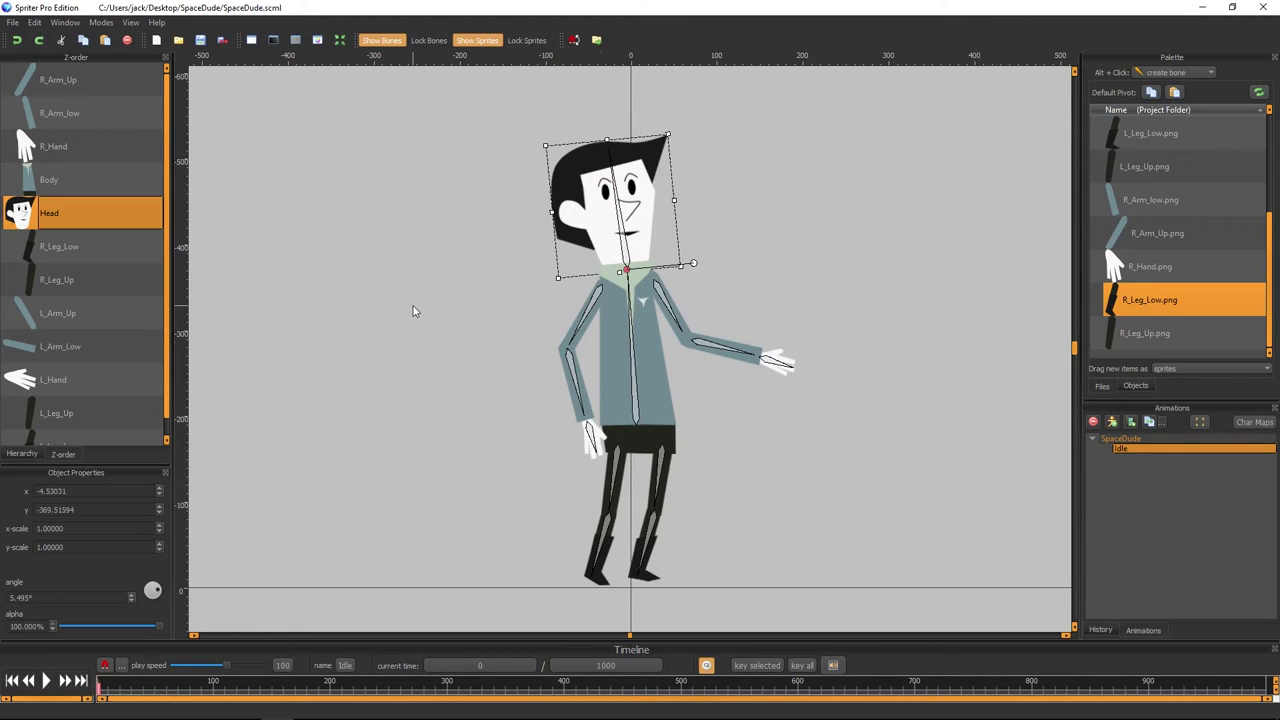
key("ctrl+y")
key("ctrl+y")
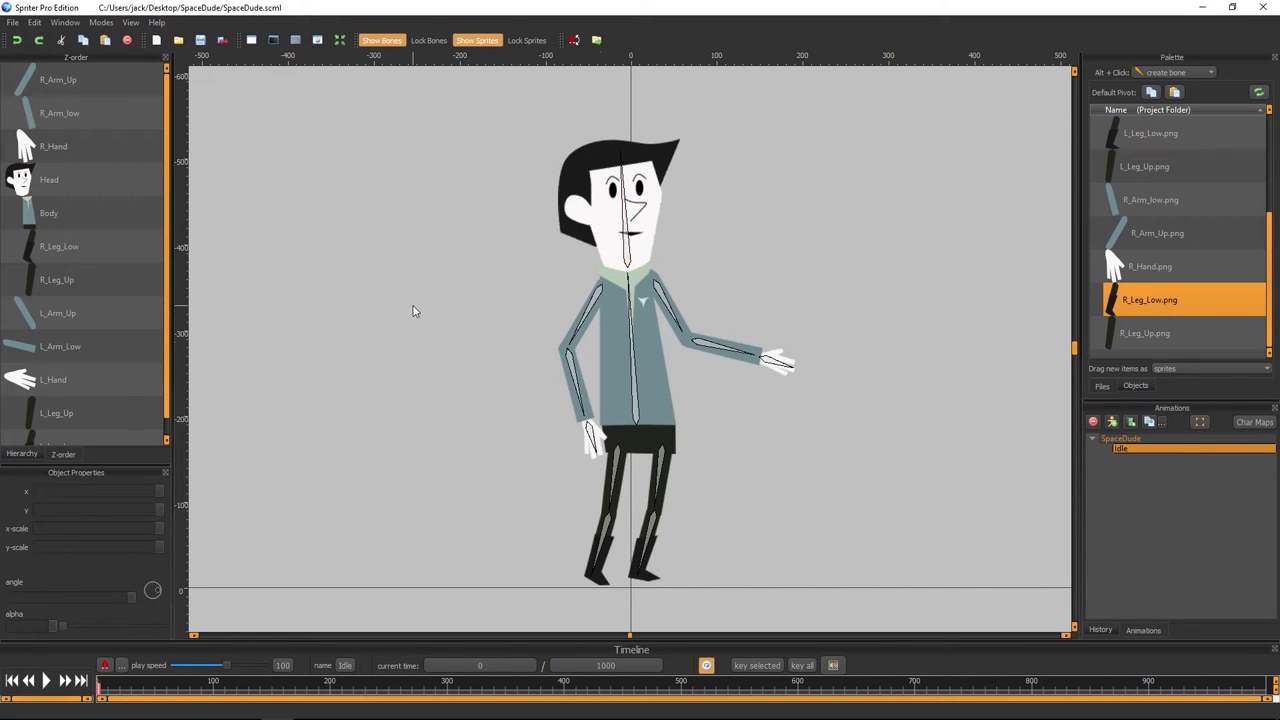
mouse_move(623, 184)
left_mouse_down()
mouse_move(660, 206)
mouse_move(599, 222)
mouse_move(629, 247)
left_mouse_up()
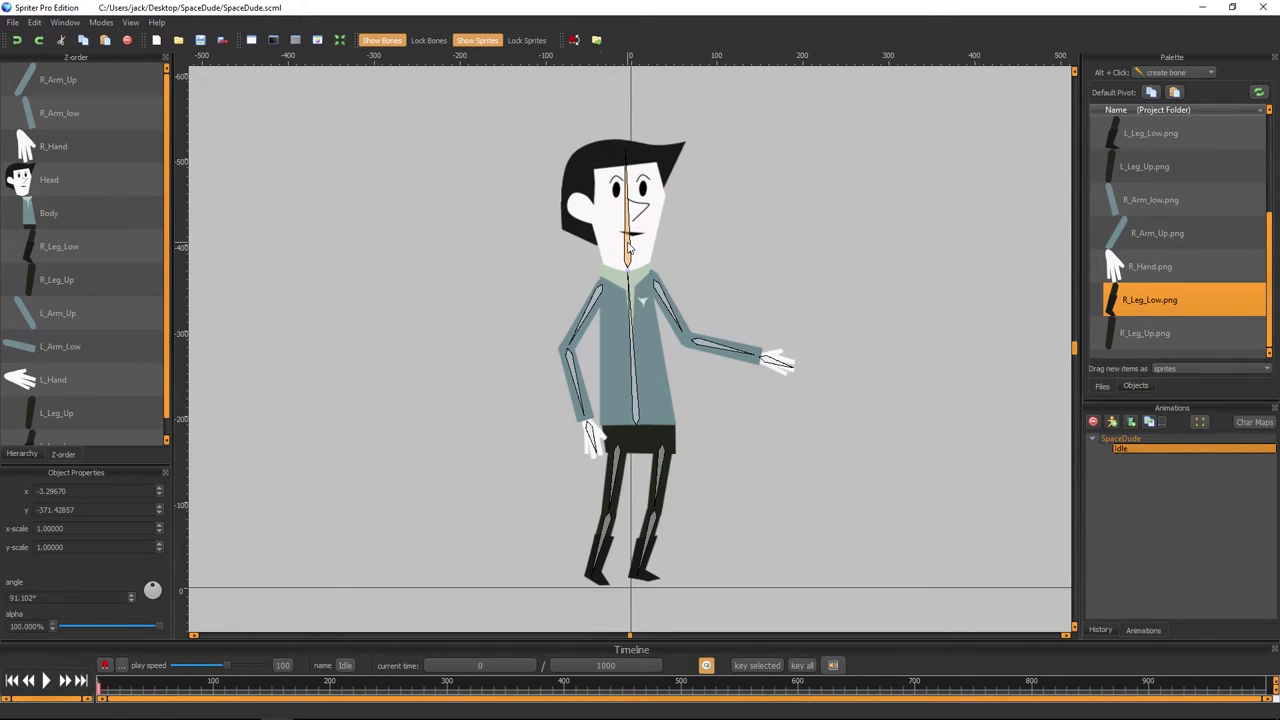
left_click(628, 268)
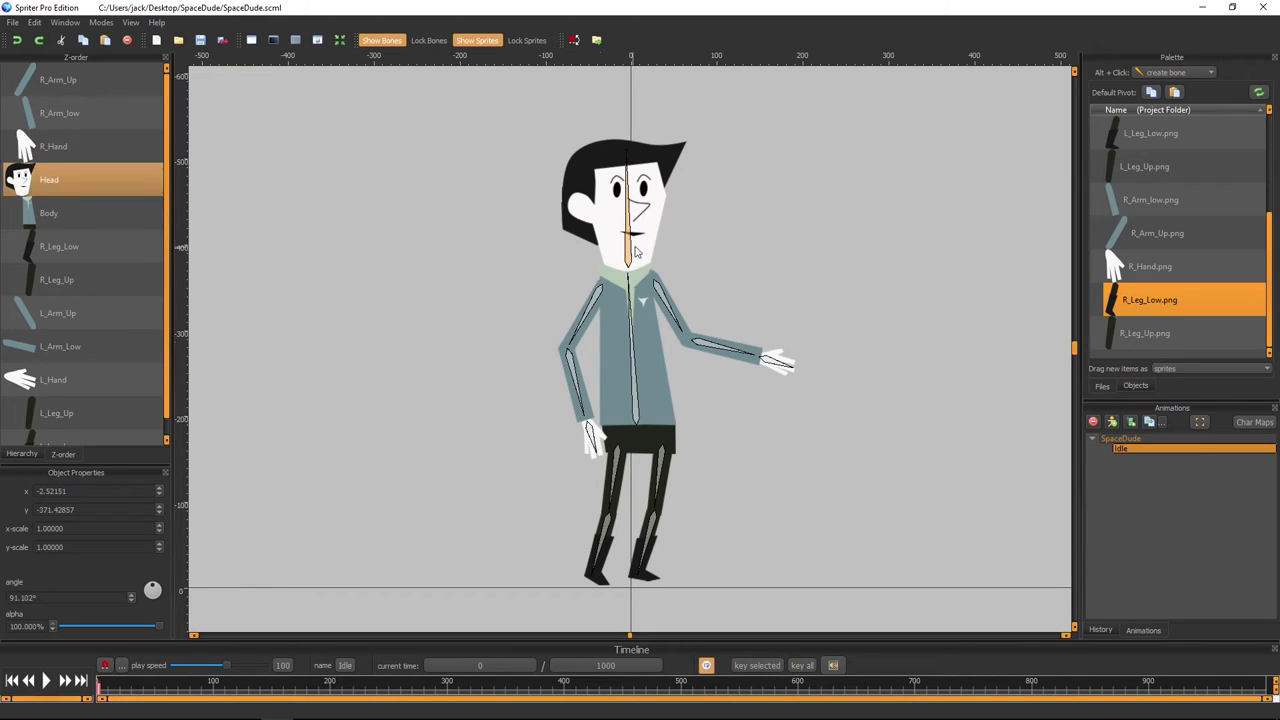
left_click(697, 240)
left_click(630, 258)
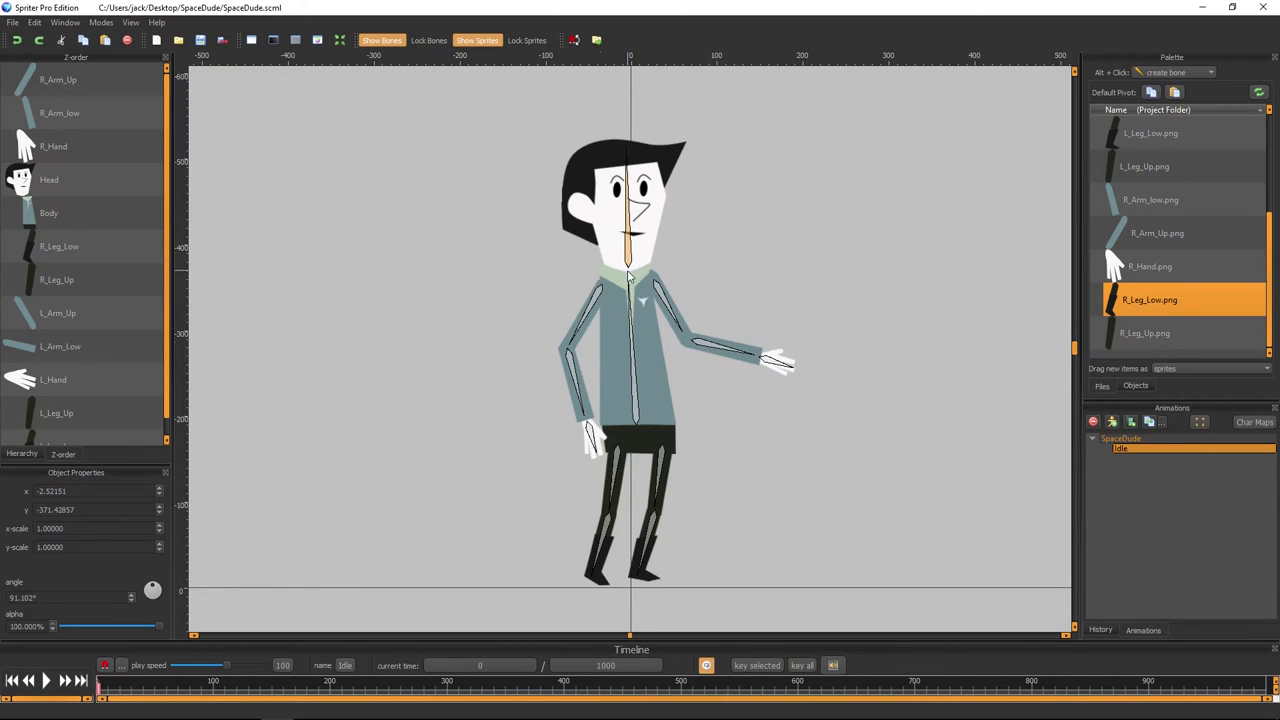
left_click(822, 179)
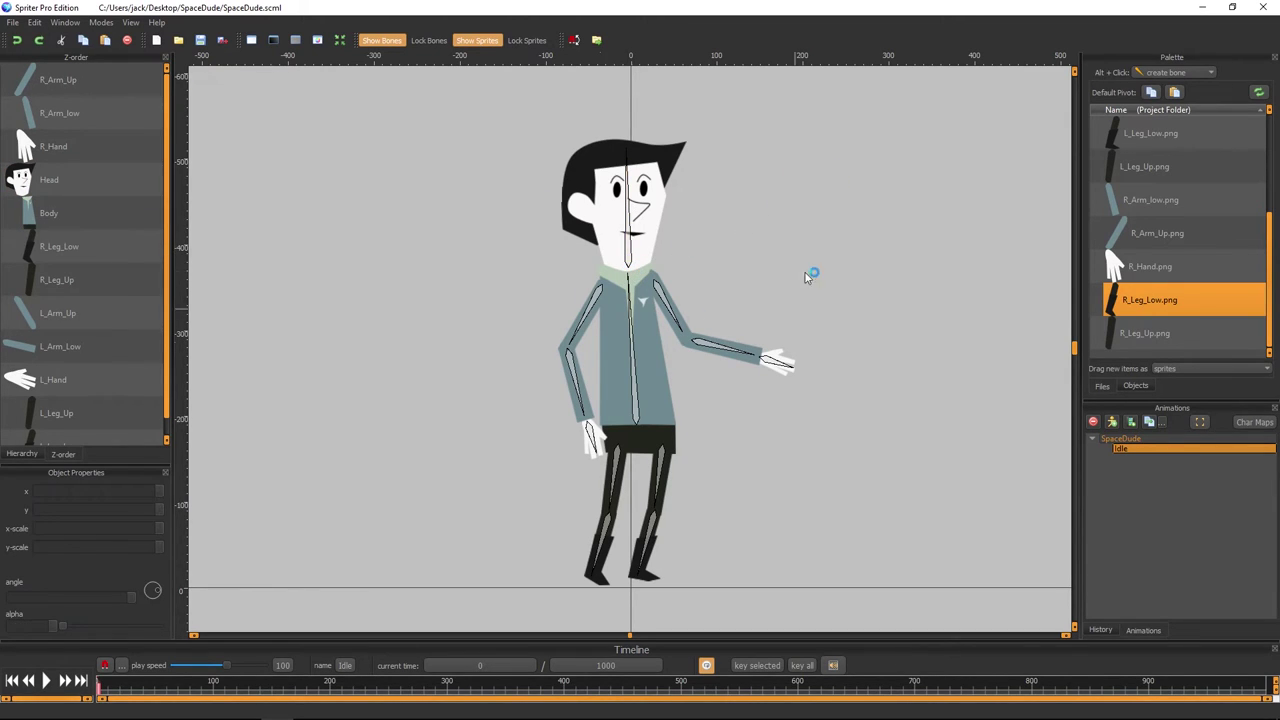
left_click(630, 262)
left_click_drag(630, 262, 627, 246)
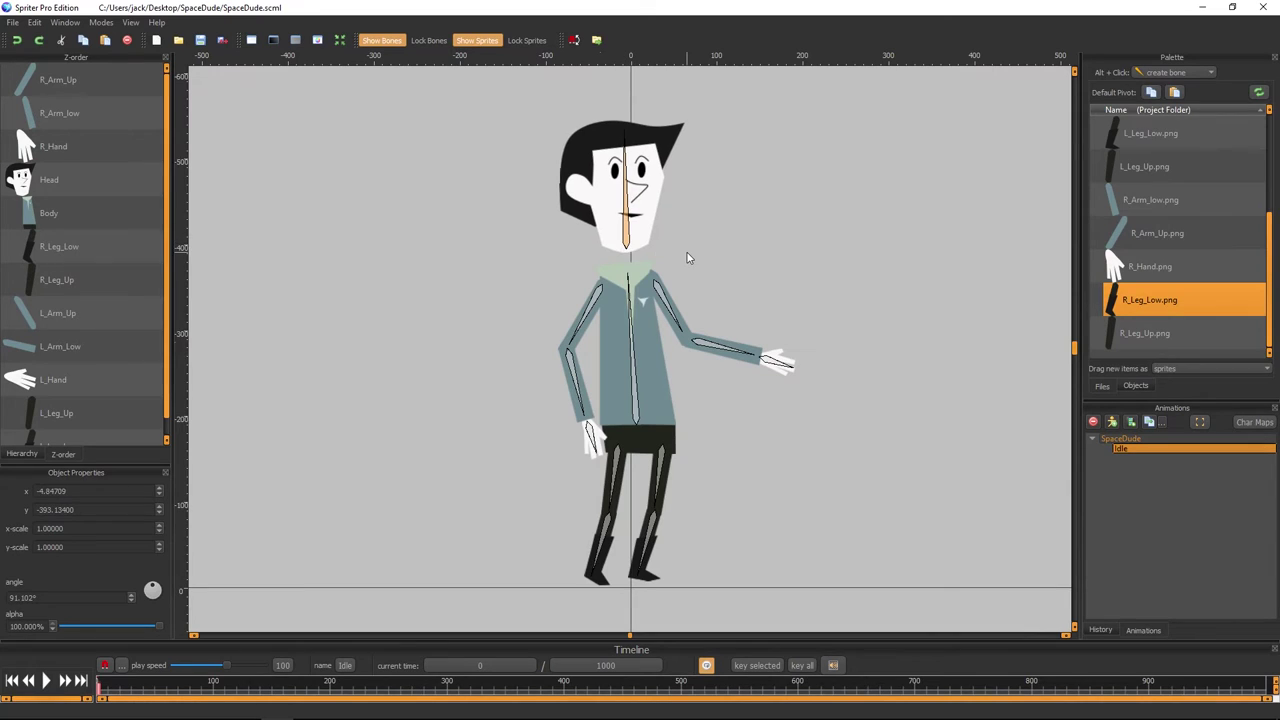
key("ctrl+z")
left_click(717, 220)
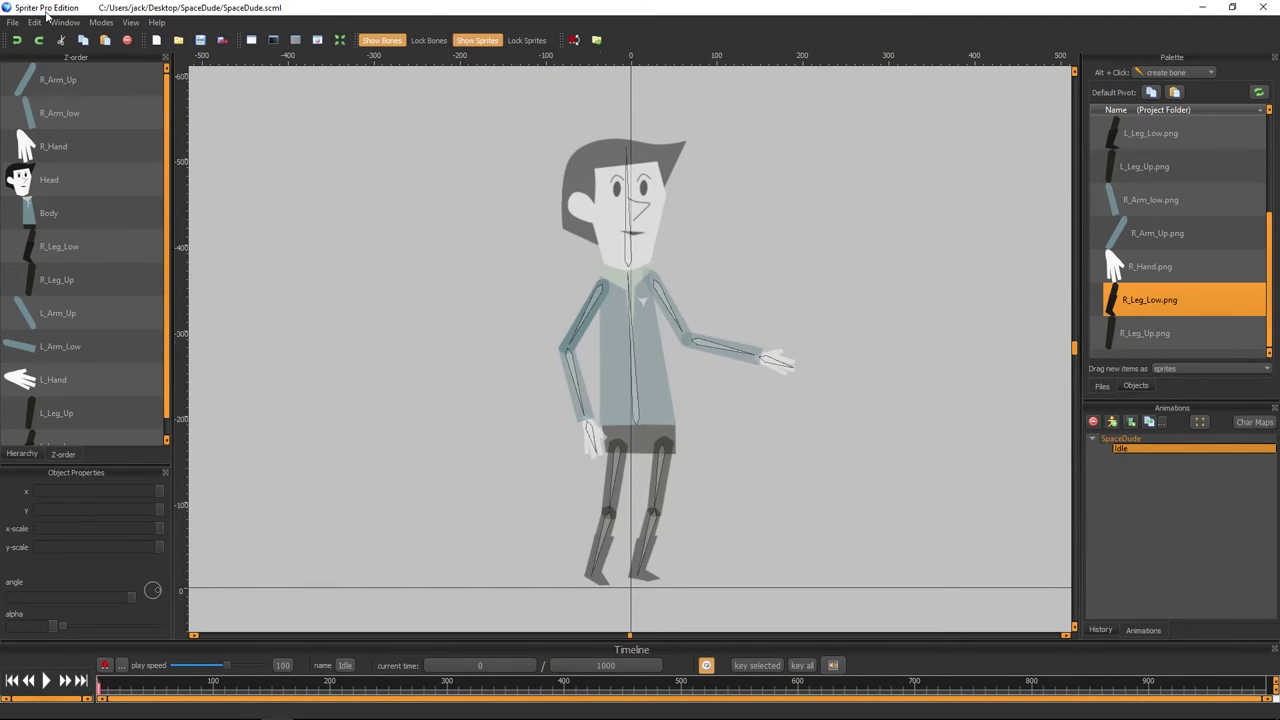
- Save SpaceDude.scml from the File menu
left_click(13, 22)
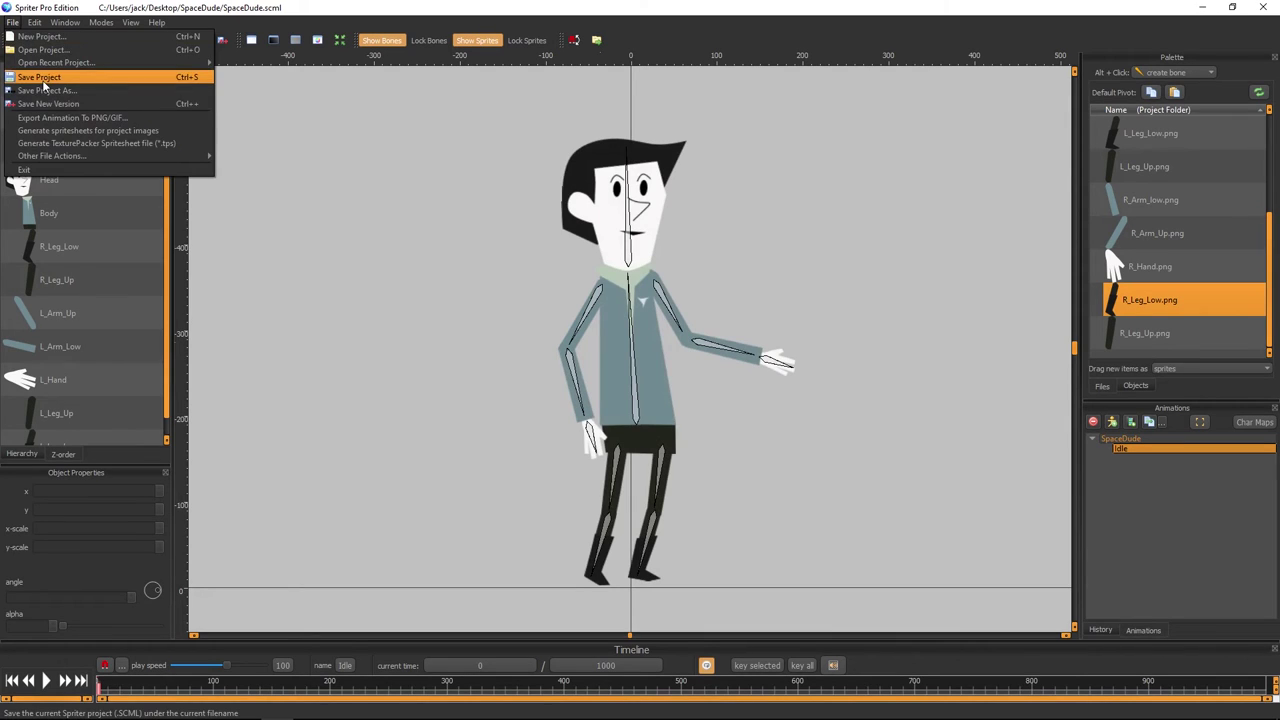
left_click(43, 80)
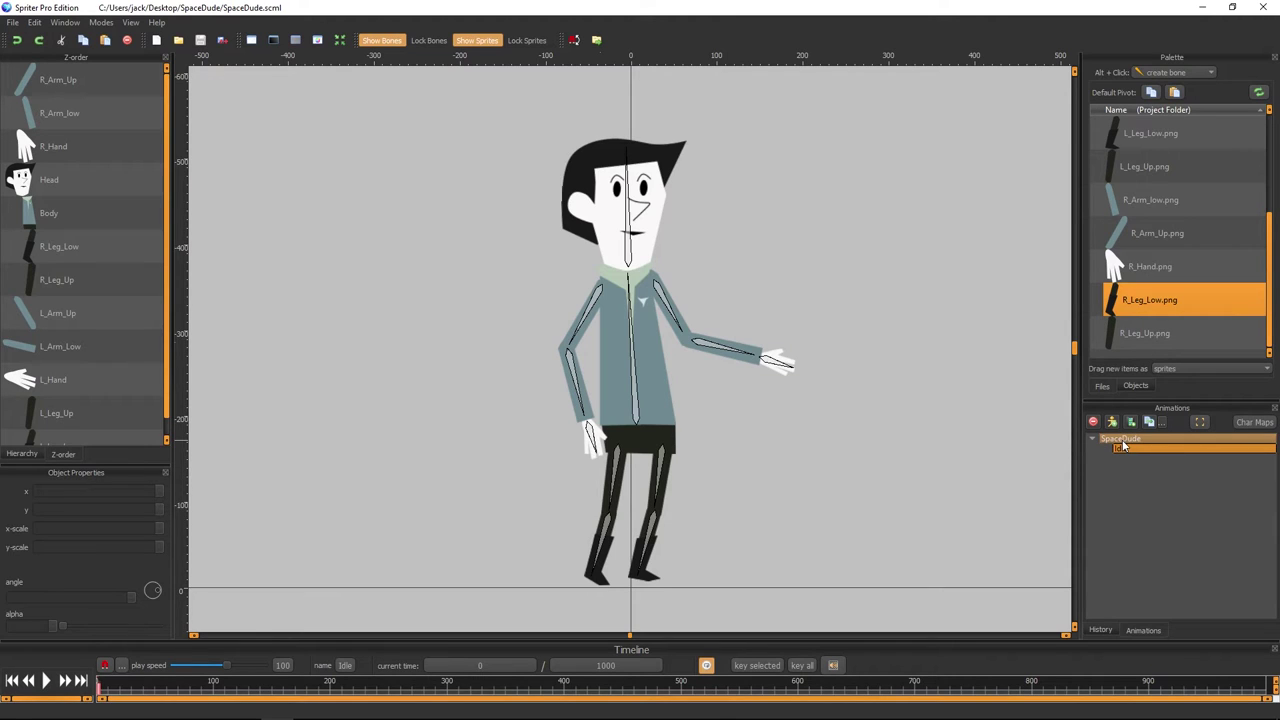
- Add a new animation to SpaceDude, name it Wave, and toggle between Idle and Wave
left_click(1123, 443)
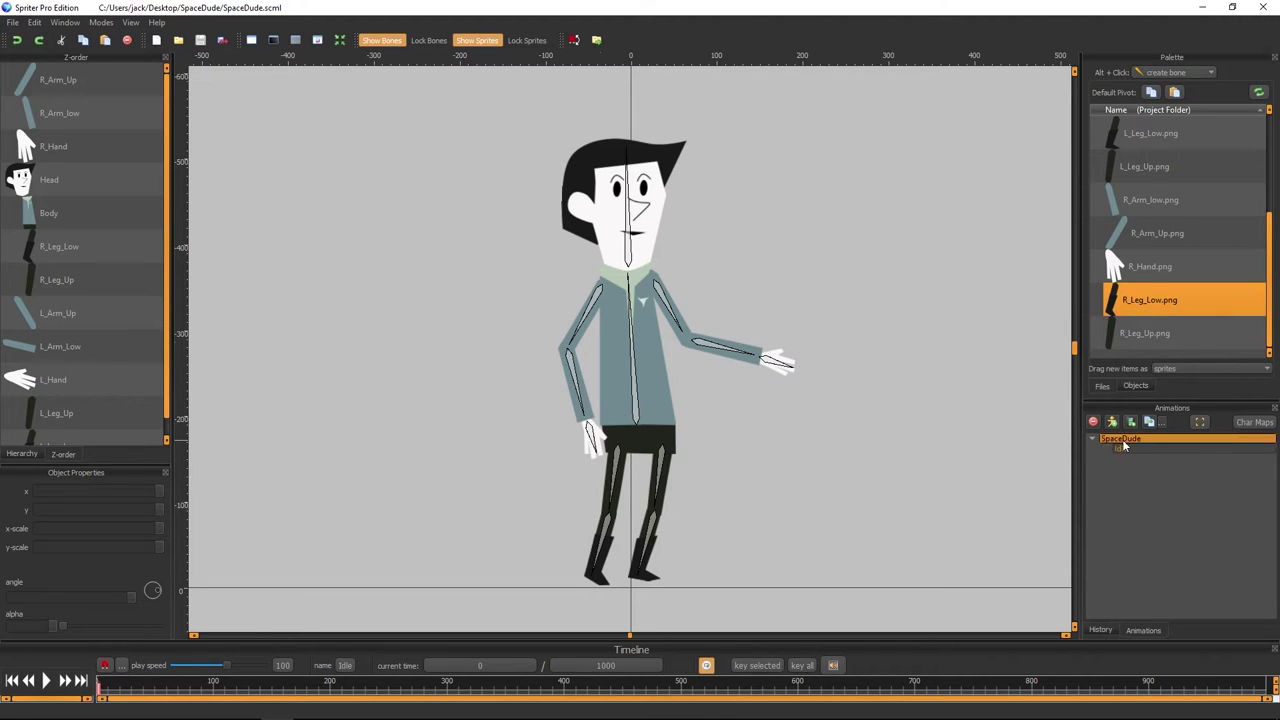
left_click(1124, 447)
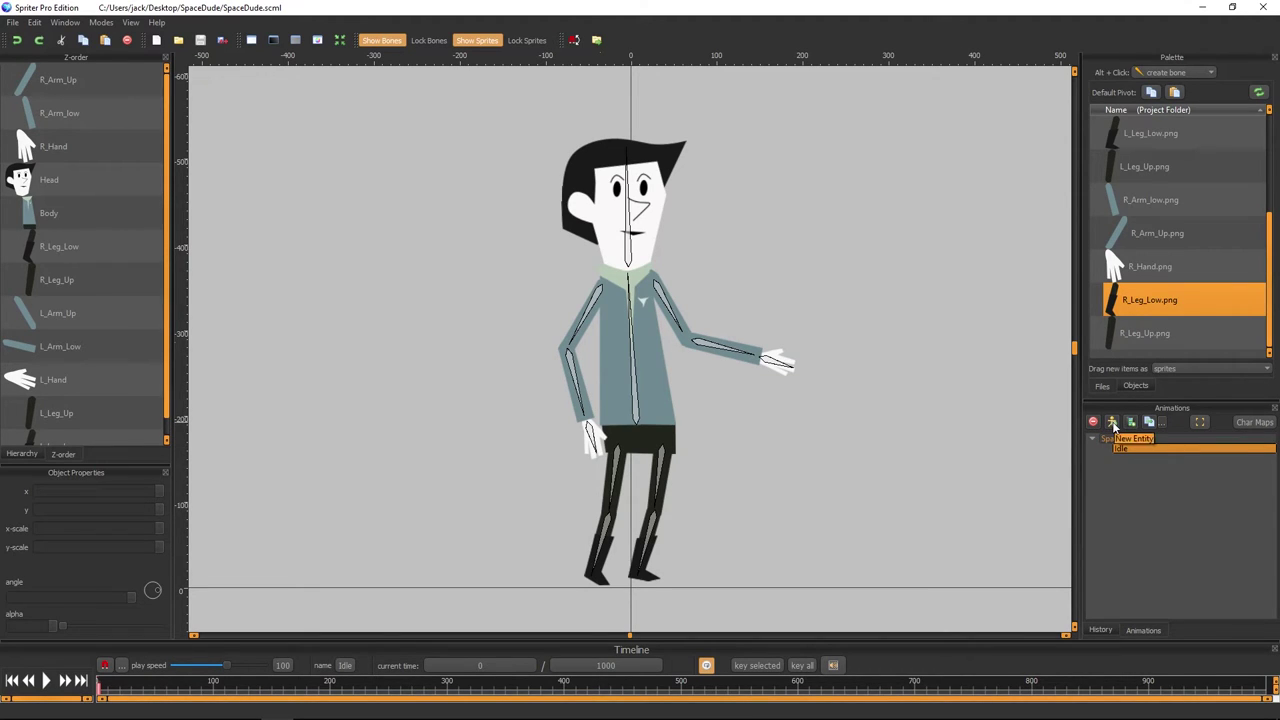
left_click(1132, 423)
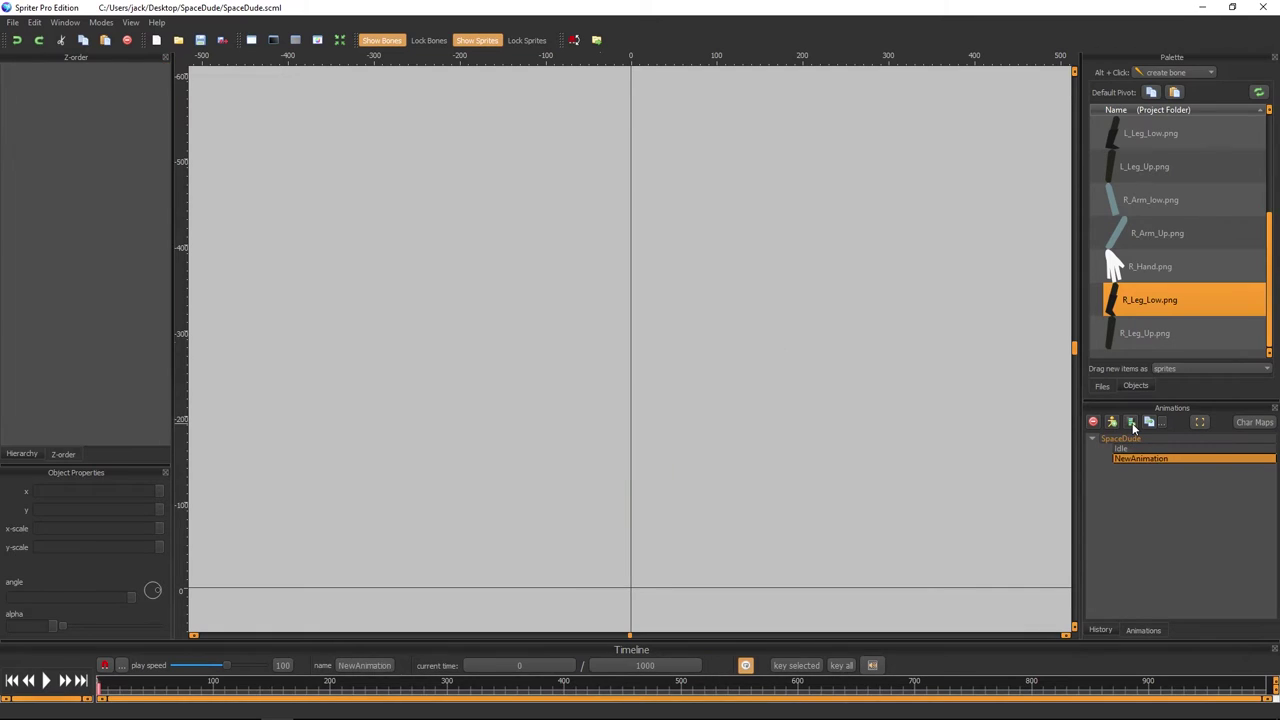
double_click(1146, 457)
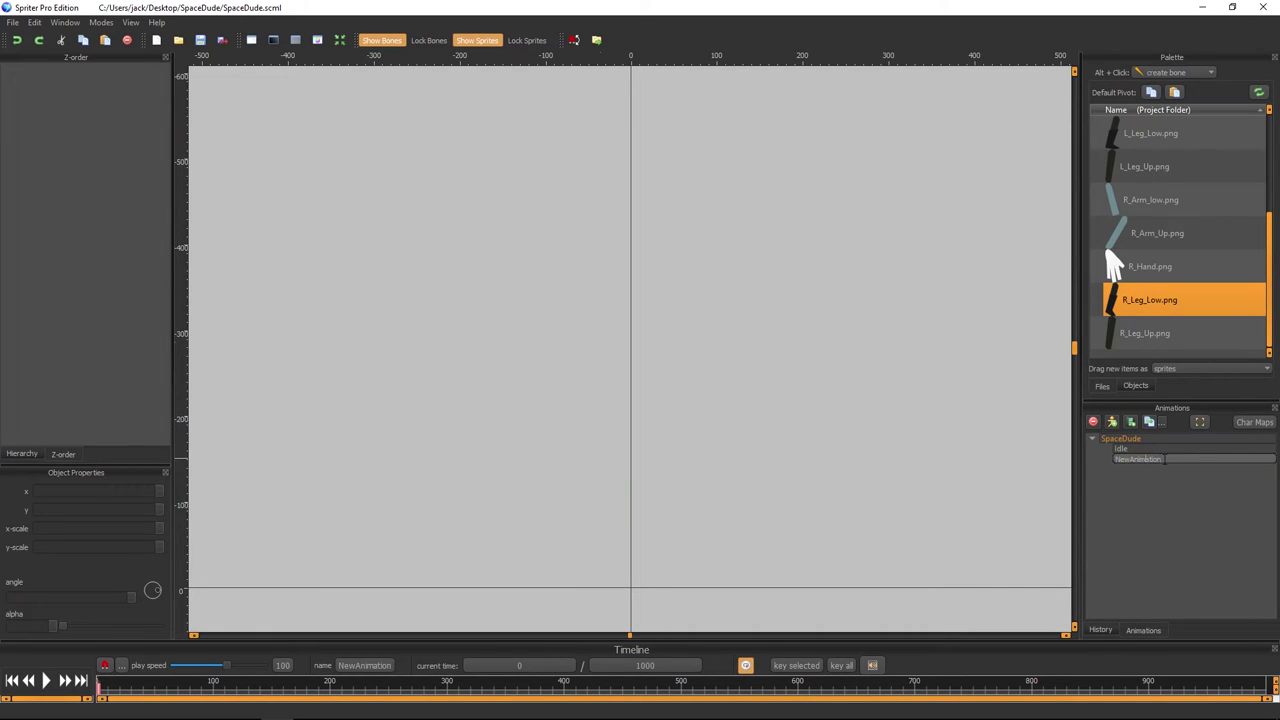
double_click(1182, 459)
type("Walk")
key("Return")
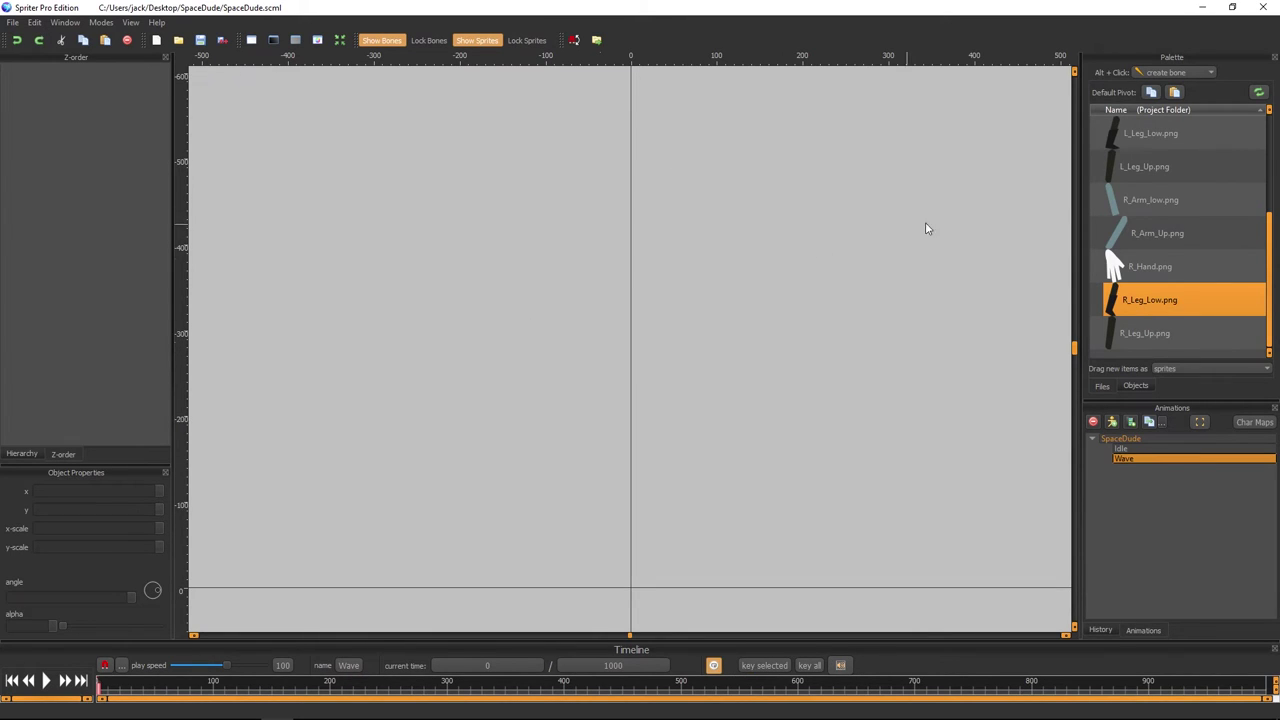
left_click(1121, 449)
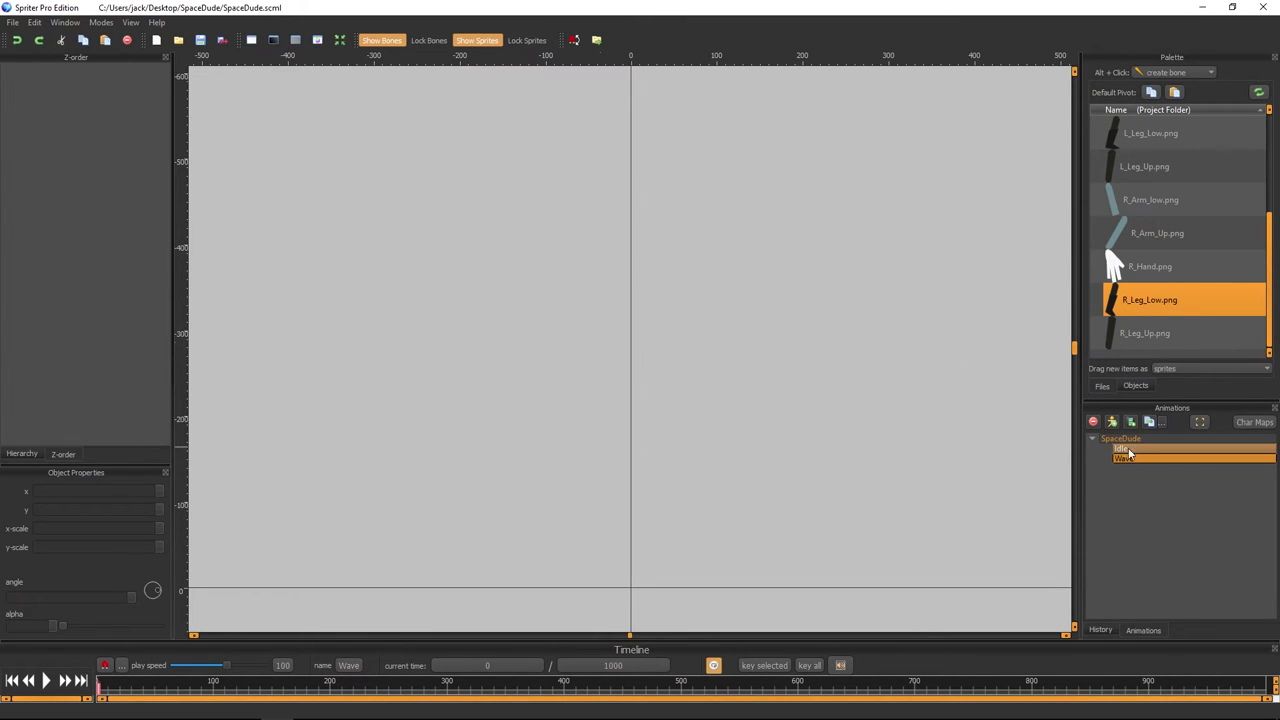
left_click(1122, 457)
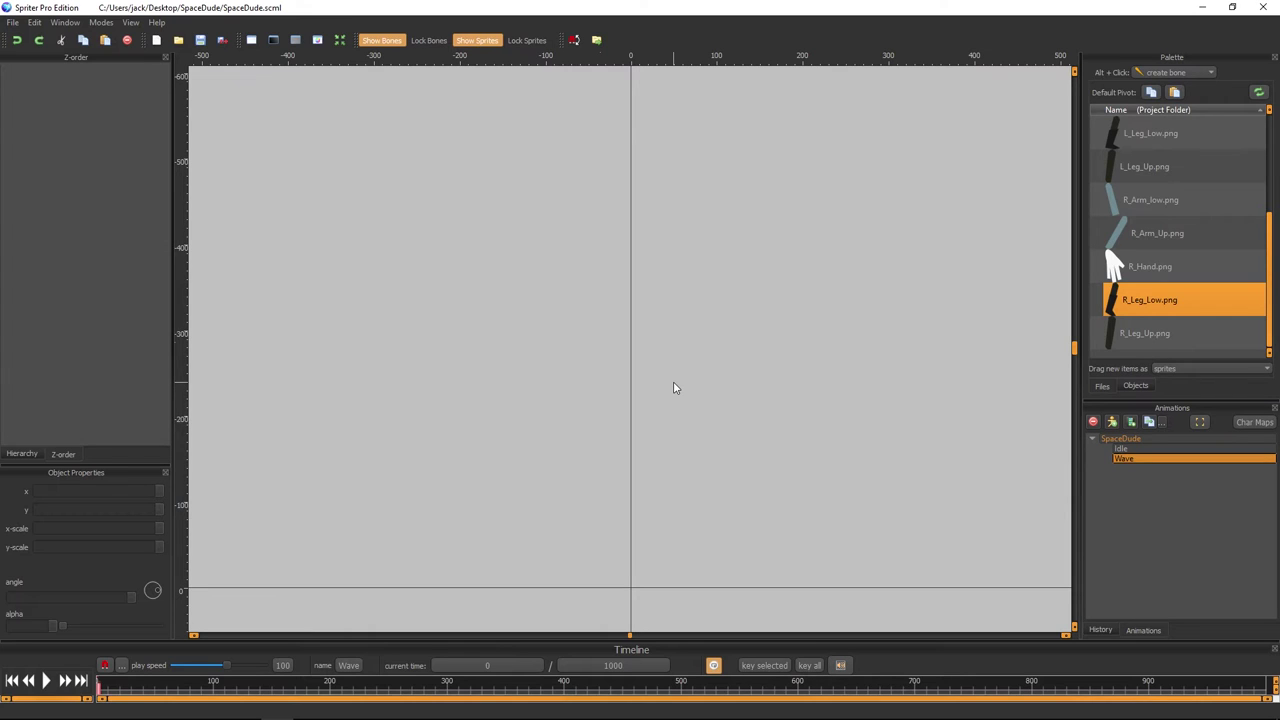
- In the Idle animation, select all SpaceDude's sprites and bones and copy the current frame
left_click(1121, 448)
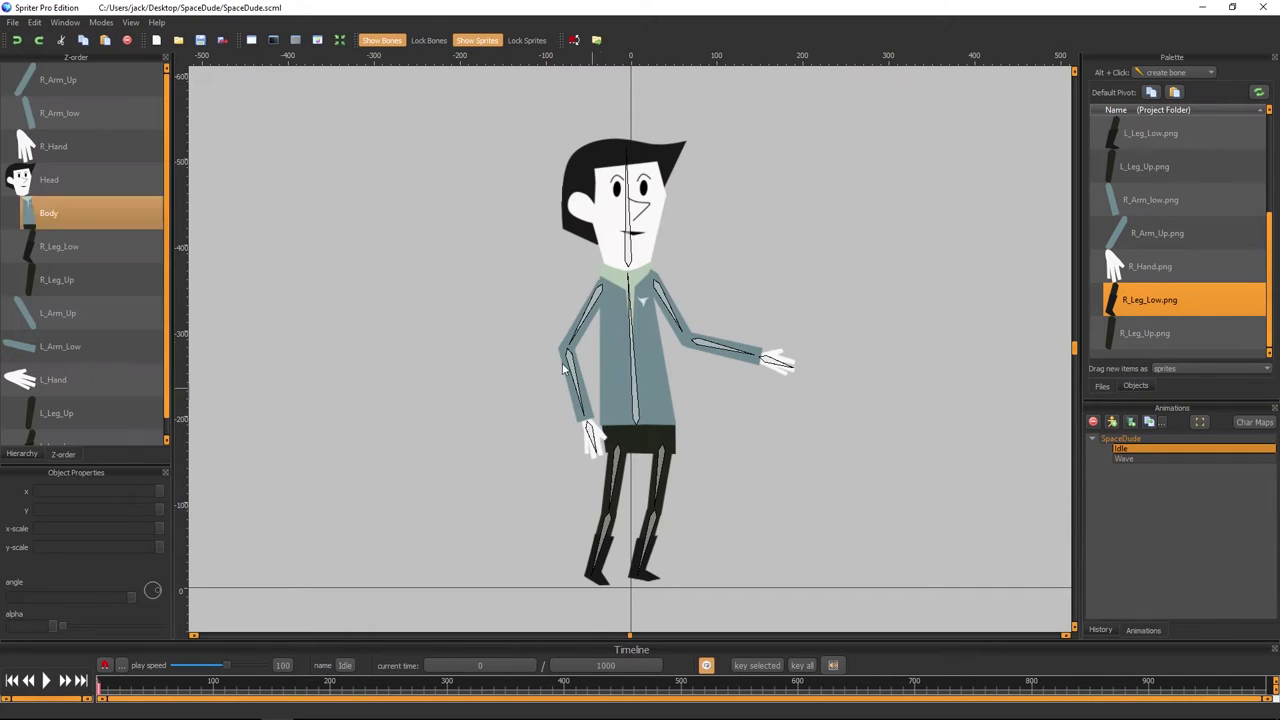
left_click(1121, 458)
left_click(1121, 448)
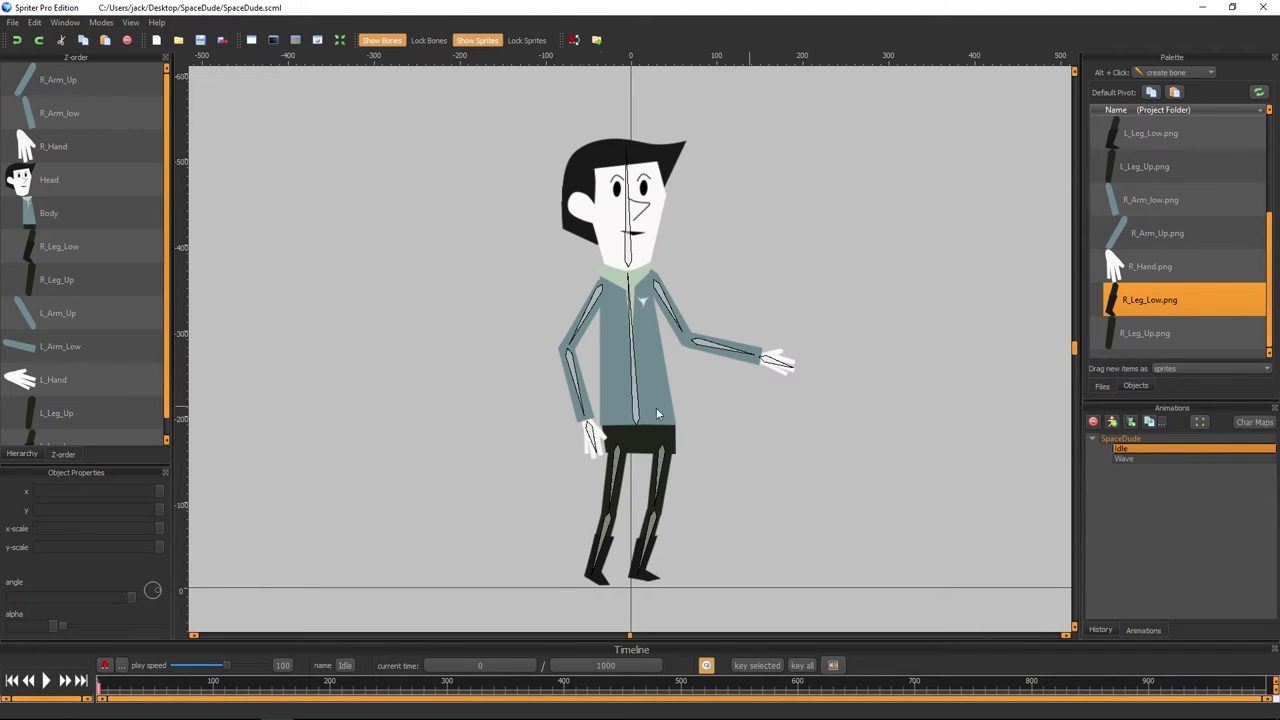
left_click(36, 22)
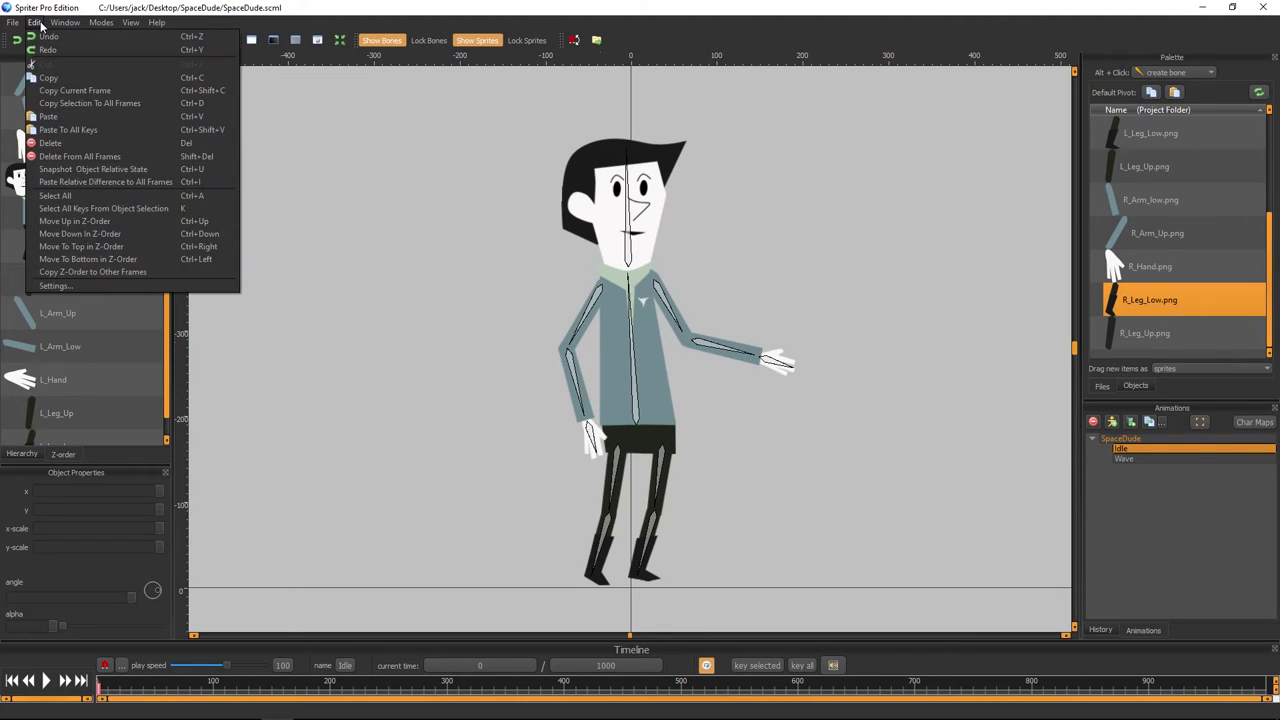
left_click(107, 197)
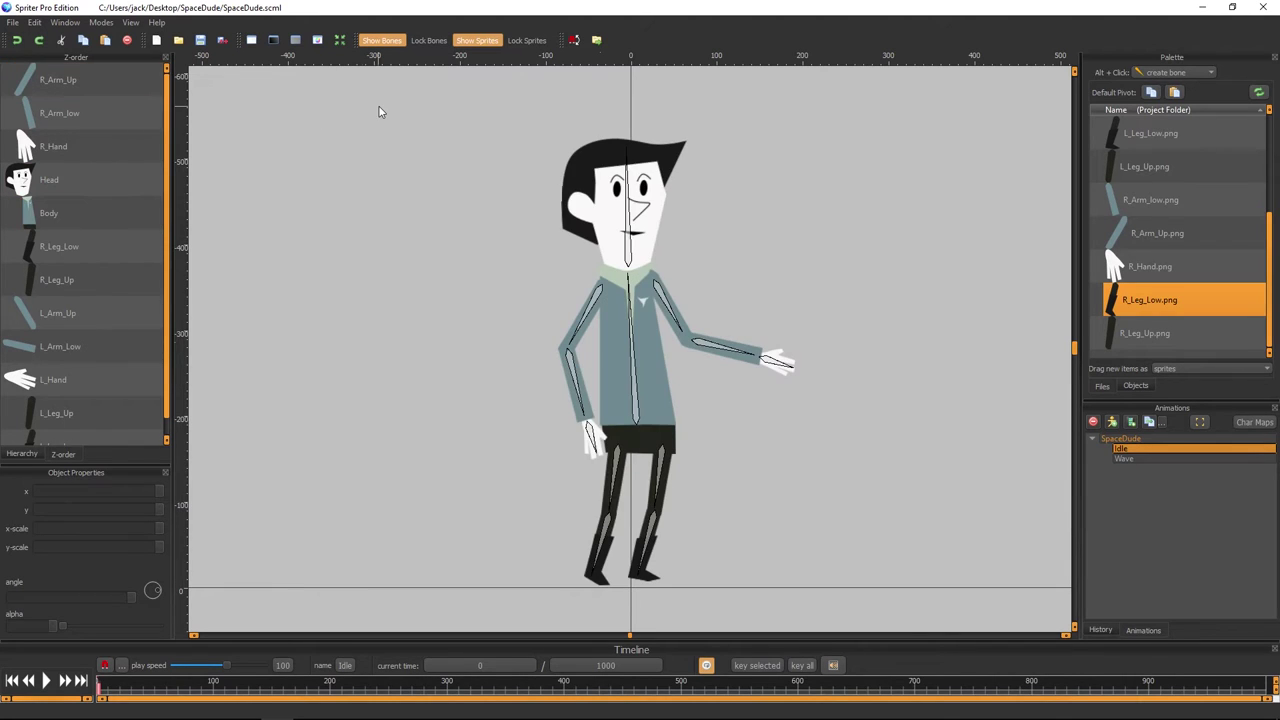
left_click_drag(379, 110, 898, 619)
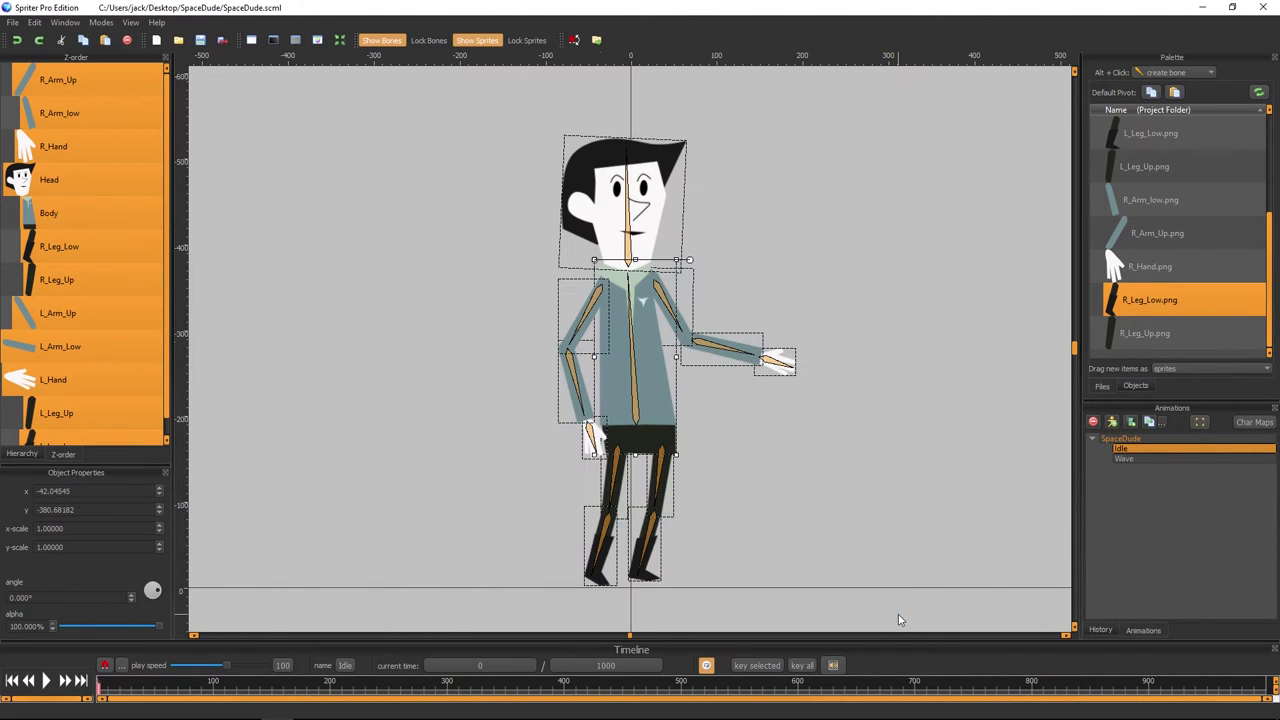
left_click(38, 22)
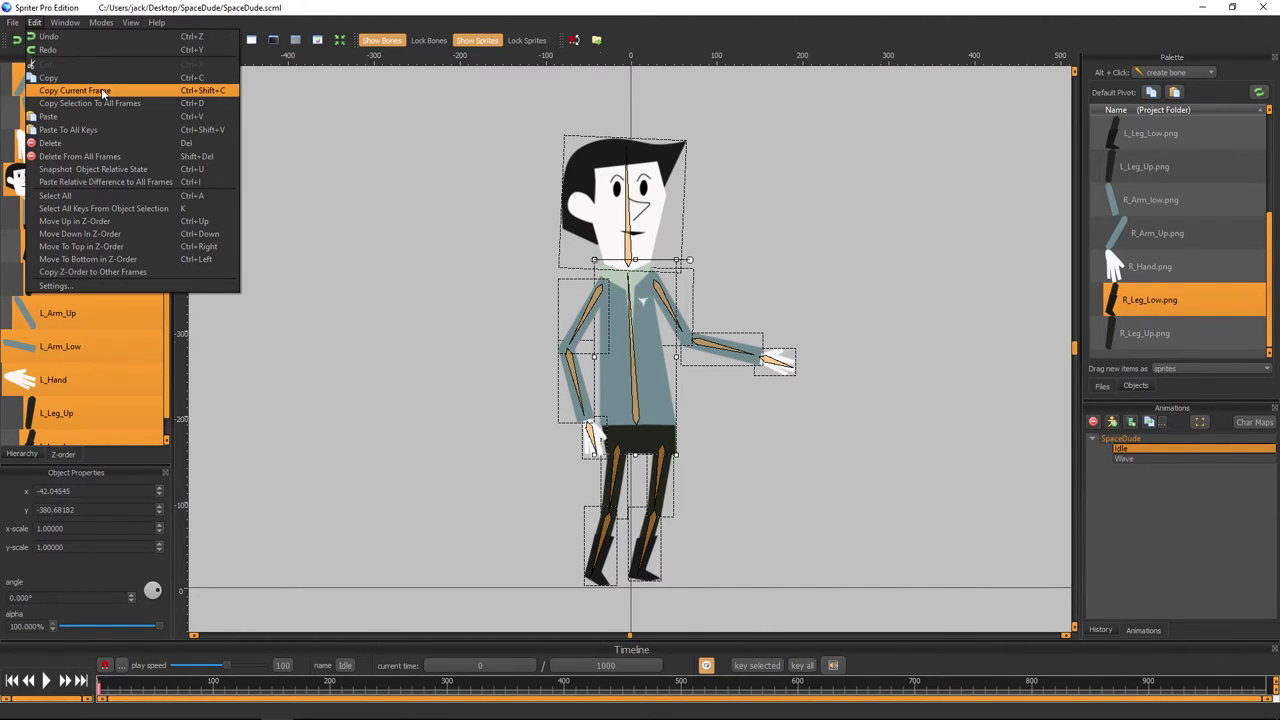
left_click(101, 91)
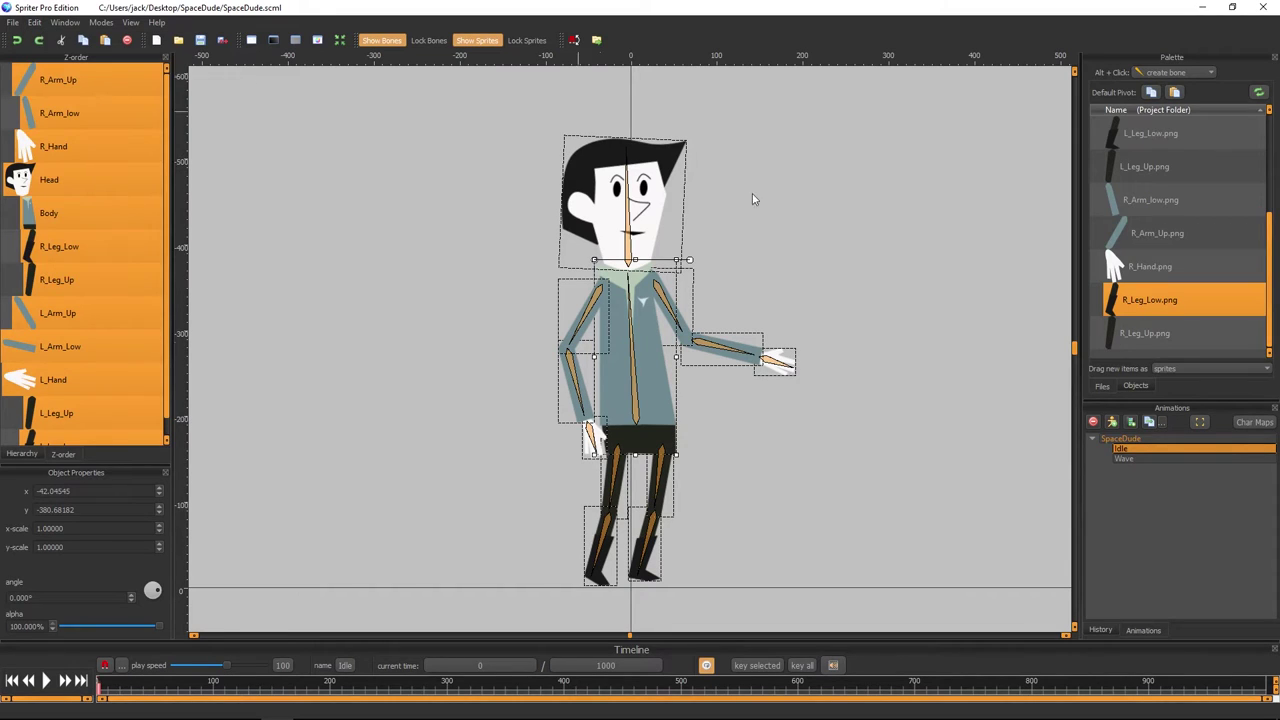
- Paste the copied Idle pose into the empty Wave animation at time 0
left_click(1125, 459)
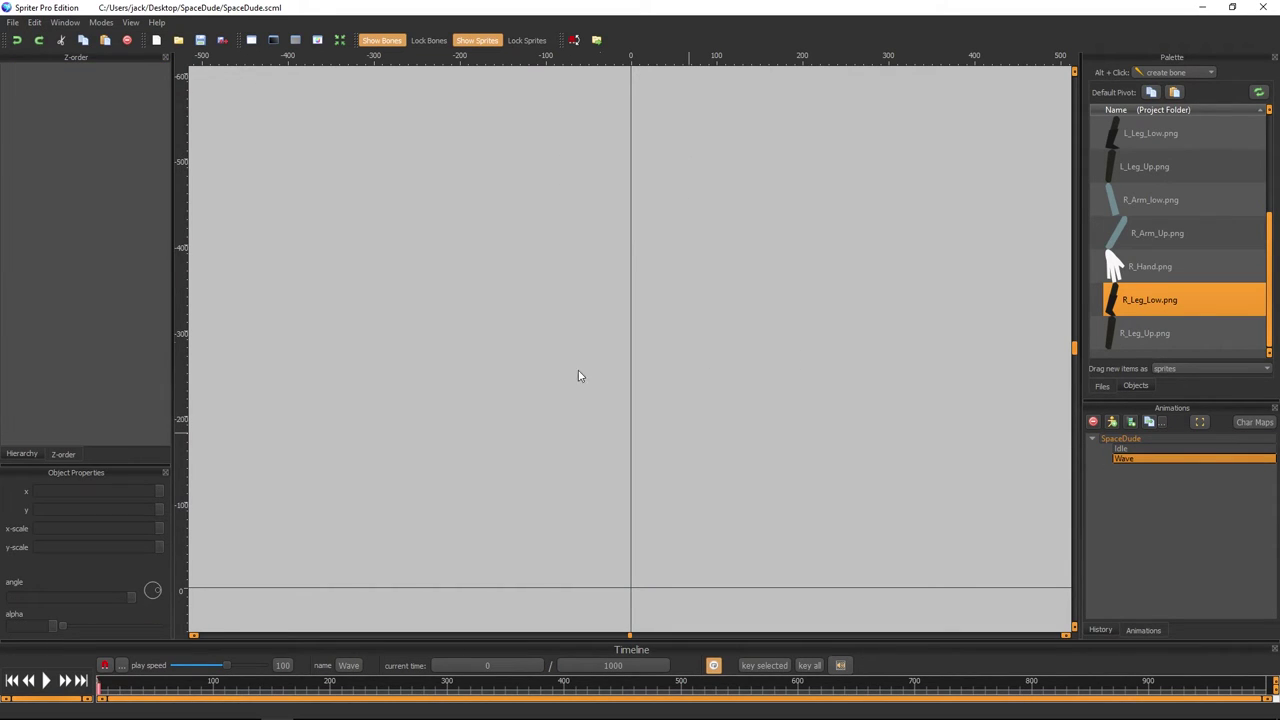
left_click(36, 23)
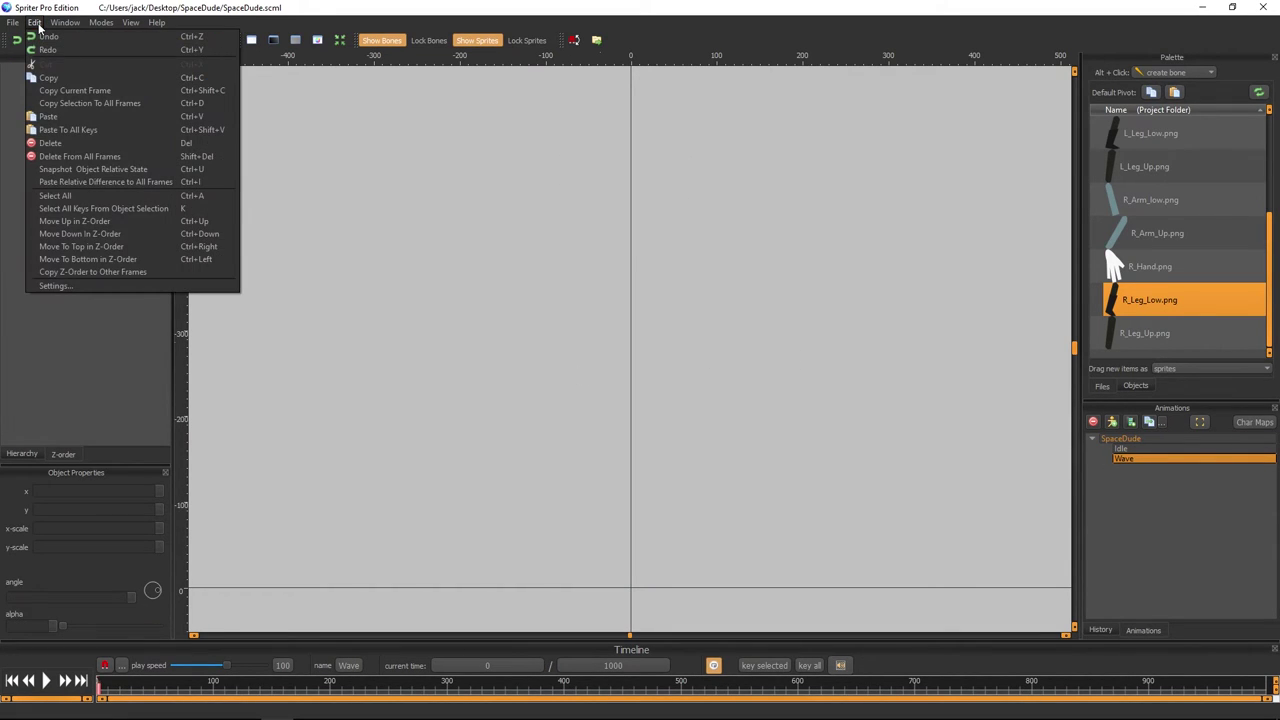
left_click(84, 118)
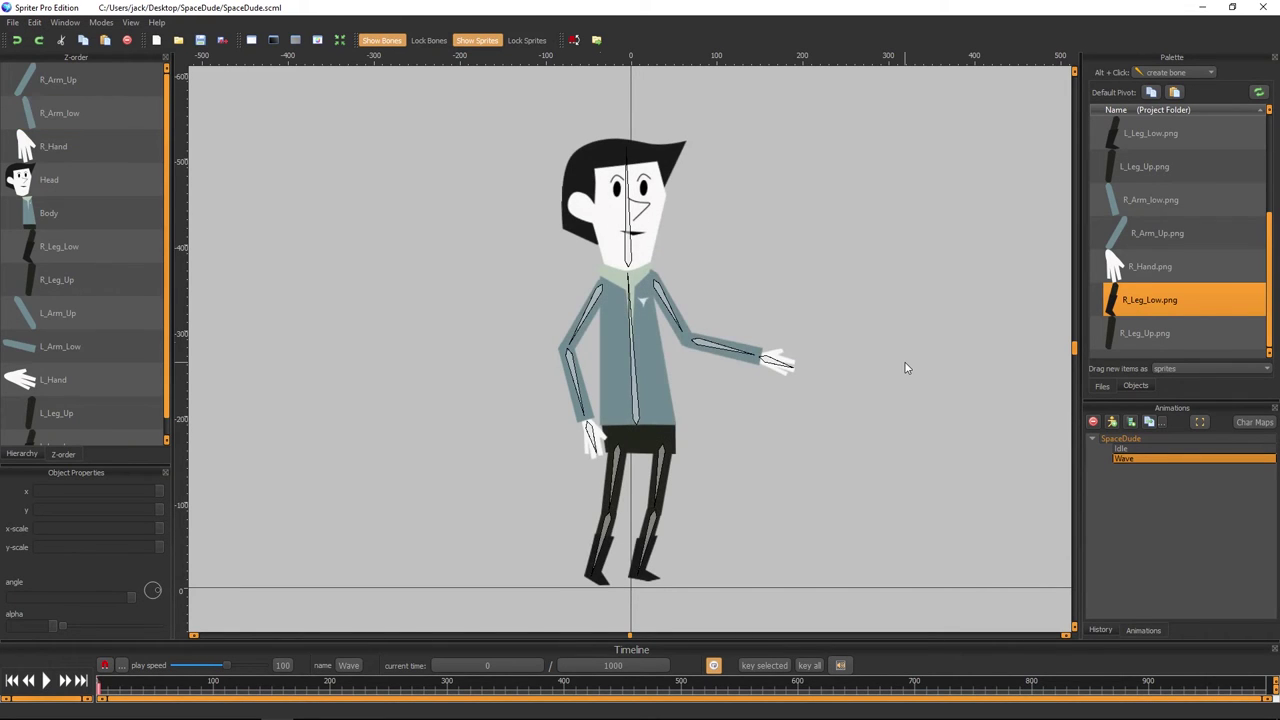
- Compare Idle with Wave, save the project, then briefly select and deselect the L_Arm_Up piece
left_click(1178, 449)
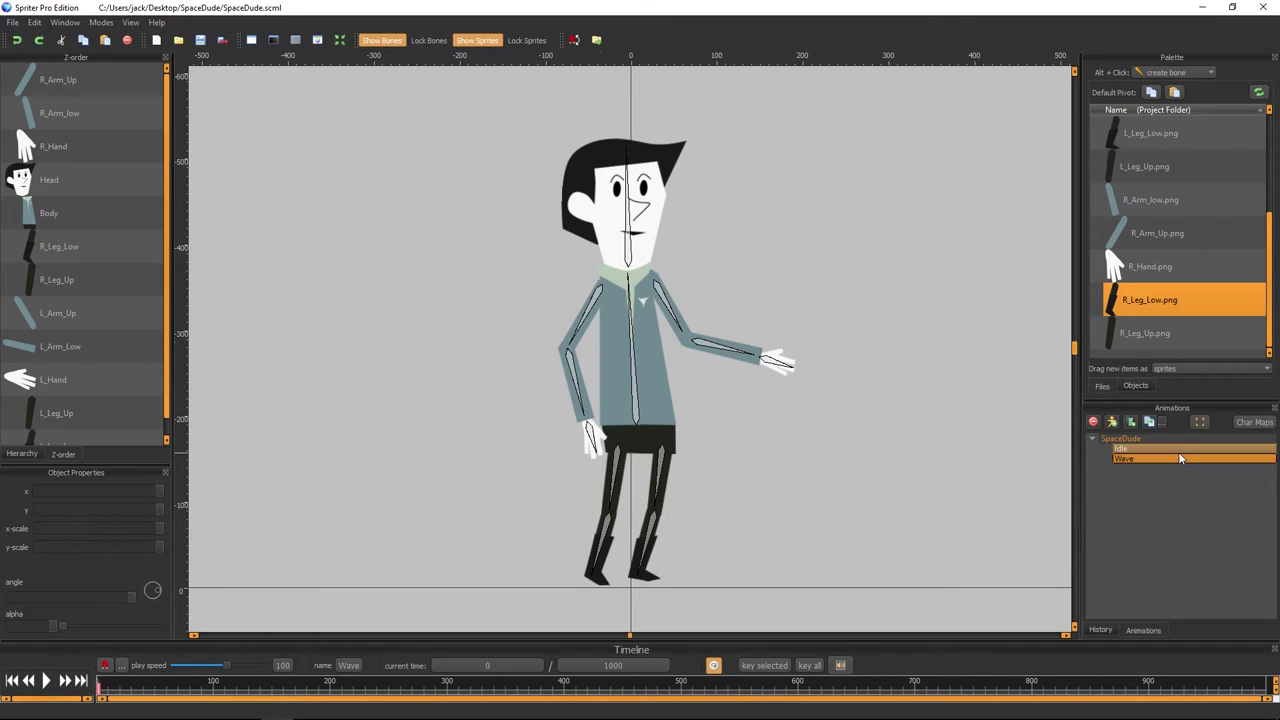
left_click(1172, 457)
left_click(13, 22)
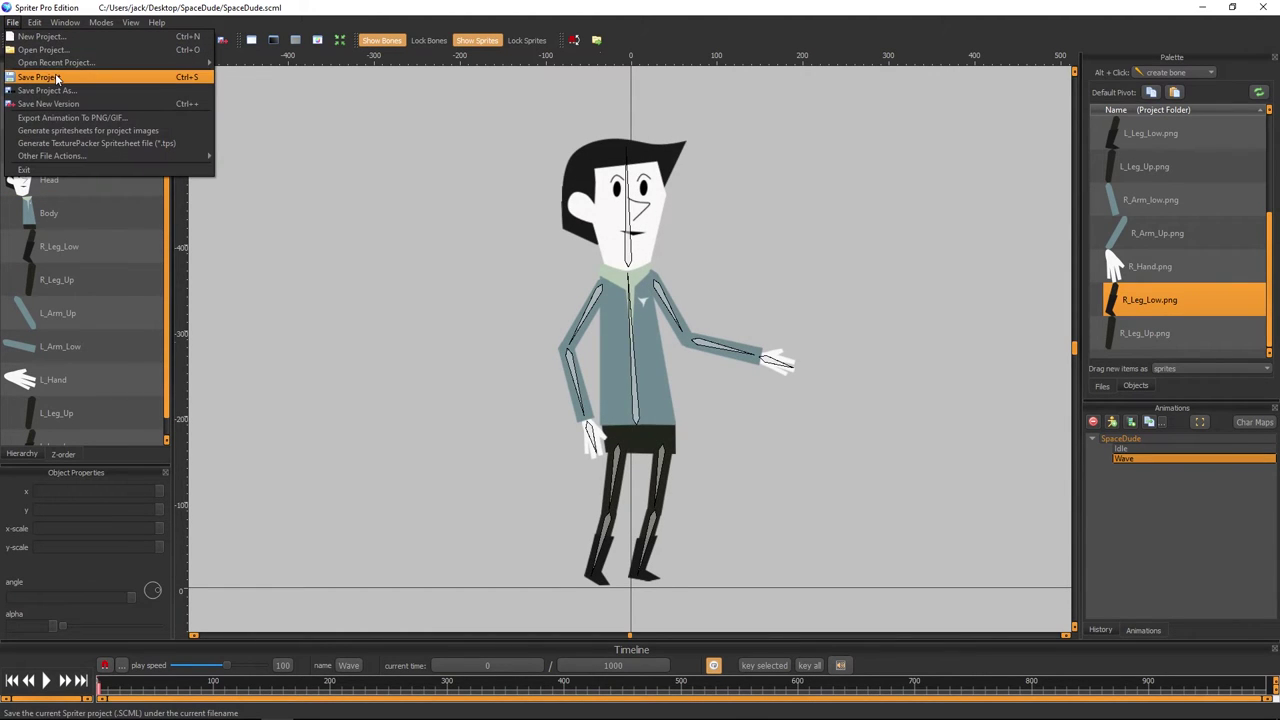
left_click(40, 77)
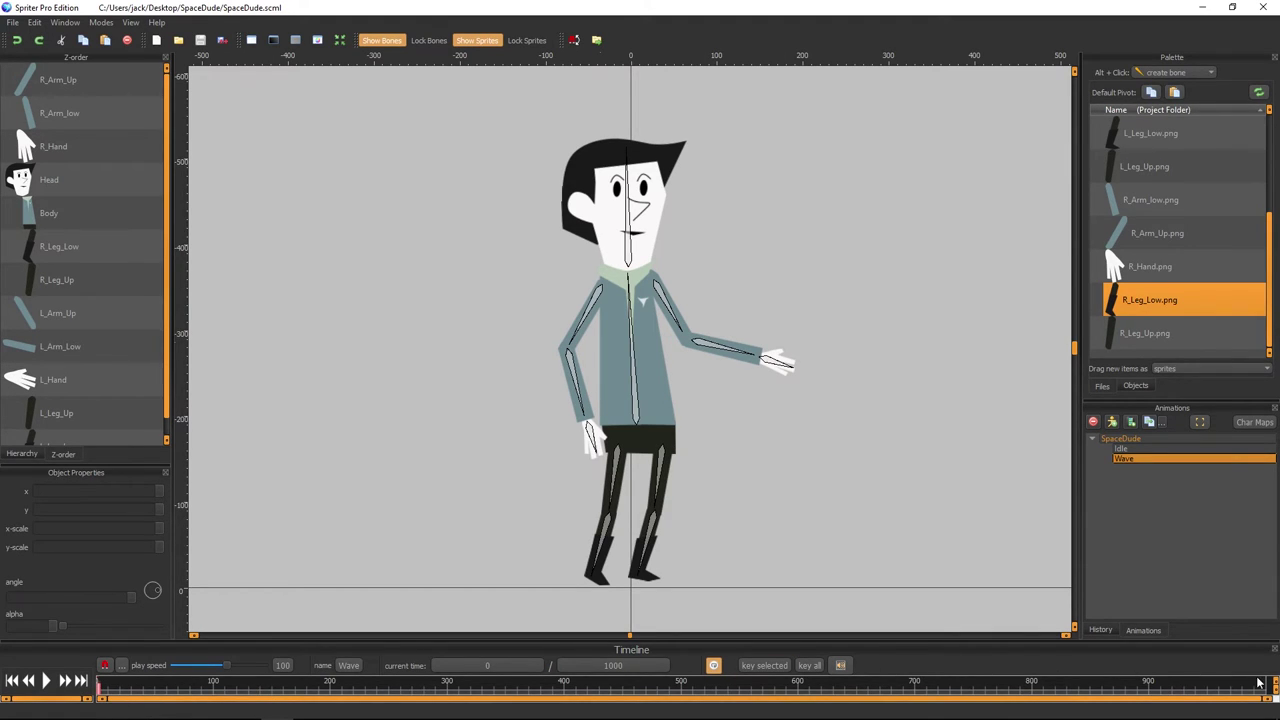
left_click(679, 330)
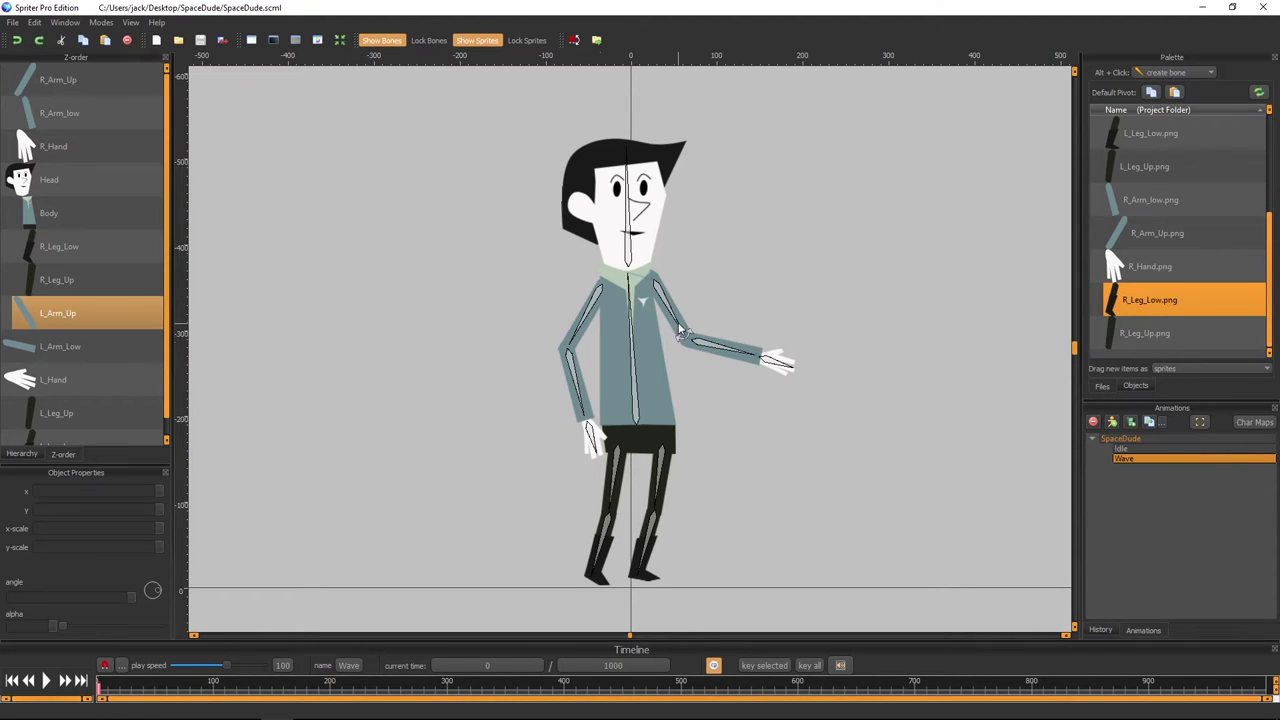
left_click(669, 329)
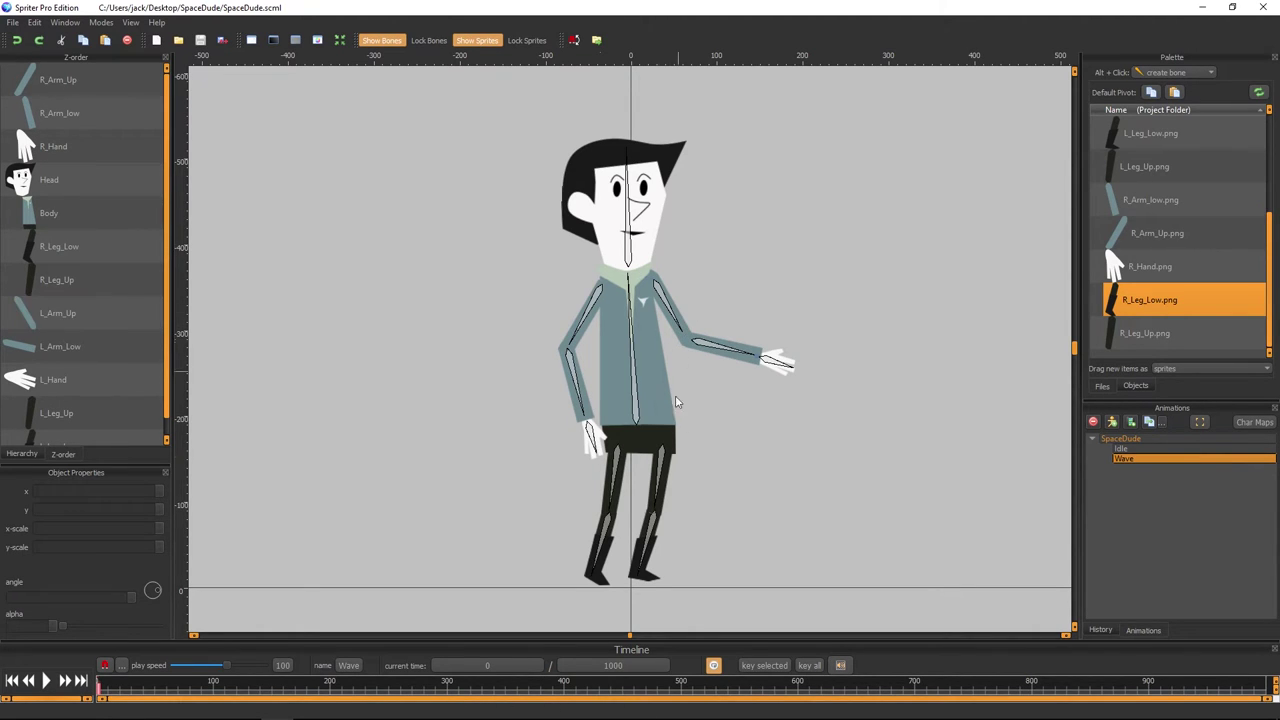
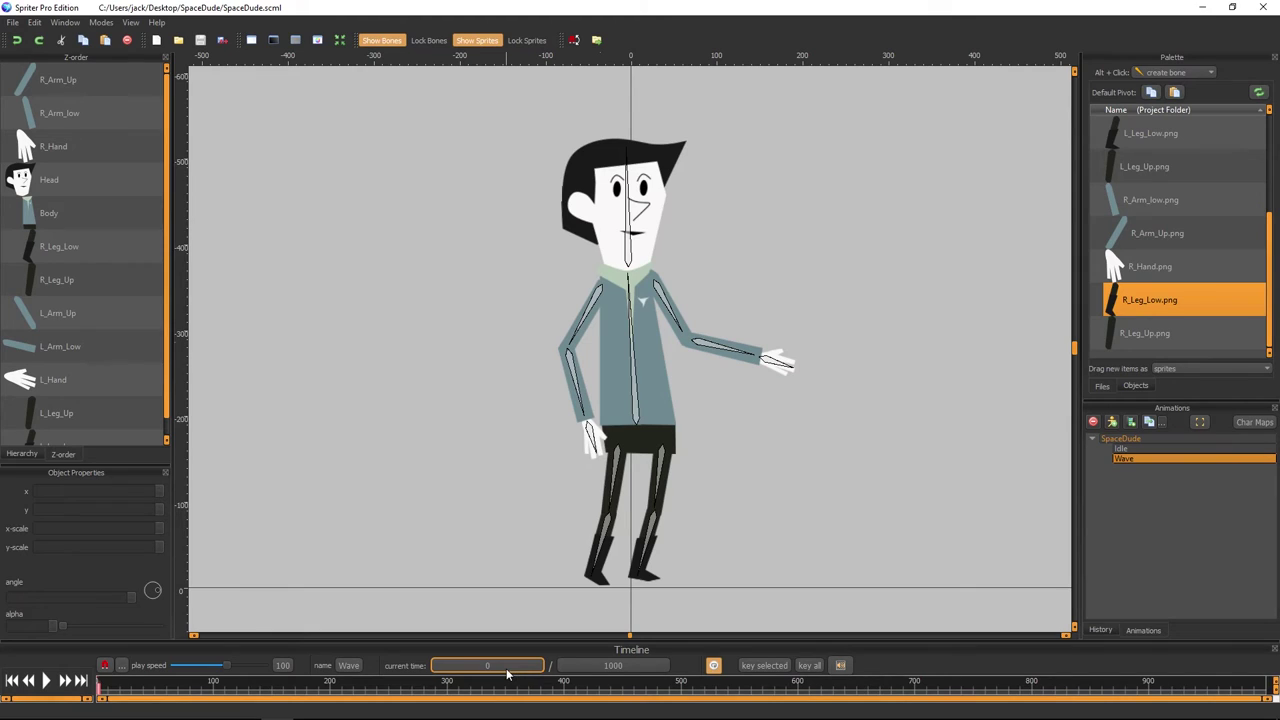
- Preview the Wave animation, turn on looping playback and confirm its 1000 ms length
left_click_drag(132, 690, 543, 691)
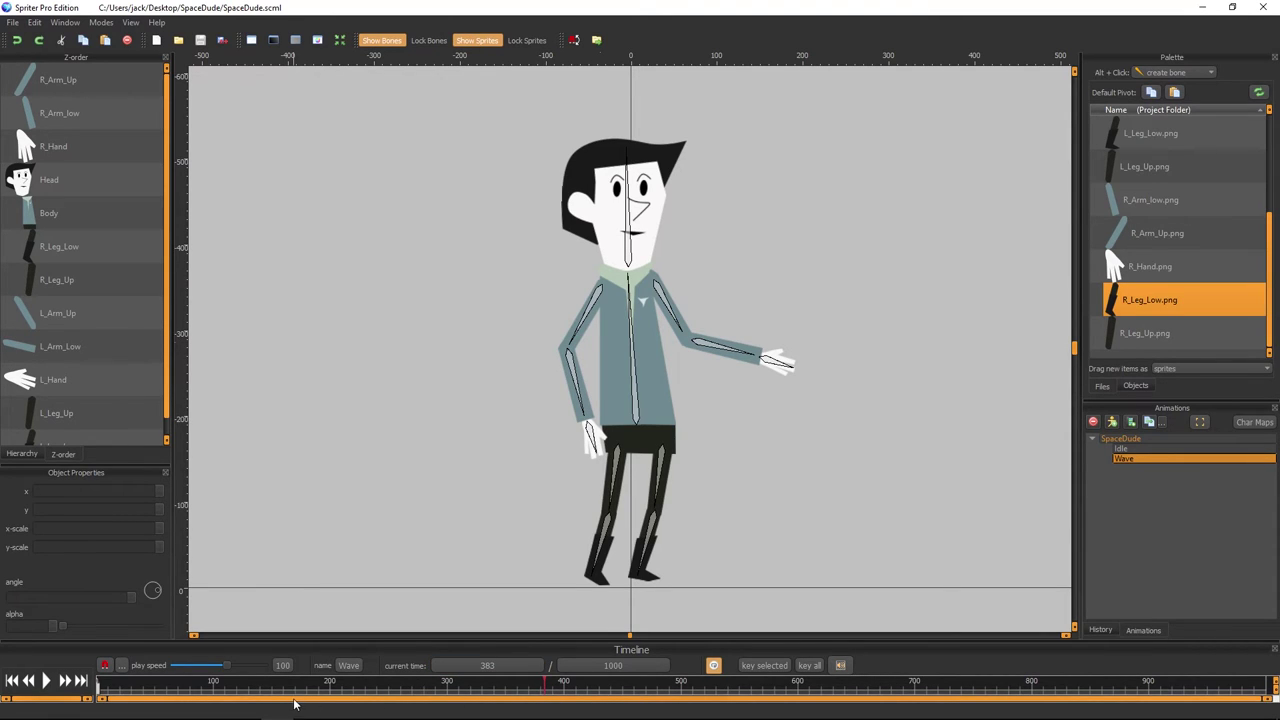
left_click(13, 684)
left_click(282, 667)
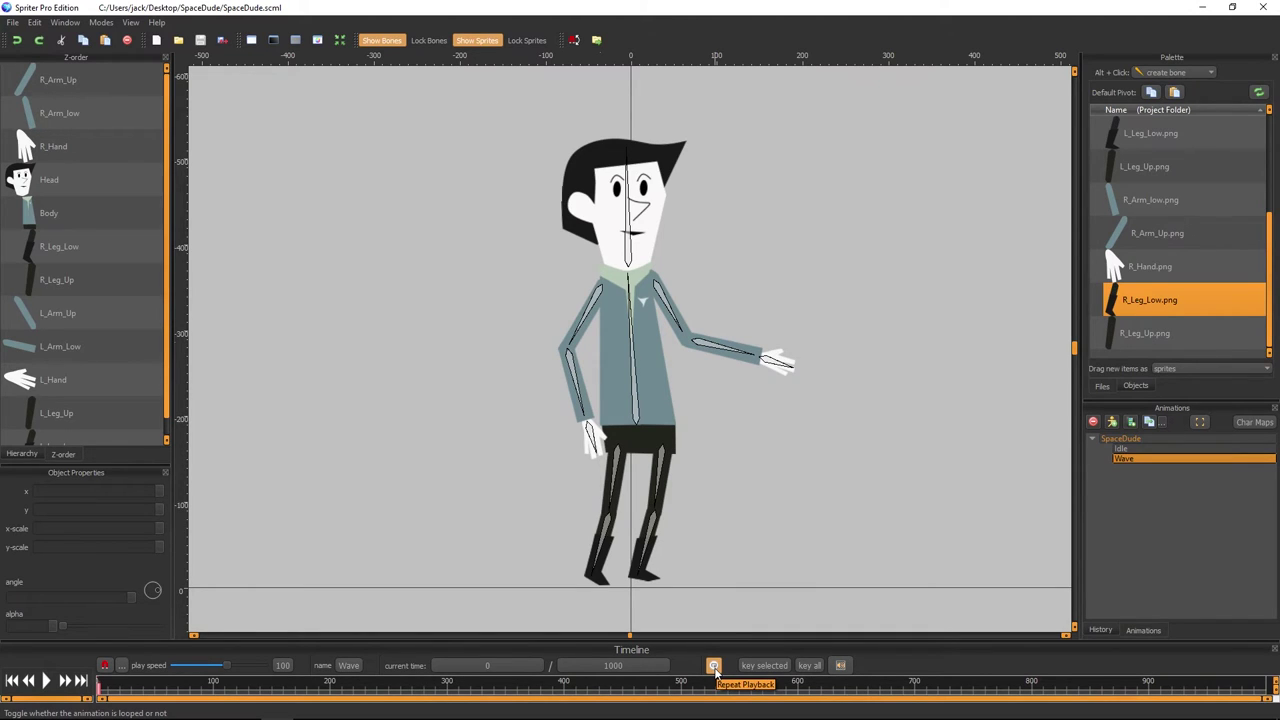
left_click(715, 668)
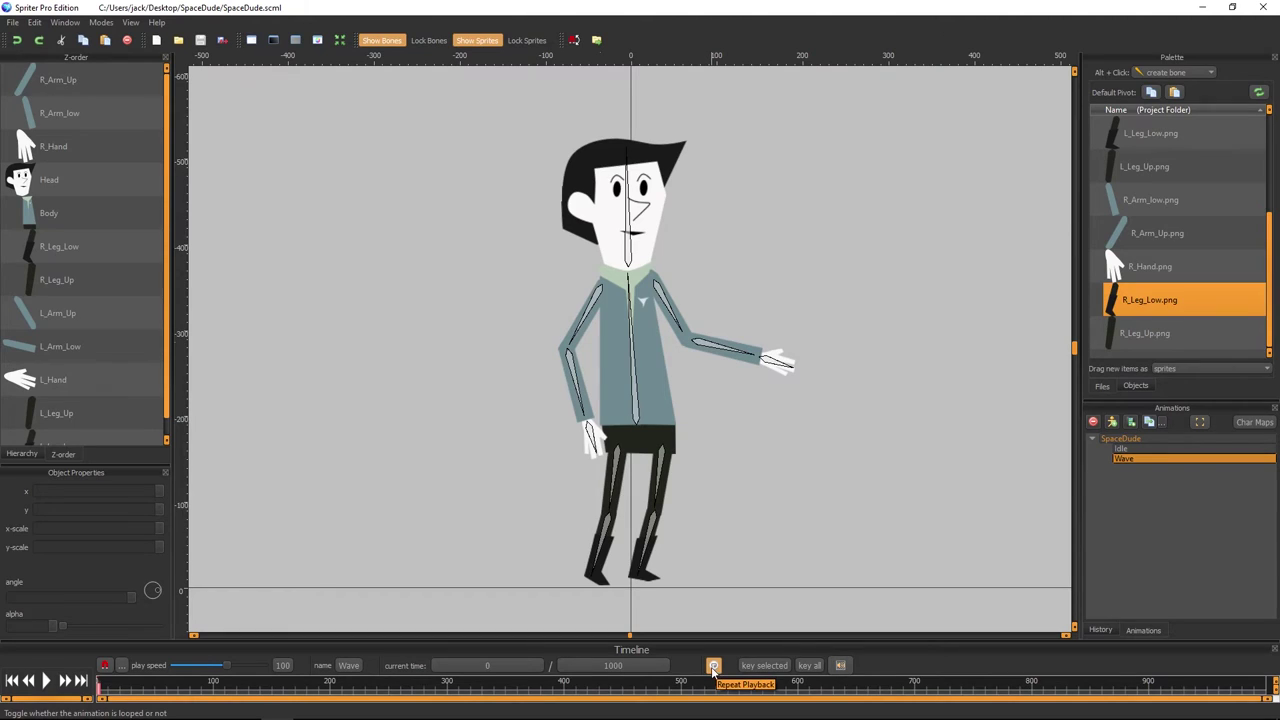
left_click(614, 667)
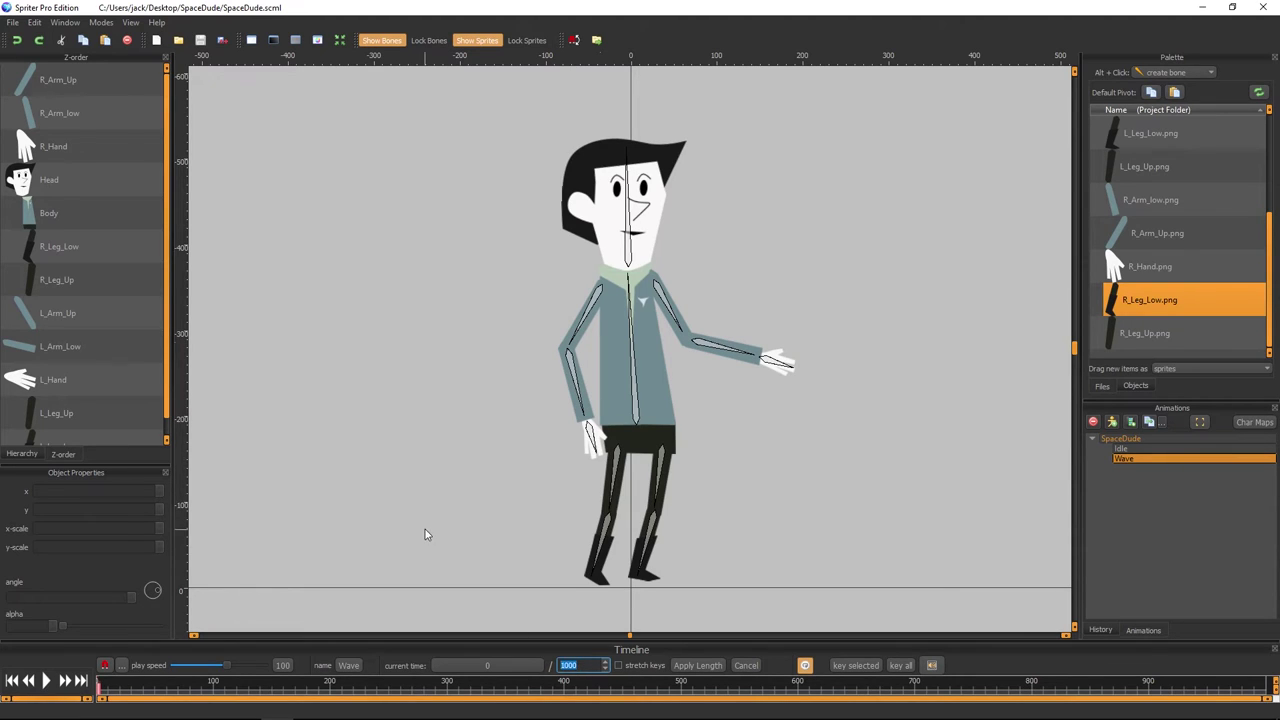
key("Return")
- Enable automatic keyframe recording and move the playhead through 300 and 500 to 600 ms
left_click(104, 666)
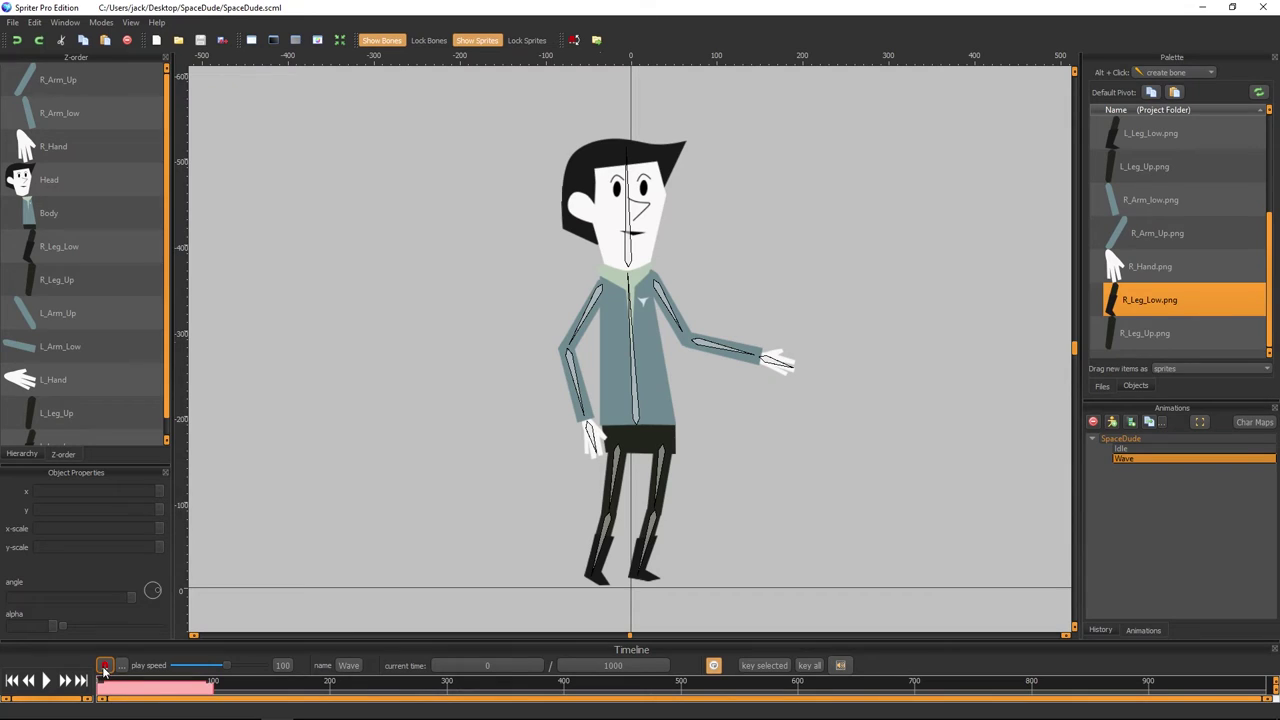
left_click(104, 668)
left_click(452, 690)
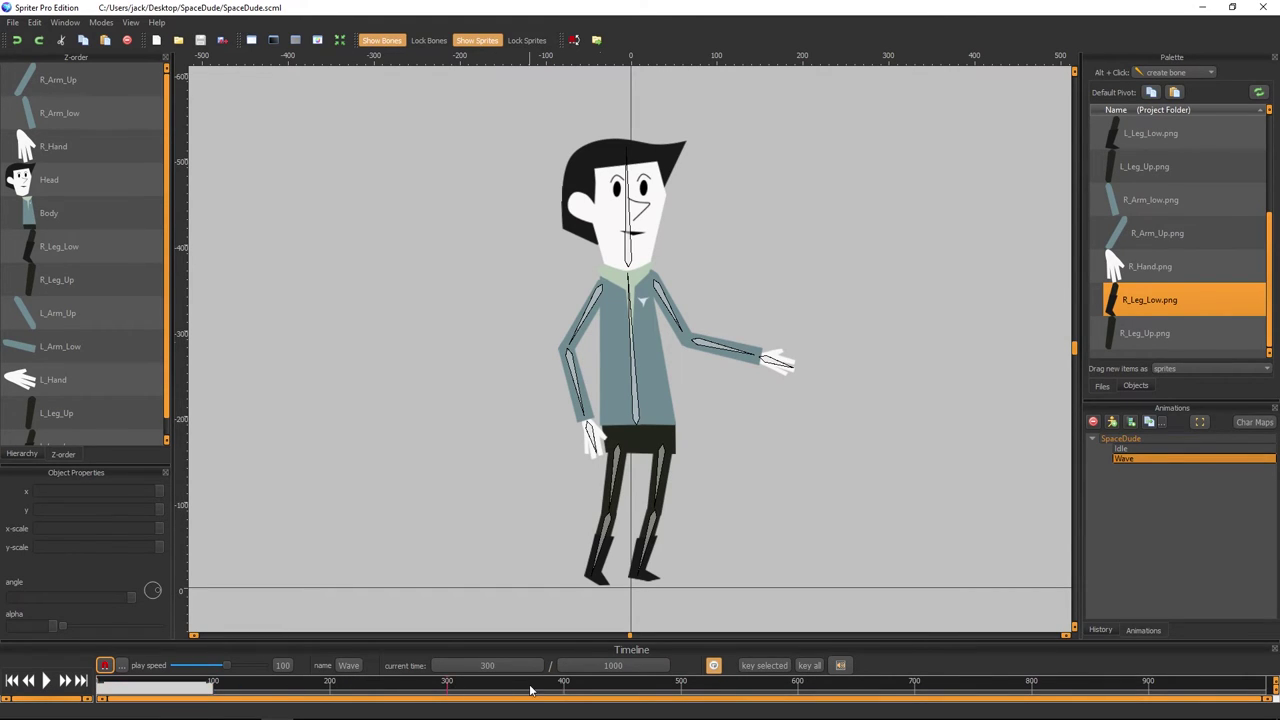
left_click(680, 690)
left_click(799, 690)
left_click(122, 666)
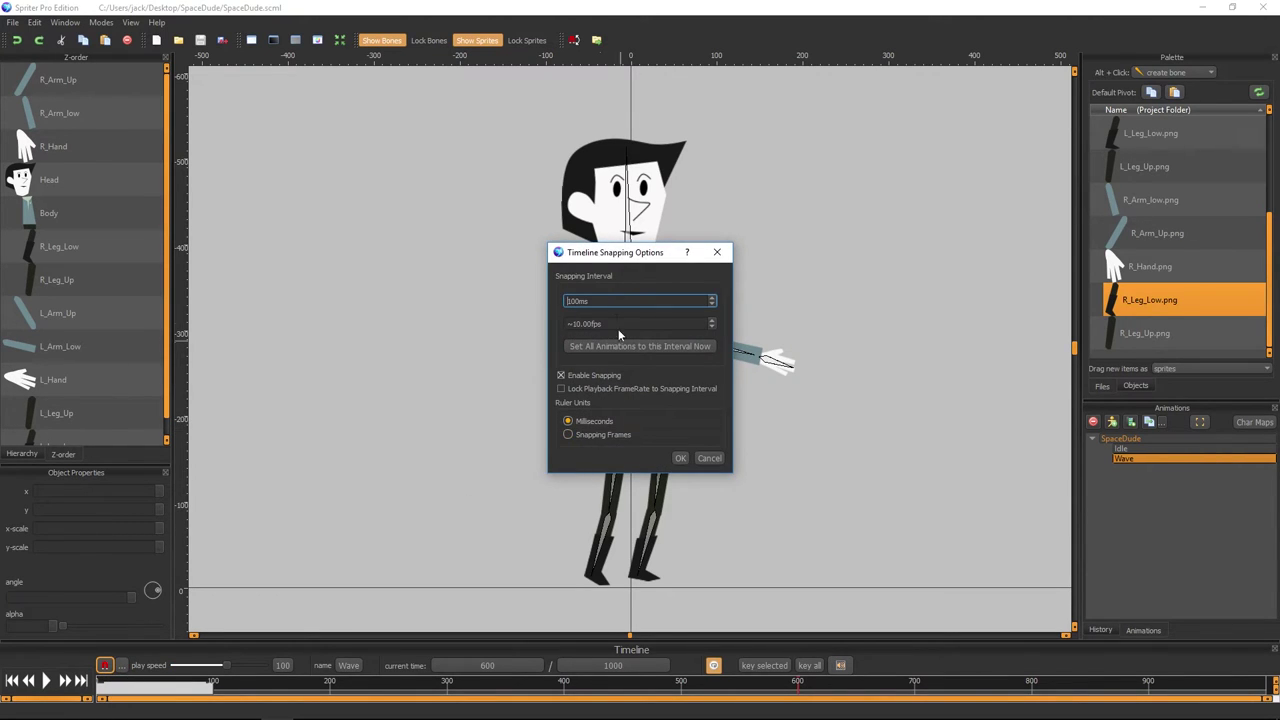
double_click(586, 301)
left_click(590, 301)
left_click(683, 459)
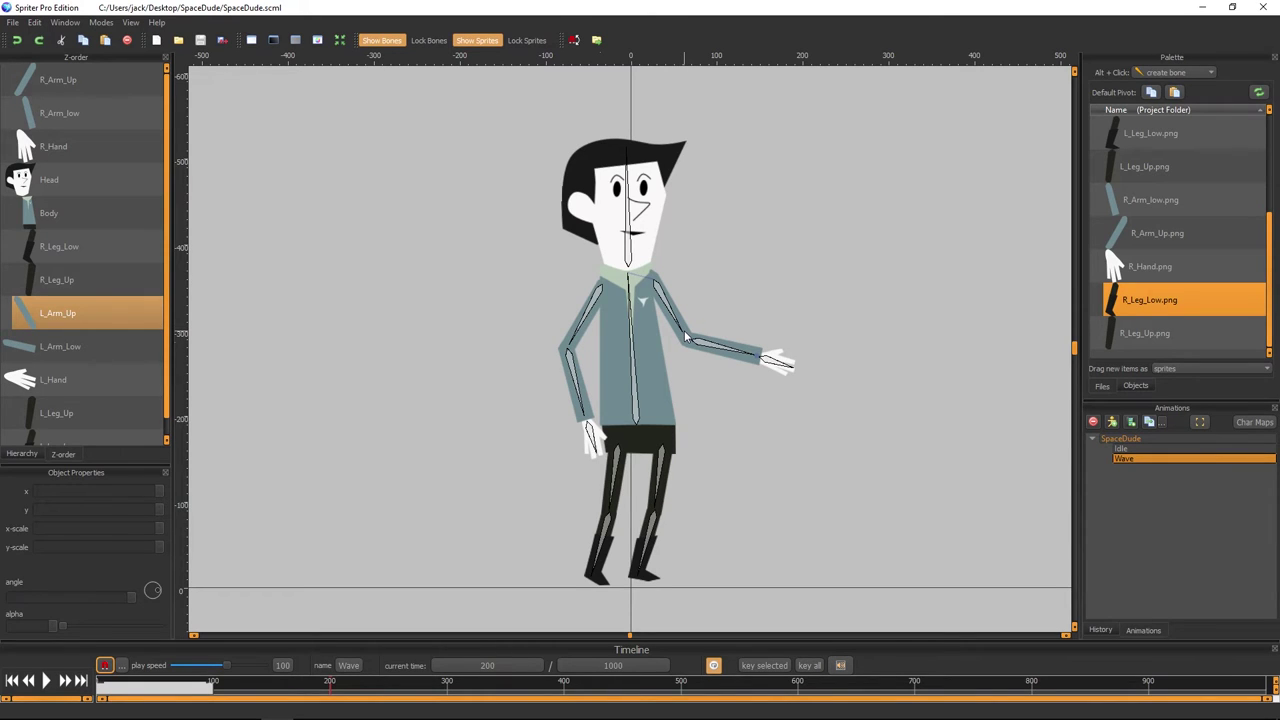
- Rotate the left arm up into a wave pose and play the animation to preview it
mouse_move(762, 355)
left_mouse_down()
mouse_move(778, 262)
mouse_move(724, 243)
left_mouse_up()
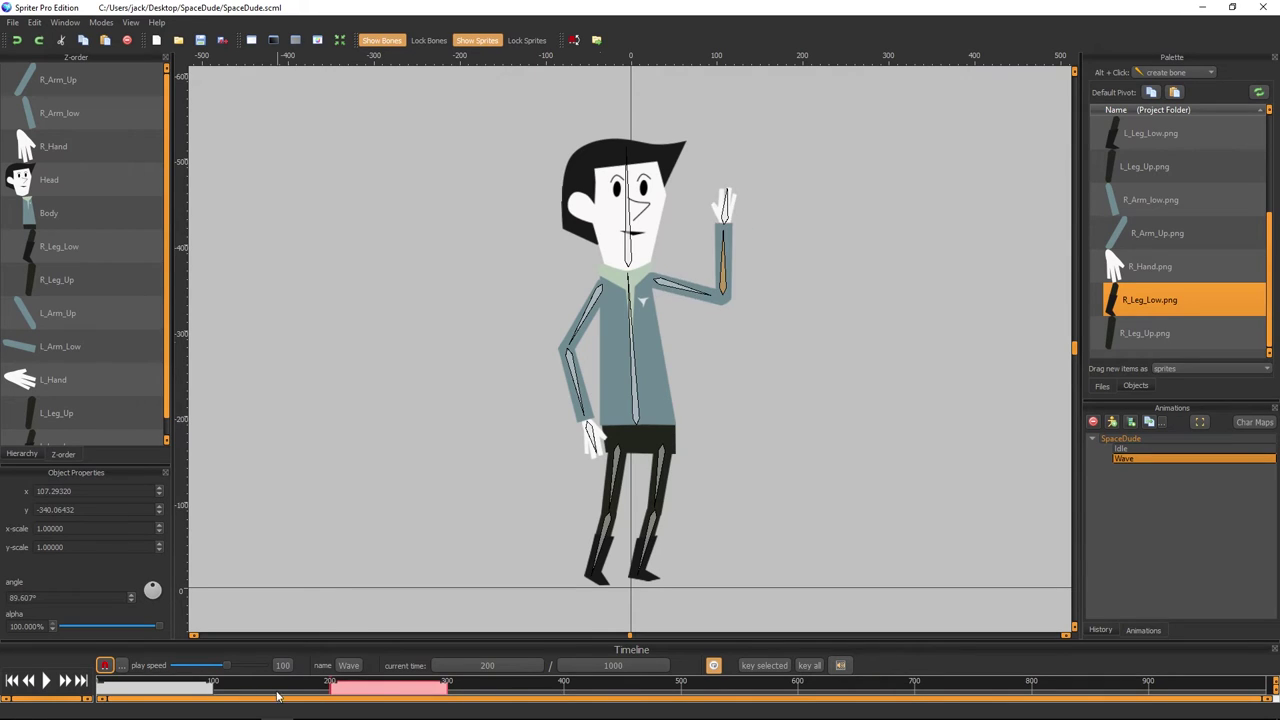
mouse_move(278, 696)
left_mouse_down()
mouse_move(93, 697)
mouse_move(438, 693)
mouse_move(89, 697)
left_mouse_up()
left_click(45, 682)
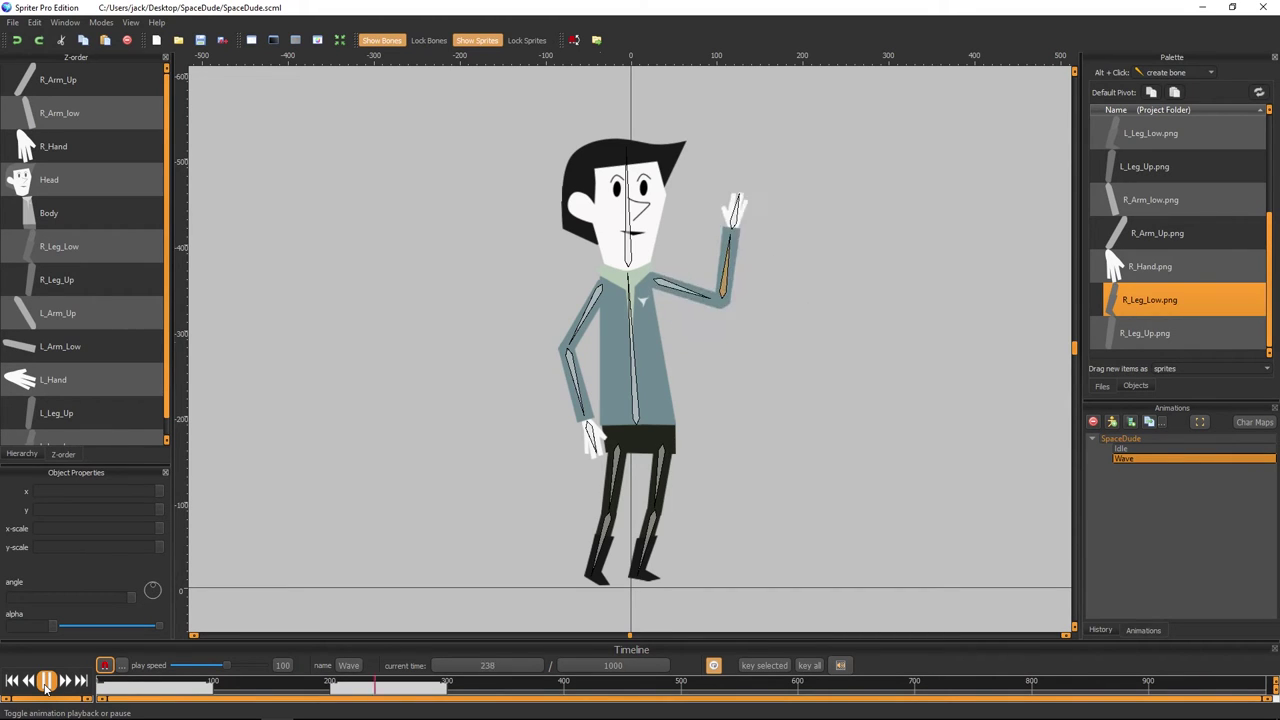
left_click(45, 682)
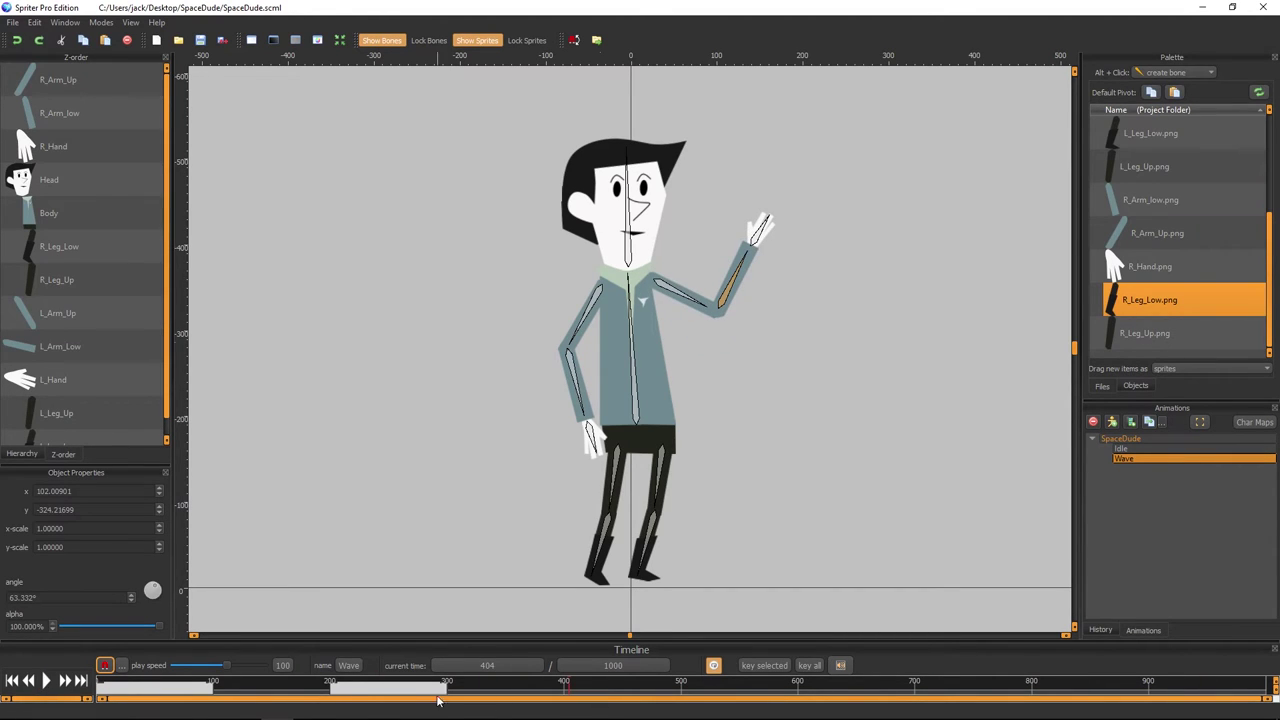
- Return to the 200 ms raised-arm key and select the L_Arm_Low forearm with the Edit menu open
left_click(351, 690)
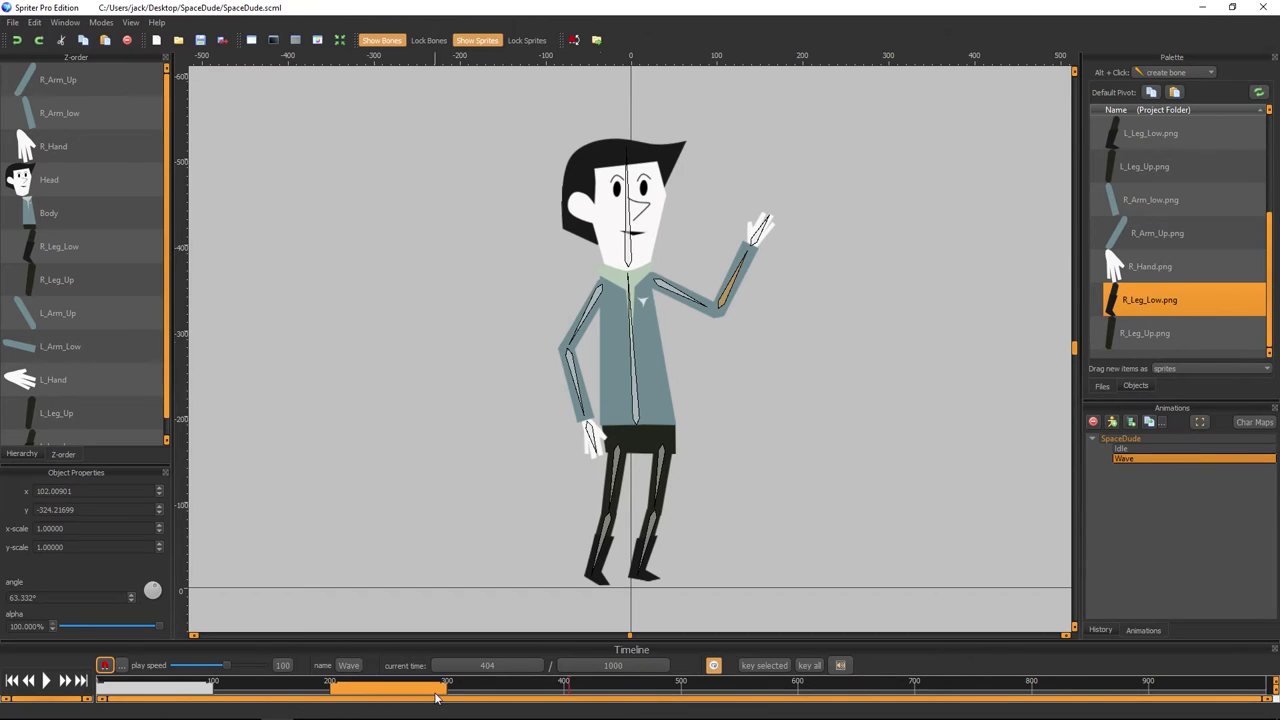
left_click(353, 691)
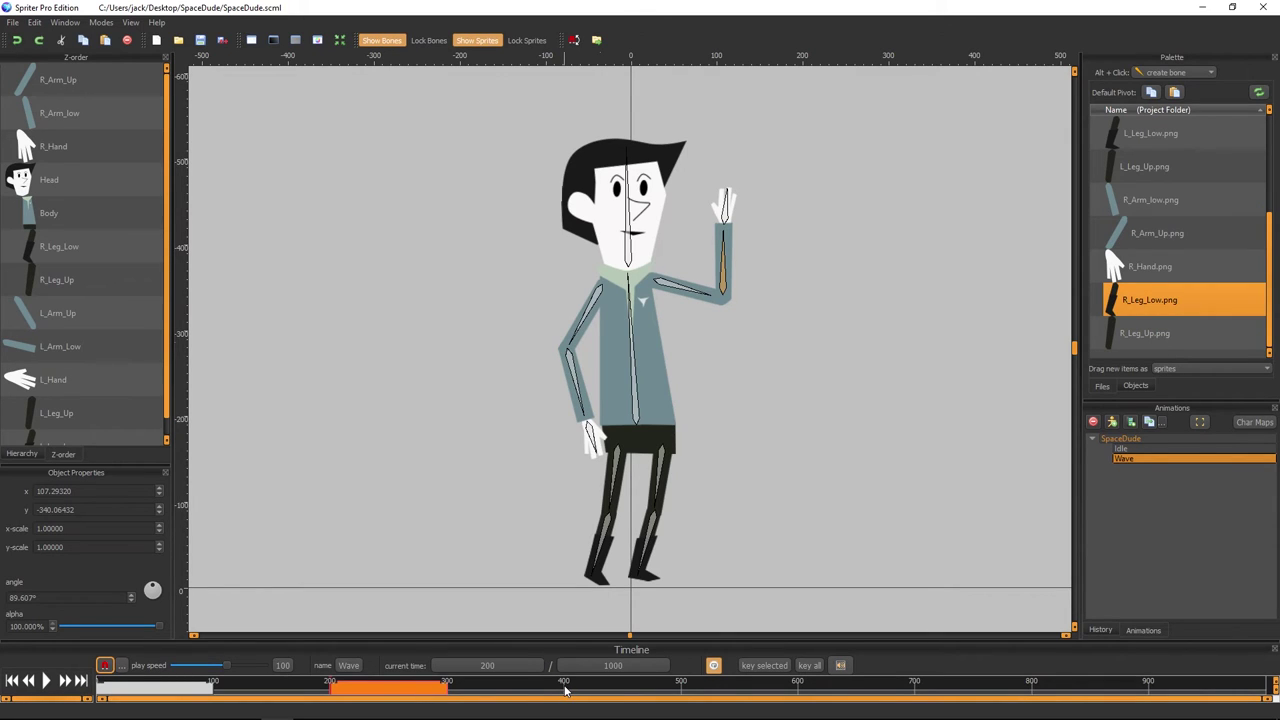
left_click(565, 690)
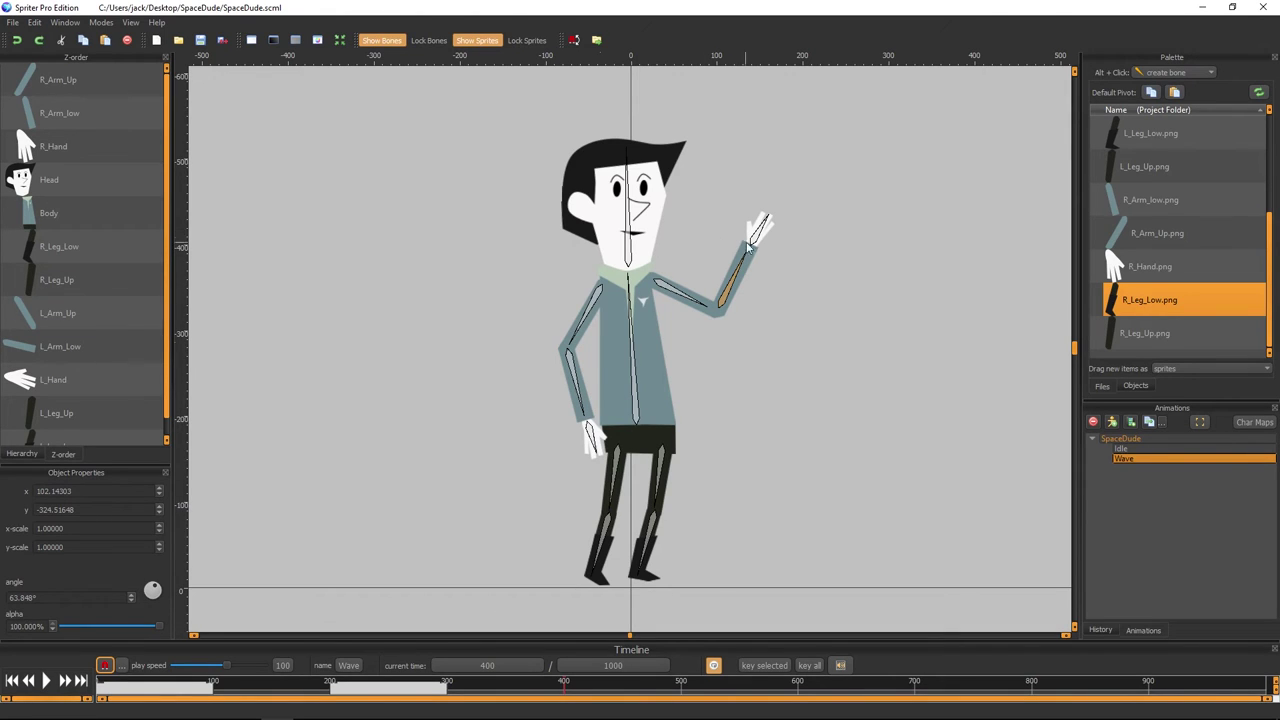
left_click(366, 692)
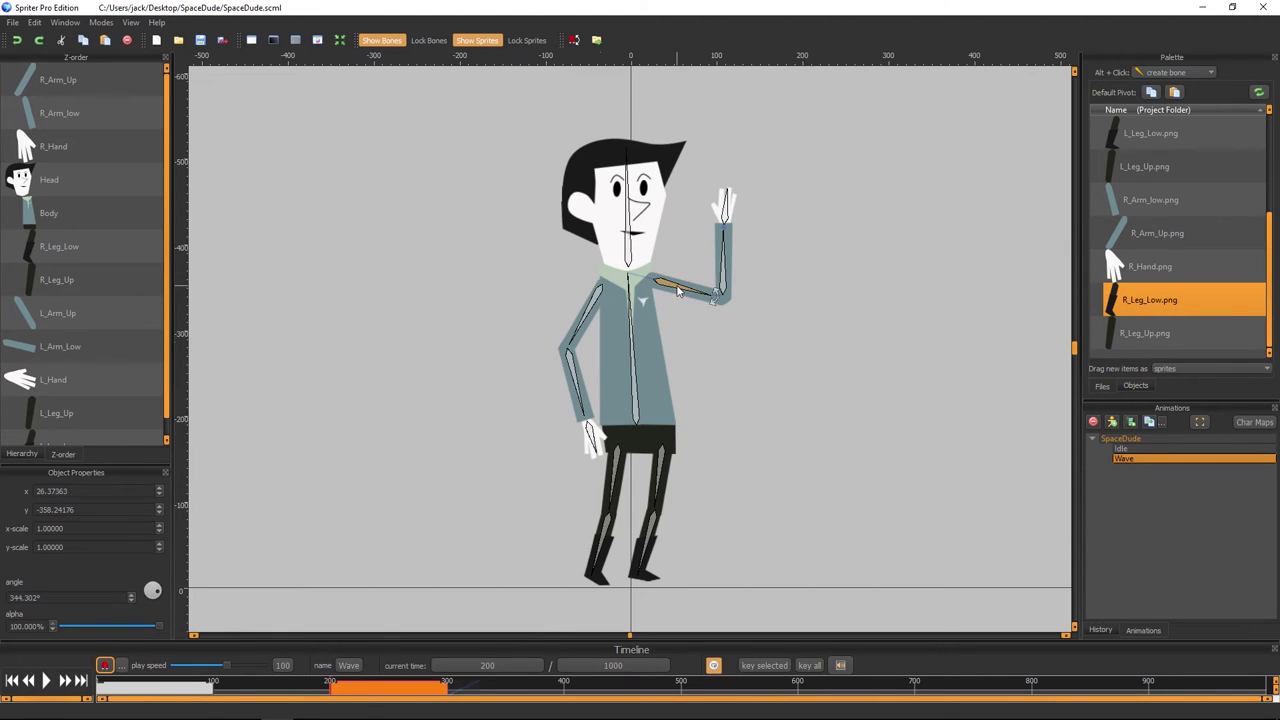
left_click(727, 270)
left_click(35, 22)
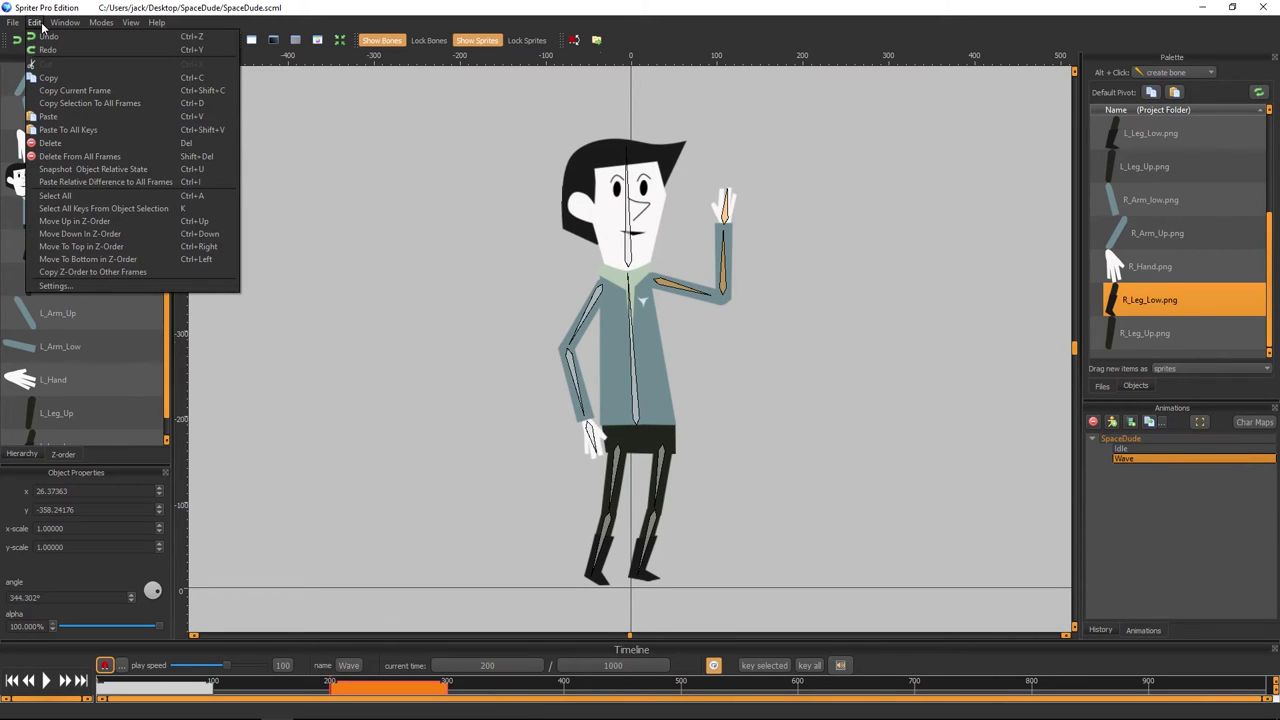
- Copy the 200 ms raised-arm pose and paste it at 400 ms
left_click(104, 77)
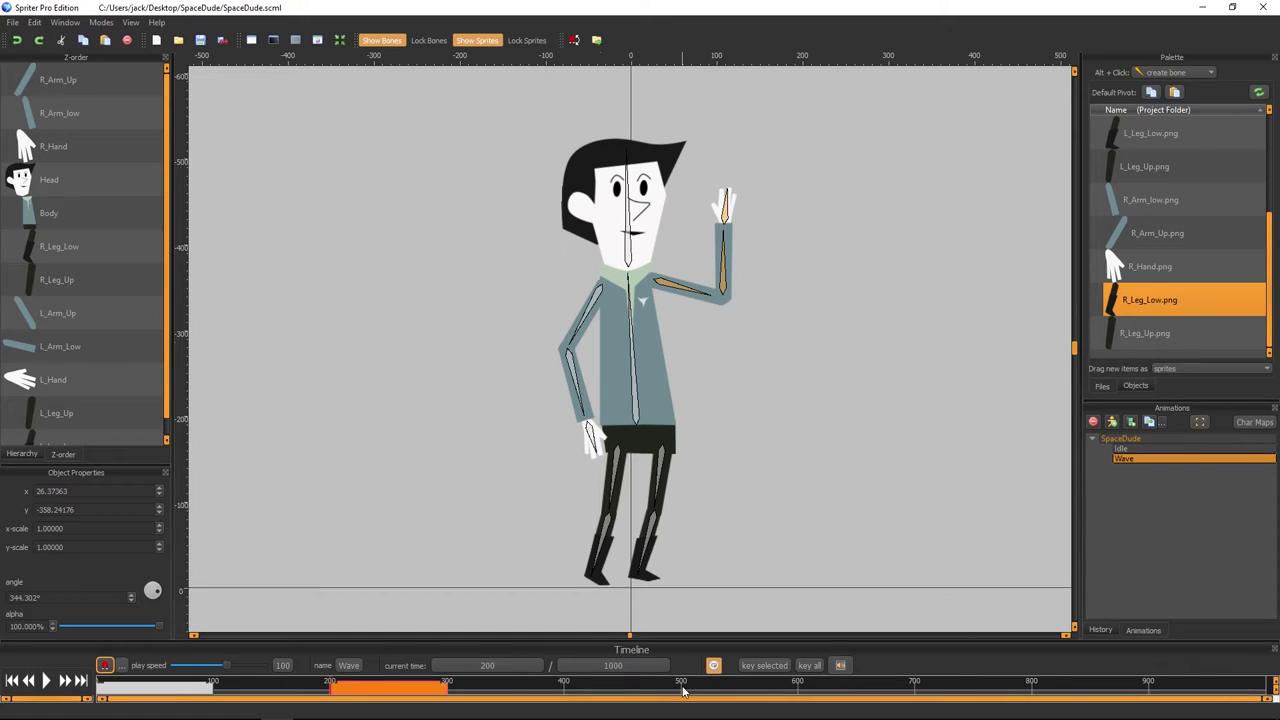
left_click(566, 690)
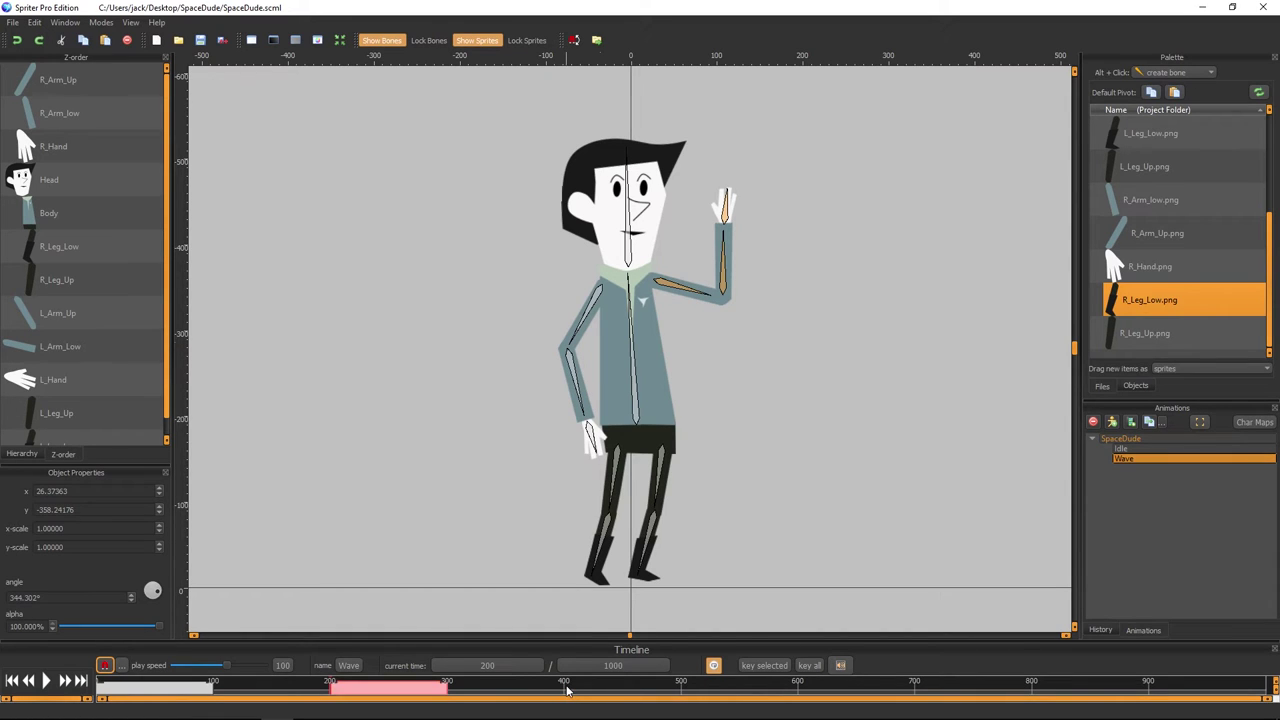
left_click(566, 690)
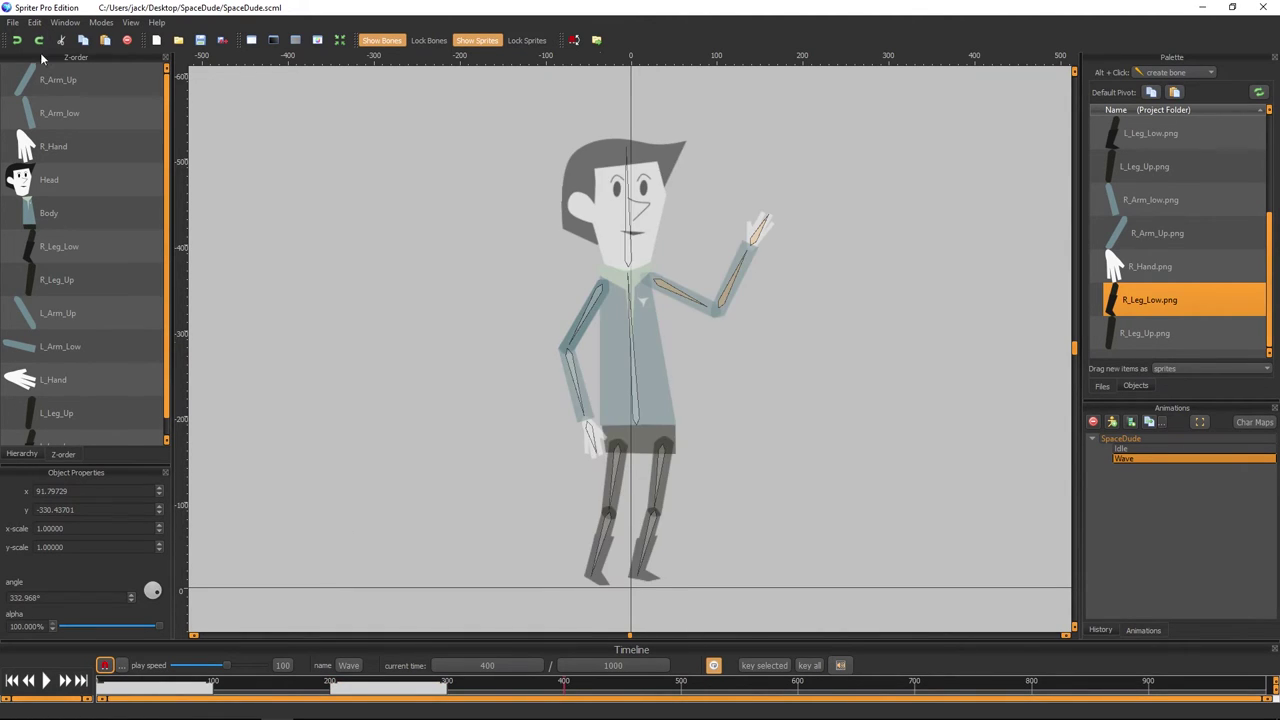
left_click(34, 22)
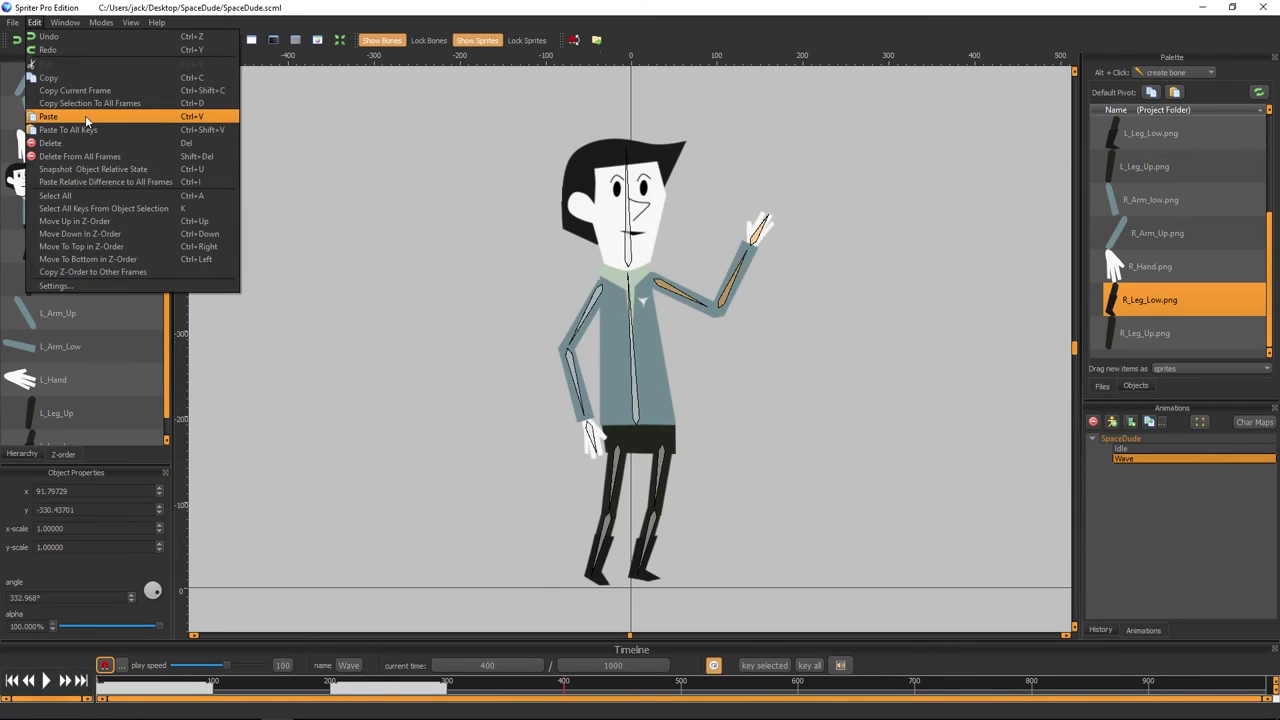
left_click(87, 118)
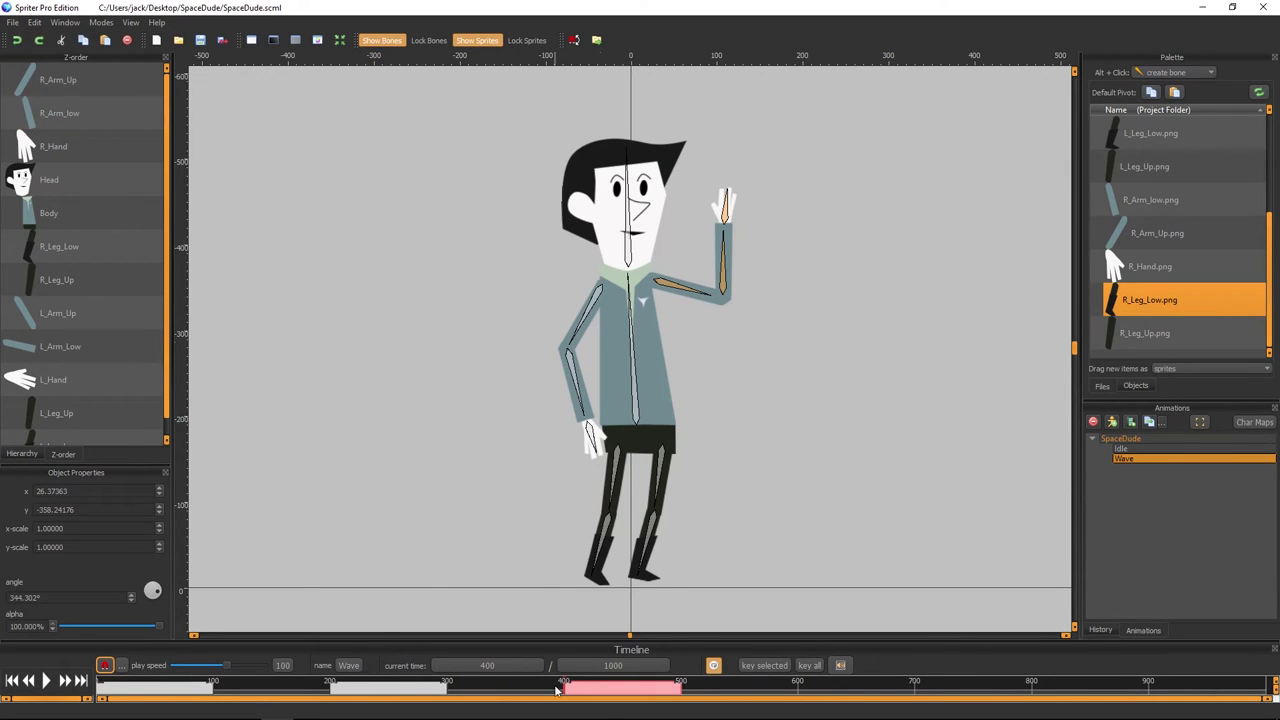
- Paste the raised-arm pose at the 600 ms and 800 ms keys
left_click(799, 690)
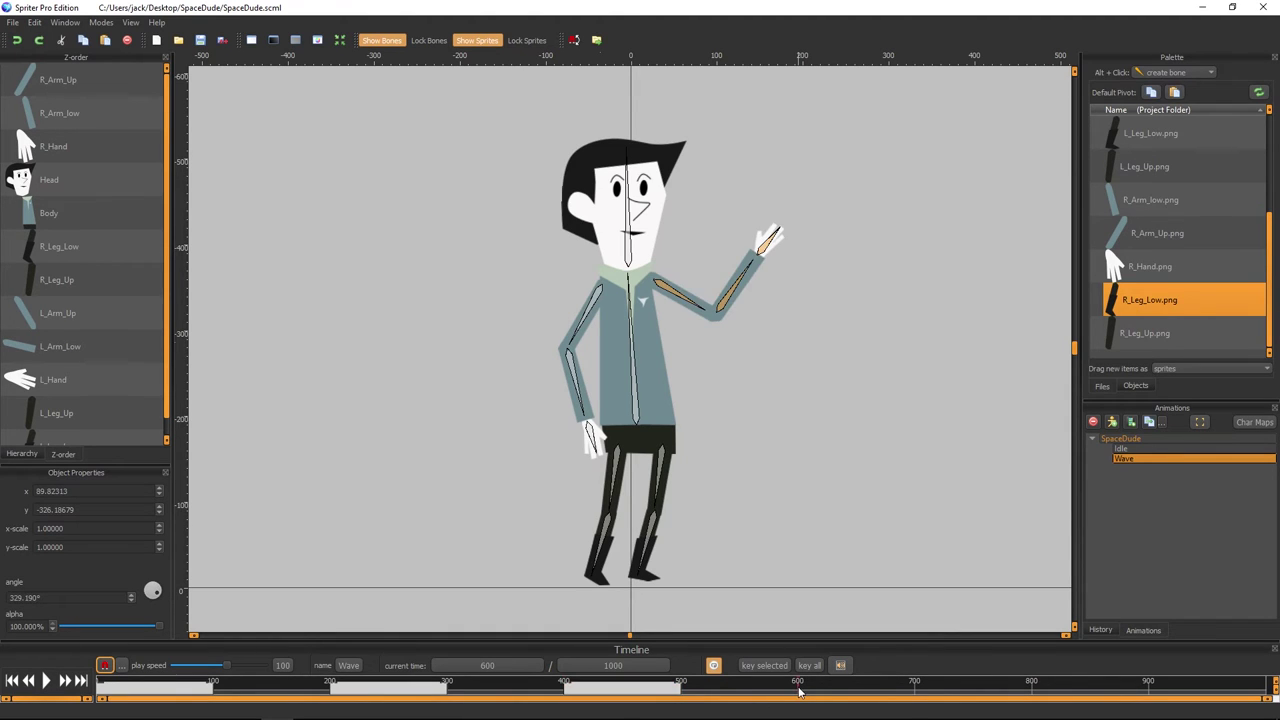
left_click(34, 22)
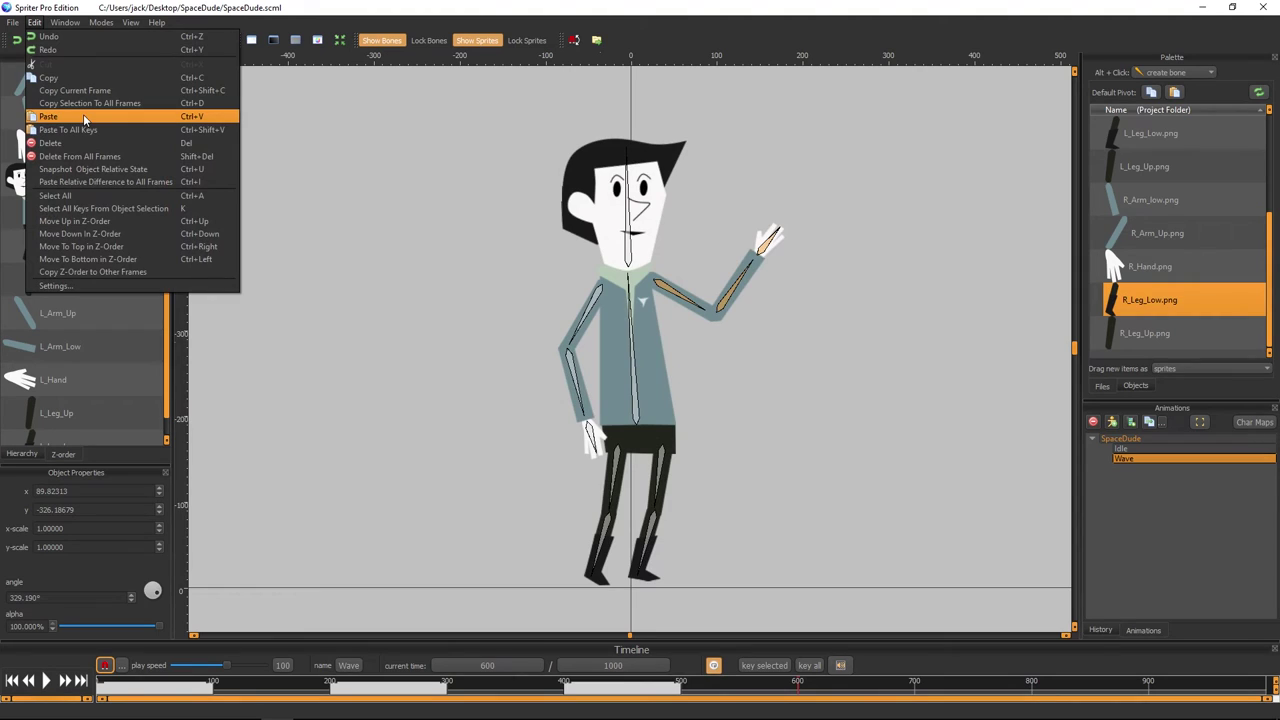
left_click(84, 117)
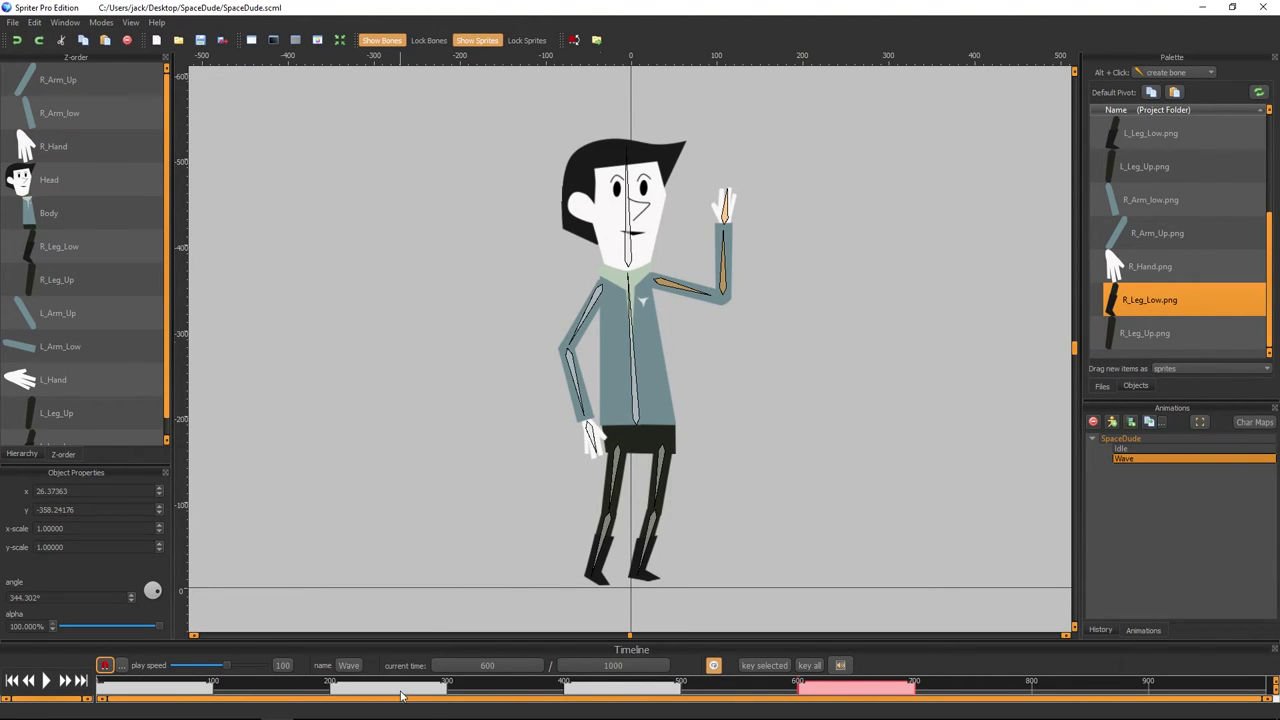
left_click(628, 234)
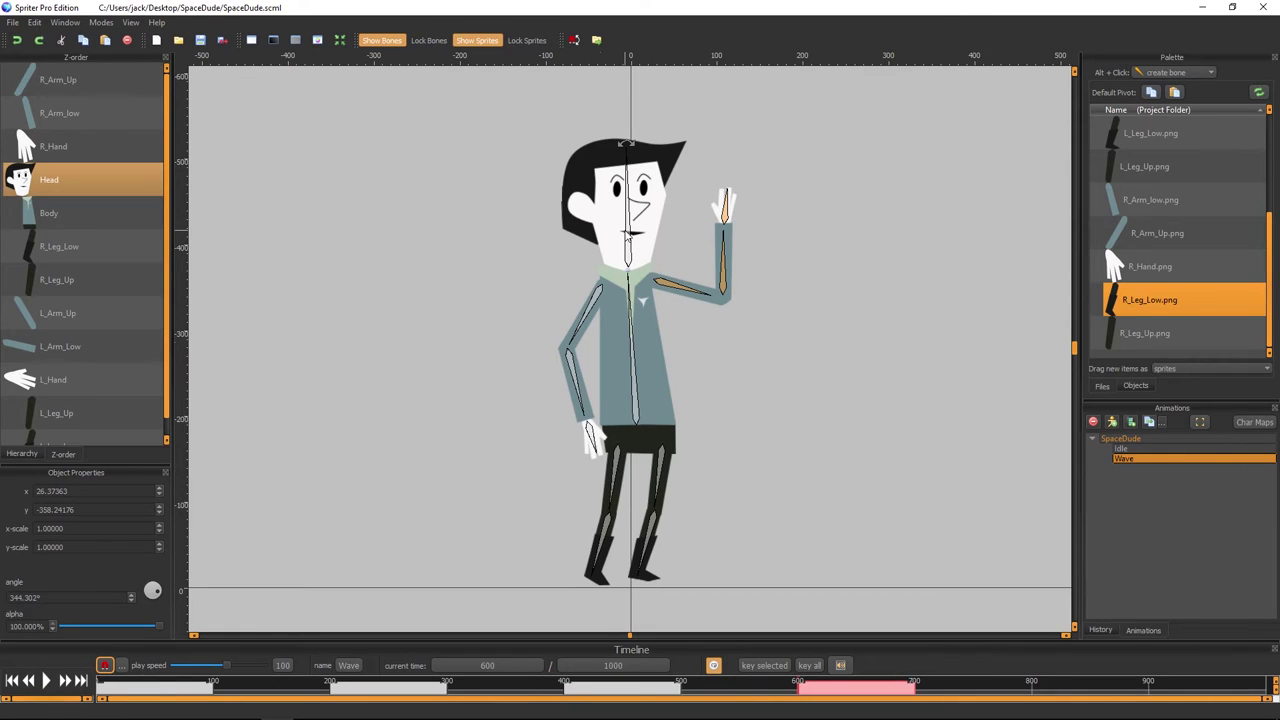
left_click(695, 230)
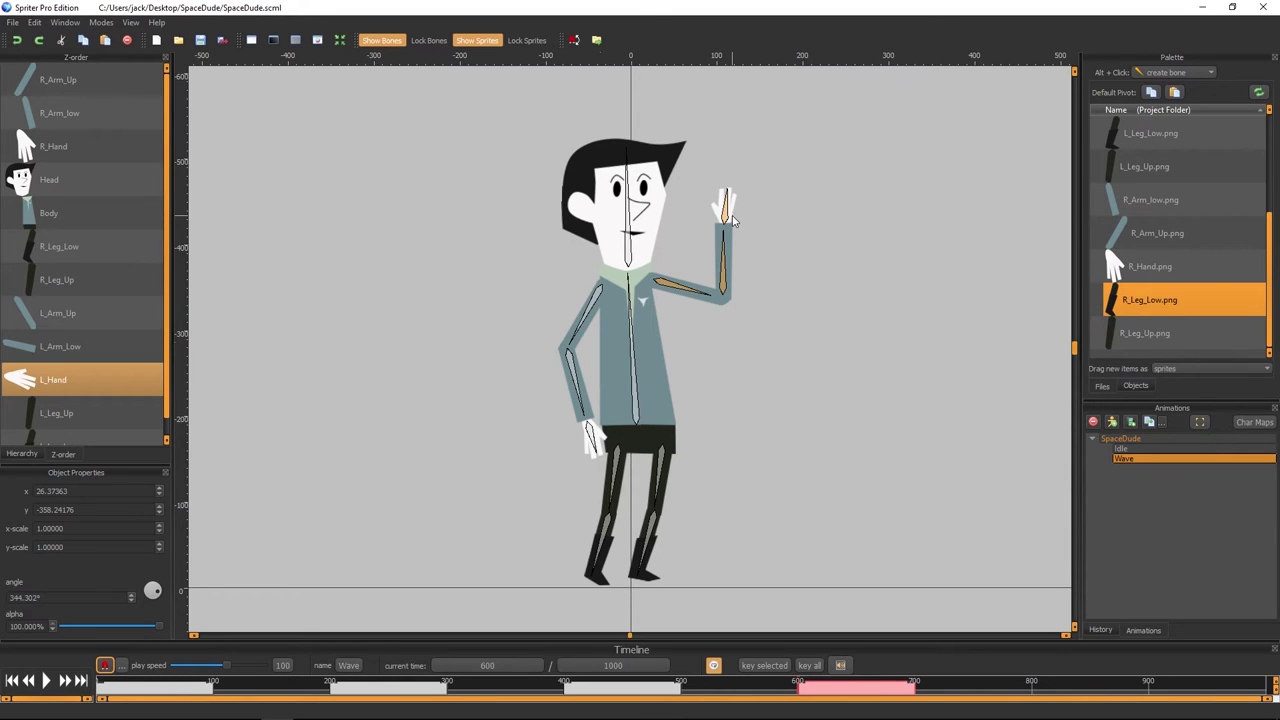
left_click(1032, 688)
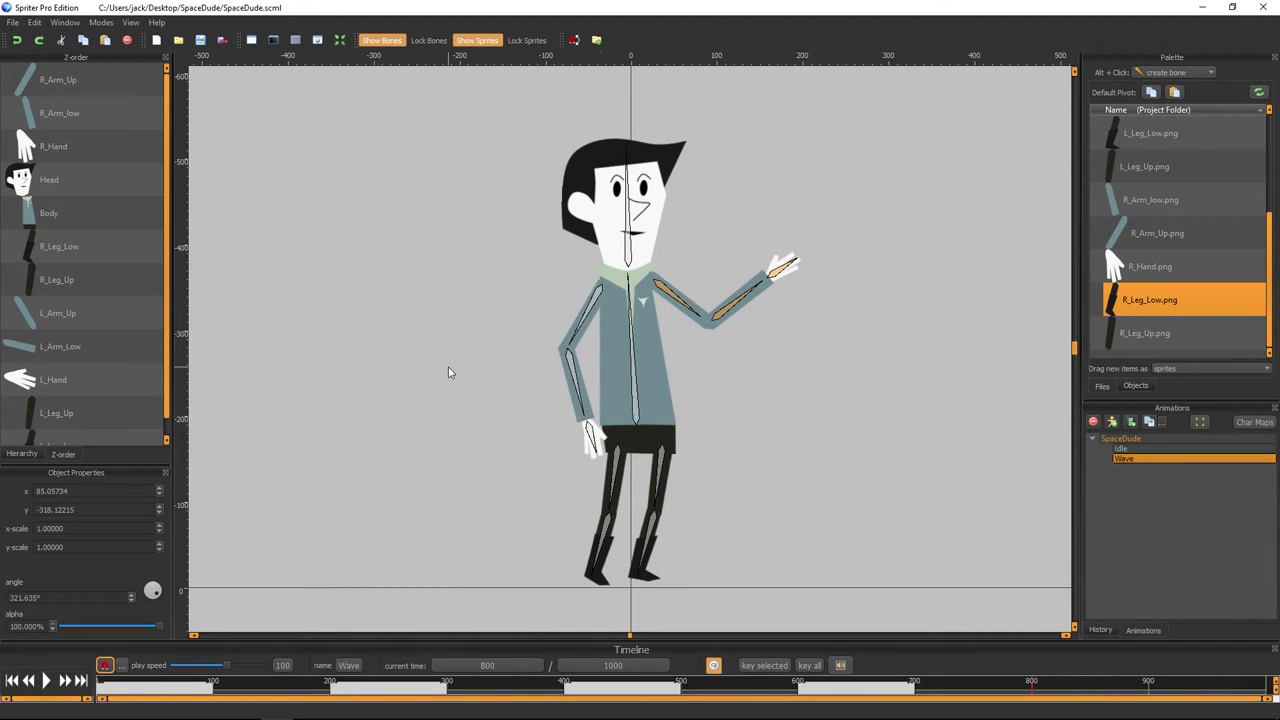
key("ctrl+v")
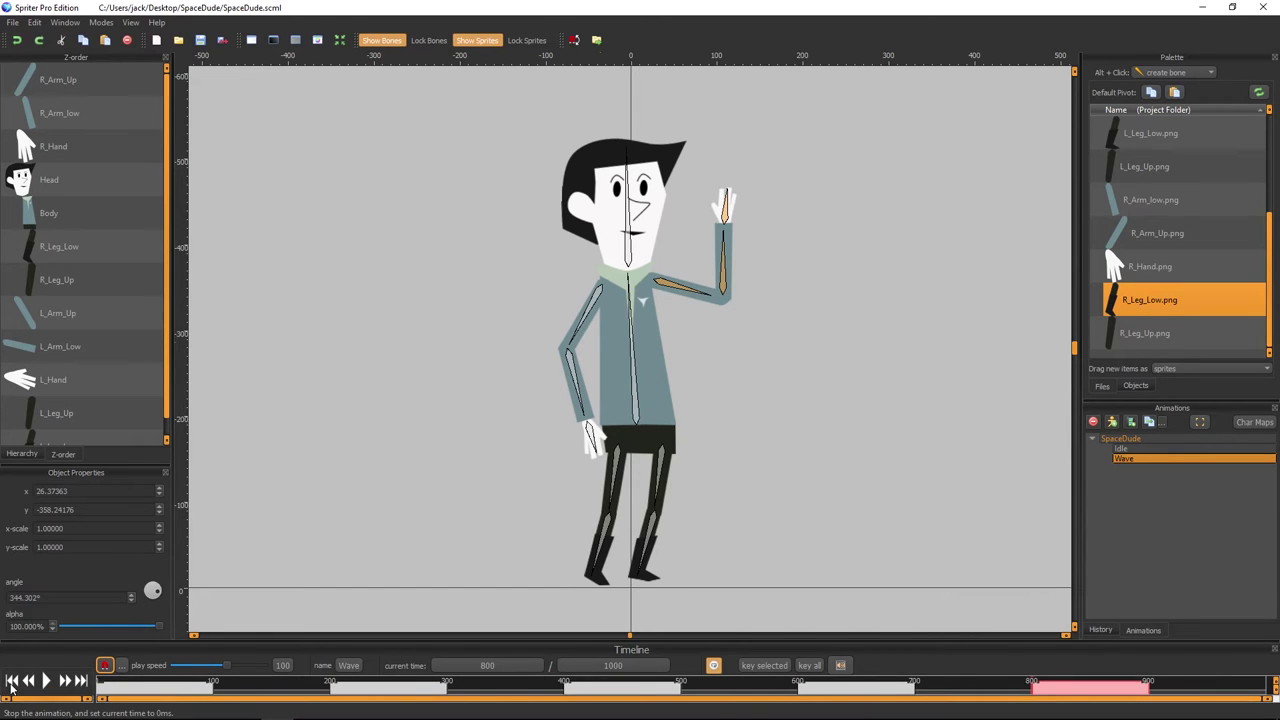
- Rewind and play the Wave animation to preview the pasted poses
left_click(24, 686)
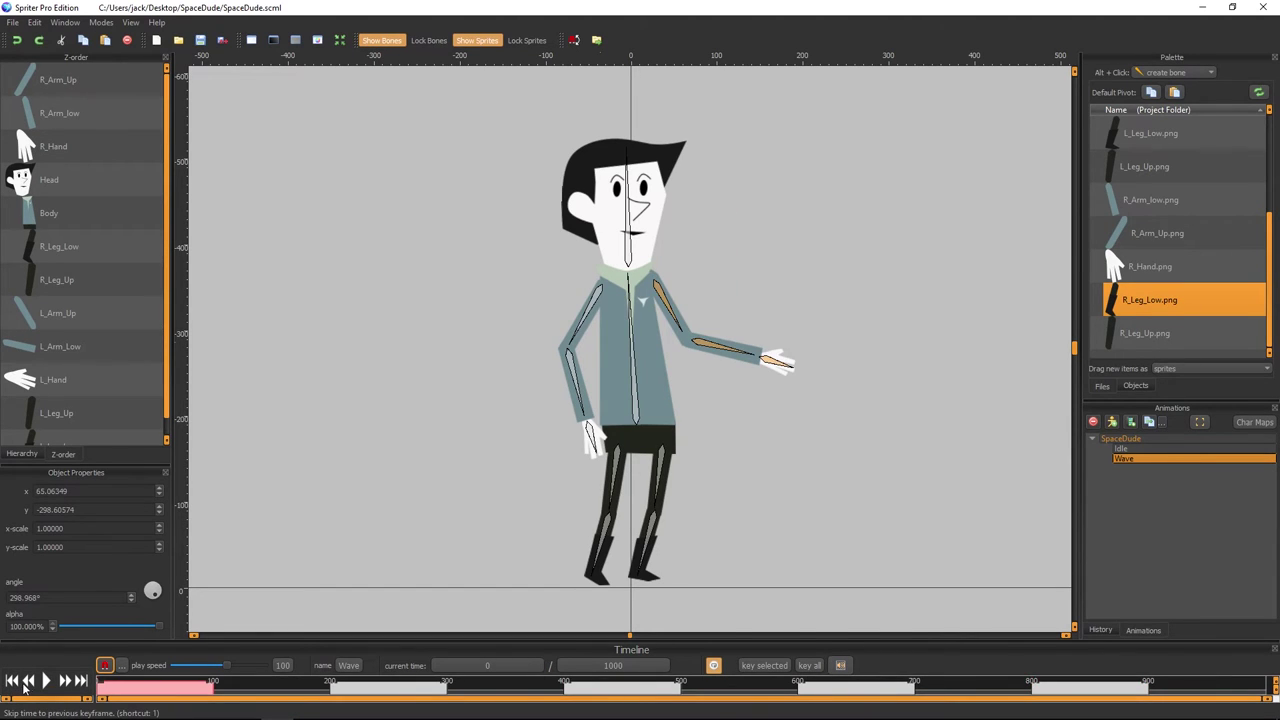
left_click(47, 683)
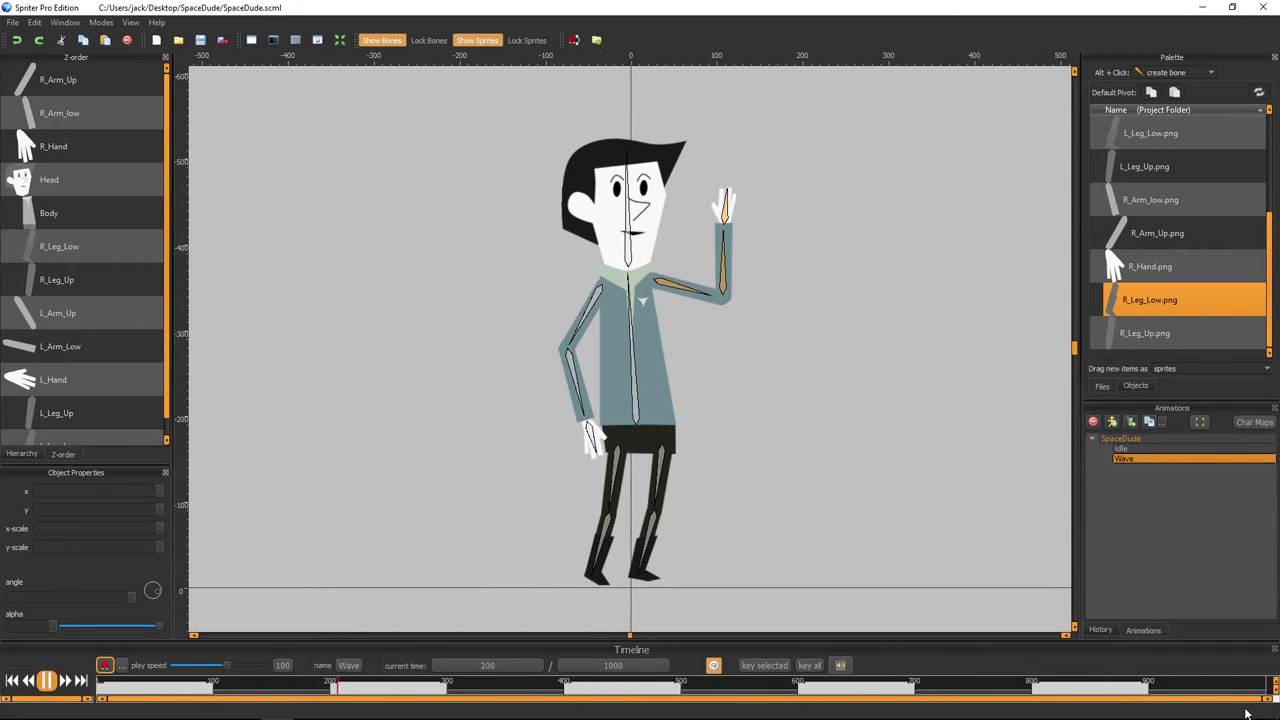
left_click(44, 684)
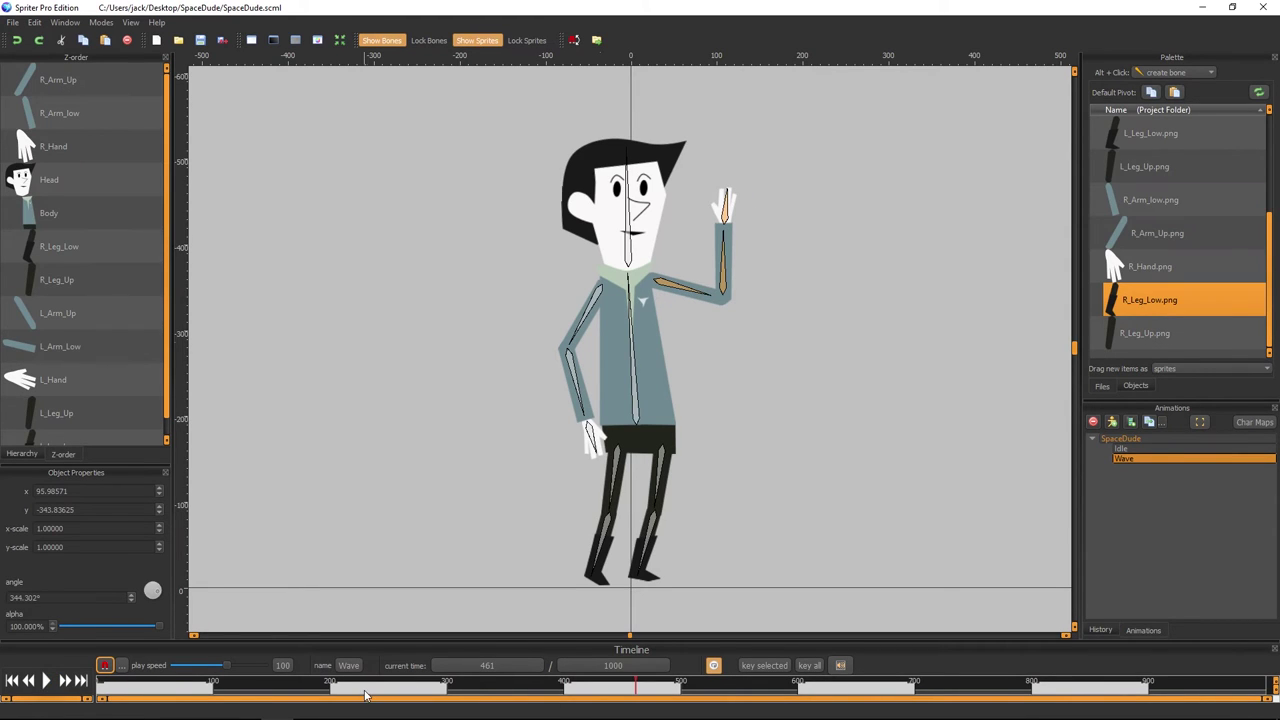
left_click(366, 690)
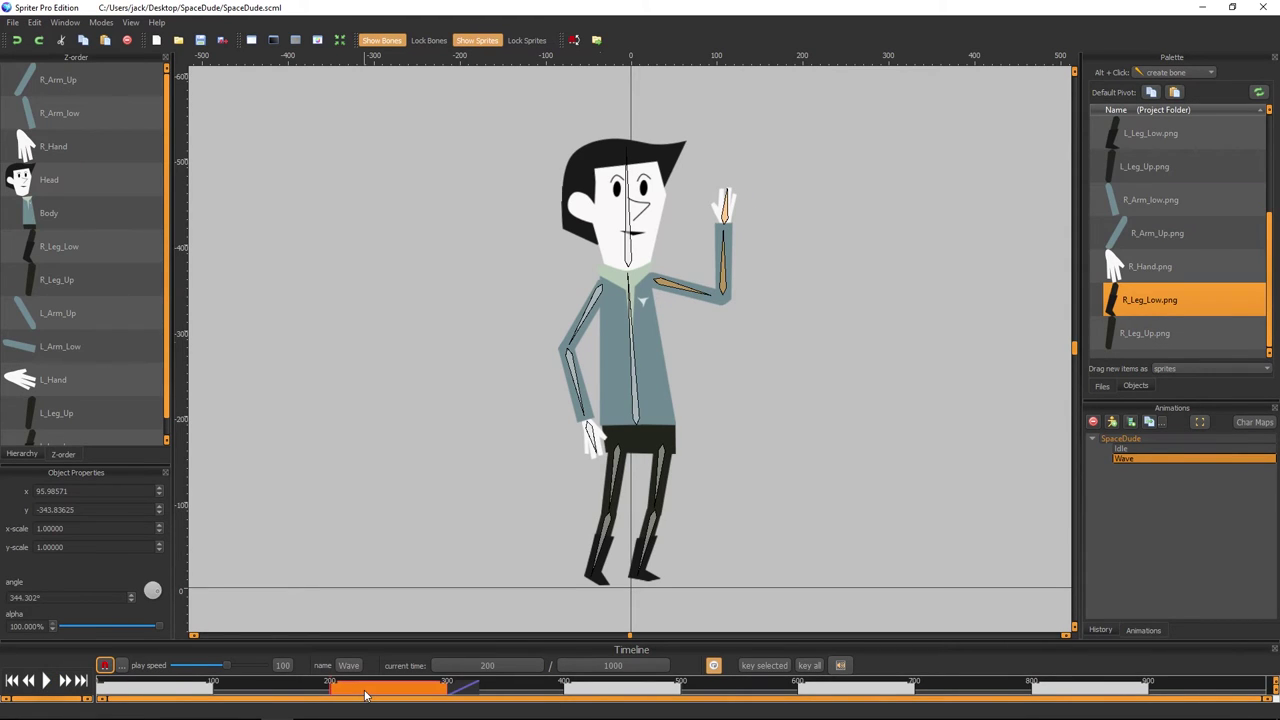
- Swing the raised forearm toward the head at 400 ms and outward to the right at 600 ms
left_click(609, 694)
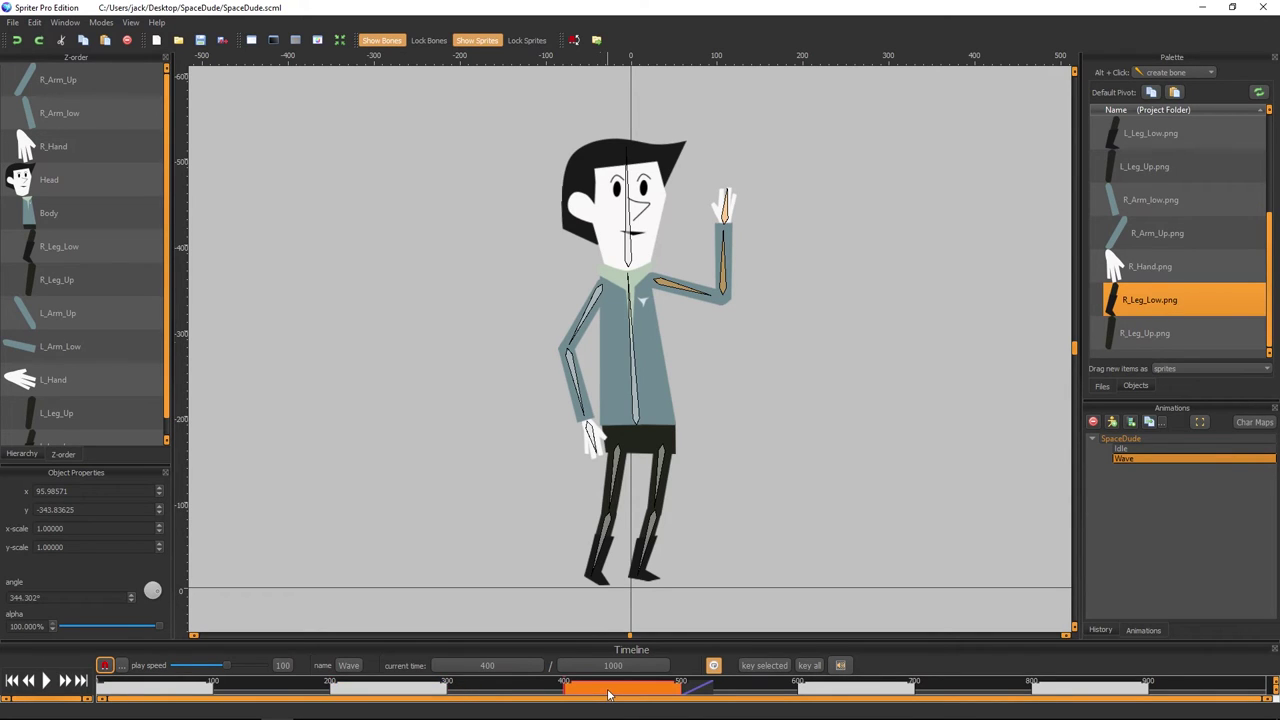
left_click(727, 246)
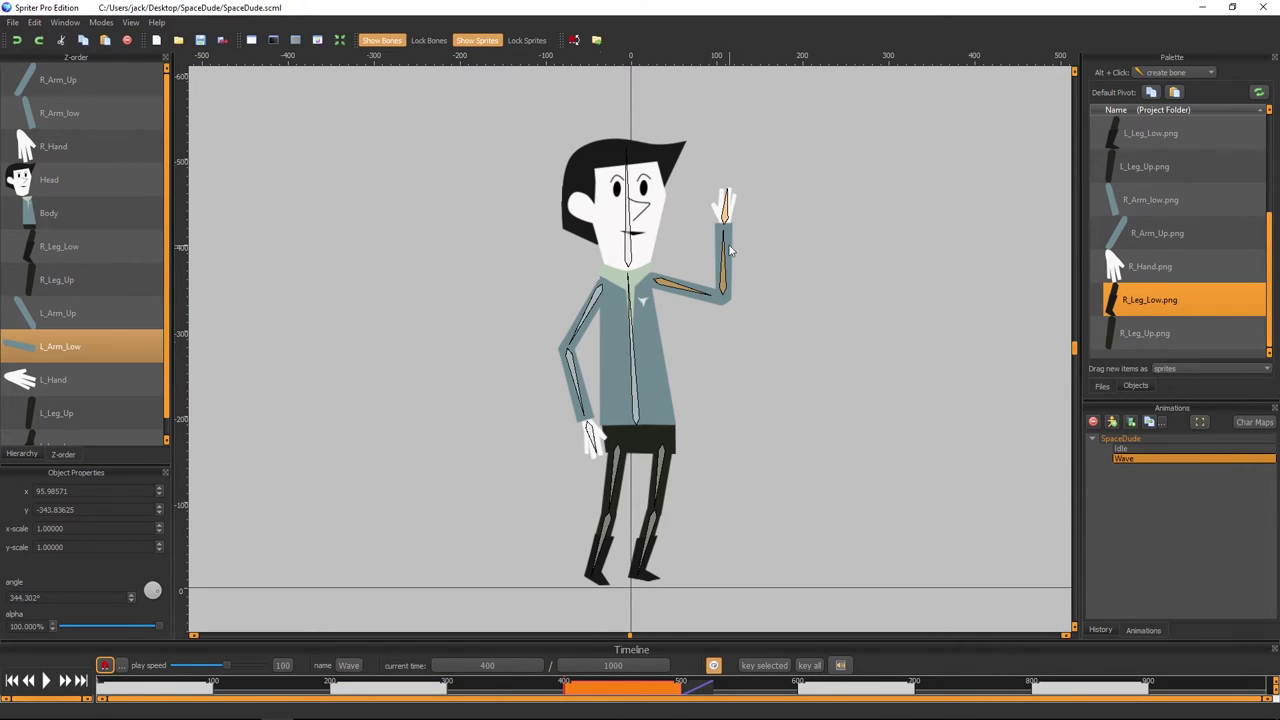
left_click_drag(722, 234, 688, 200)
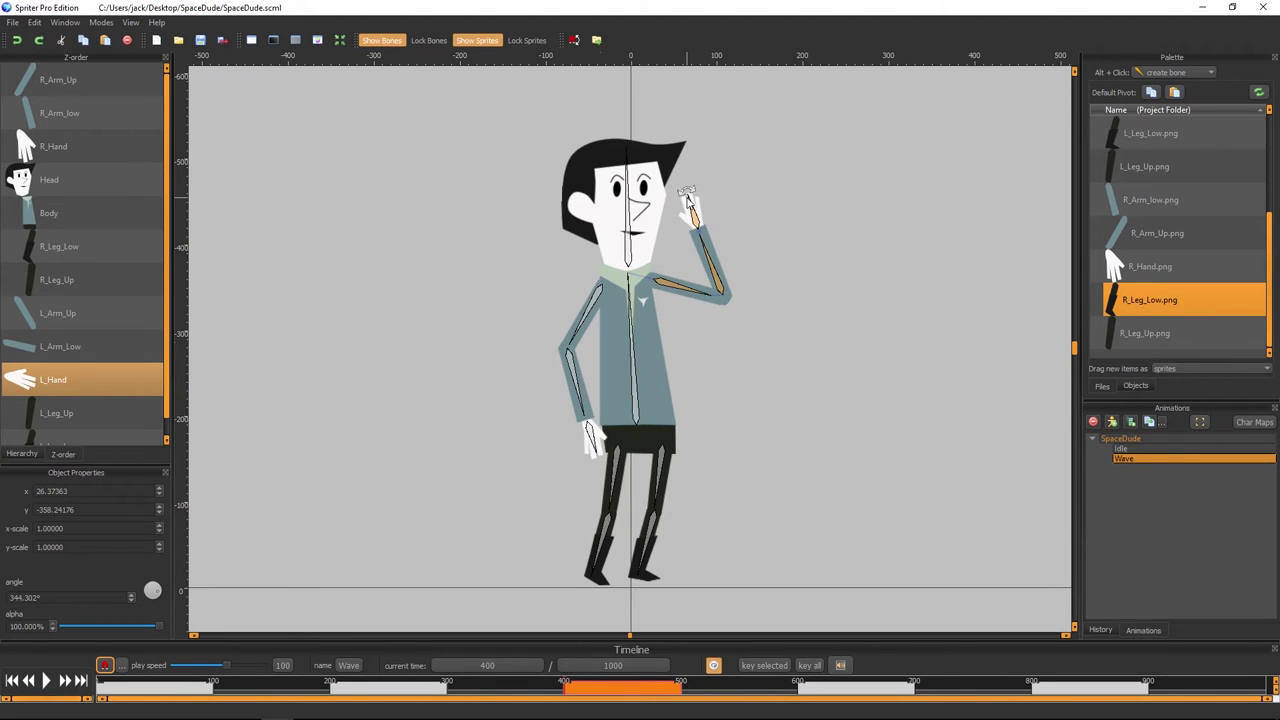
left_click(680, 203)
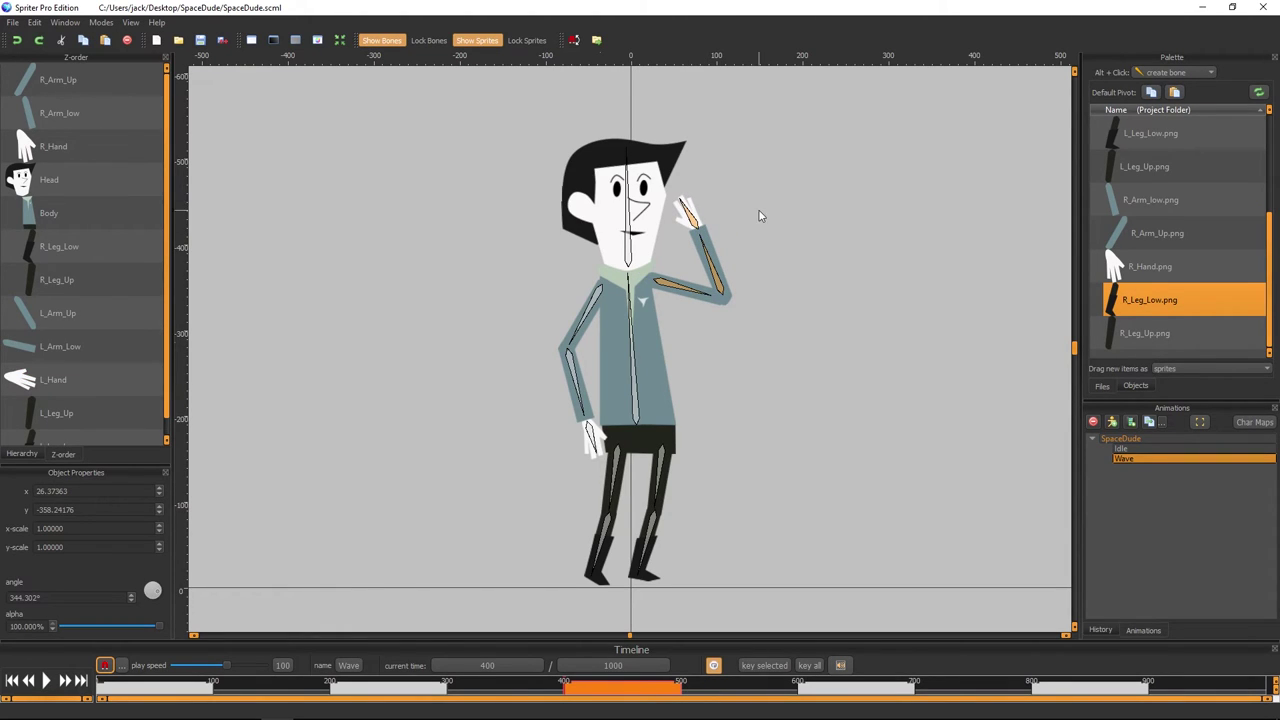
left_click(851, 690)
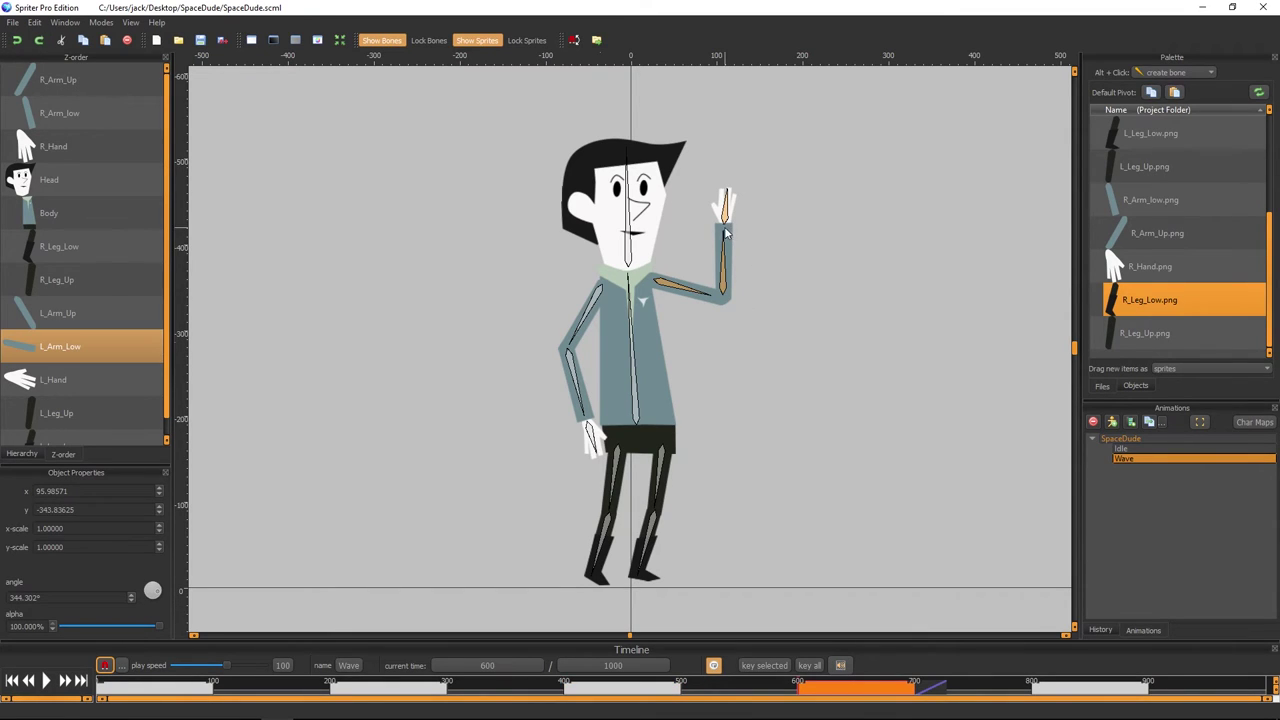
left_click_drag(725, 238, 748, 247)
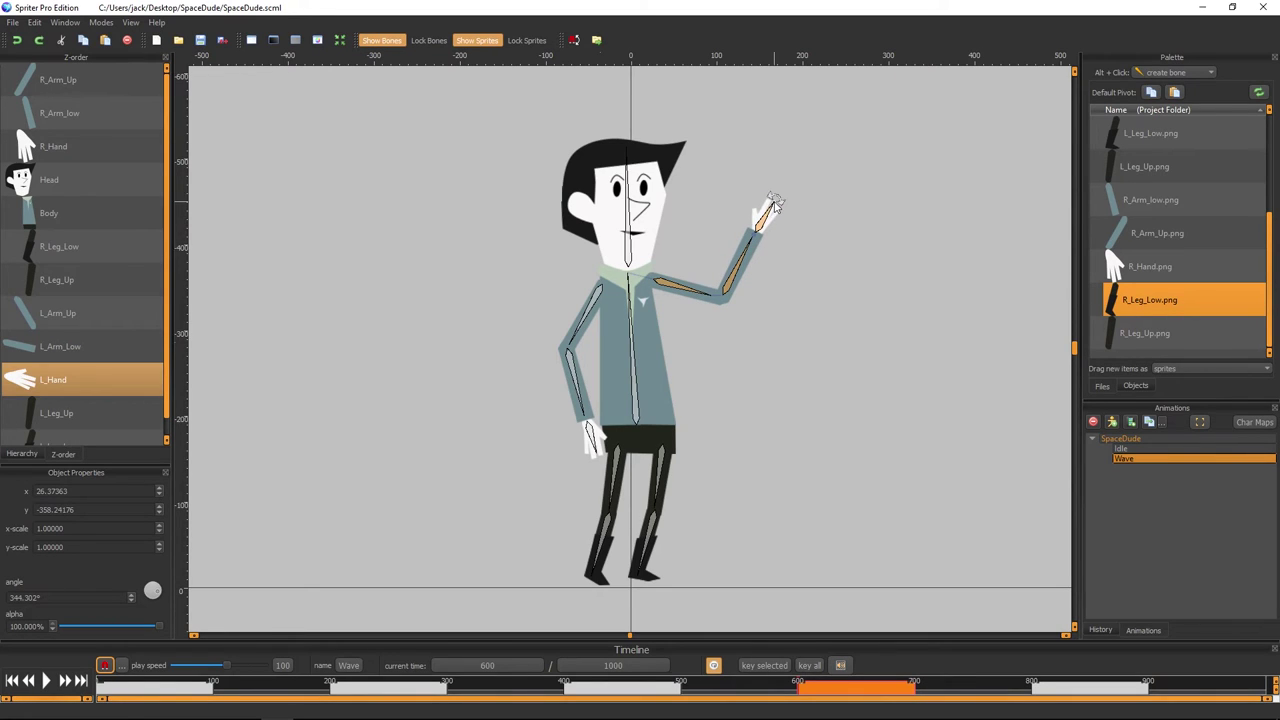
left_click(776, 210)
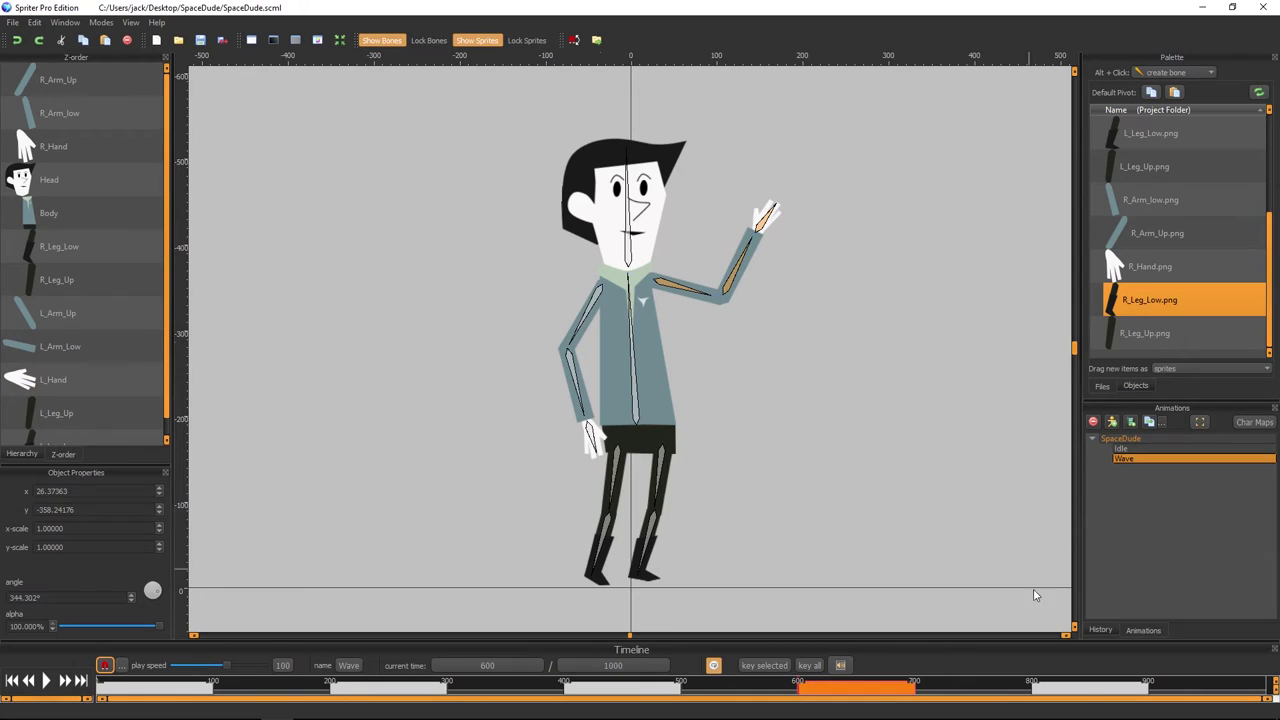
- Check the 800 and 200 ms keys, then replay the Wave animation from the start
left_click(1058, 692)
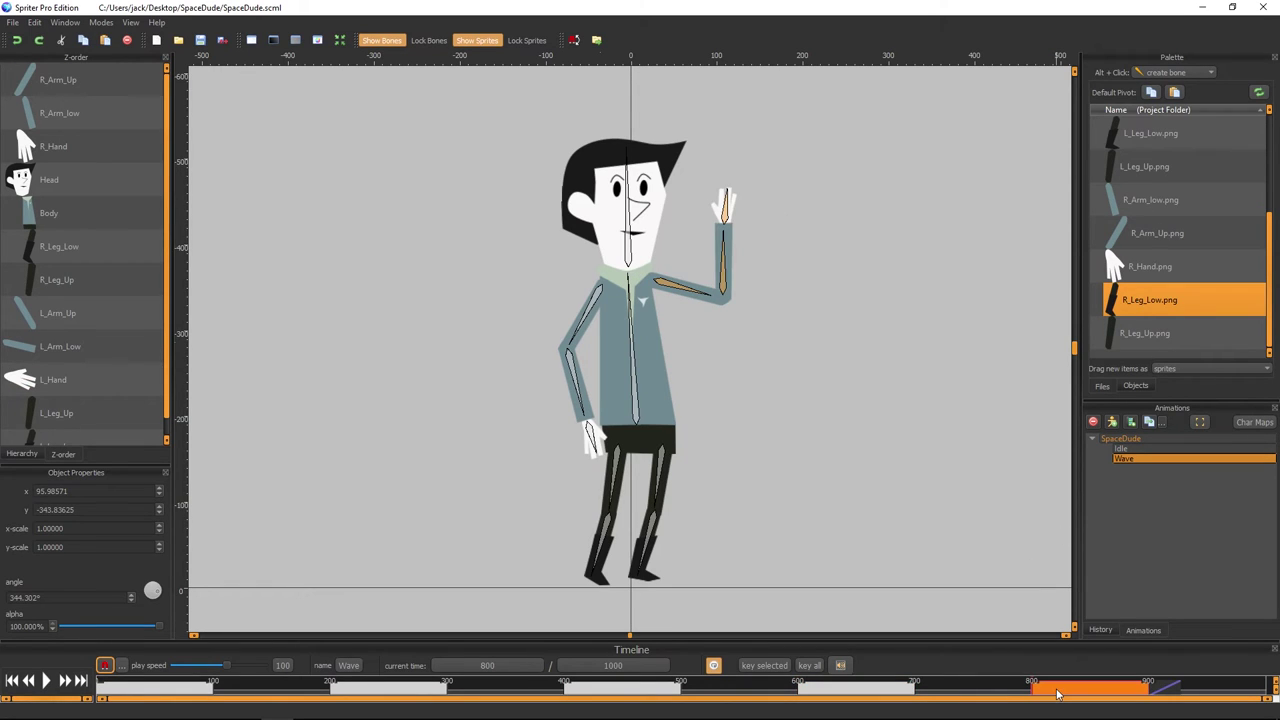
left_click(727, 197)
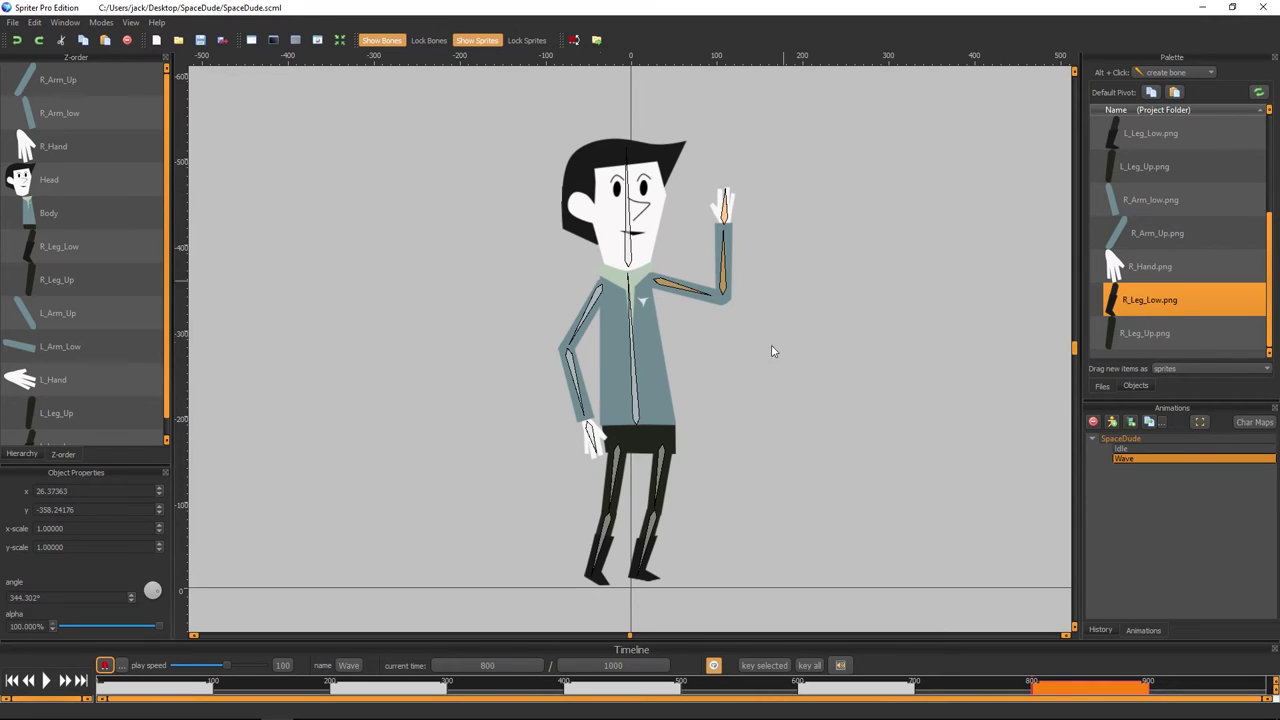
left_click(386, 692)
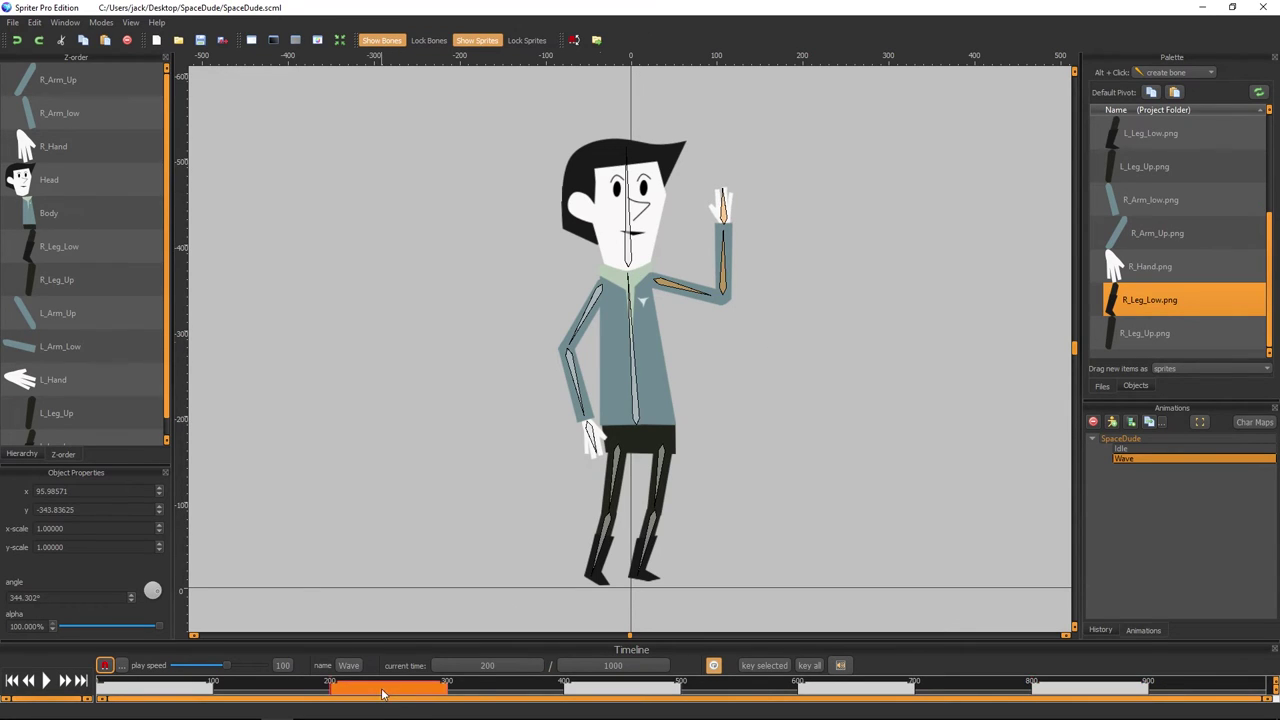
left_click(724, 196)
left_click(1066, 690)
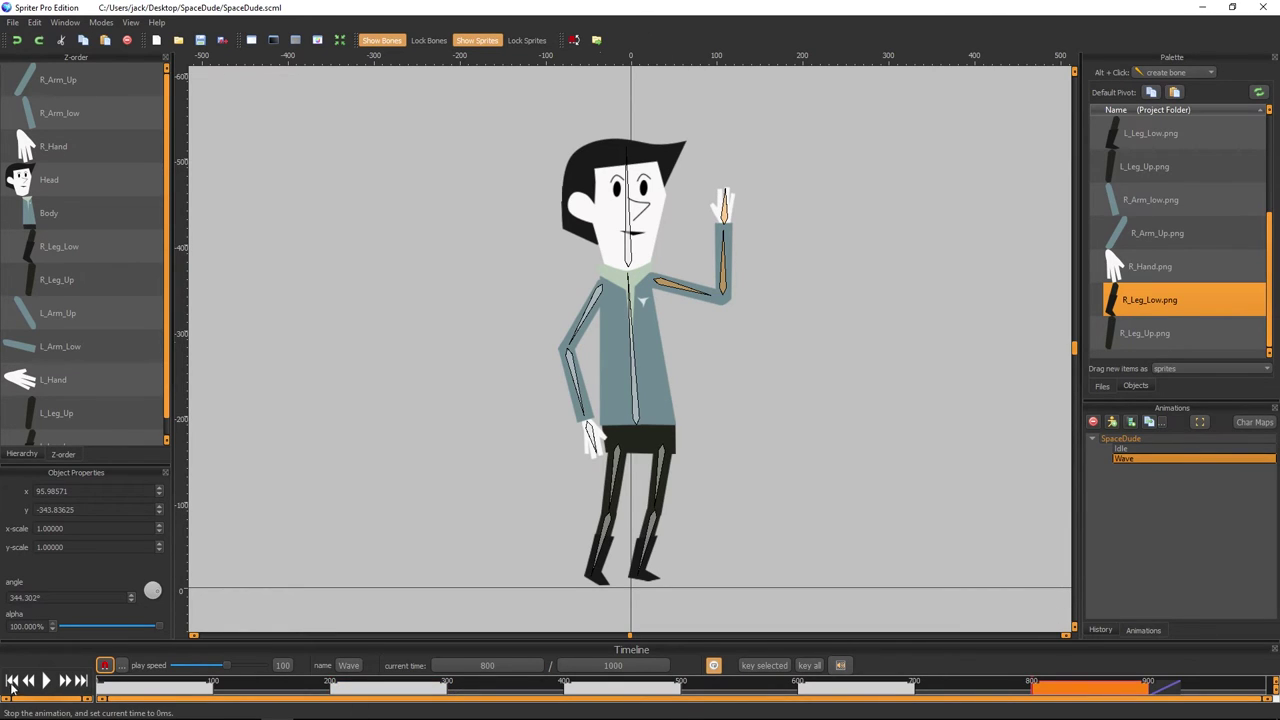
left_click(10, 681)
left_click(45, 682)
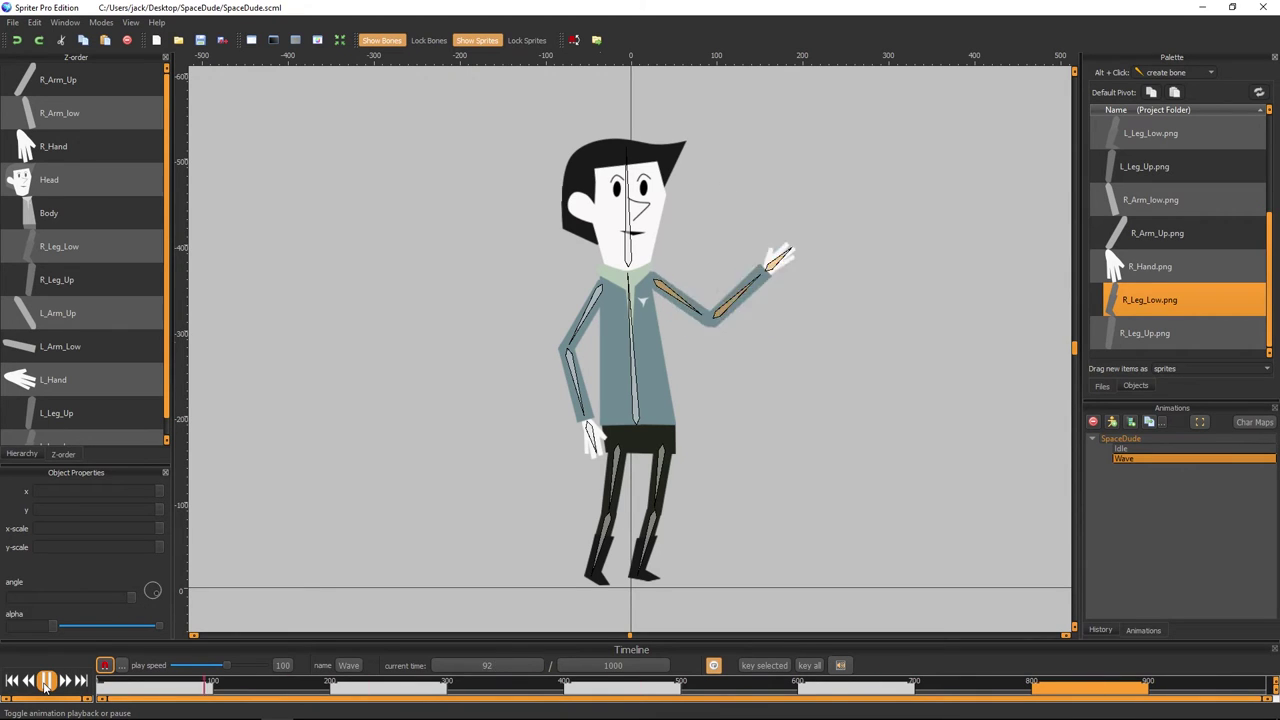
left_click(45, 683)
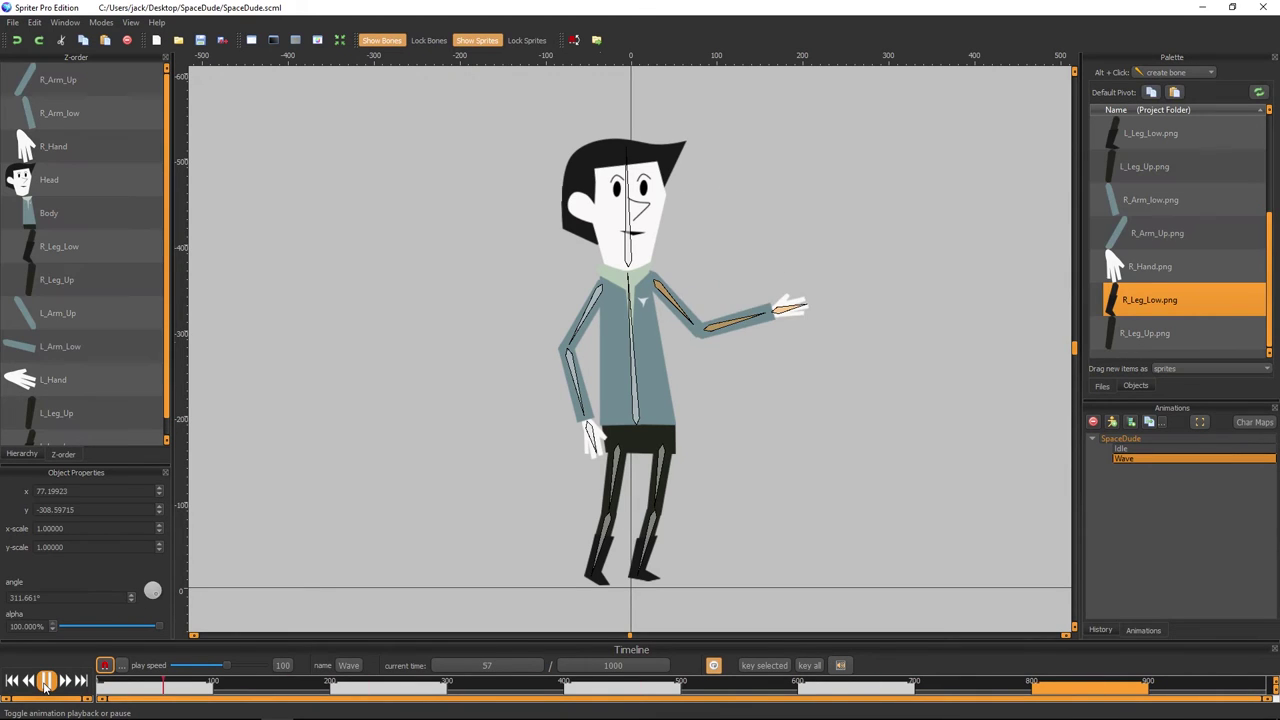
- Open the Idle animation
left_click(13, 22)
left_click(44, 77)
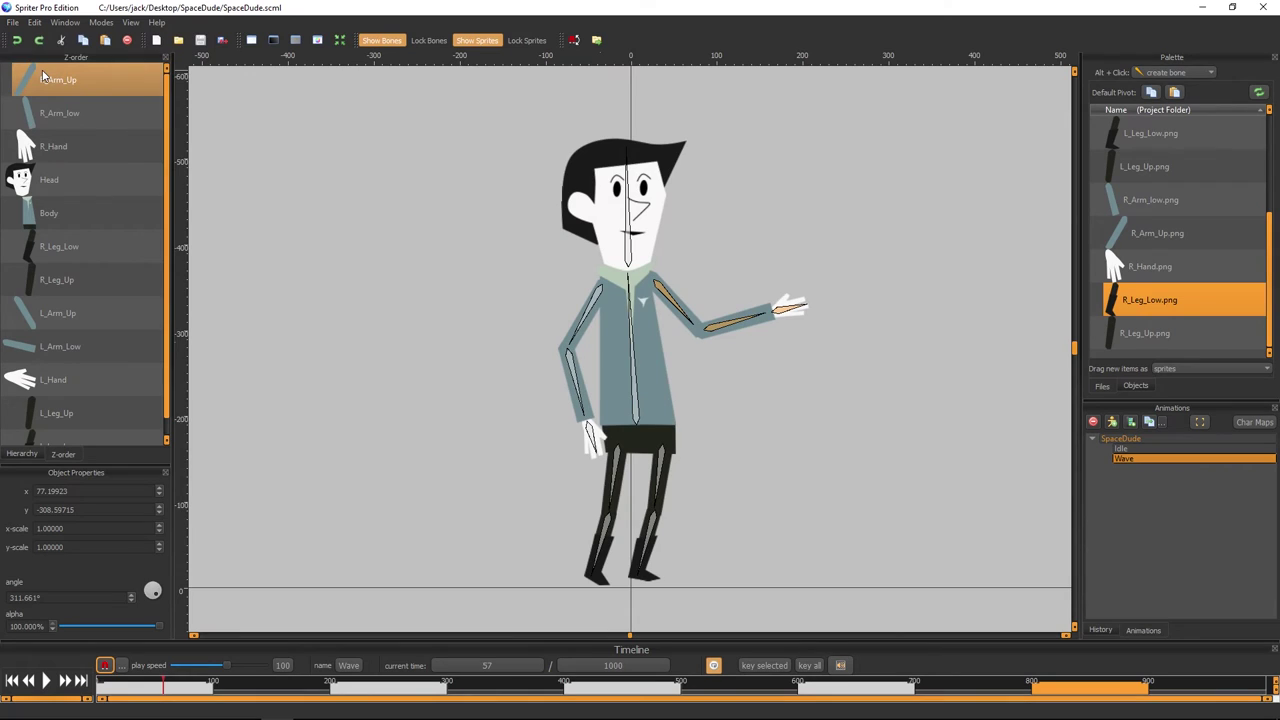
left_click(1121, 450)
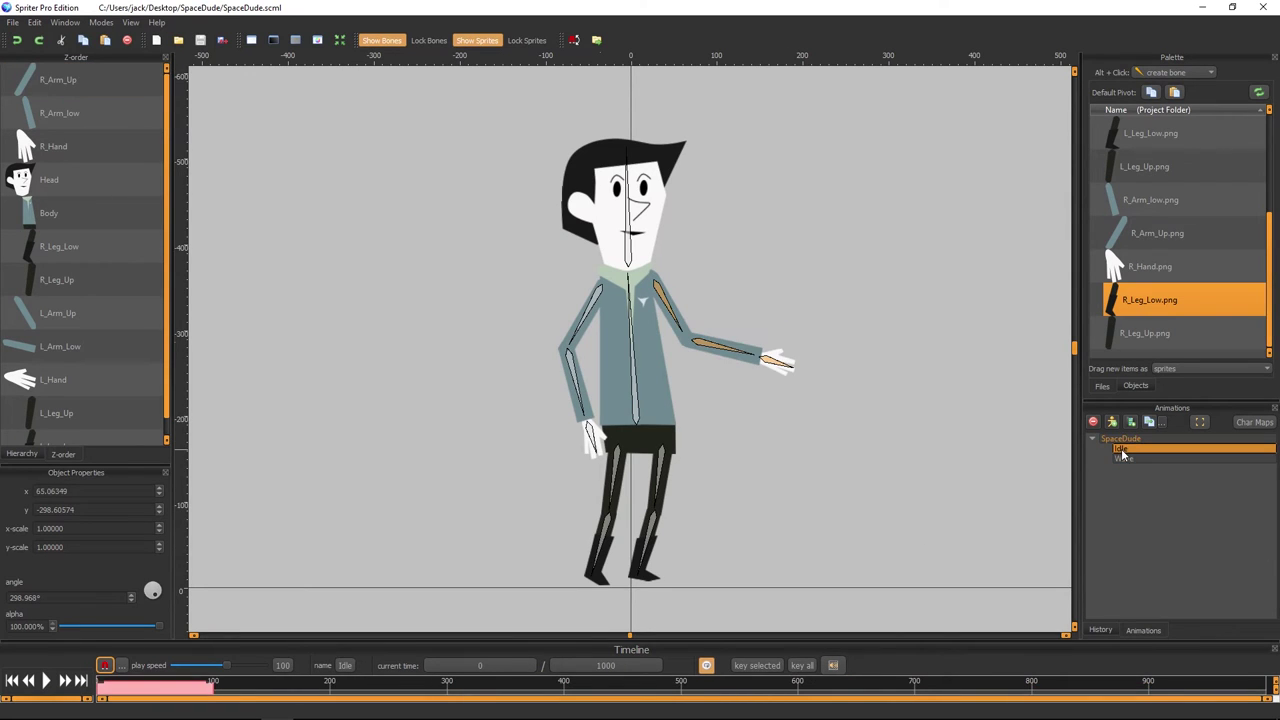
- At 500 ms in Idle, swing the hanging lower arm slightly outward to 237.787° and play the loop
left_click(1121, 458)
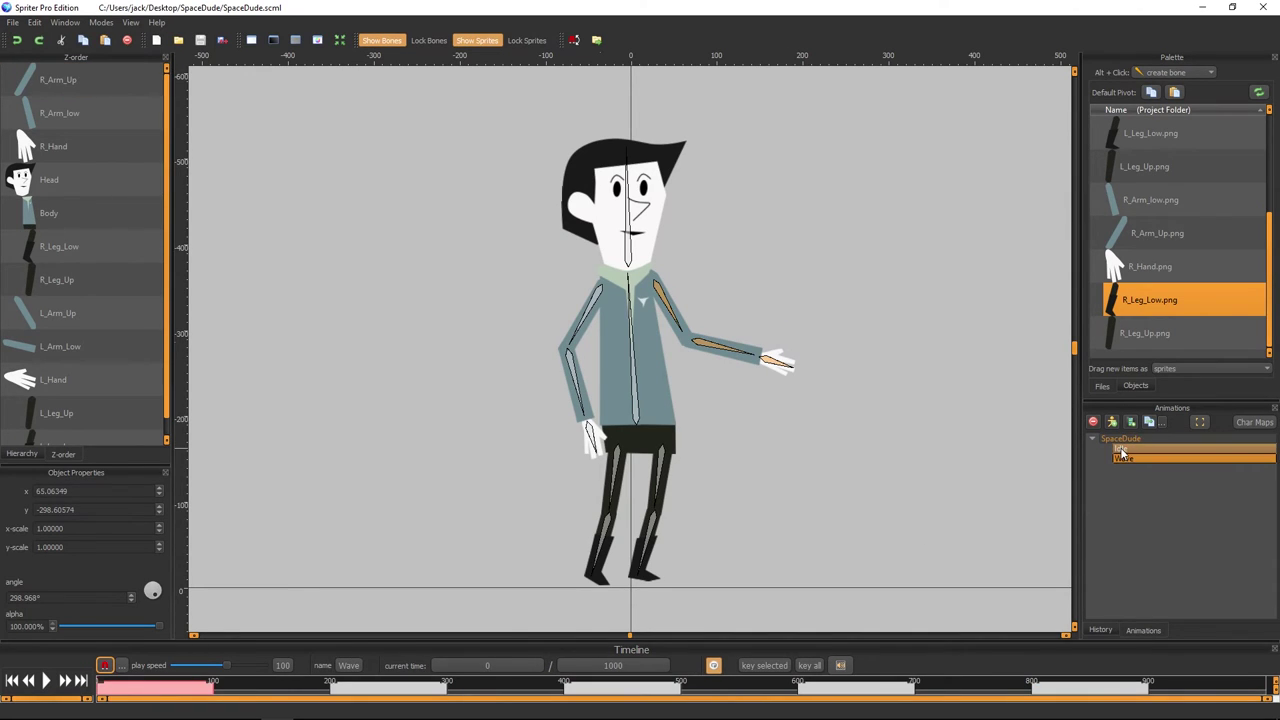
left_click(1121, 450)
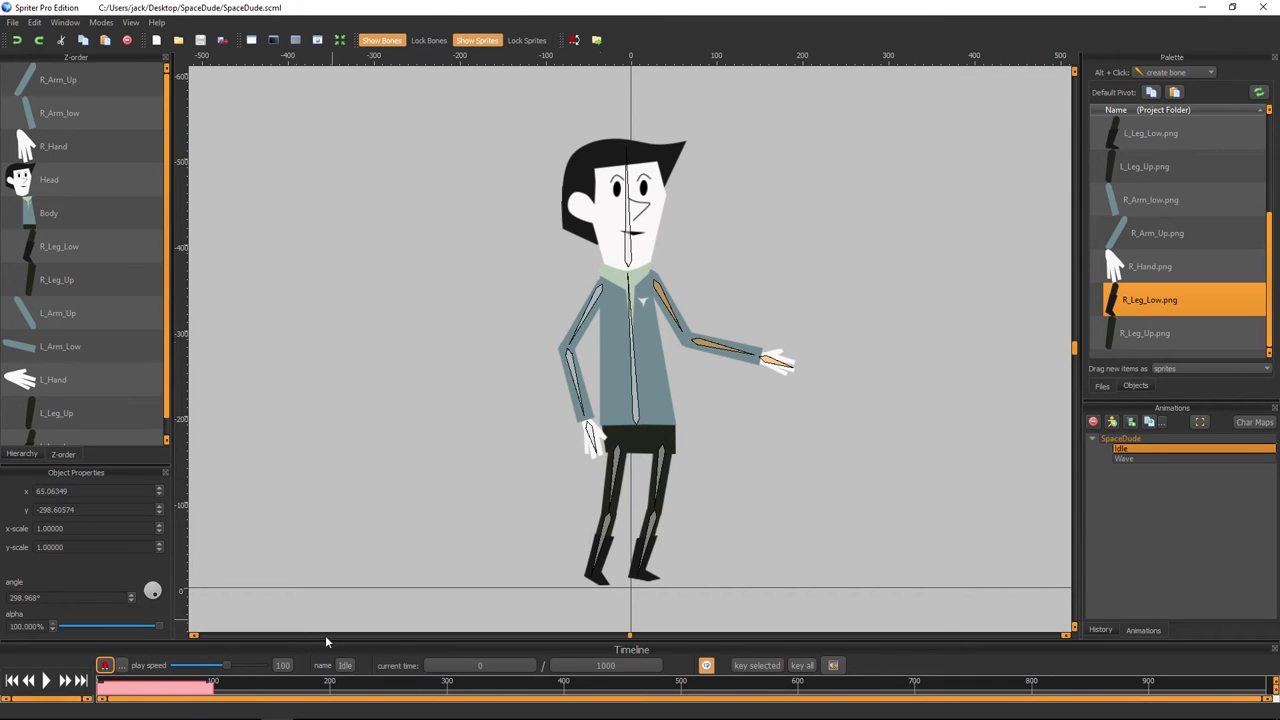
left_click(619, 345)
left_click(684, 688)
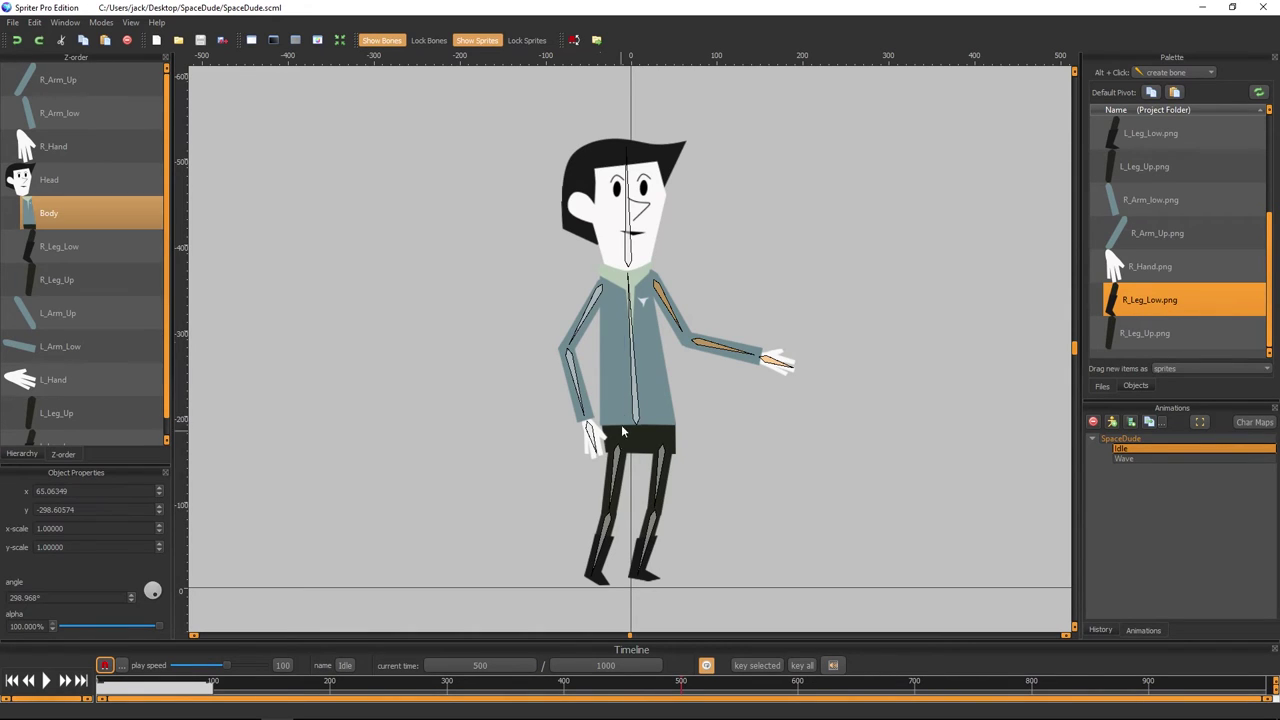
left_click(597, 297)
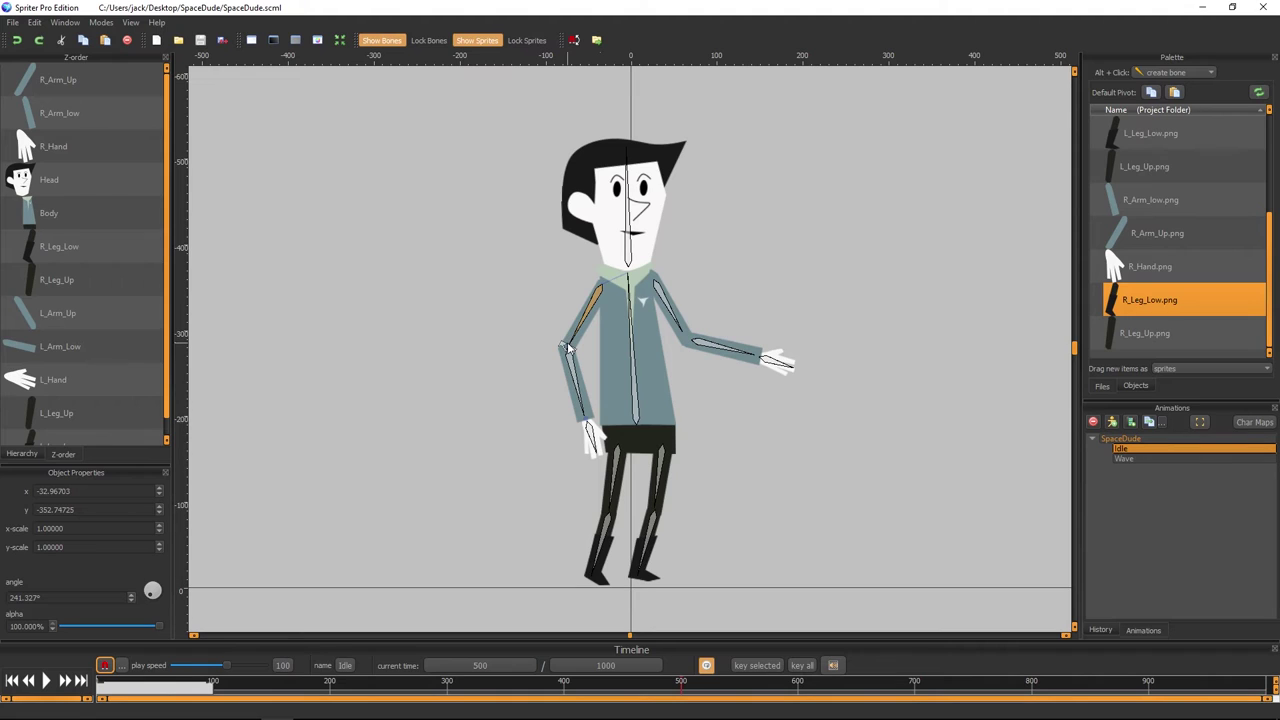
left_click_drag(566, 347, 565, 349)
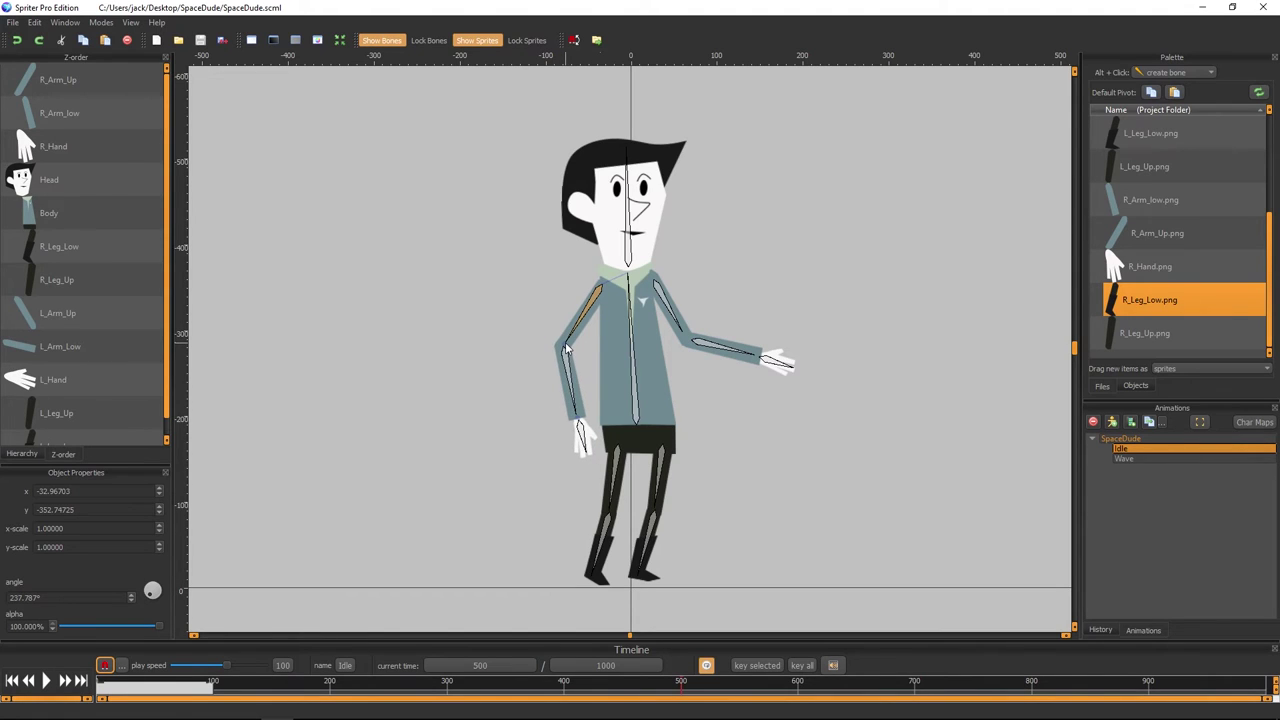
left_click(45, 681)
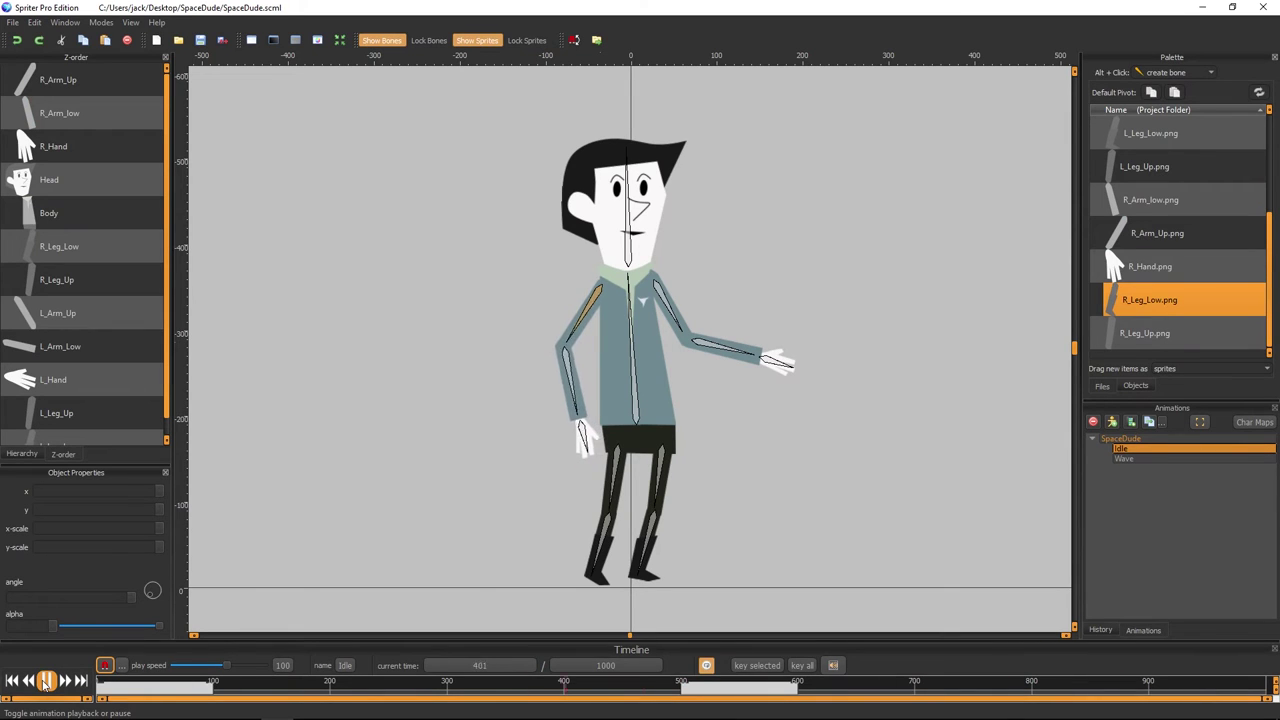
- Stop Idle playback and re-commit the upper arm bone's angle, adding a key at 766
scroll(386, 422, "down", 5)
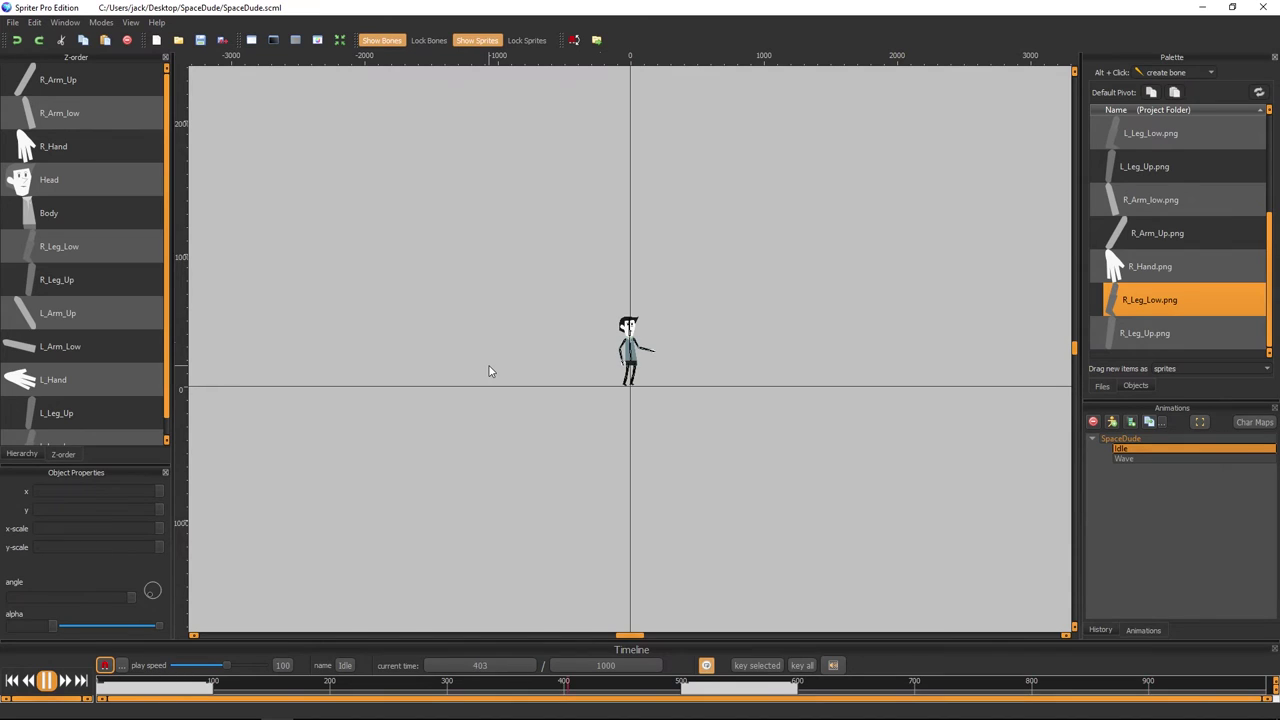
scroll(489, 371, "up", 1)
scroll(489, 371, "up", 2)
scroll(489, 371, "up", 2)
scroll(489, 371, "up", 2)
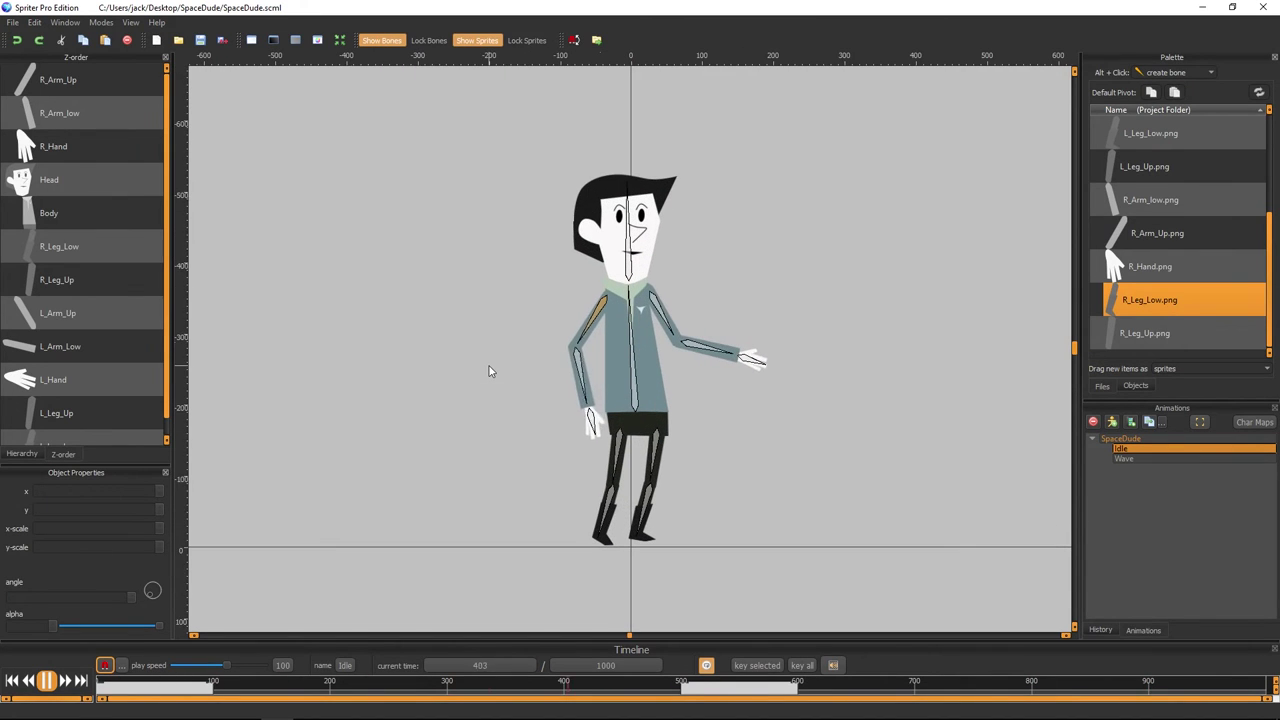
left_click(106, 665)
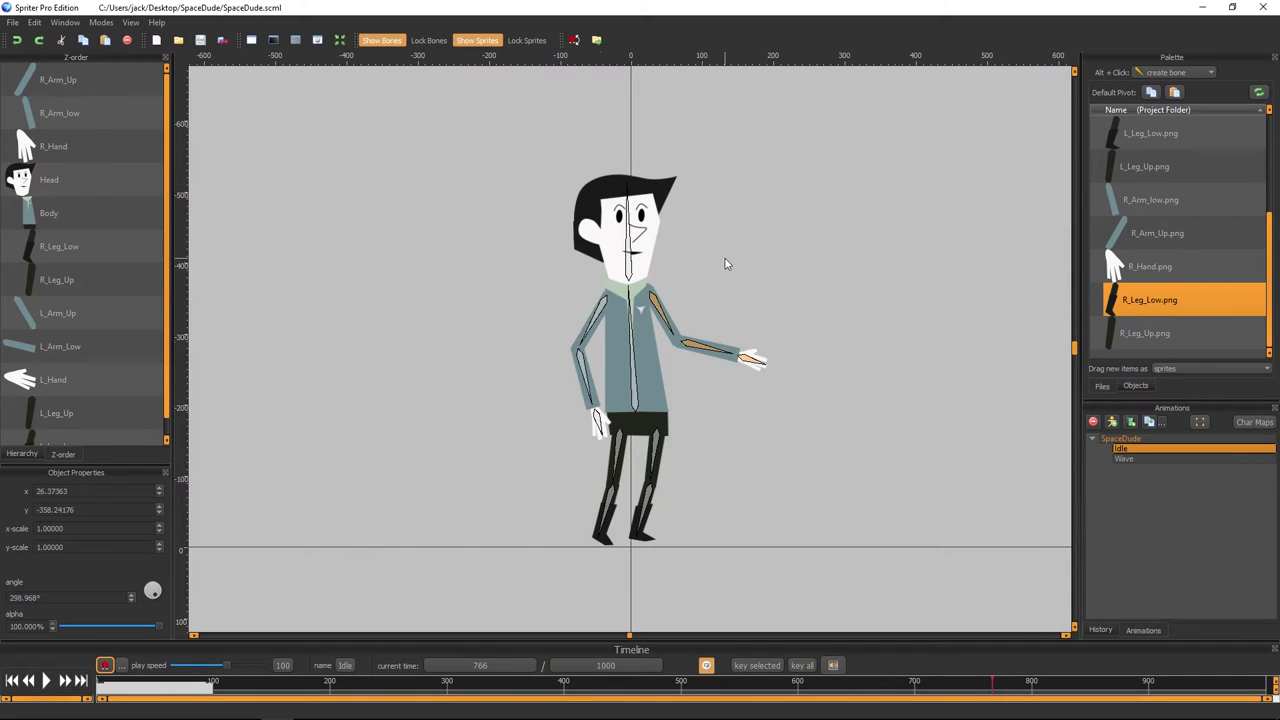
left_click(596, 315)
left_click(596, 315)
left_click(53, 597)
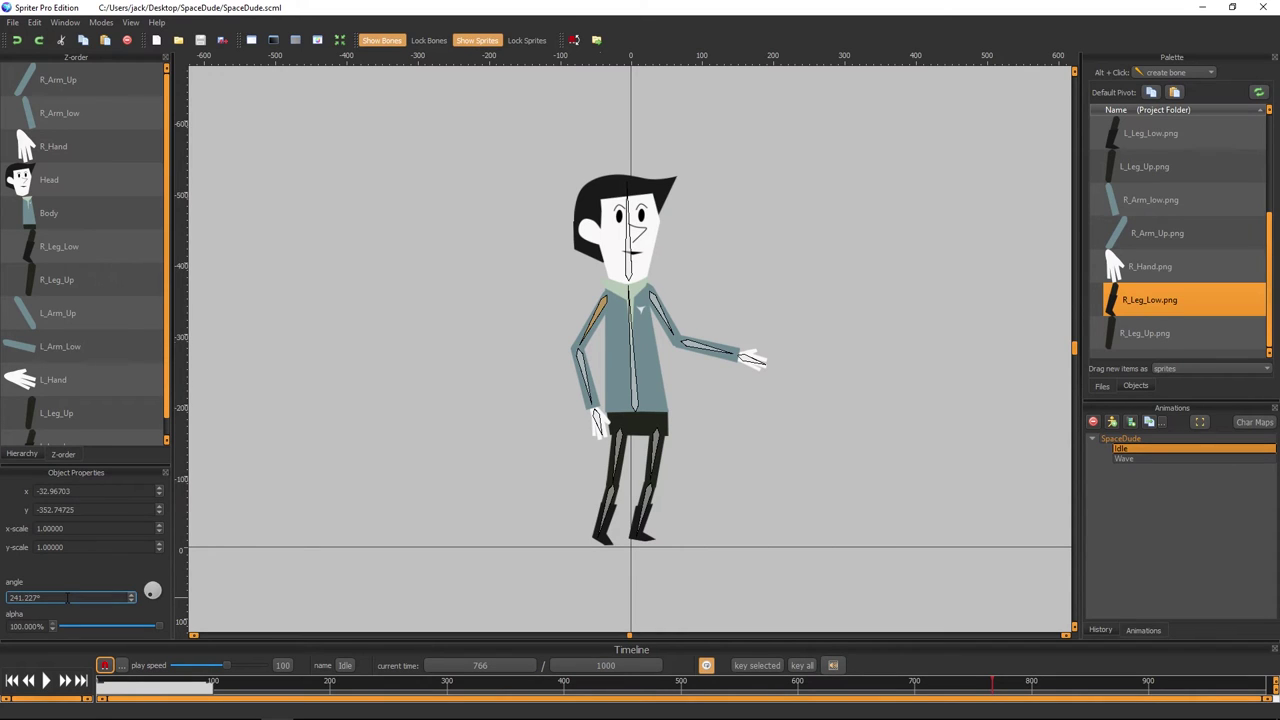
key("Return")
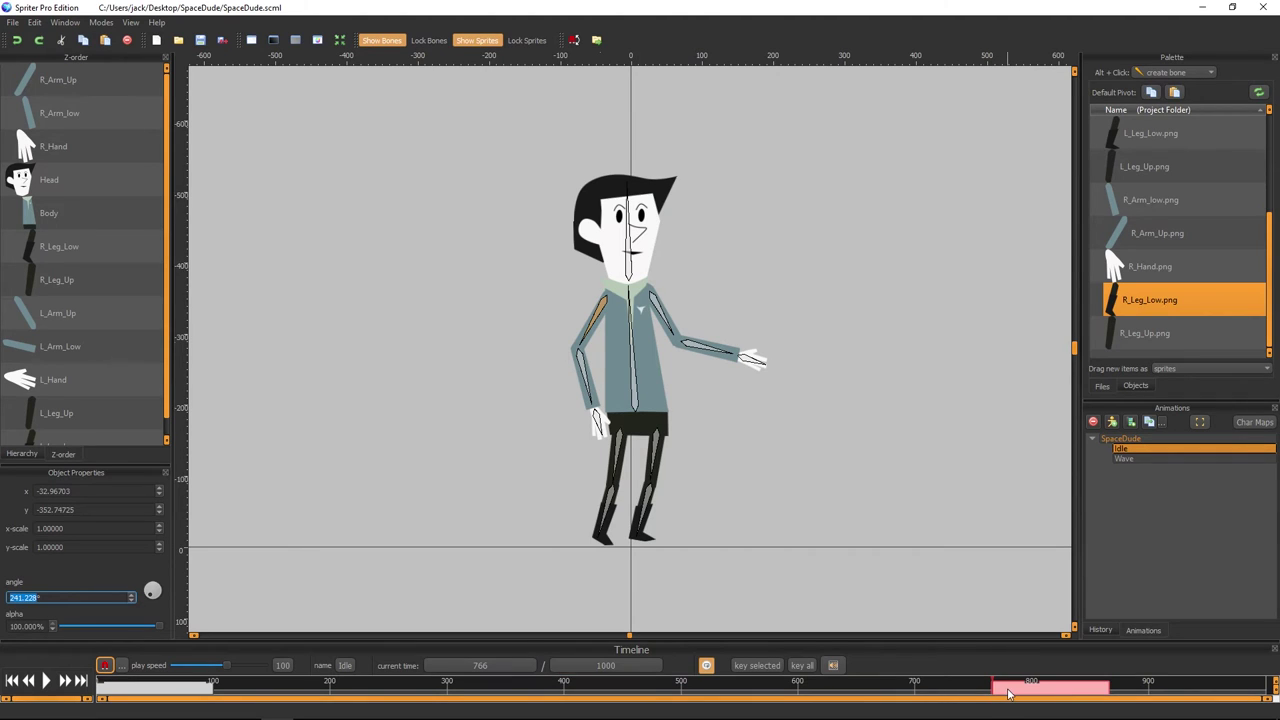
- Drag the new key back to about 500 ms and play Idle to preview it
left_click_drag(1008, 693, 1057, 693)
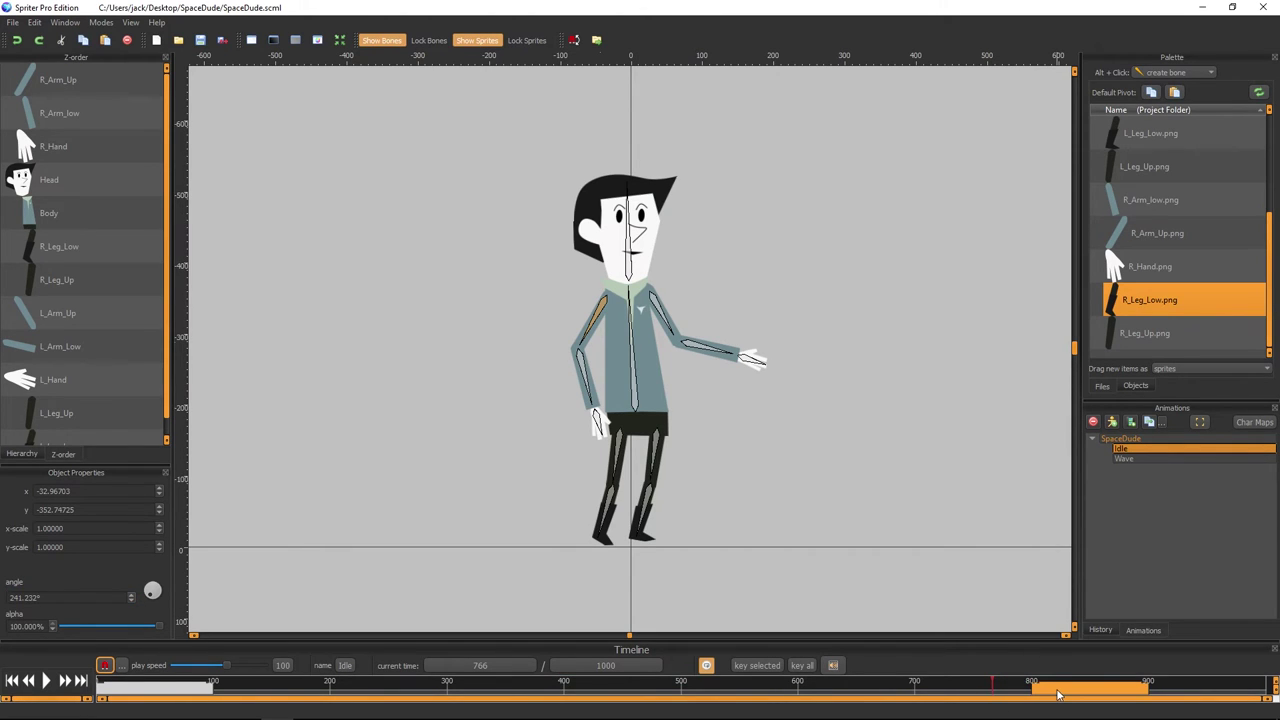
left_click_drag(1058, 693, 733, 688)
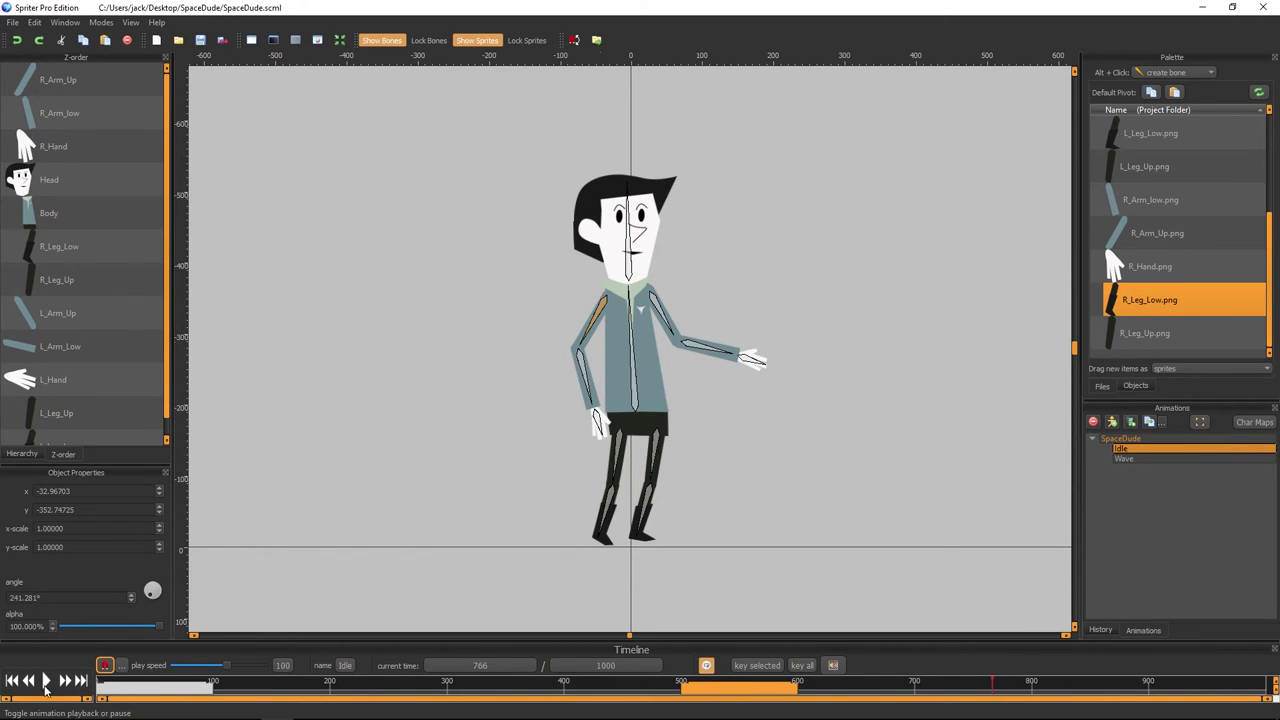
left_click(12, 681)
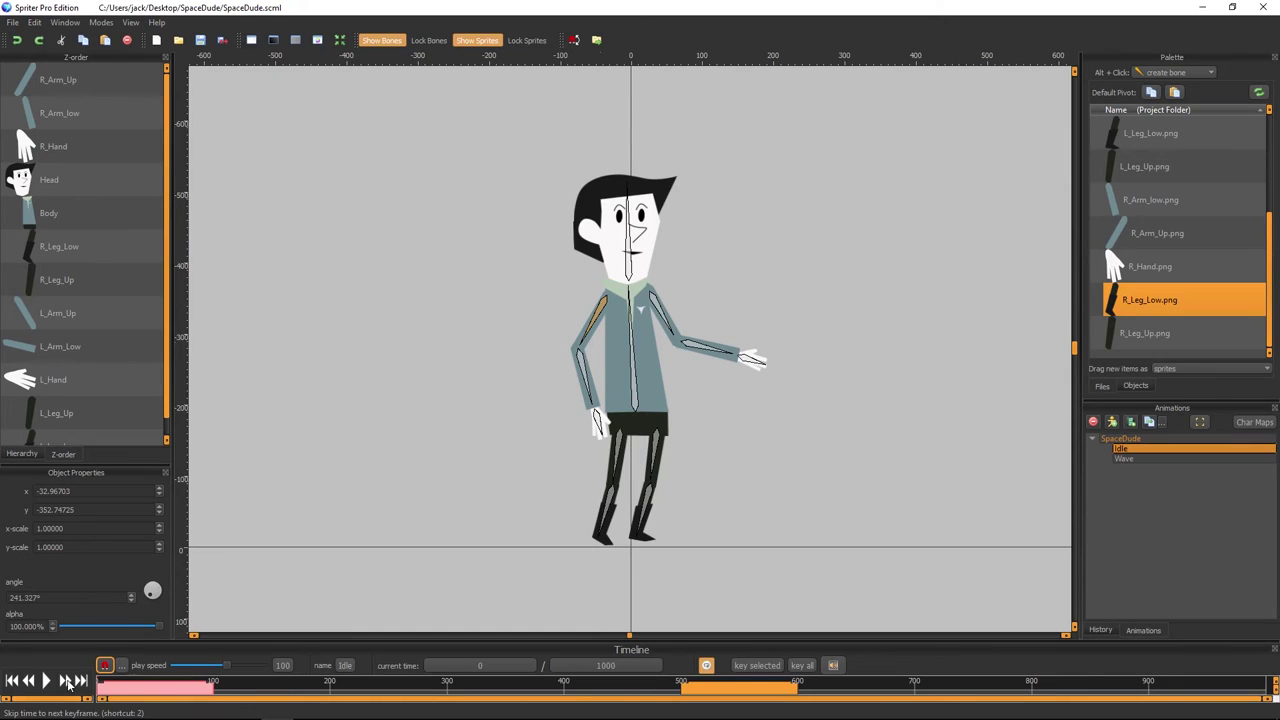
left_click(68, 683)
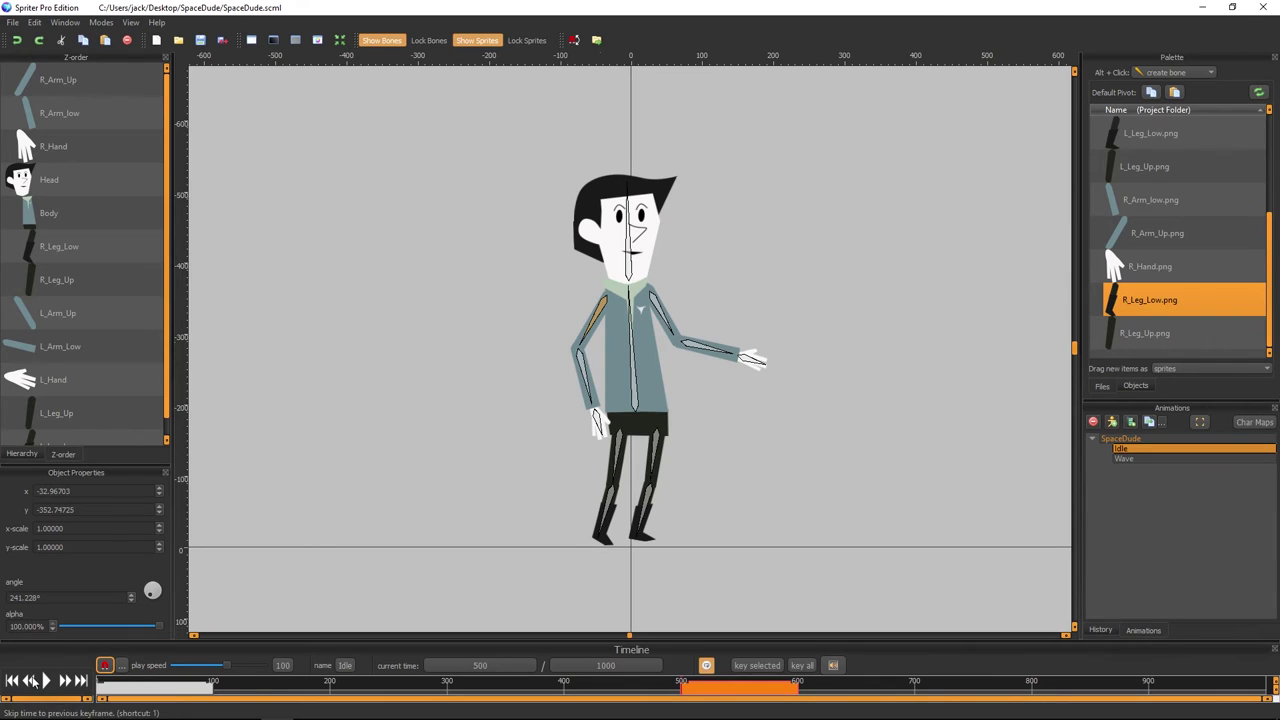
left_click(45, 681)
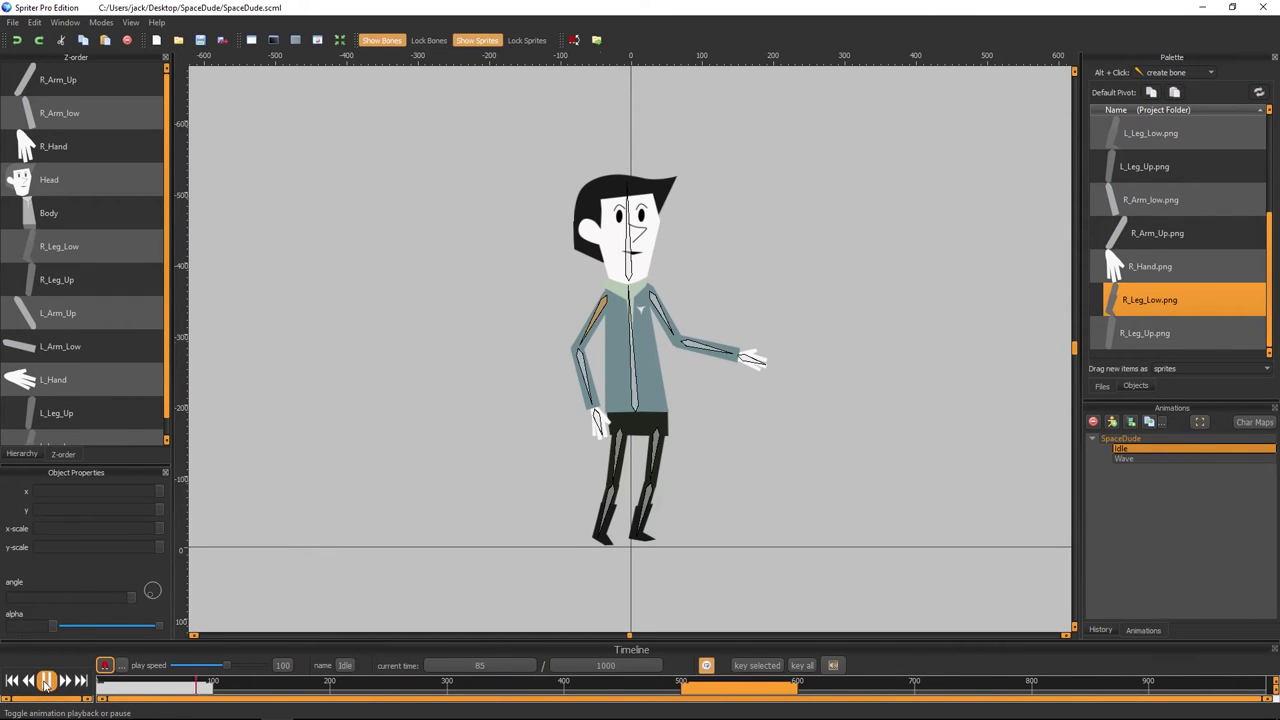
- Set the upper arm bone's angle at the Idle 500 key to 241.028°
scroll(459, 390, "up", 3)
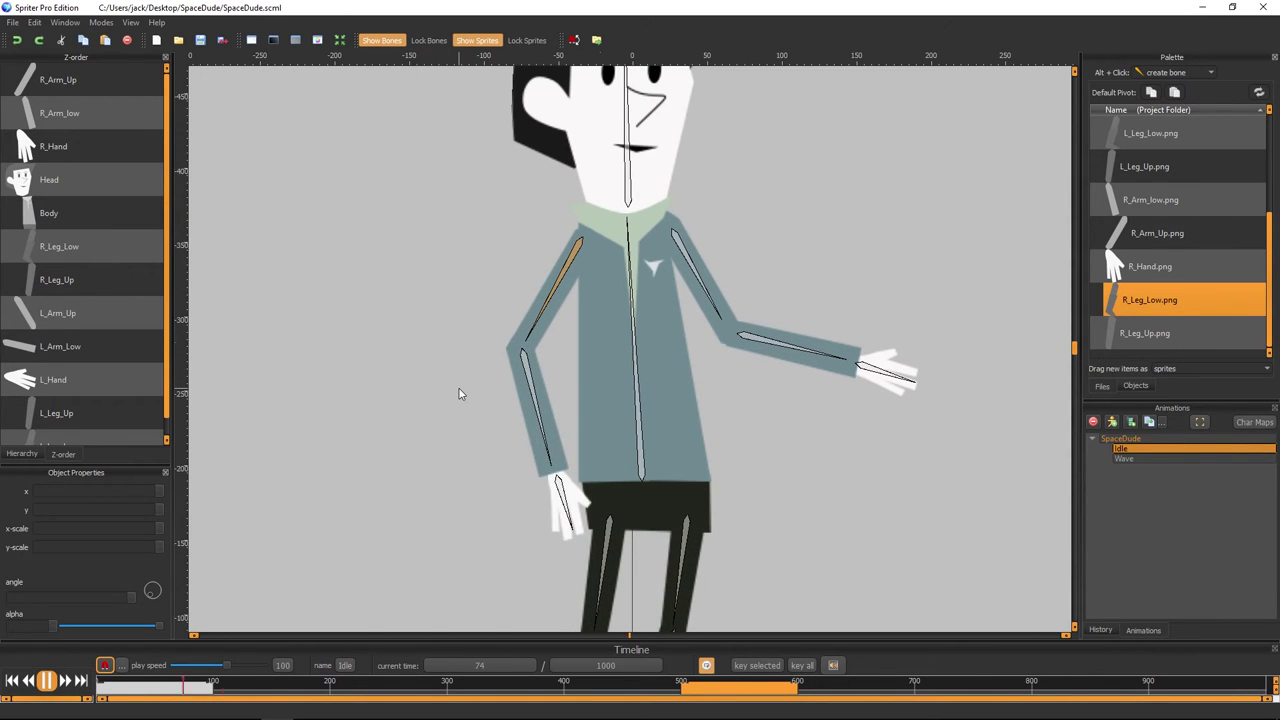
scroll(459, 393, "down", 2)
scroll(440, 430, "down", 1)
left_click(47, 681)
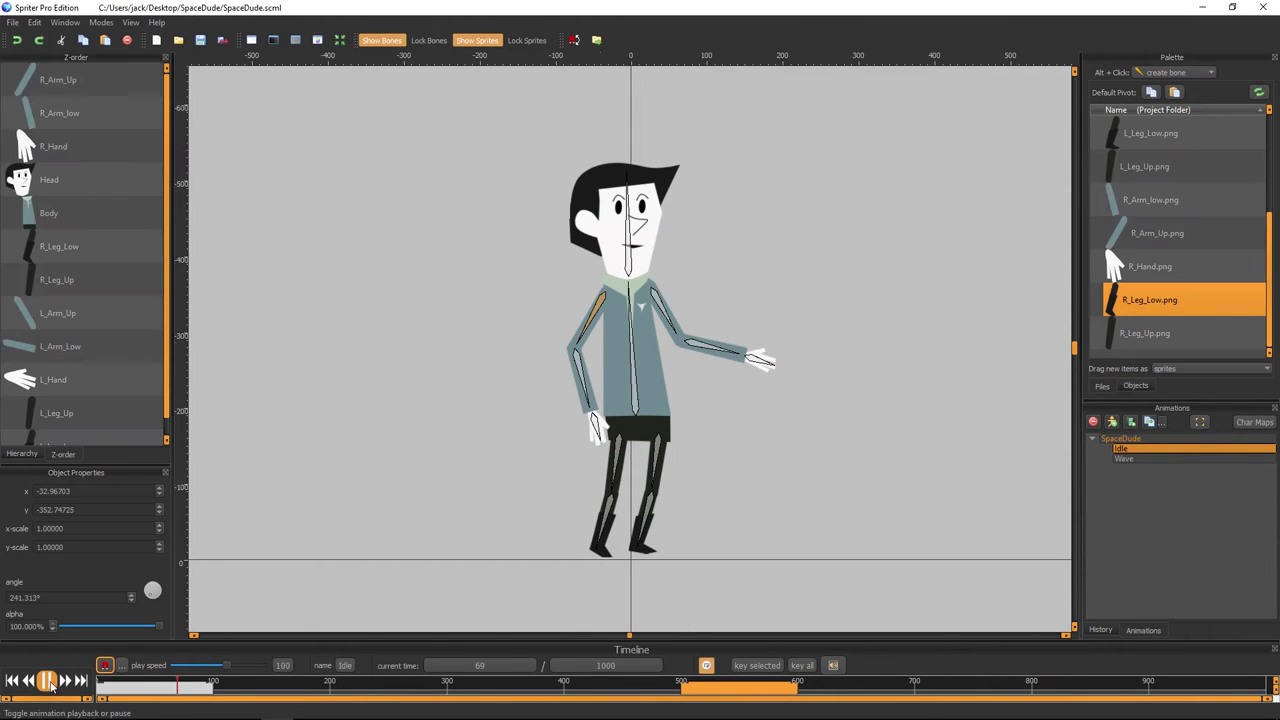
left_click(696, 693)
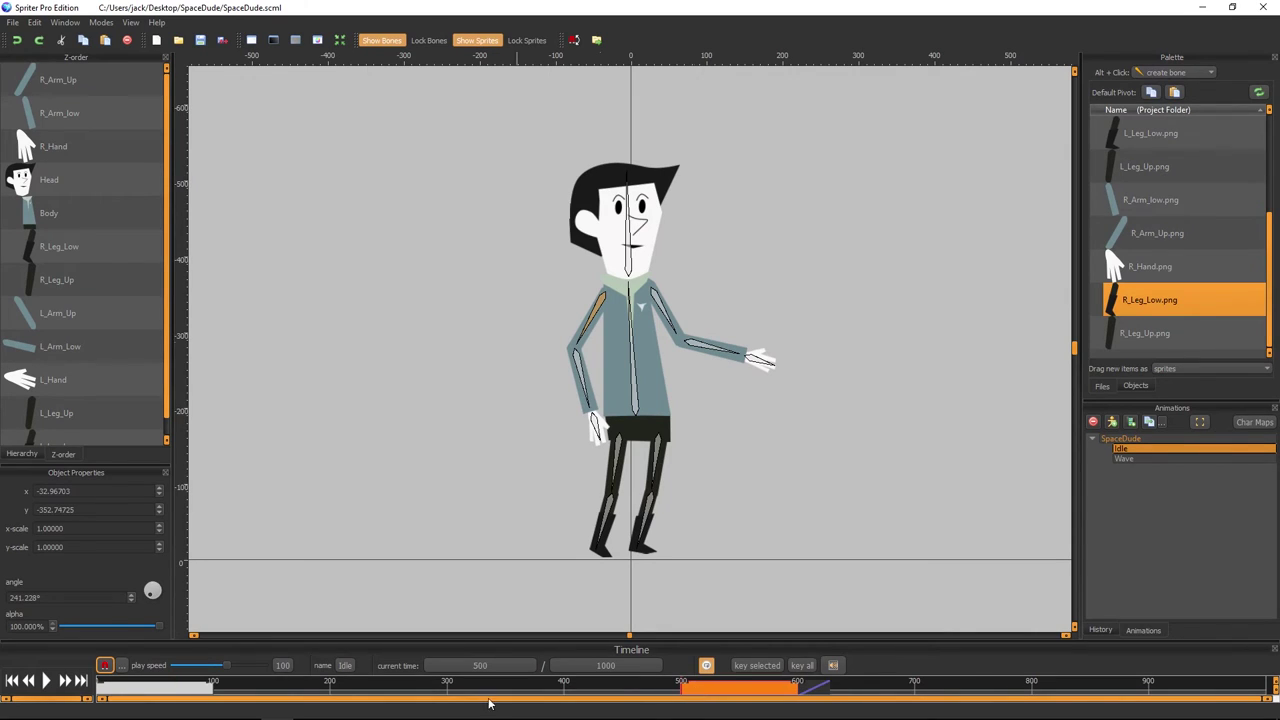
left_click(70, 598)
type("0")
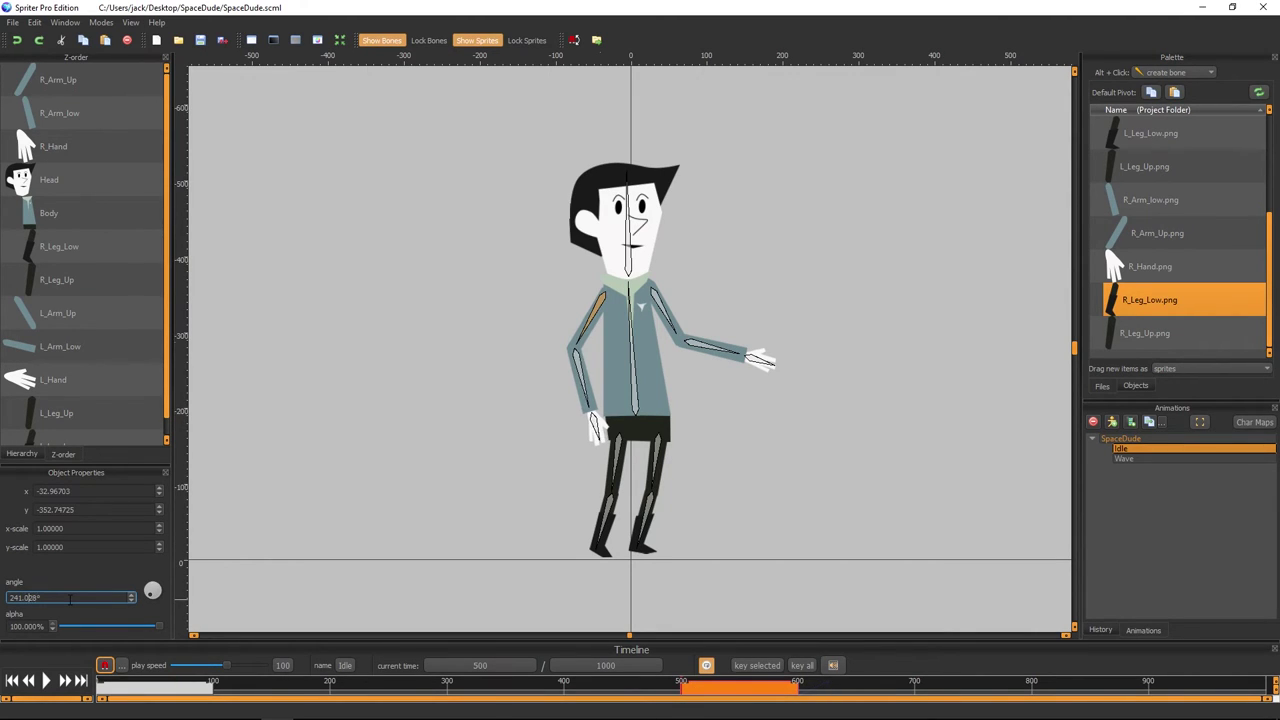
key("Return")
- Replay the Idle animation from the start to check the arm motion
left_click(24, 680)
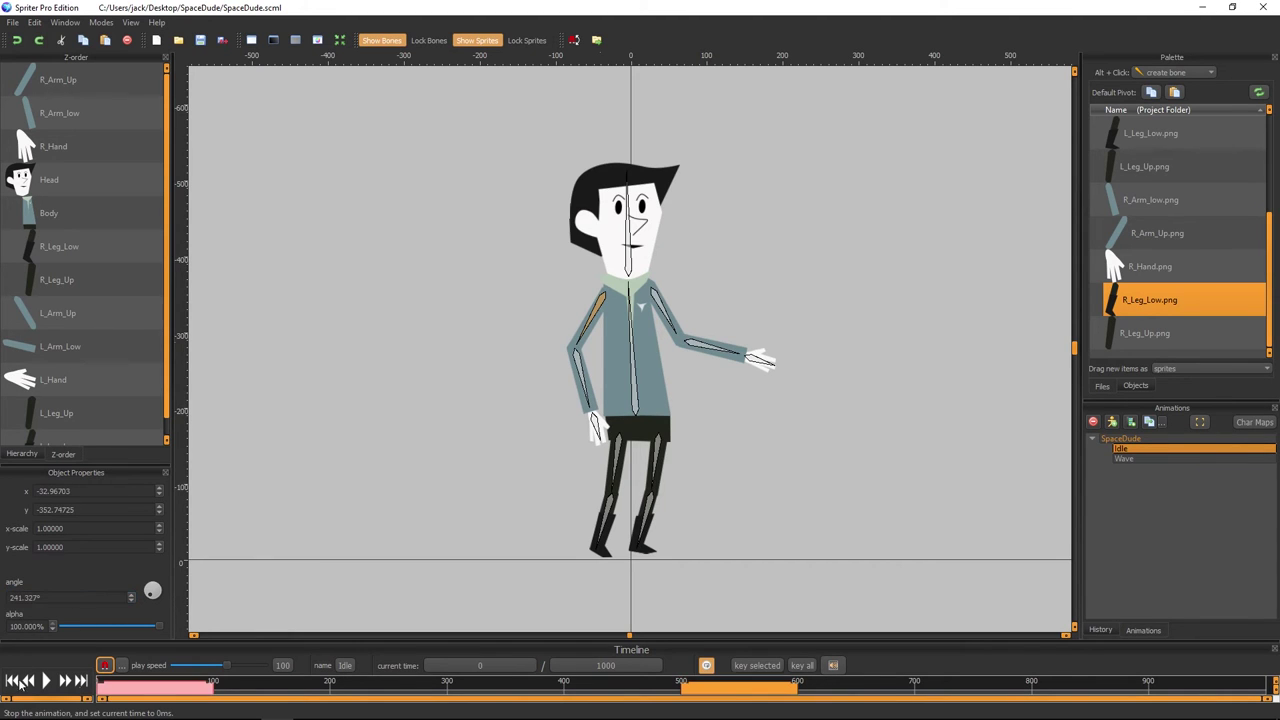
left_click(46, 681)
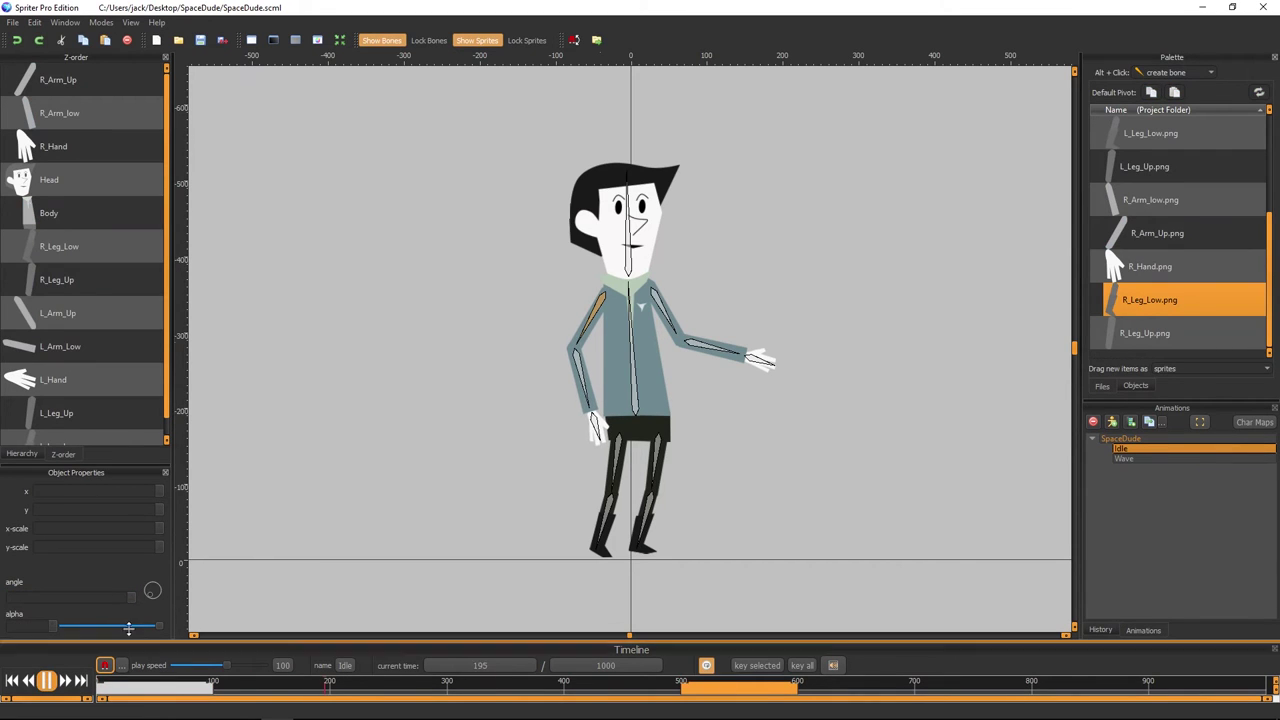
scroll(463, 434, "down", 3)
scroll(474, 419, "down", 3)
scroll(479, 426, "down", 2)
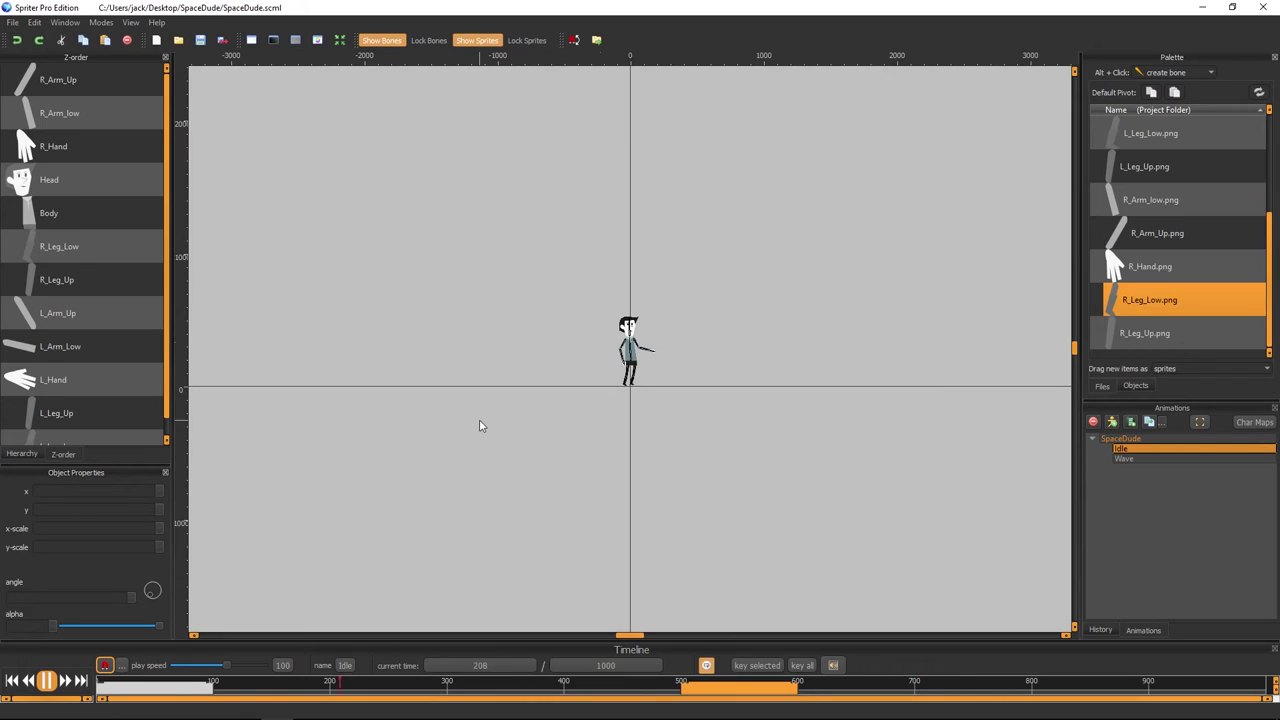
scroll(479, 426, "up", 2)
scroll(480, 424, "up", 3)
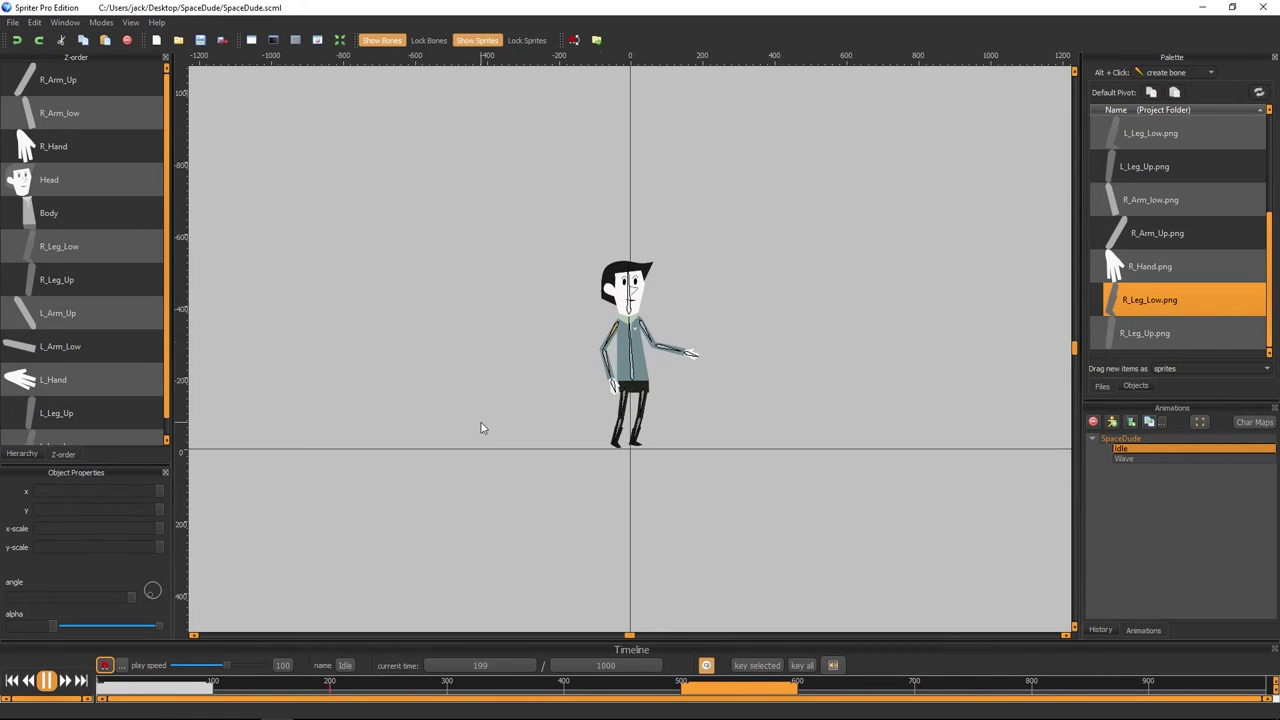
scroll(481, 427, "up", 2)
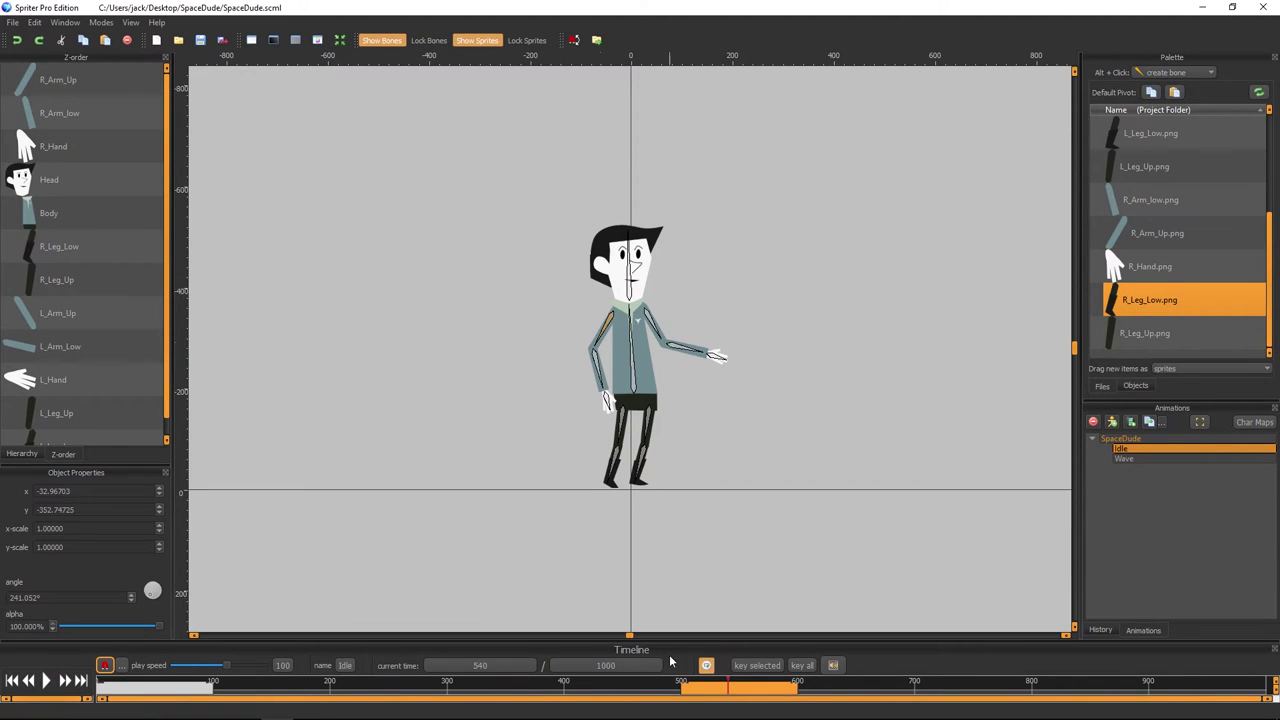
- At the 500 key, set the outstretched upper arm to 298.767° and preview the pose
left_click(27, 684)
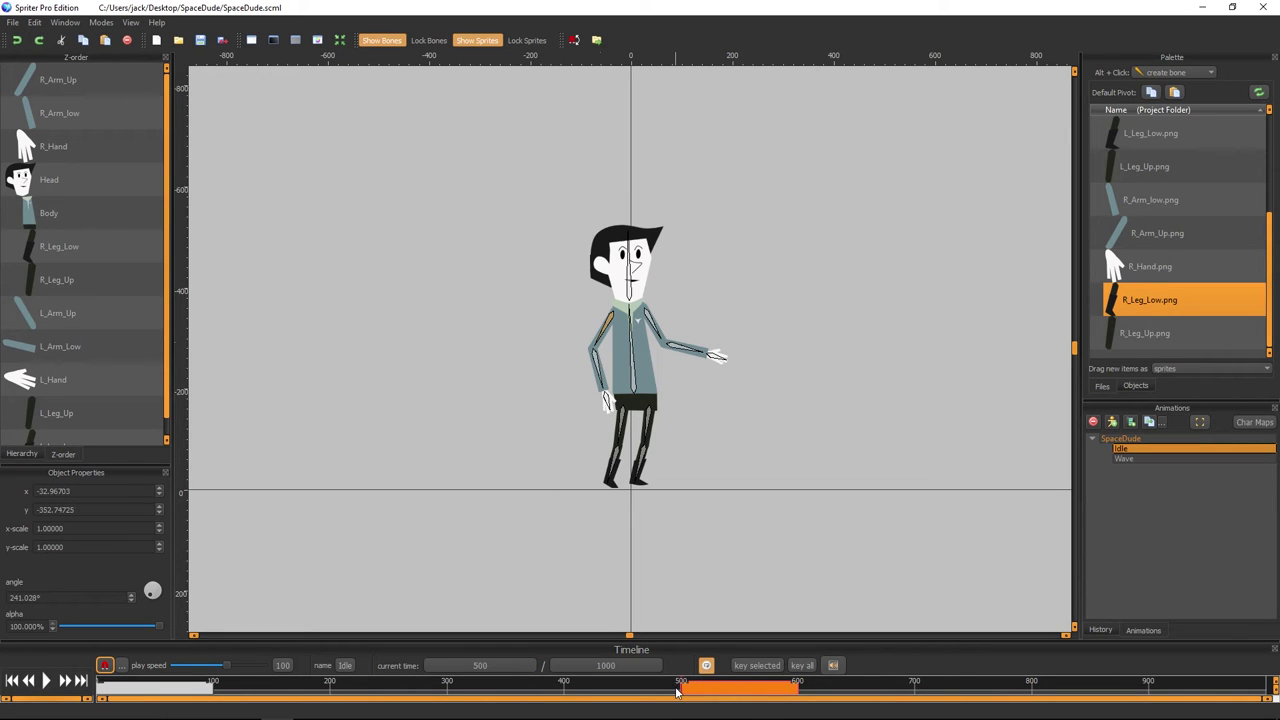
scroll(773, 347, "up", 1)
scroll(773, 347, "up", 2)
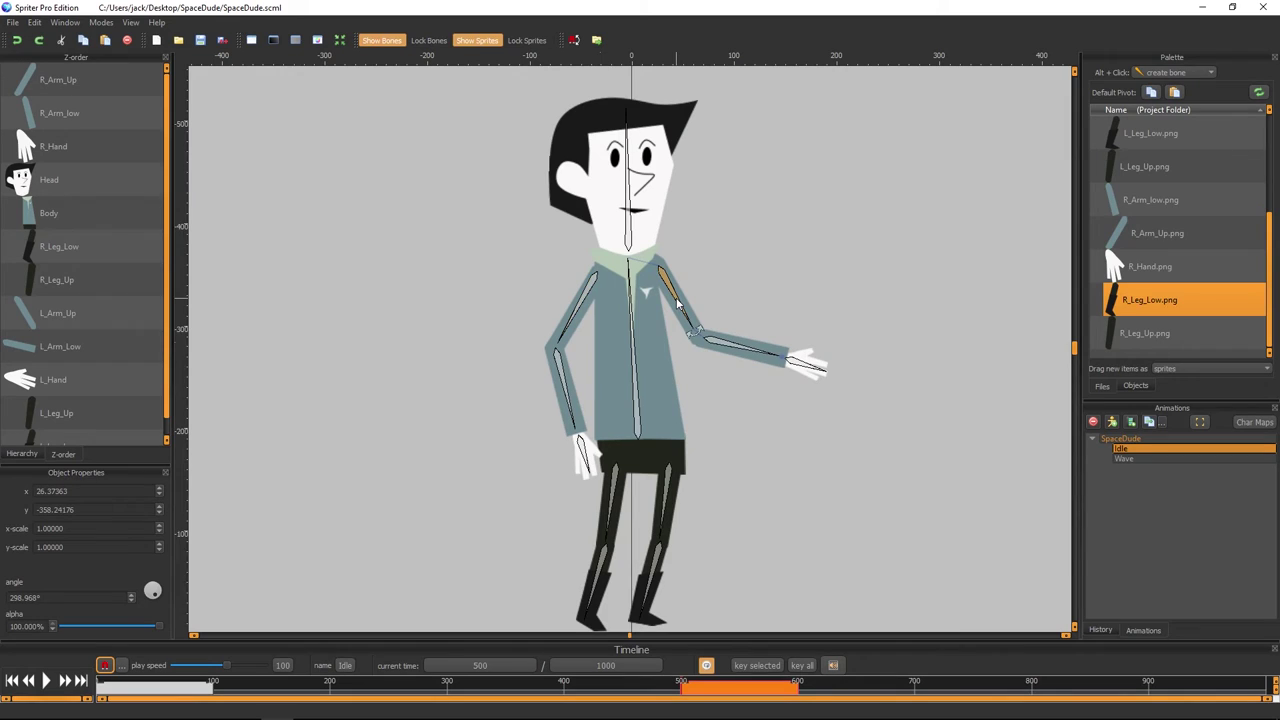
left_click(61, 598)
scroll(61, 598, "down", 2)
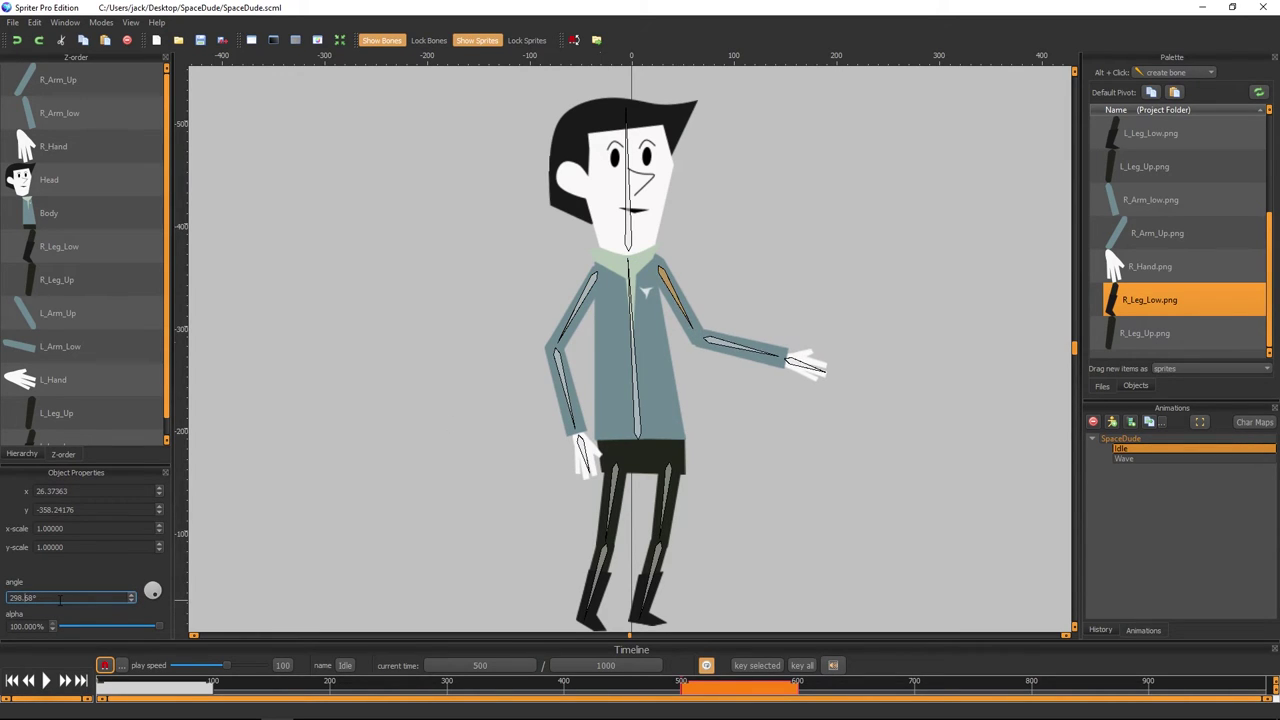
key("Return")
left_click(45, 681)
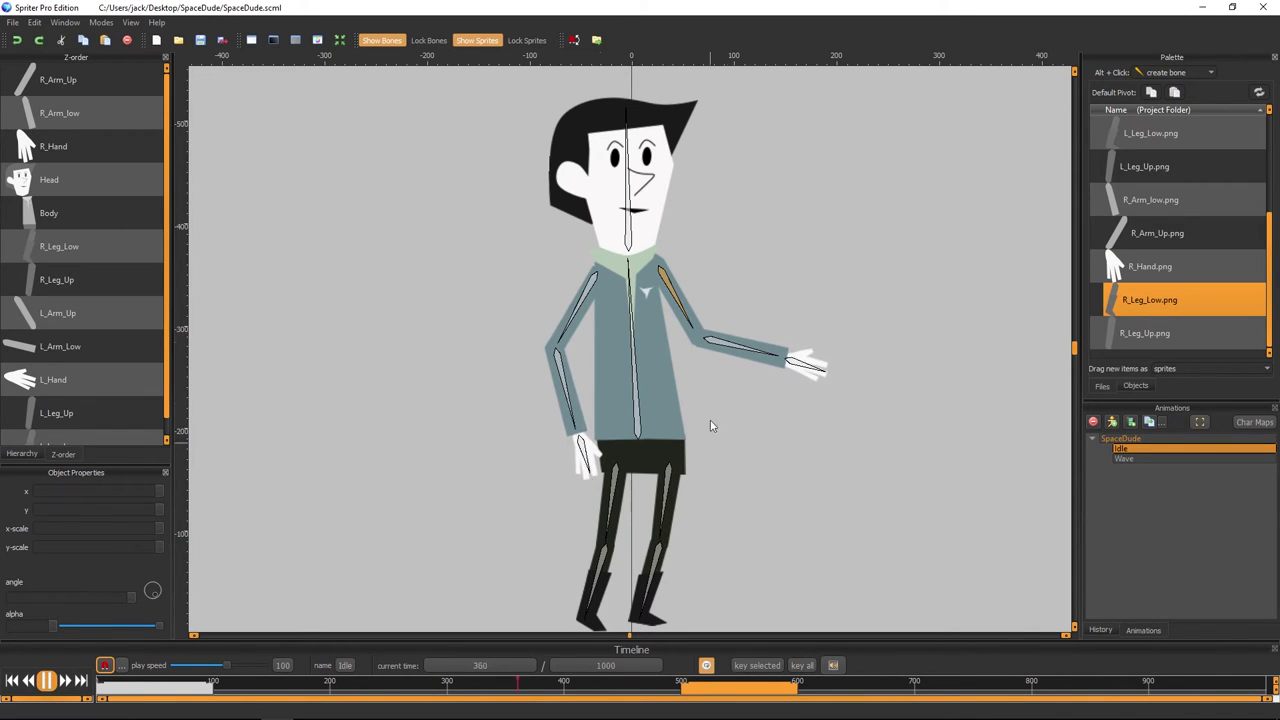
scroll(760, 375, "down", 2)
scroll(812, 325, "down", 1)
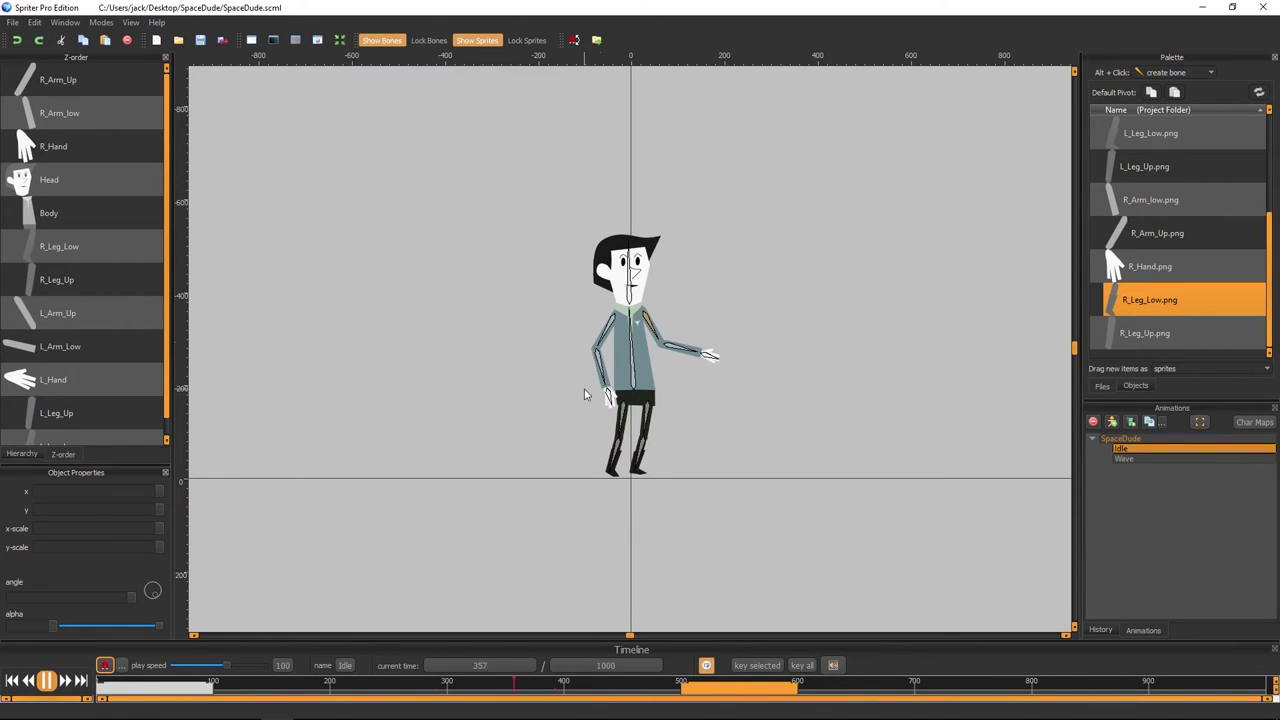
key("space")
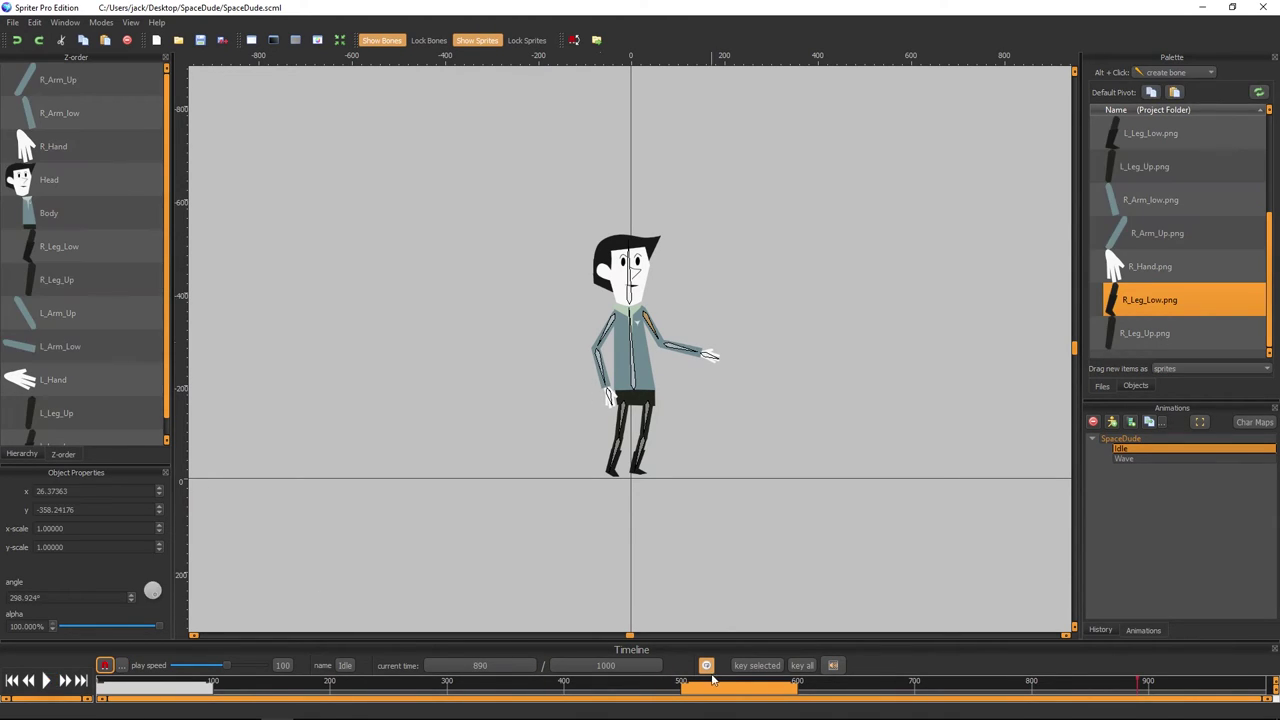
- Set the other upper arm to 241.528° at 500, preview, then return to the 500 key
left_click(730, 693)
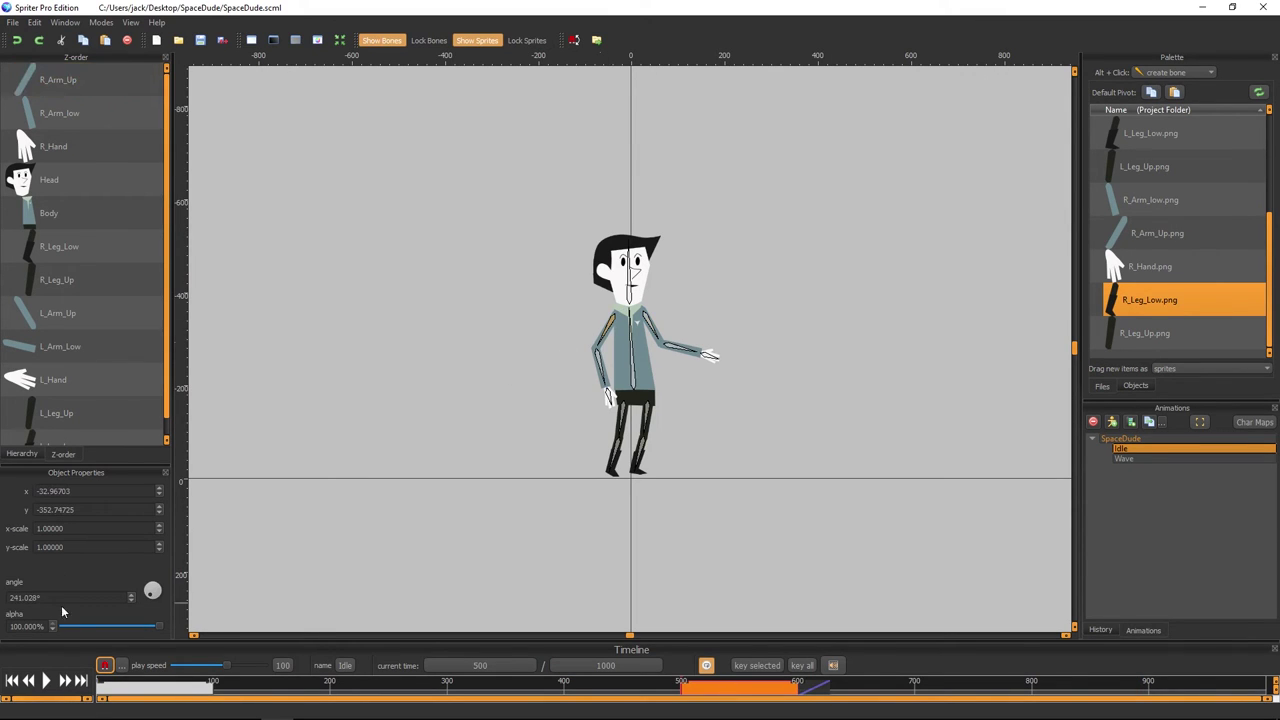
left_click(62, 597)
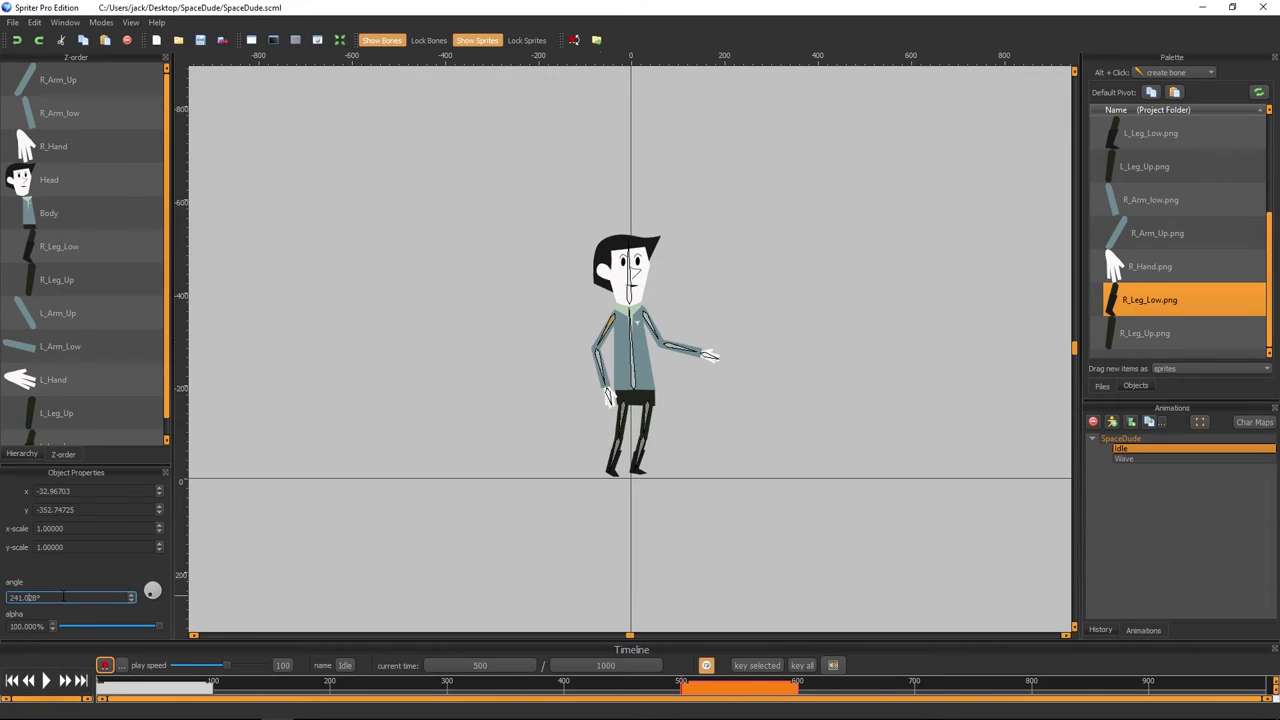
key("BackSpace")
key("BackSpace")
key("BackSpace")
type("528")
key("Return")
left_click(45, 681)
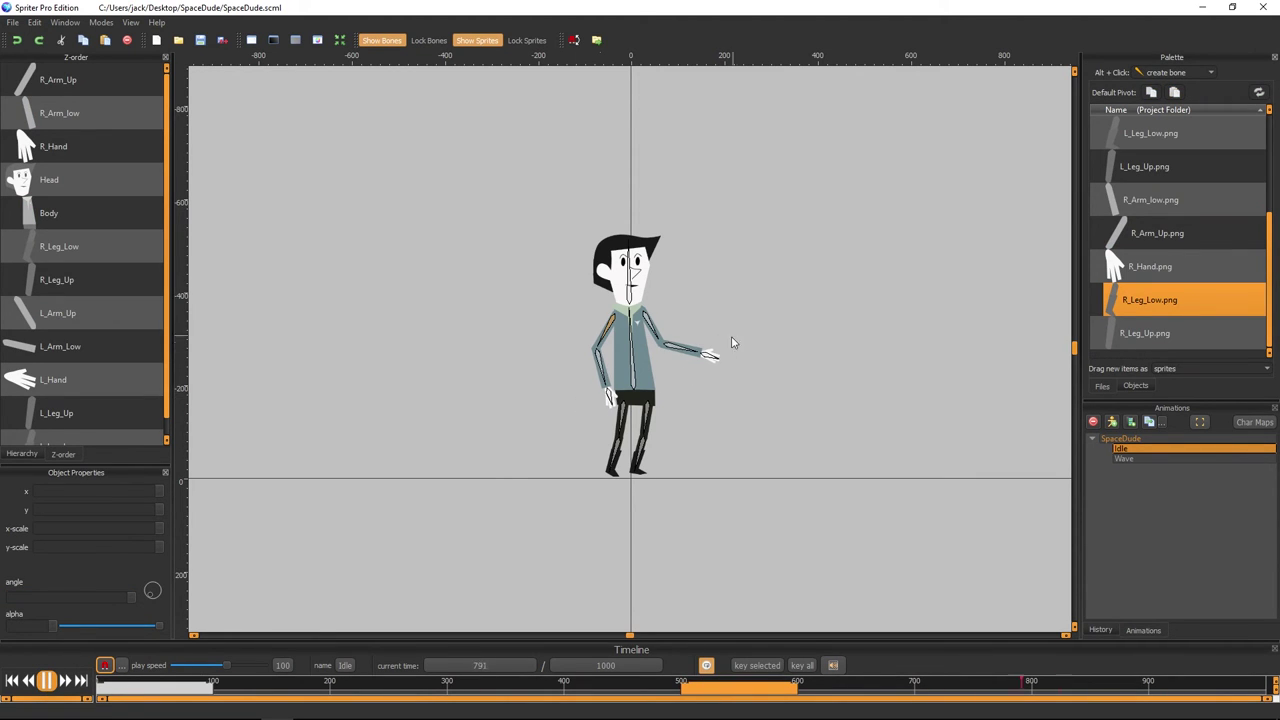
scroll(743, 377, "up", 3)
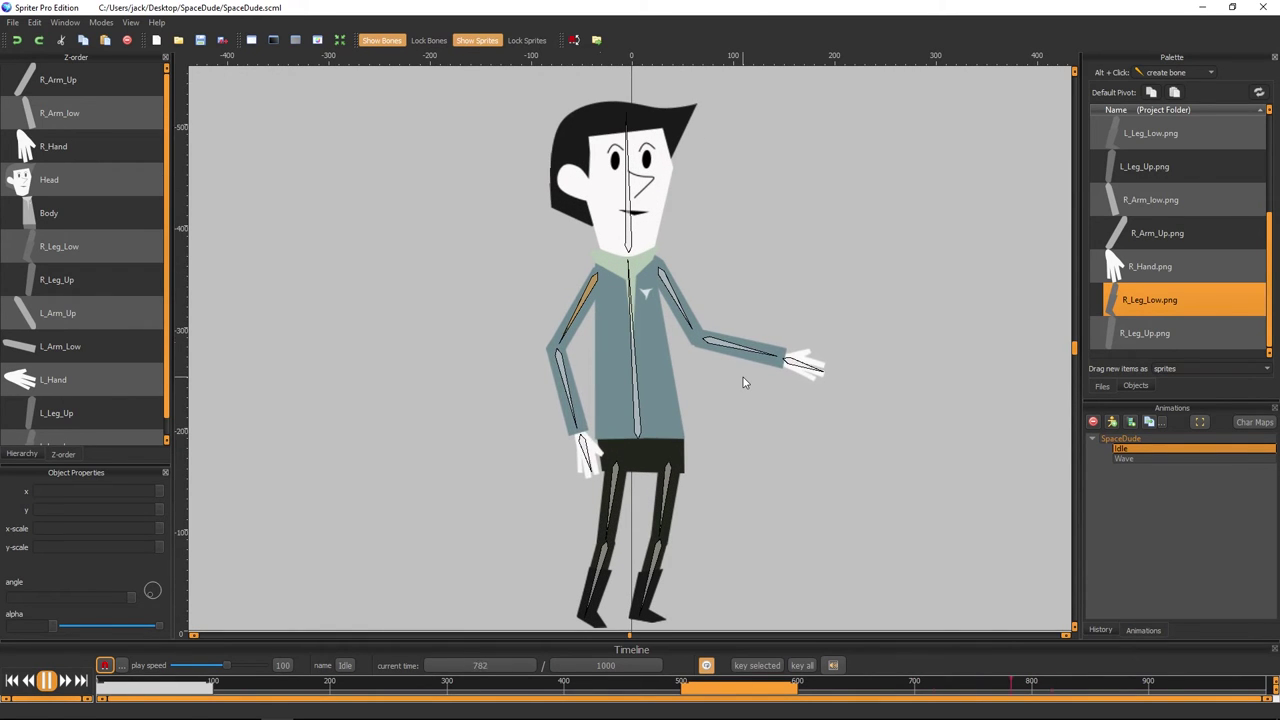
scroll(743, 377, "down", 1)
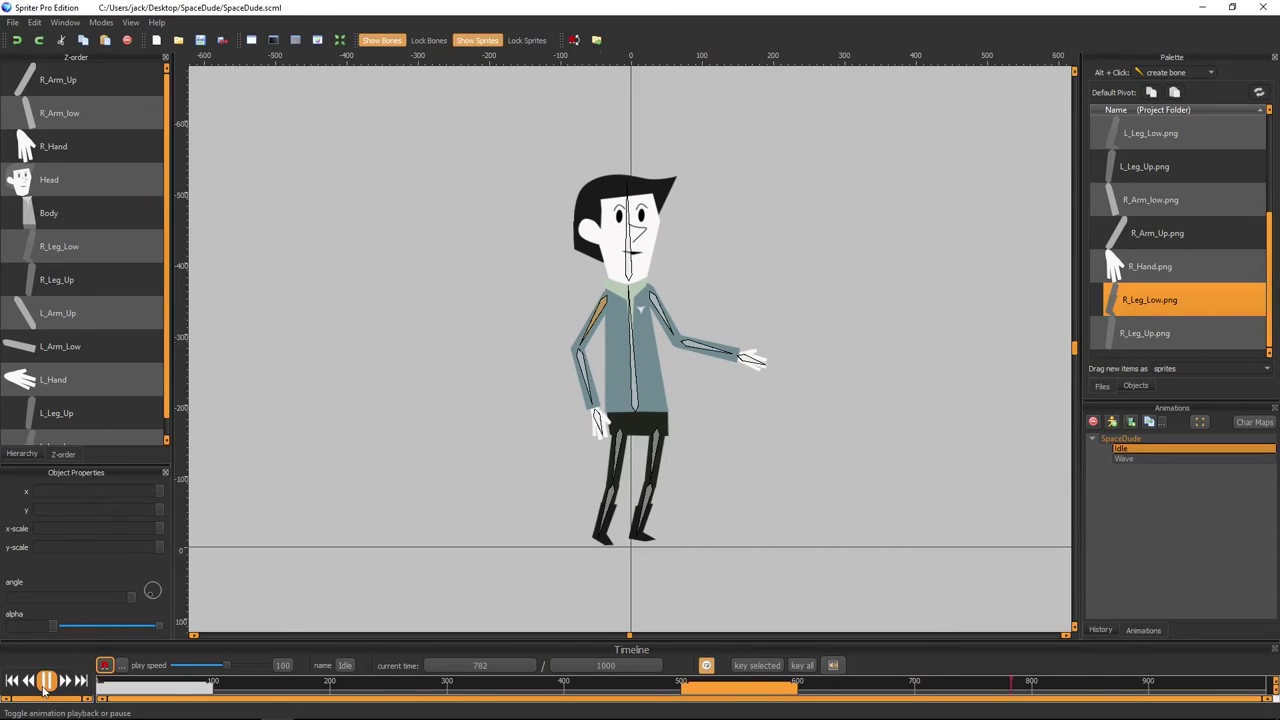
left_click(46, 681)
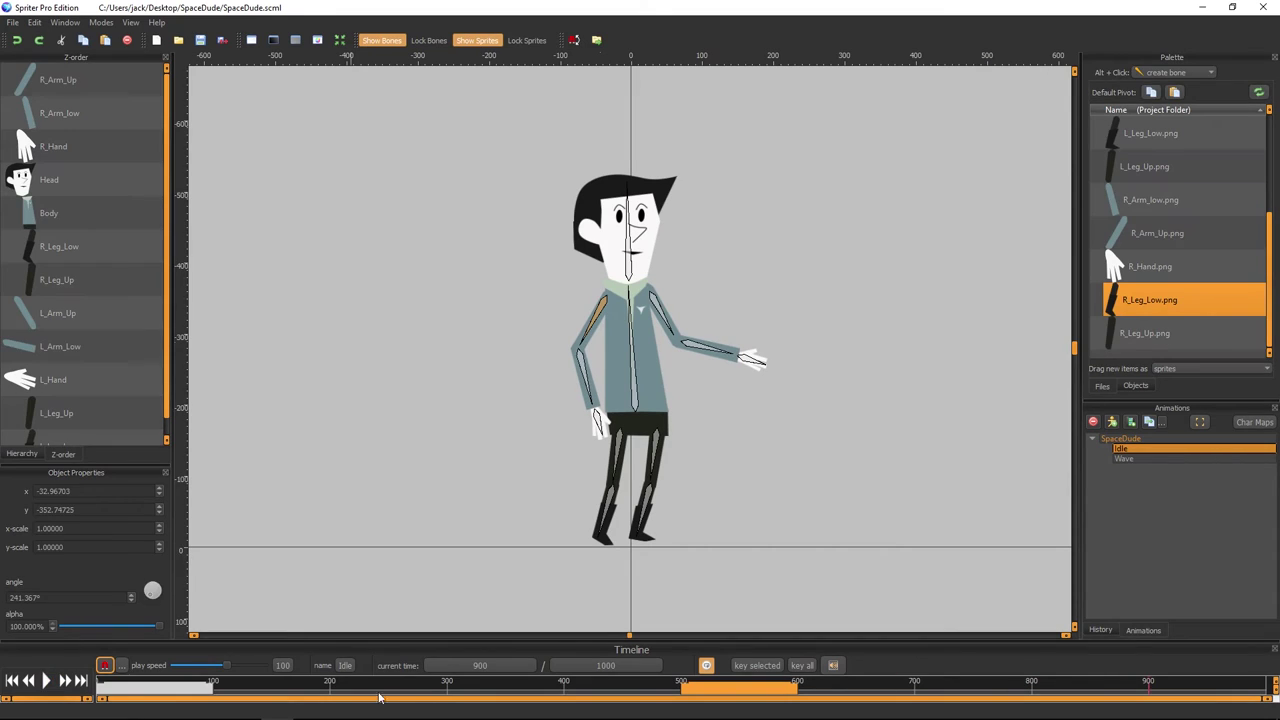
left_click(64, 681)
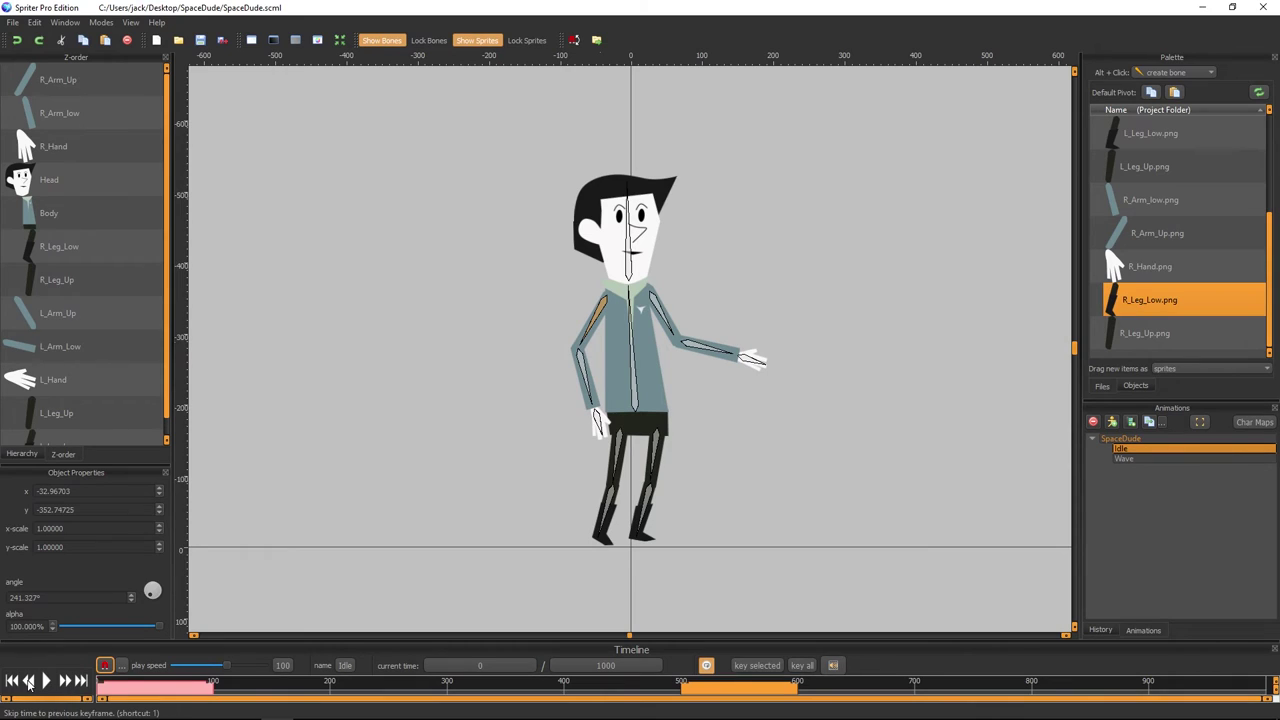
left_click(28, 682)
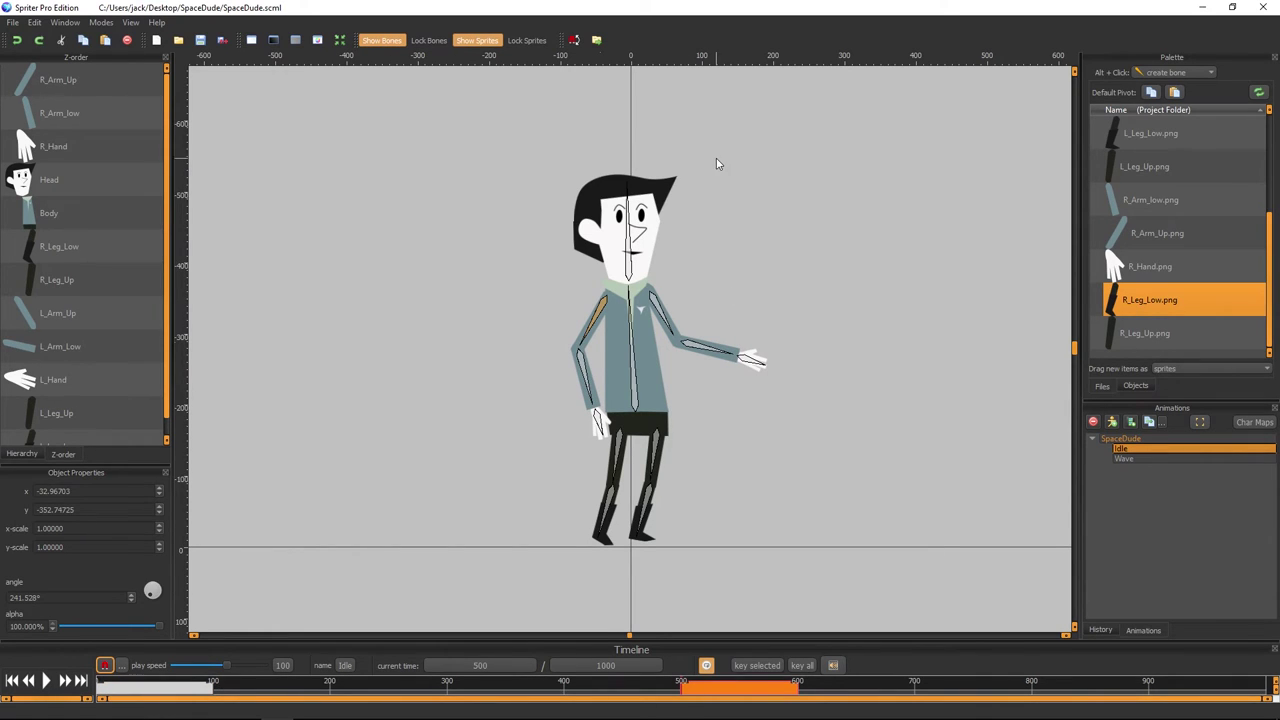
scroll(716, 158, "up", 2)
- Set the head bone's angle to 91.303° and play Idle to preview the head tilt
left_click(686, 183)
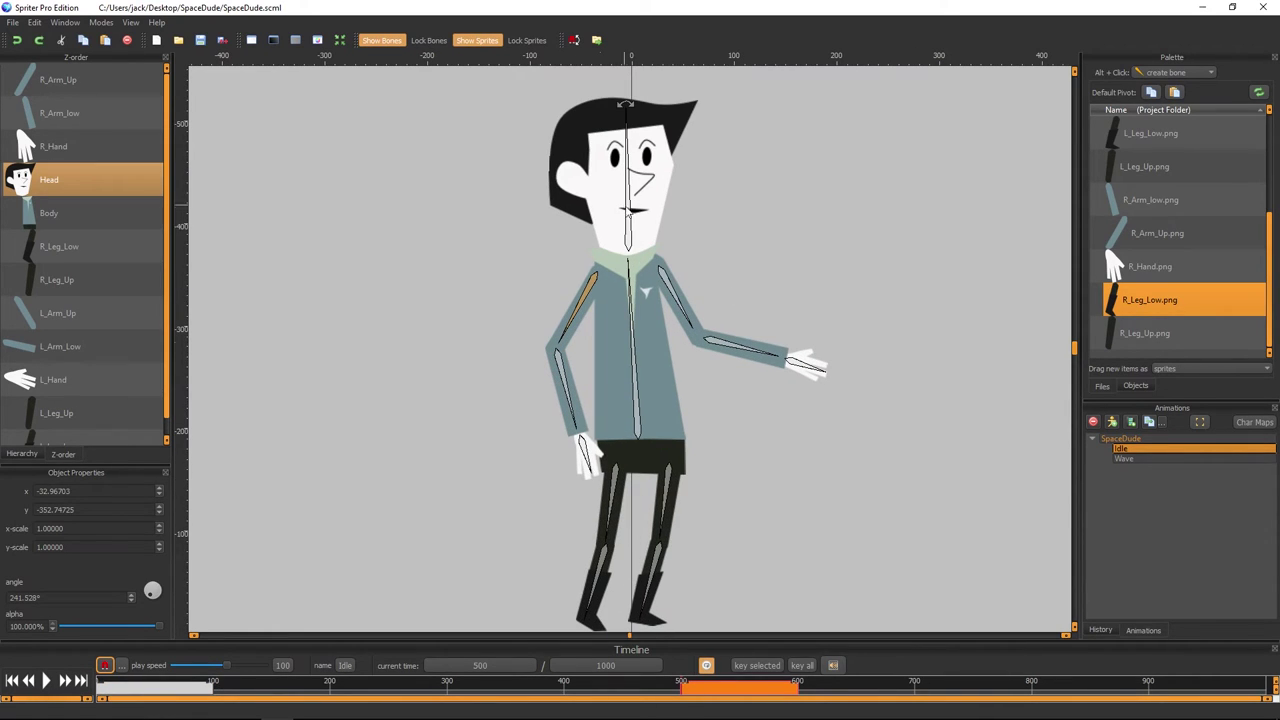
left_click(632, 215)
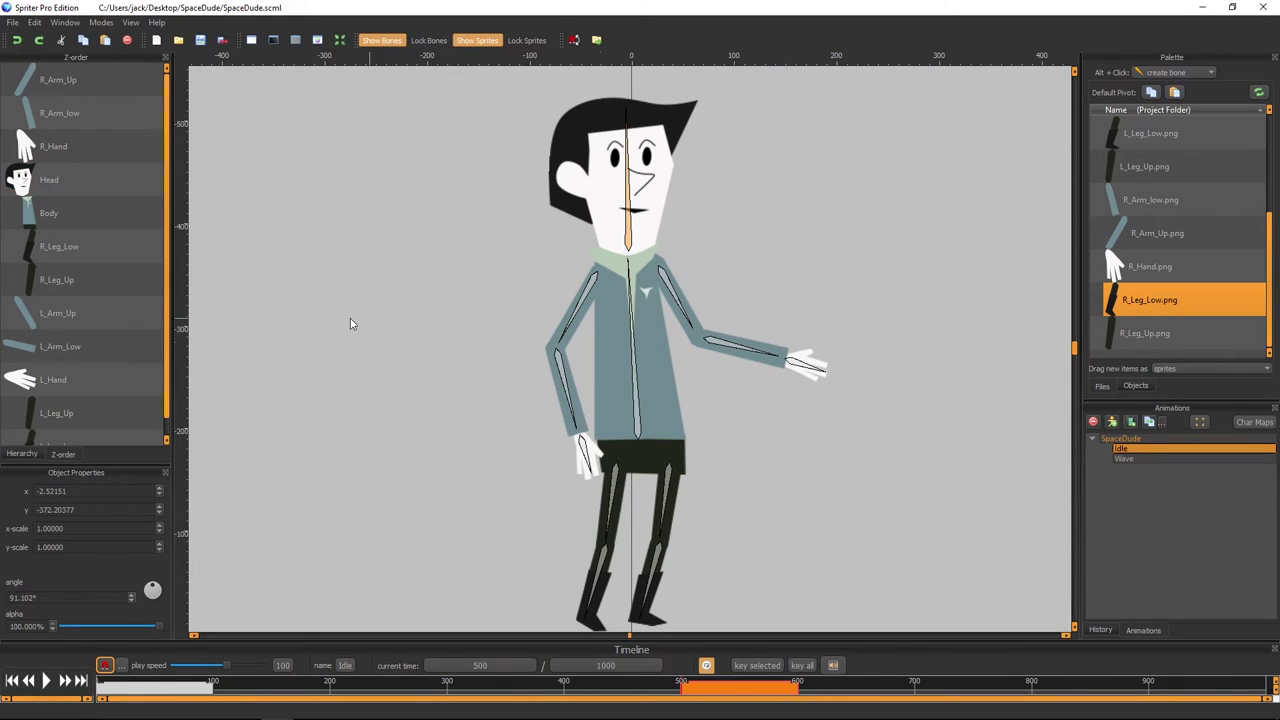
left_click(59, 597)
key("BackSpace")
type("3")
key("Return")
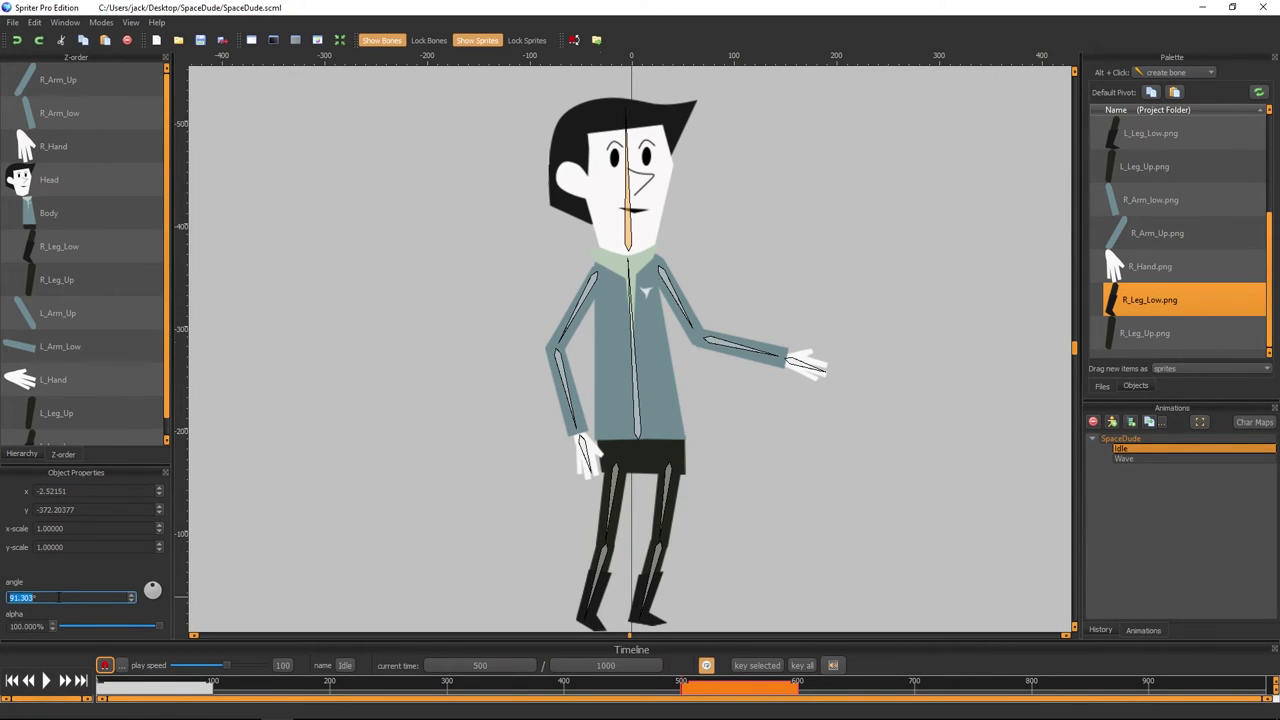
left_click(47, 681)
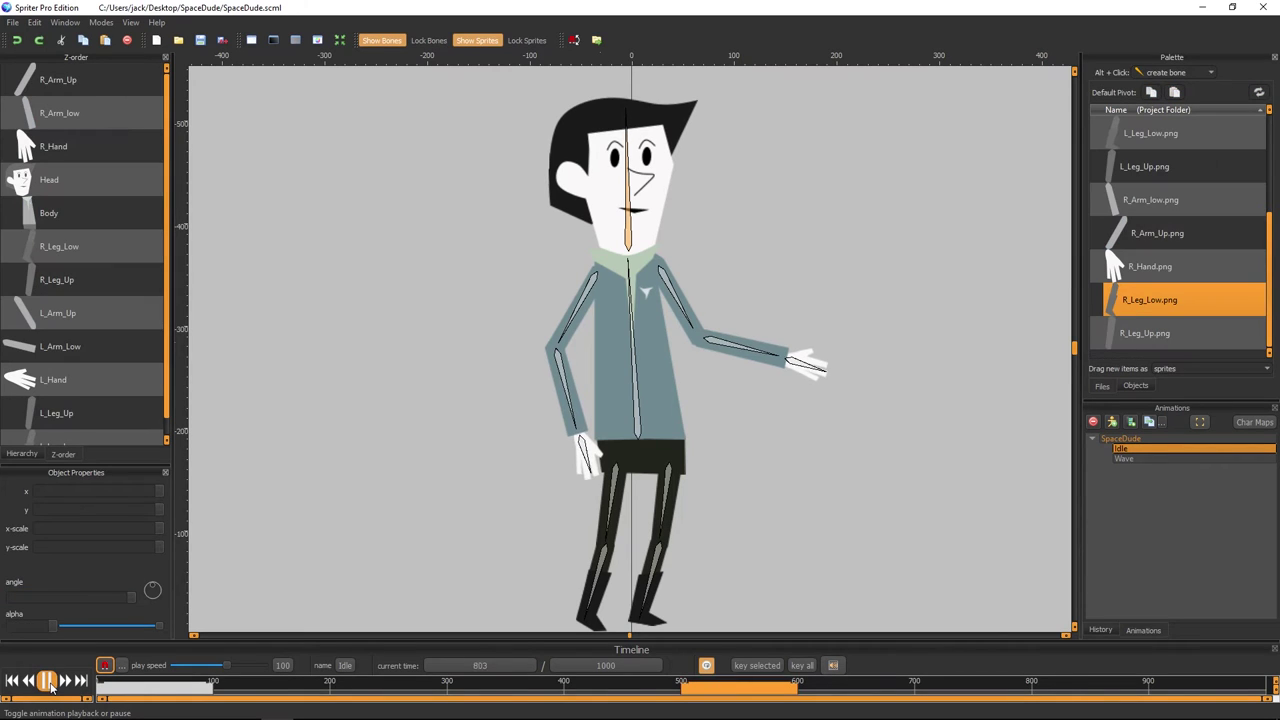
scroll(543, 384, "down", 2)
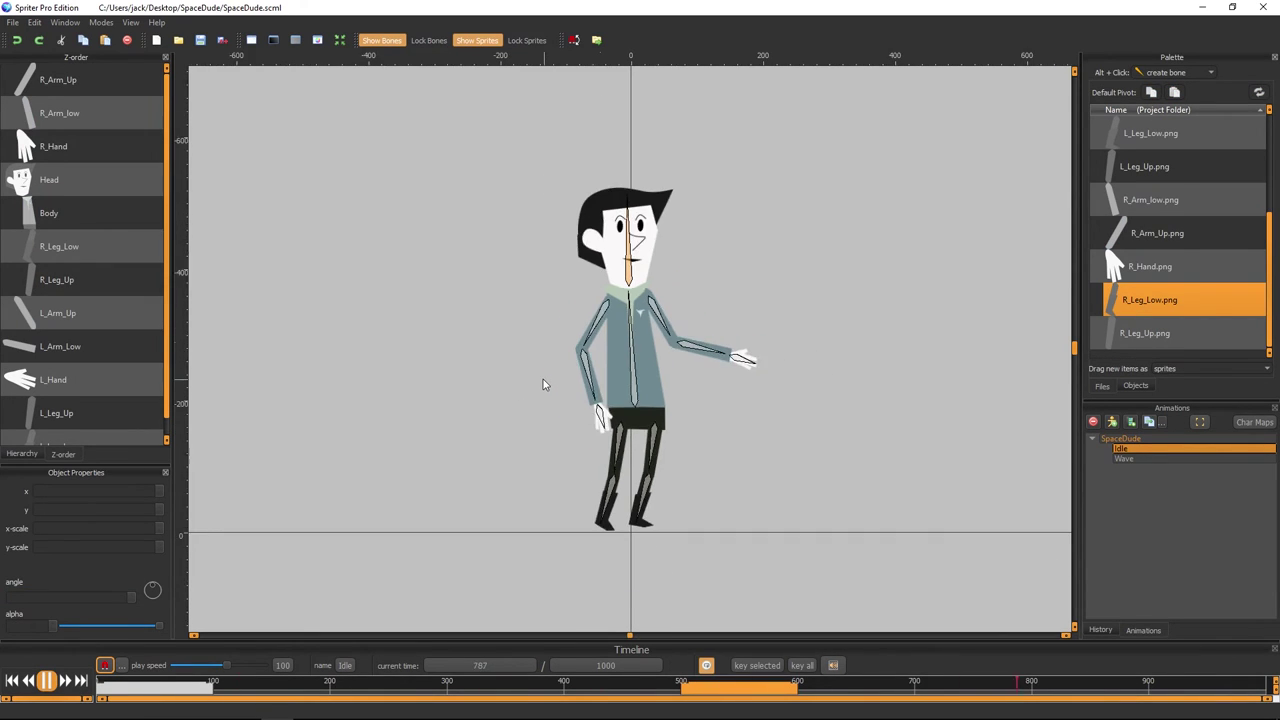
scroll(543, 384, "down", 2)
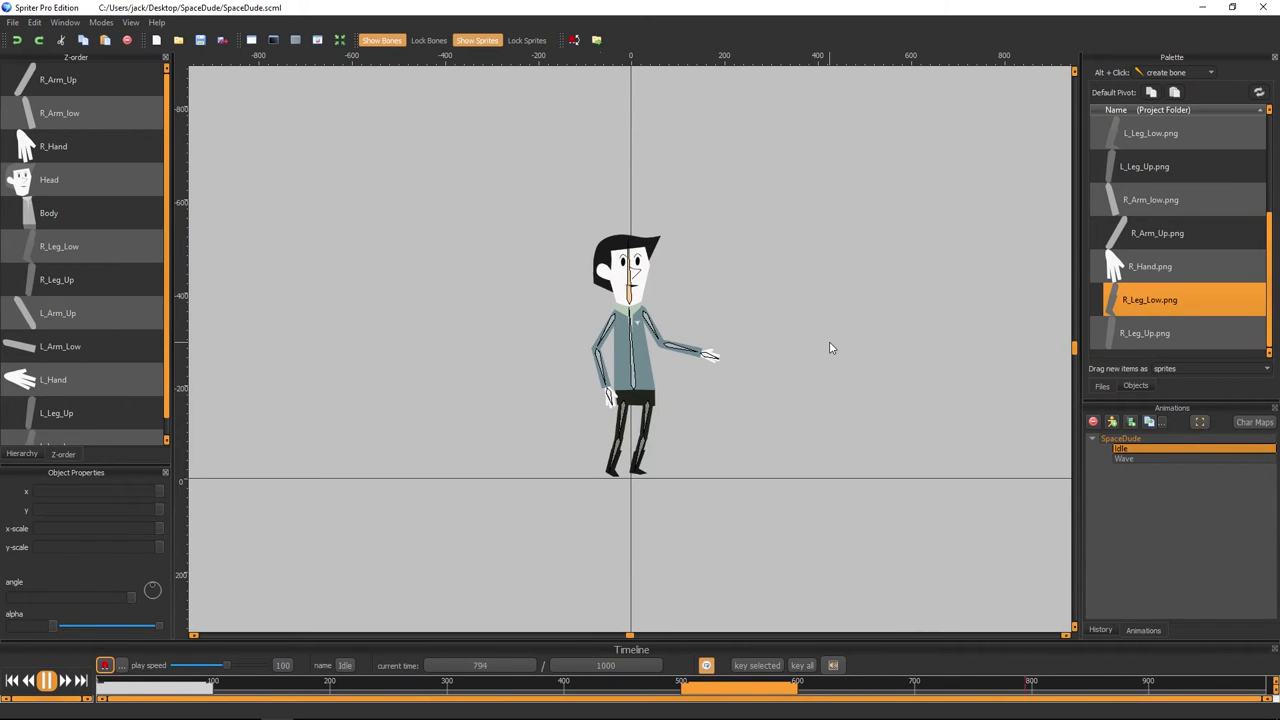
- Preview the Wave animation, then return to Idle and stop its playback
left_click(1148, 462)
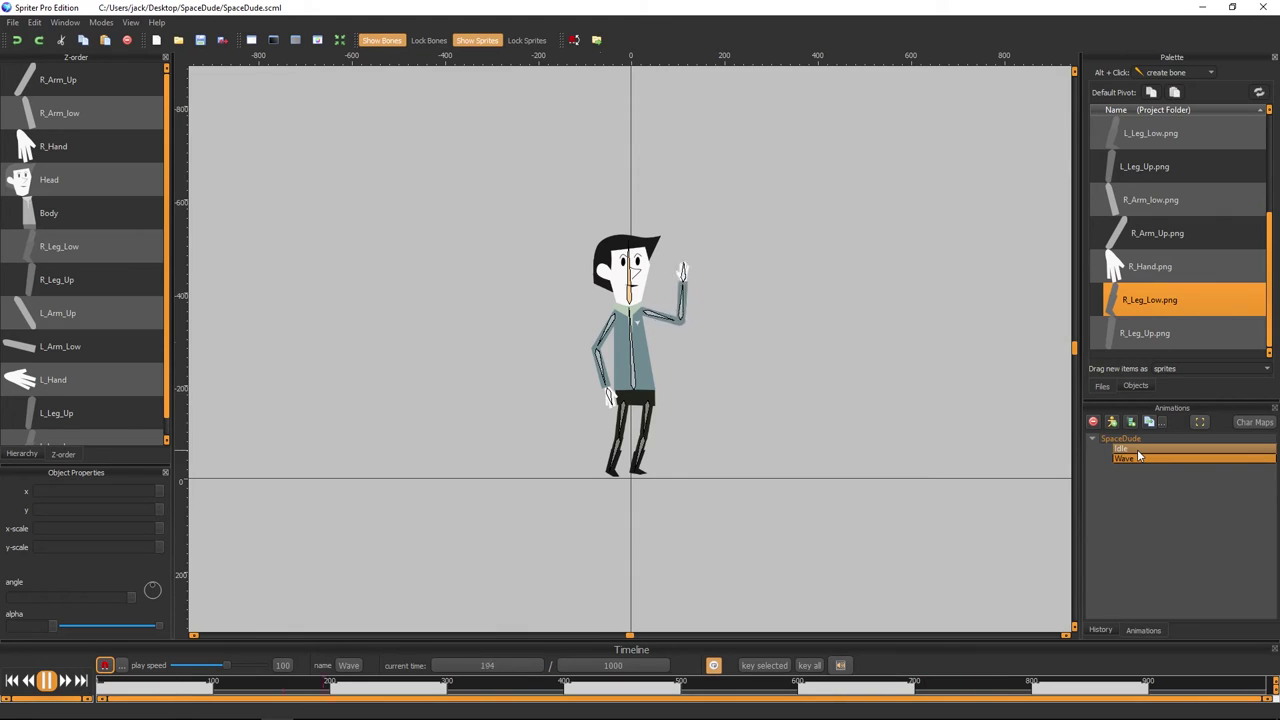
left_click(1137, 450)
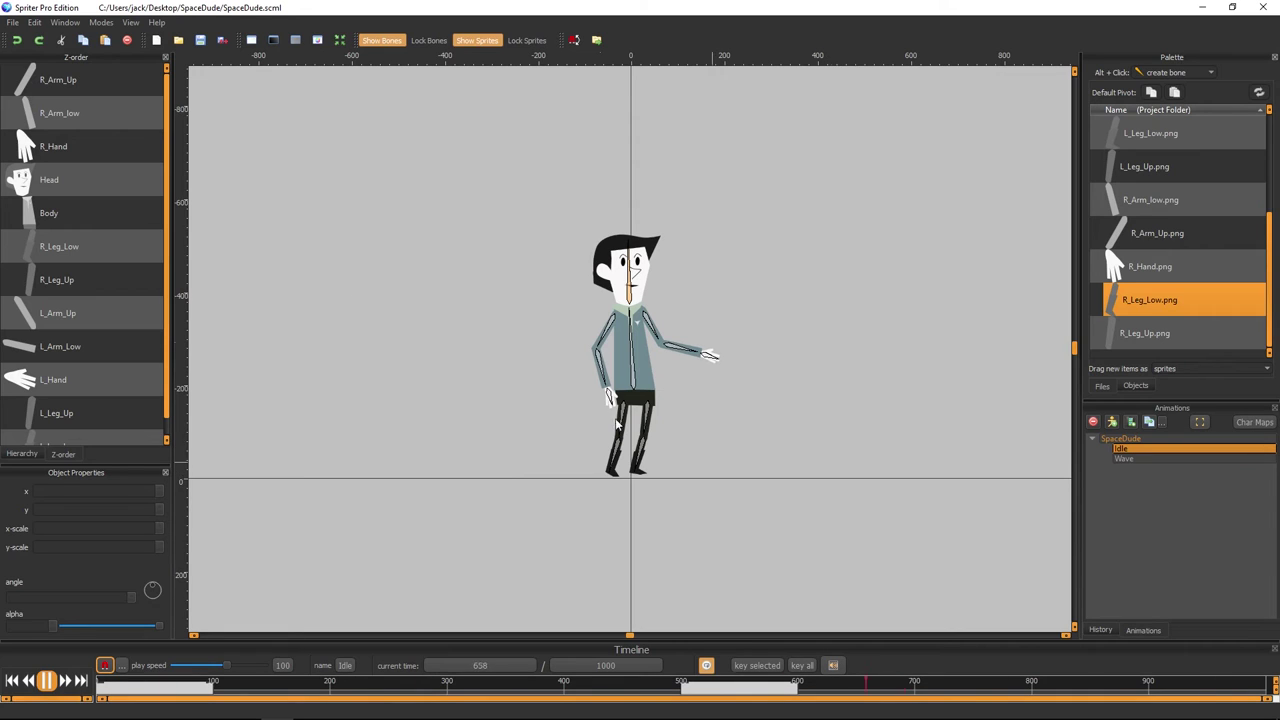
left_click(45, 680)
left_click(10, 70)
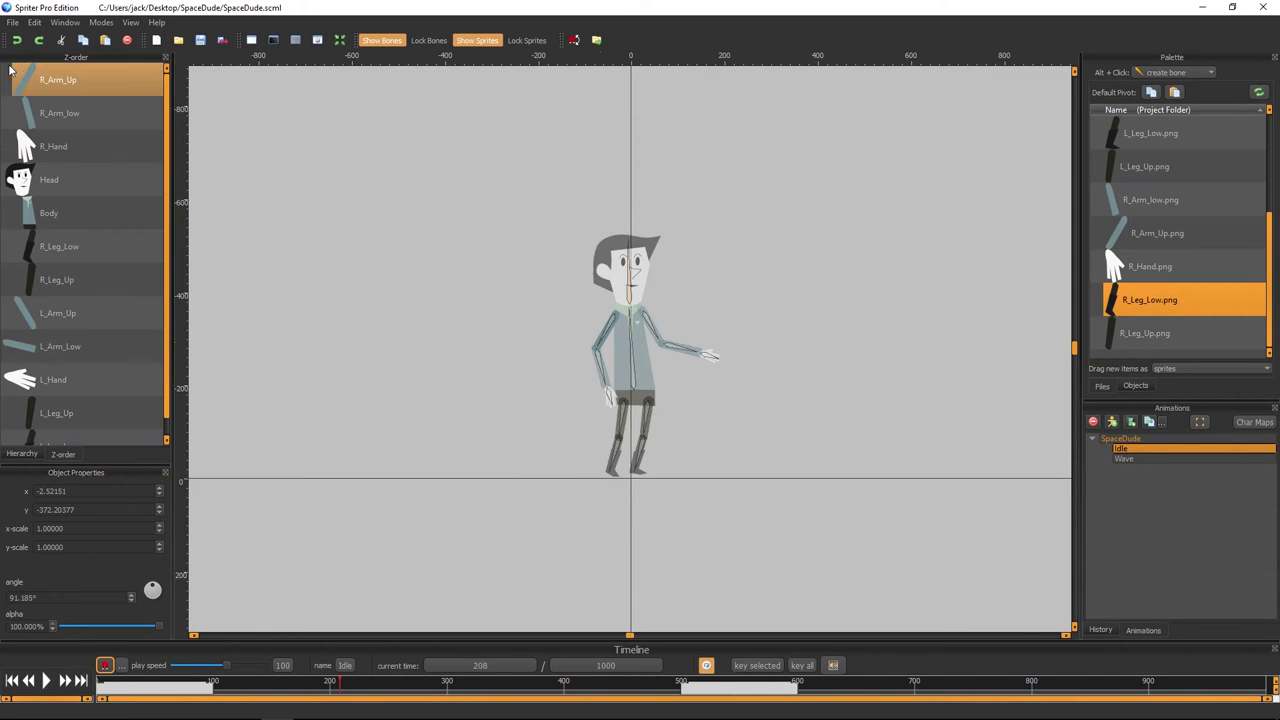
- Save the SpaceDude project via File > Save Project, zoom in and reopen the File menu
left_click(13, 22)
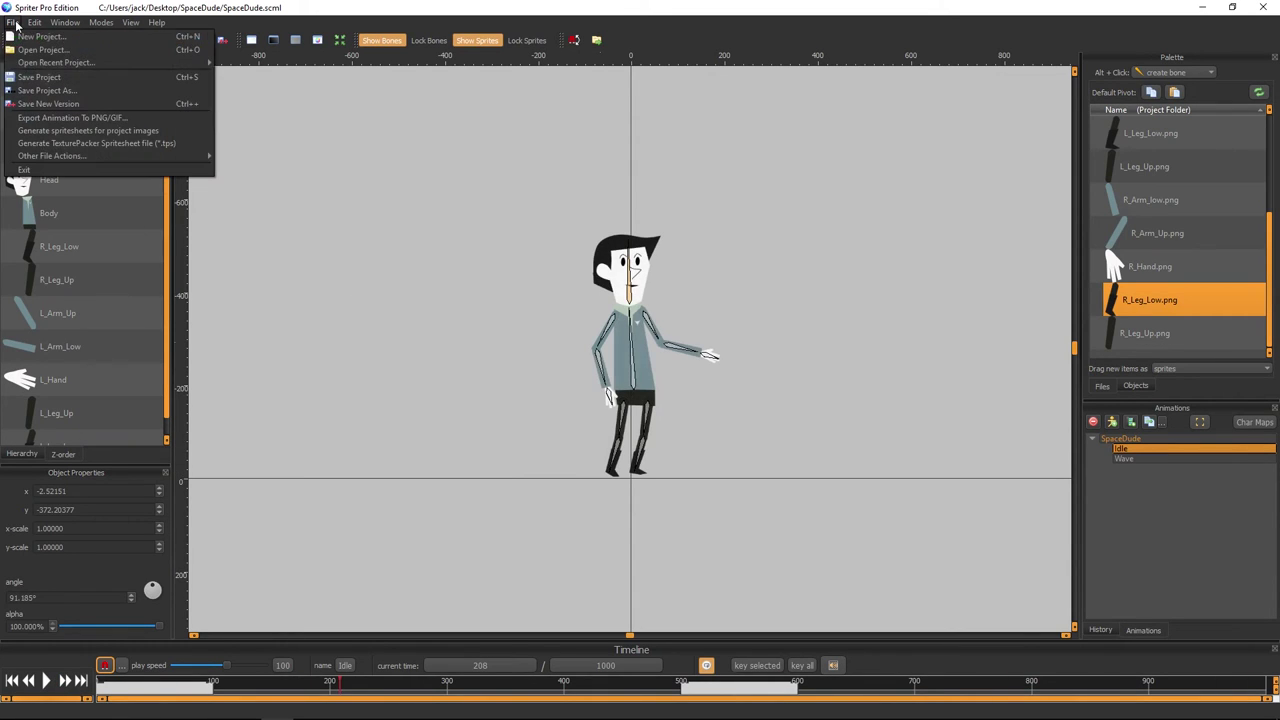
left_click(32, 79)
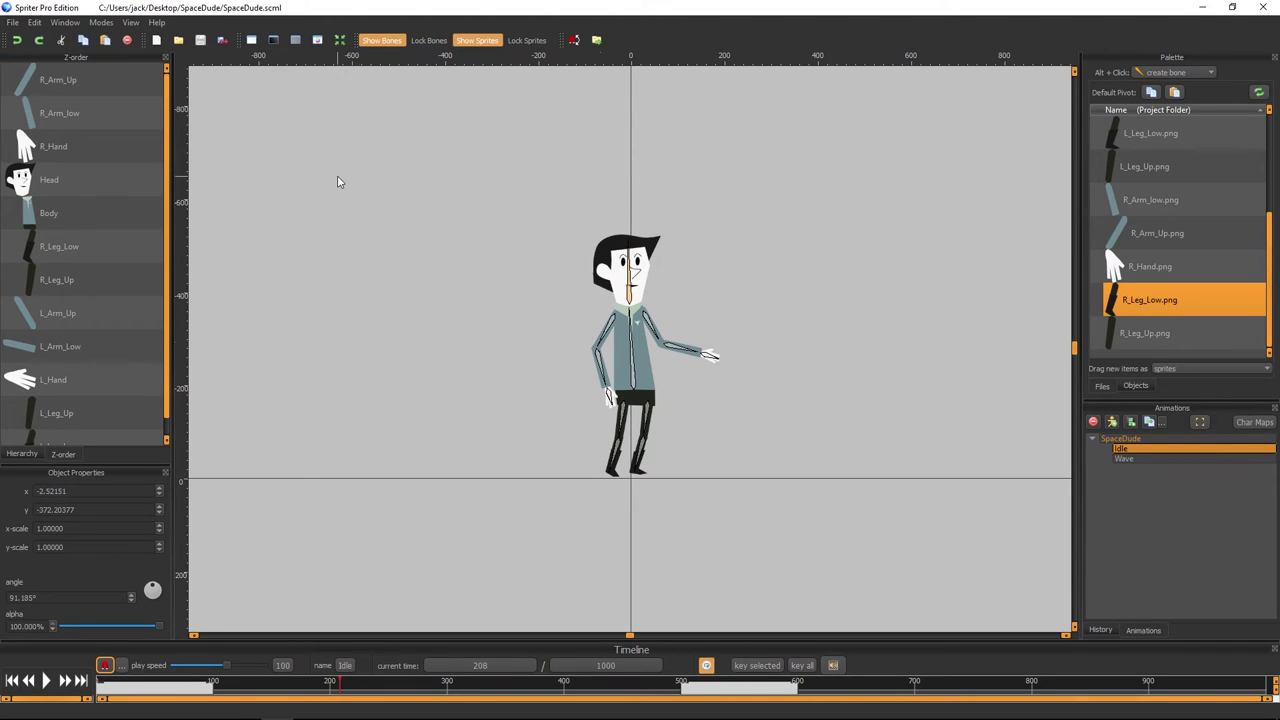
scroll(389, 255, "up", 2)
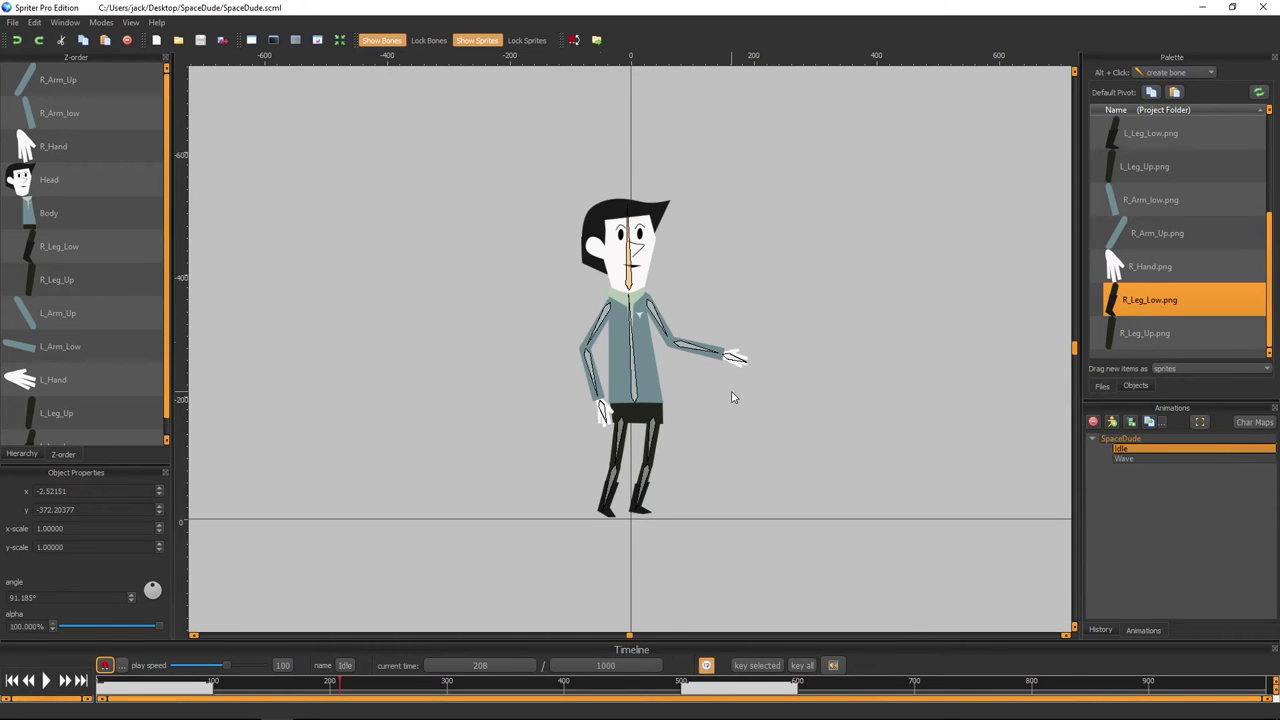
left_click(14, 23)
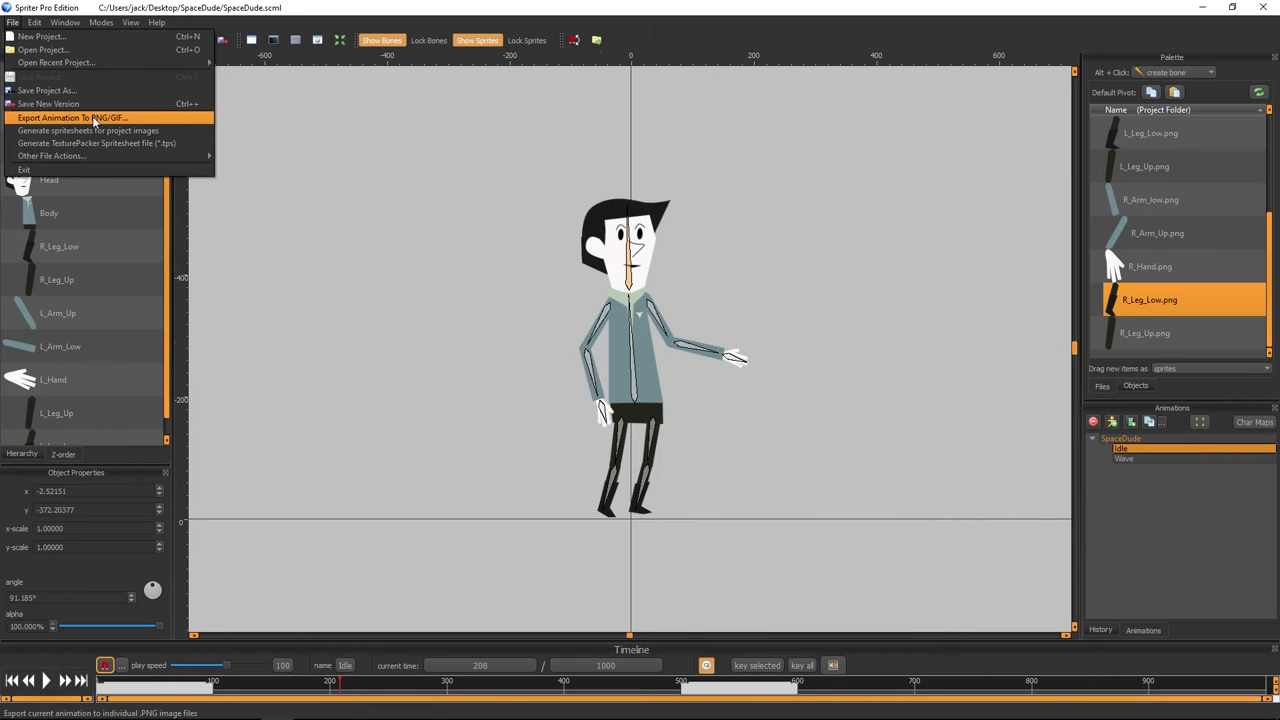
- Open the keyframe PNG/GIF export, enable batch export, and include Idle and Wave at 10 frames each
left_click(94, 119)
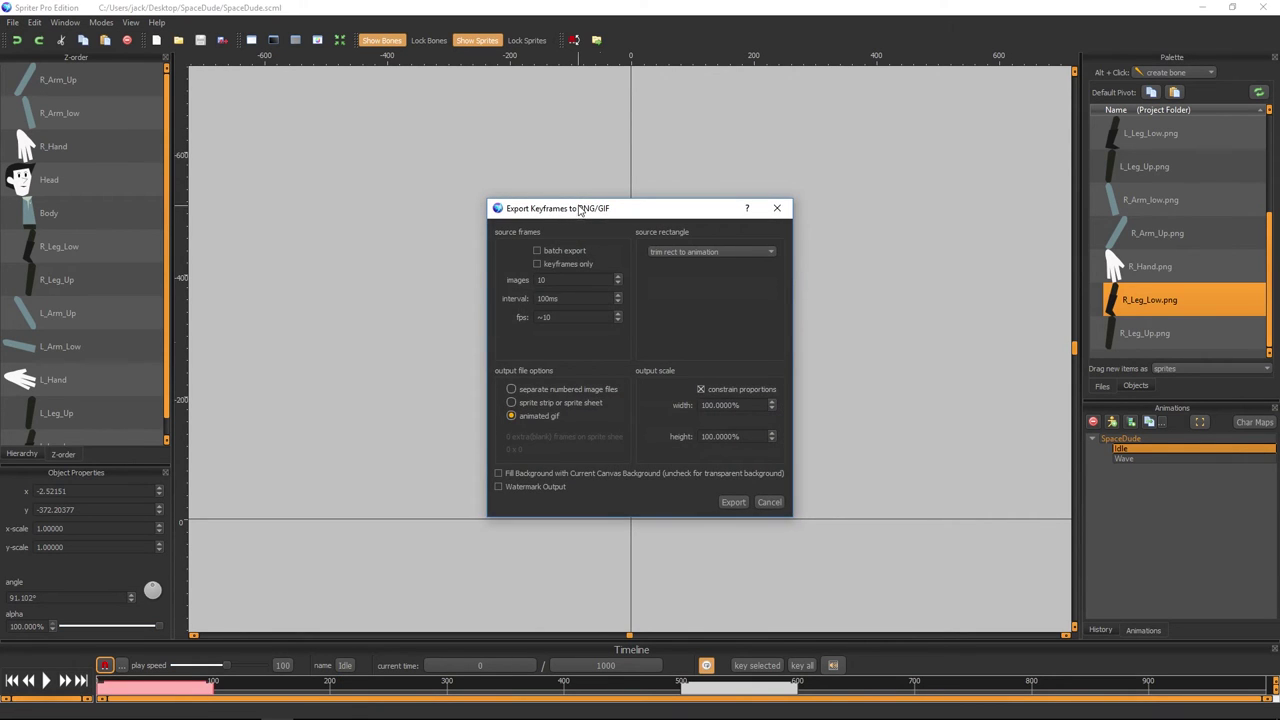
left_click_drag(579, 208, 352, 168)
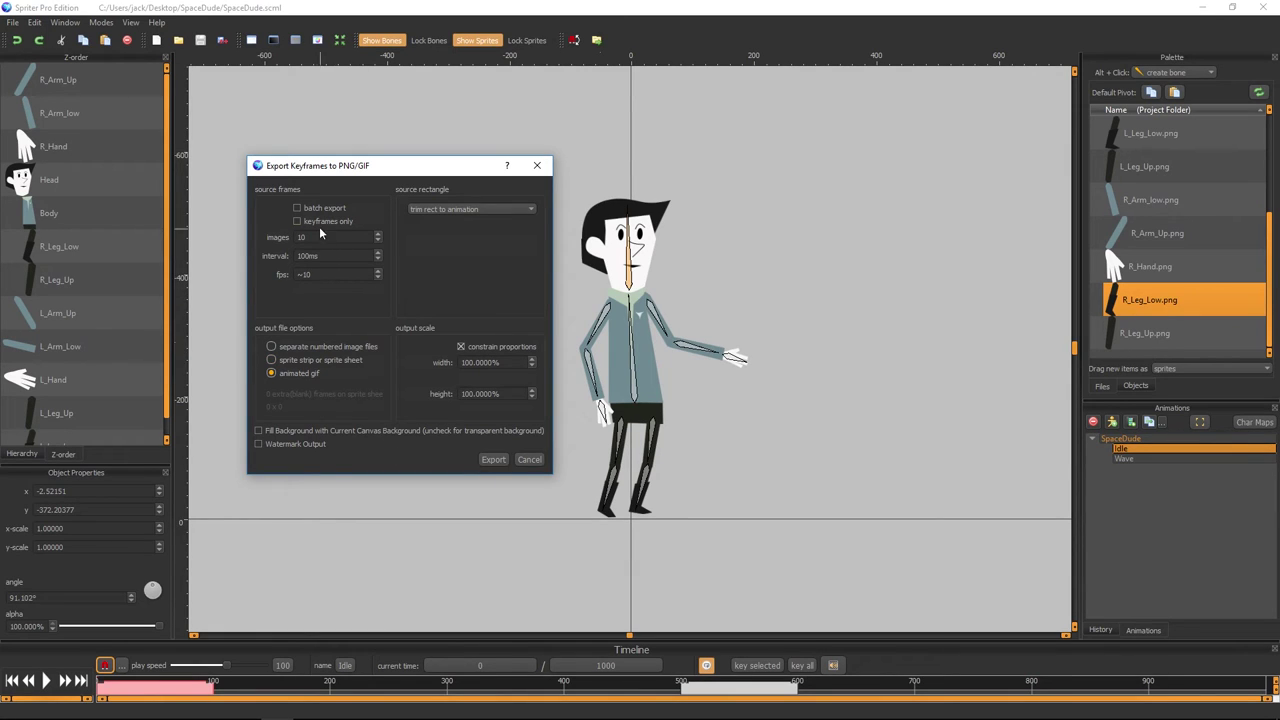
left_click(297, 208)
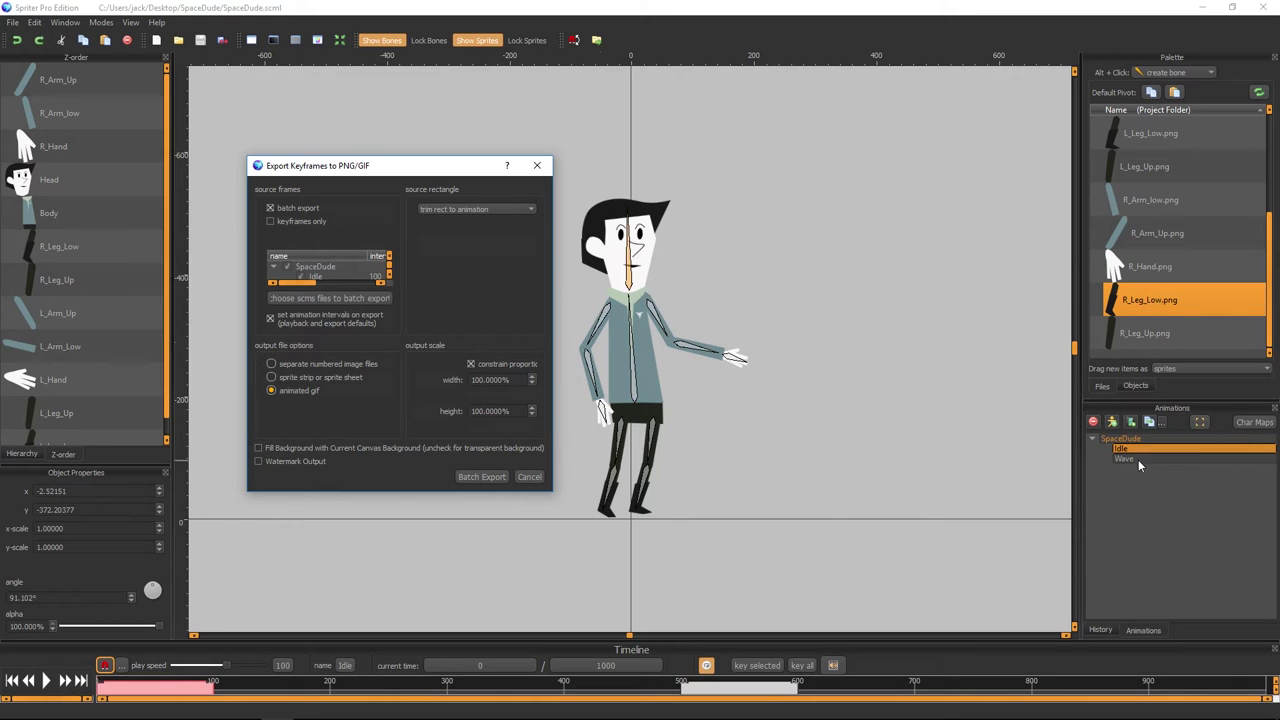
mouse_move(551, 491)
left_mouse_down()
mouse_move(676, 545)
mouse_move(813, 543)
mouse_move(822, 515)
left_mouse_up()
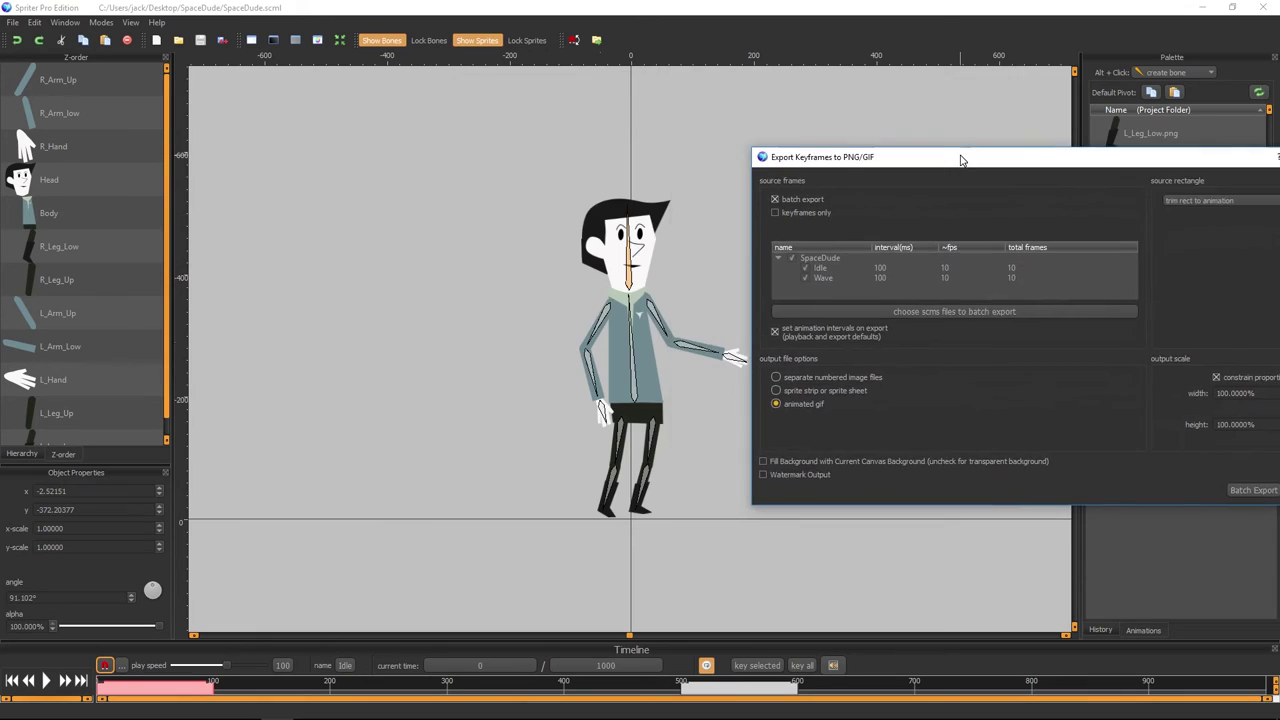
left_click_drag(457, 168, 977, 131)
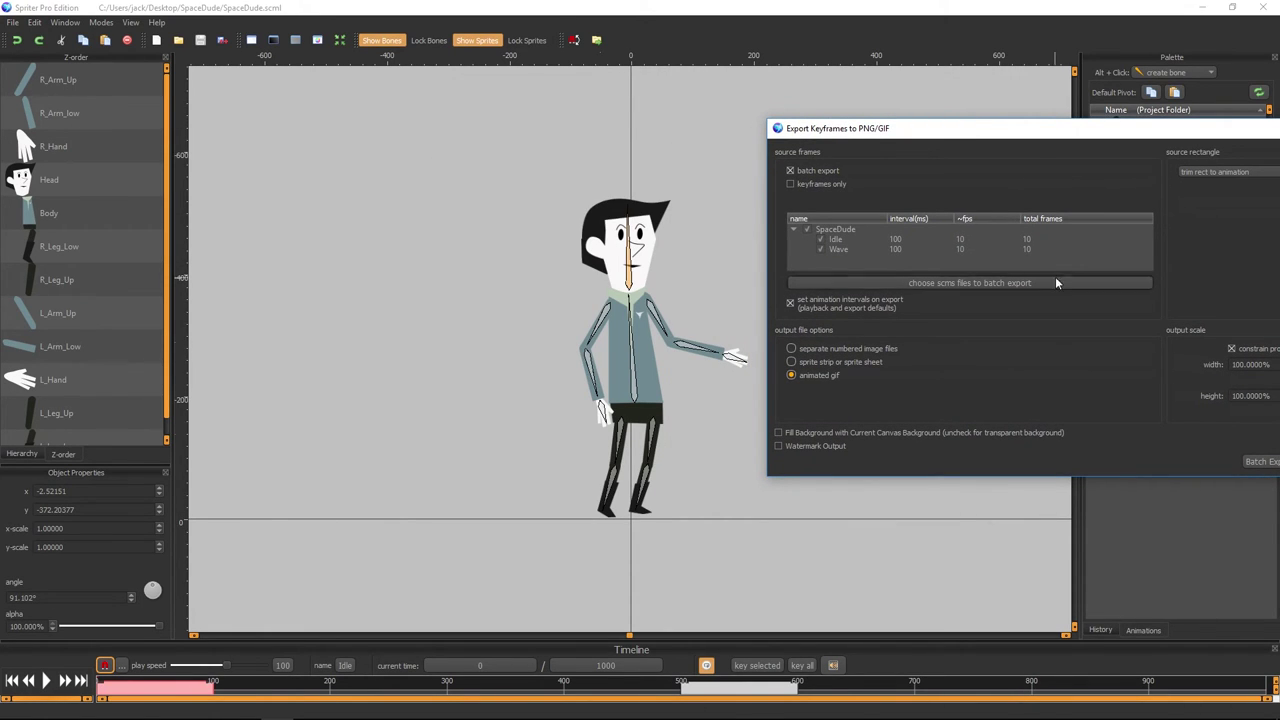
left_click_drag(1028, 139, 621, 230)
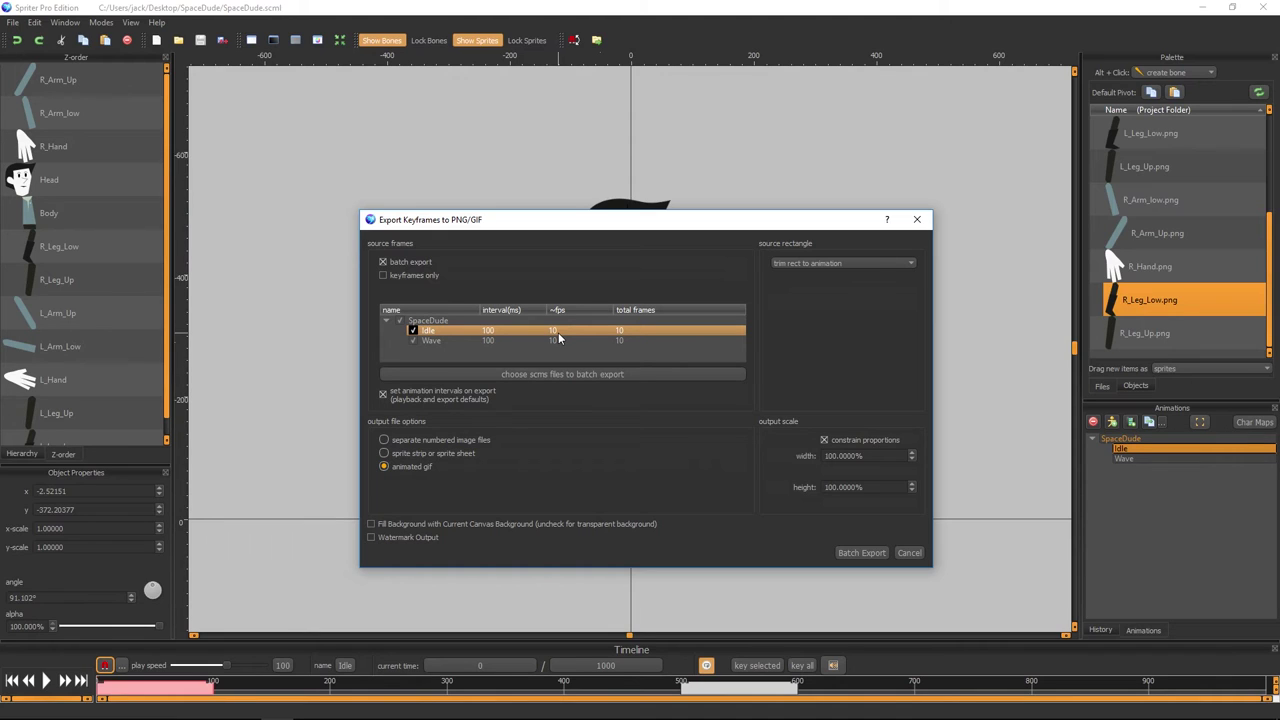
double_click(553, 333)
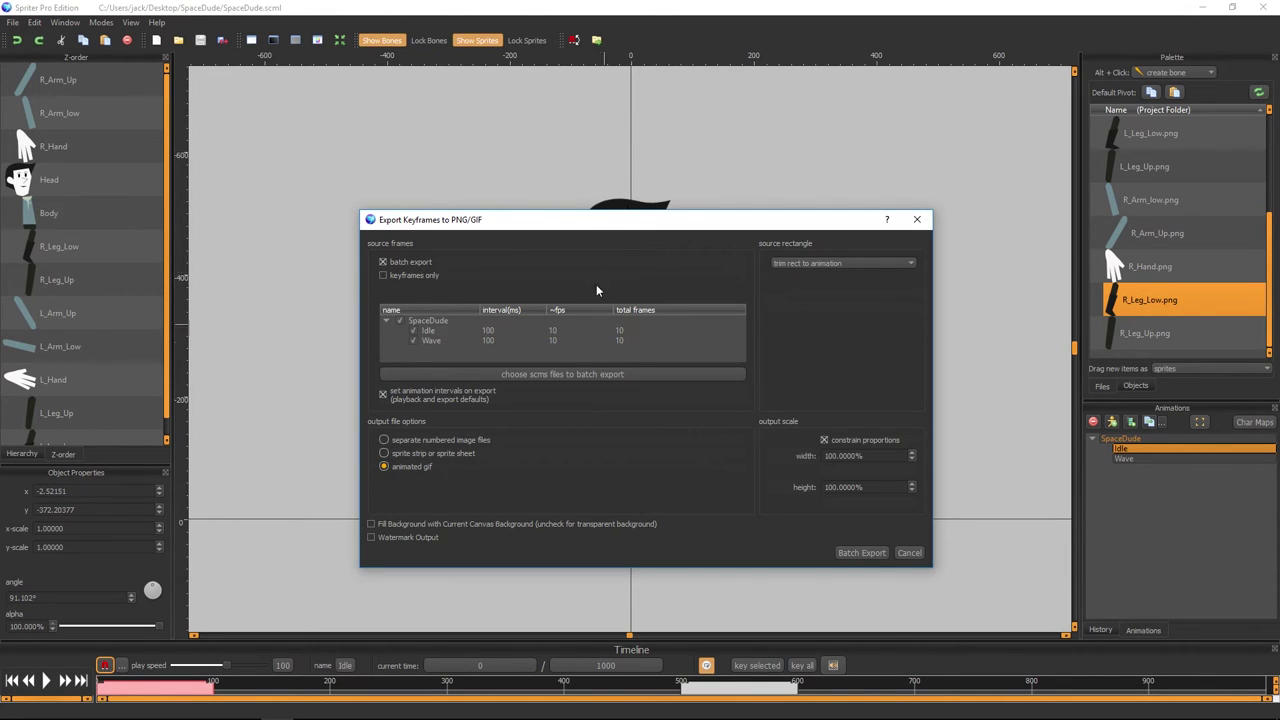
left_click_drag(587, 224, 648, 185)
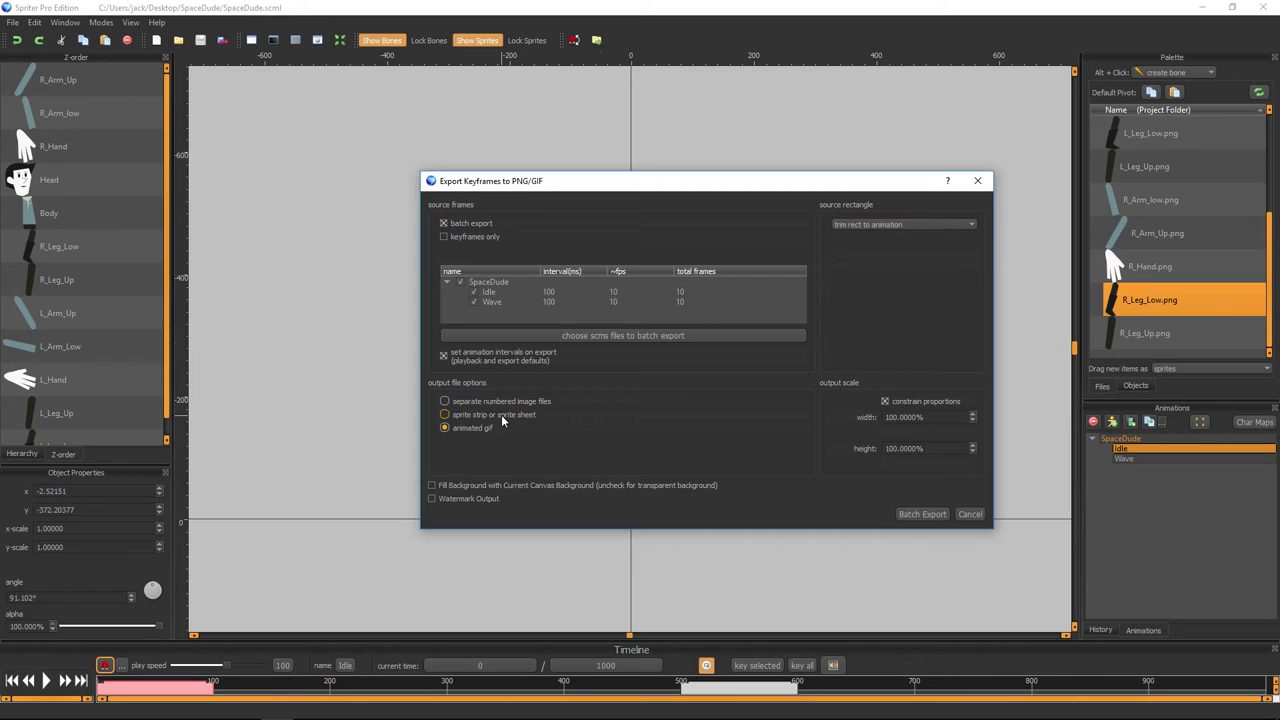
- Set the output to a sprite strip/sheet, select the SpaceDude entity, and start Batch Export
left_click(501, 414)
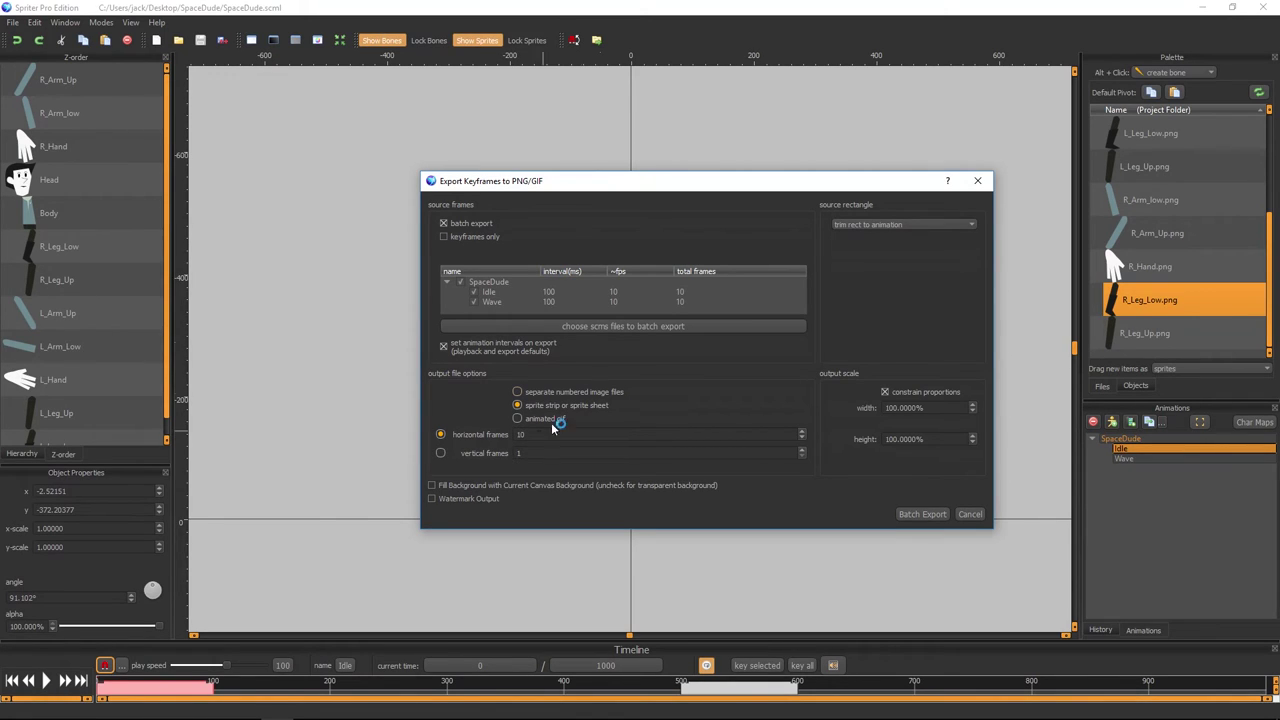
left_click(510, 284)
left_click(922, 514)
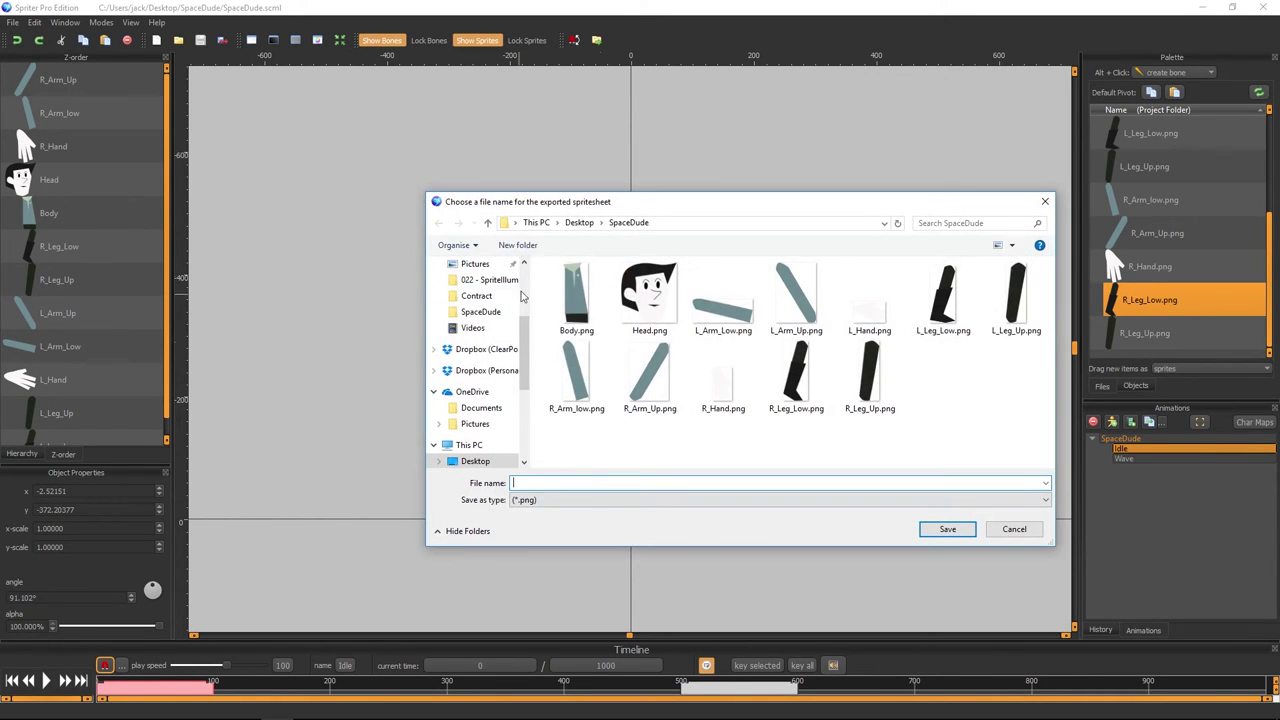
mouse_move(481, 408)
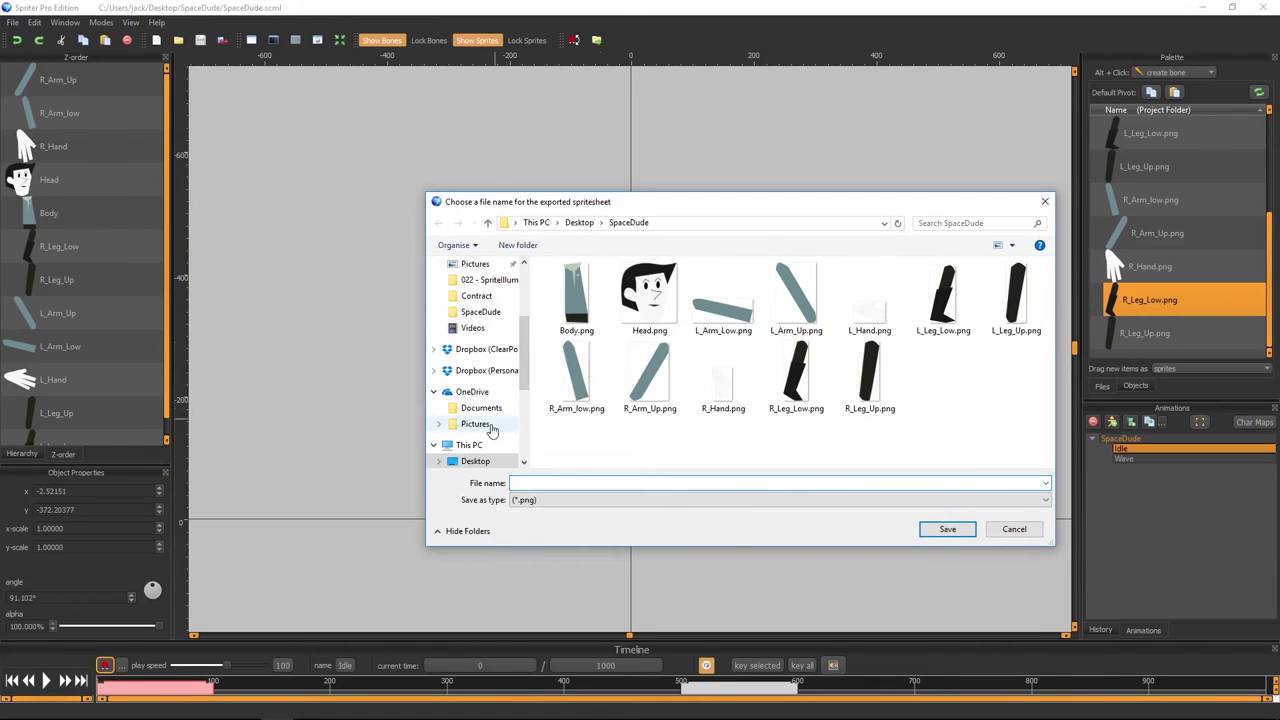
- Save the exported sprite sheets to the Desktop with the file name Export
left_click(475, 461)
left_click(568, 484)
type("Export")
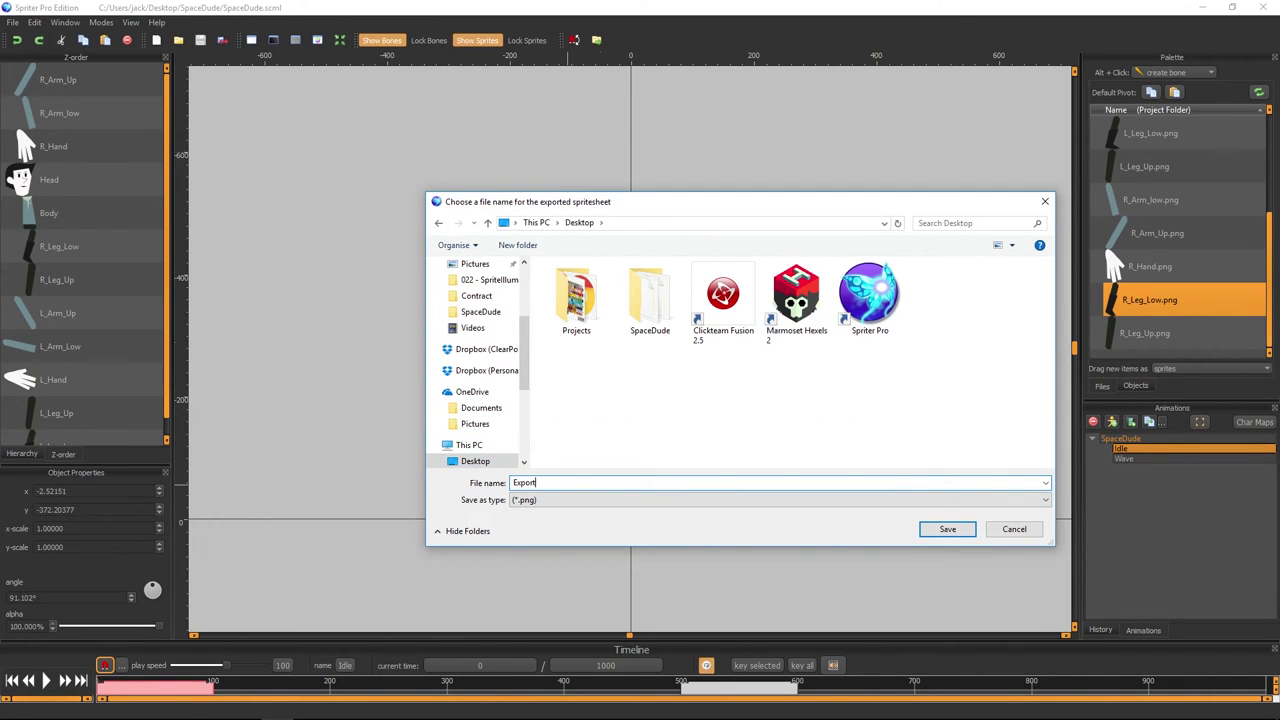
key("Return")
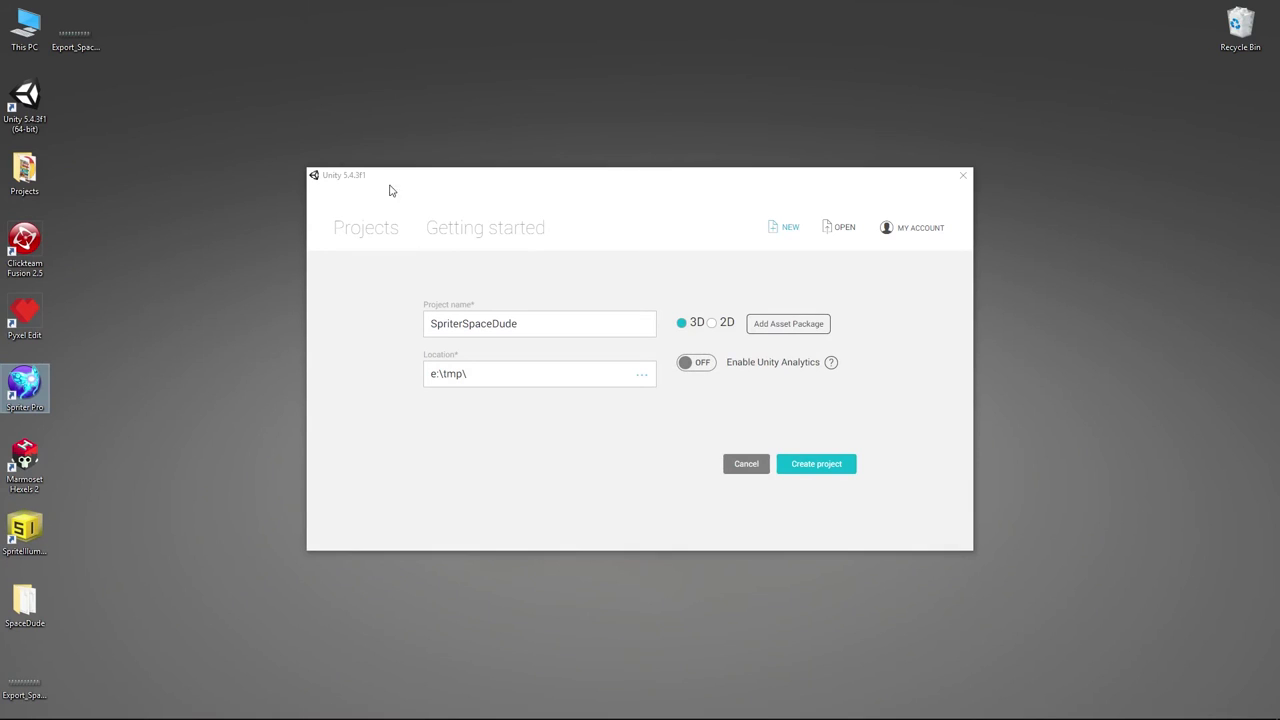
- Arrange both export files, then view the ten-frame Idle strip in Windows Photo Viewer and close it
left_click_drag(30, 684, 690, 100)
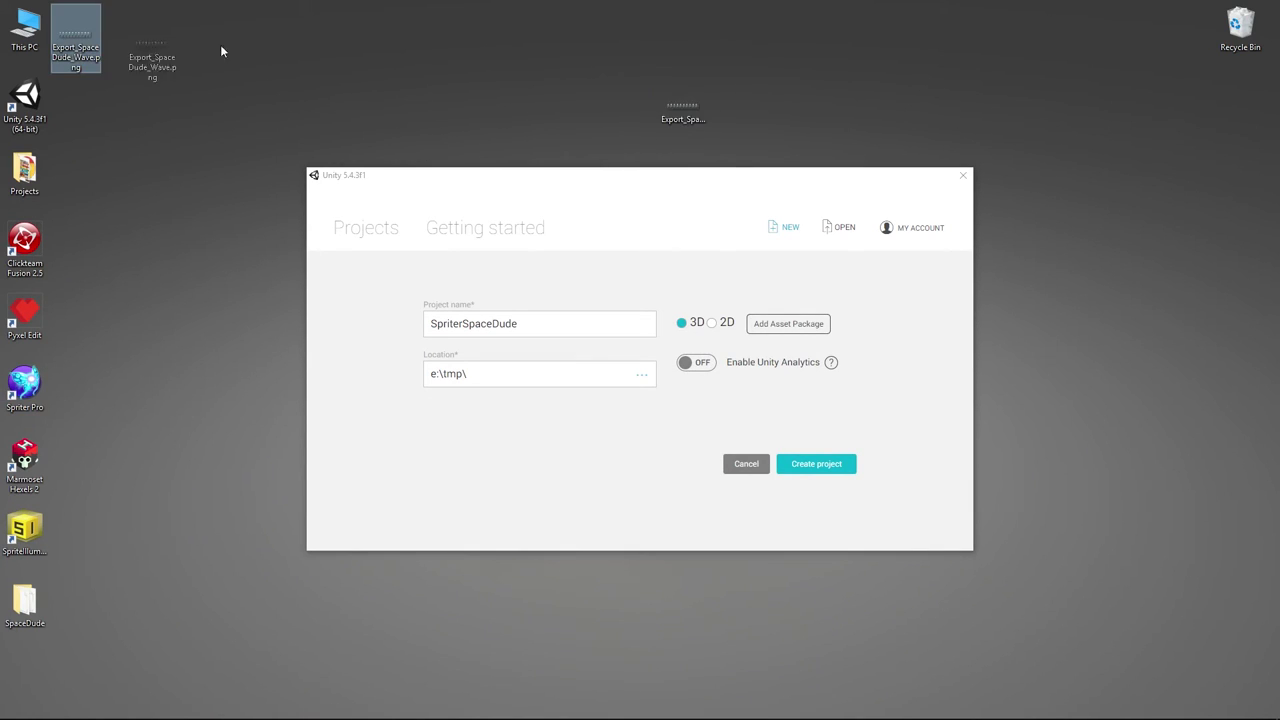
left_click_drag(75, 30, 780, 96)
double_click(686, 105)
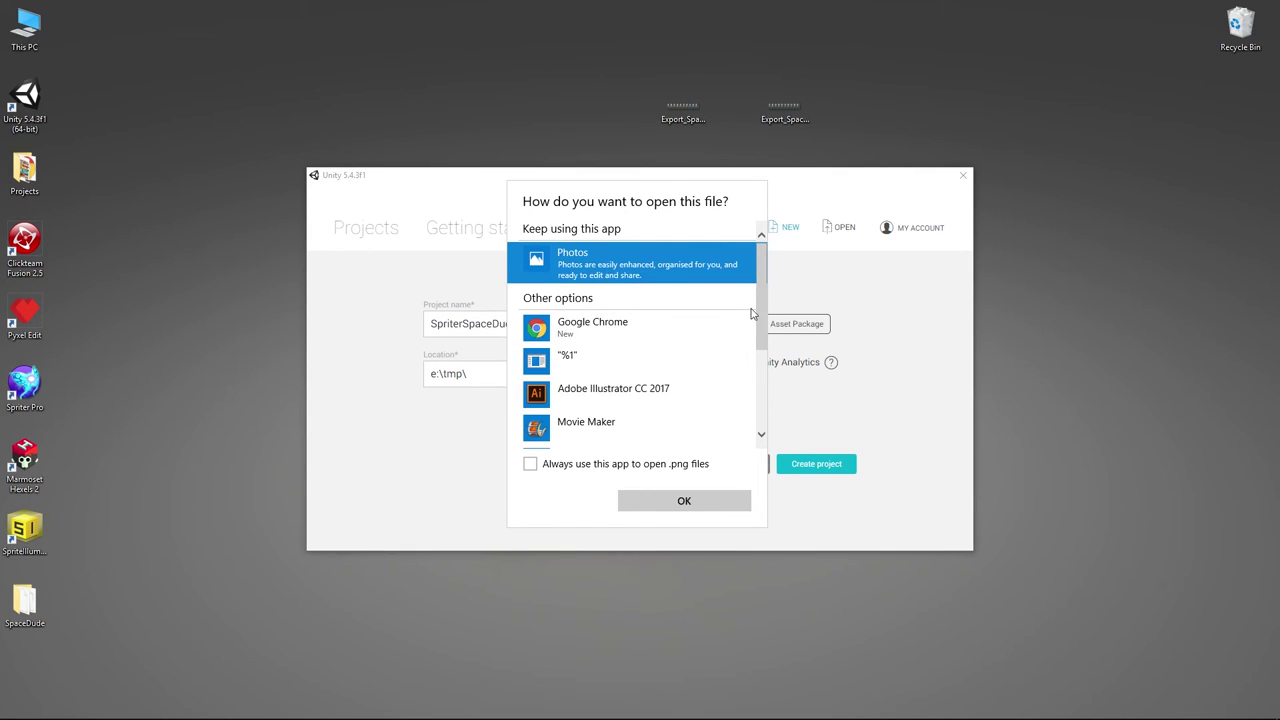
left_click_drag(756, 315, 758, 389)
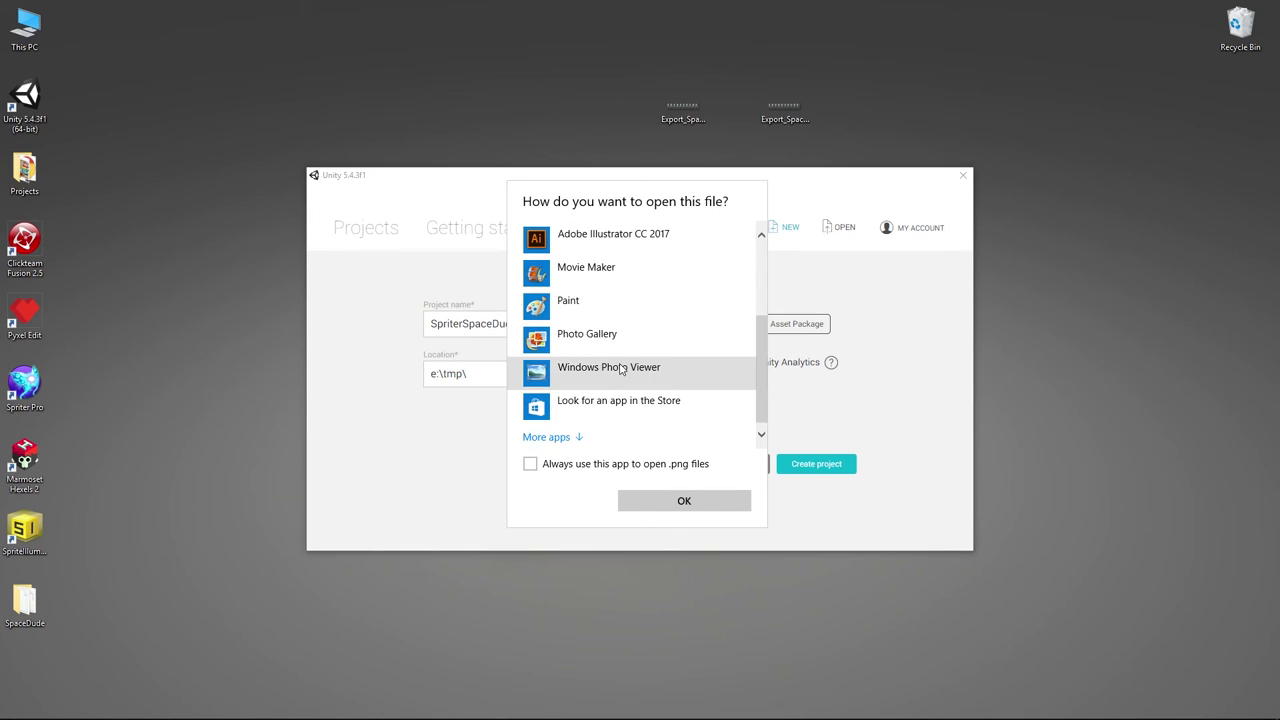
double_click(620, 370)
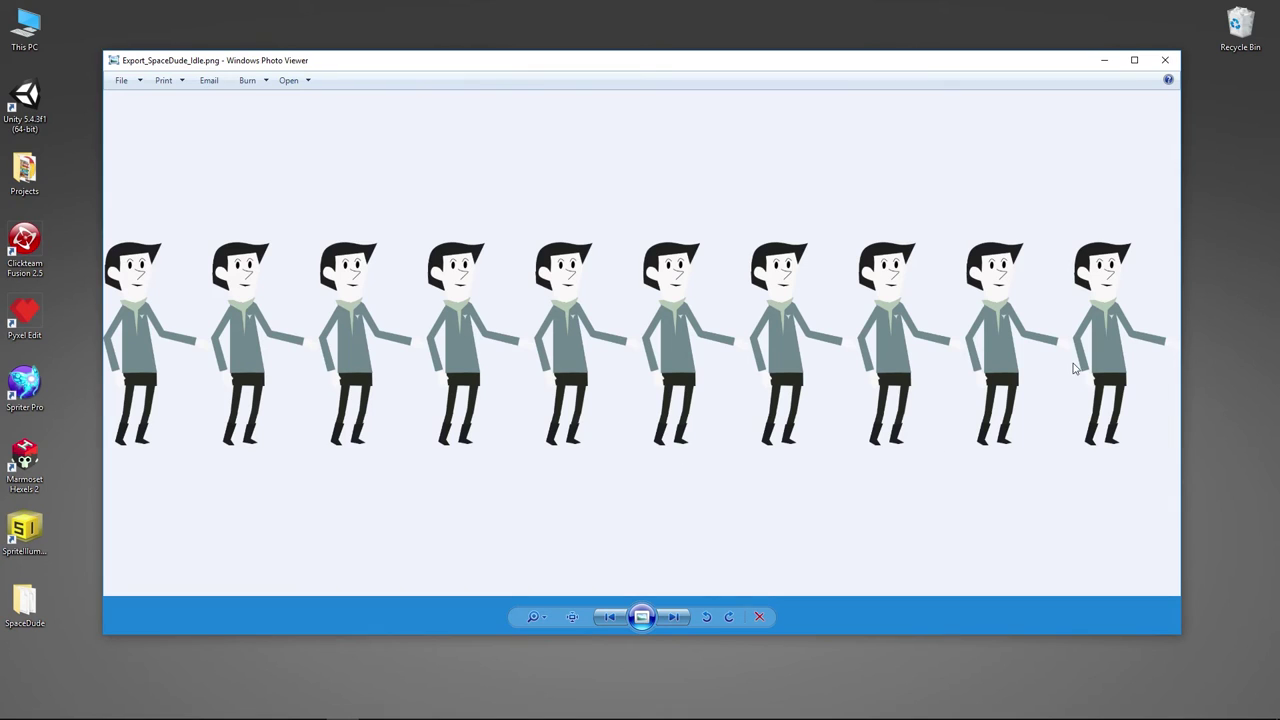
left_click(1165, 60)
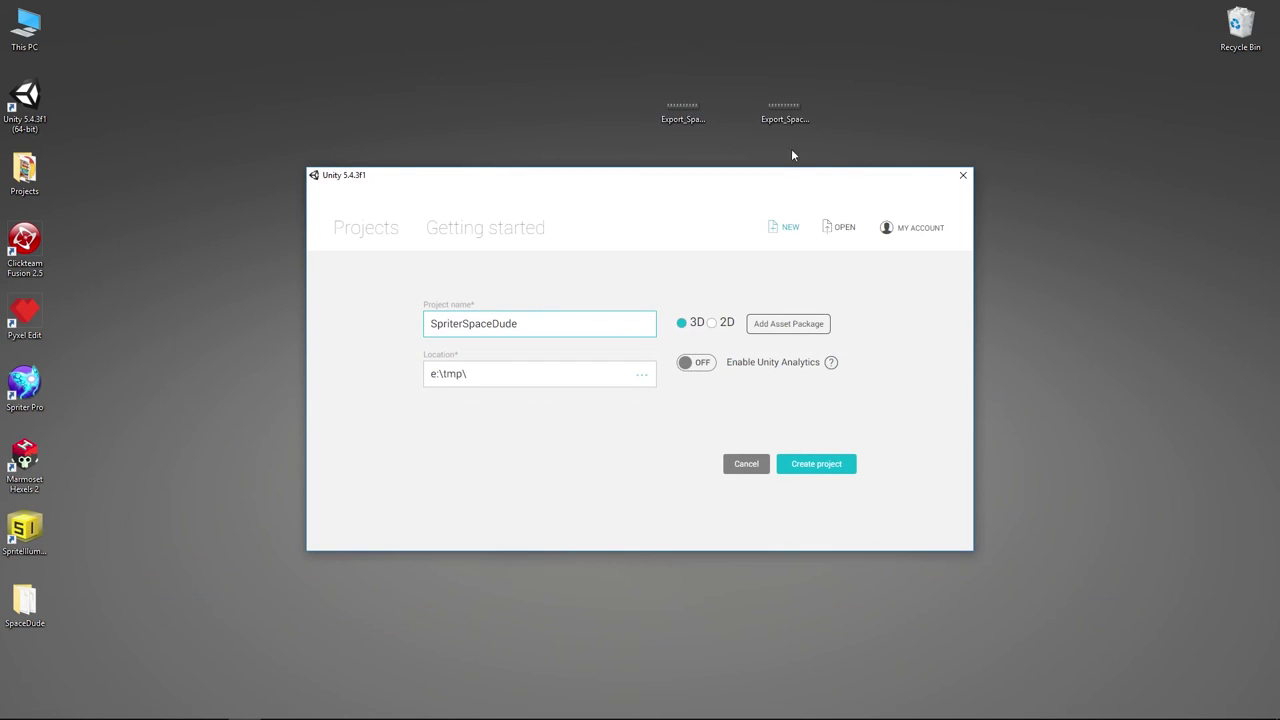
- View Export_SpaceDude_Wave.png's ten-frame strip in Photos, then close it
left_click(786, 106)
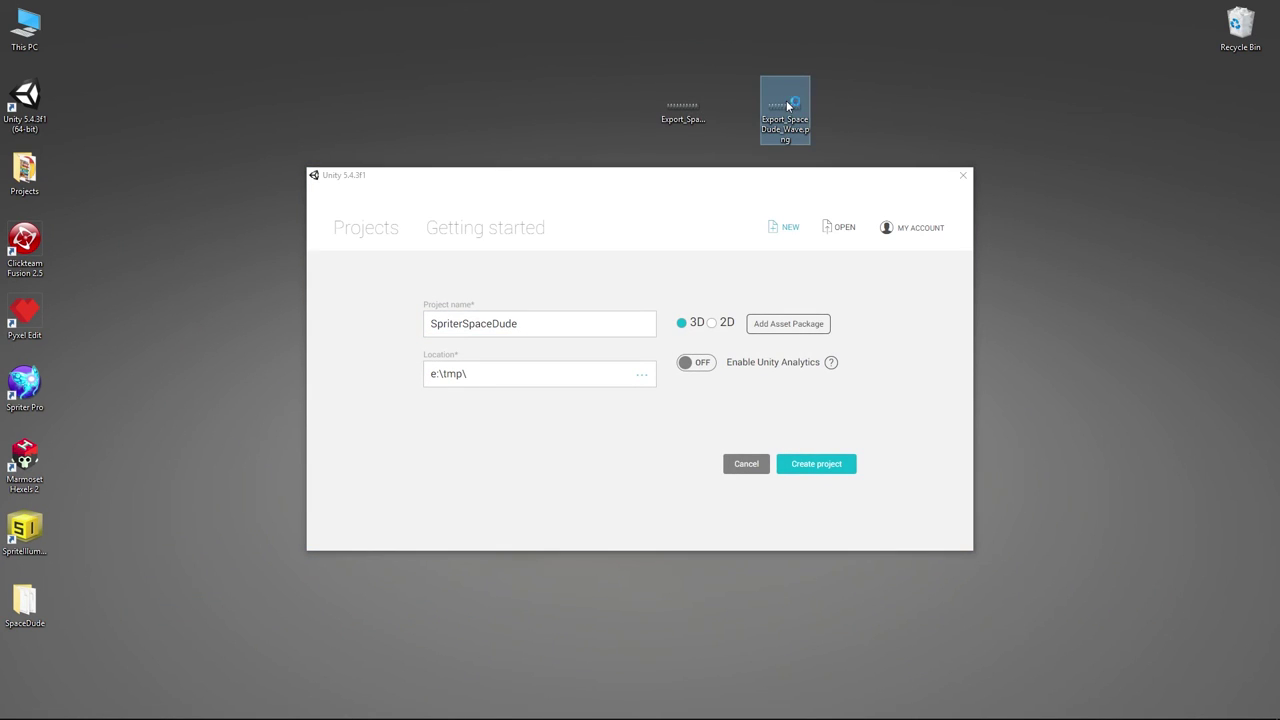
double_click(786, 104)
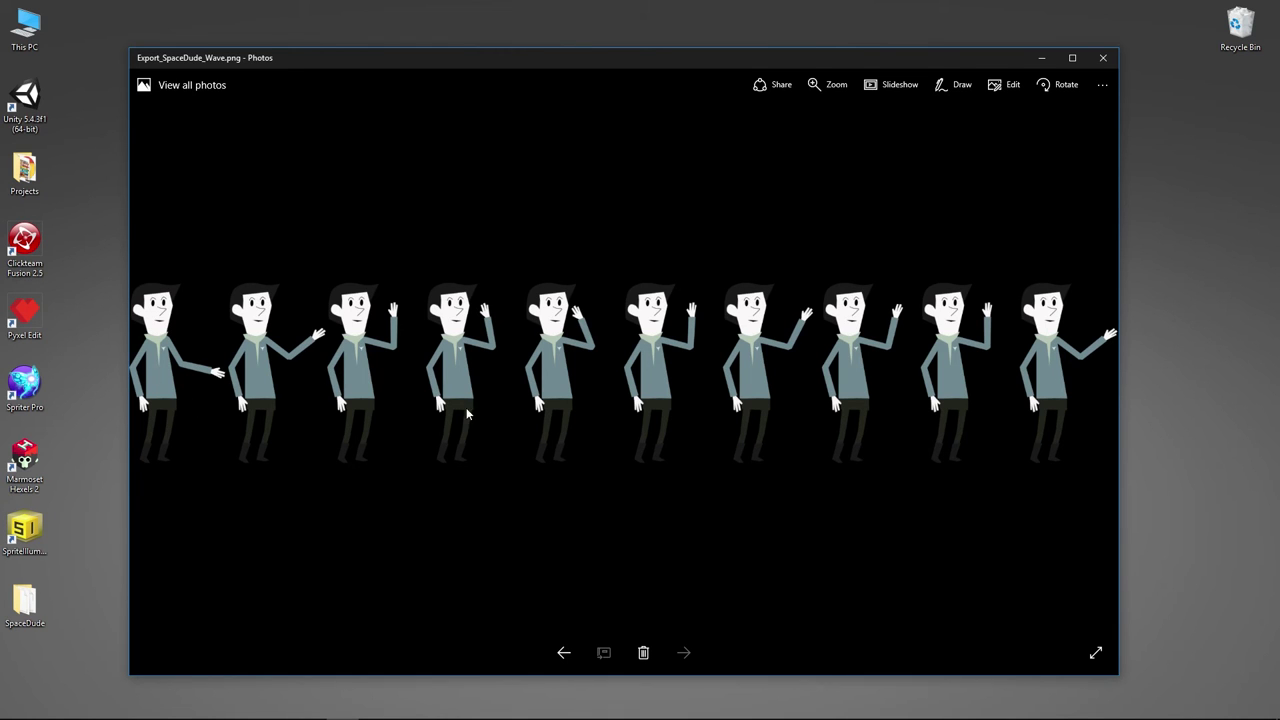
left_click(1103, 57)
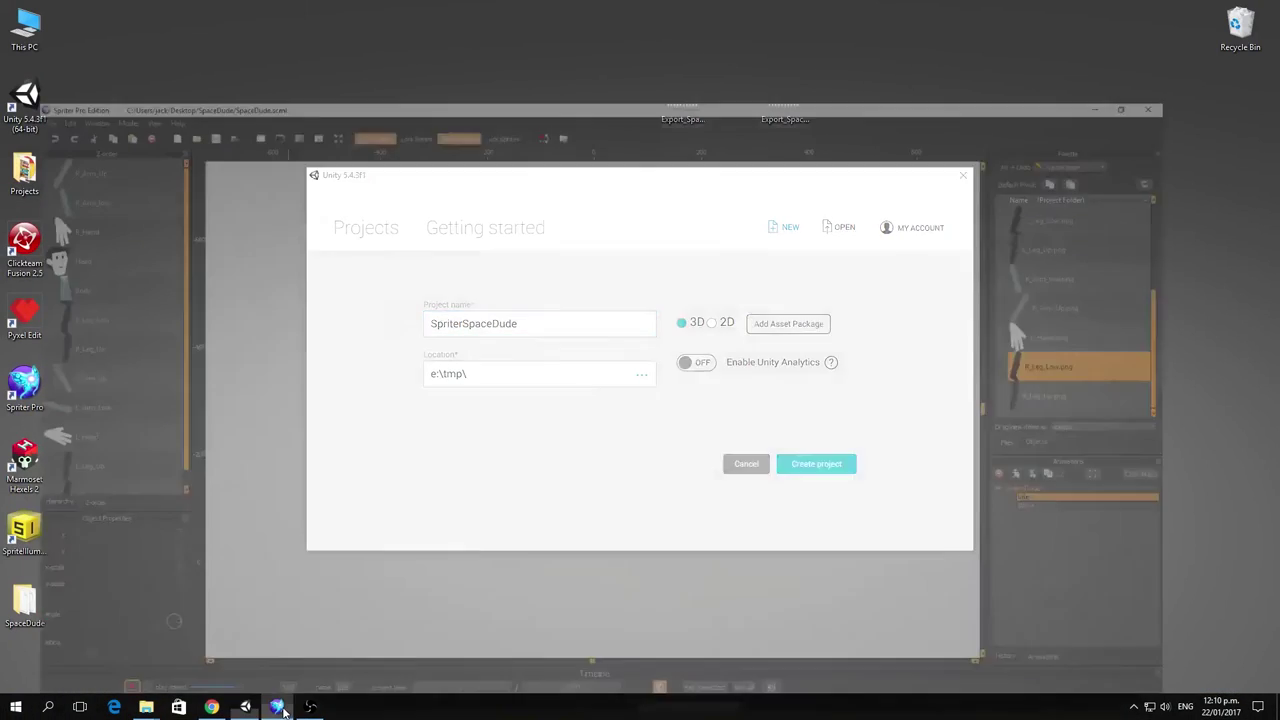
- Minimize Spriter Pro and bring Chrome forward with its address bar selected
left_click(280, 708)
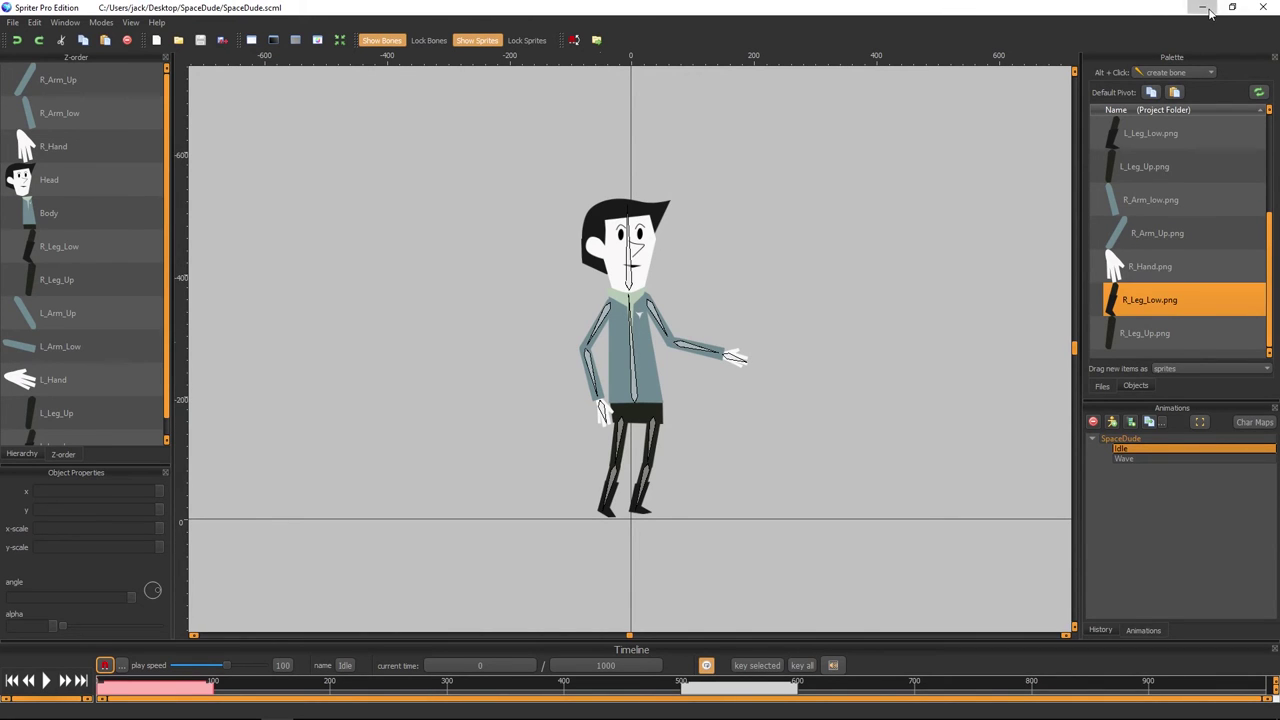
left_click(1202, 7)
left_click(212, 707)
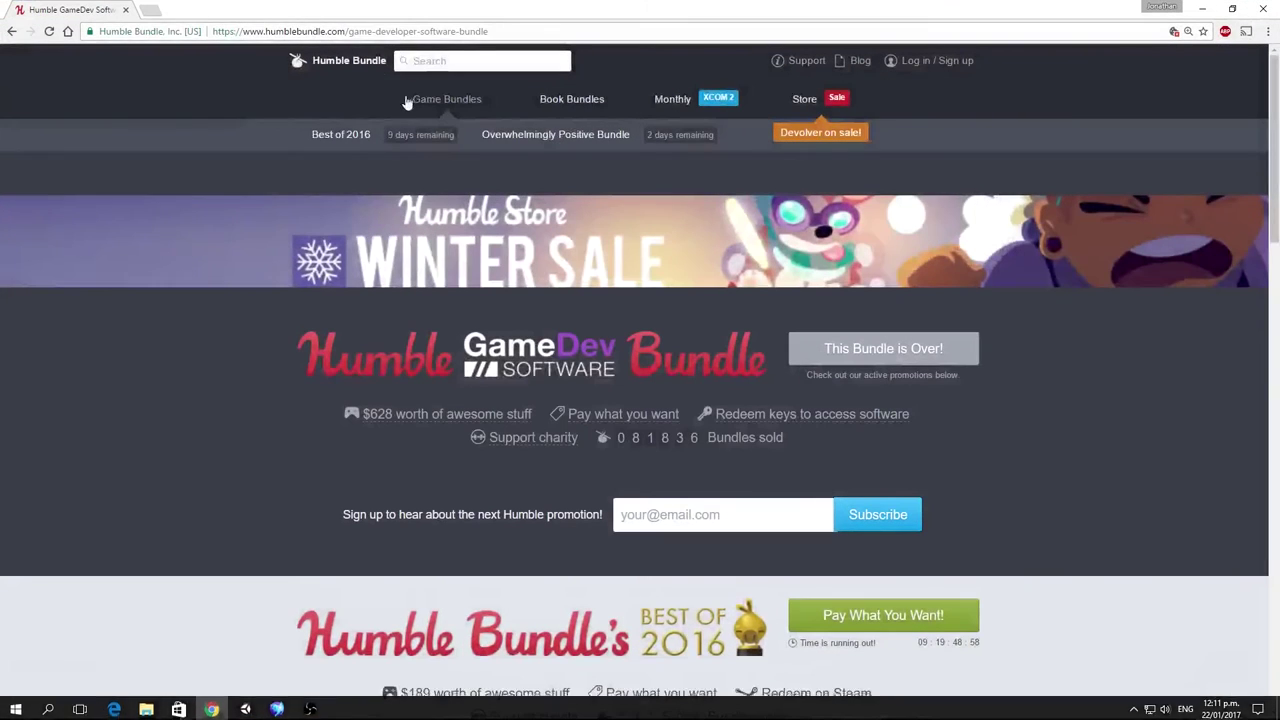
left_click(417, 31)
- Search 'spriter pro' and open brashmonkey.com's Spriter page down to Spriter Runtime Implementations
type("spr")
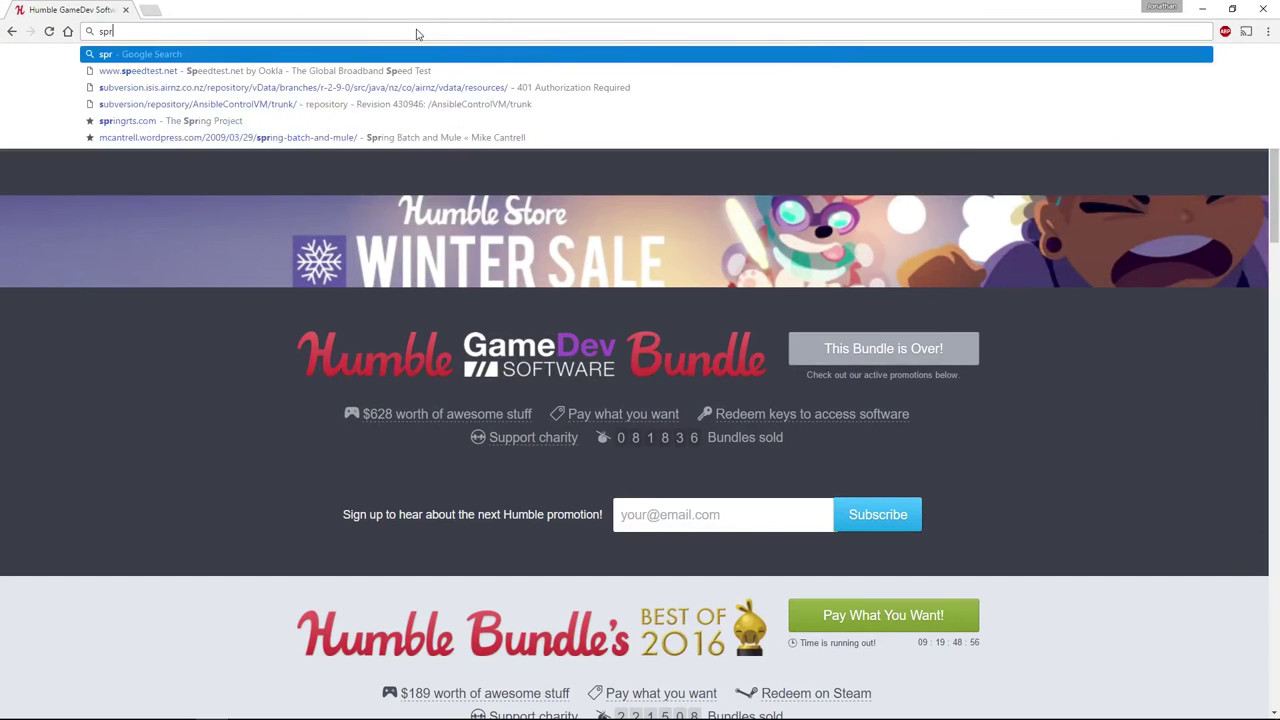
type("iter pro")
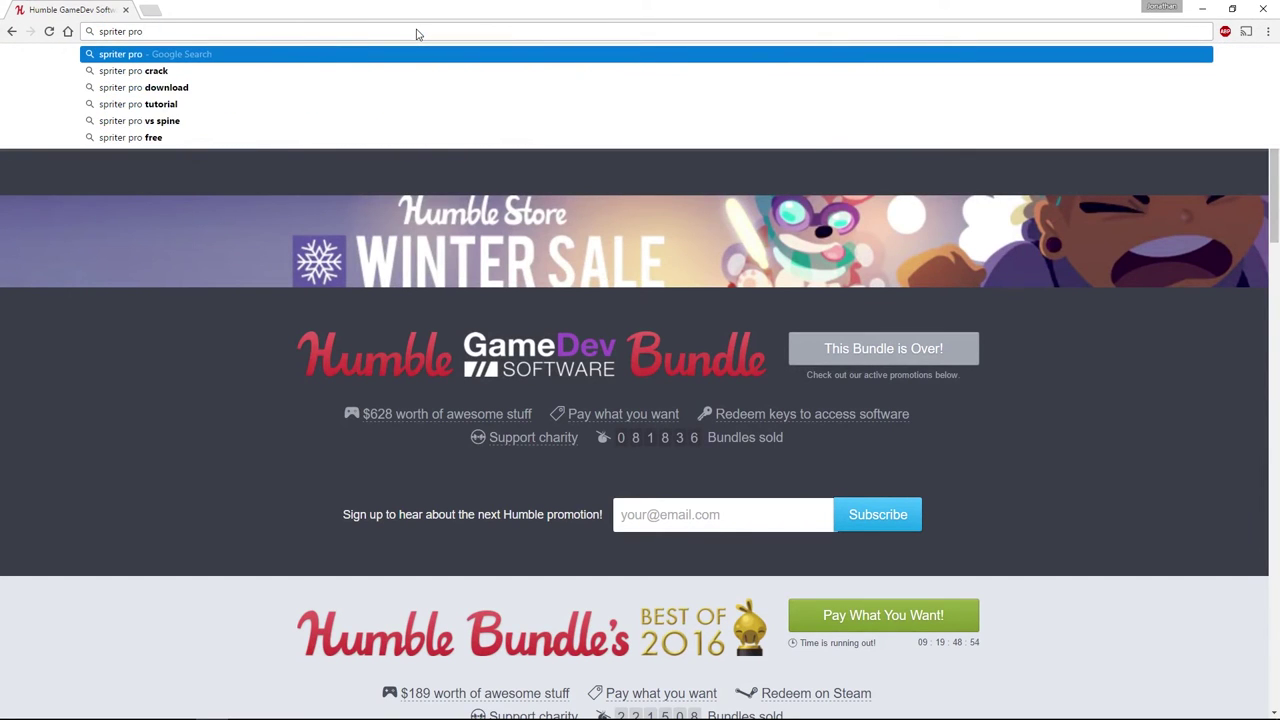
key("Return")
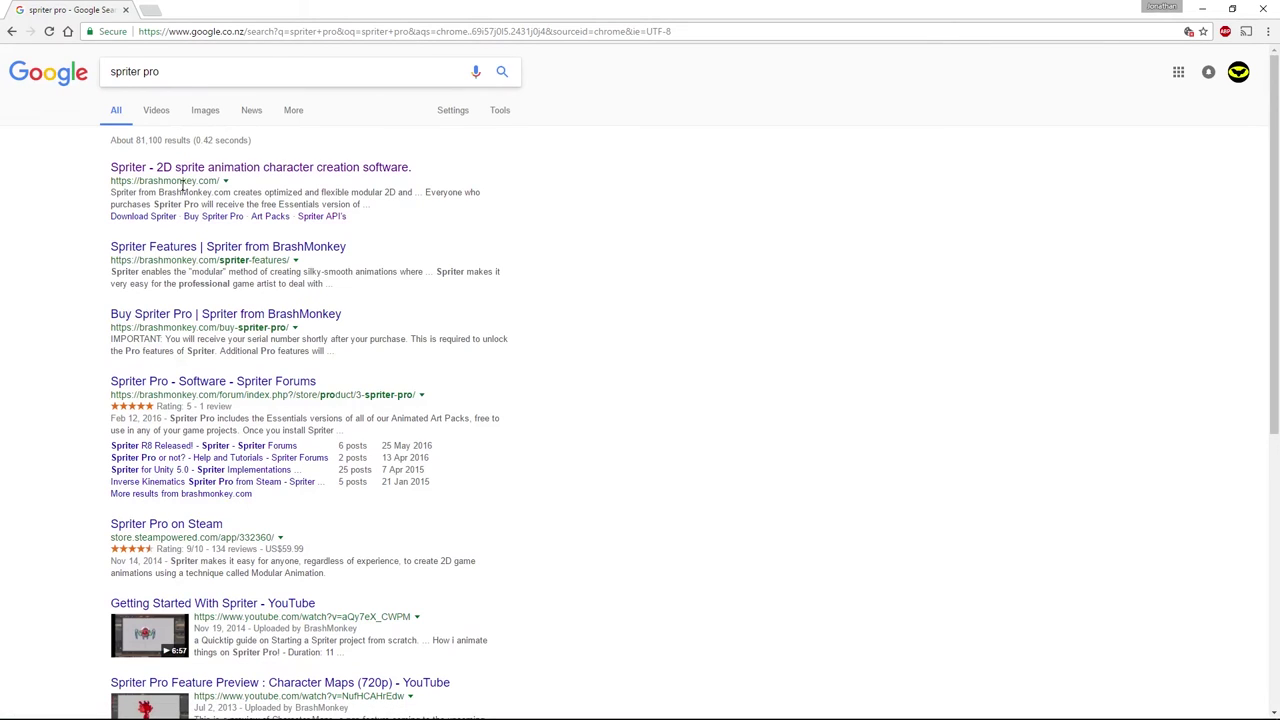
left_click(271, 177)
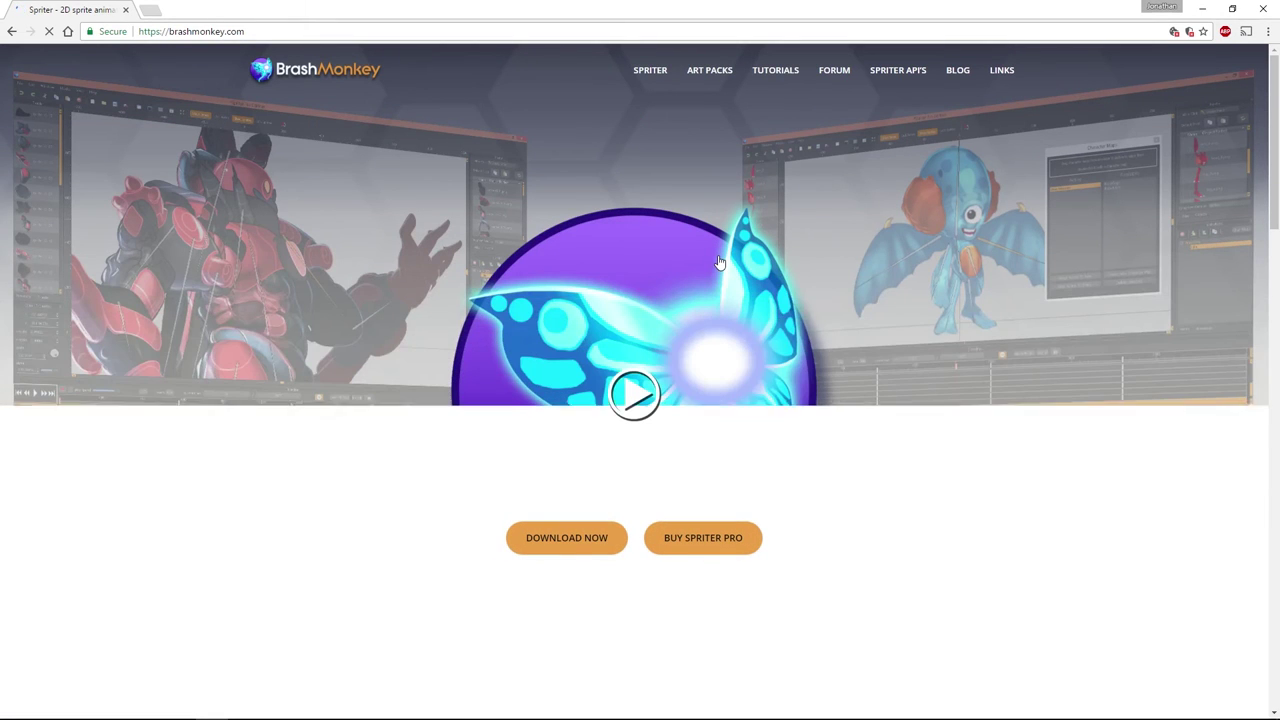
scroll(718, 262, "down", 5)
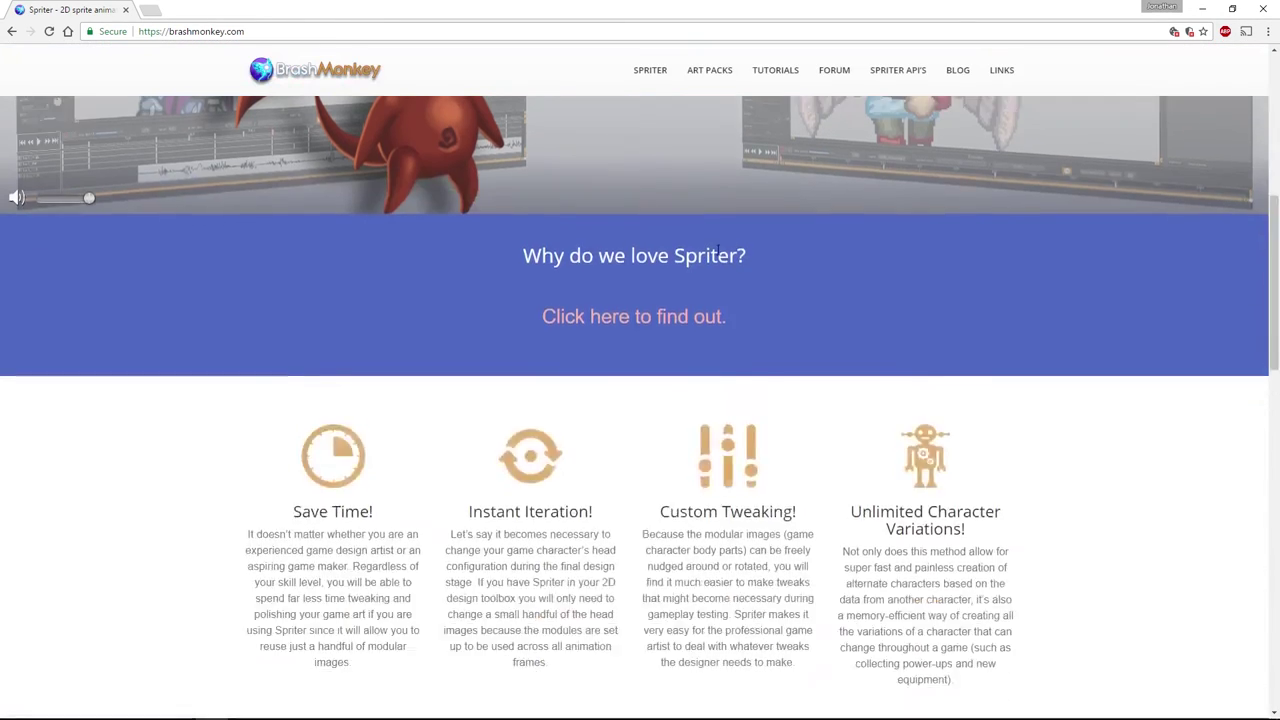
scroll(717, 250, "down", 5)
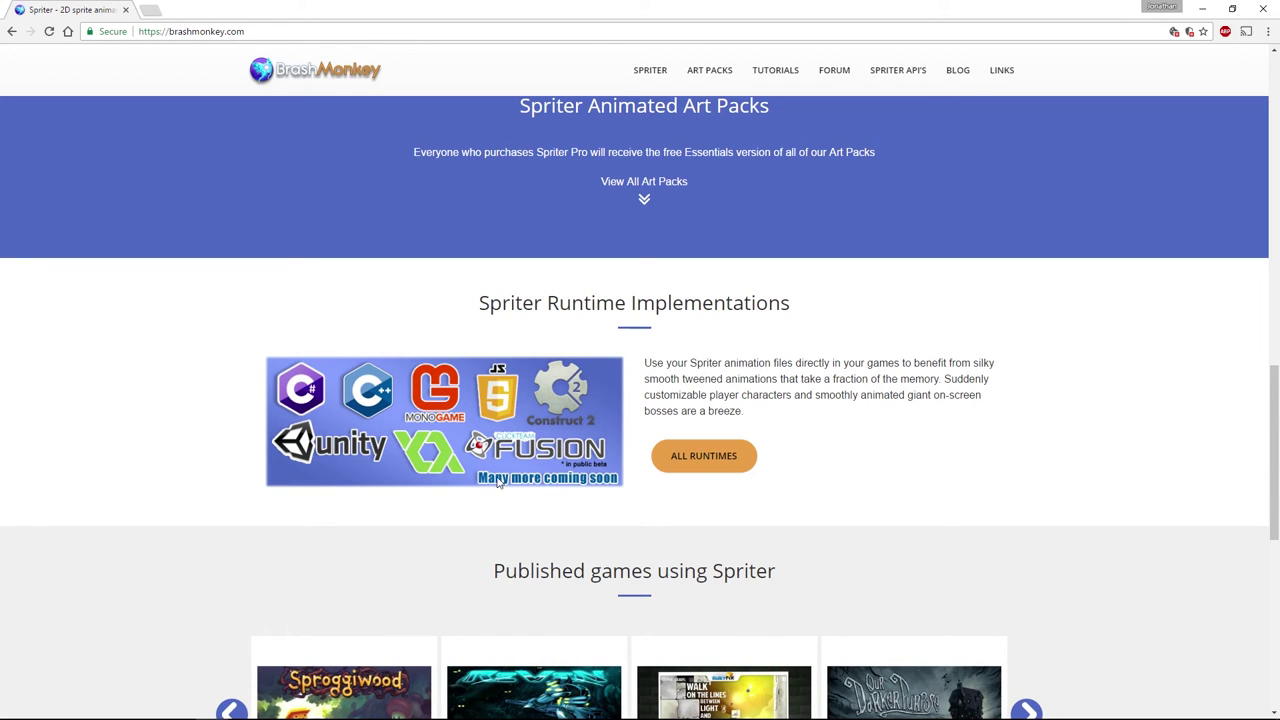
- Open ALL RUNTIMES and browse the listed runtimes, including Spriter2Unity, LibGDX and Game Maker Studio
left_click(701, 471)
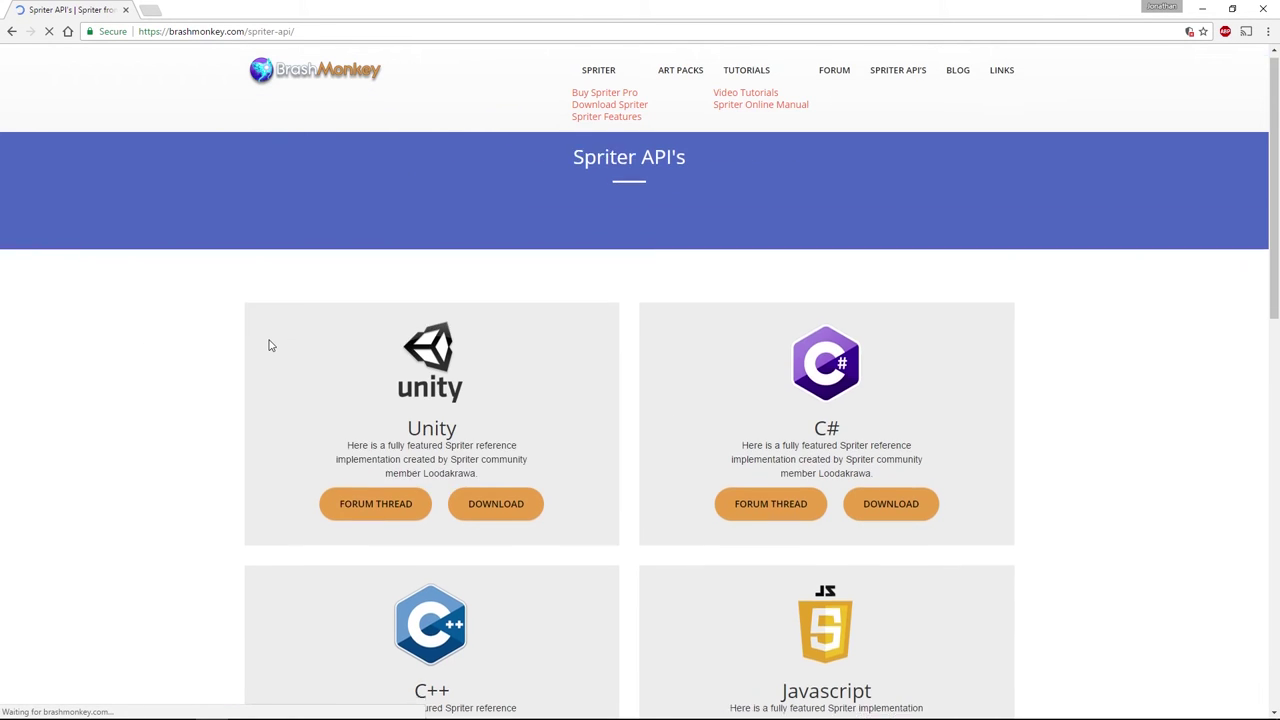
scroll(268, 345, "down", 3)
scroll(268, 345, "down", 1)
scroll(268, 345, "down", 1)
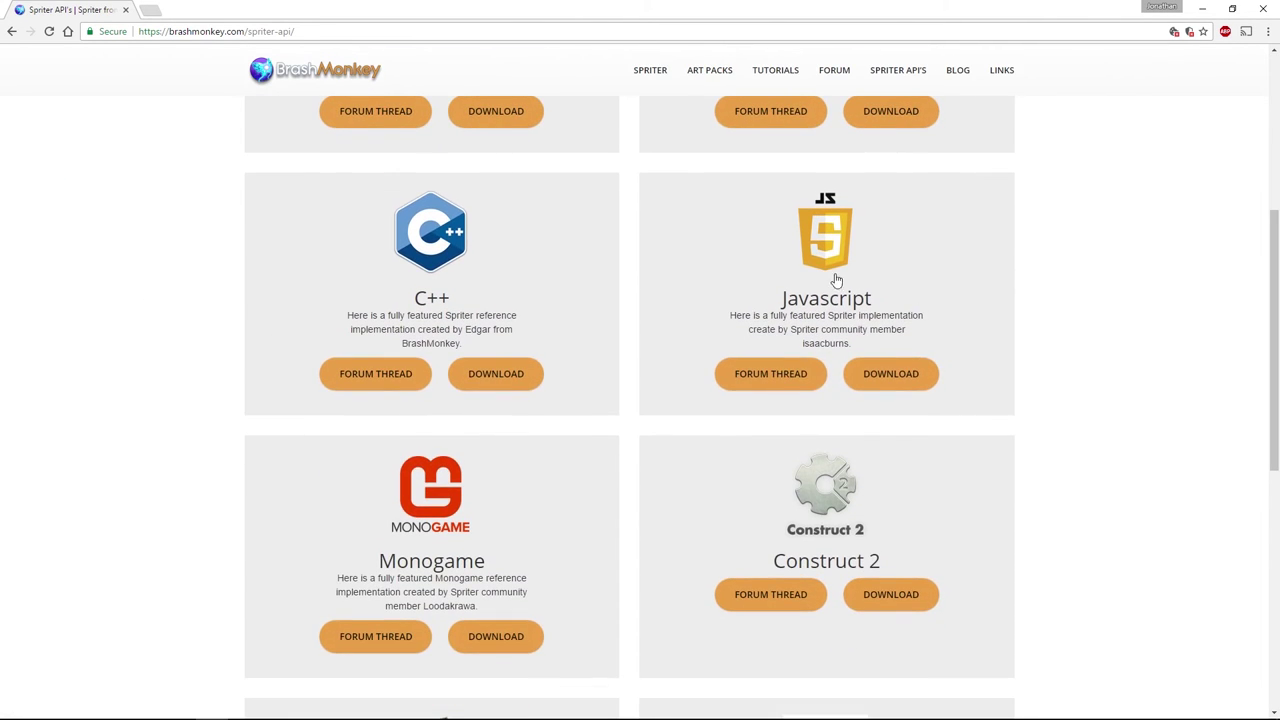
scroll(836, 280, "down", 3)
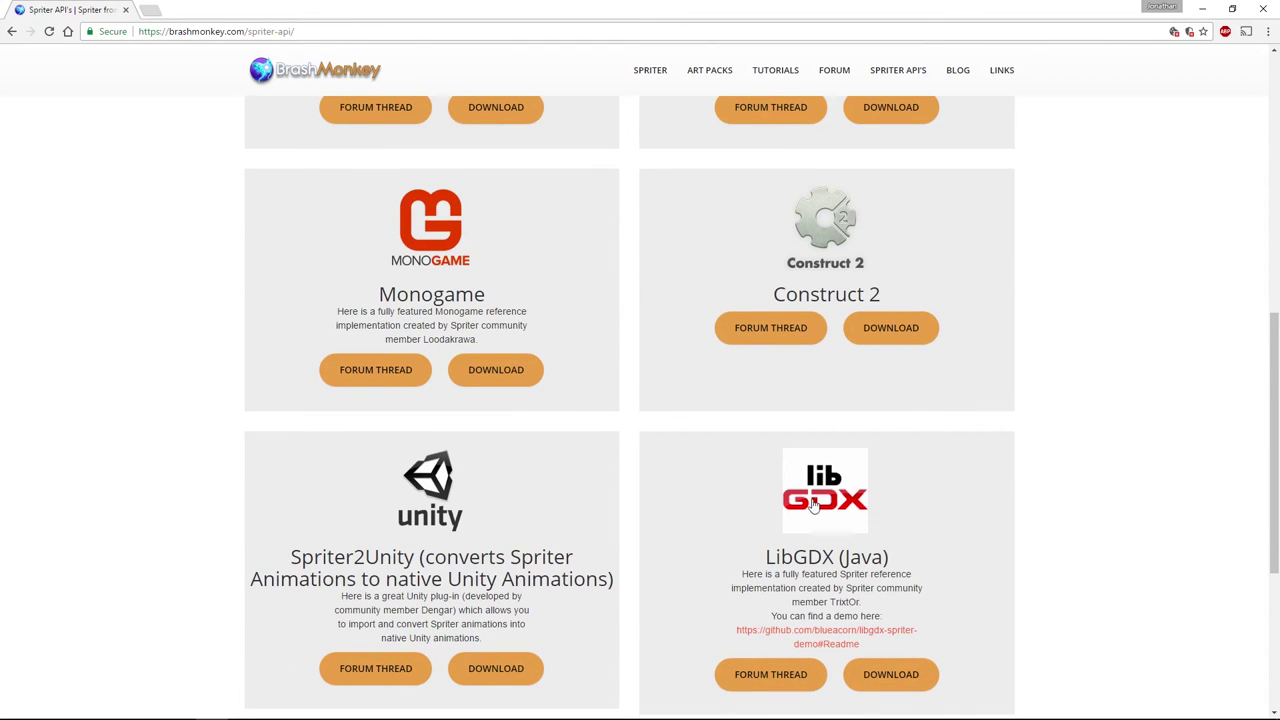
scroll(853, 256, "down", 1)
scroll(853, 256, "down", 2)
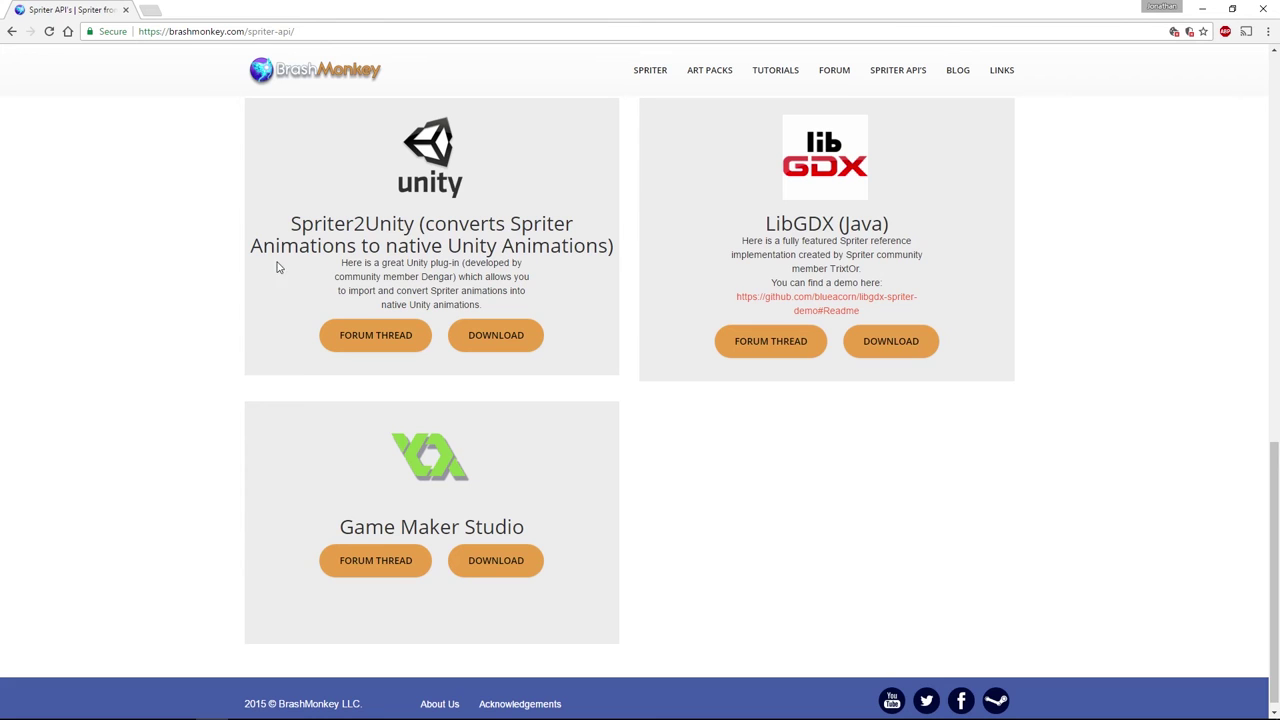
scroll(660, 525, "up", 3)
scroll(658, 520, "up", 5)
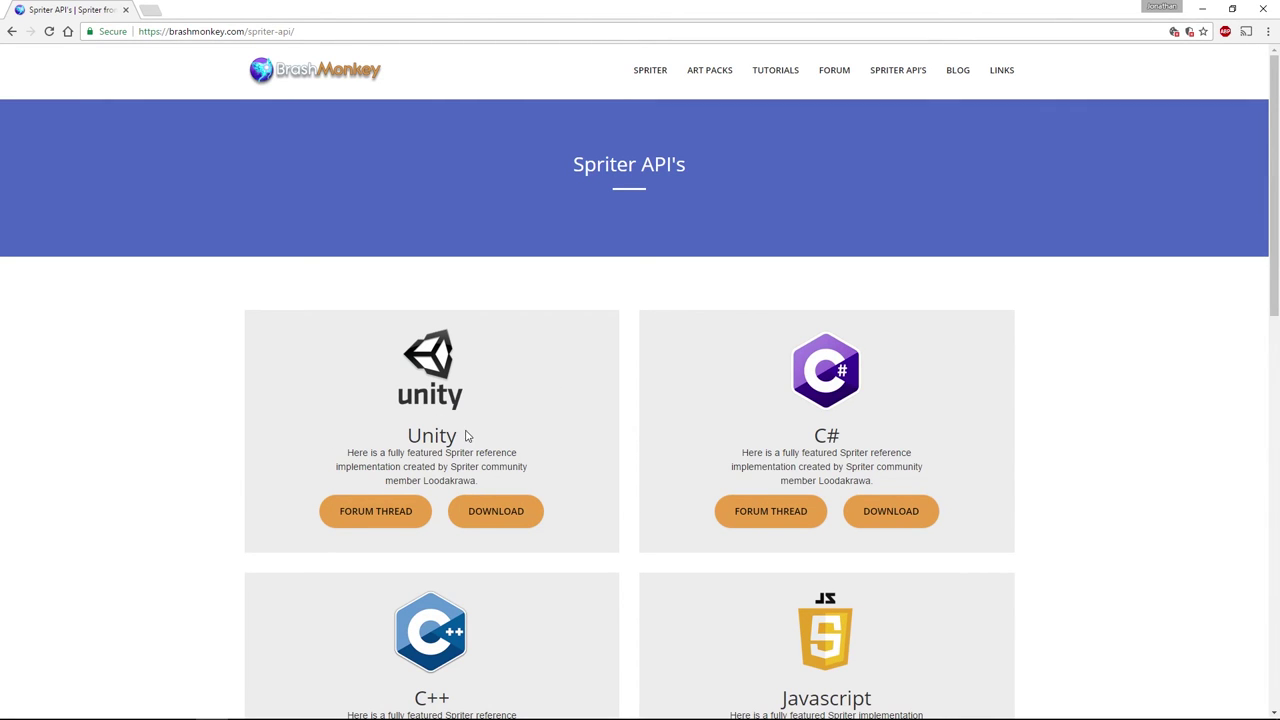
scroll(480, 436, "down", 5)
scroll(500, 437, "down", 5)
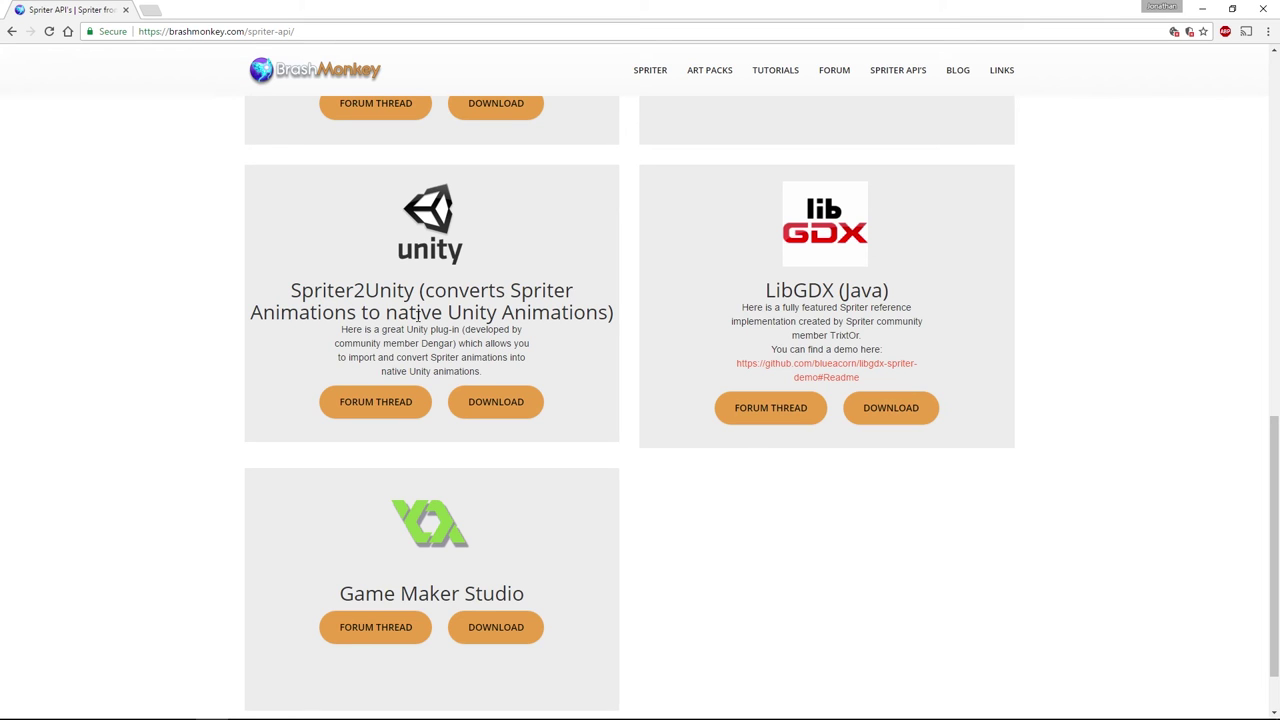
- Open the Spriter2Unity download page on GitHub and browse its README
left_click(497, 410)
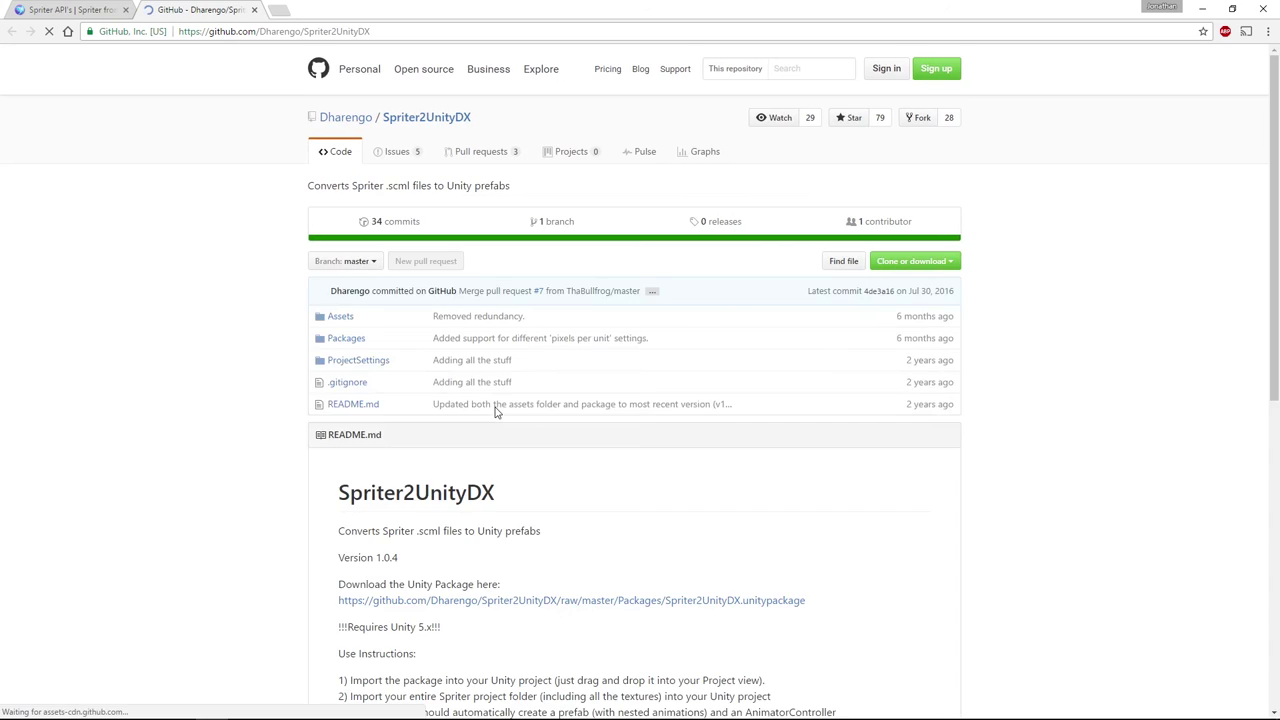
scroll(651, 414, "down", 3)
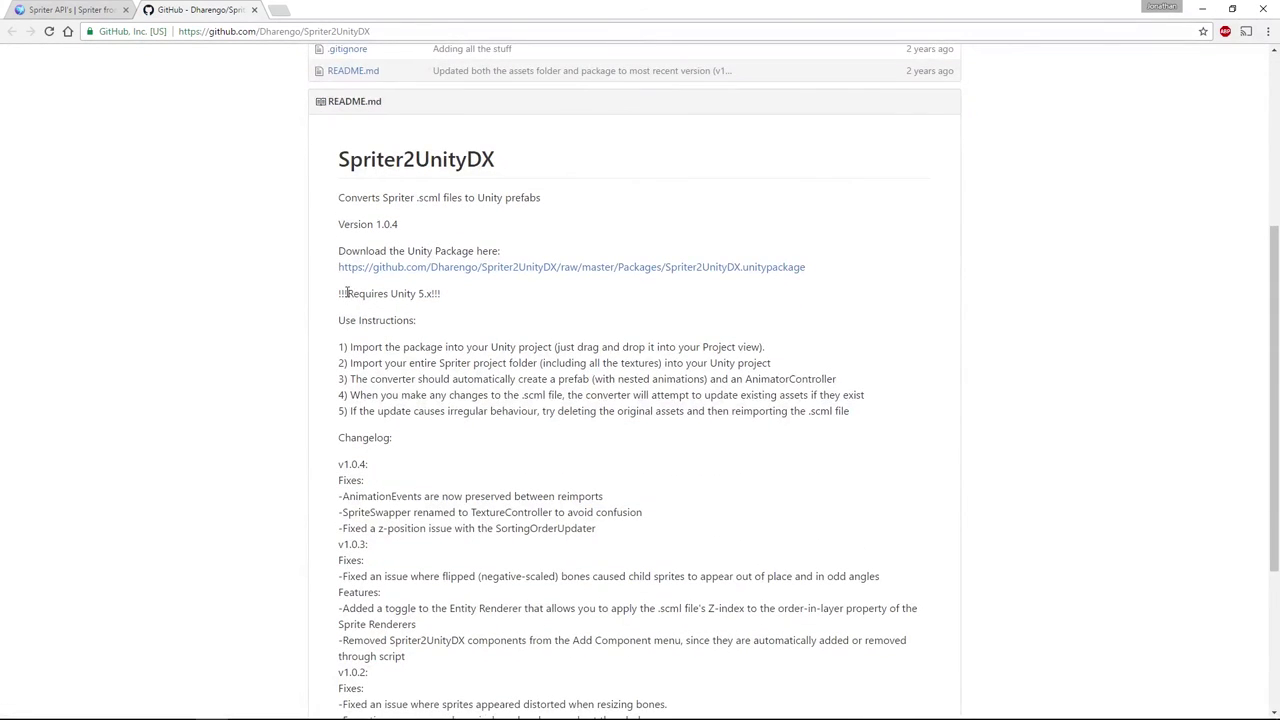
scroll(583, 363, "up", 3)
scroll(600, 375, "down", 1)
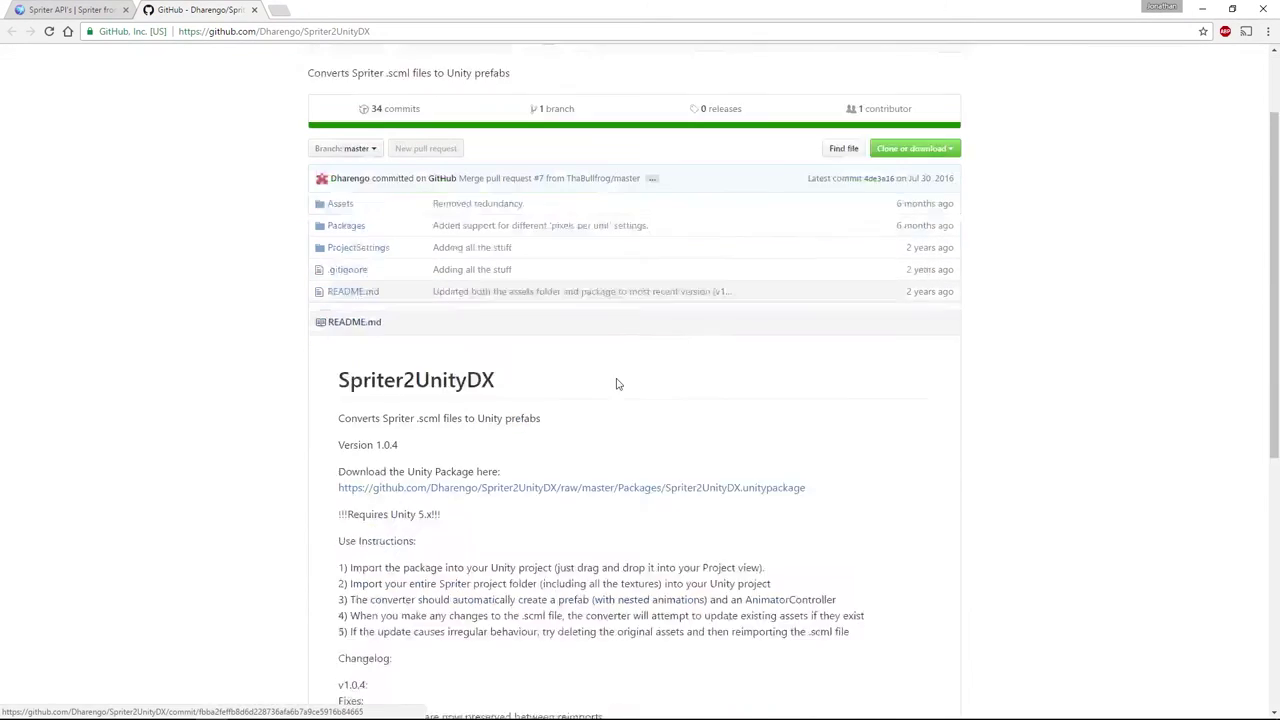
scroll(617, 384, "down", 1)
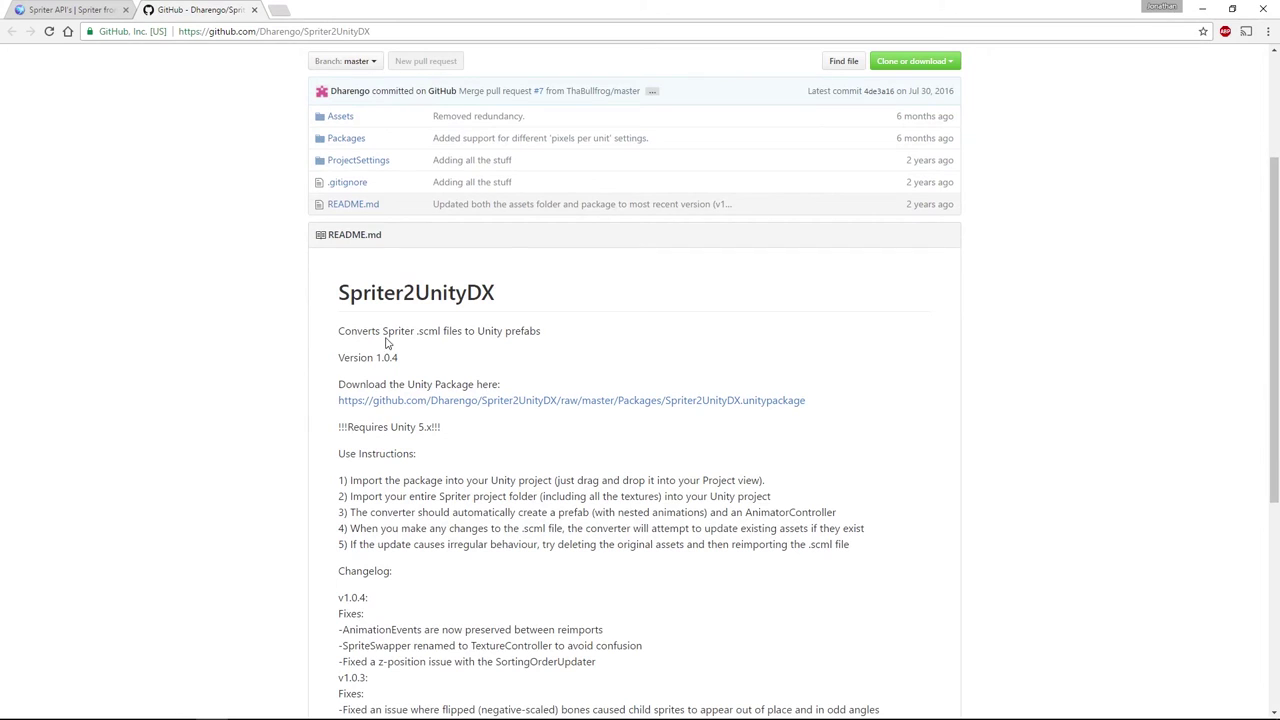
scroll(605, 425, "down", 4)
scroll(602, 421, "up", 4)
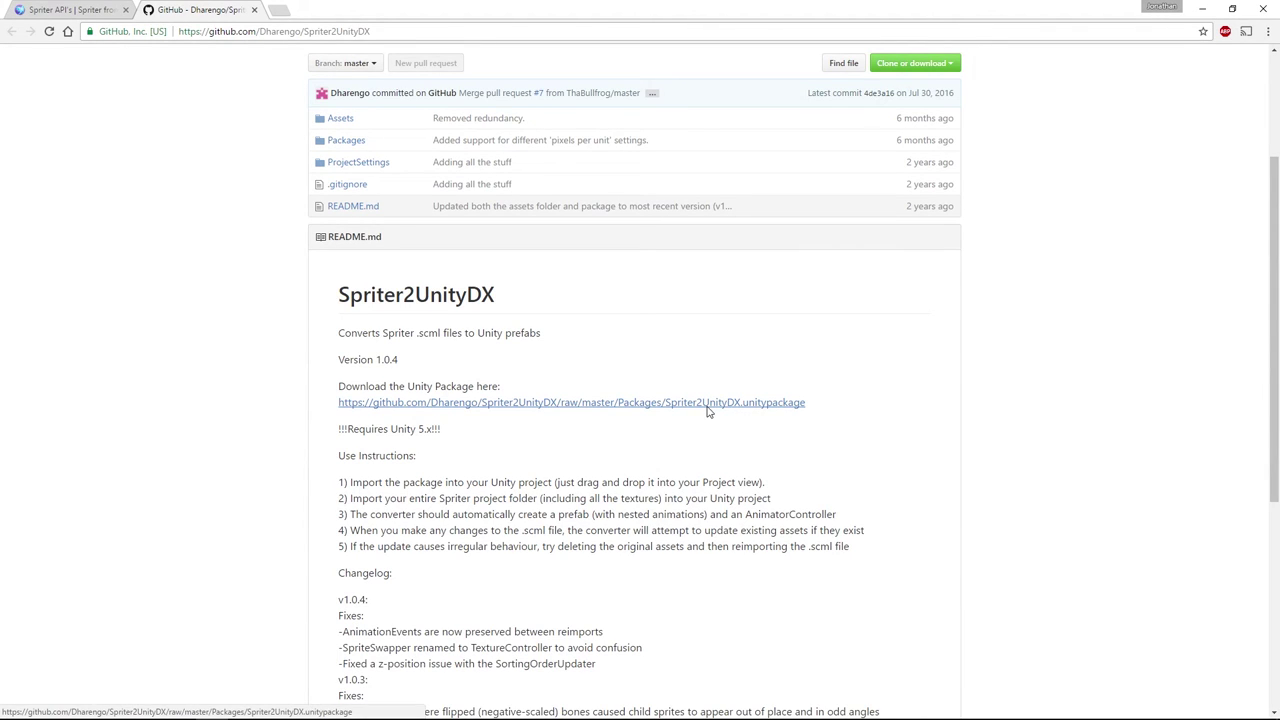
- Download the Spriter2UnityDX .unitypackage and show it in the Downloads folder
left_click(707, 410)
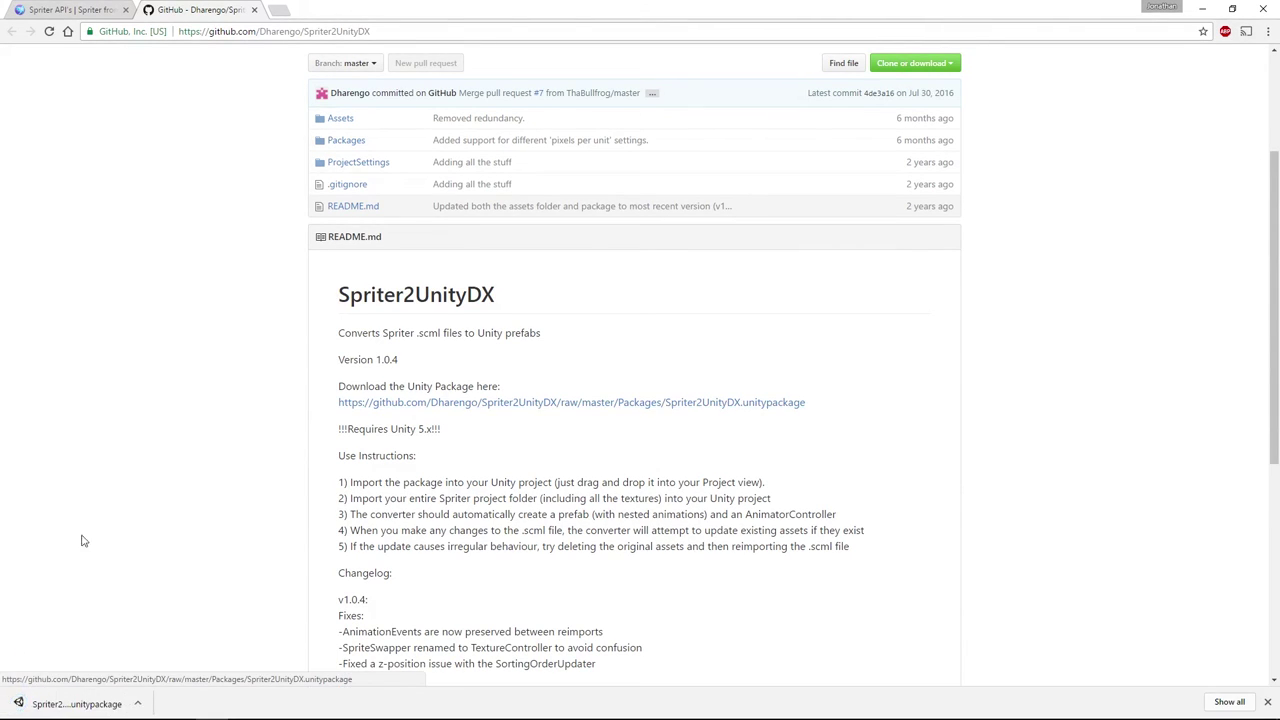
left_click(137, 703)
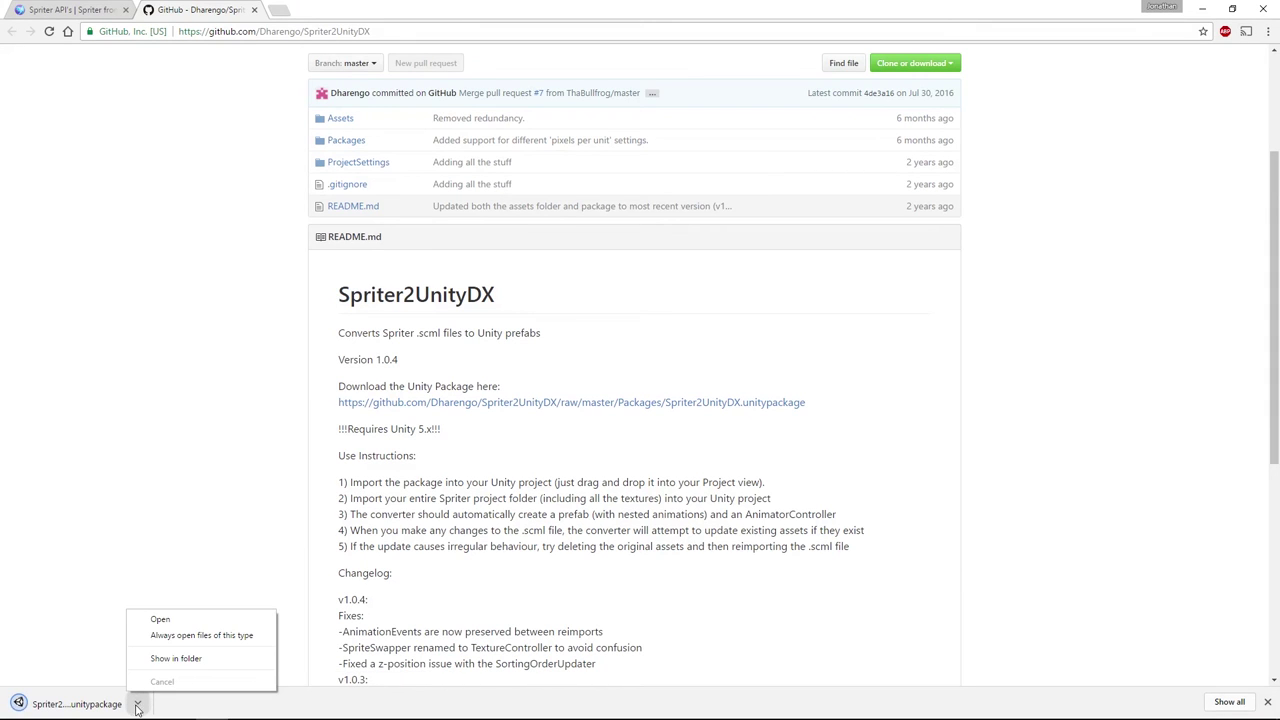
left_click(158, 658)
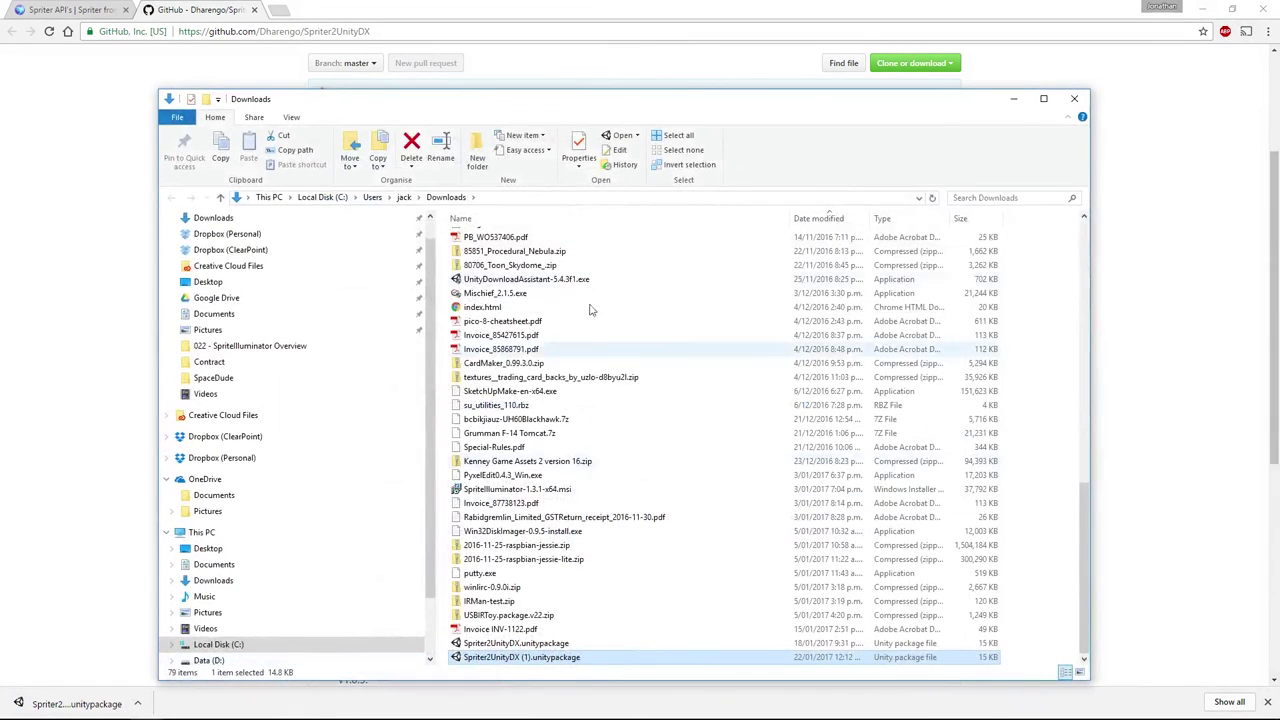
- Minimize Explorer and create a new 2D Unity project named SpriterSpaceDude
left_click(1013, 98)
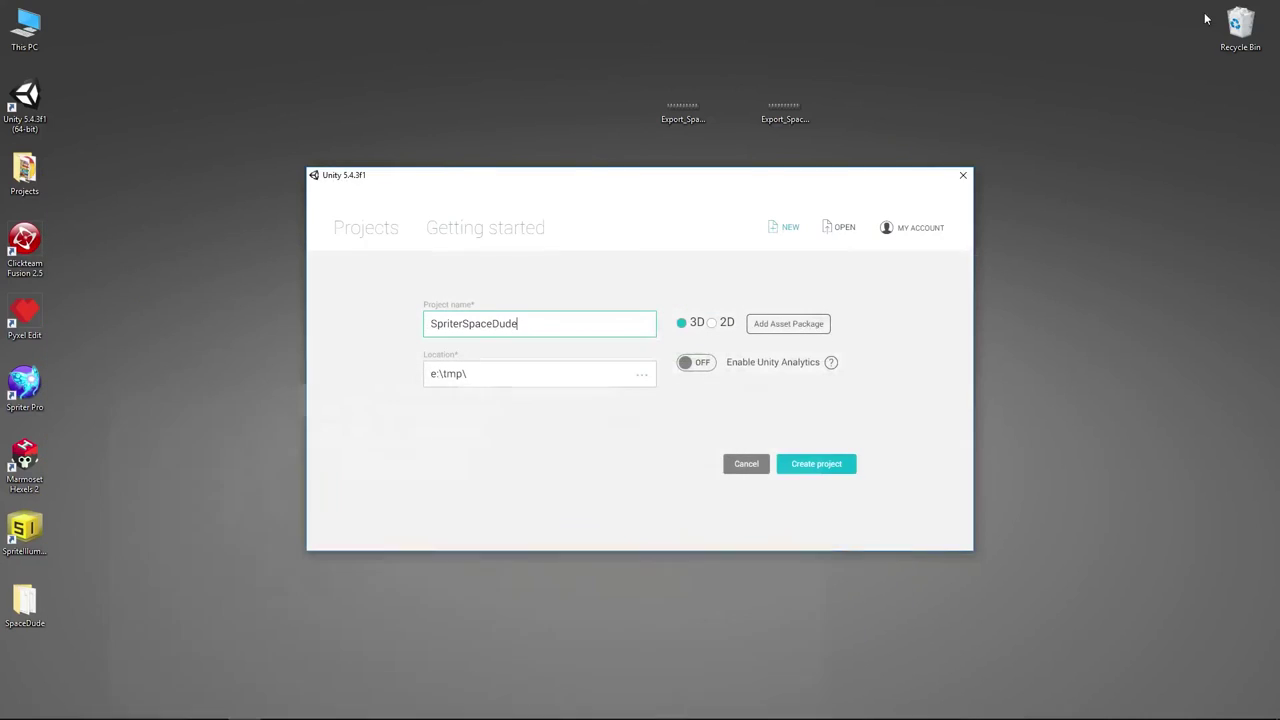
left_click_drag(598, 180, 575, 192)
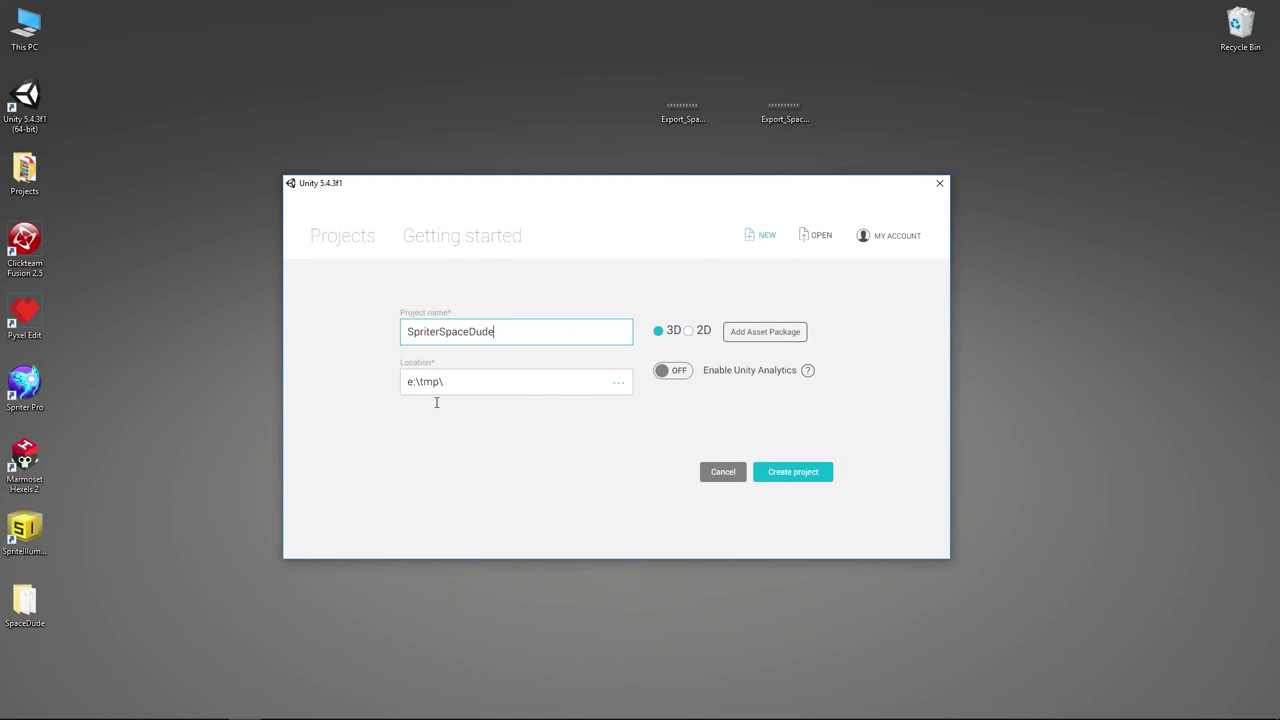
left_click(690, 332)
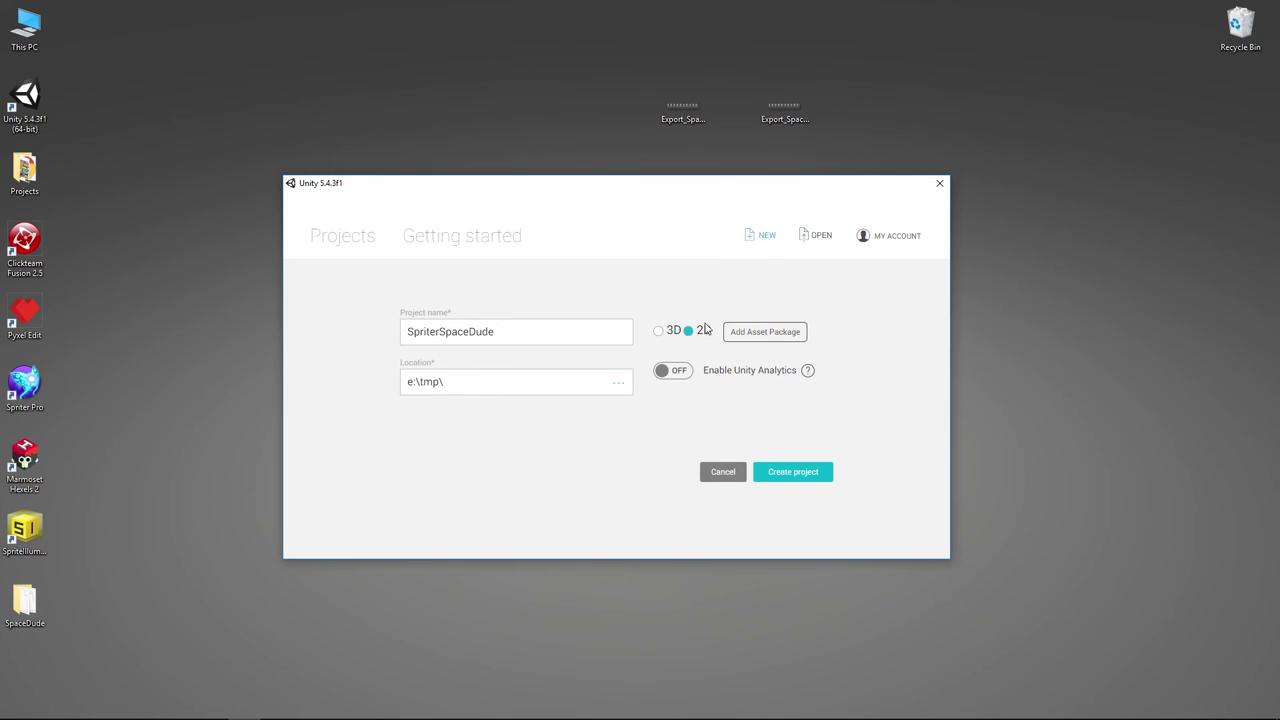
left_click(800, 474)
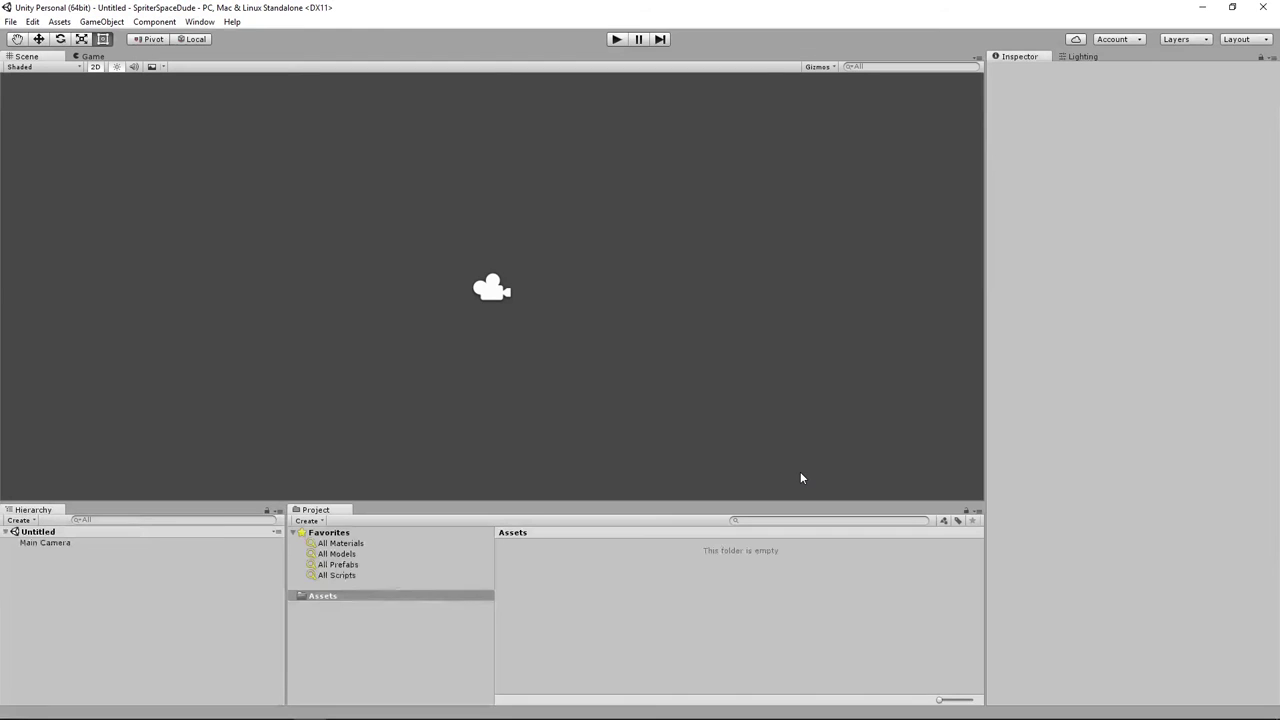
left_click(459, 109)
left_click(231, 22)
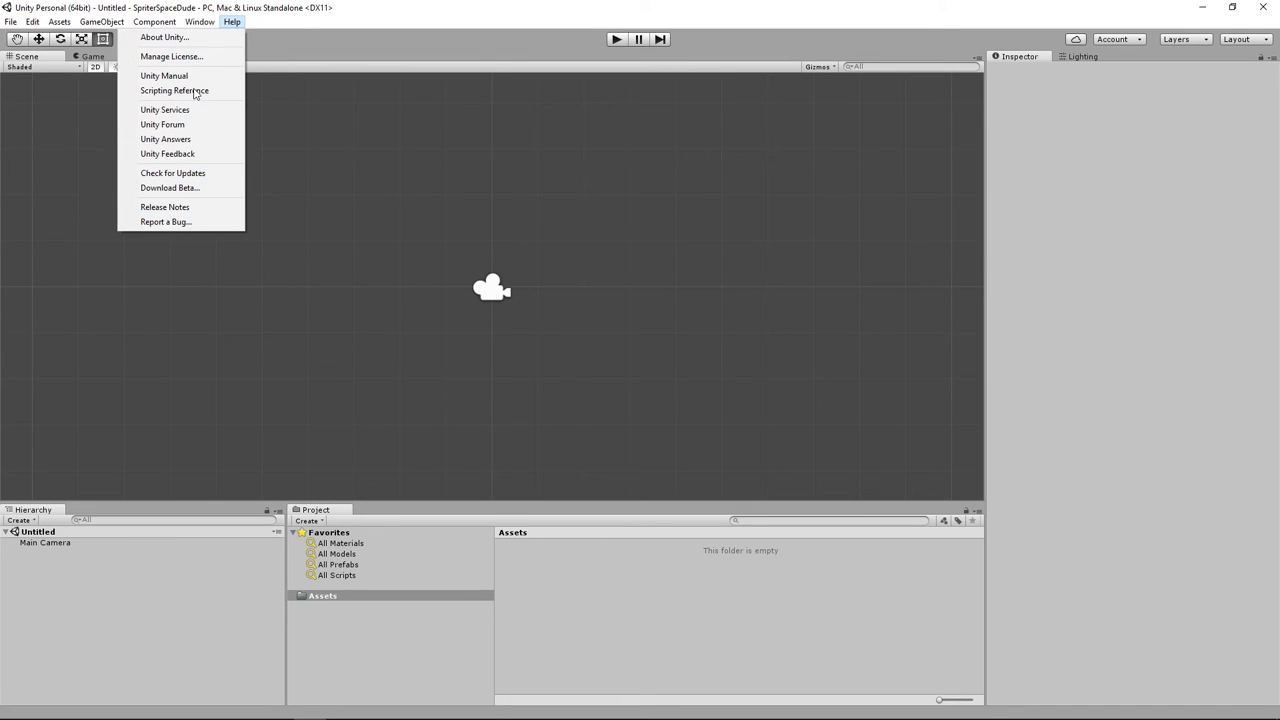
left_click(184, 38)
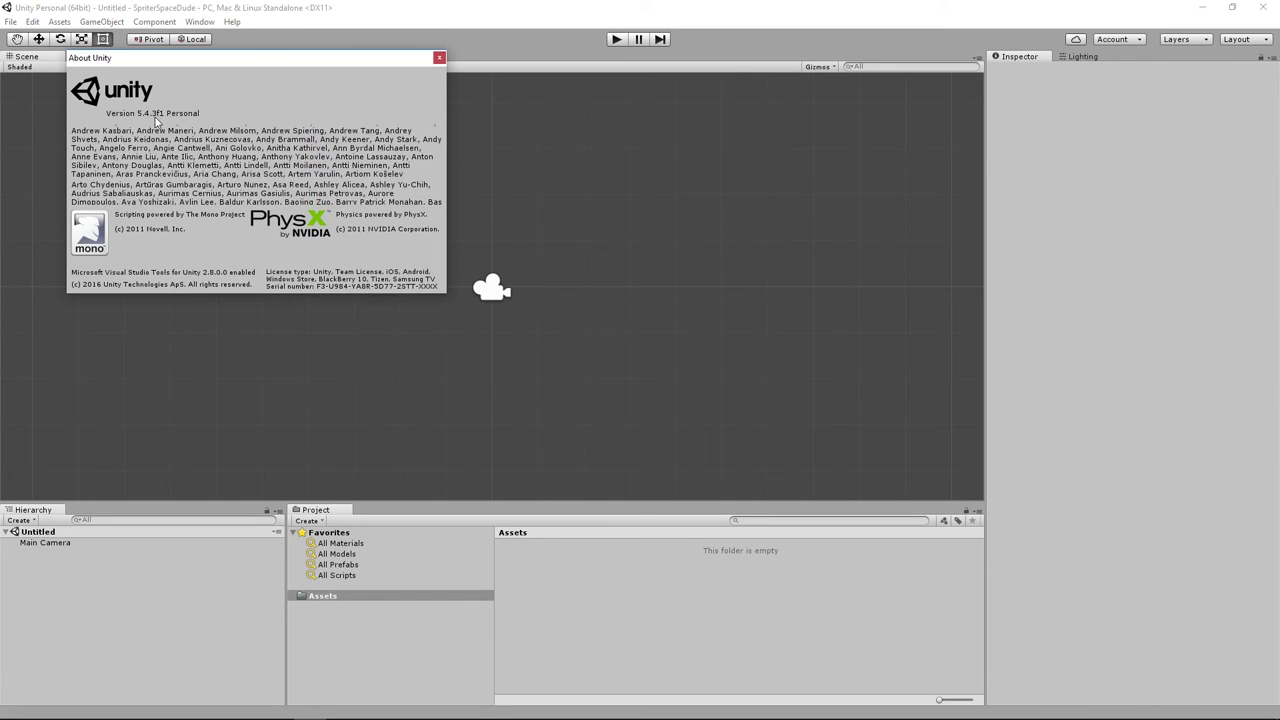
left_click(439, 58)
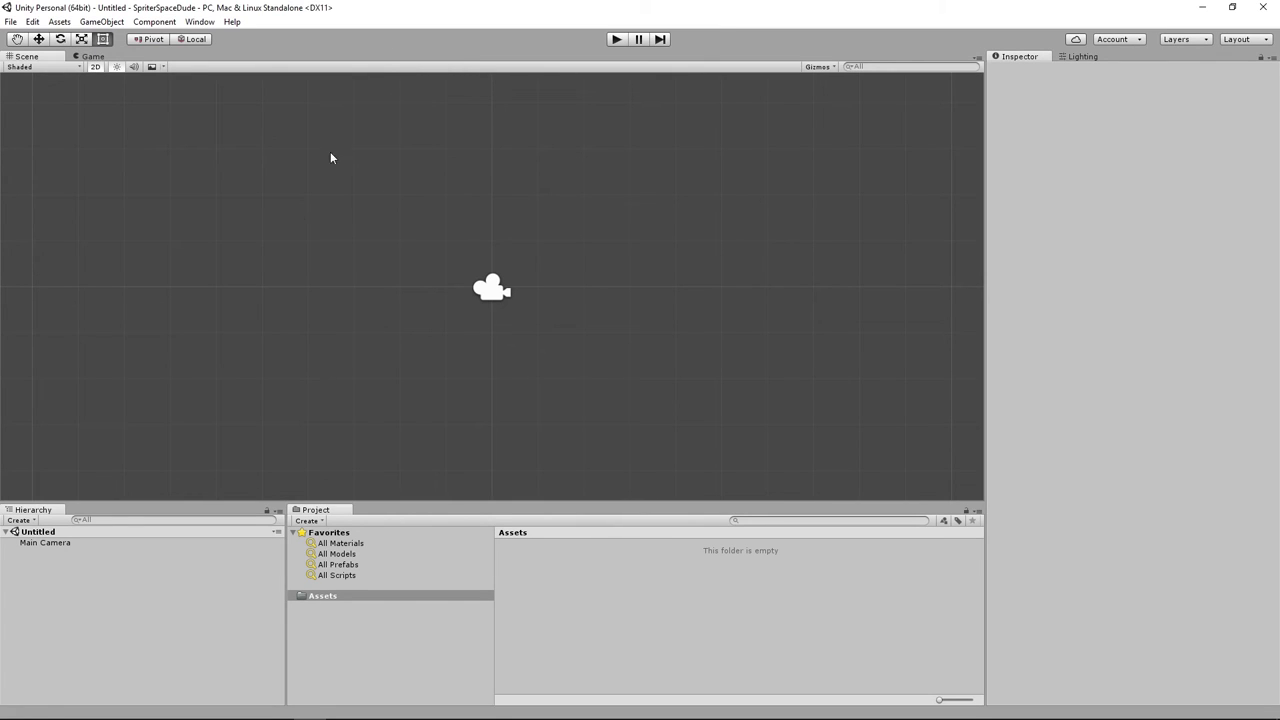
left_click(146, 706)
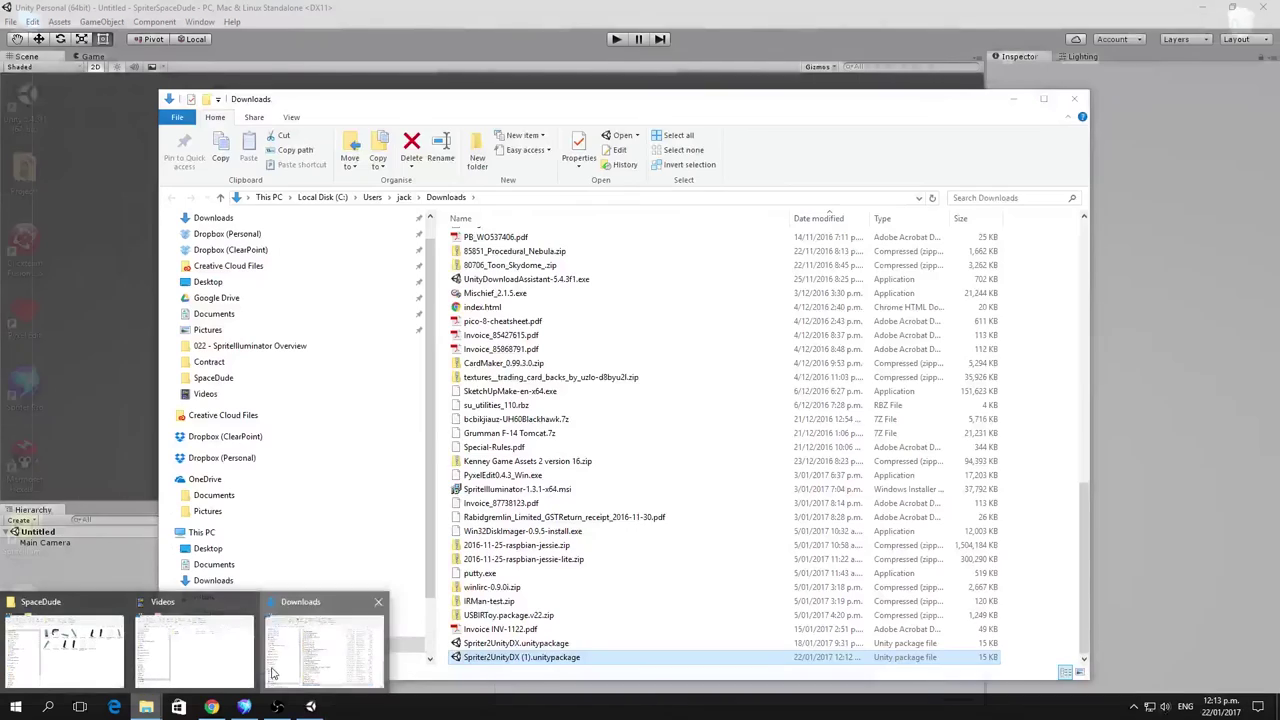
- Import Spriter2UnityDX.unitypackage from the Downloads folder into the SpriterSpaceDude project's Assets
left_click(324, 650)
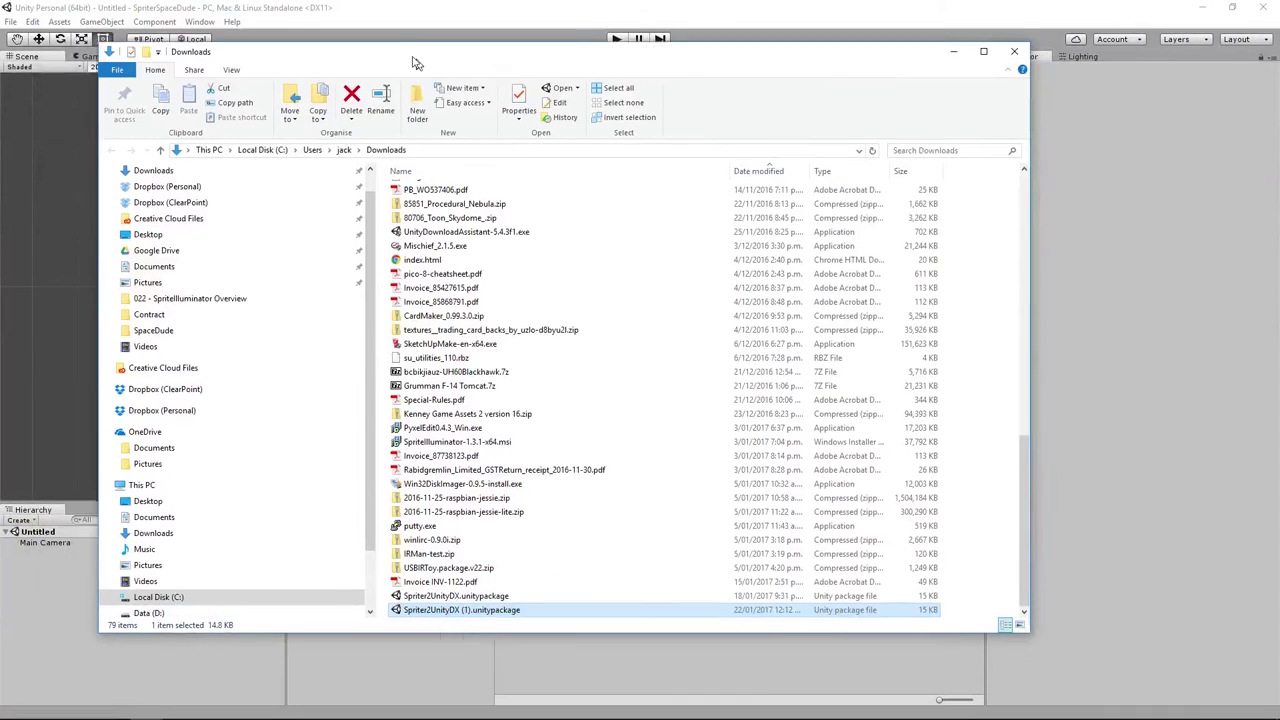
left_click_drag(415, 63, 347, 25)
left_click_drag(367, 574, 390, 580)
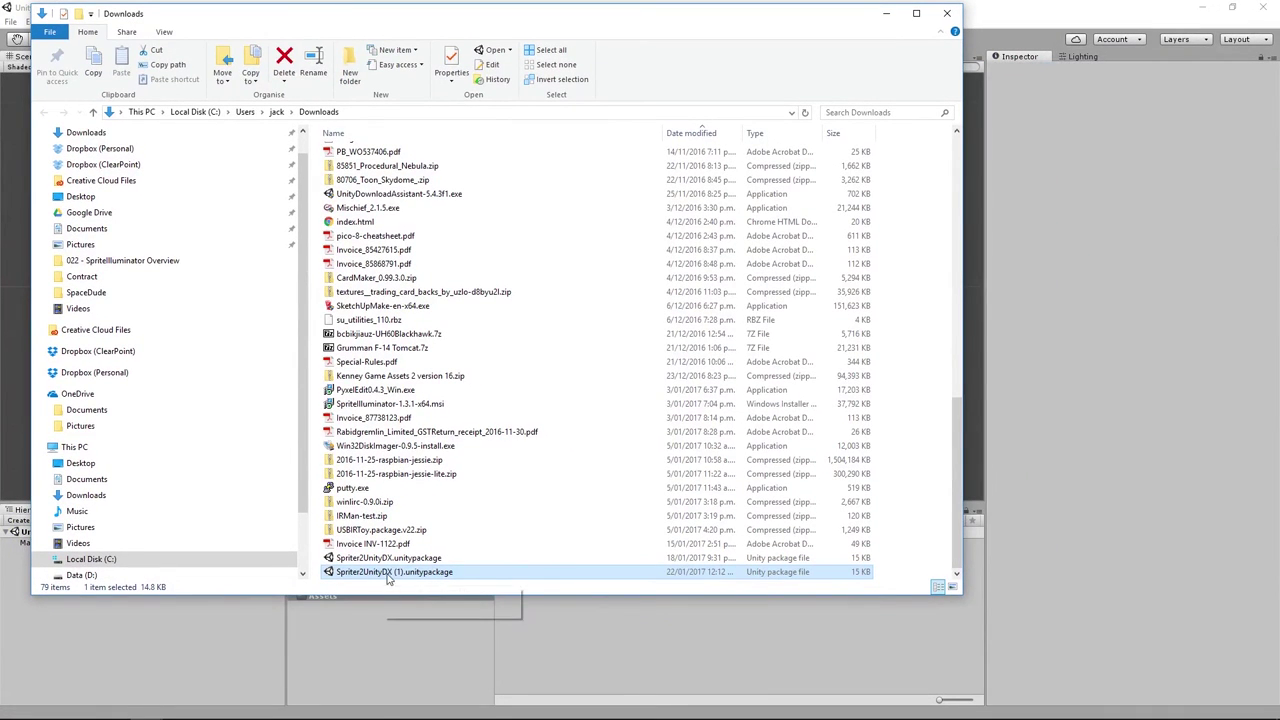
left_click(393, 559)
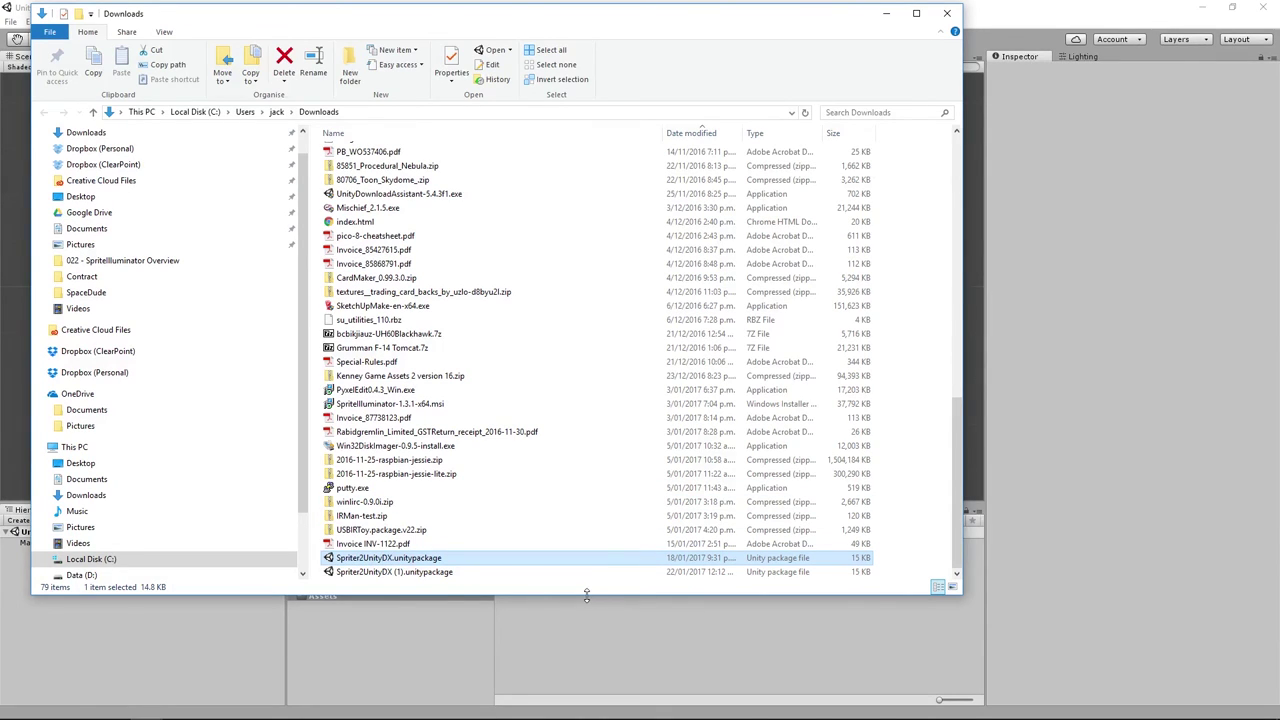
left_click_drag(587, 595, 587, 500)
scroll(570, 420, "down", 3)
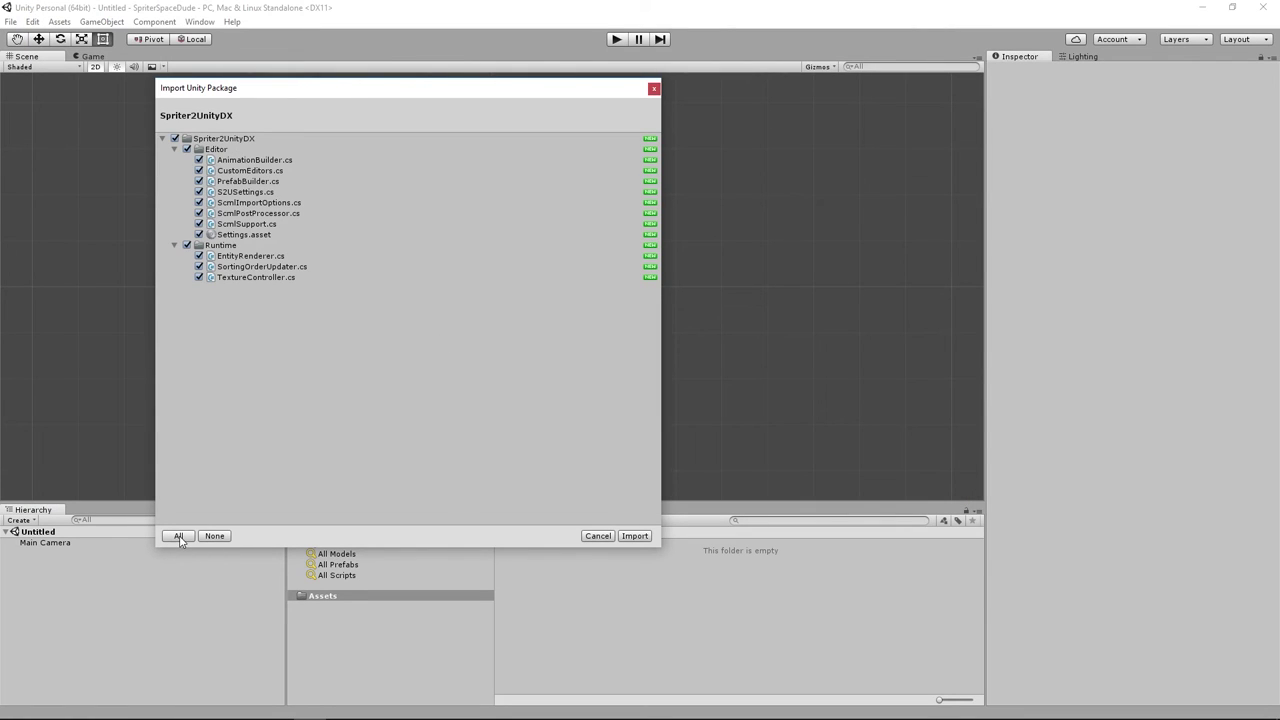
left_click(636, 538)
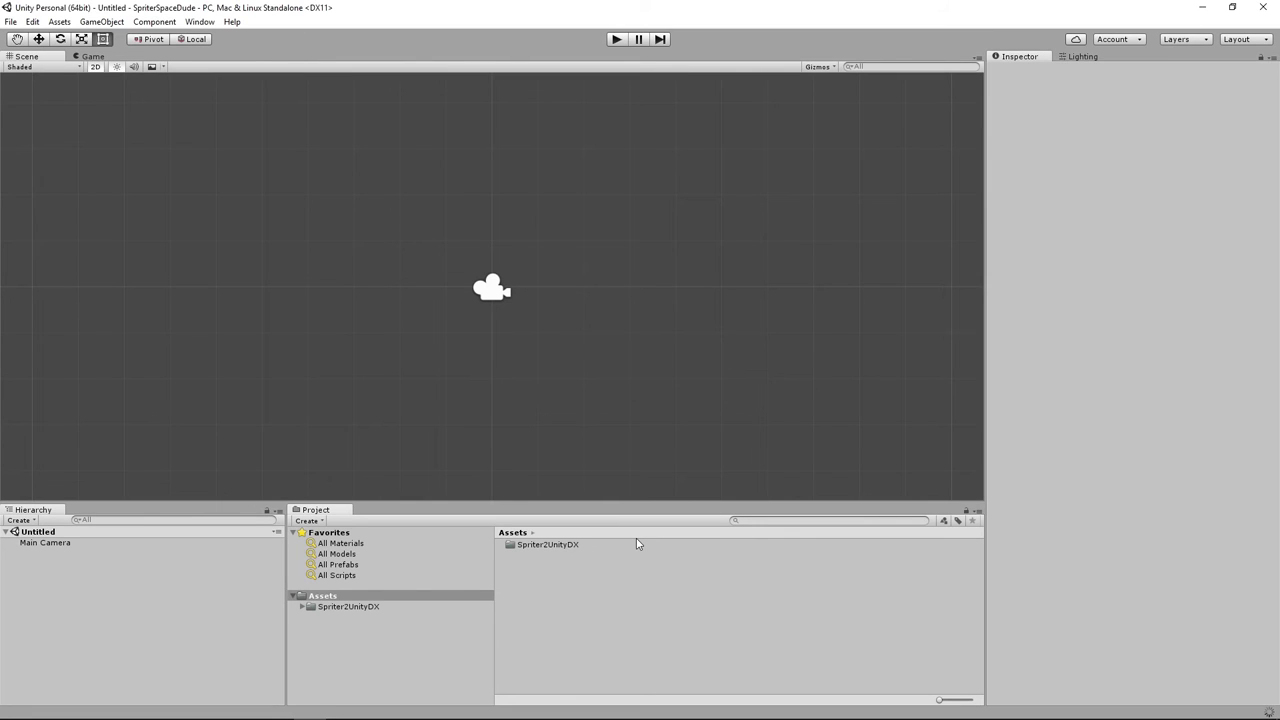
- Close the leftover Explorer windows and look through the desktop SpaceDude folder's files
double_click(712, 16)
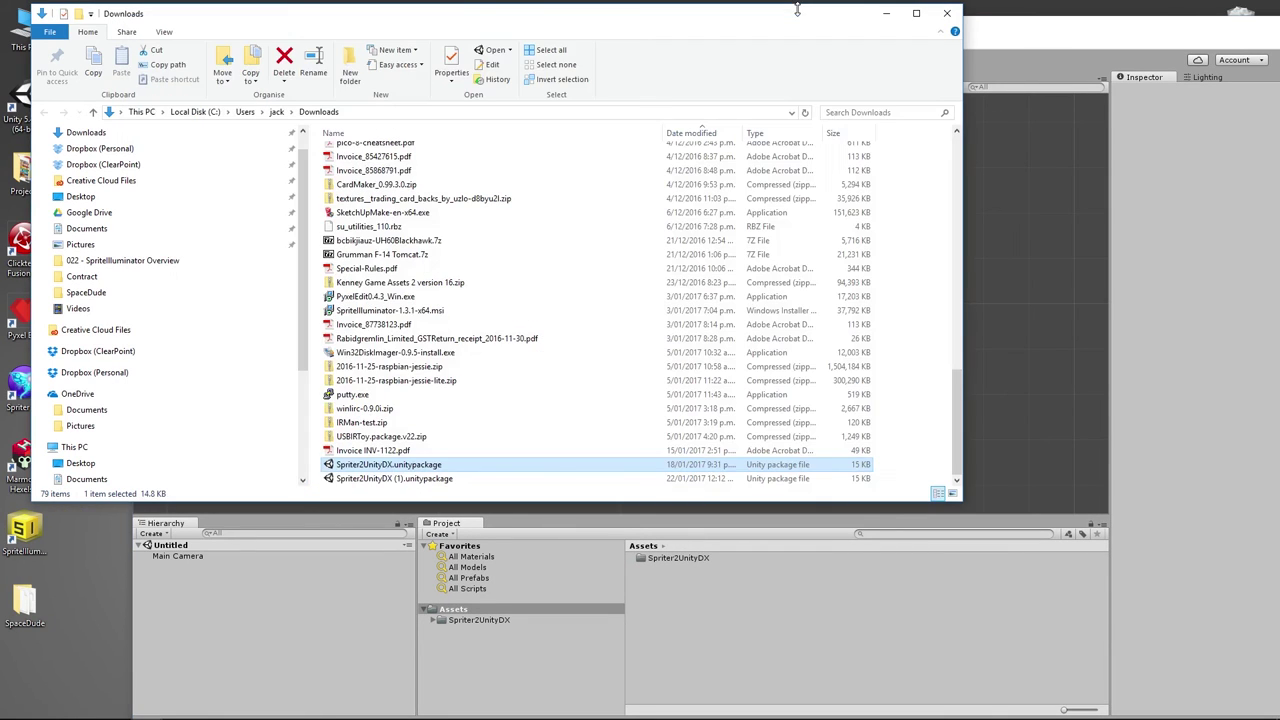
left_click(803, 13)
left_click(947, 13)
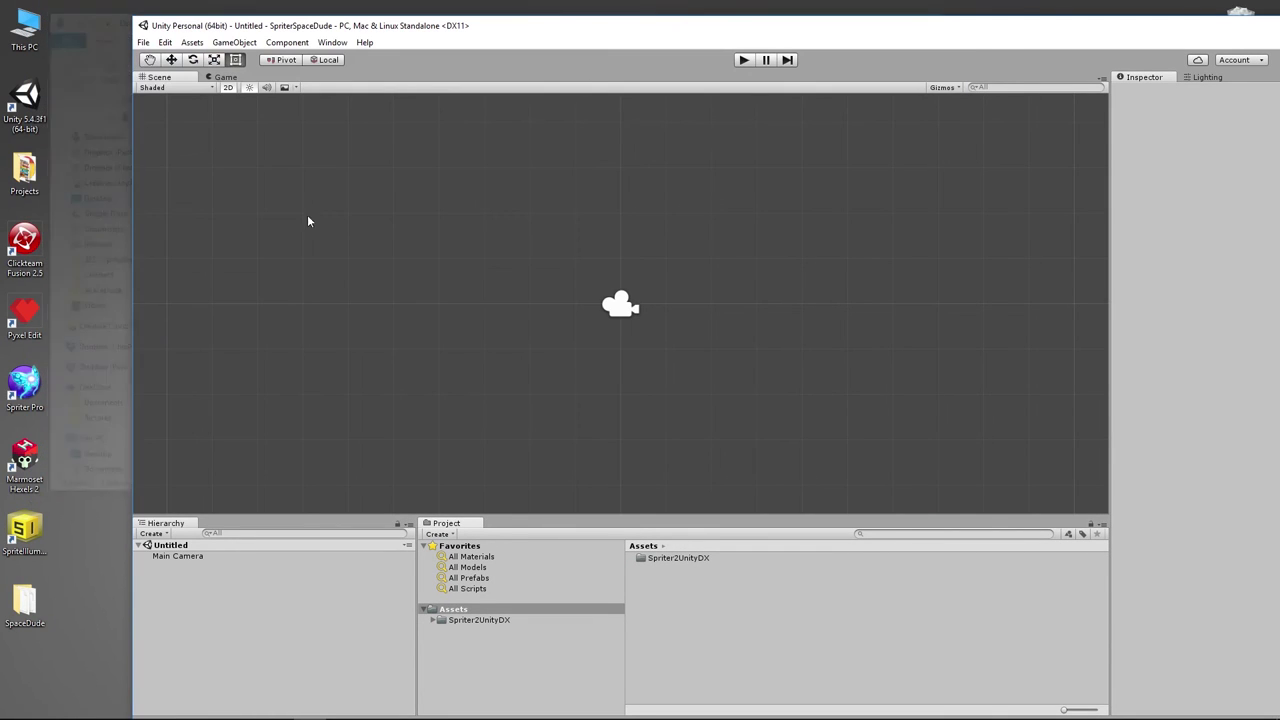
double_click(38, 603)
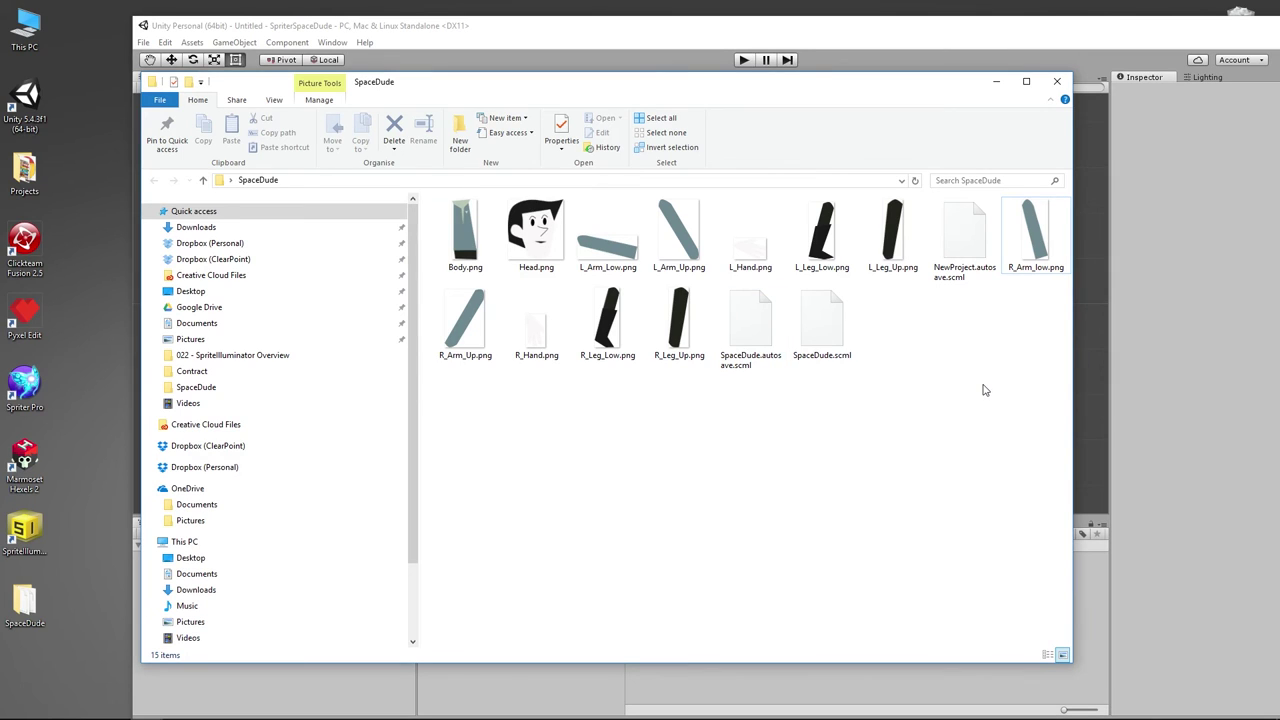
left_click(968, 240)
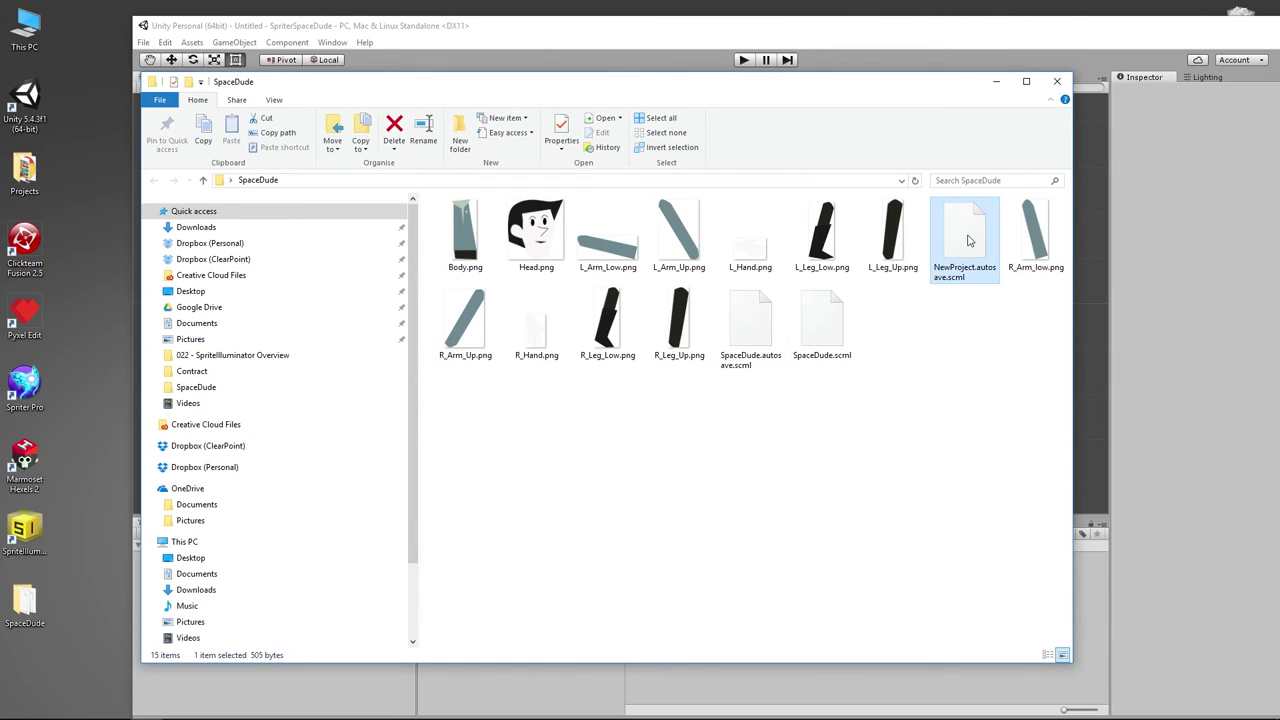
left_click(781, 411)
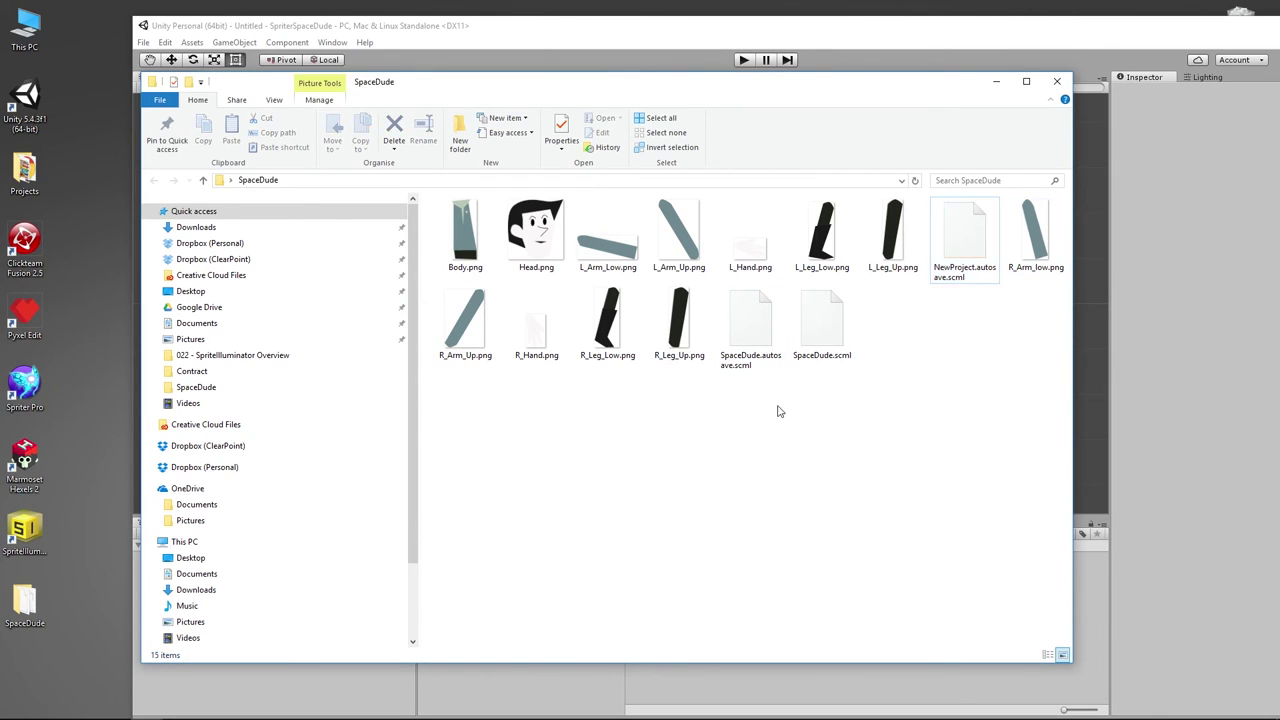
left_click(1064, 84)
- Import the SpaceDude folder into Assets, accepting Import Options at 100
left_click_drag(24, 600, 747, 615)
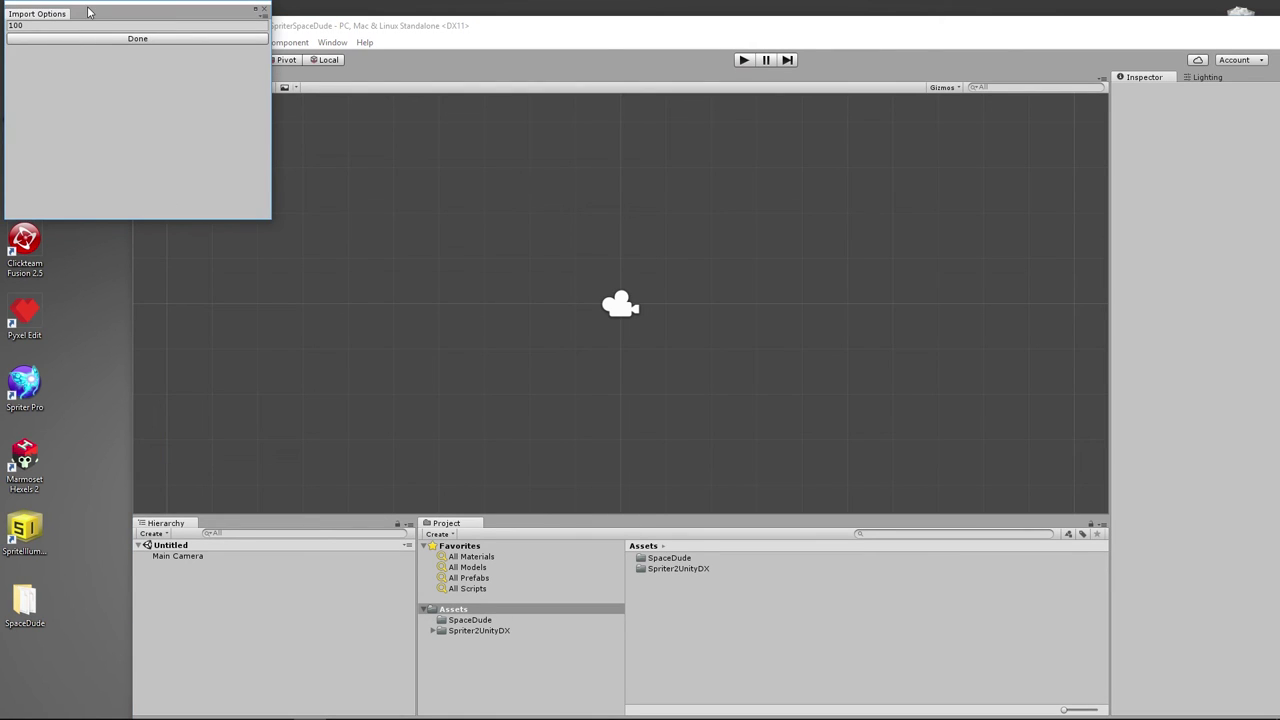
mouse_move(86, 15)
left_mouse_down()
mouse_move(166, 103)
mouse_move(152, 119)
left_mouse_up()
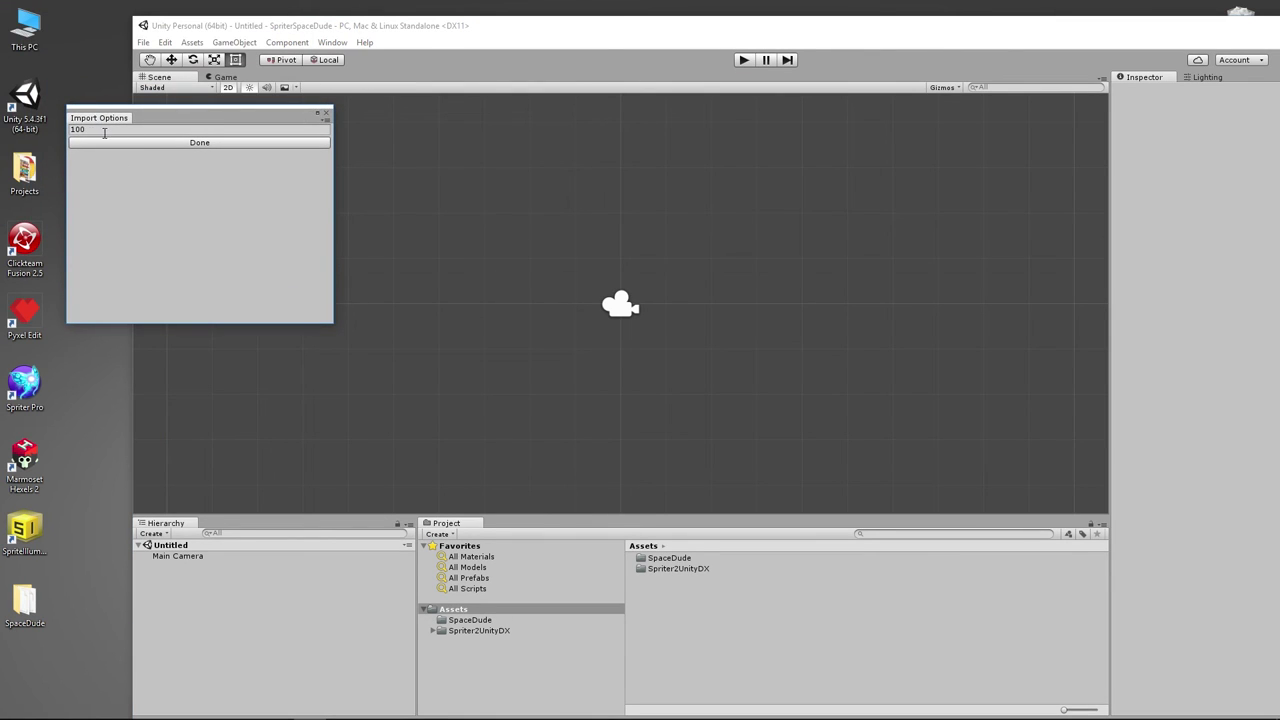
left_click(190, 143)
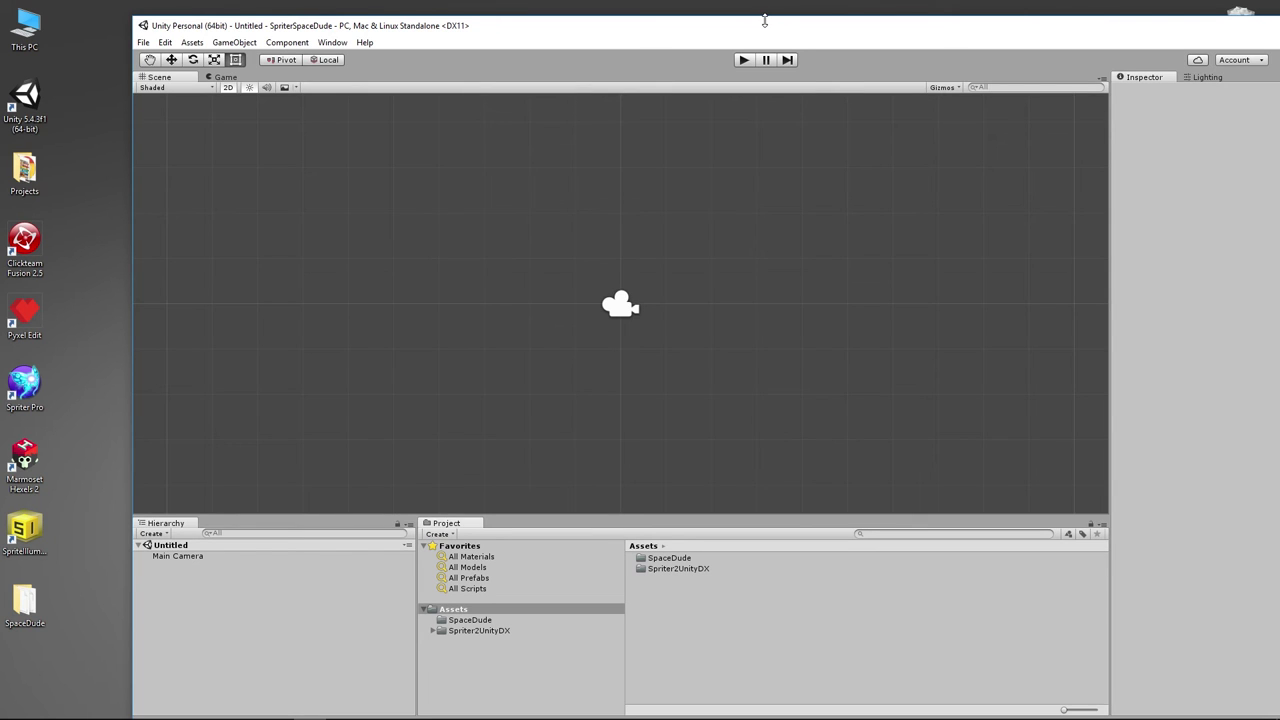
left_click_drag(765, 20, 666, 22)
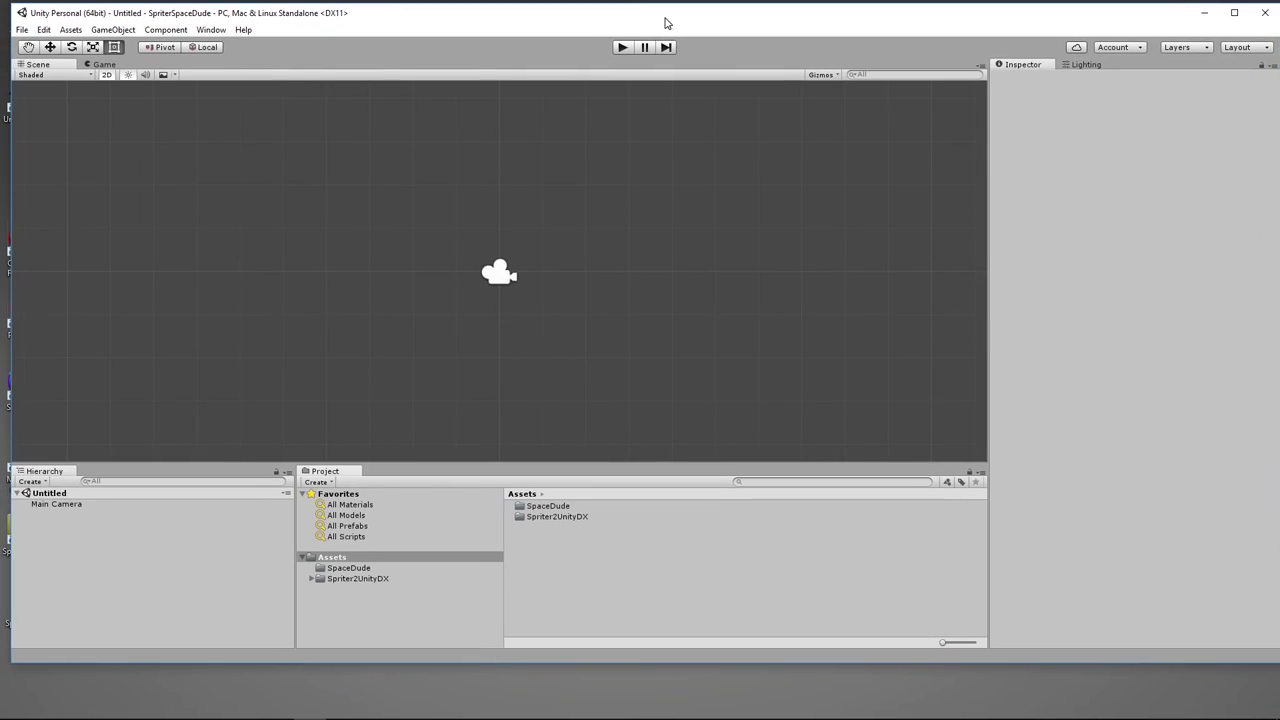
- Open the SpaceDude folder in Assets and select the SpaceDude prefab to preview it
double_click(502, 20)
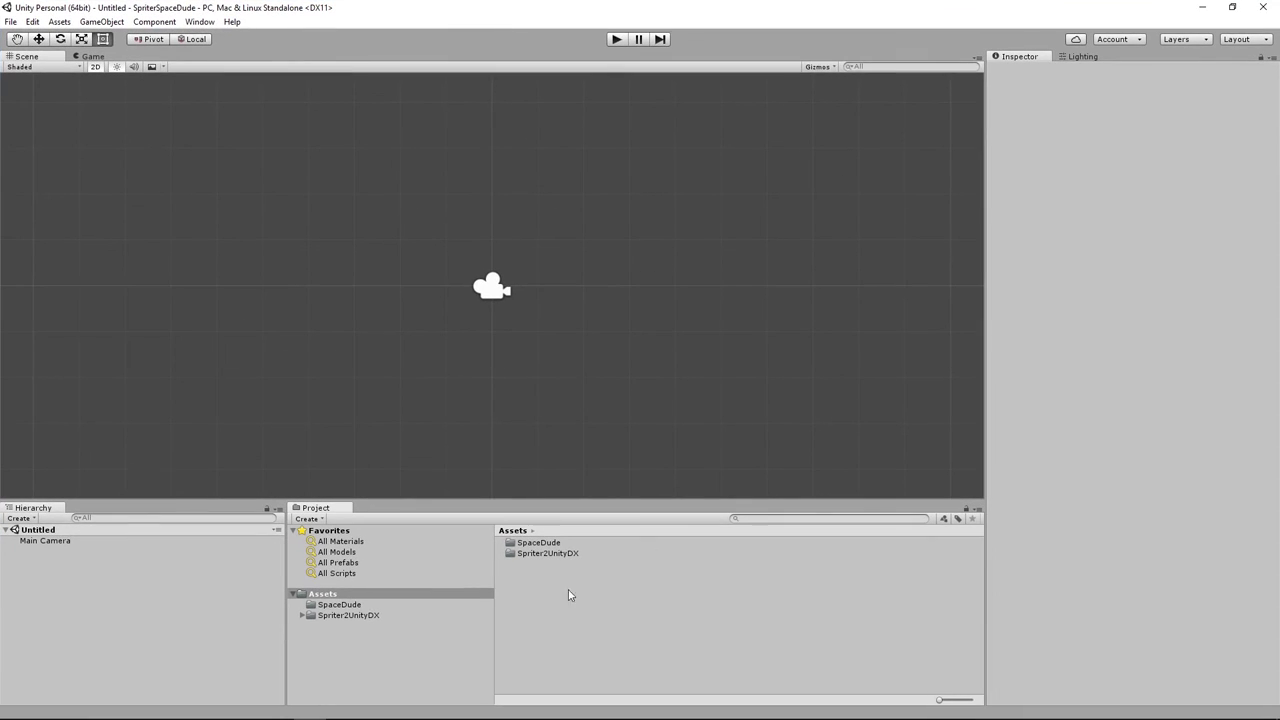
double_click(537, 543)
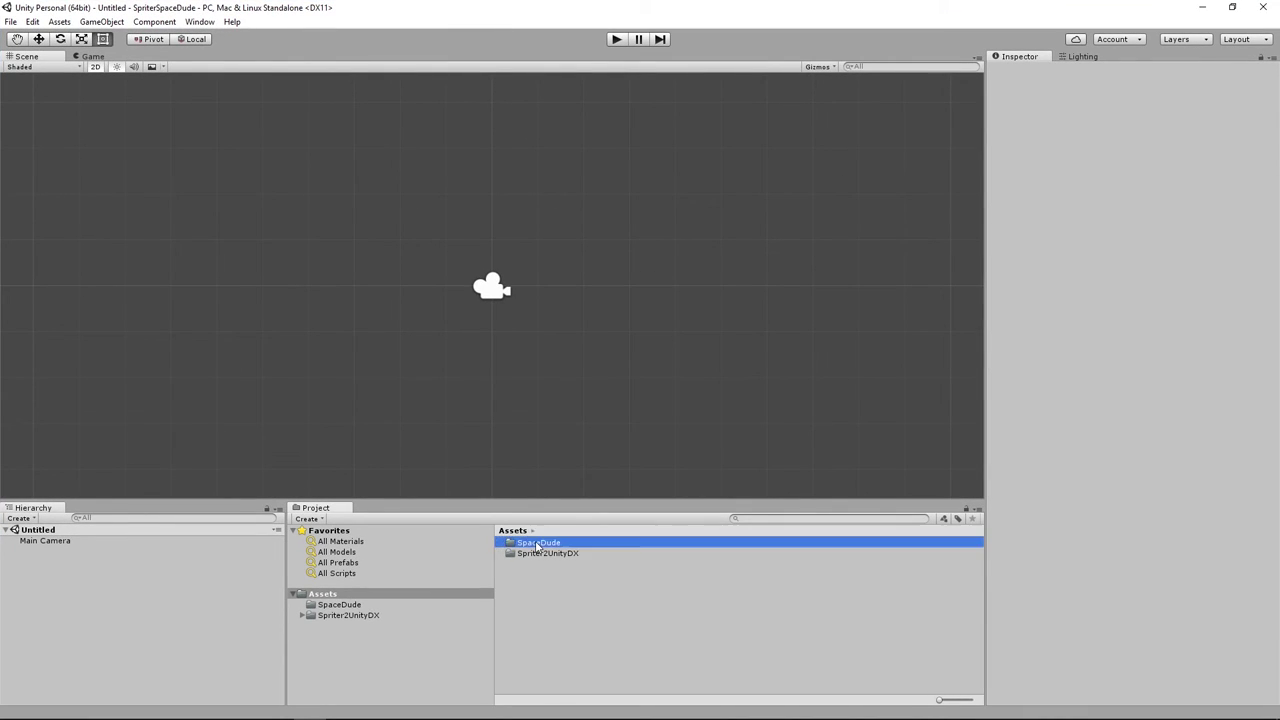
left_click_drag(980, 630, 980, 672)
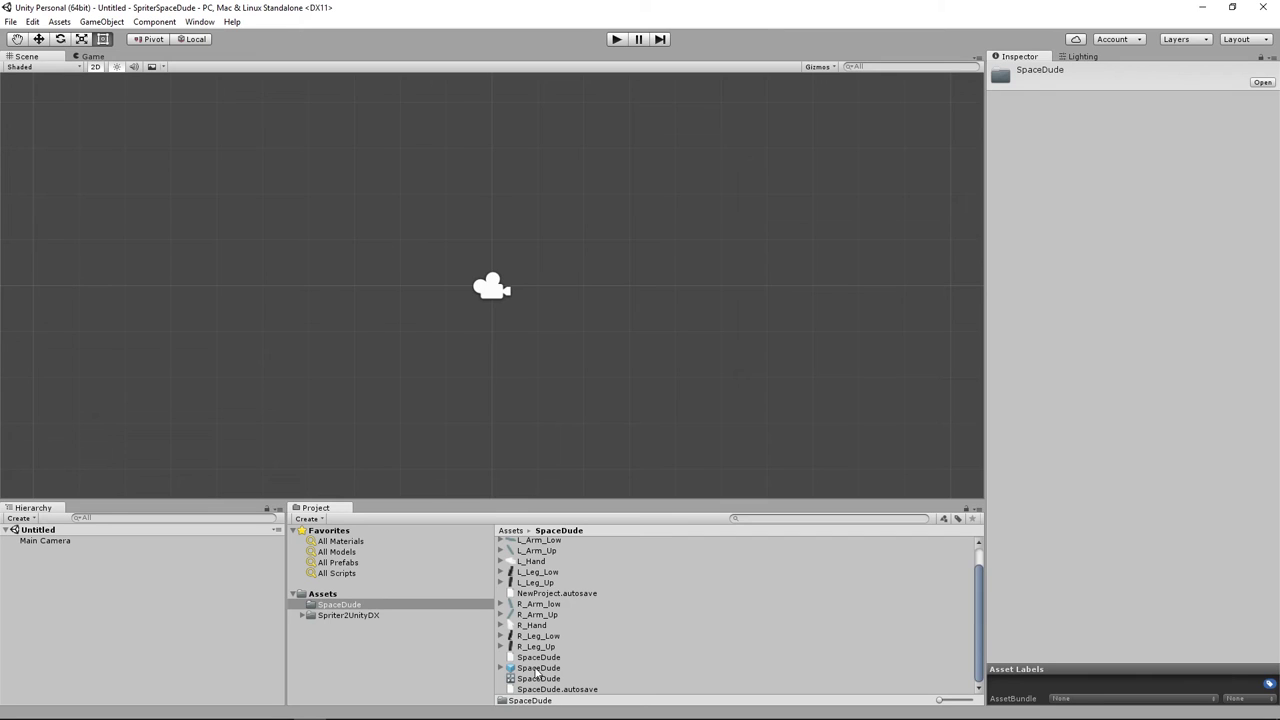
left_click(537, 668)
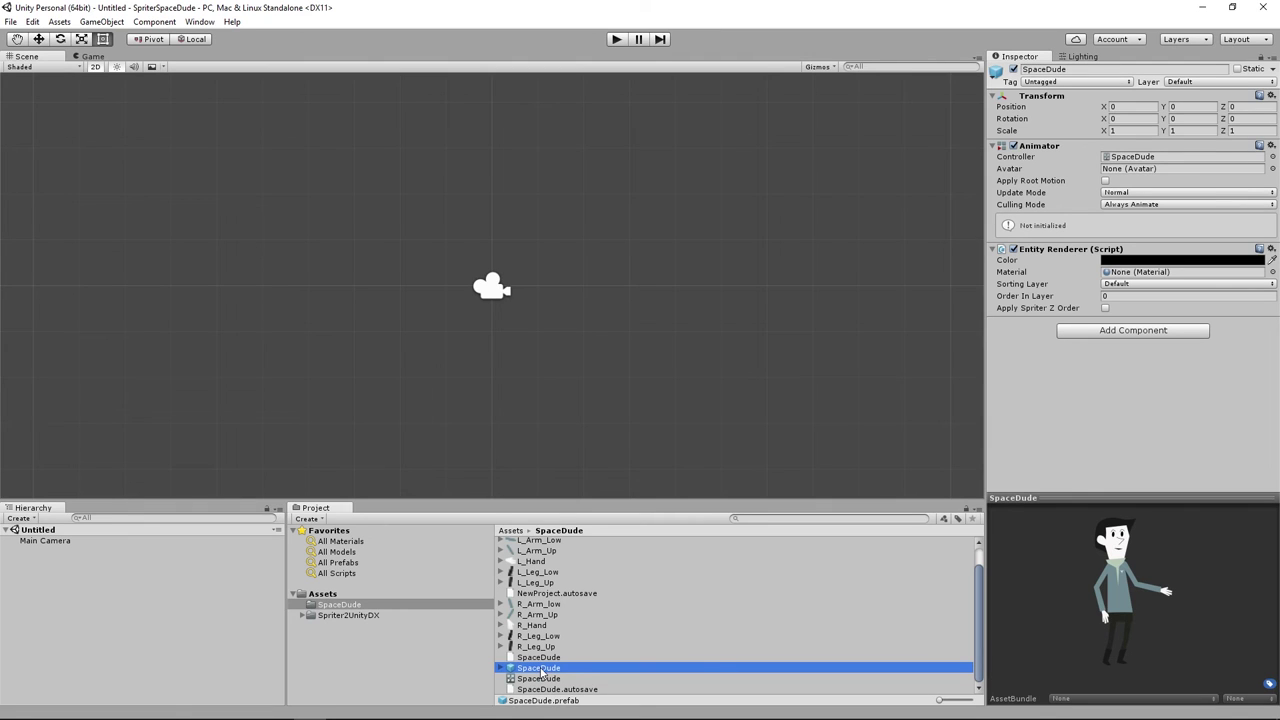
- Add the SpaceDude prefab to the scene Hierarchy and lower it to Y -3.07
left_click_drag(540, 672, 132, 622)
scroll(700, 335, "down", 3)
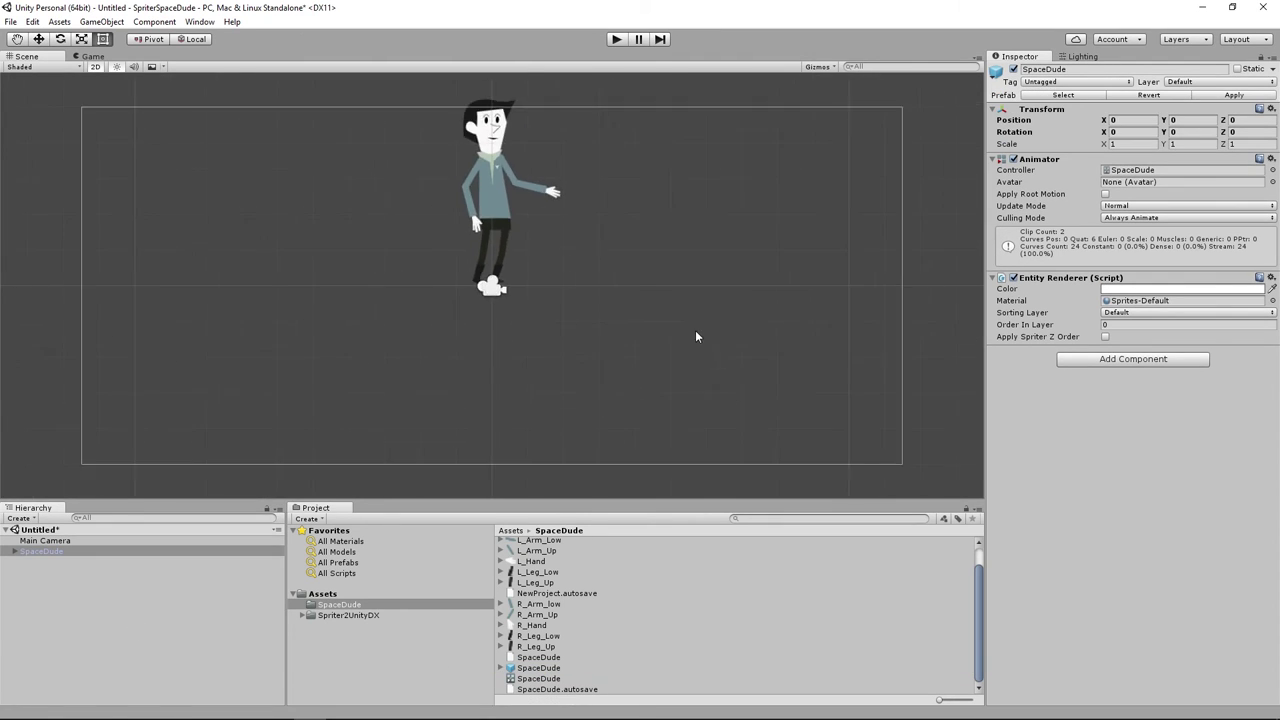
left_click_drag(645, 208, 650, 241)
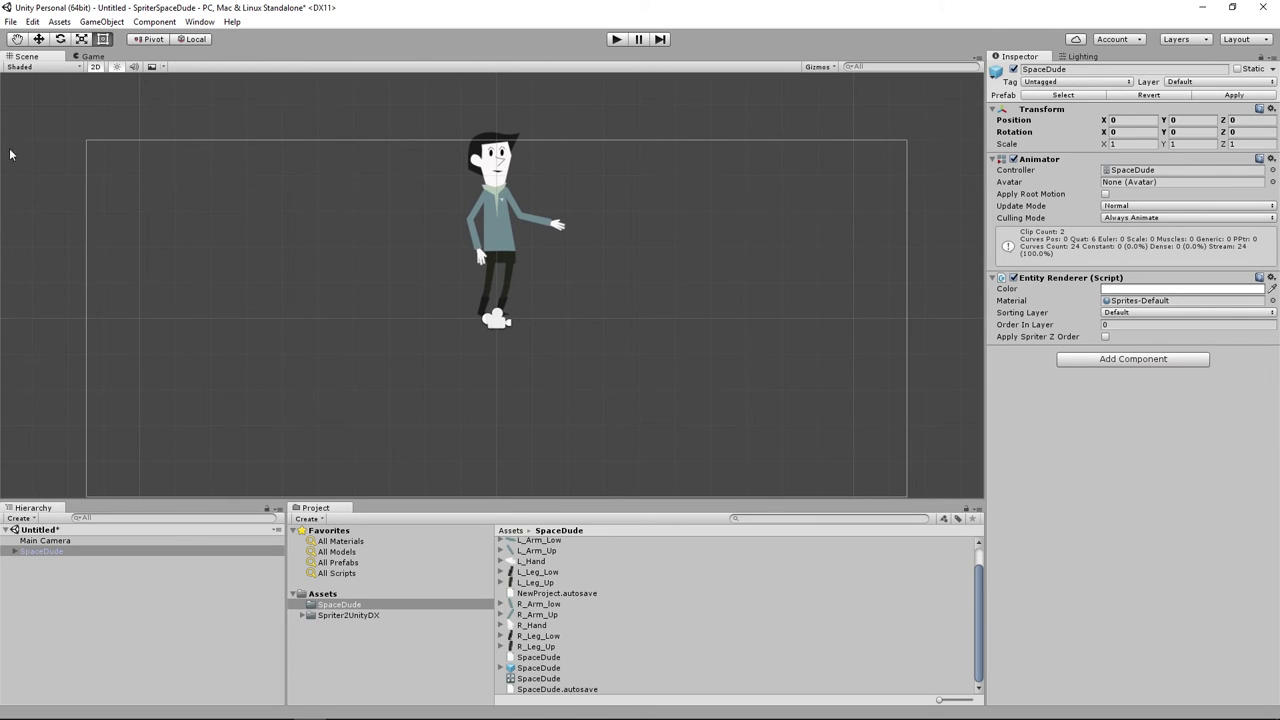
left_click(39, 40)
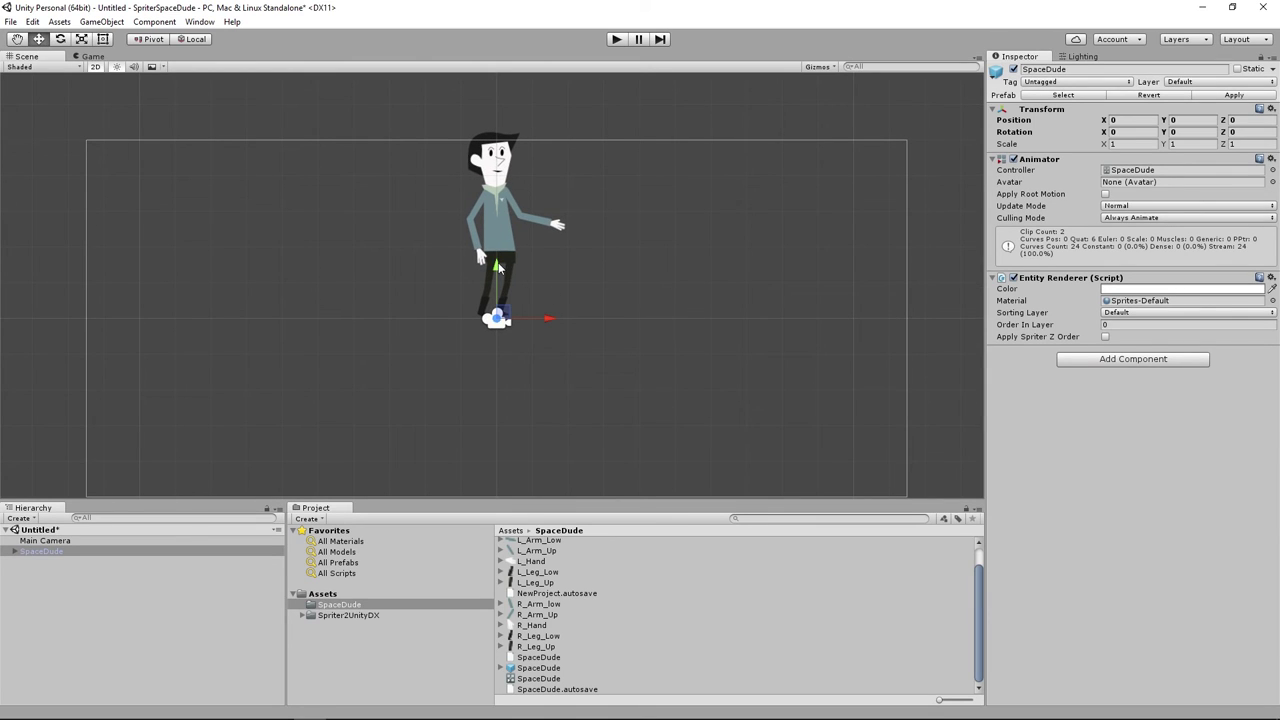
left_click_drag(498, 262, 492, 371)
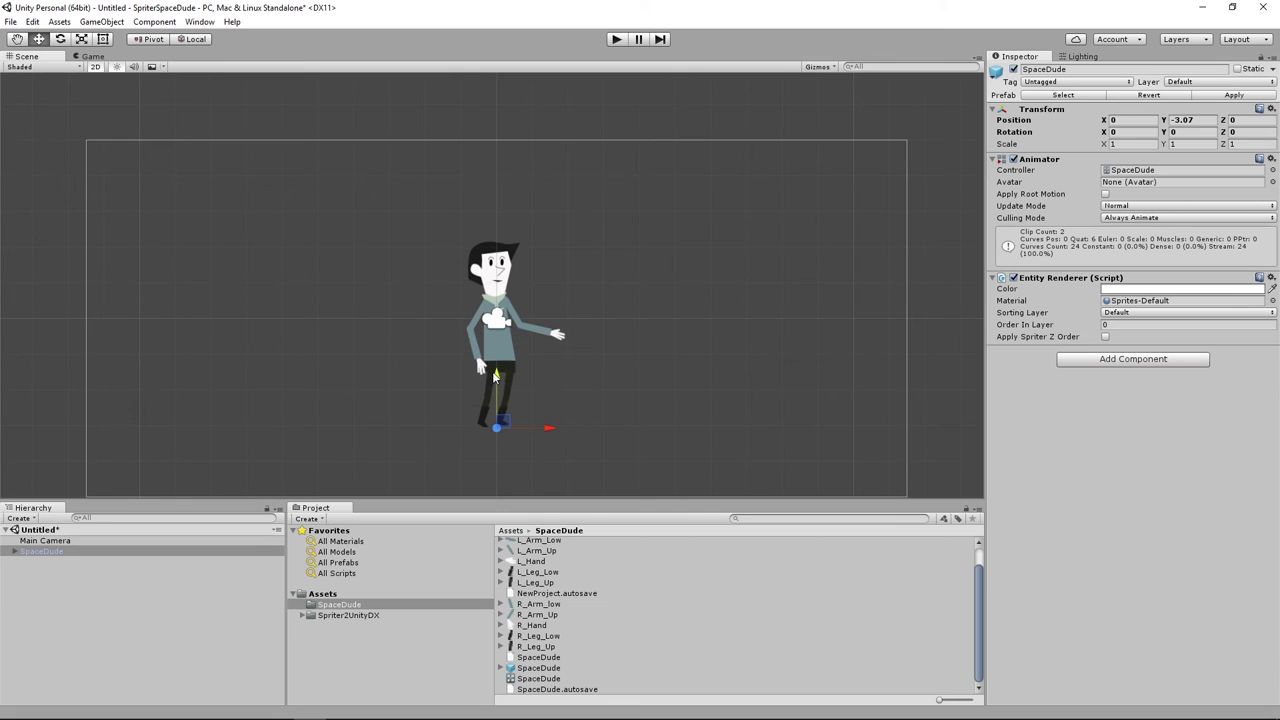
- Test-play the scene, stop it, and enlarge the lower panels
left_click(615, 40)
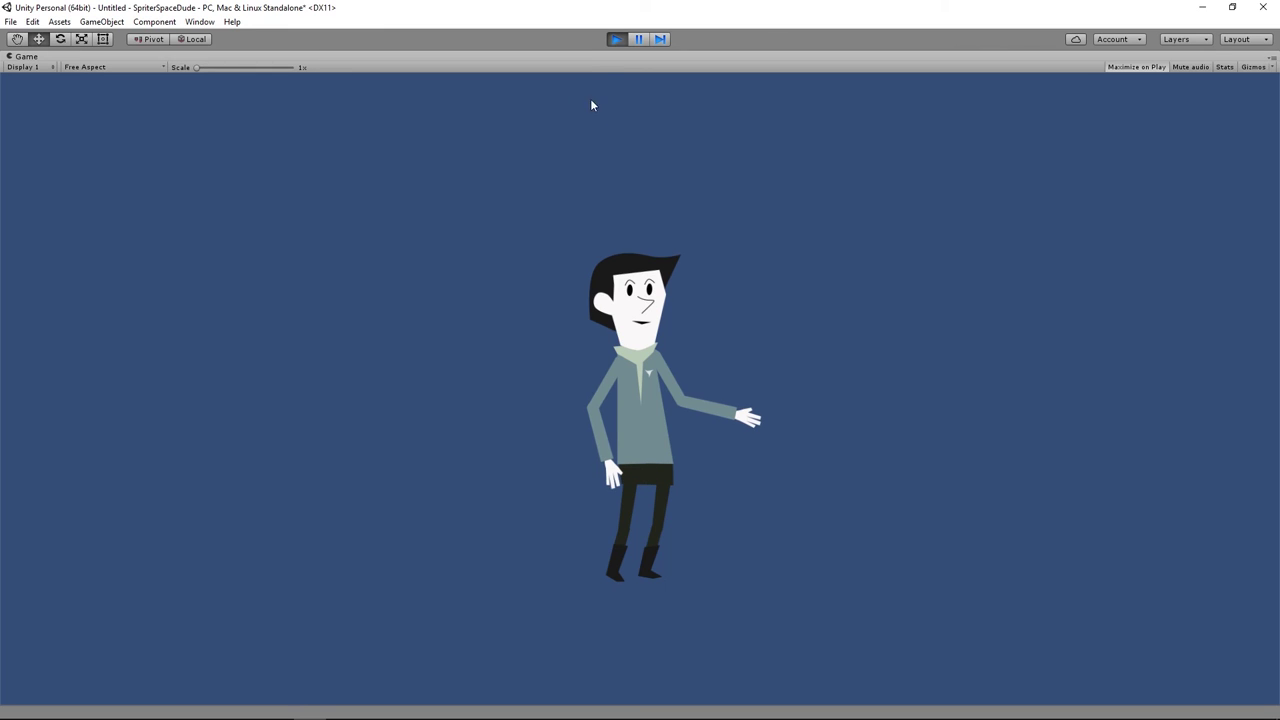
left_click(617, 40)
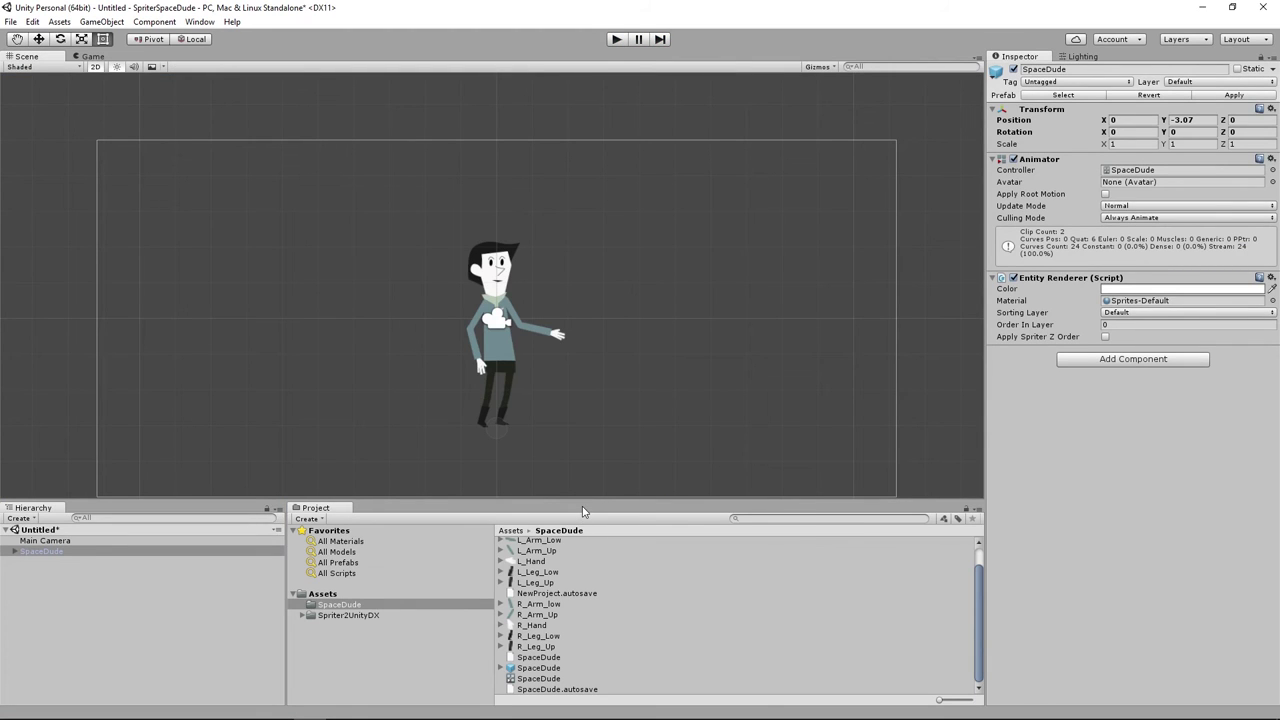
left_click_drag(576, 497, 578, 467)
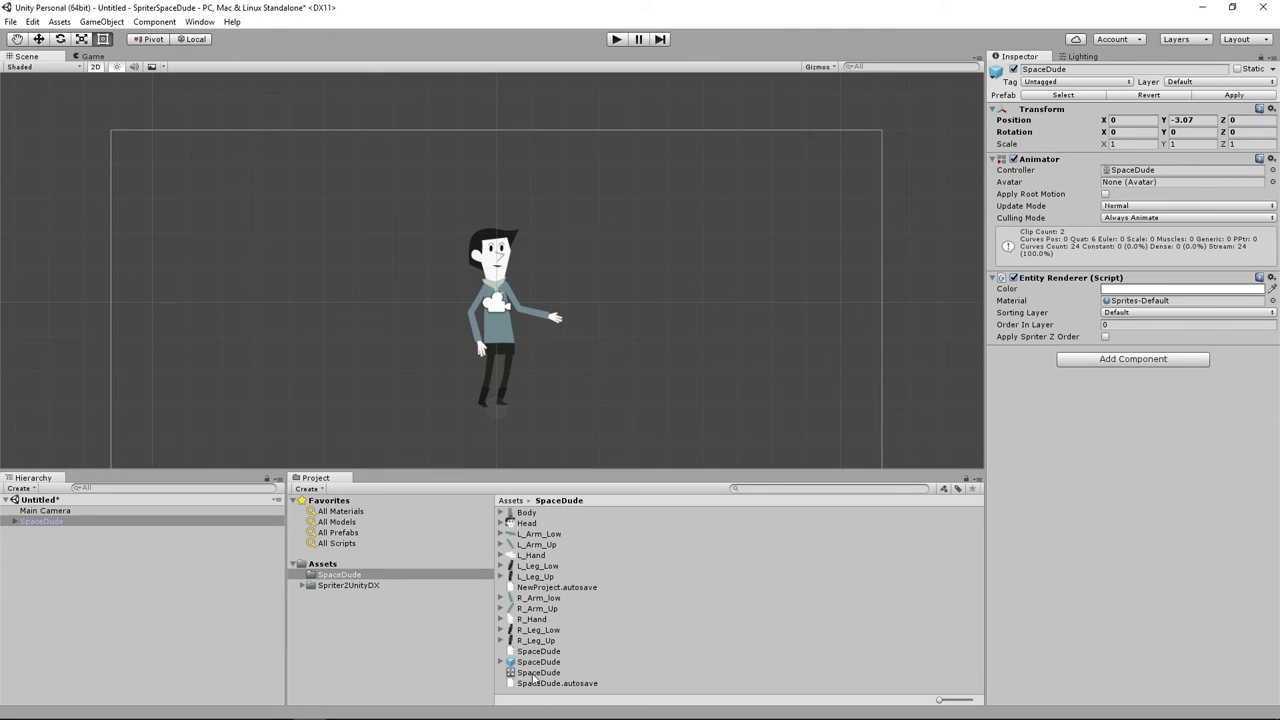
- Open SpaceDude.controller in the Animator and move Idle below Wave
left_click(533, 673)
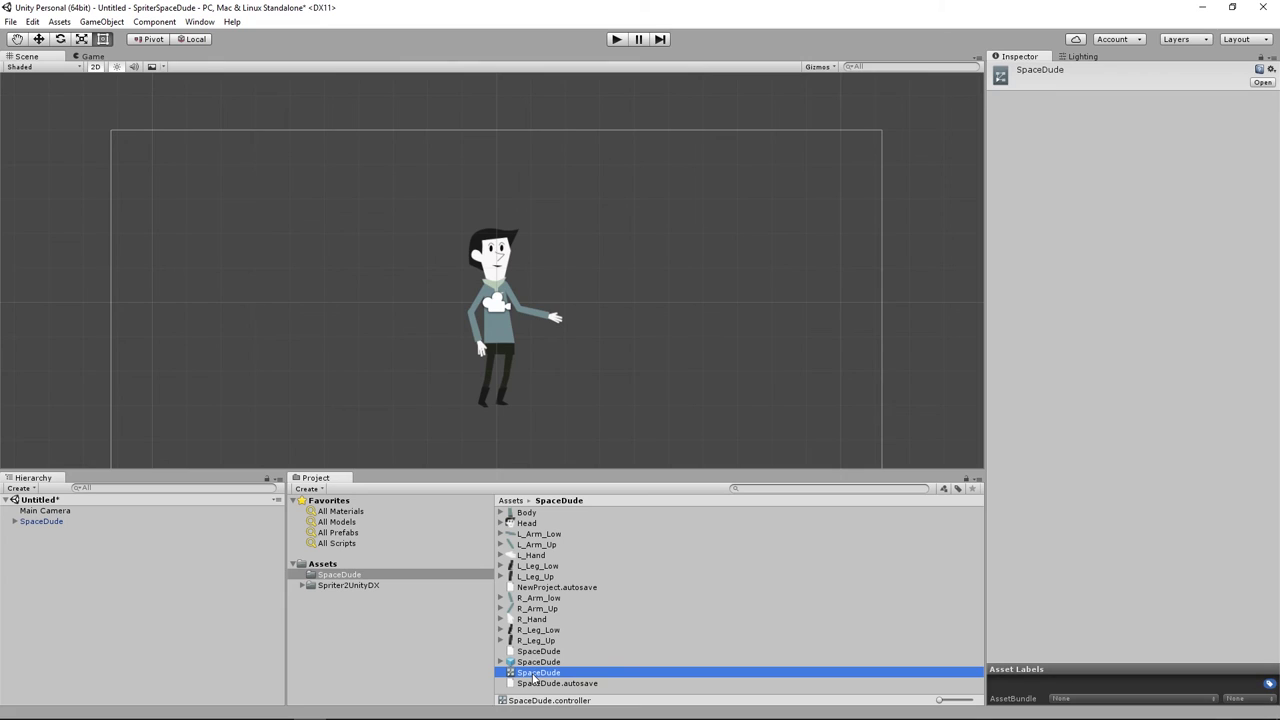
double_click(535, 673)
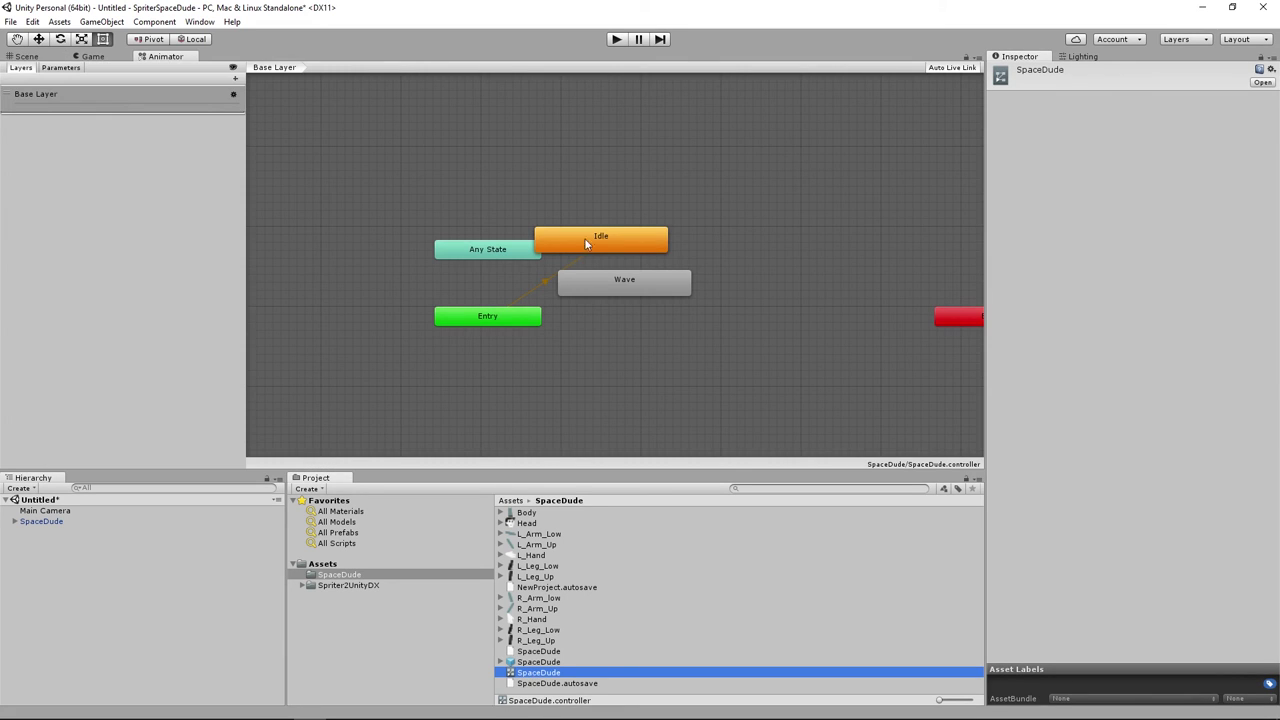
left_click_drag(955, 317, 786, 166)
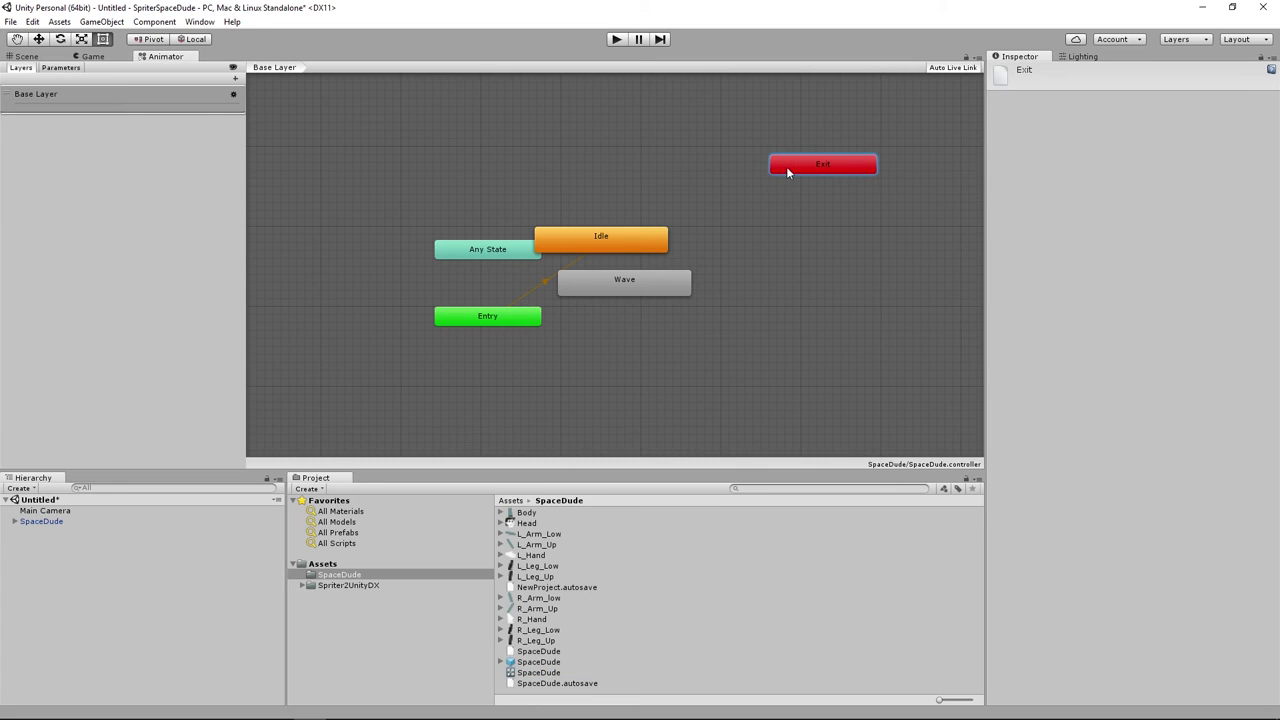
left_click_drag(584, 239, 626, 358)
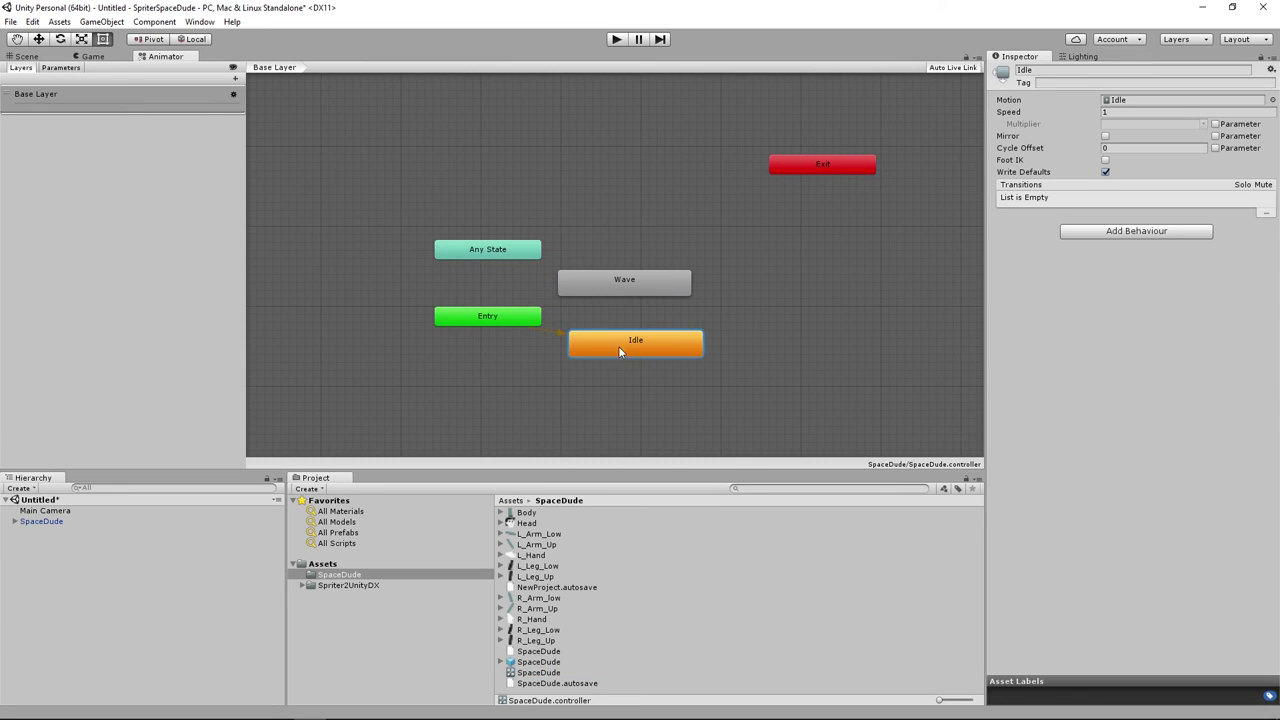
- Reposition Any State, Entry and Wave, and dock the Animator beside the Hierarchy
left_click_drag(474, 253, 441, 224)
left_click_drag(480, 316, 447, 308)
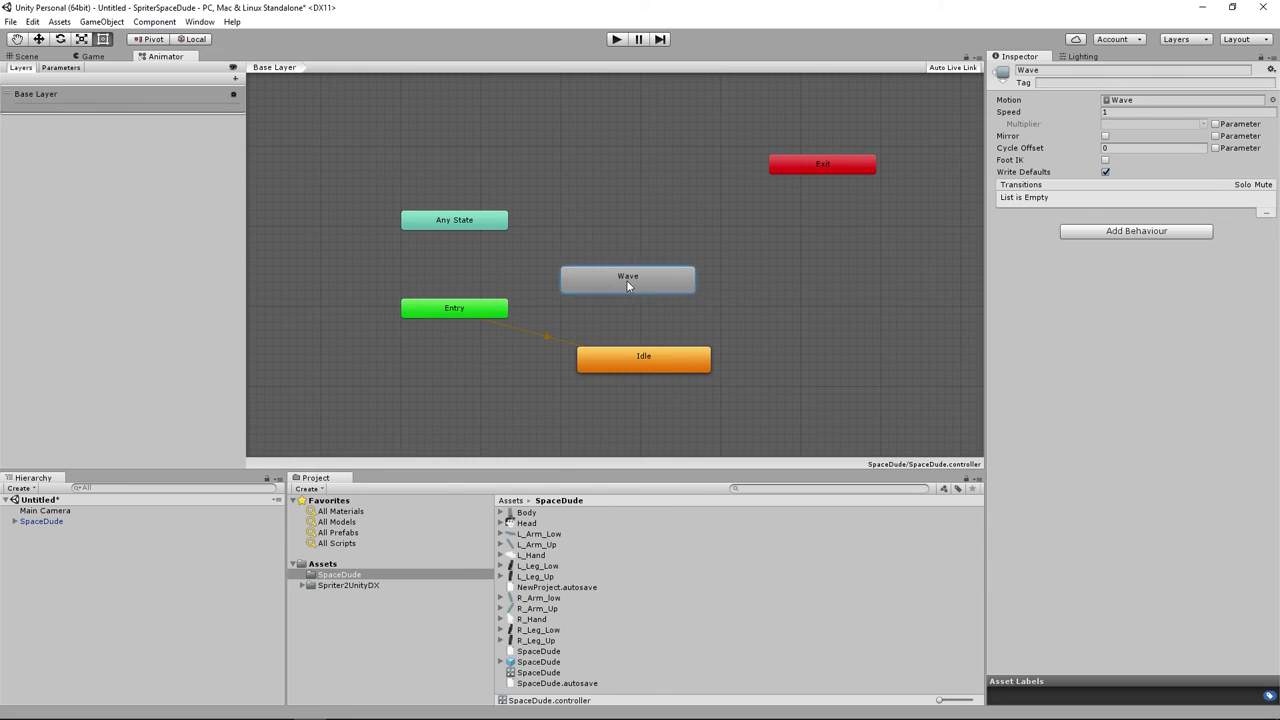
left_click_drag(626, 281, 653, 270)
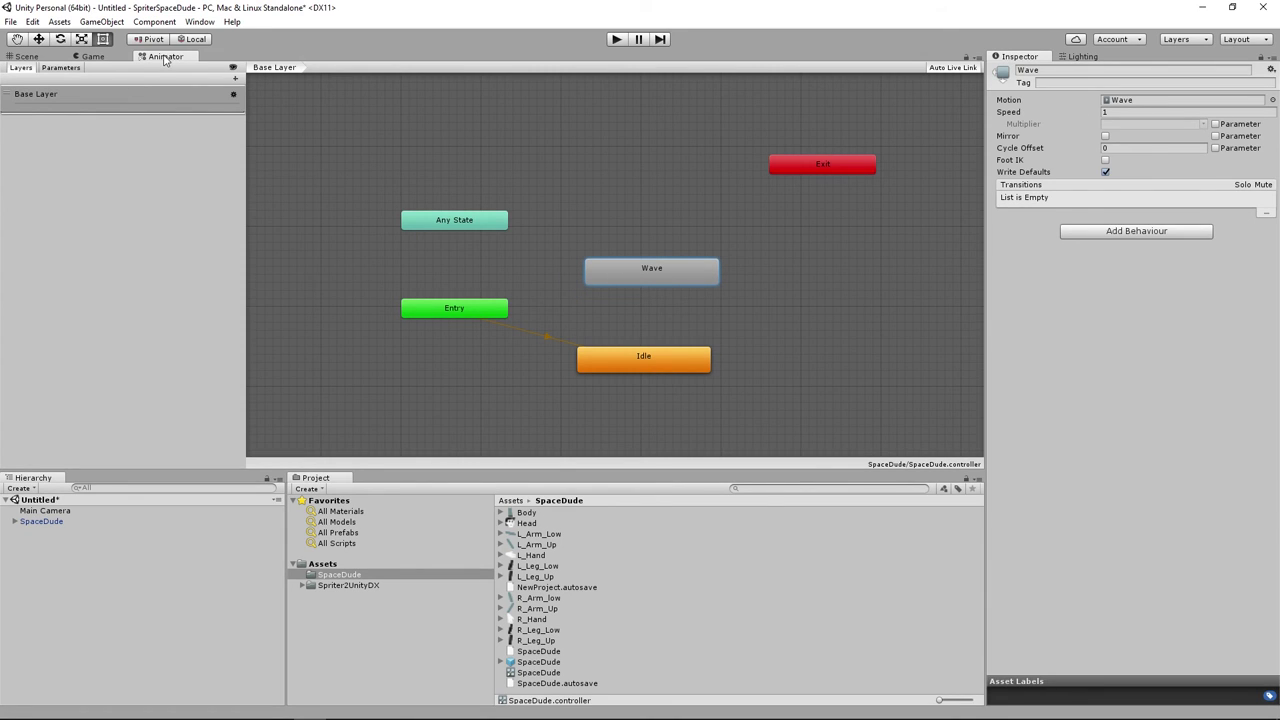
left_click_drag(166, 57, 90, 479)
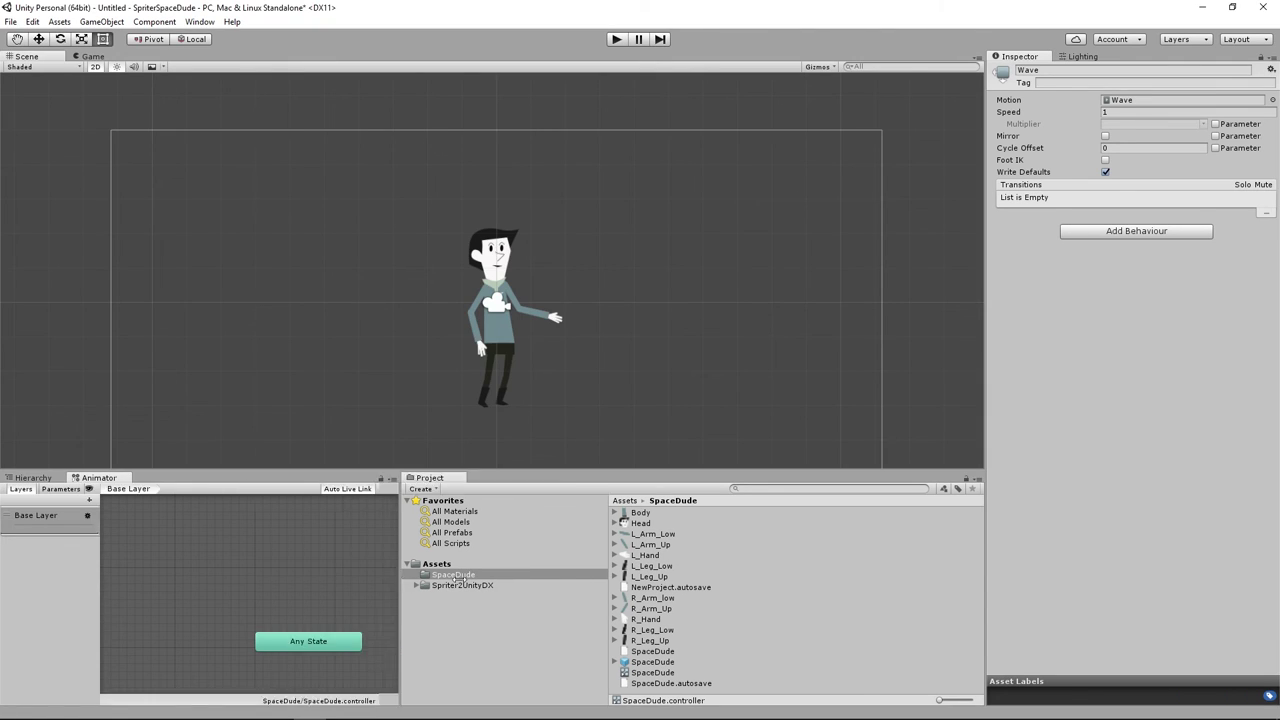
- Widen the Animator graph and regroup the Entry, Idle, Wave and Any State nodes
left_click_drag(284, 574, 630, 574)
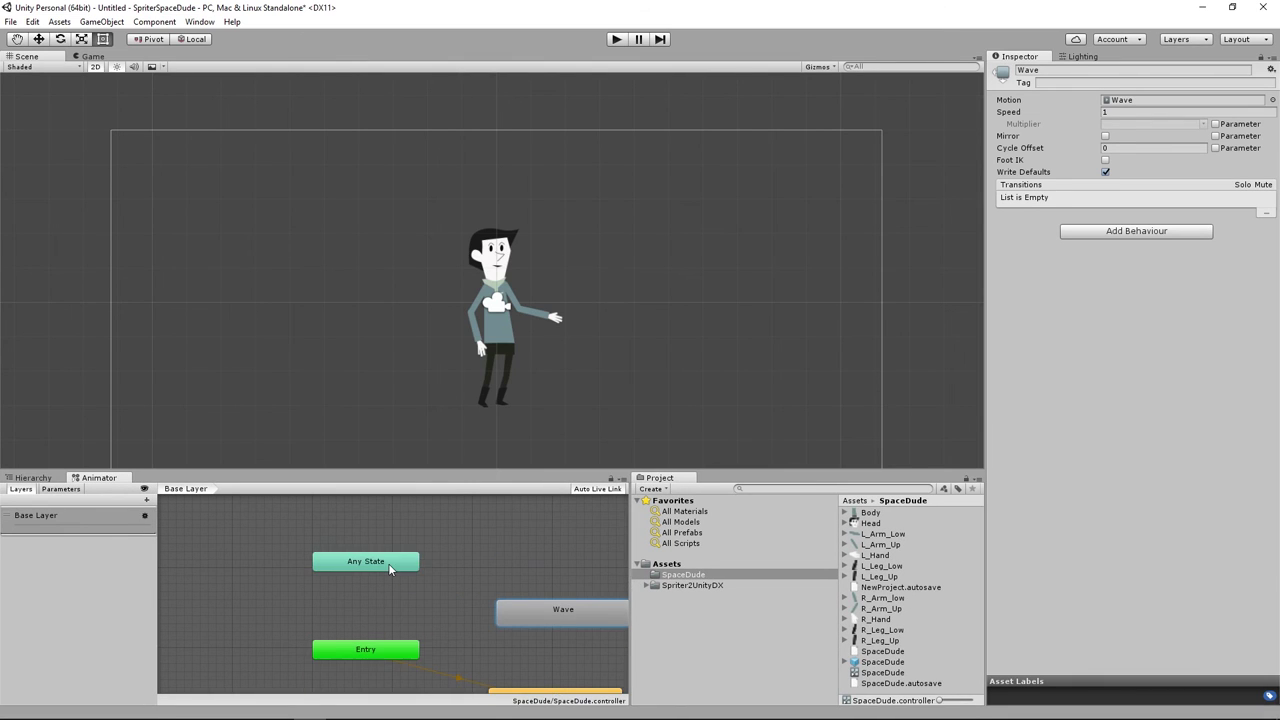
scroll(640, 314, "up", 2)
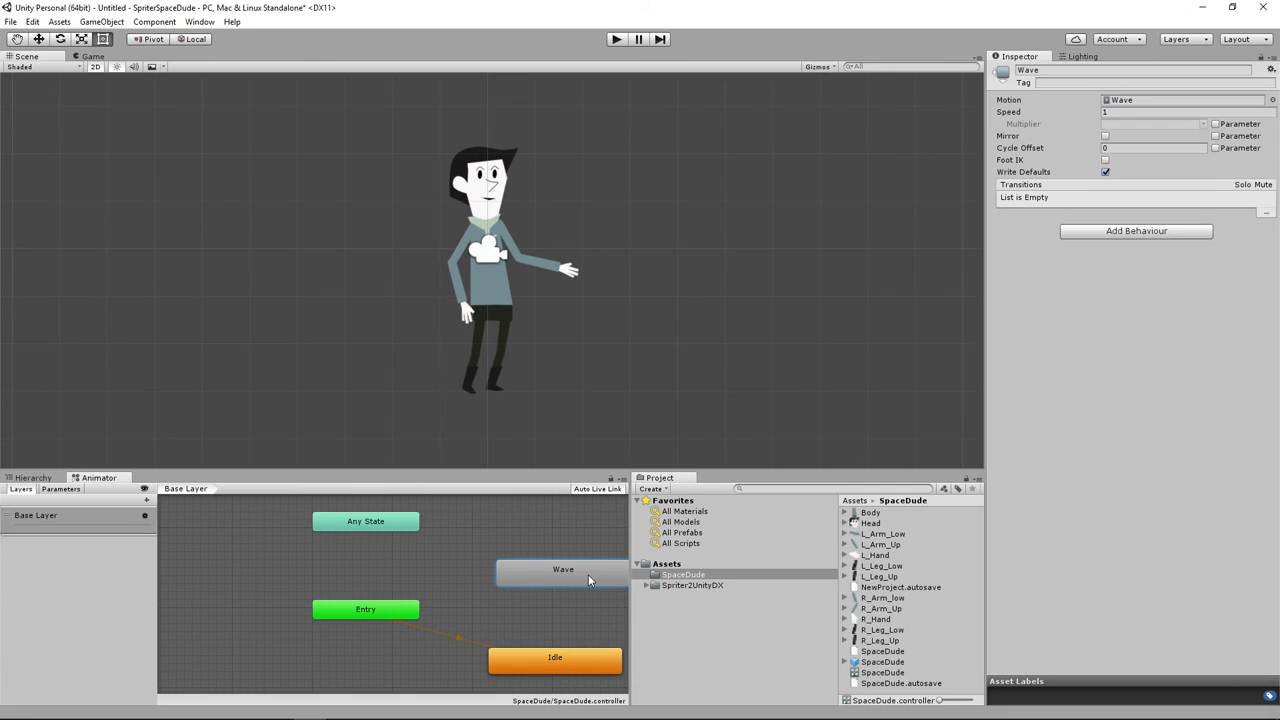
left_click_drag(345, 610, 233, 586)
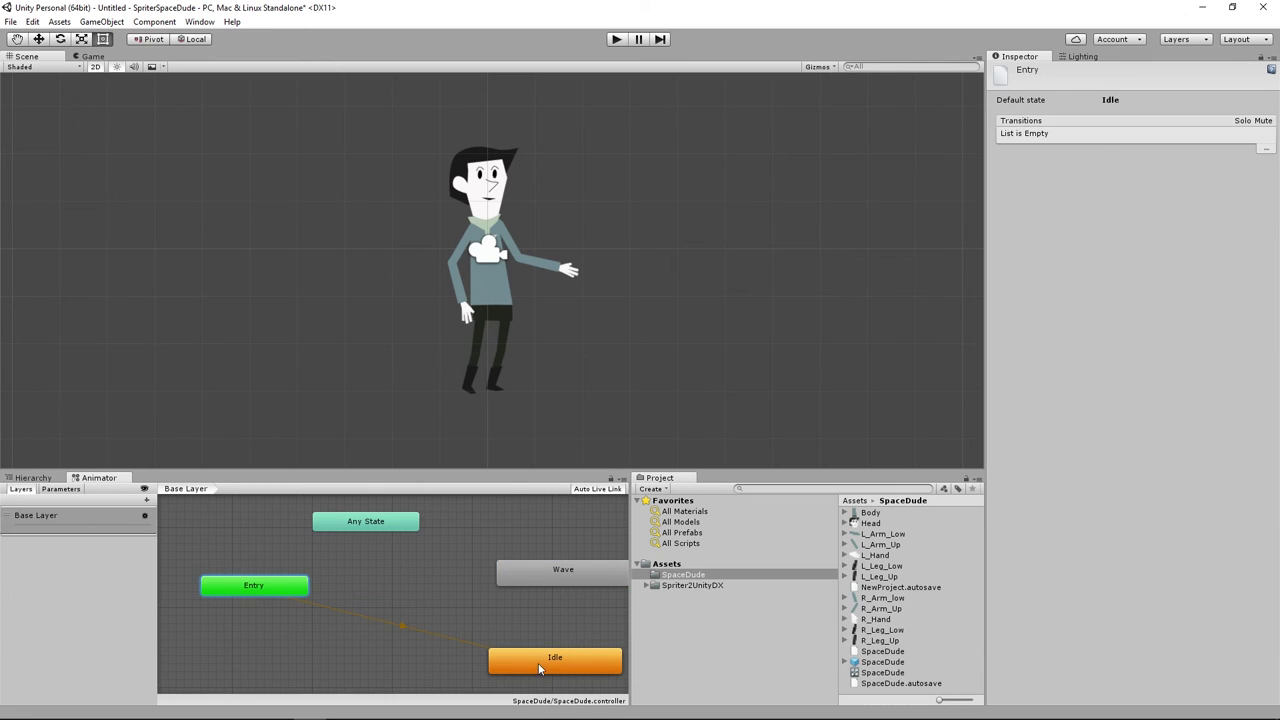
left_click_drag(538, 663, 402, 659)
left_click_drag(539, 574, 434, 574)
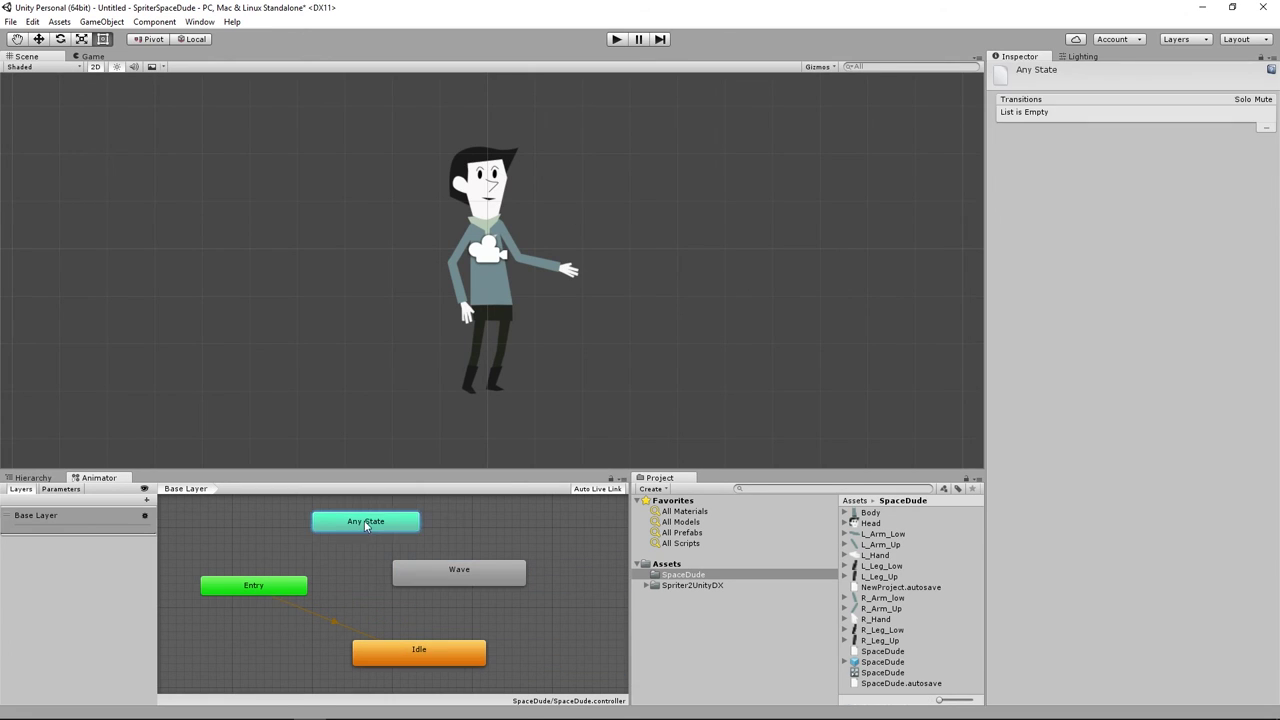
left_click_drag(361, 521, 296, 523)
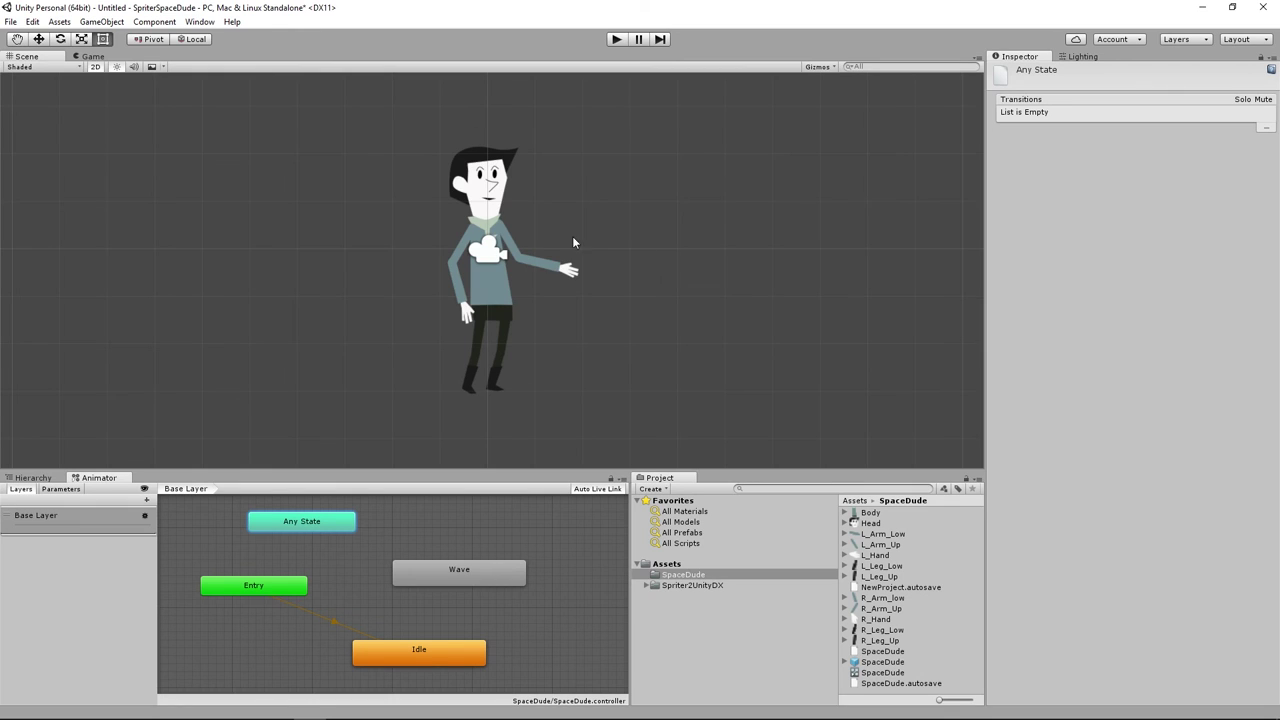
left_click_drag(440, 653, 476, 646)
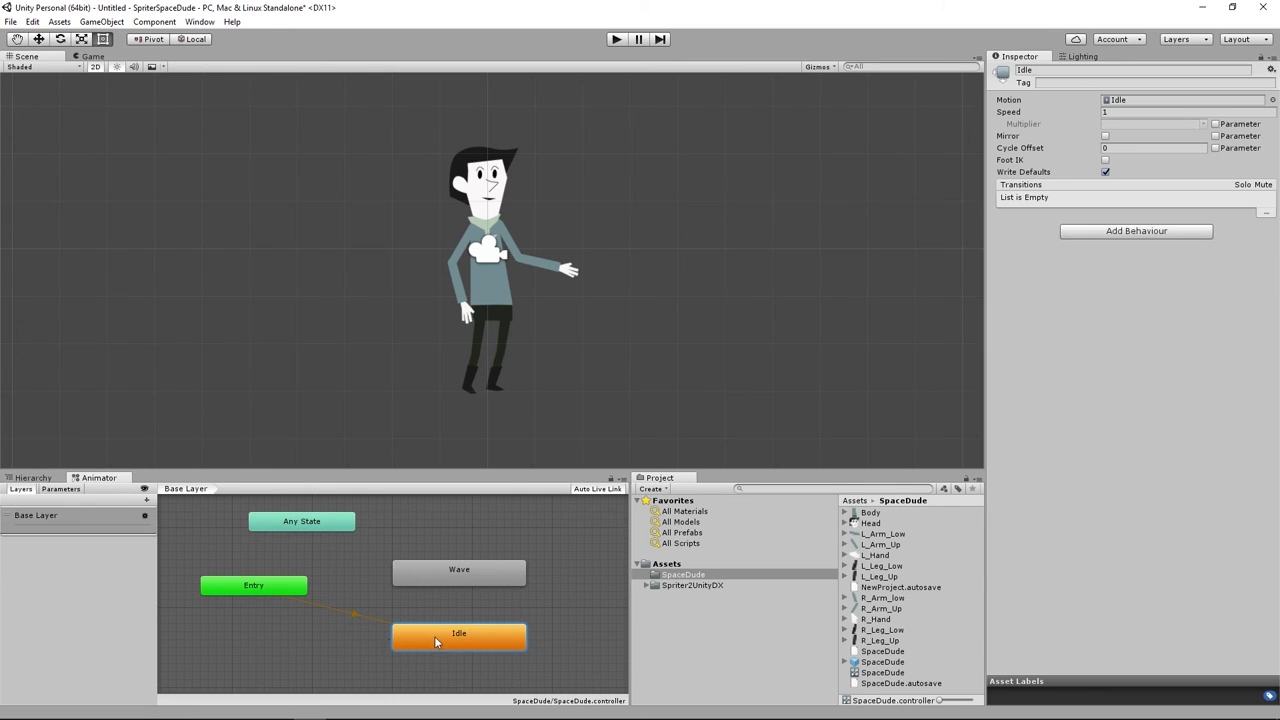
right_click(440, 582)
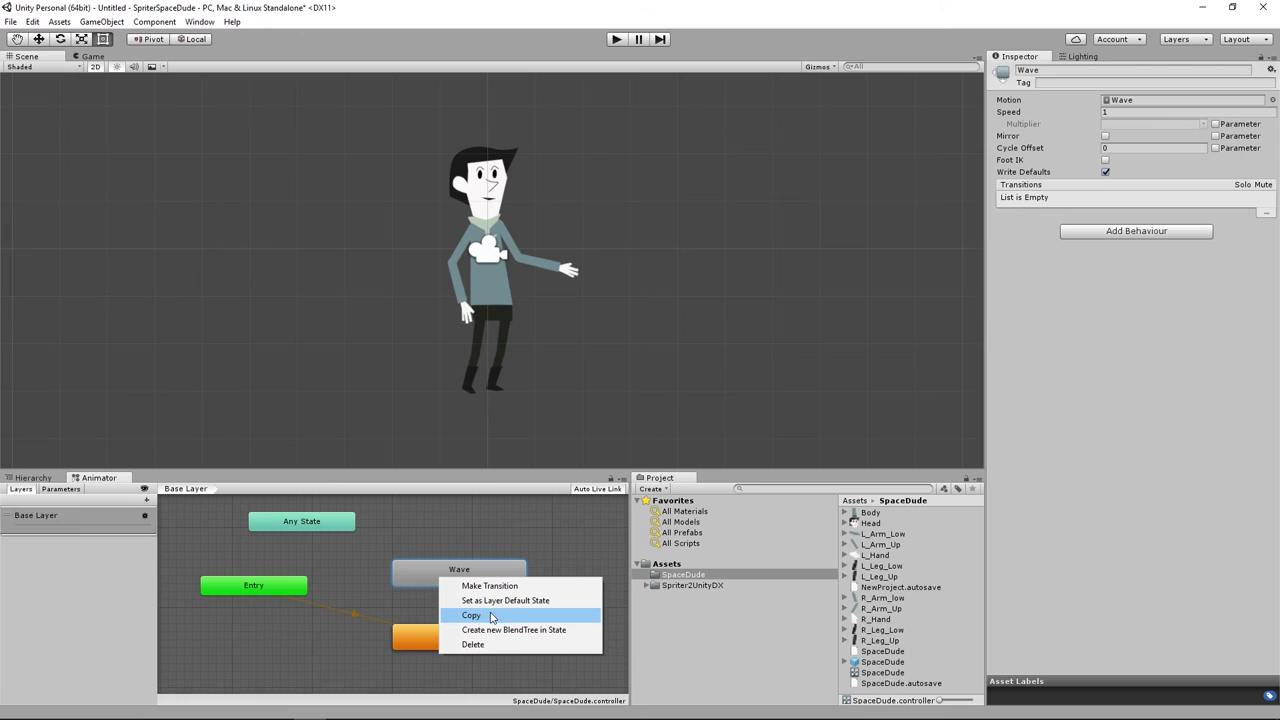
- Make Wave the layer default state, then play with Stats shown to watch SpaceDude wave
left_click(477, 604)
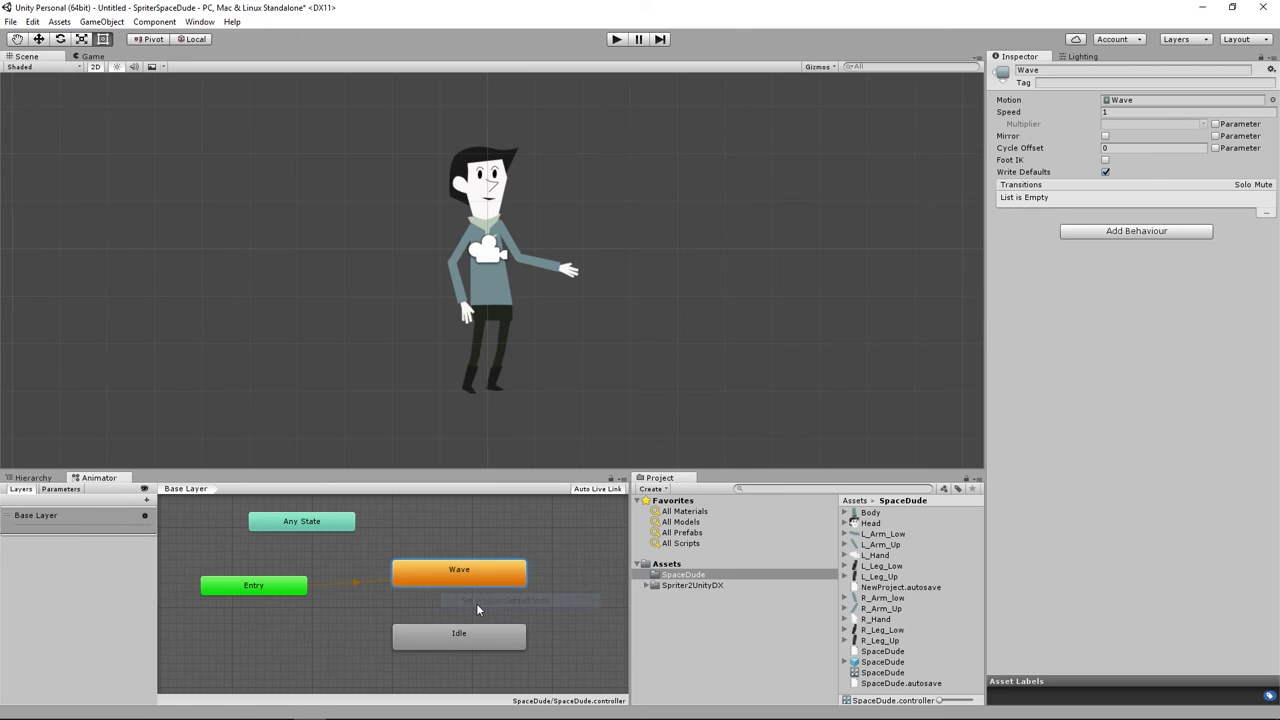
left_click(617, 40)
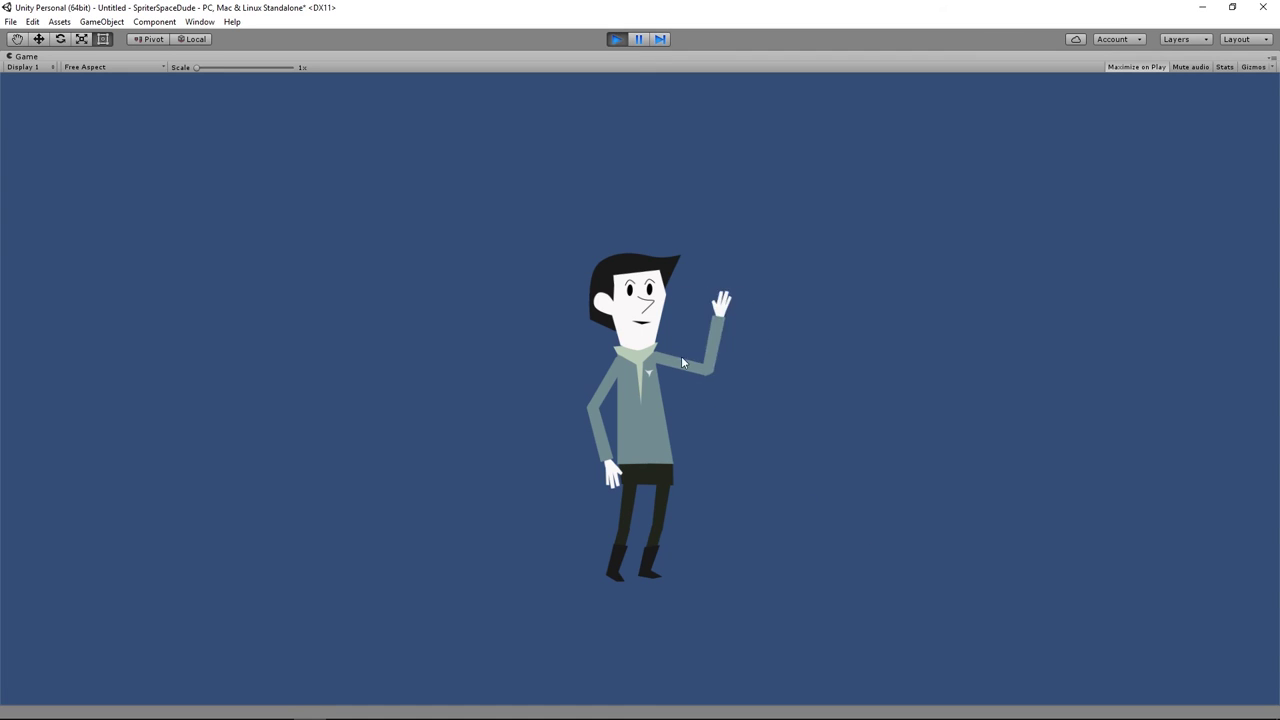
left_click(1226, 67)
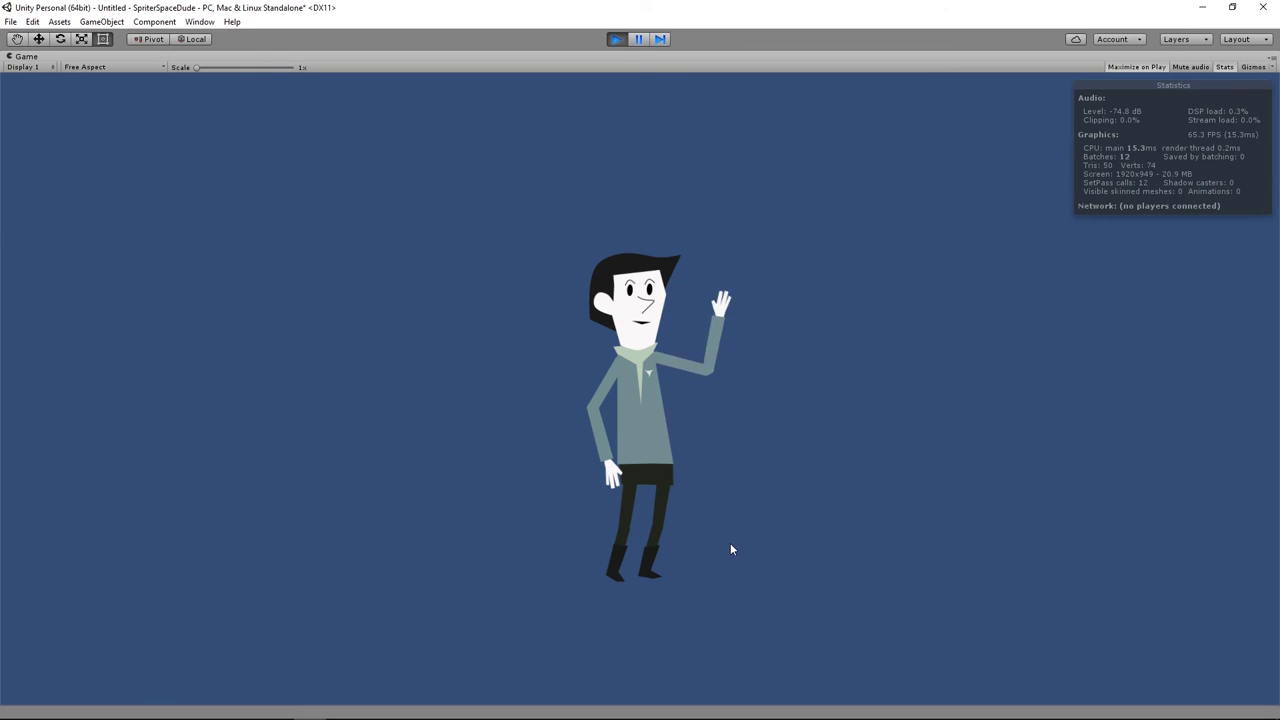
left_click(614, 43)
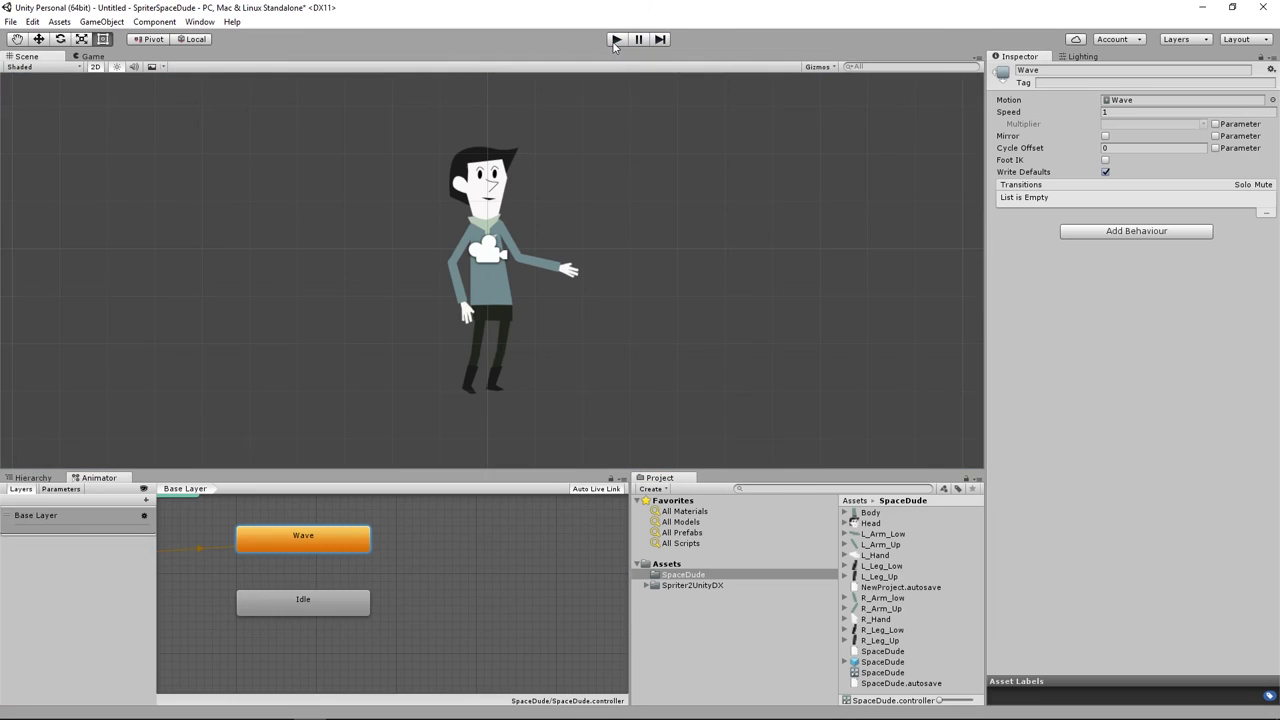
- Set Idle back as the layer default state
left_click(92, 56)
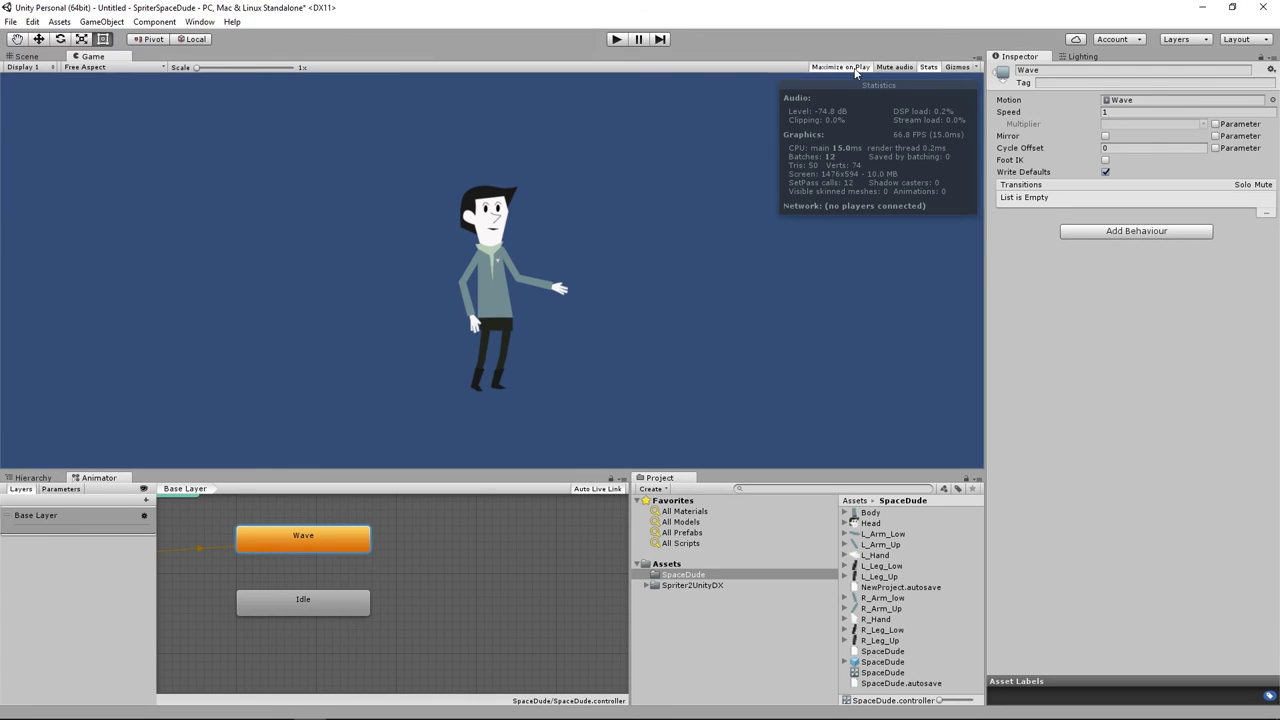
left_click(26, 57)
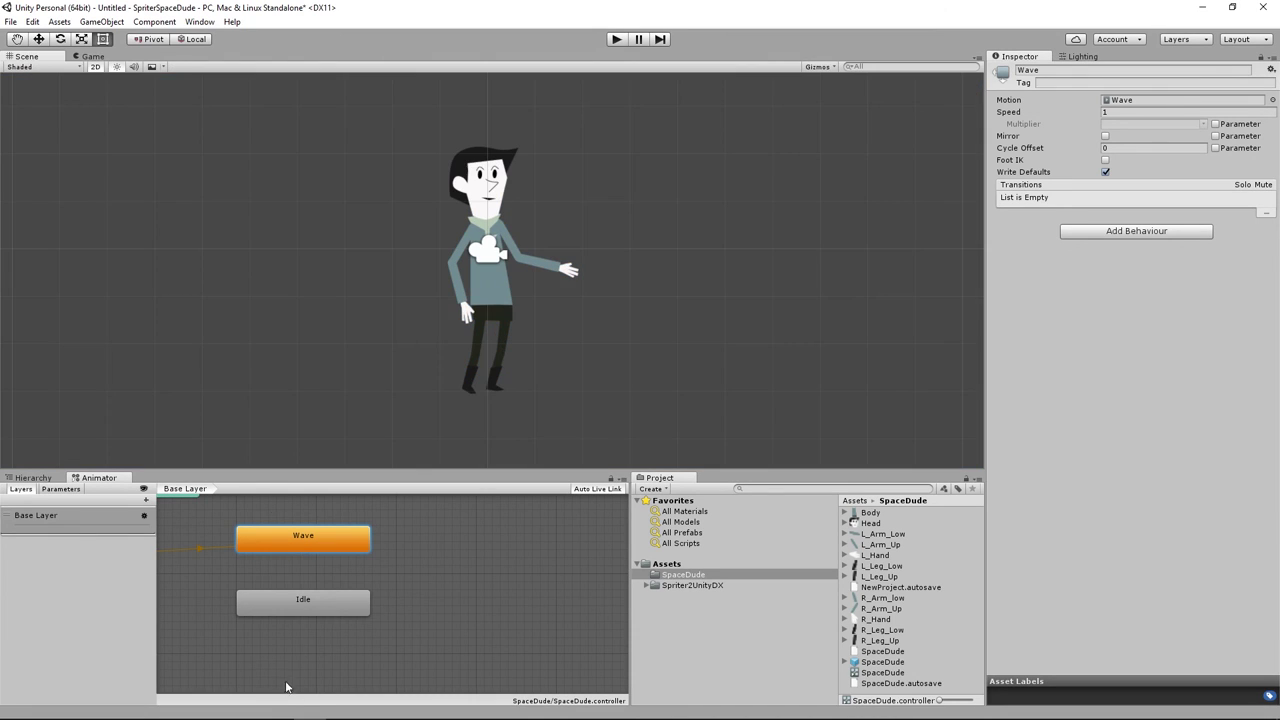
left_click_drag(200, 607, 347, 638)
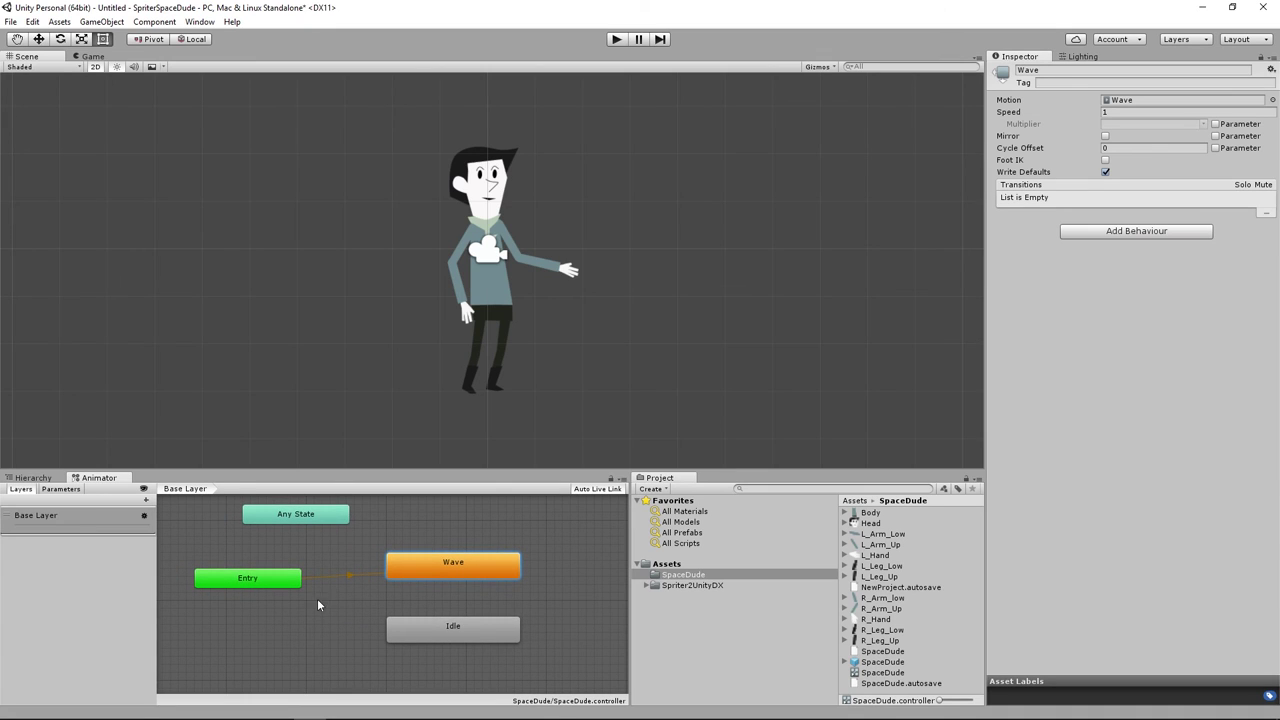
left_click(445, 630)
right_click(445, 630)
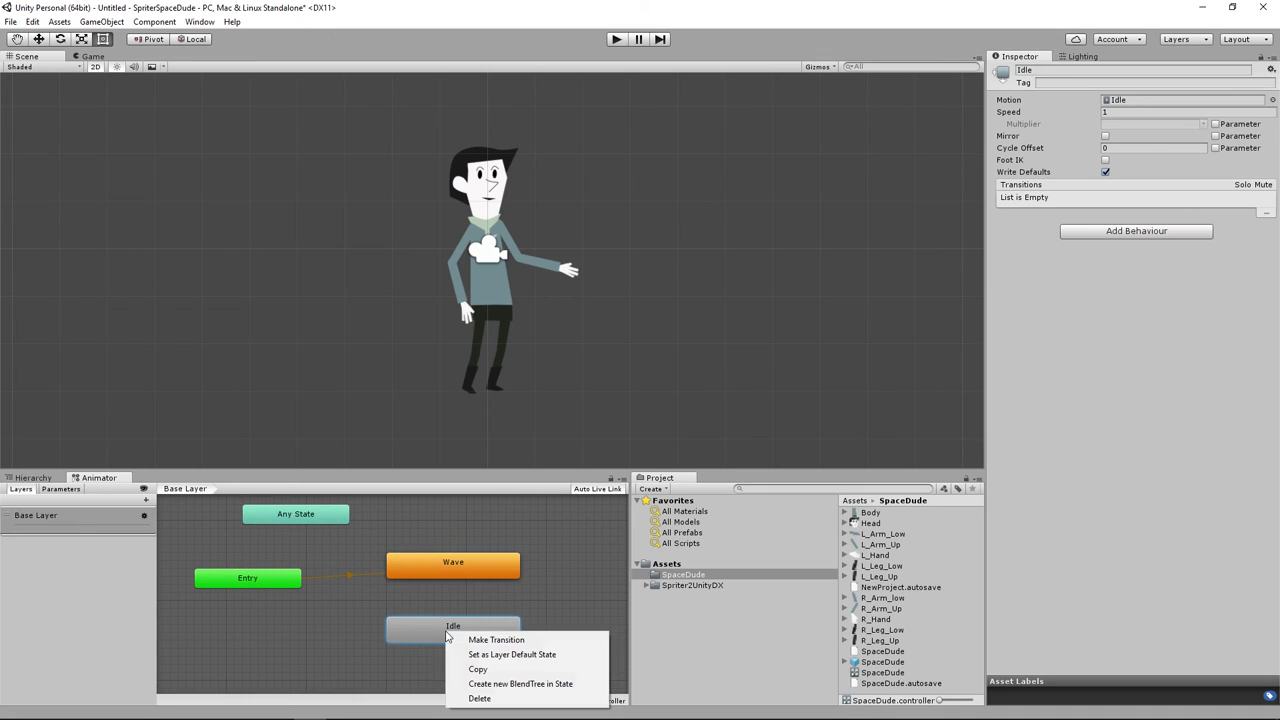
left_click(512, 654)
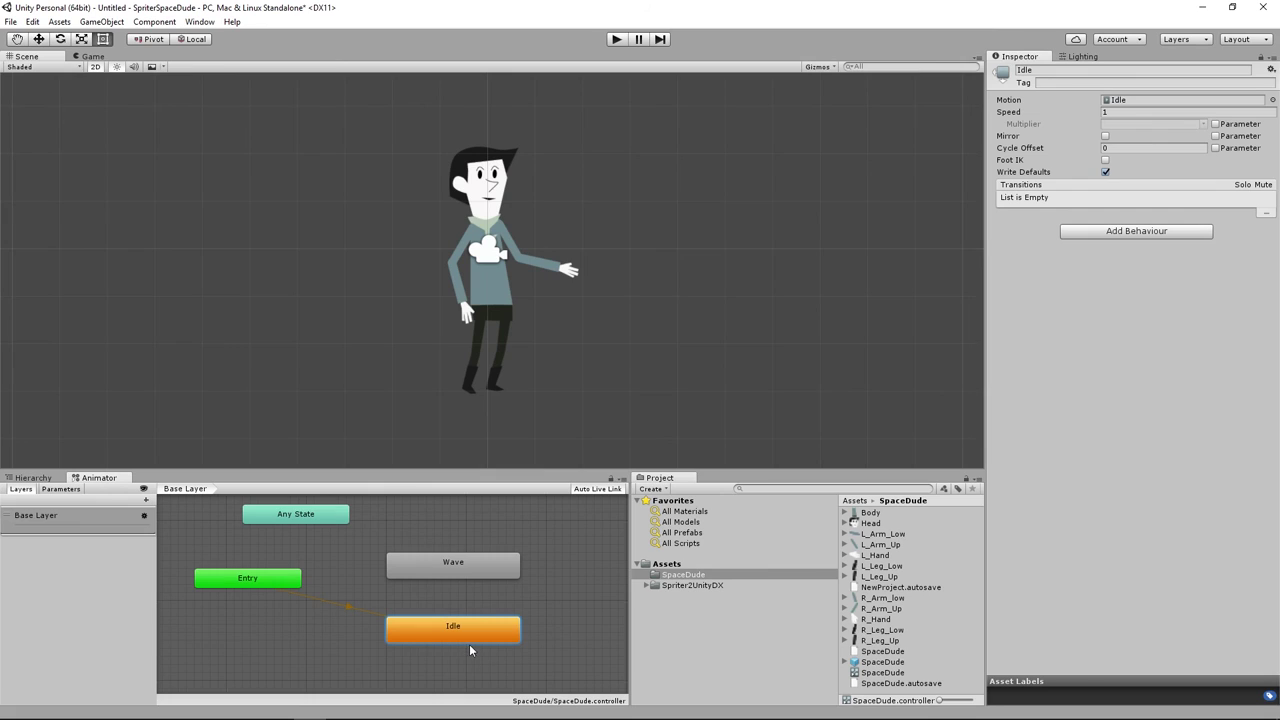
- Add a Trigger parameter named Wave
left_click(62, 490)
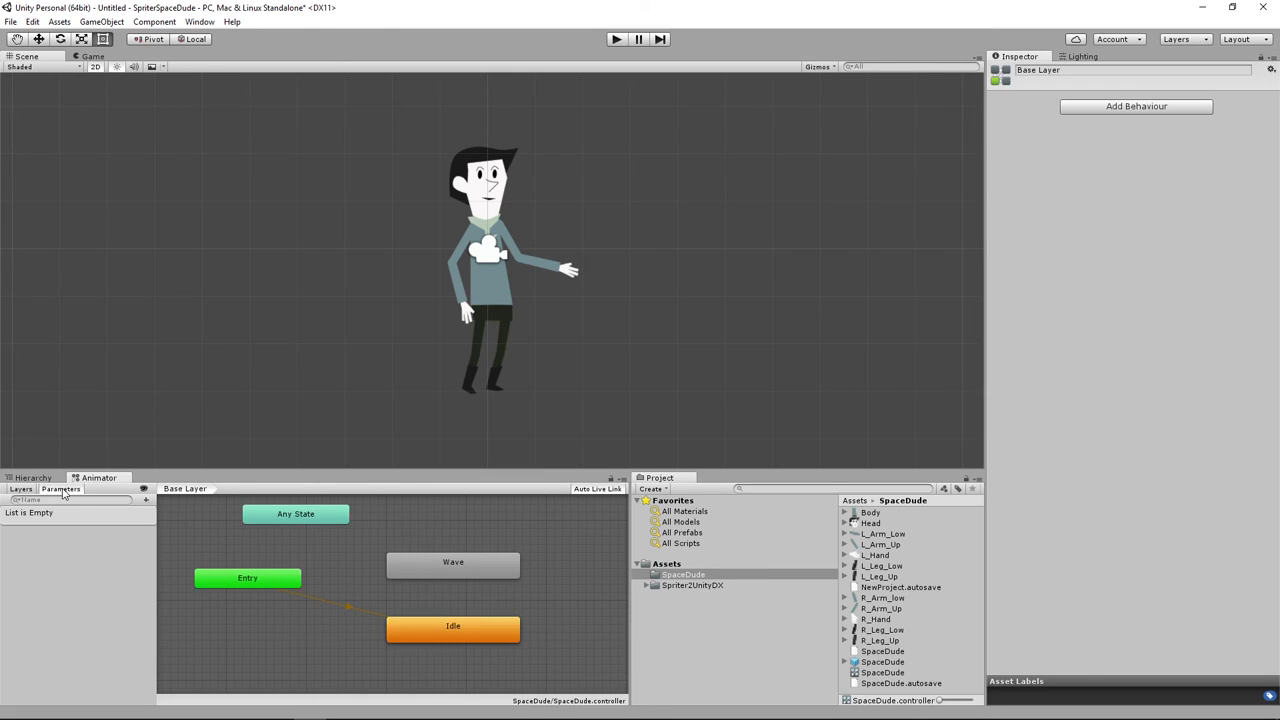
left_click(146, 501)
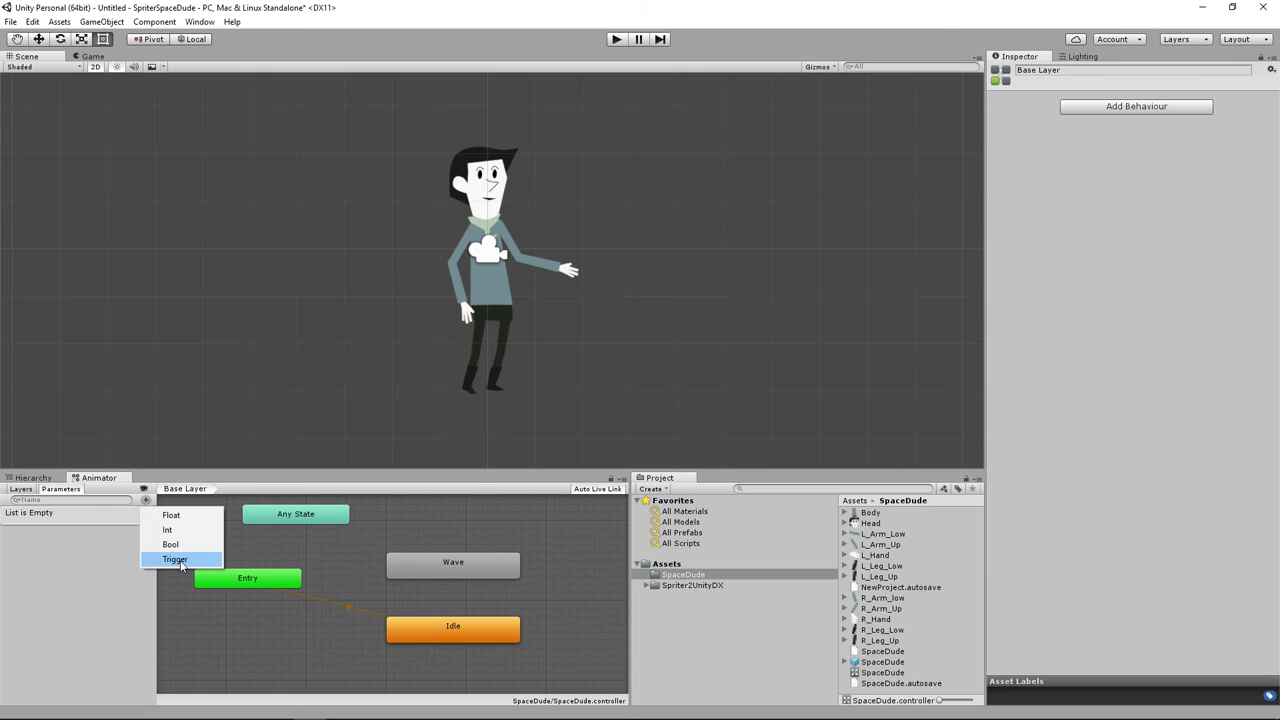
left_click(176, 559)
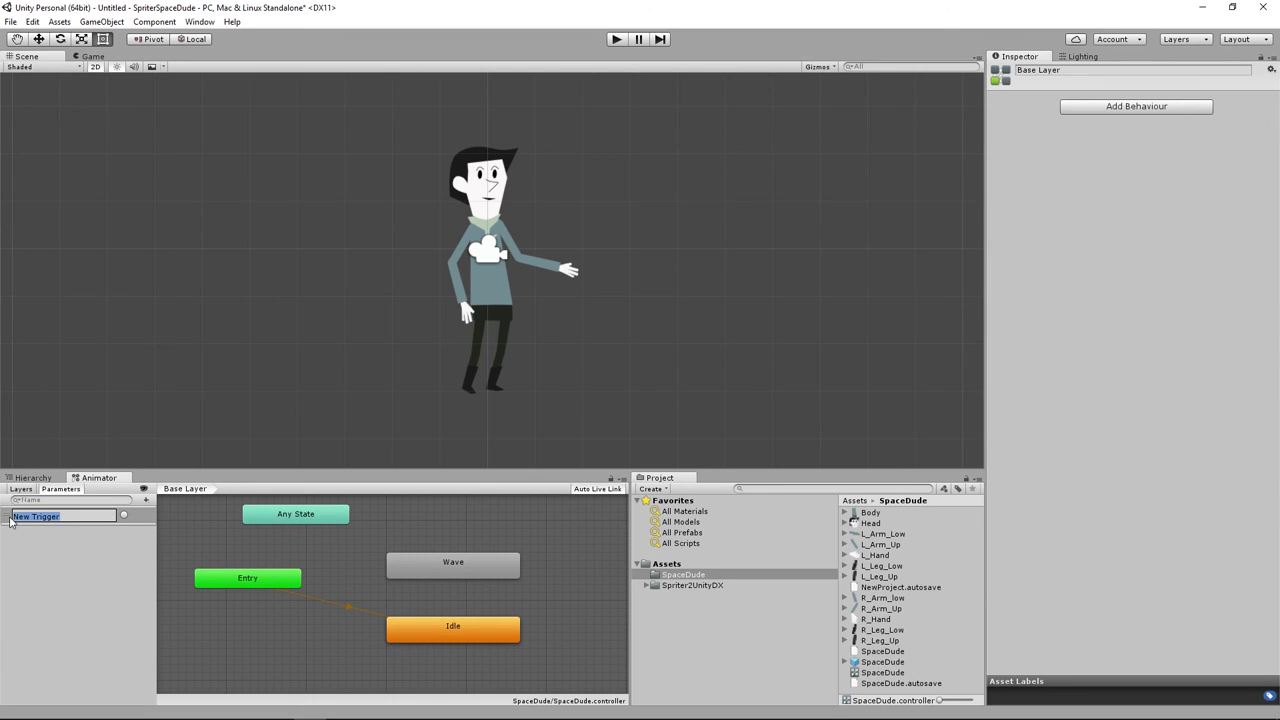
type("Wave")
key("Return")
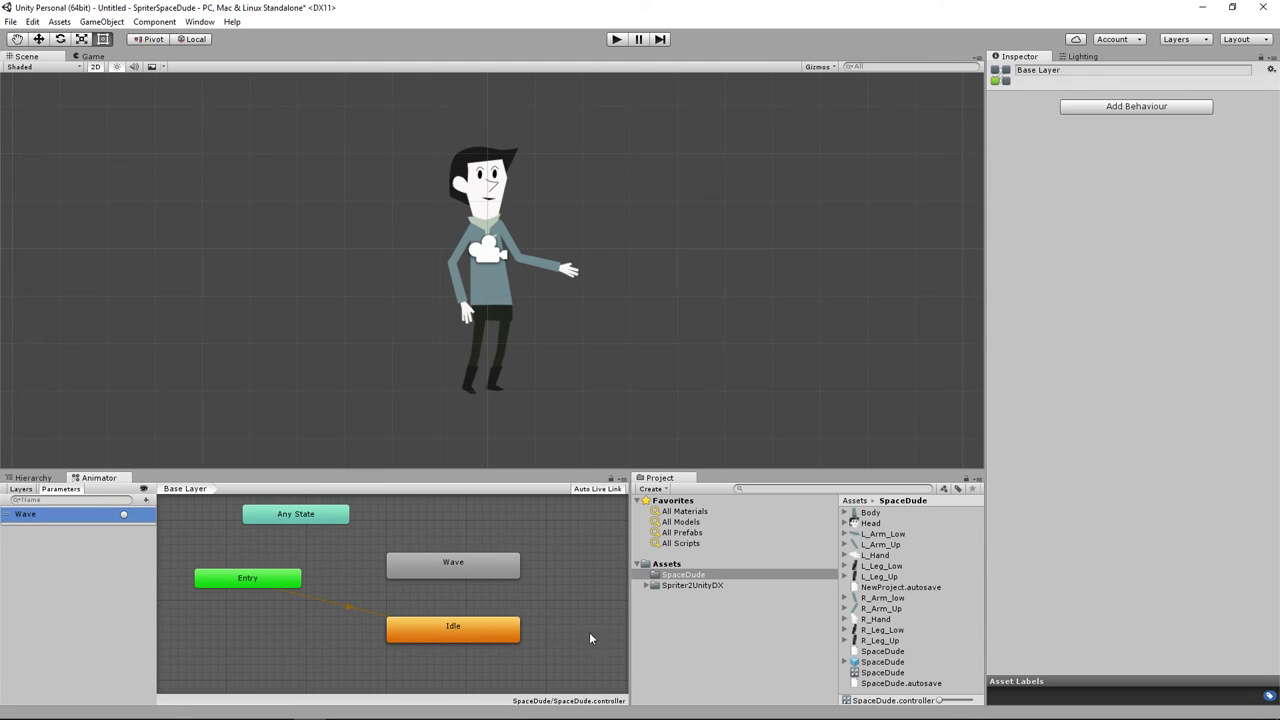
- Create a transition from Idle to Wave
left_click(472, 637)
right_click(486, 632)
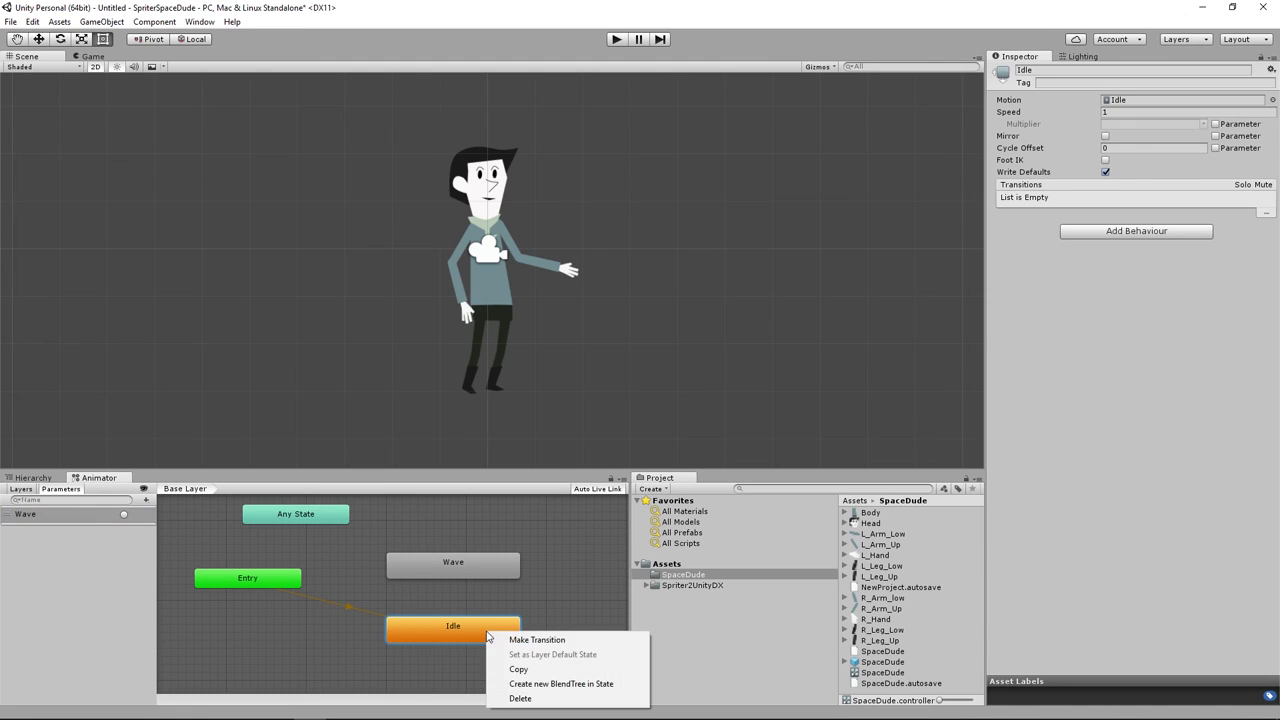
left_click(520, 641)
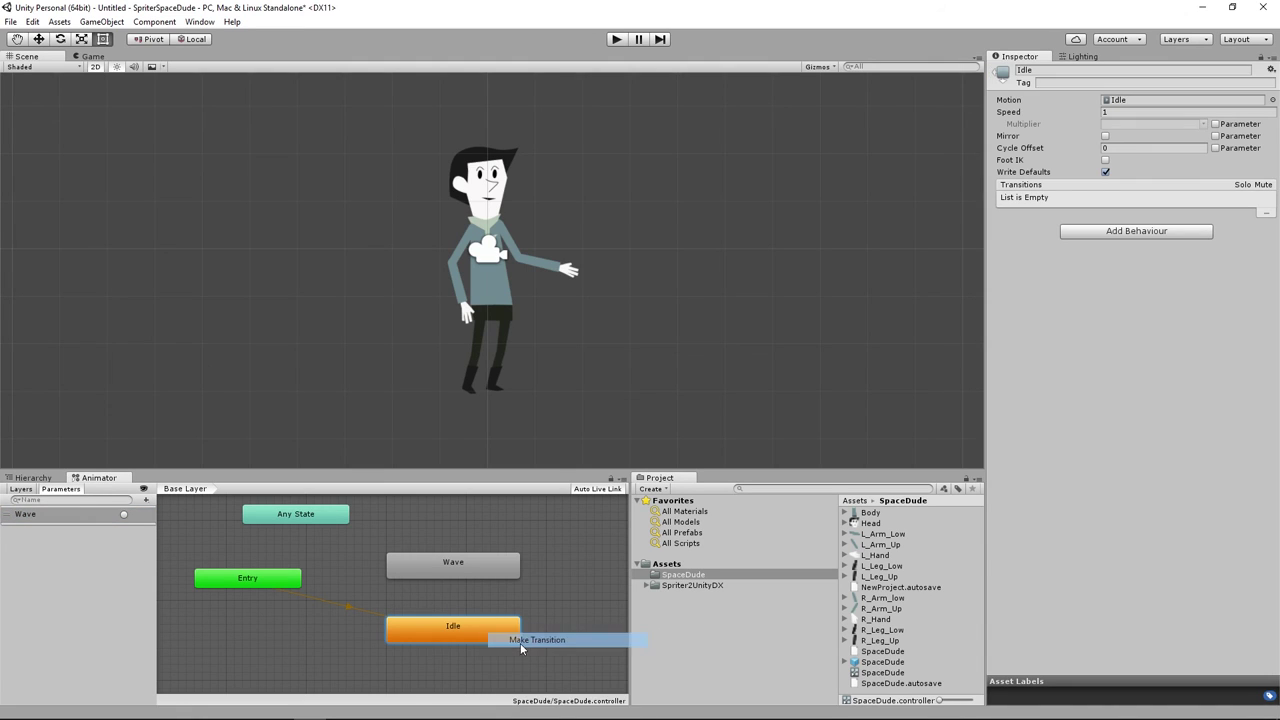
left_click(488, 572)
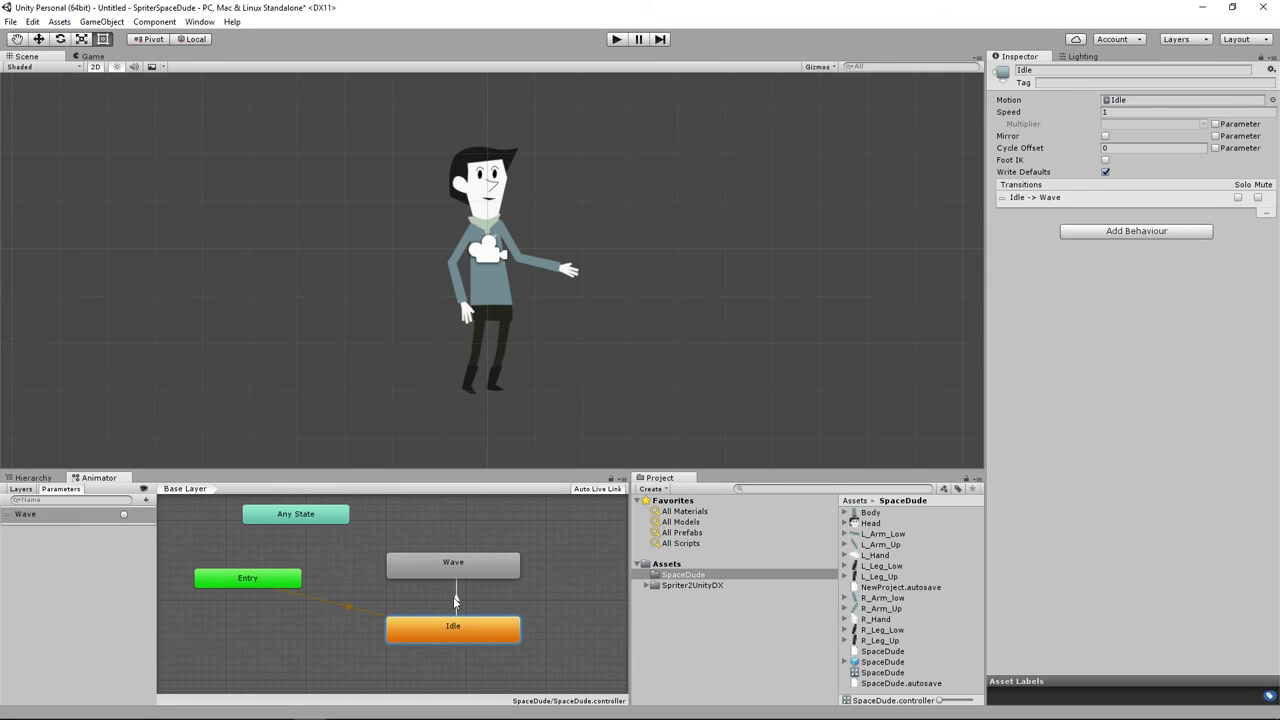
left_click(456, 600)
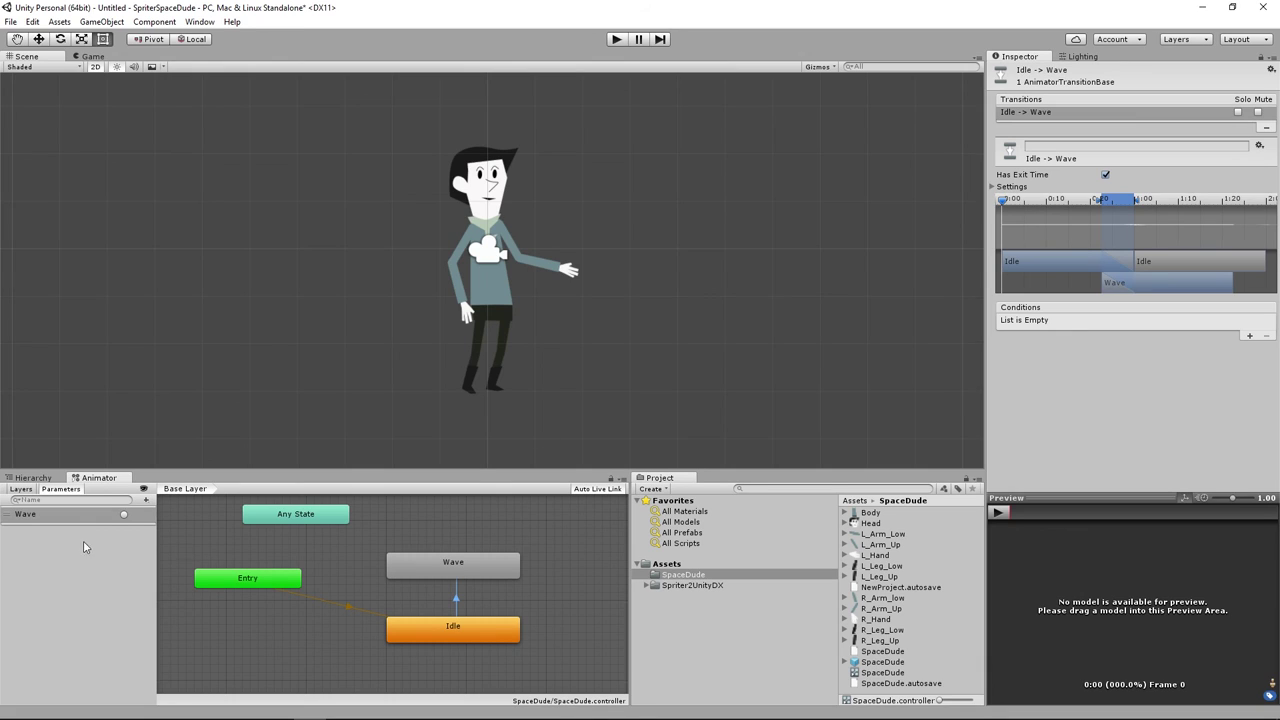
- Add the Wave trigger as the Idle-to-Wave transition's condition
left_click(19, 490)
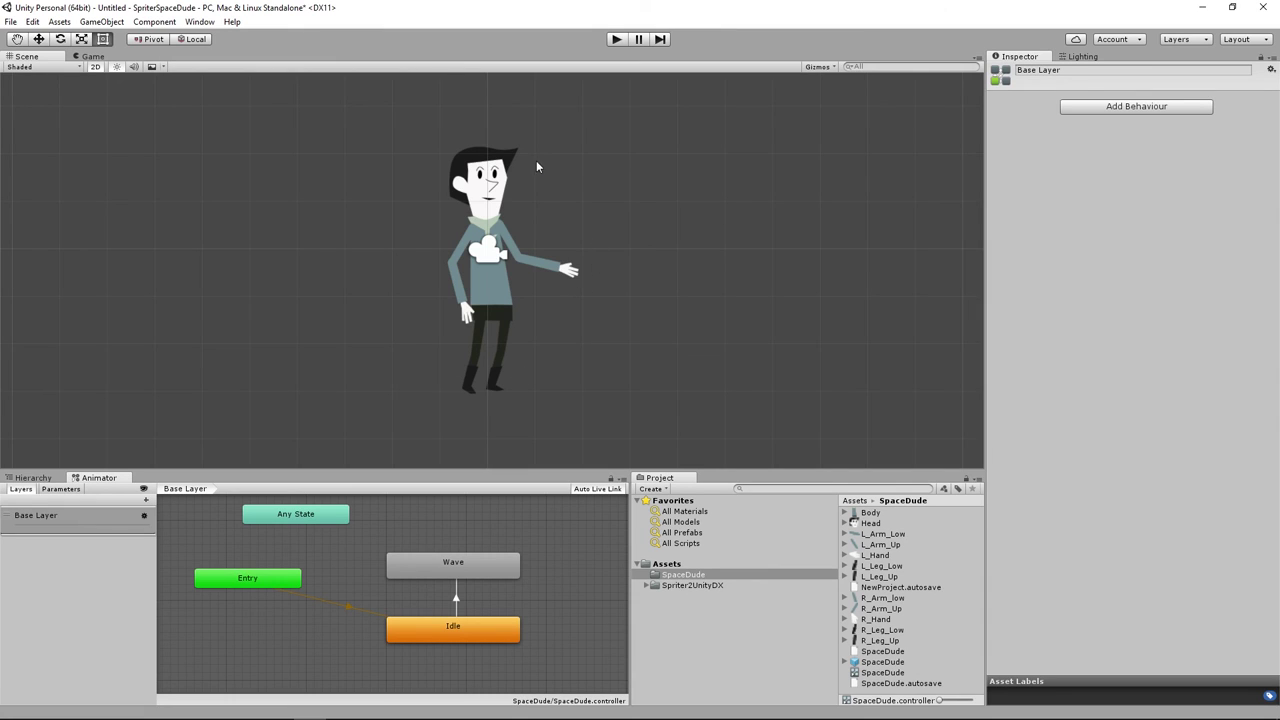
left_click(62, 489)
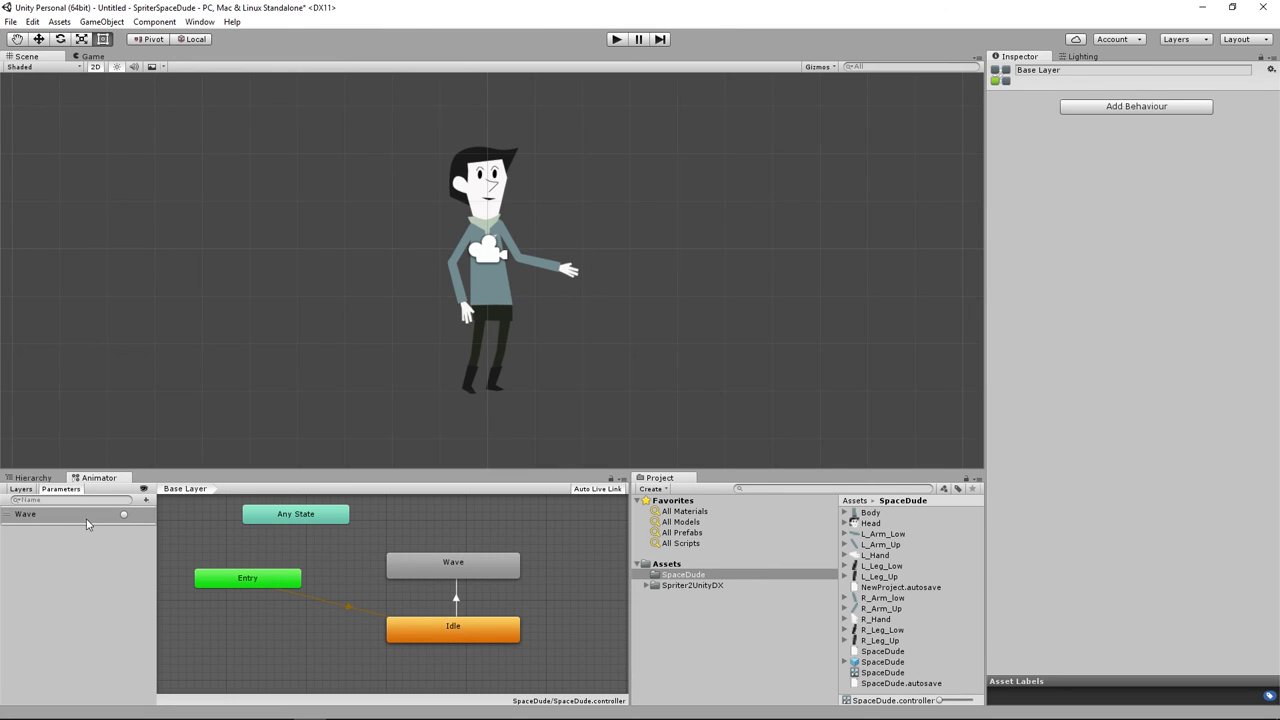
left_click(86, 518)
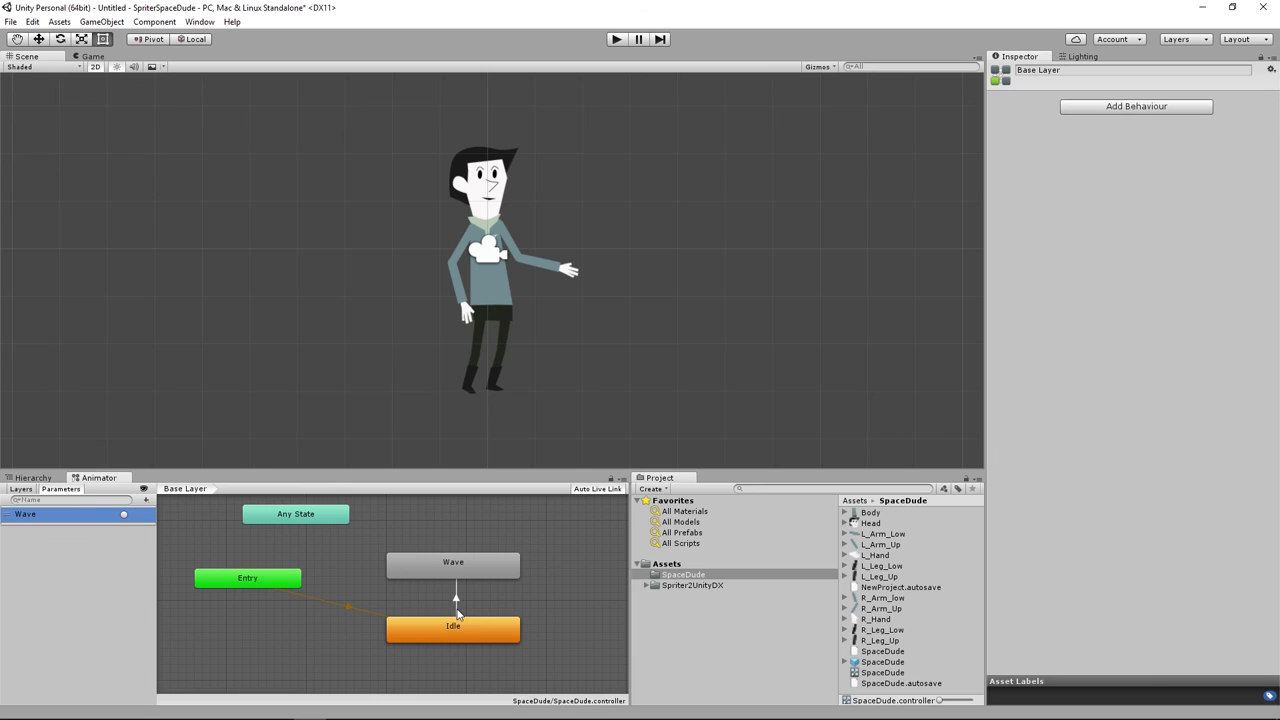
left_click(456, 605)
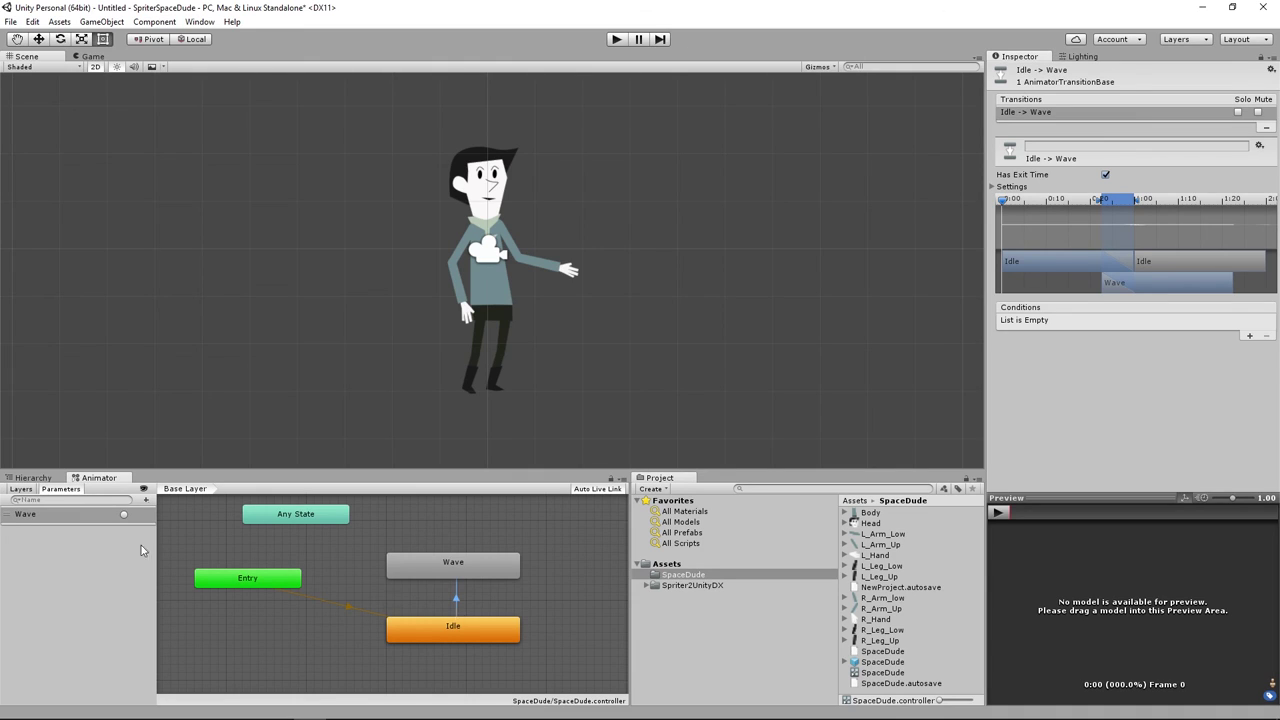
left_click(31, 517)
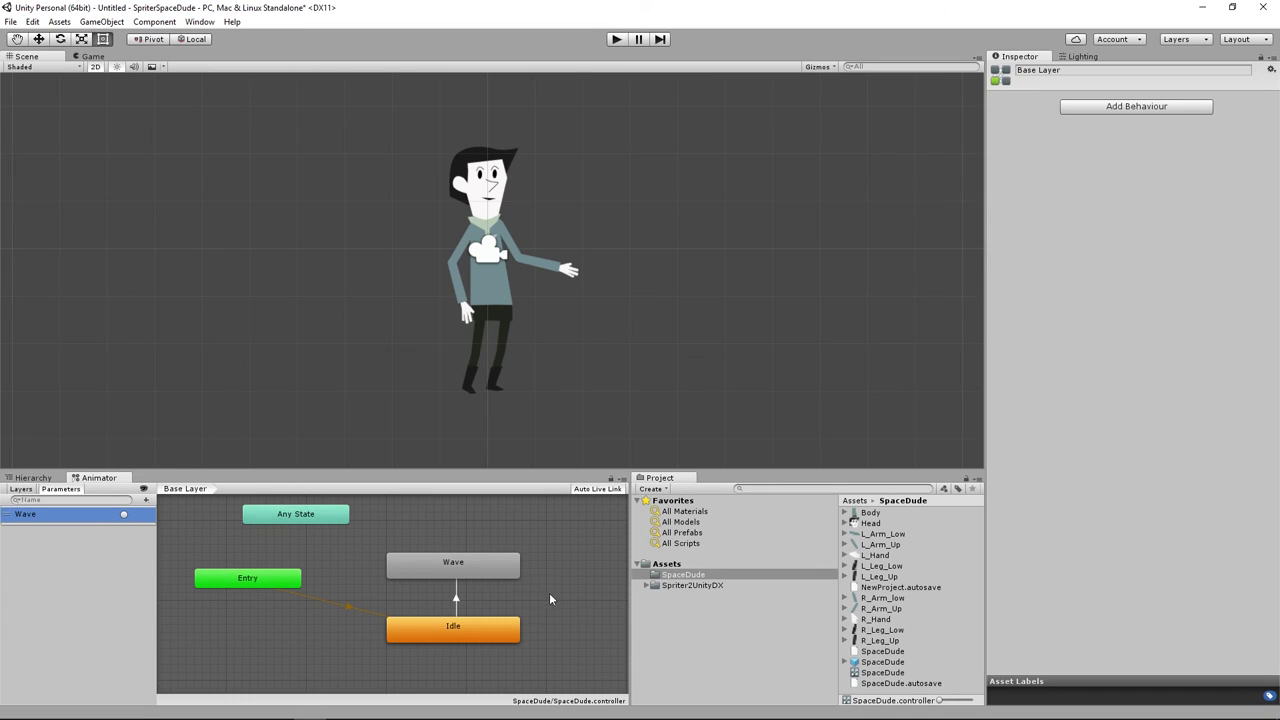
left_click(456, 597)
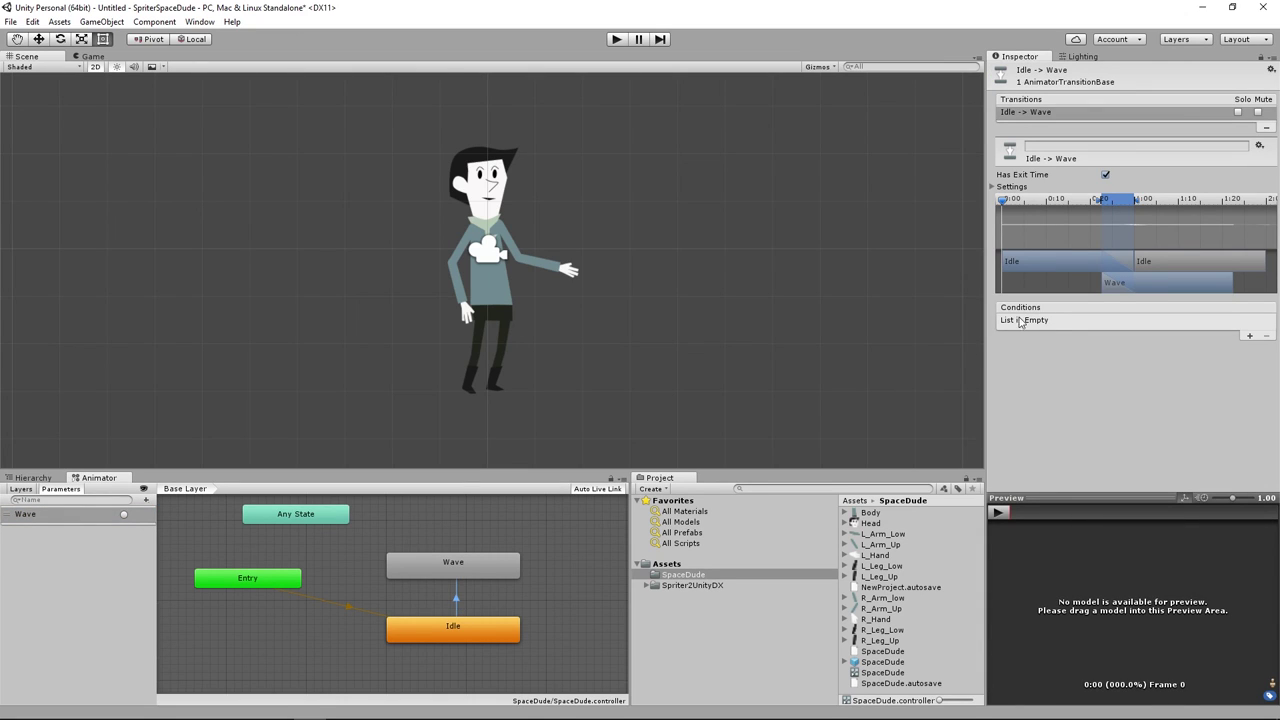
left_click(1250, 337)
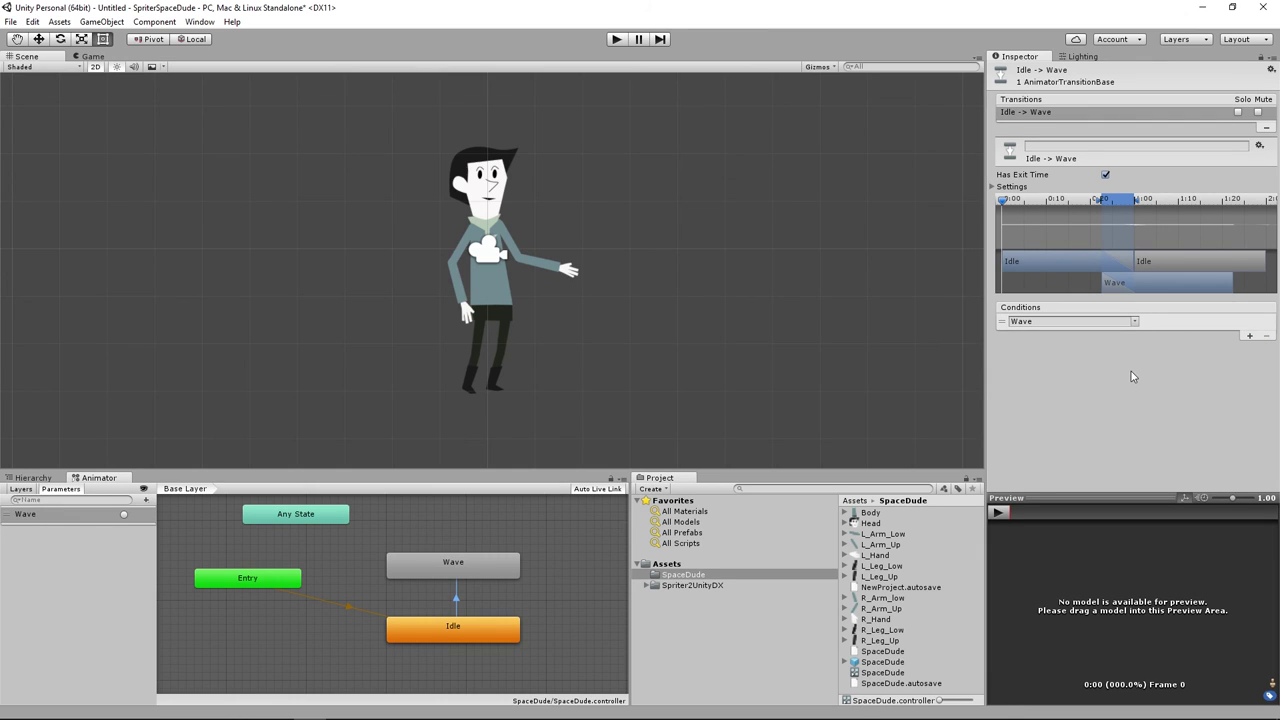
left_click(617, 40)
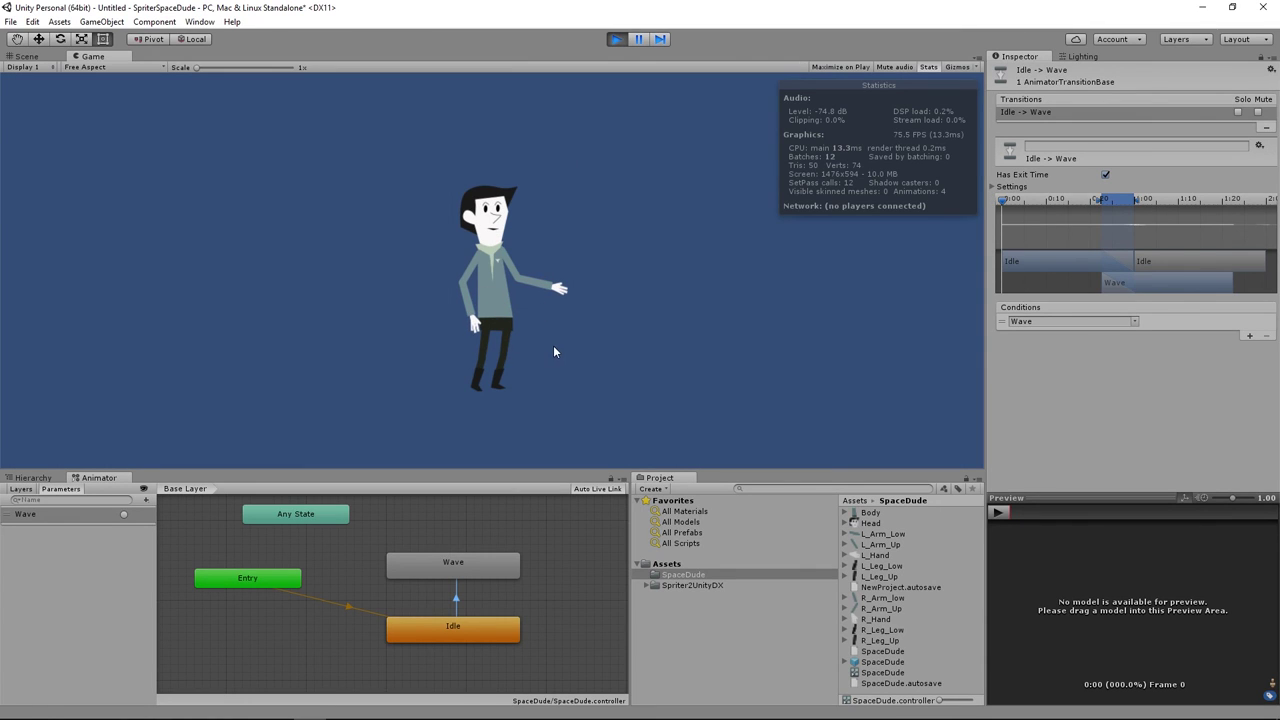
left_click_drag(196, 69, 228, 73)
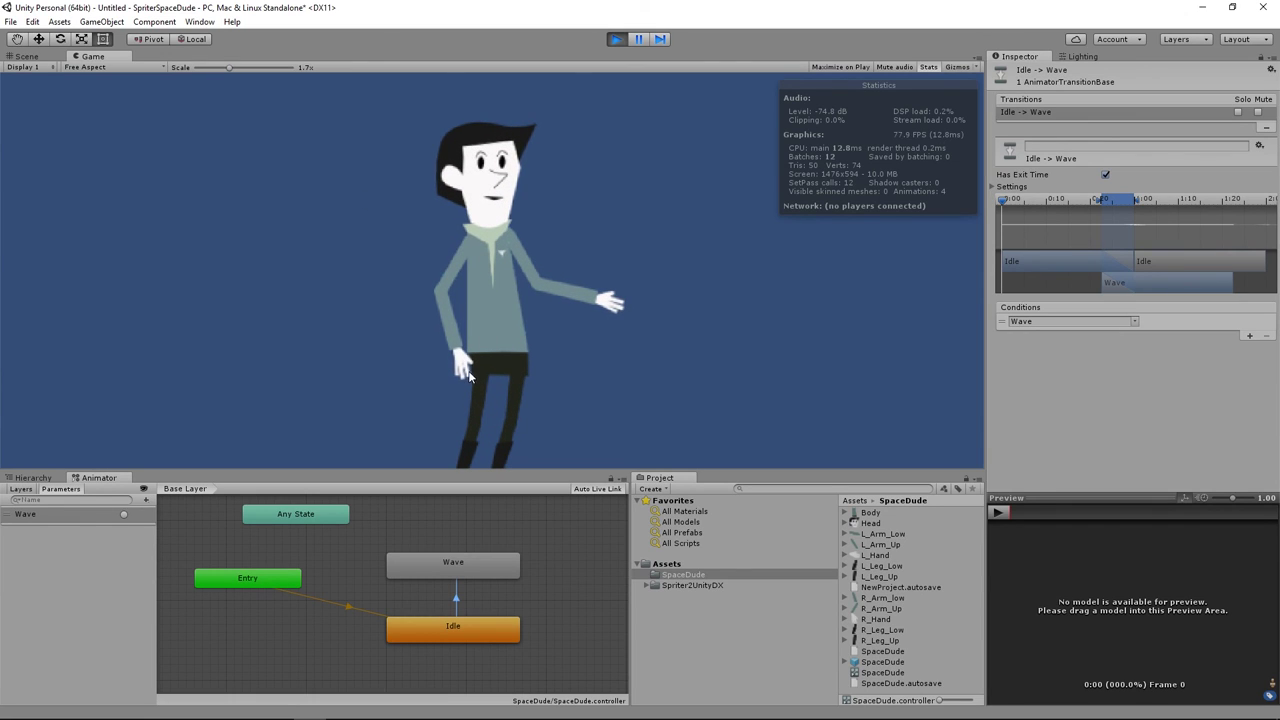
left_click(124, 514)
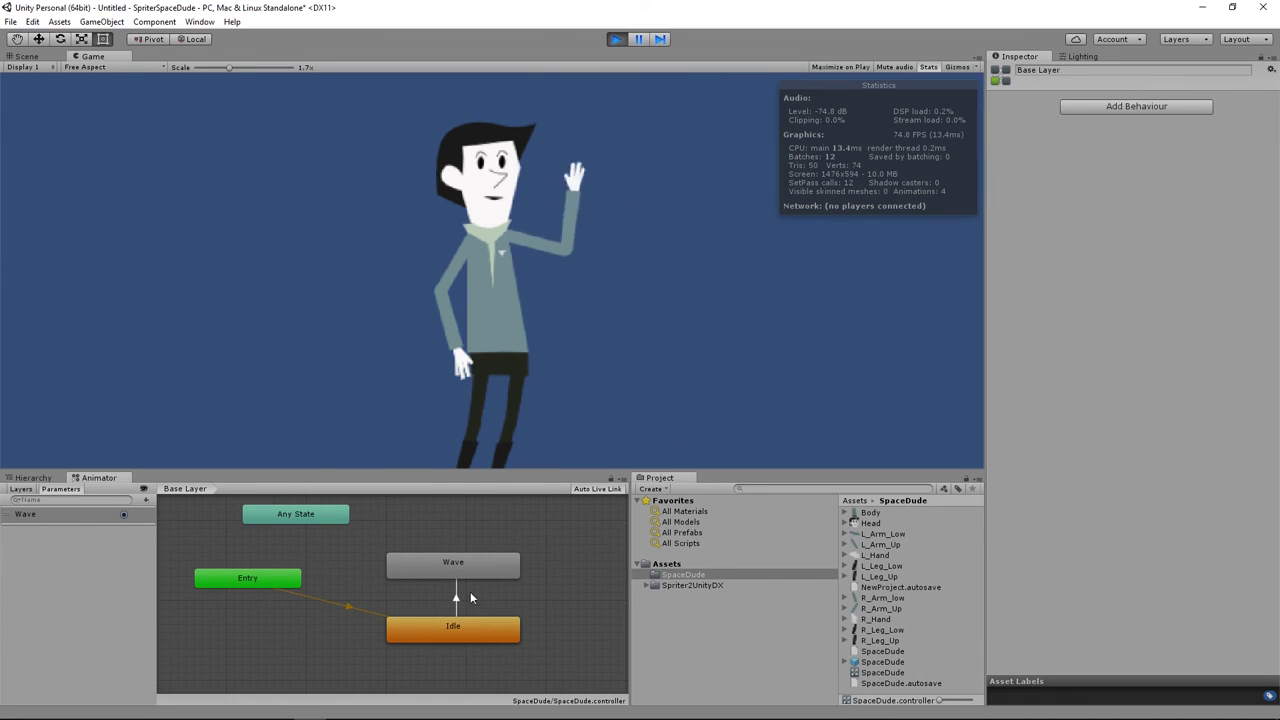
left_click(124, 514)
- Stop play mode and create a transition from Wave back to Idle
left_click(617, 39)
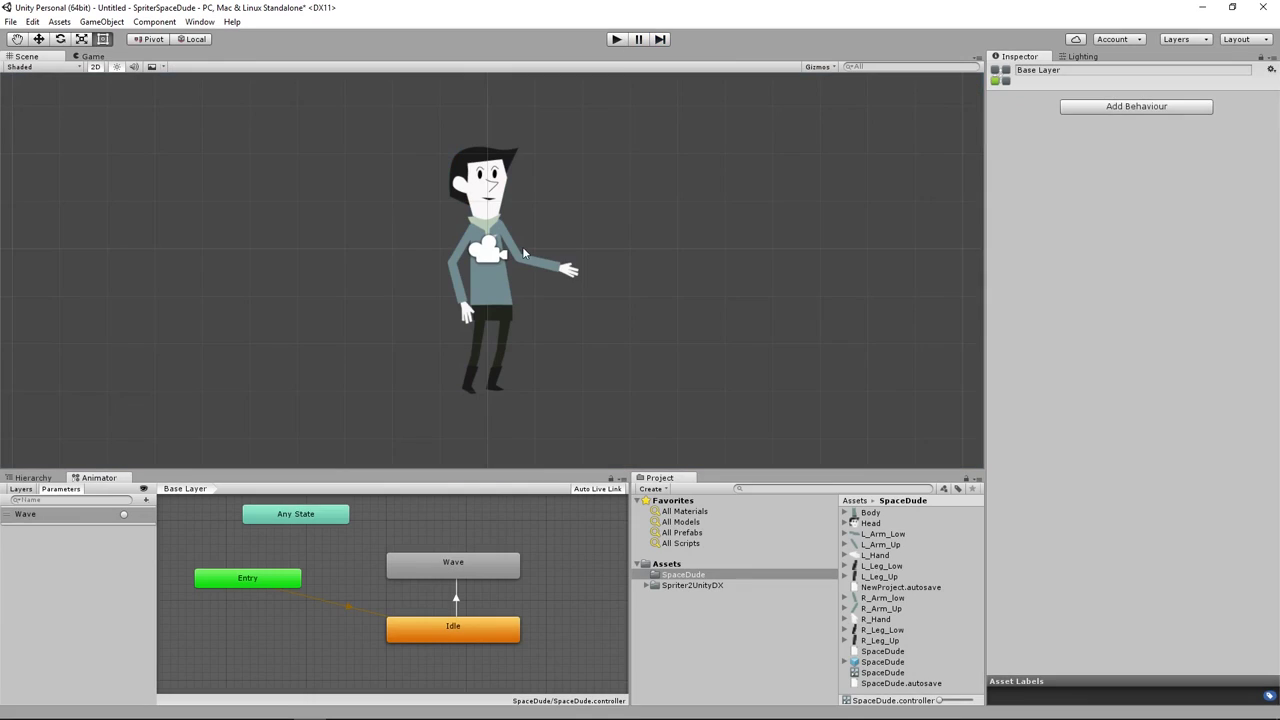
left_click(470, 575)
right_click(481, 572)
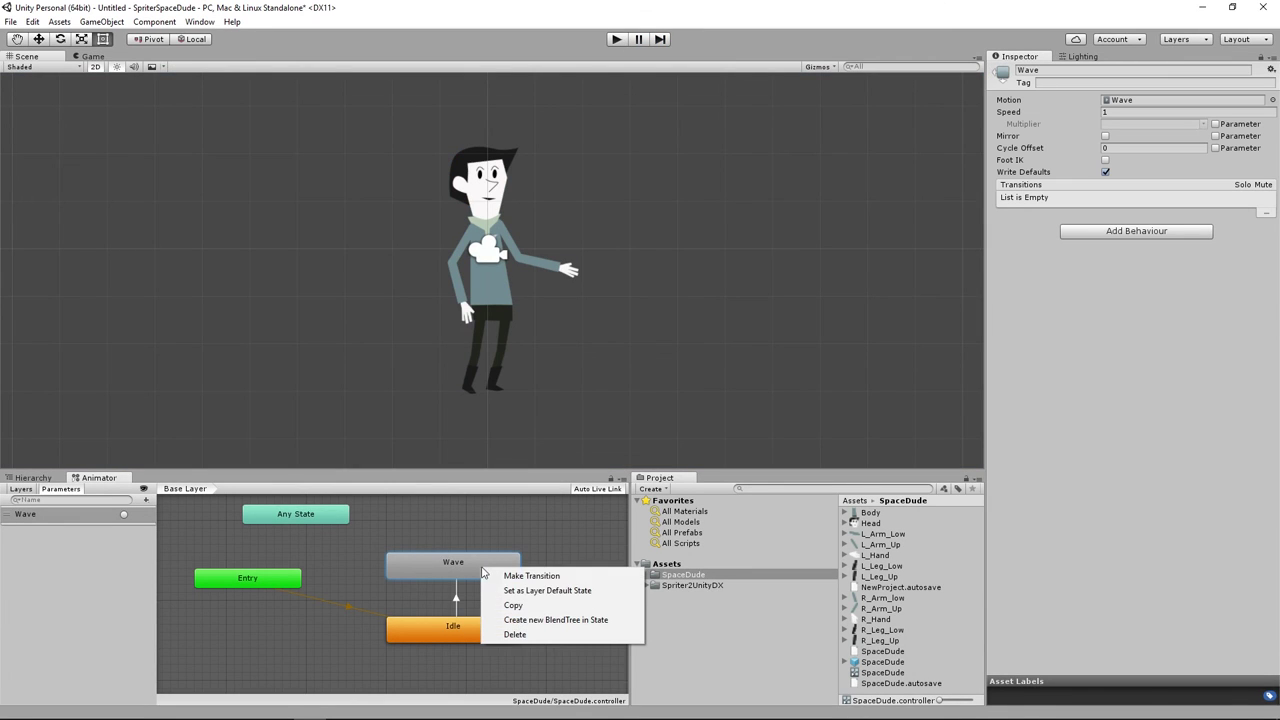
left_click(540, 574)
left_click(492, 629)
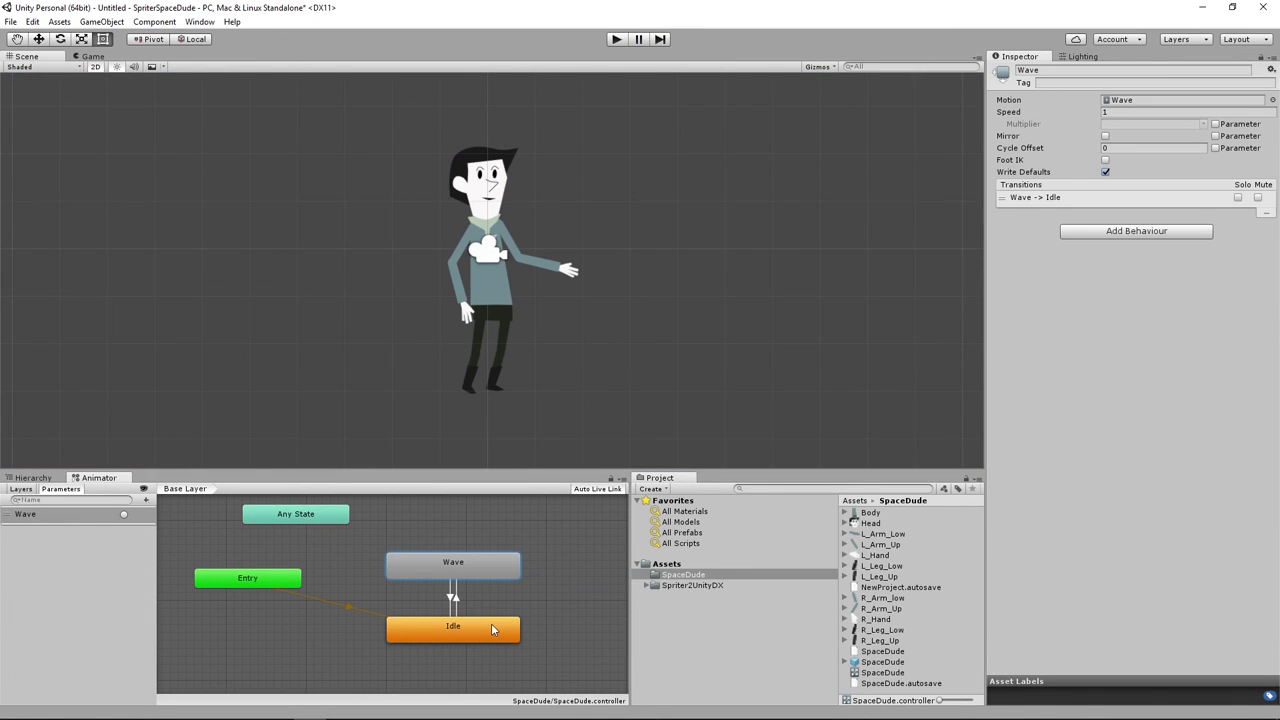
- Play the scene and fire the Wave trigger three times to test the wave
left_click(616, 39)
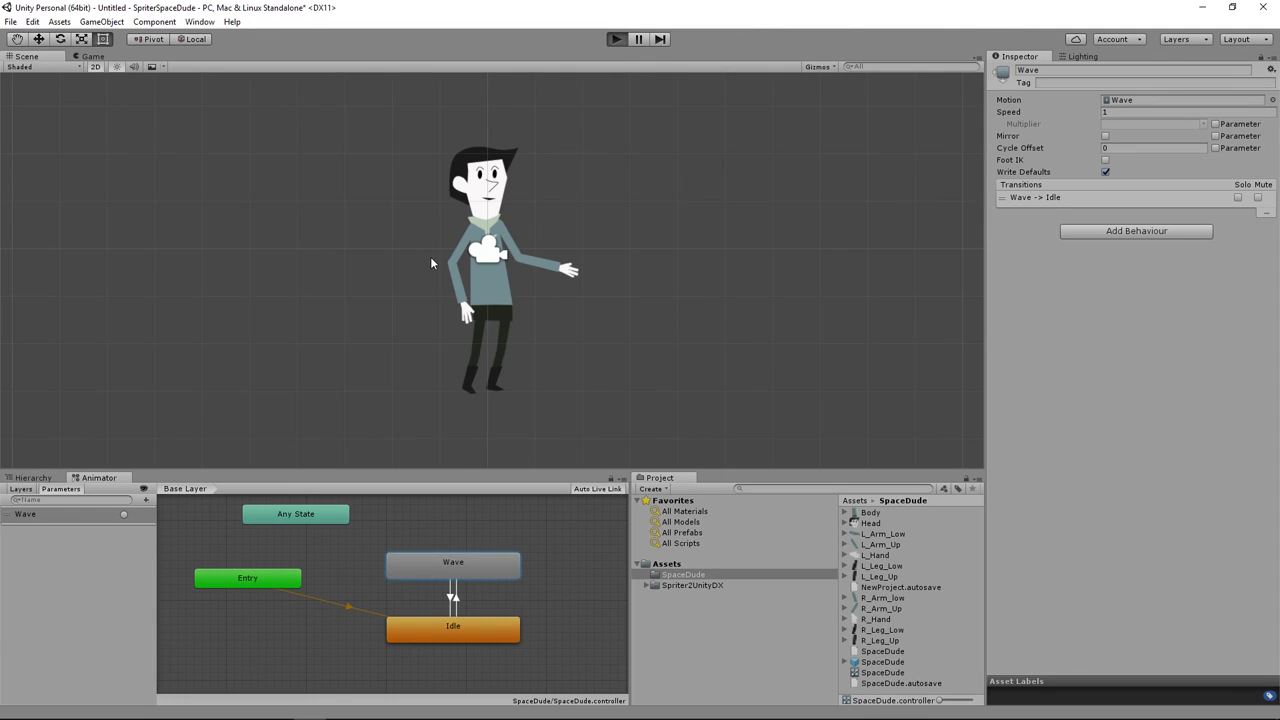
left_click(124, 515)
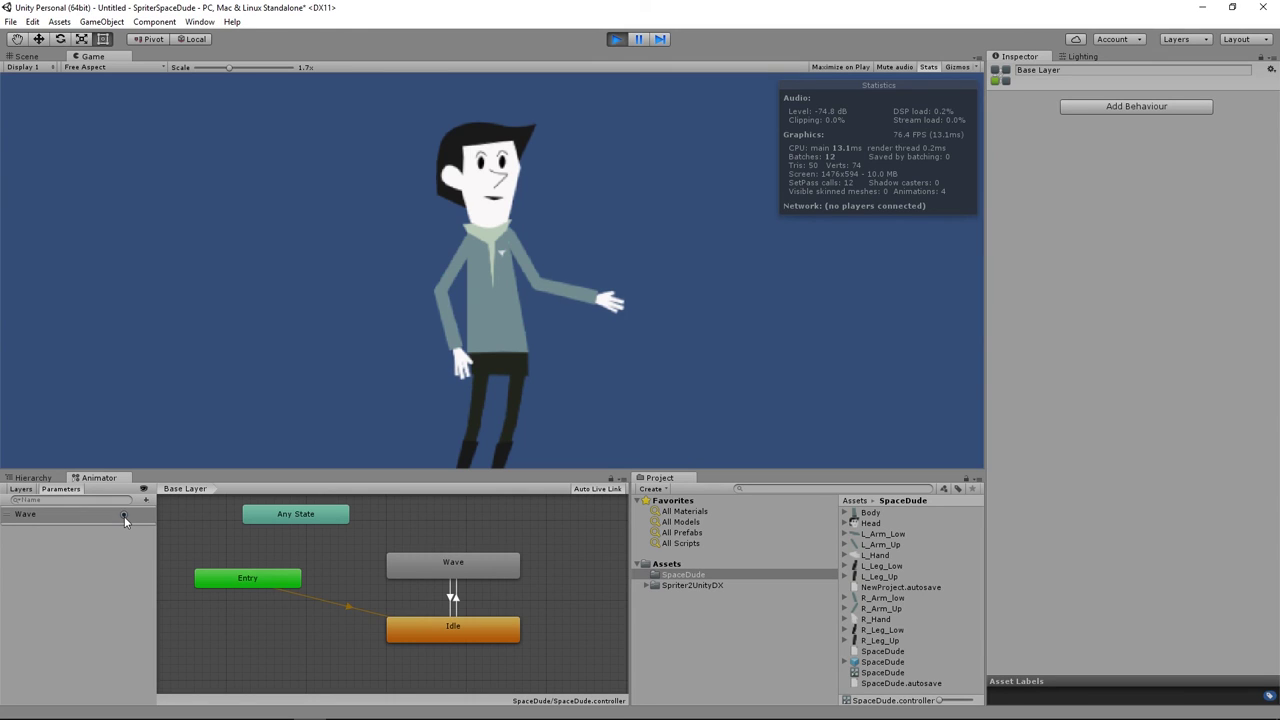
left_click(124, 515)
left_click(125, 515)
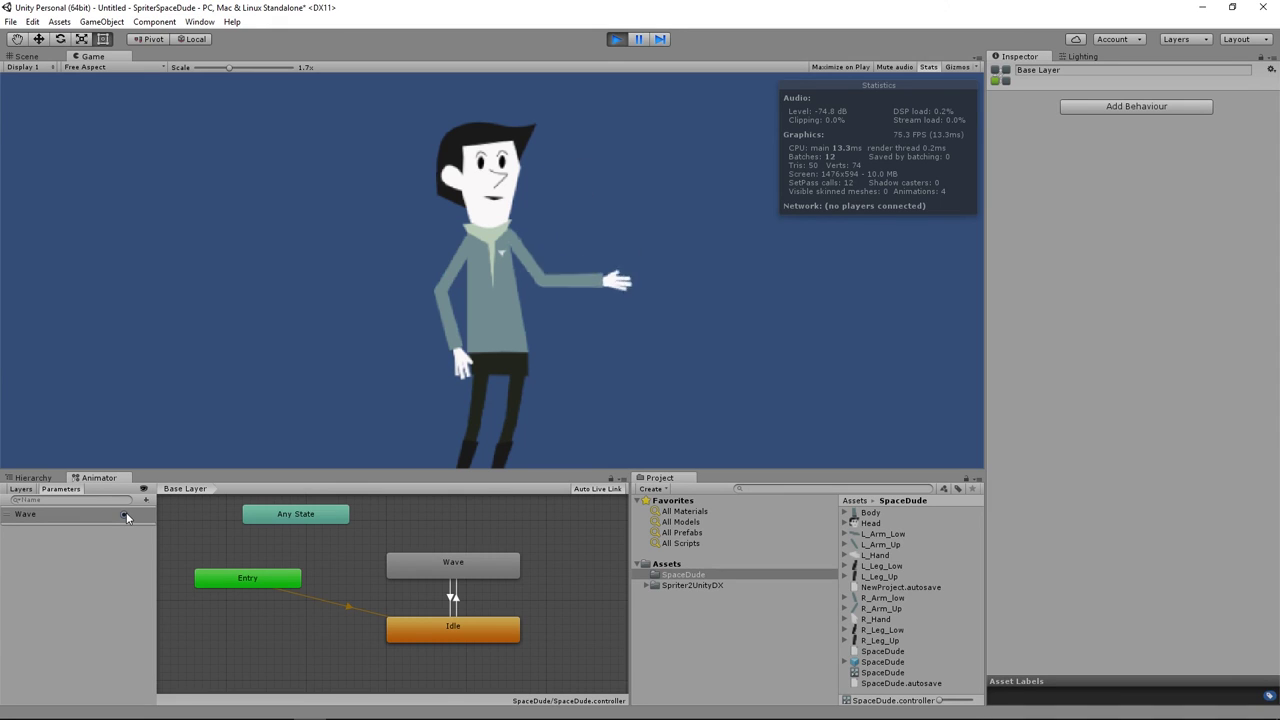
left_click(73, 517)
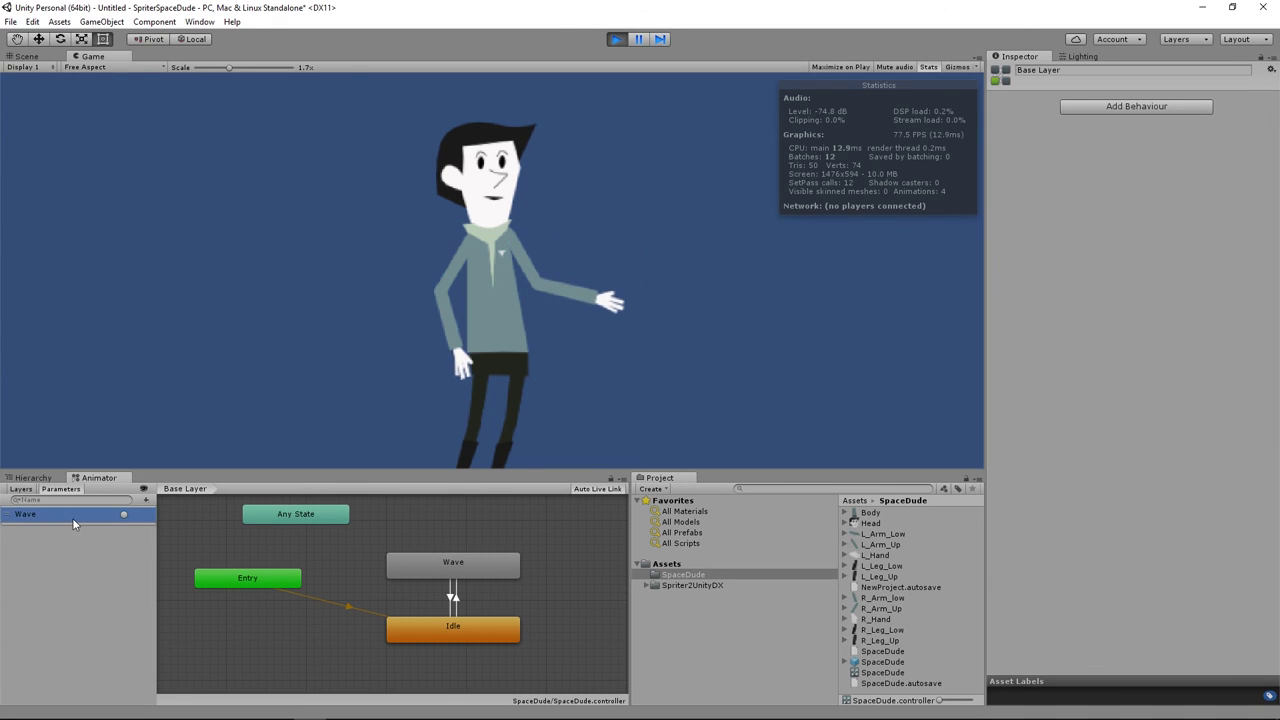
- Add a Bool parameter named Waving
left_click(147, 501)
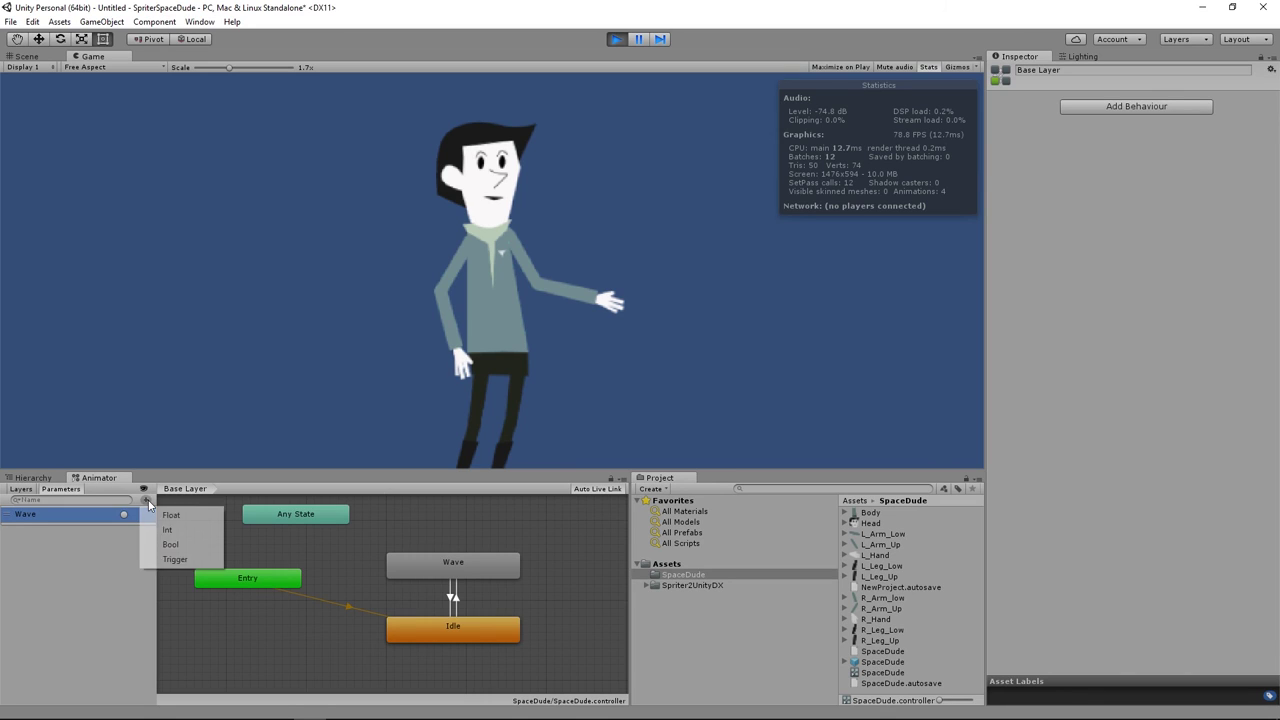
left_click(193, 555)
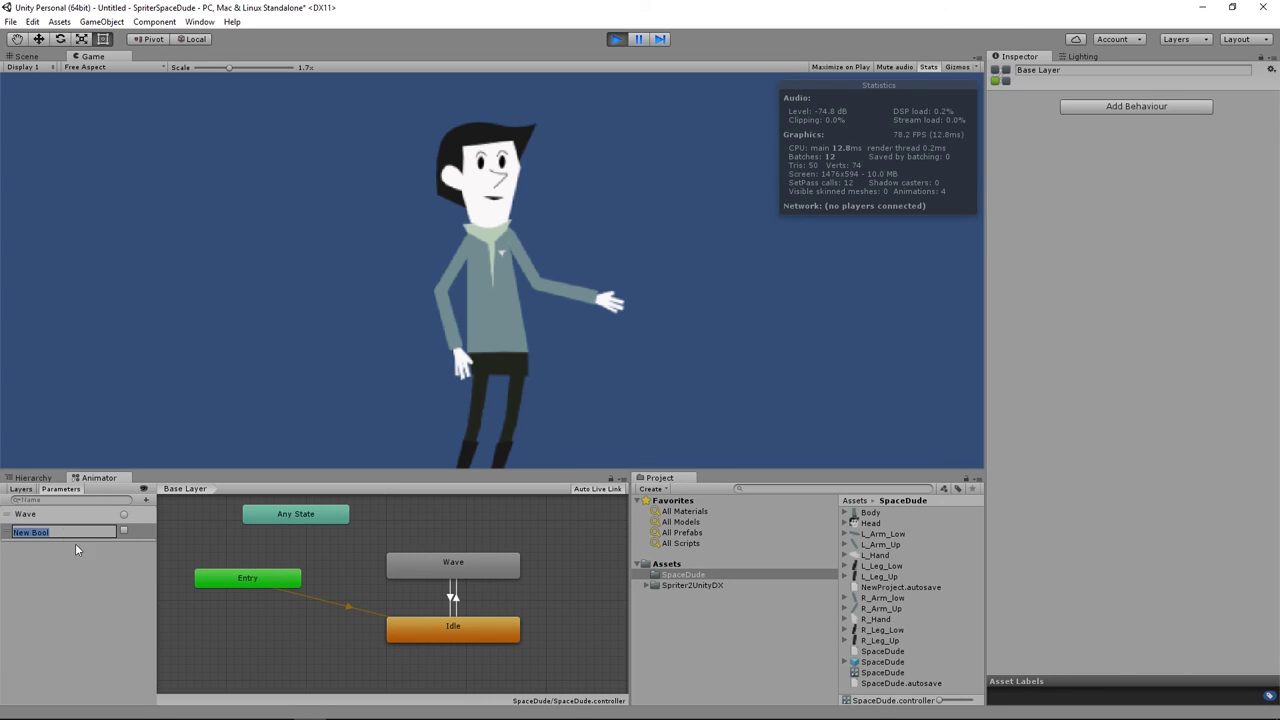
double_click(80, 532)
type("Waving")
key("Return")
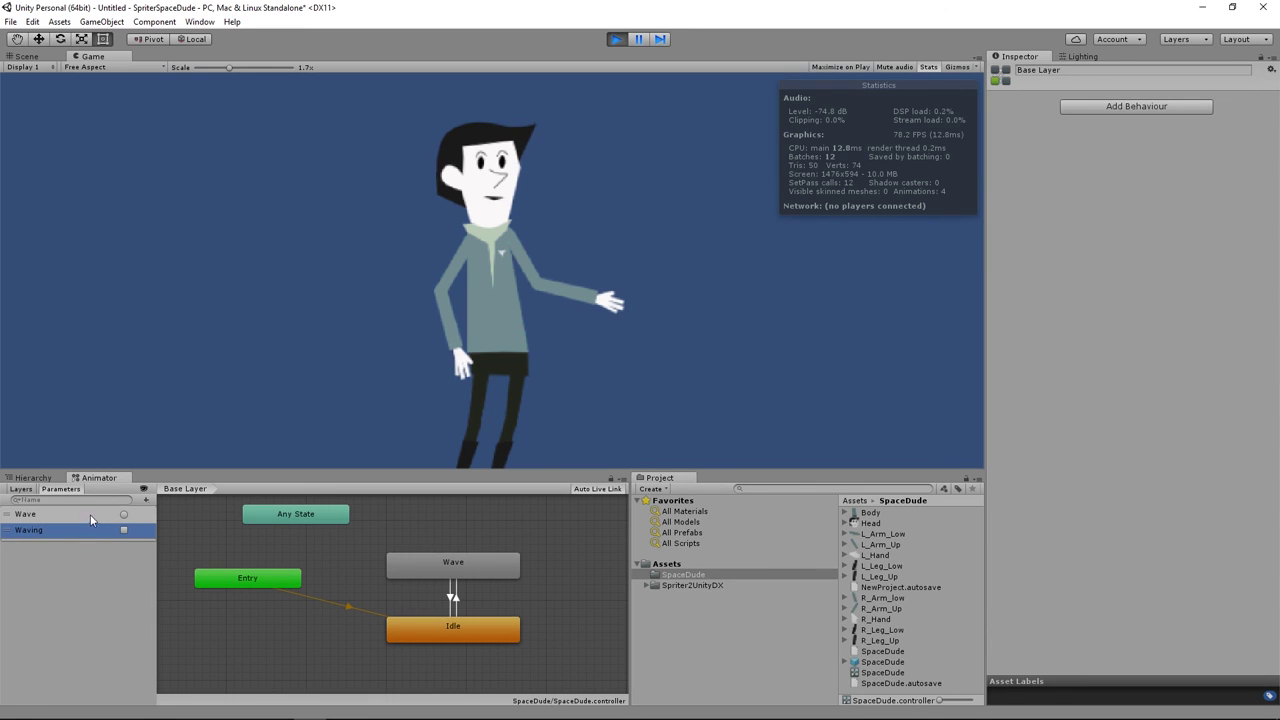
left_click(90, 519)
right_click(90, 519)
left_click(420, 647)
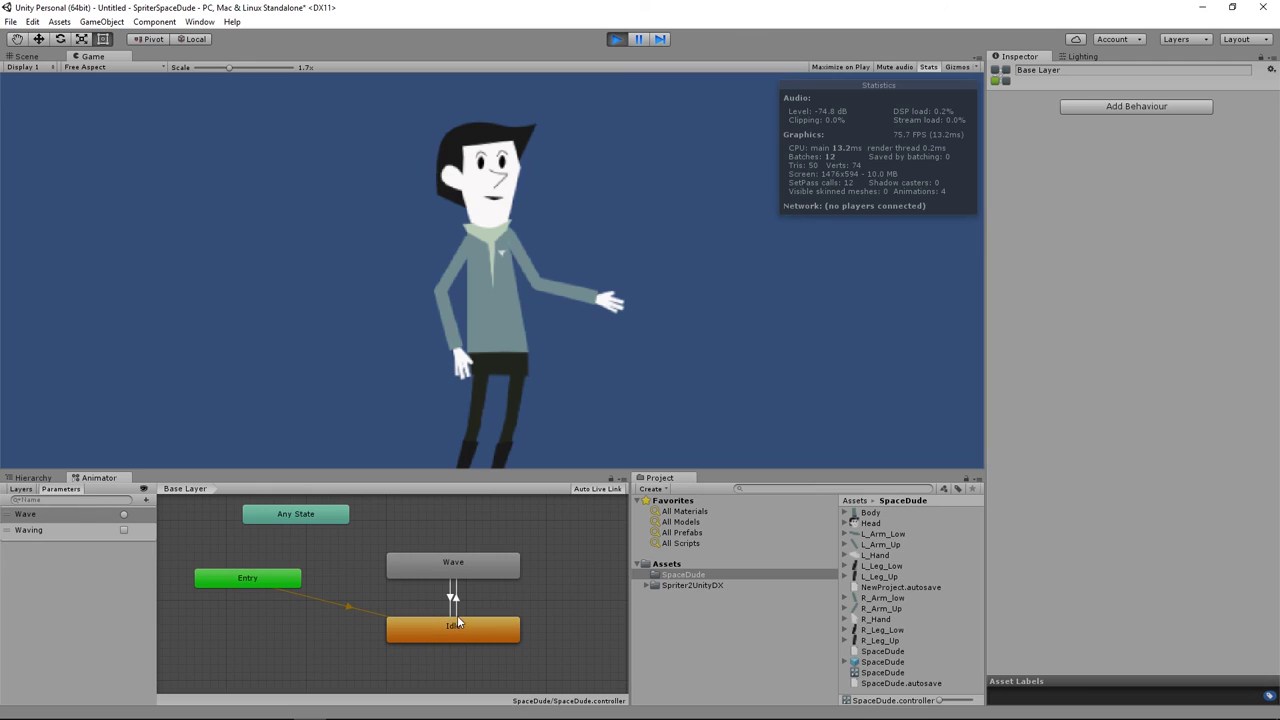
- Condition Idle-to-Wave on Waving true and Wave-to-Idle on Waving false
left_click(459, 614)
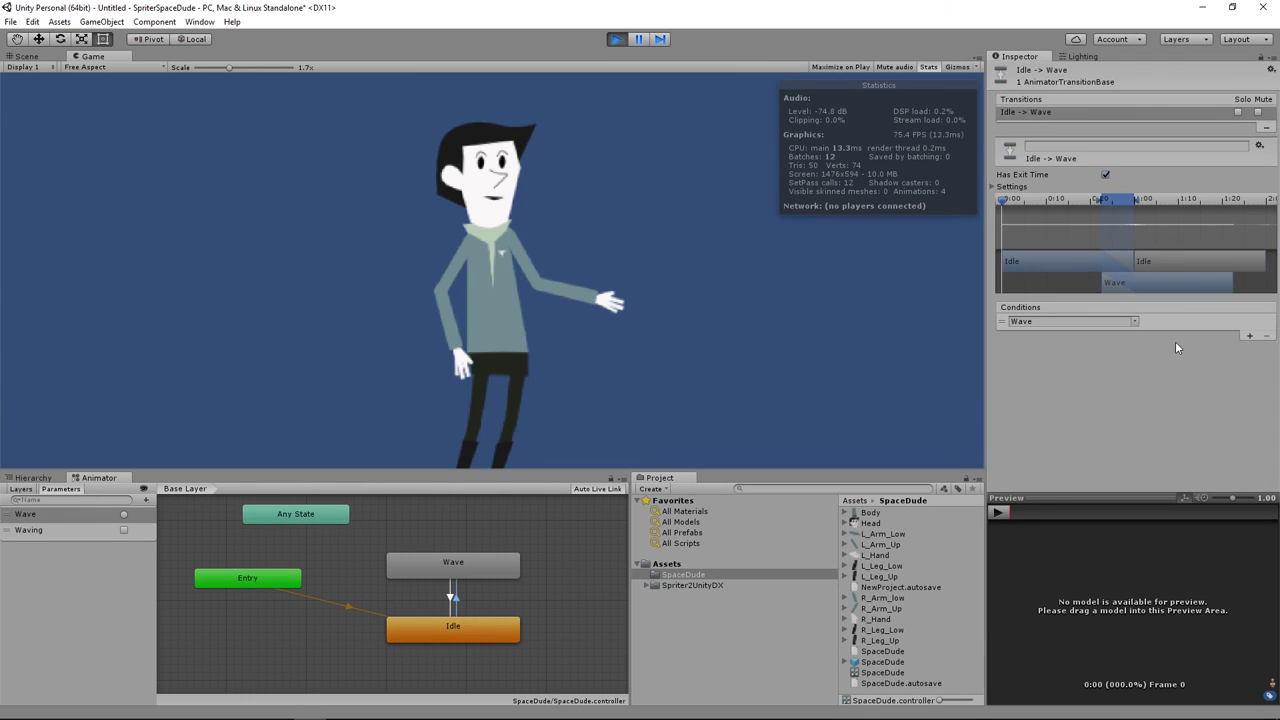
left_click(1136, 322)
left_click(1160, 351)
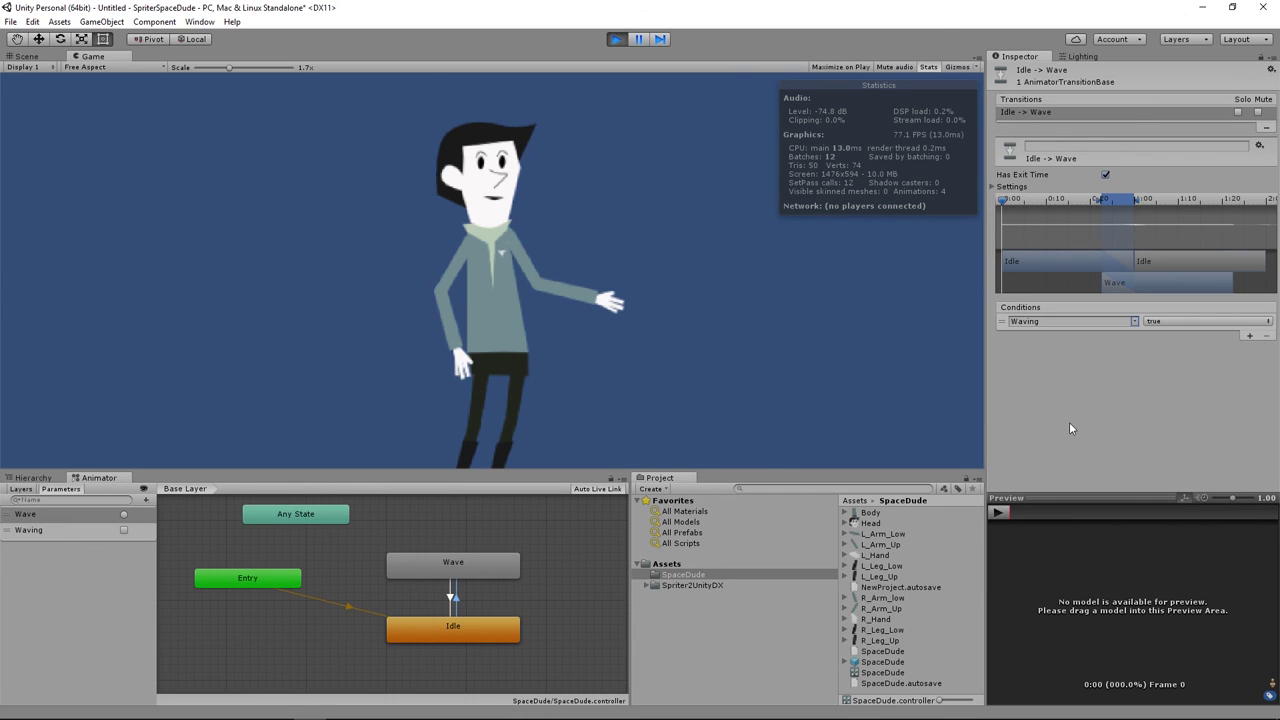
left_click(452, 596)
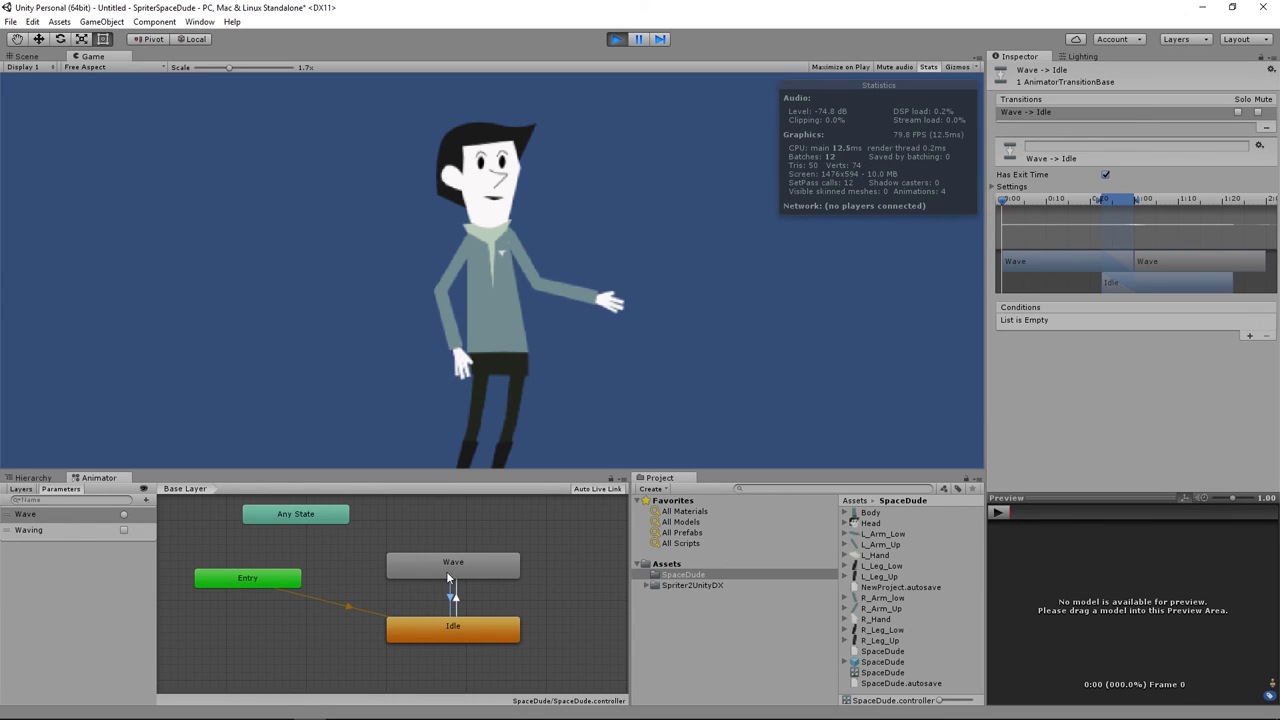
left_click(1249, 336)
left_click(1136, 321)
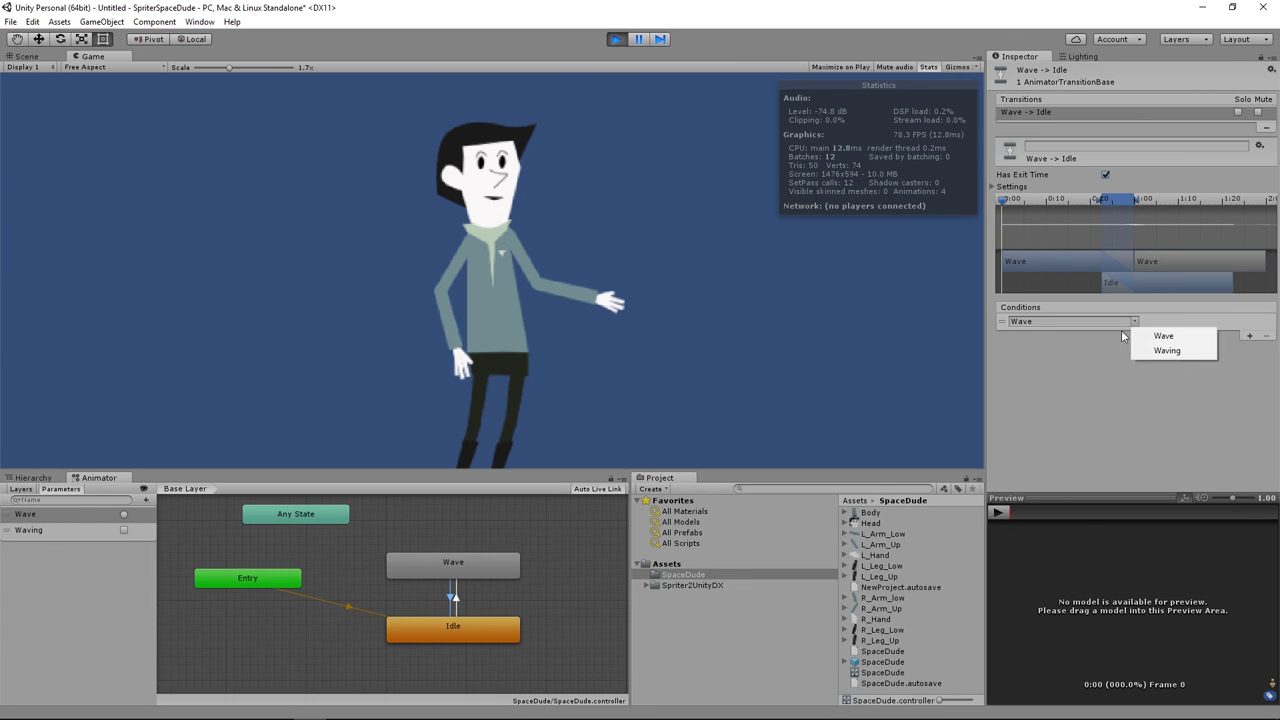
left_click(1156, 348)
left_click(1170, 322)
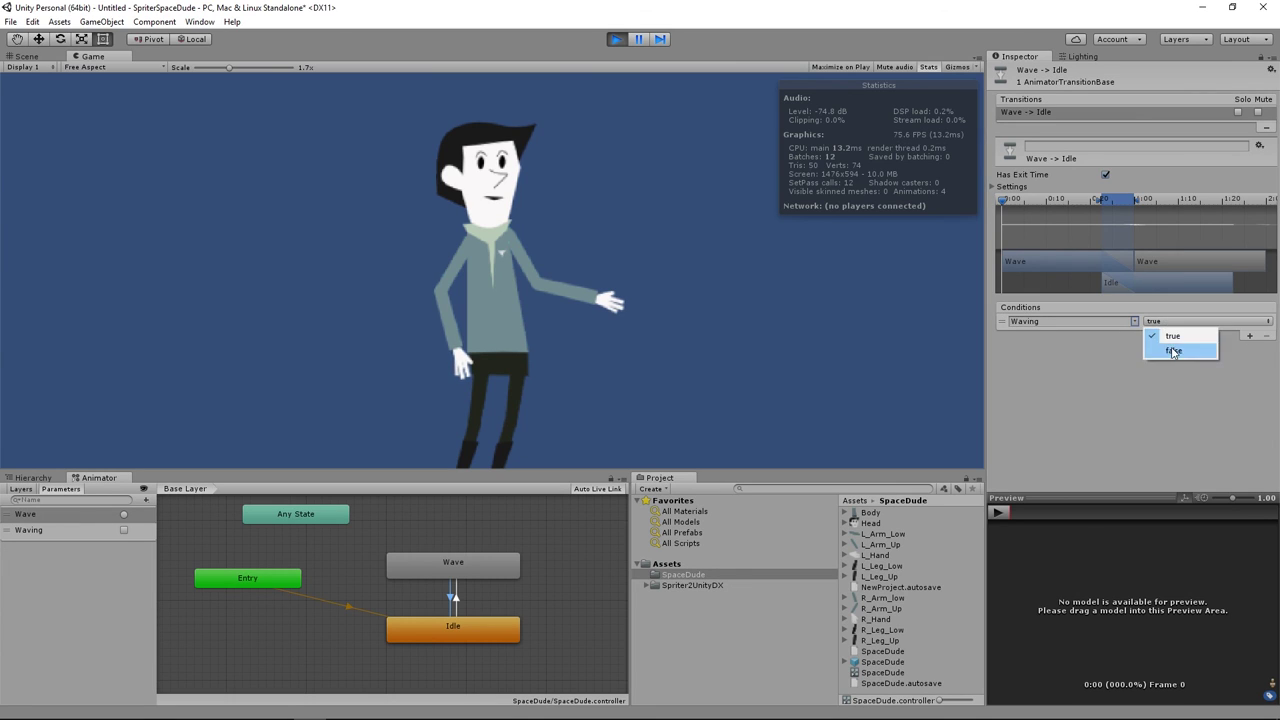
left_click(1172, 350)
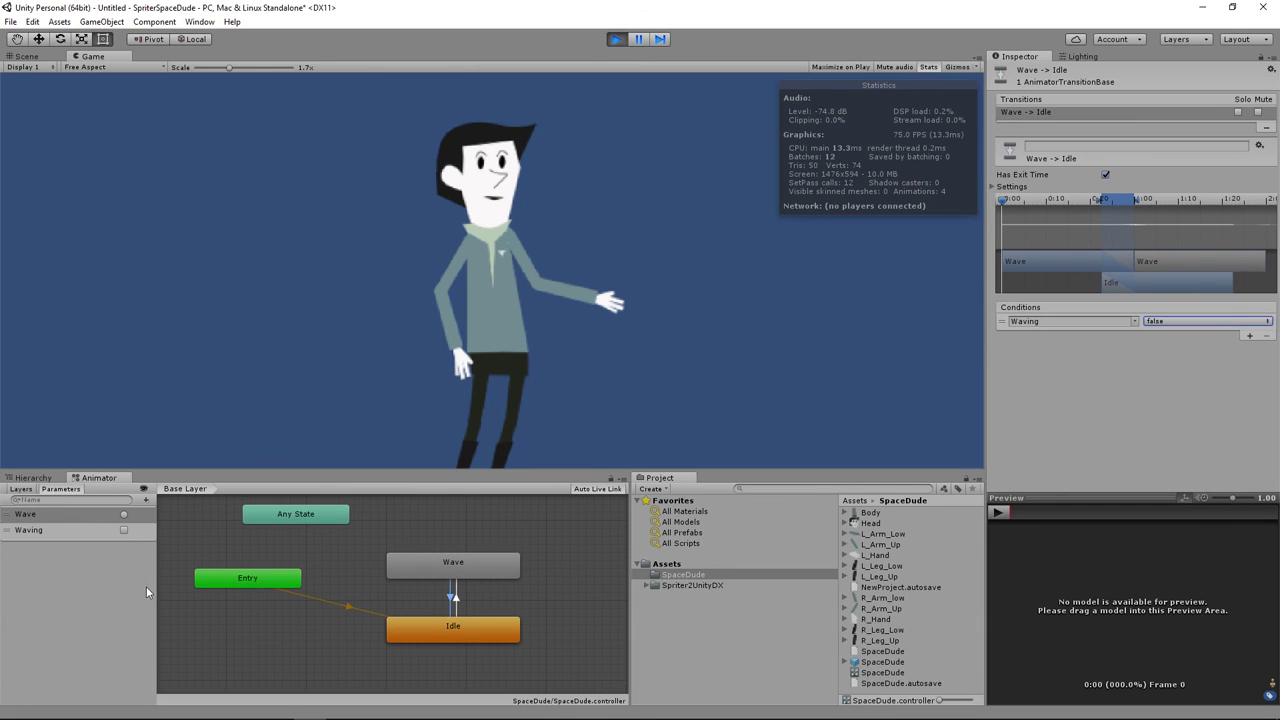
left_click(64, 575)
left_click(615, 40)
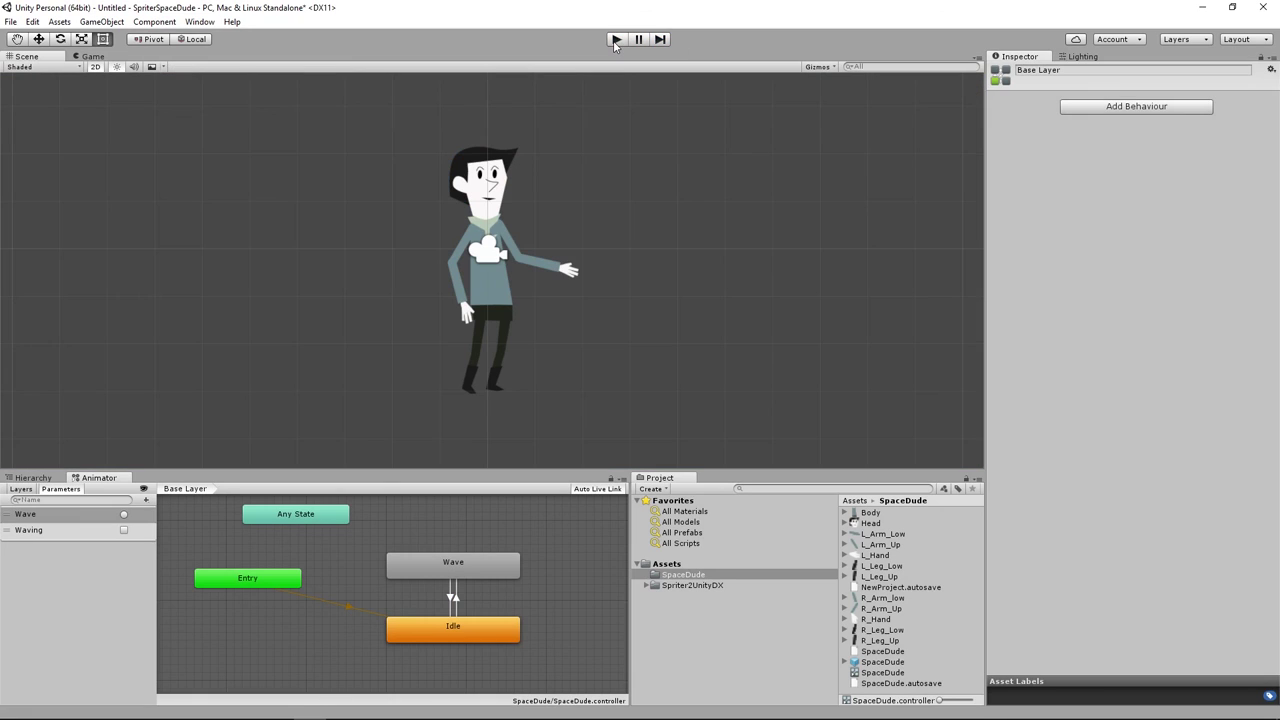
left_click(615, 40)
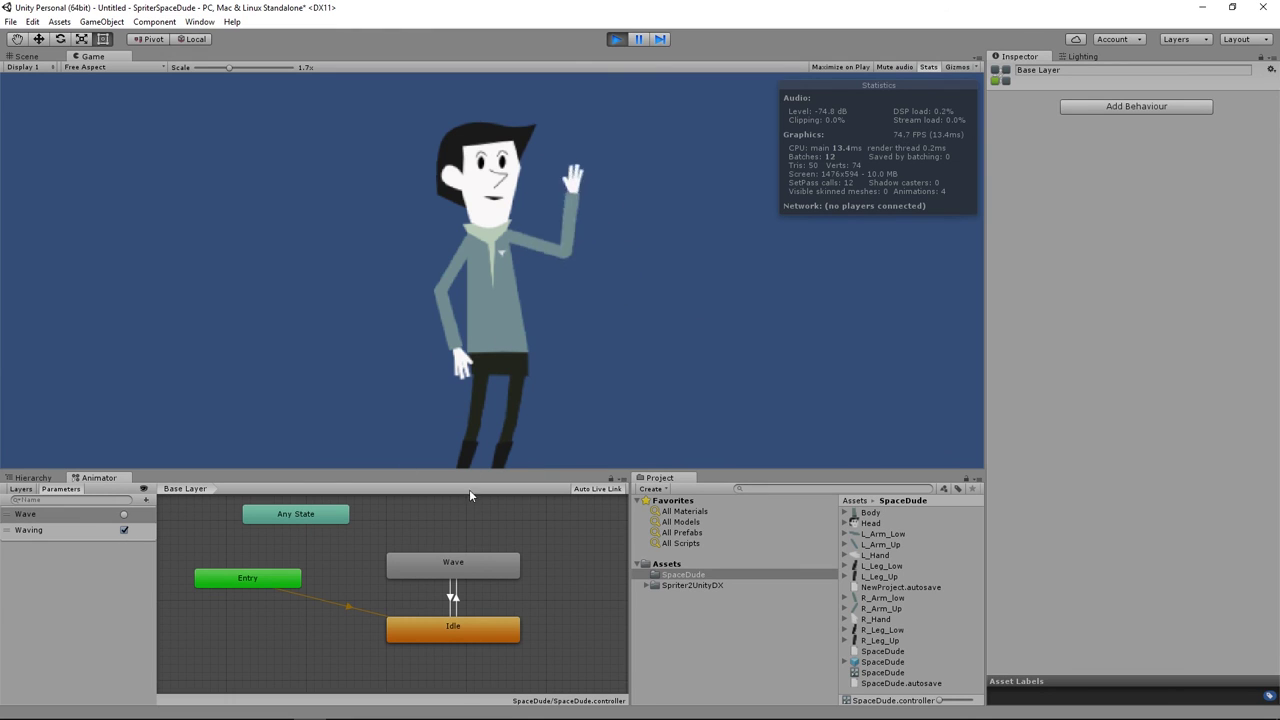
left_click(478, 564)
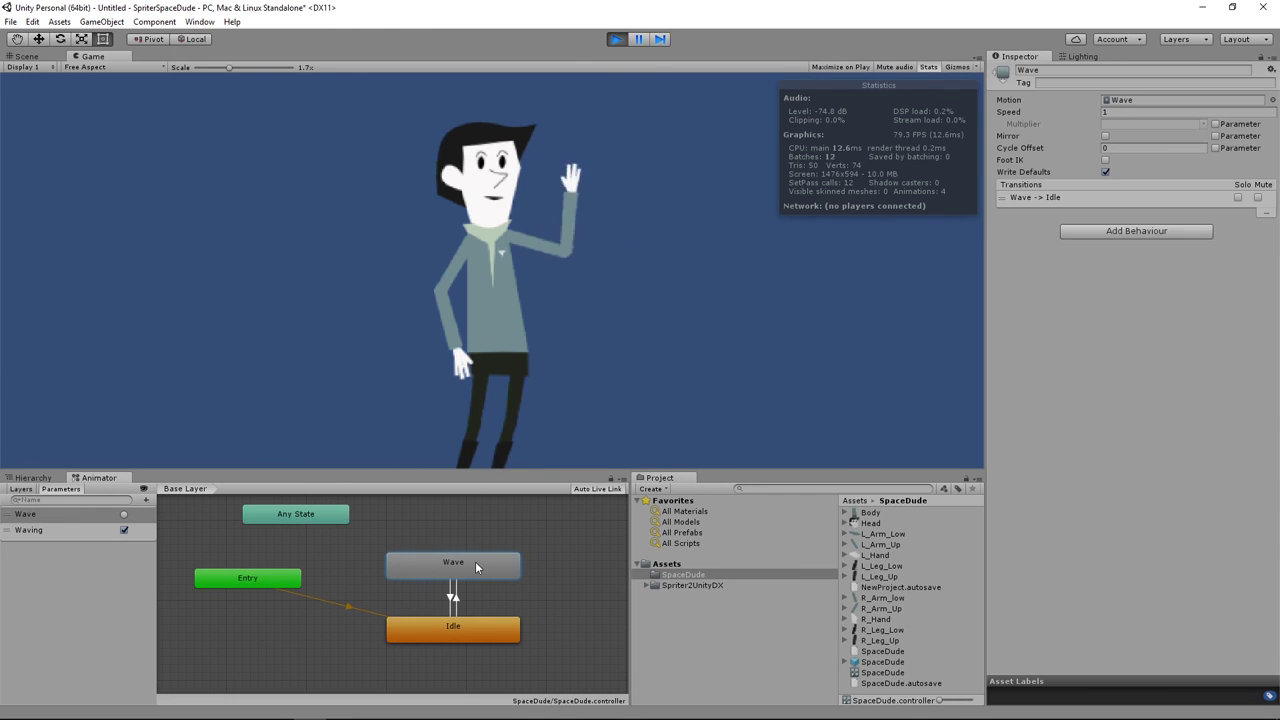
left_click(125, 531)
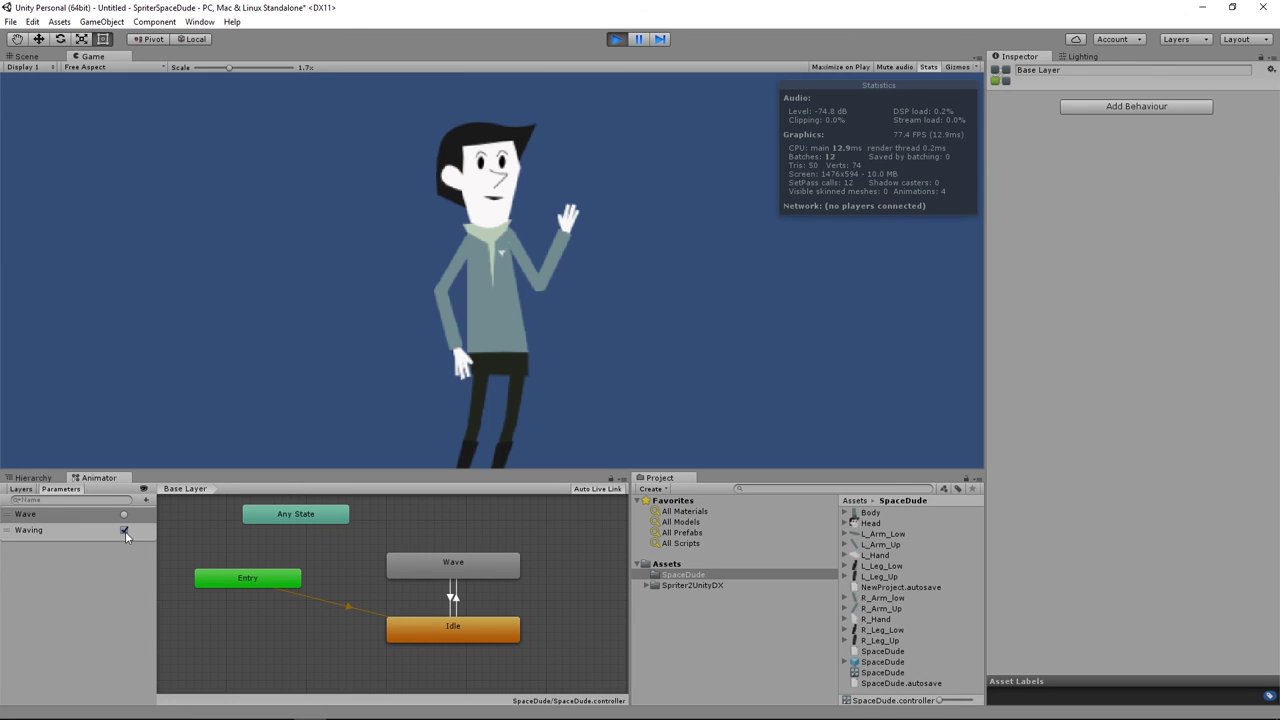
left_click(125, 531)
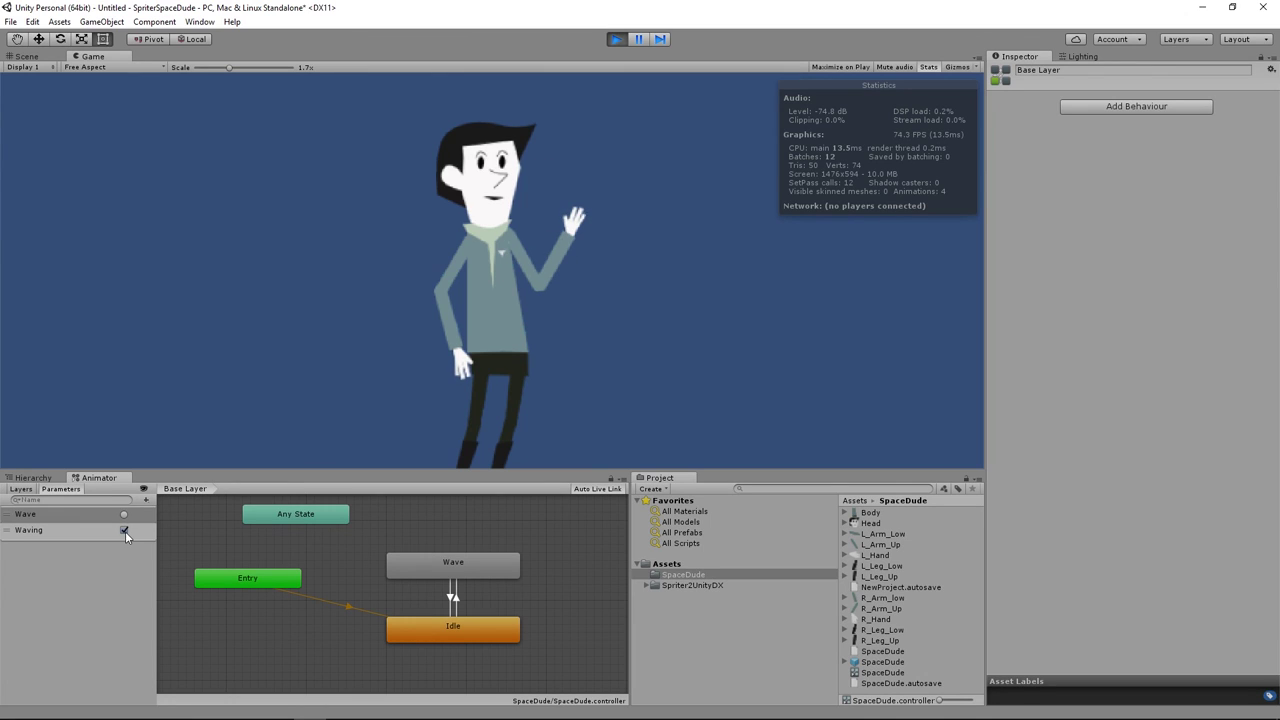
left_click(125, 531)
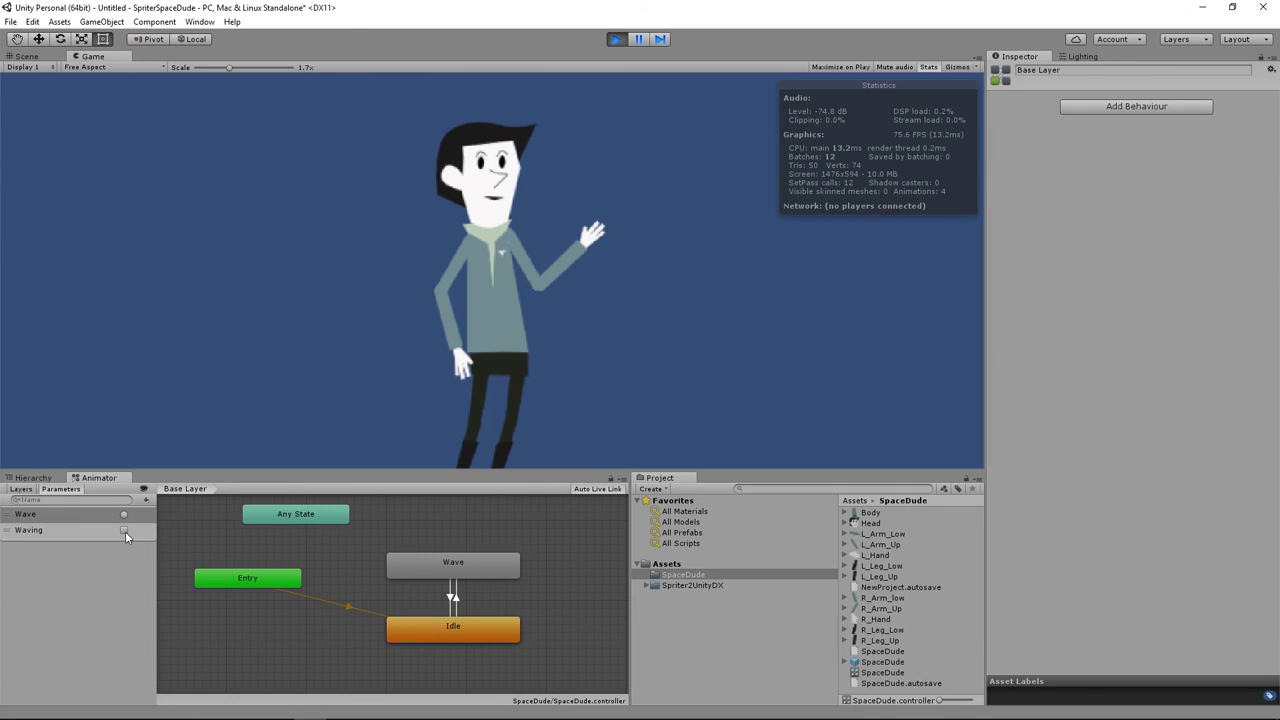
left_click(616, 39)
- Compare the Idle-to-Wave and Wave-to-Idle transitions, then expand the Wave-to-Idle timing settings
left_click(451, 600)
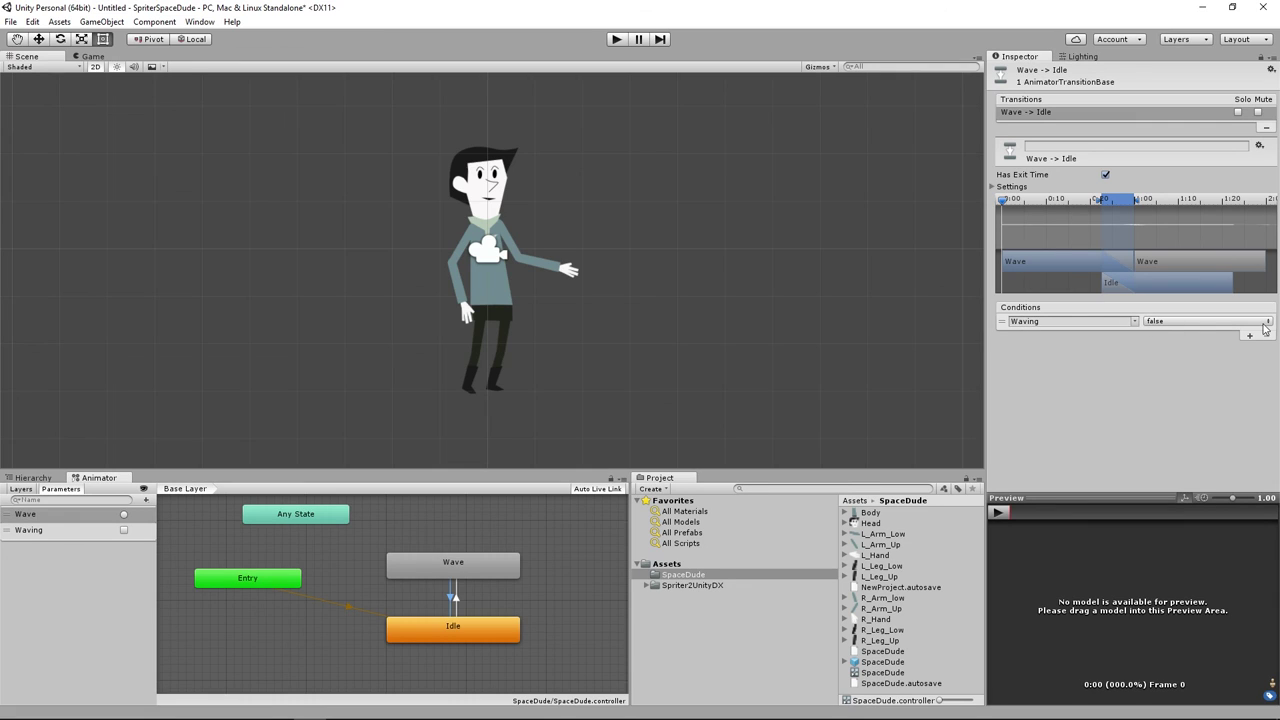
left_click(458, 597)
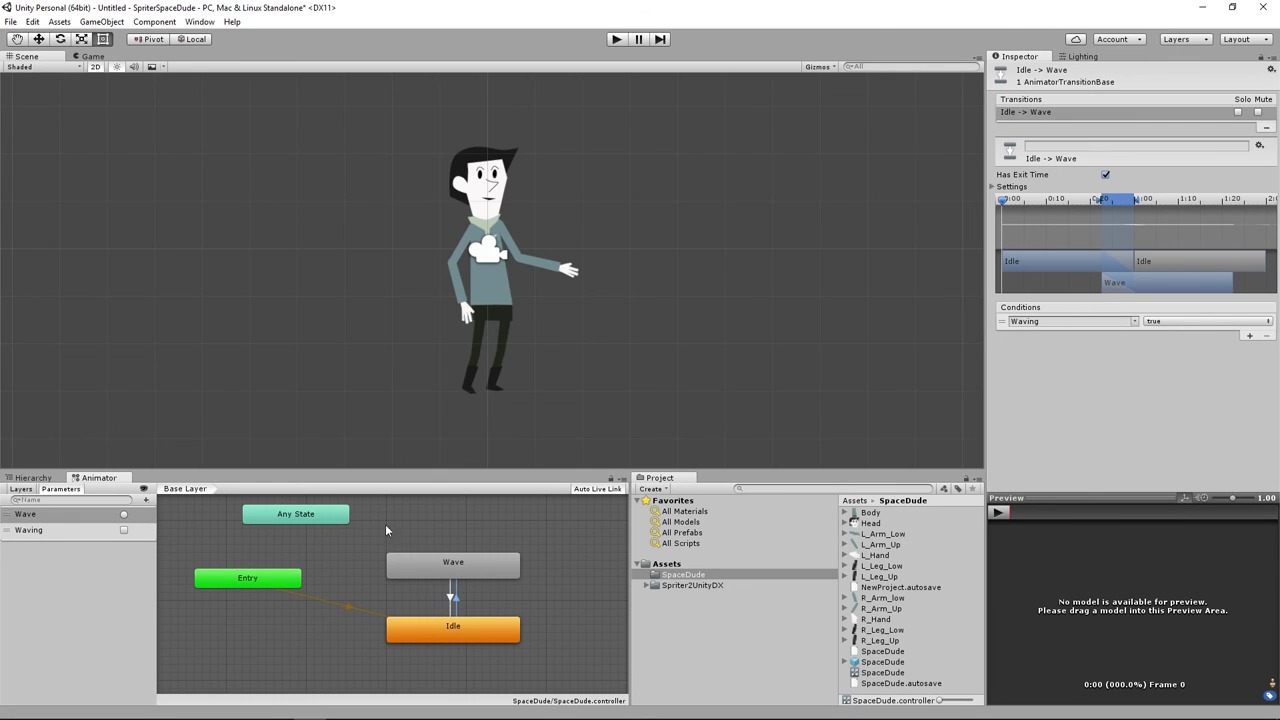
left_click(450, 594)
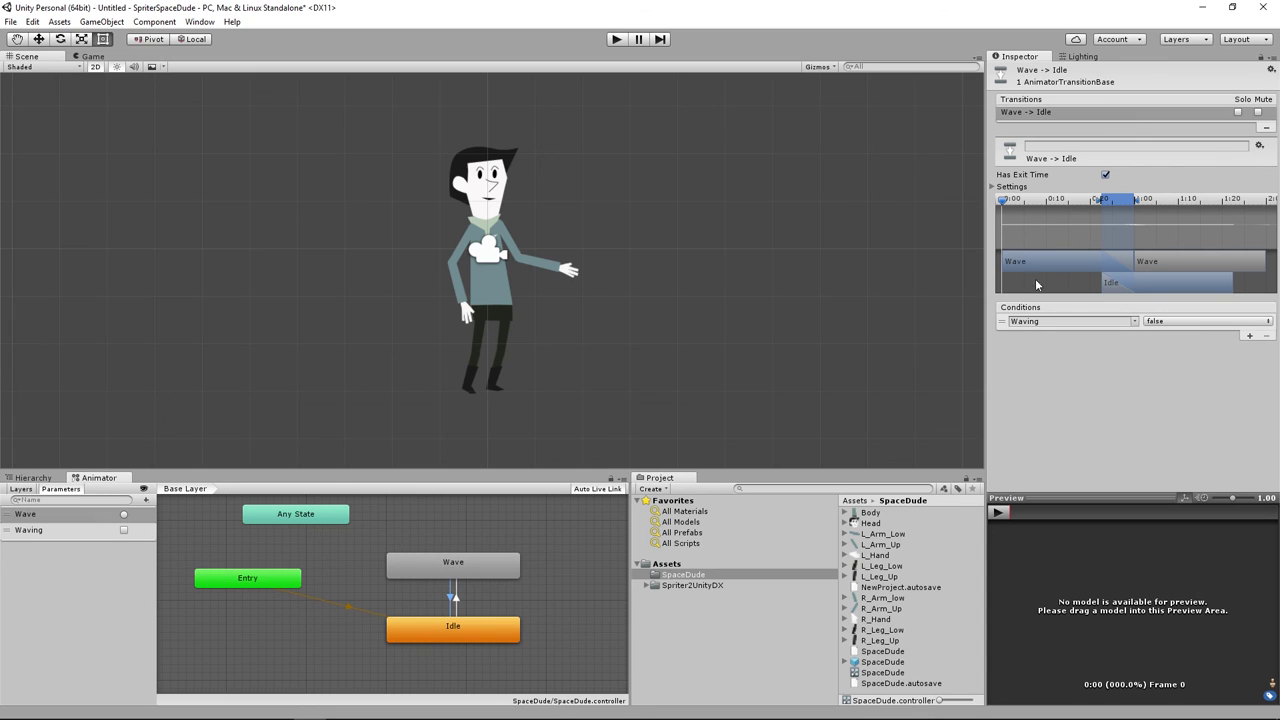
left_click(994, 188)
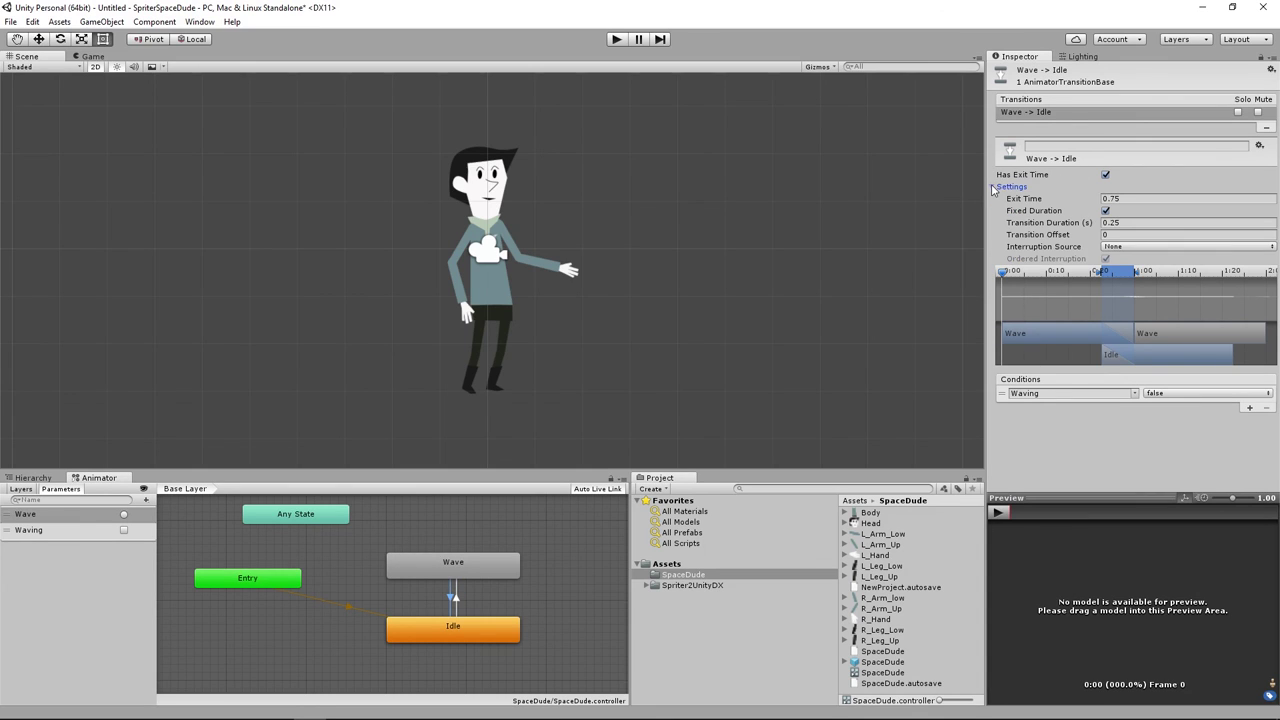
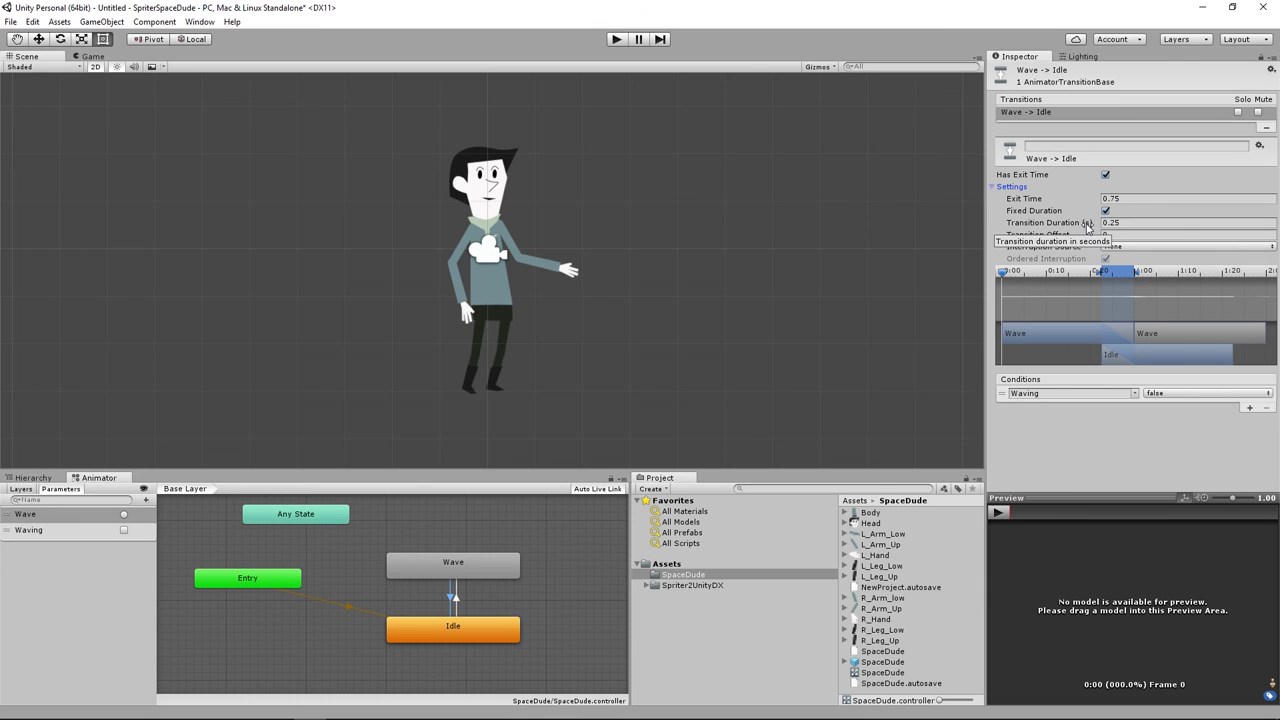
- Enter play mode and toggle Waving on and off to switch SpaceDude between Idle and Wave
left_click(617, 40)
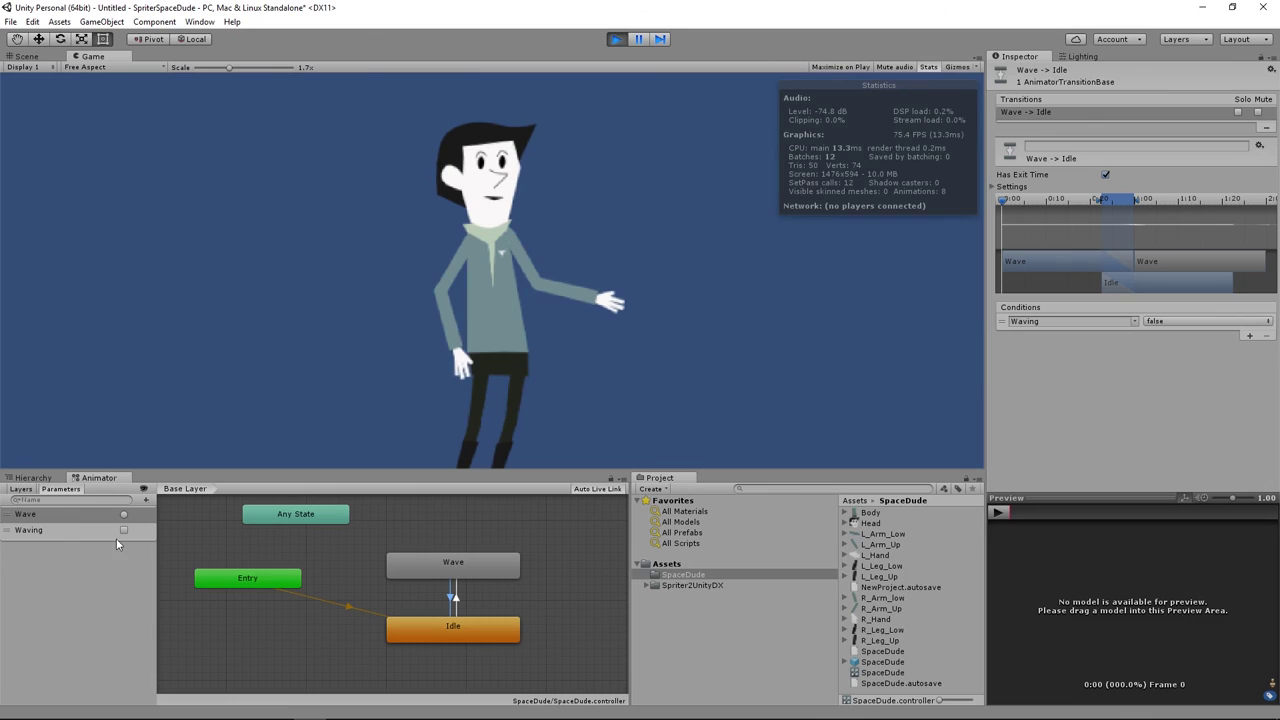
left_click(123, 530)
left_click(123, 530)
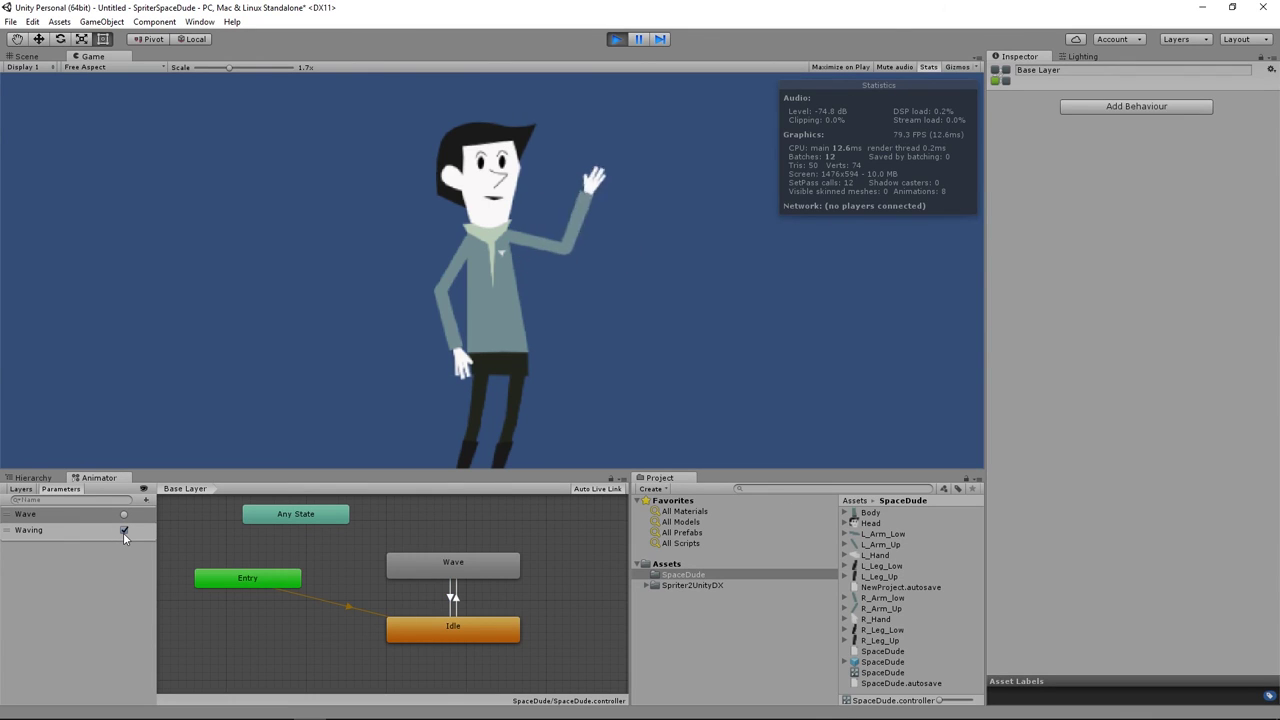
left_click(123, 530)
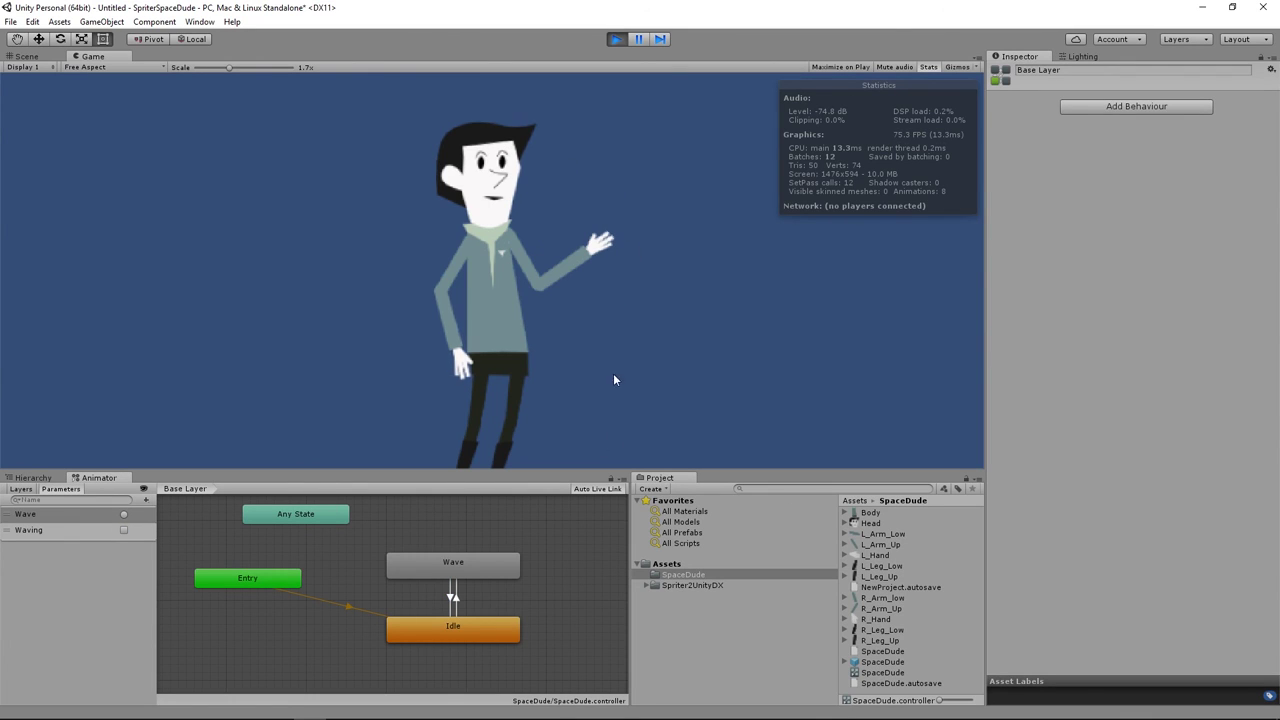
- Turn off Has Exit Time on the Wave -> Idle transition
left_click(429, 570)
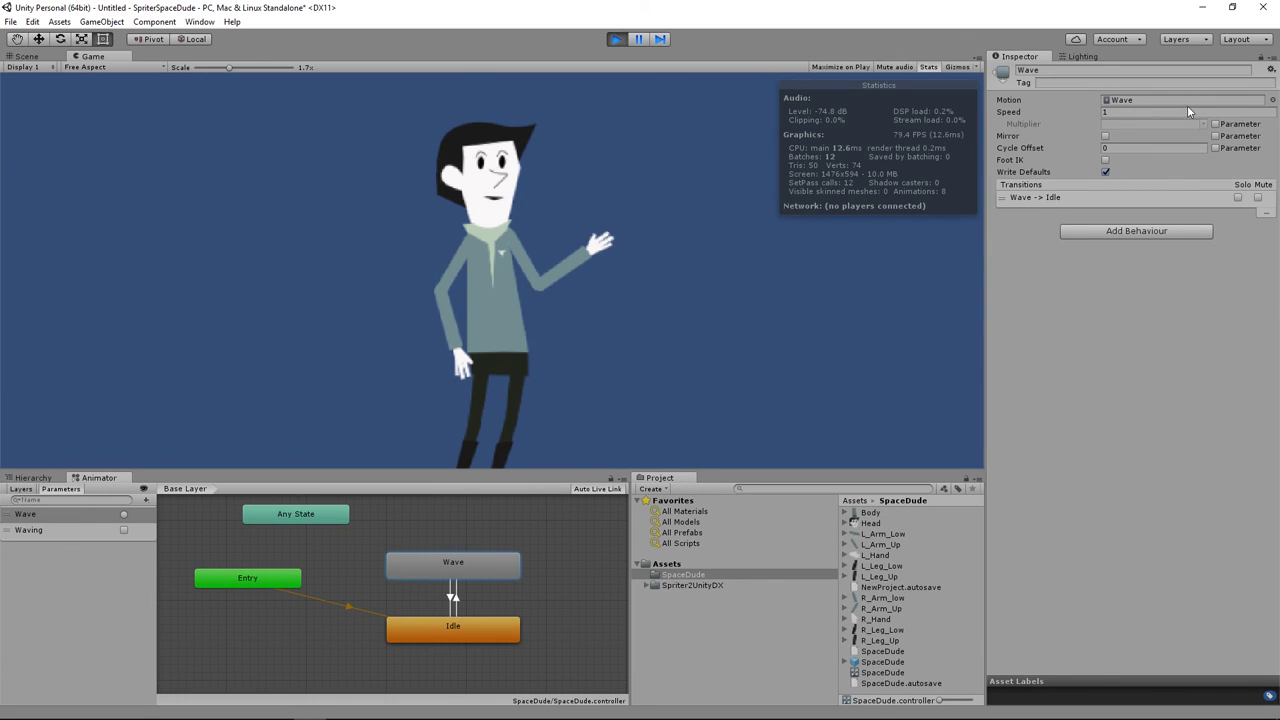
left_click(453, 598)
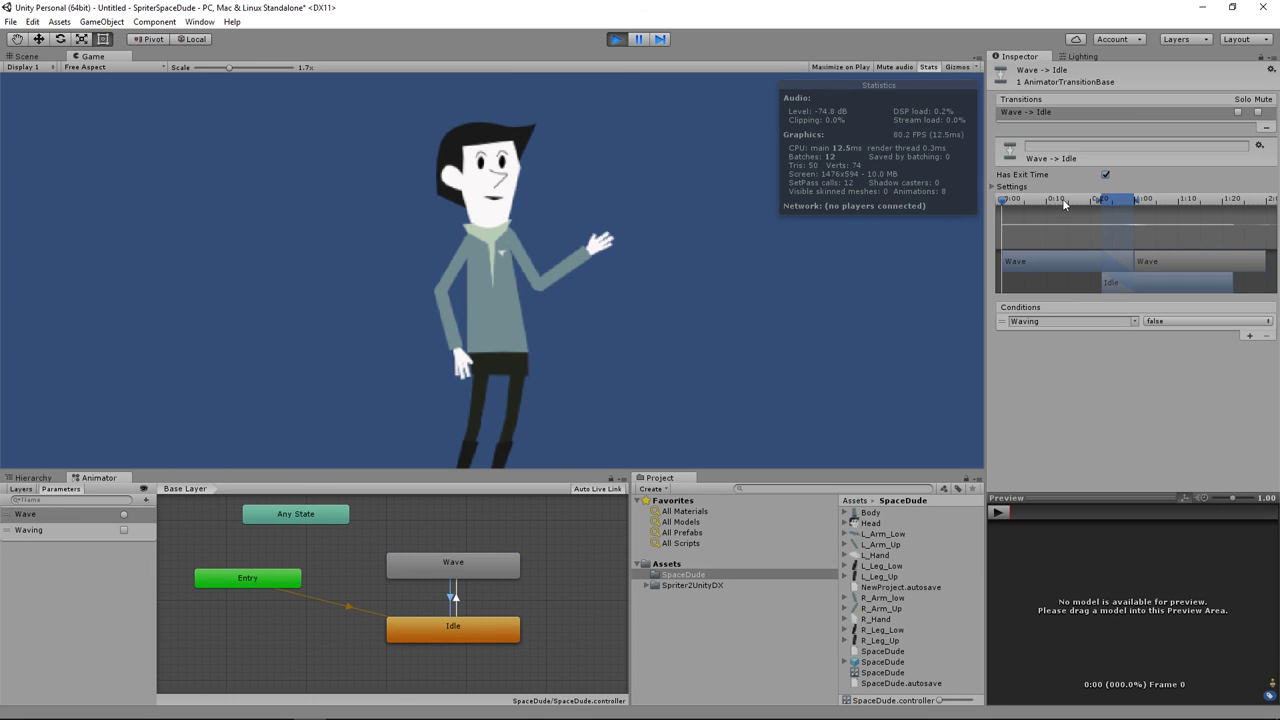
left_click(1105, 175)
left_click(125, 530)
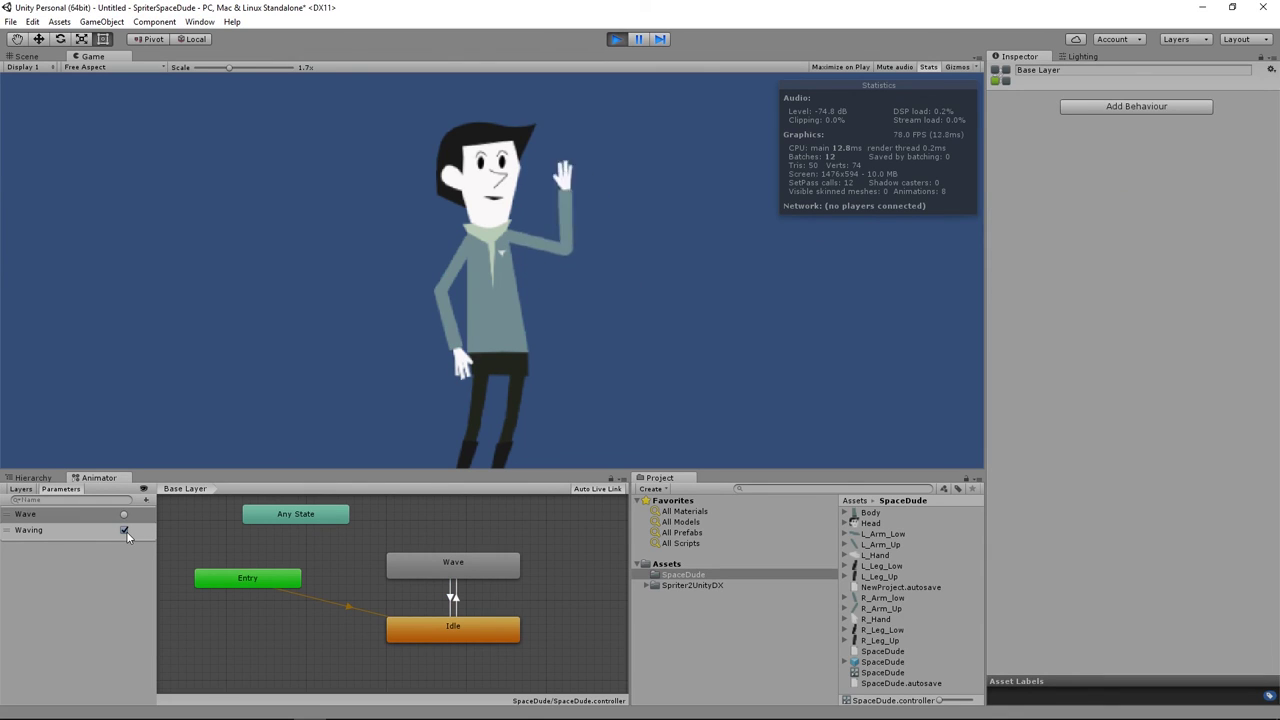
- Retest the Waving bool without exit time, then leave play mode
left_click(124, 530)
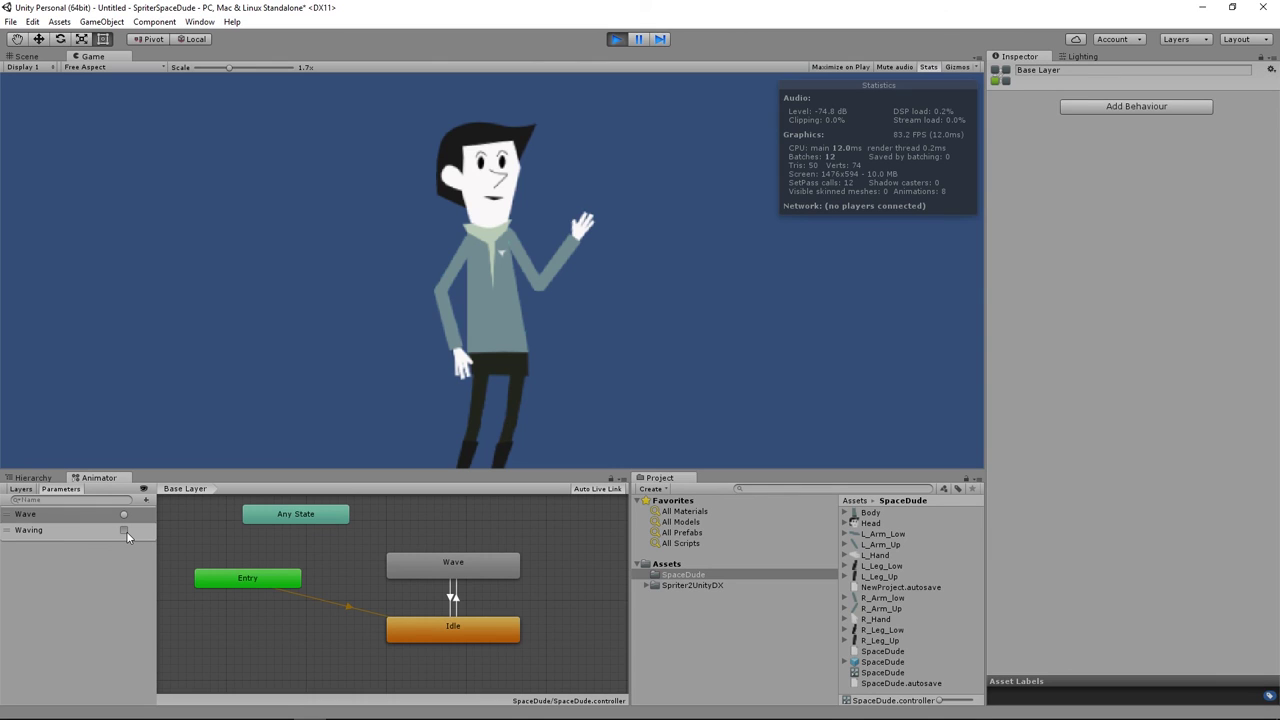
left_click(124, 530)
left_click(404, 639)
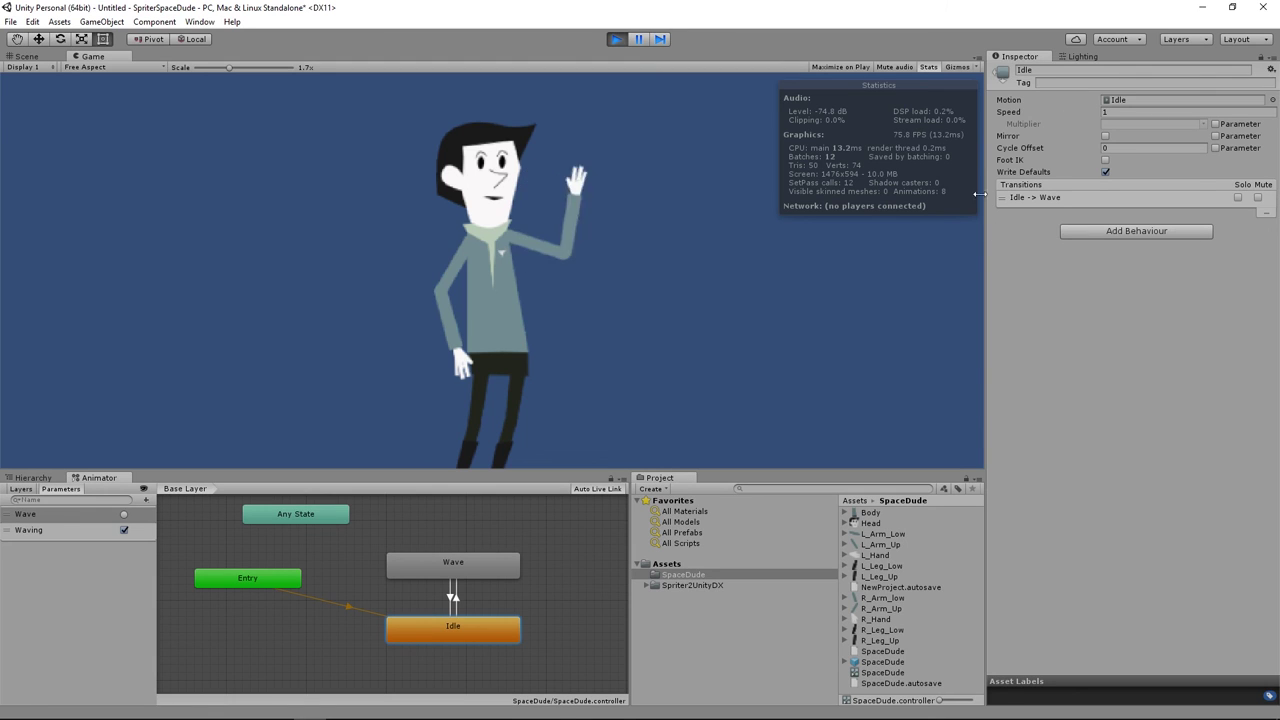
left_click(616, 39)
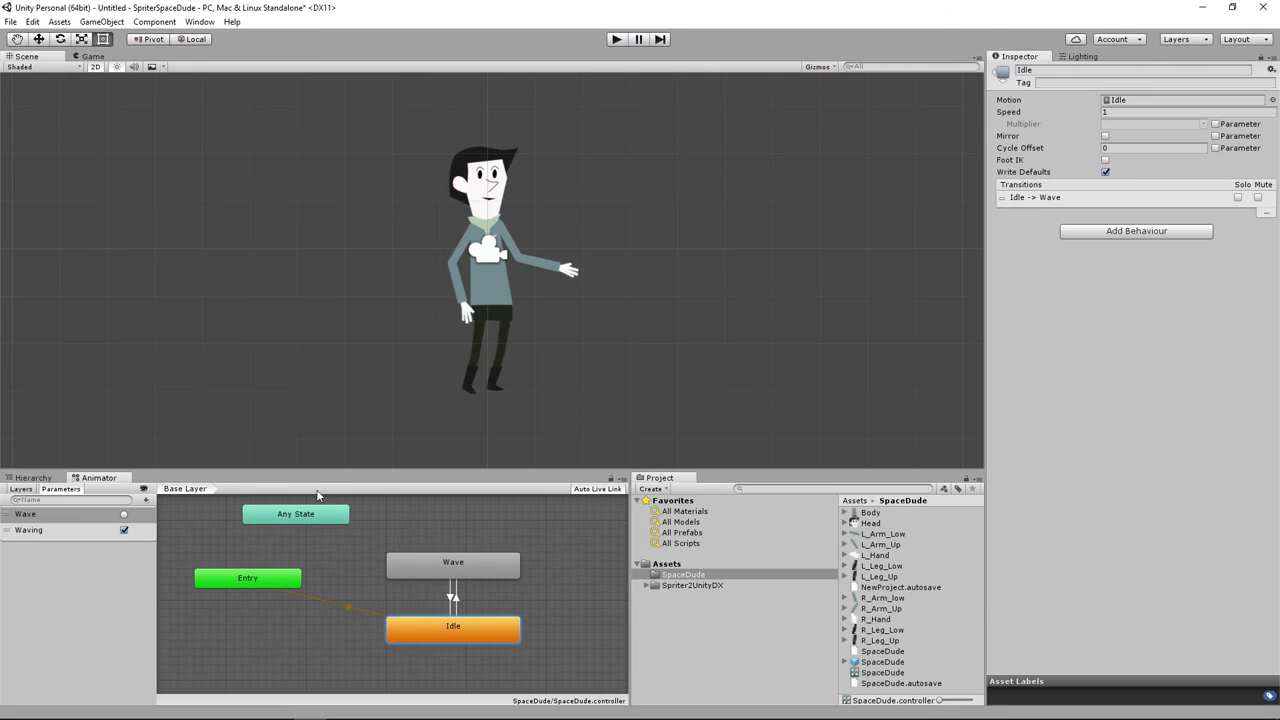
- Re-enable Has Exit Time on Wave -> Idle, then bring up SpaceDude.scml in Spriter Pro
left_click(456, 598)
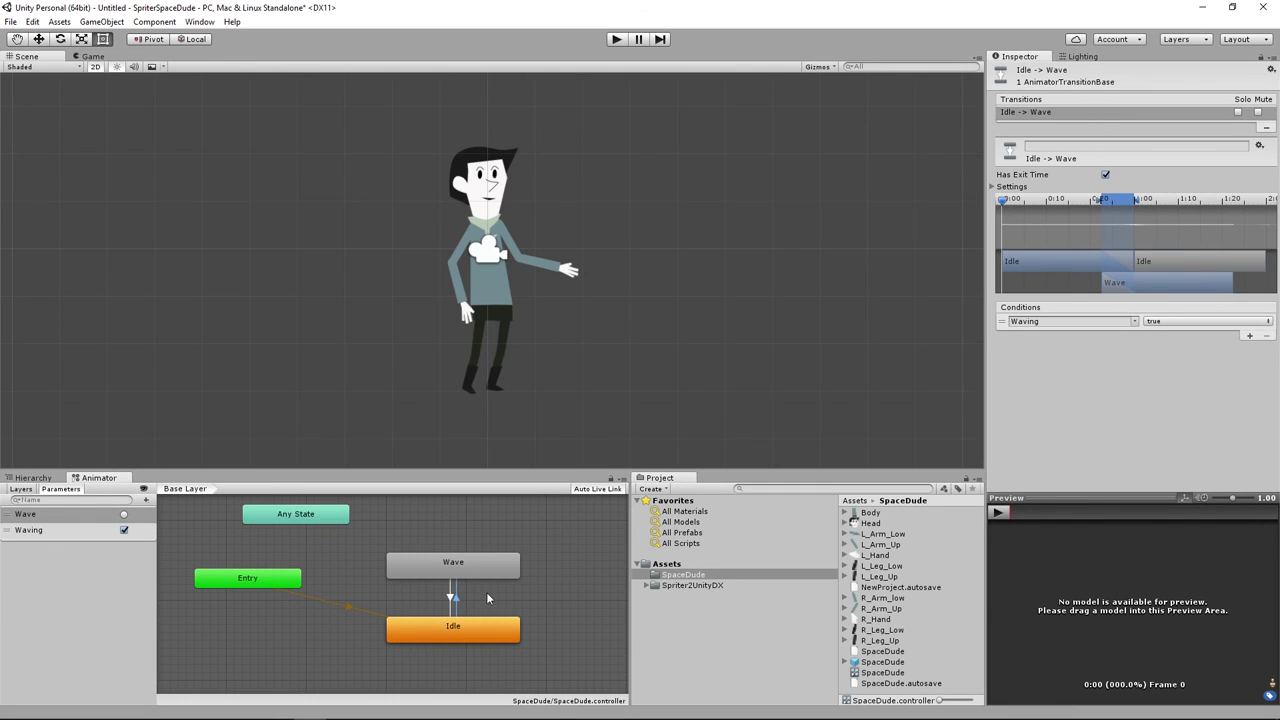
left_click(450, 598)
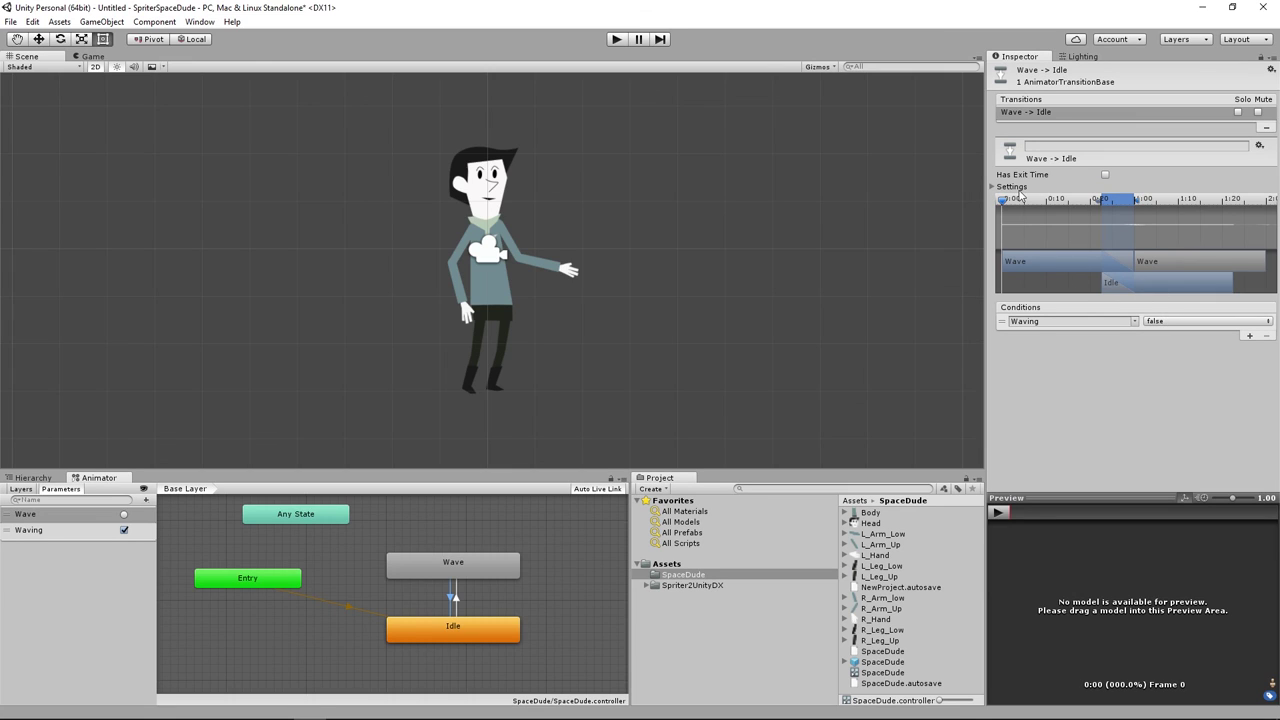
left_click(1105, 175)
left_click(244, 707)
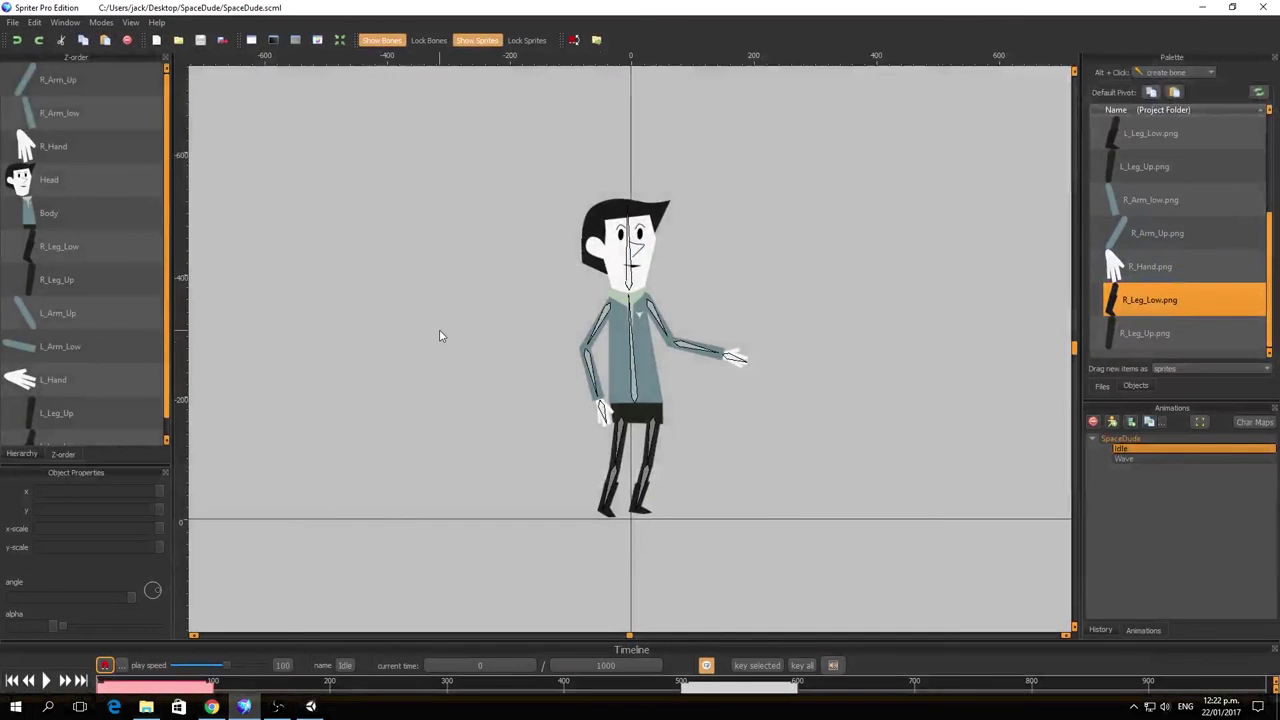
- Look over Spriter Pro's Help menu, then show the Spriter2UnityDX GitHub page in Chrome
left_click(157, 22)
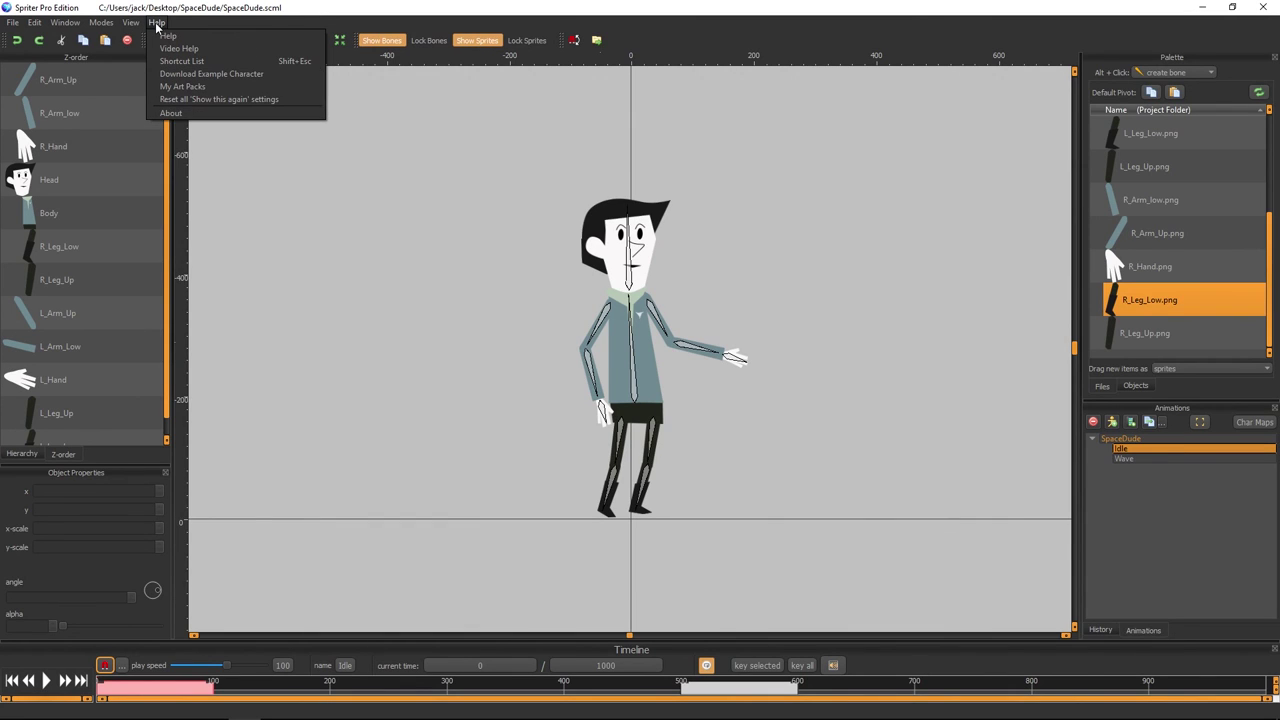
left_click(813, 411)
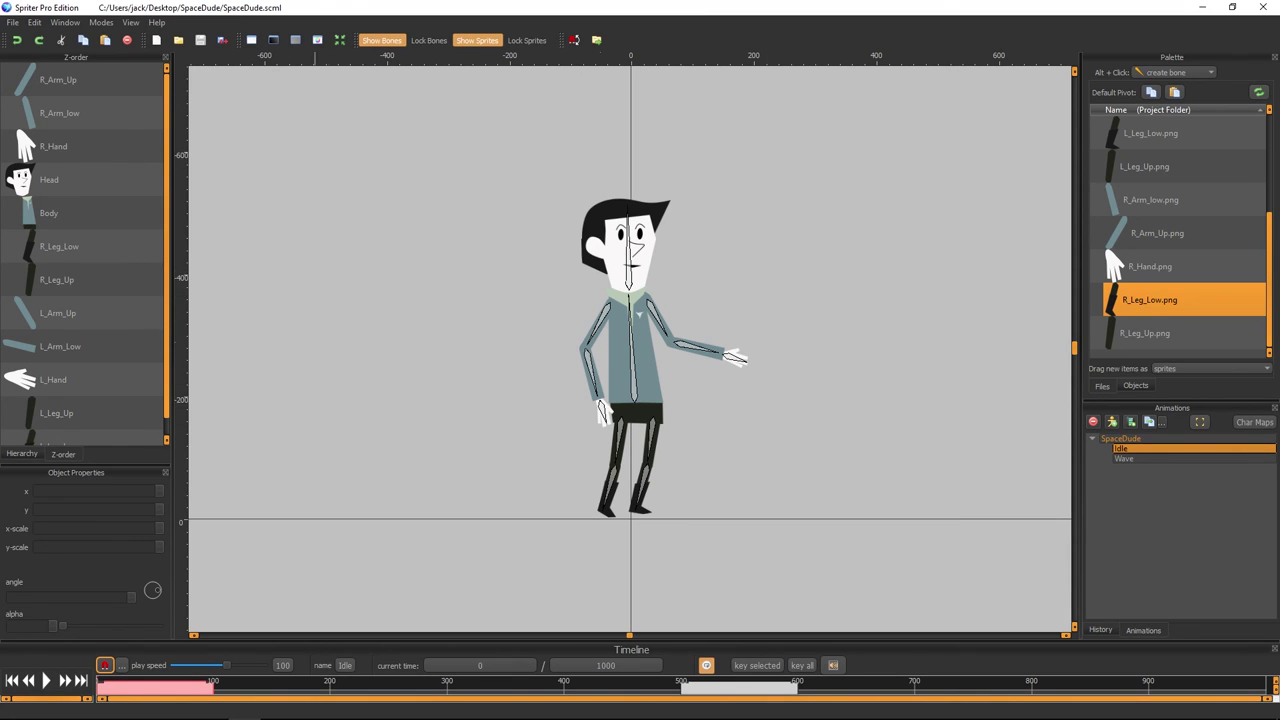
left_click(211, 712)
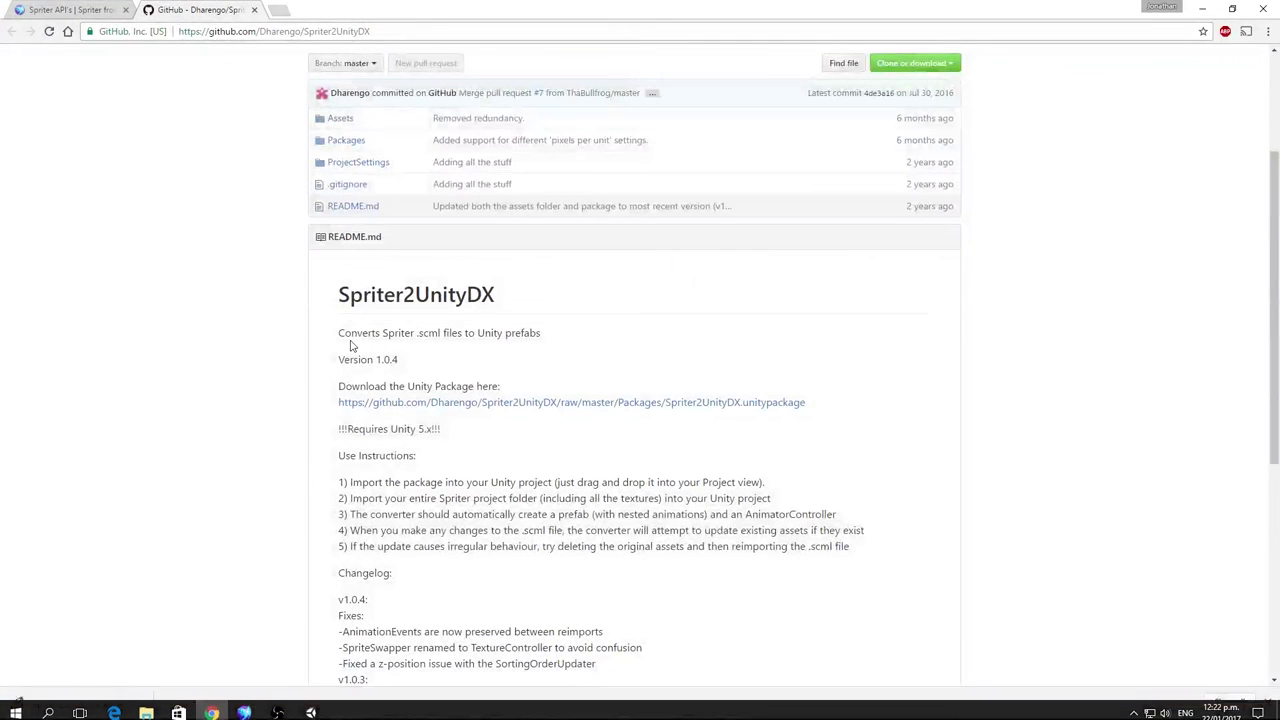
- Open the Spriter Quicktips video playlist from the Spriter API's page
left_click(58, 12)
scroll(280, 284, "up", 5)
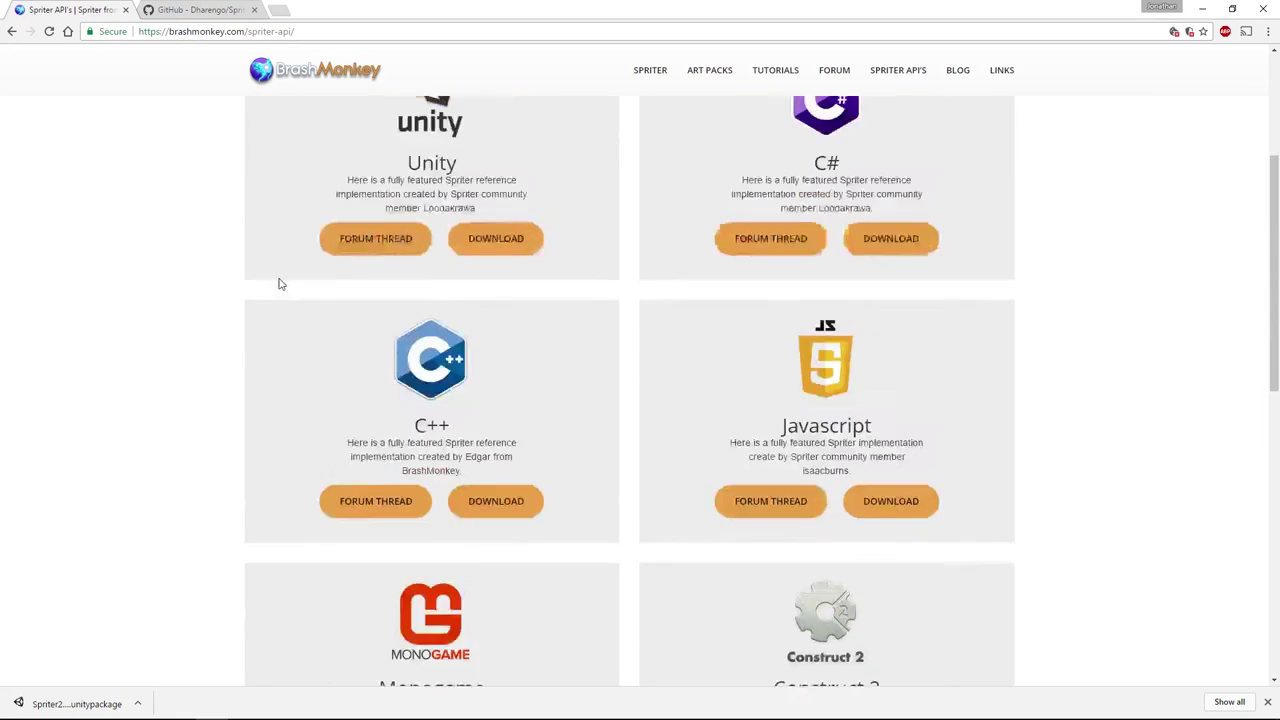
scroll(280, 284, "up", 3)
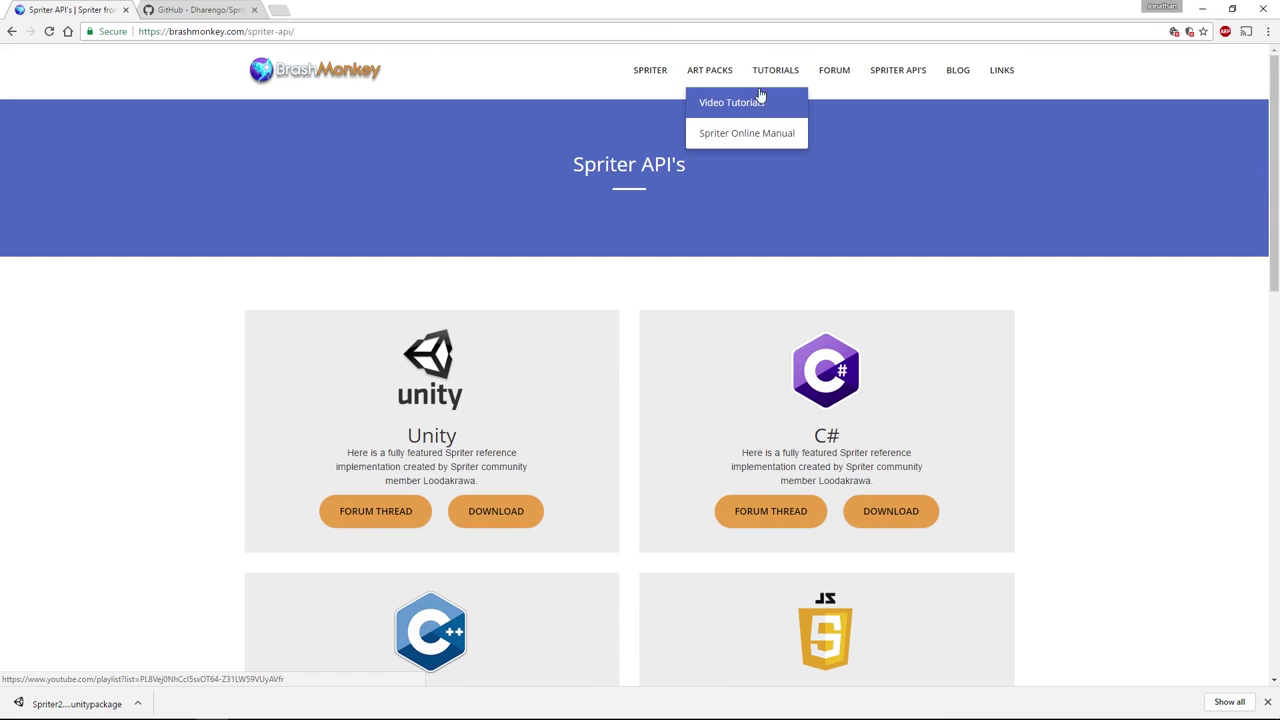
left_click(748, 104)
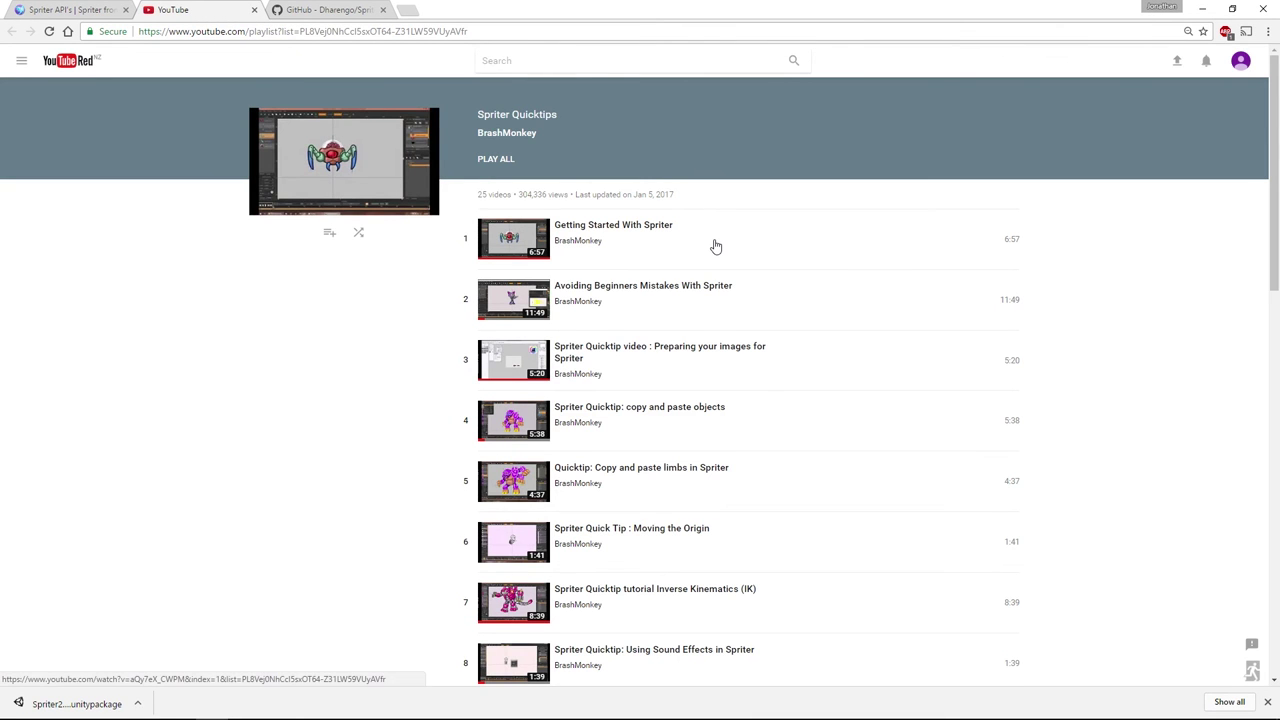
- Browse the 25-video Spriter Quicktips playlist, then return to the Spriter API's tab
scroll(716, 246, "down", 1)
scroll(716, 246, "down", 1)
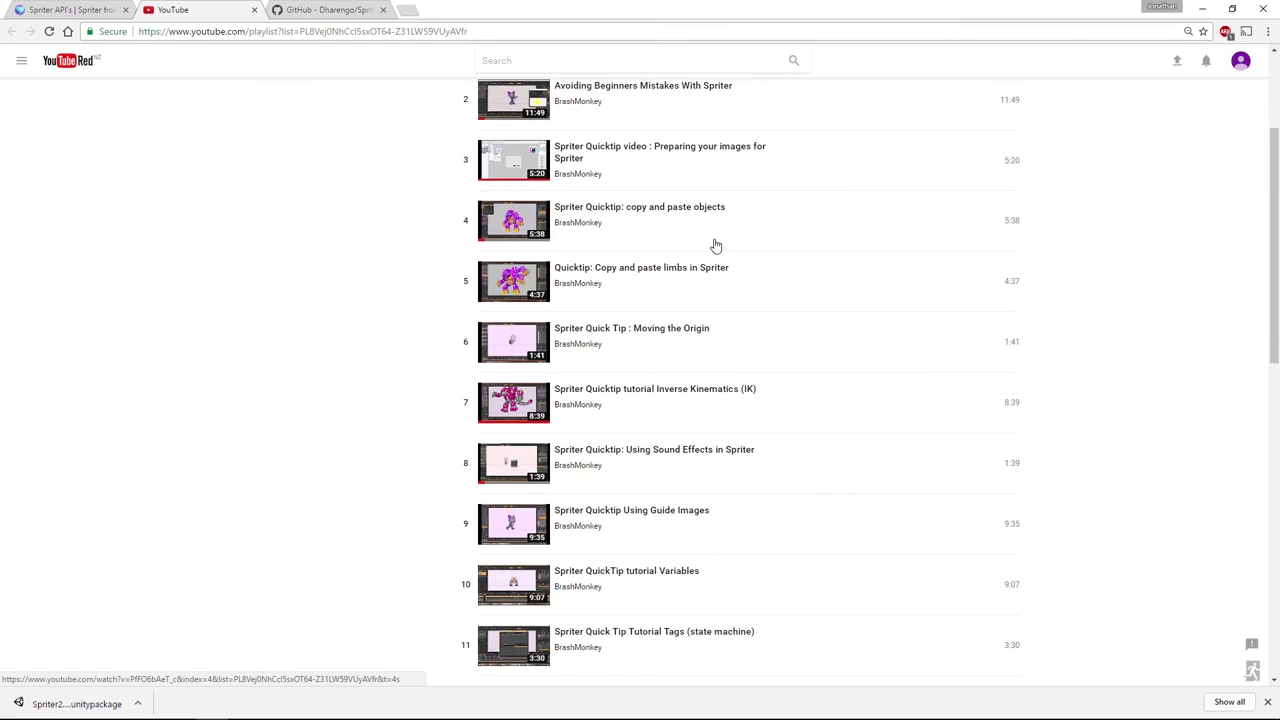
scroll(720, 243, "down", 1)
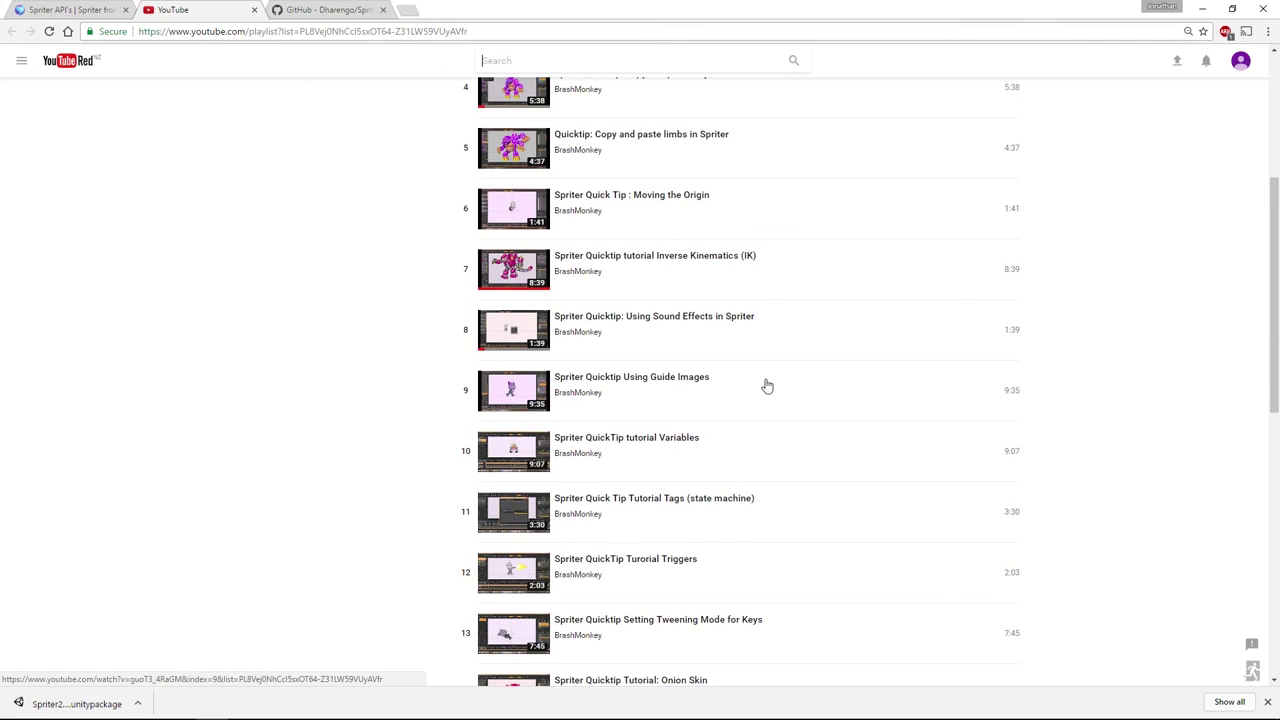
scroll(745, 378, "down", 1)
scroll(608, 366, "down", 1)
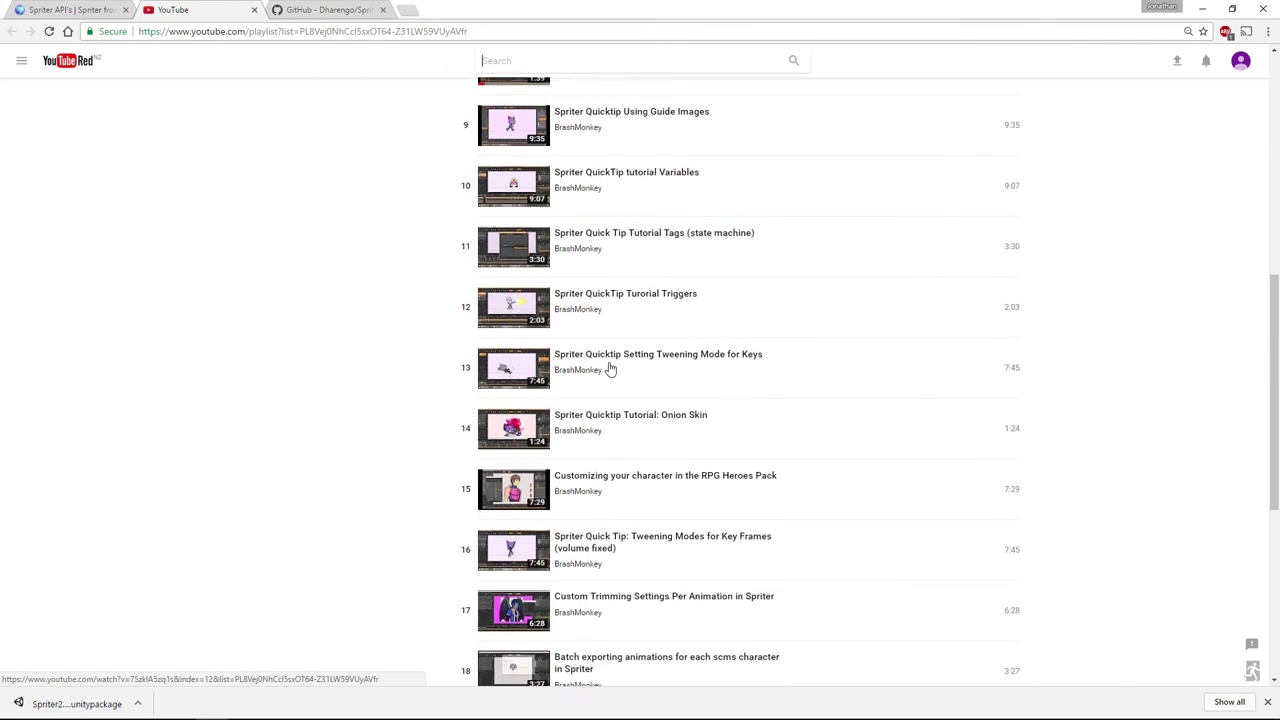
scroll(726, 351, "down", 1)
scroll(760, 340, "down", 1)
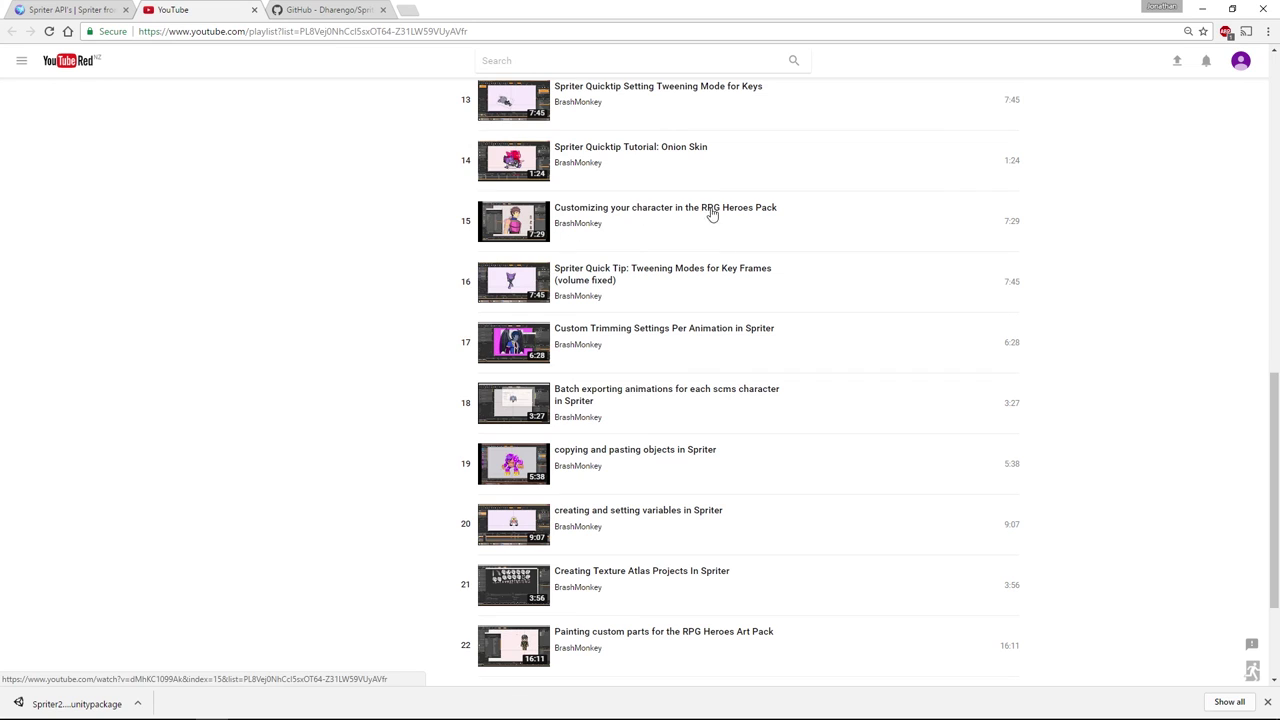
scroll(750, 262, "down", 1)
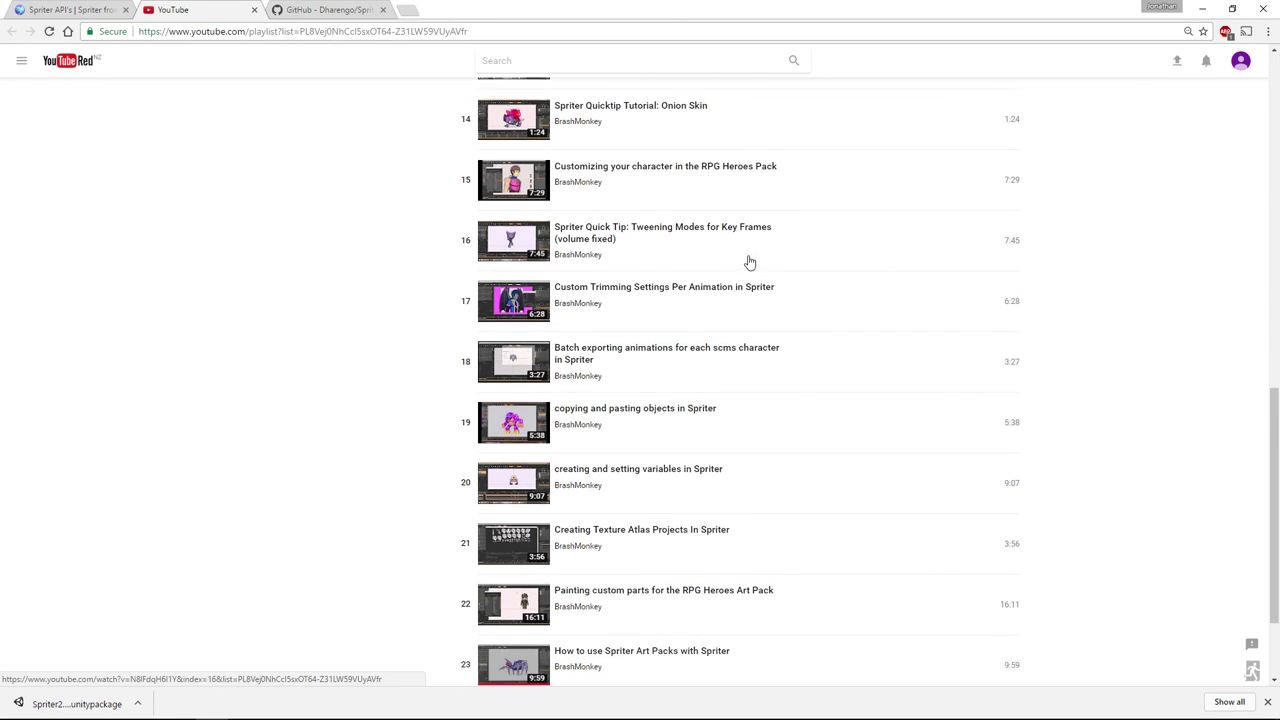
scroll(750, 262, "down", 2)
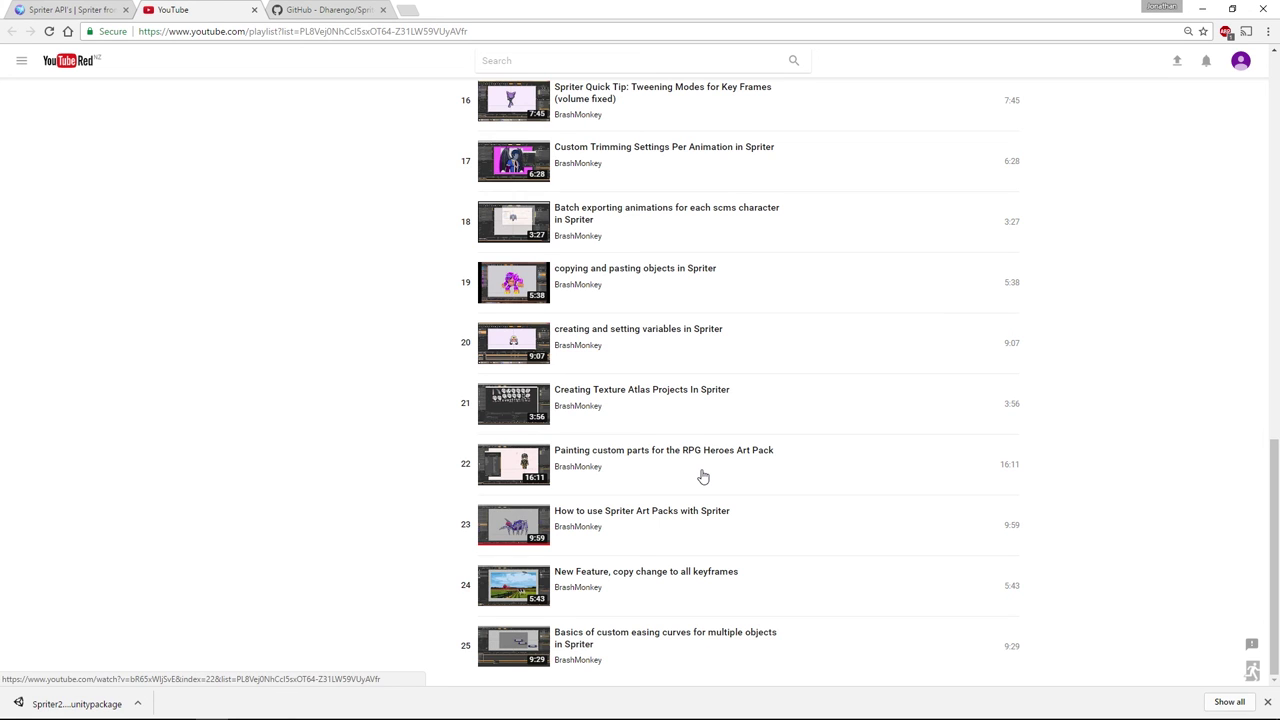
scroll(703, 476, "up", 1)
scroll(703, 476, "up", 1)
scroll(703, 476, "up", 2)
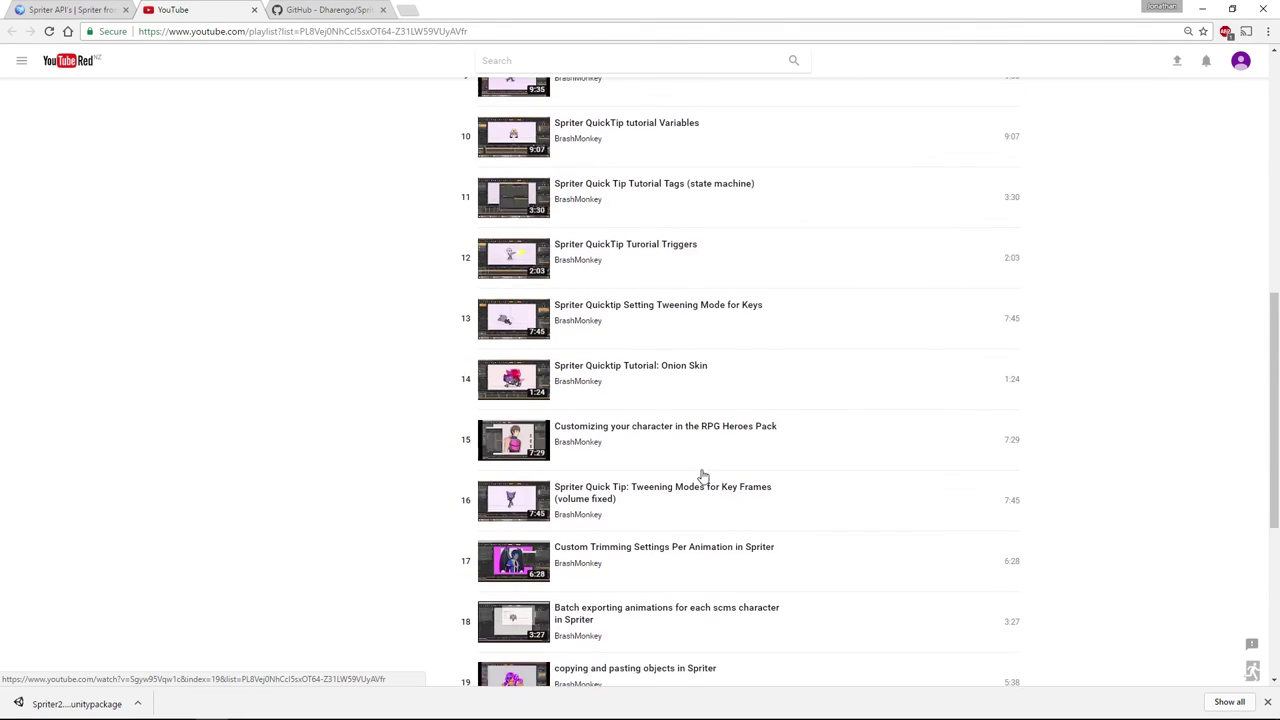
scroll(703, 476, "up", 2)
scroll(703, 476, "up", 3)
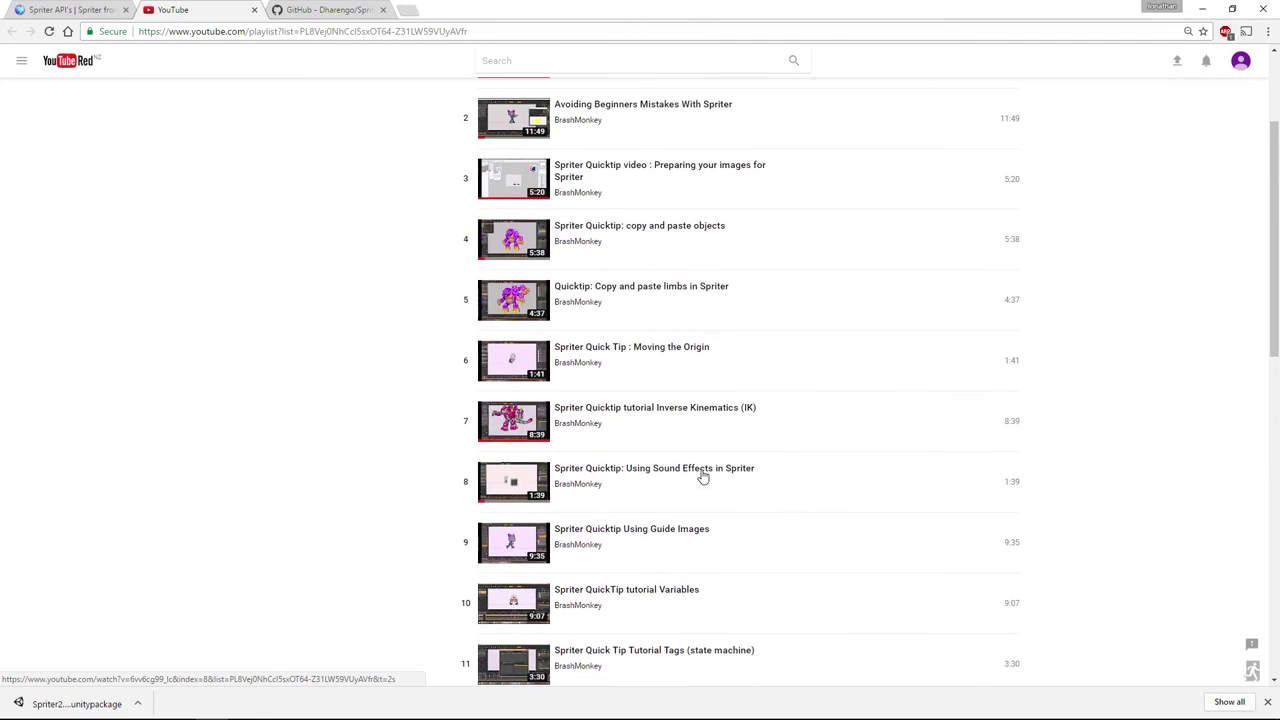
scroll(844, 354, "down", 3)
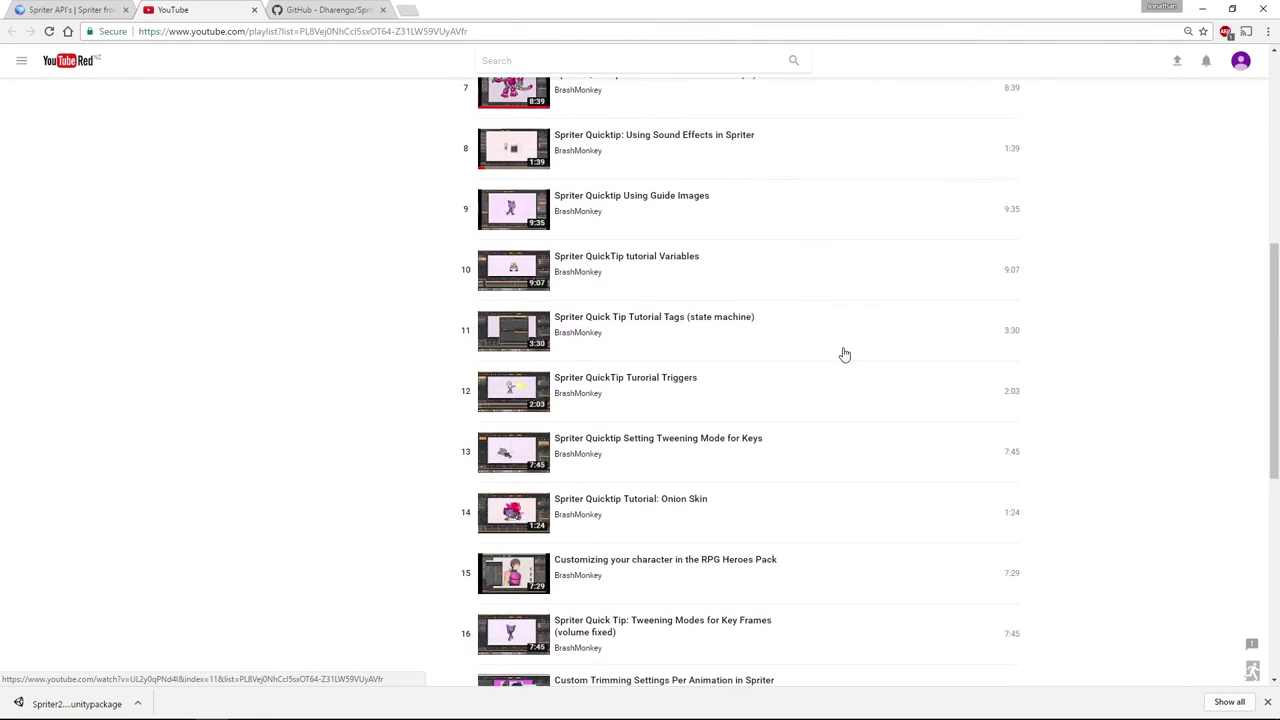
scroll(844, 354, "down", 3)
scroll(844, 354, "down", 2)
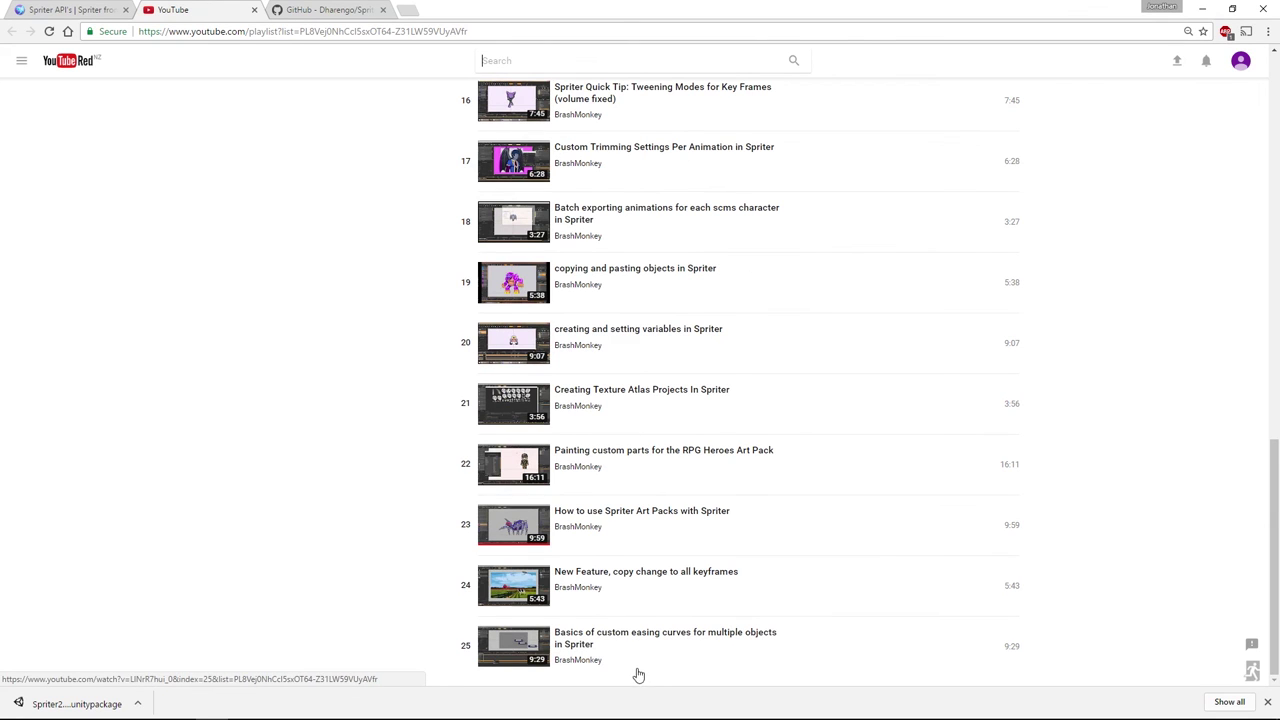
scroll(604, 587, "up", 7)
scroll(604, 587, "up", 3)
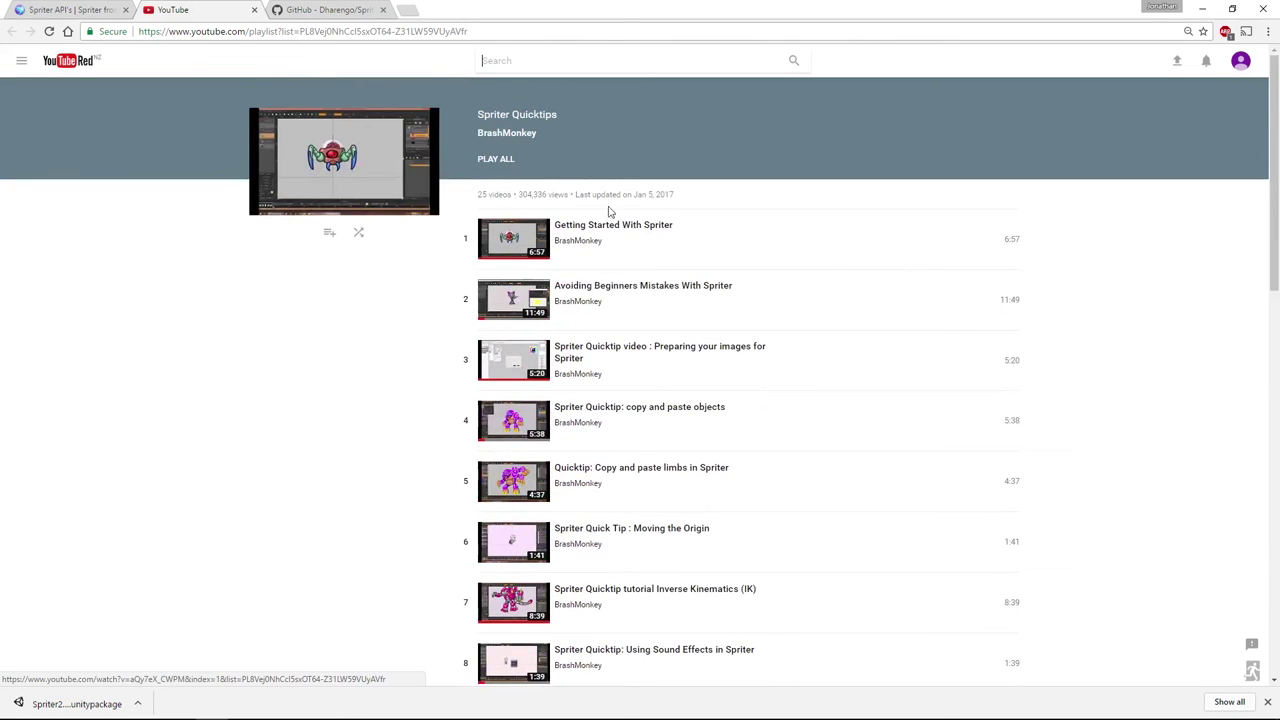
scroll(615, 316, "down", 6)
scroll(617, 311, "down", 3)
key("ctrl+shift+Tab")
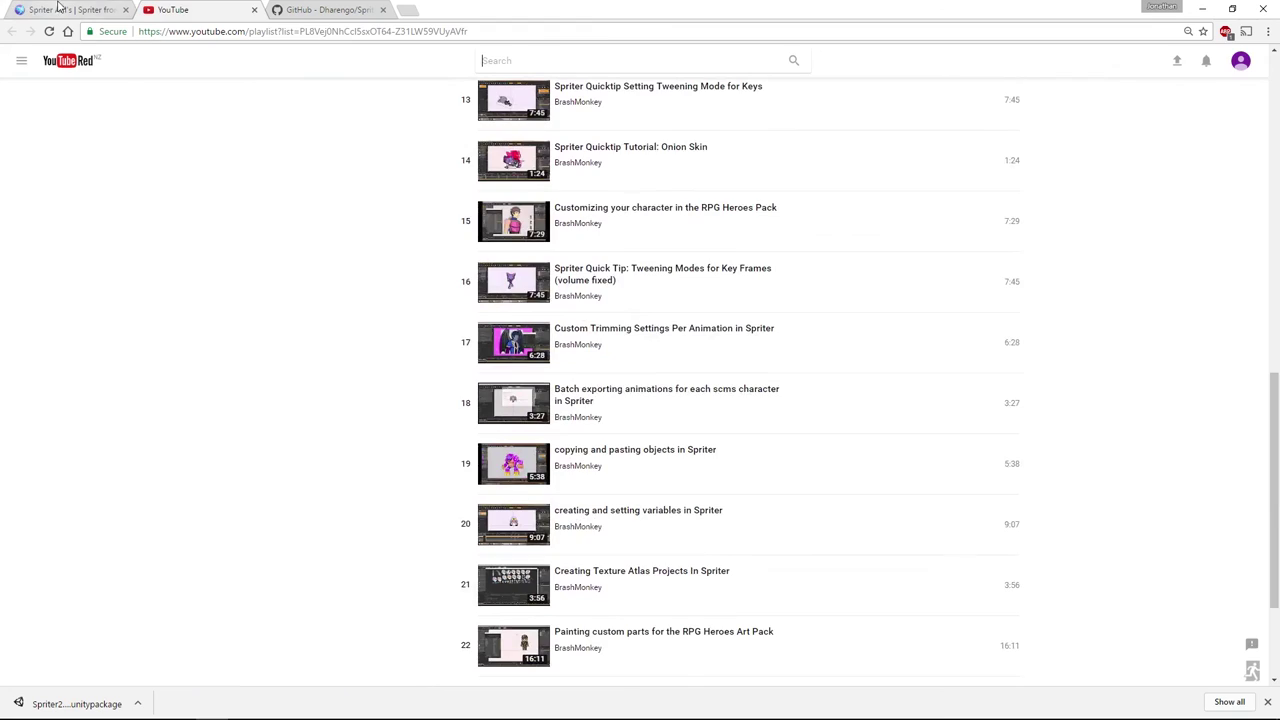
mouse_move(775, 70)
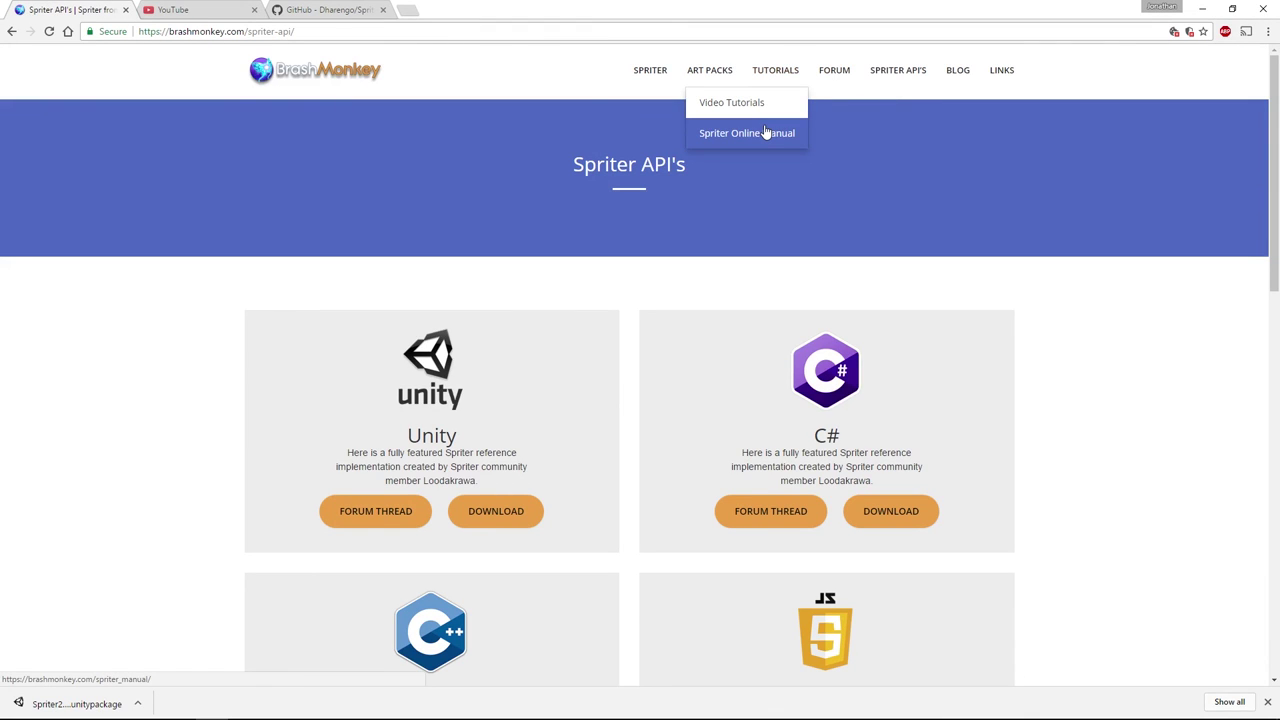
- Open BrashMonkey's Art Packs page and scroll through the pack listings and prices
left_click(709, 76)
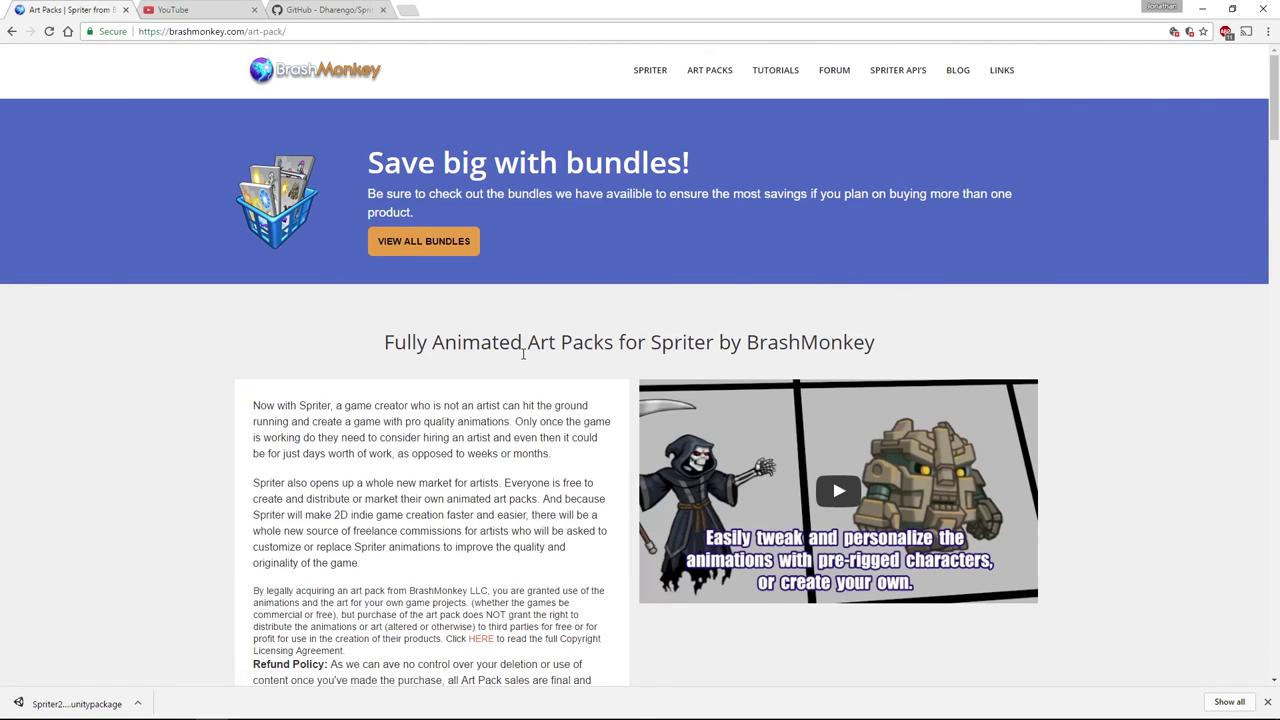
scroll(522, 354, "down", 3)
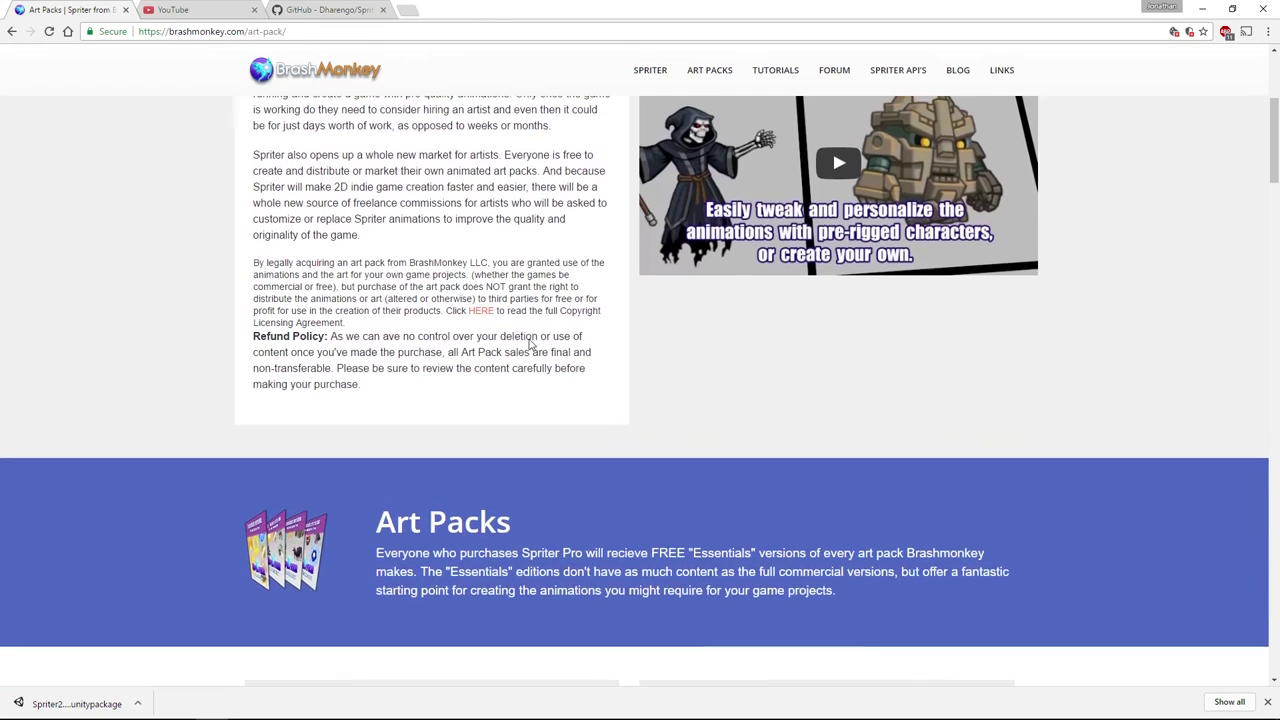
scroll(525, 348, "up", 1)
scroll(531, 339, "down", 4)
scroll(531, 339, "down", 1)
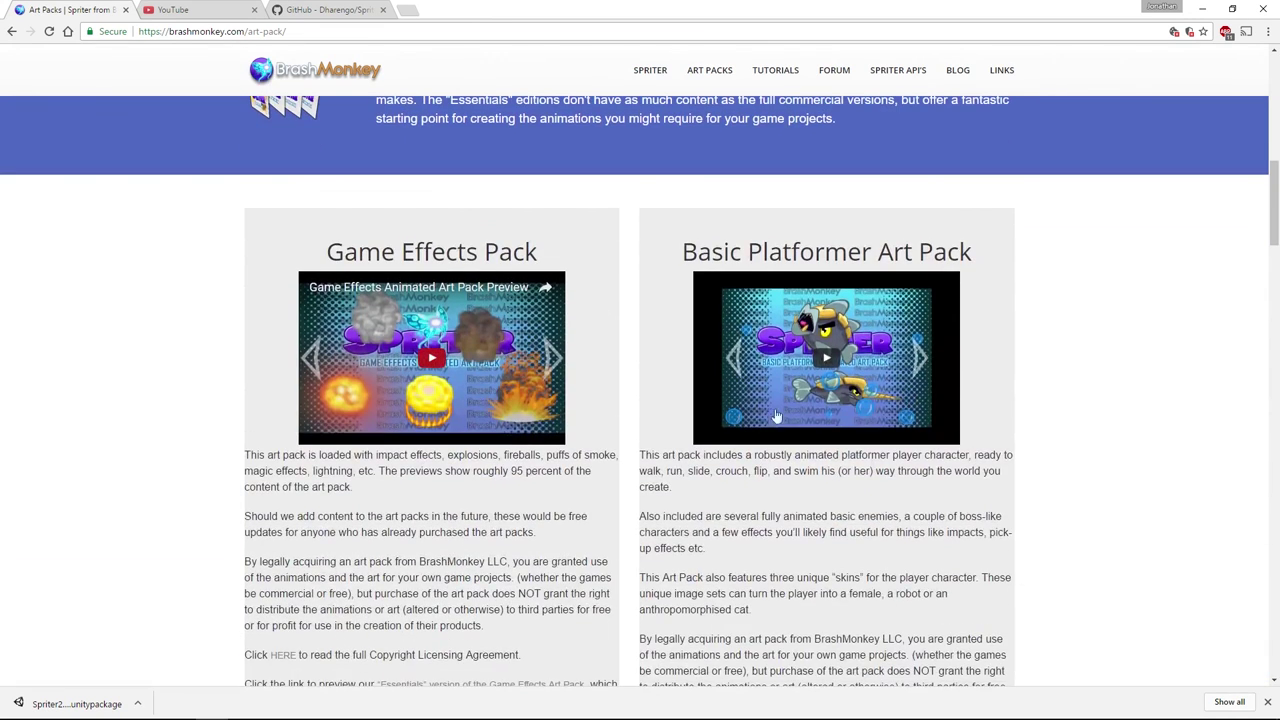
scroll(797, 388, "down", 2)
scroll(640, 380, "down", 3)
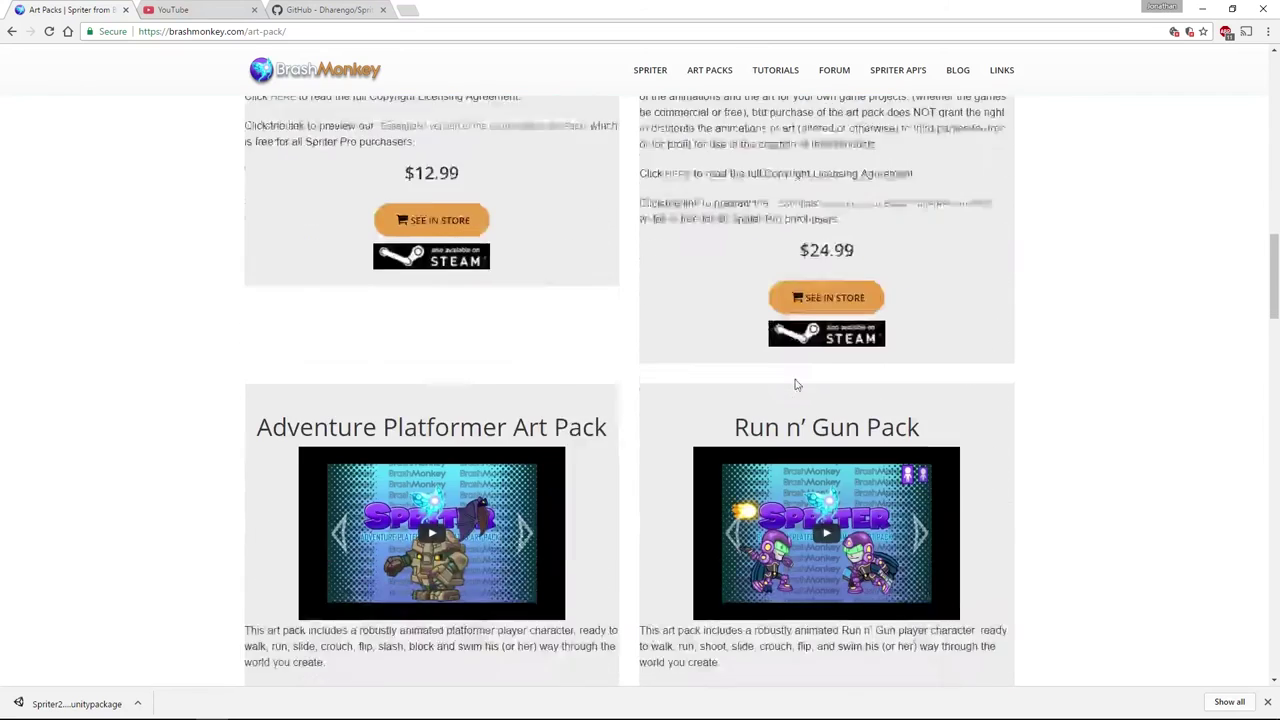
scroll(465, 372, "down", 1)
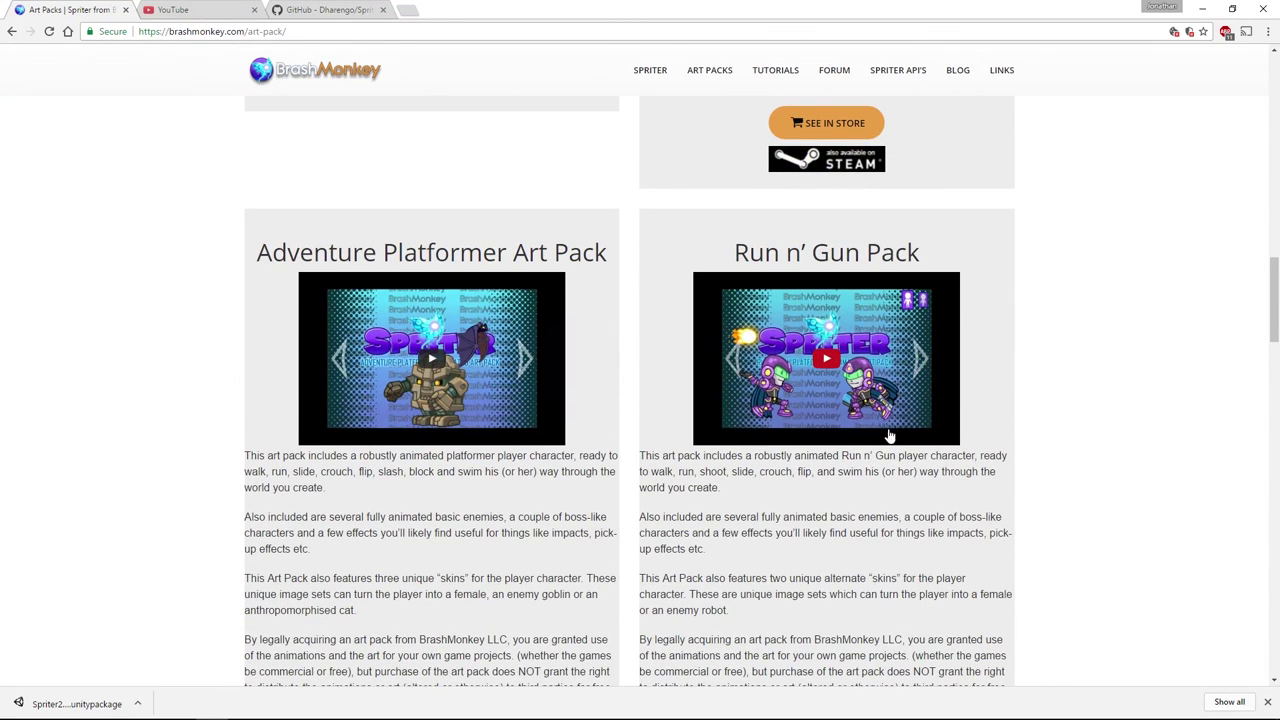
scroll(800, 428, "down", 2)
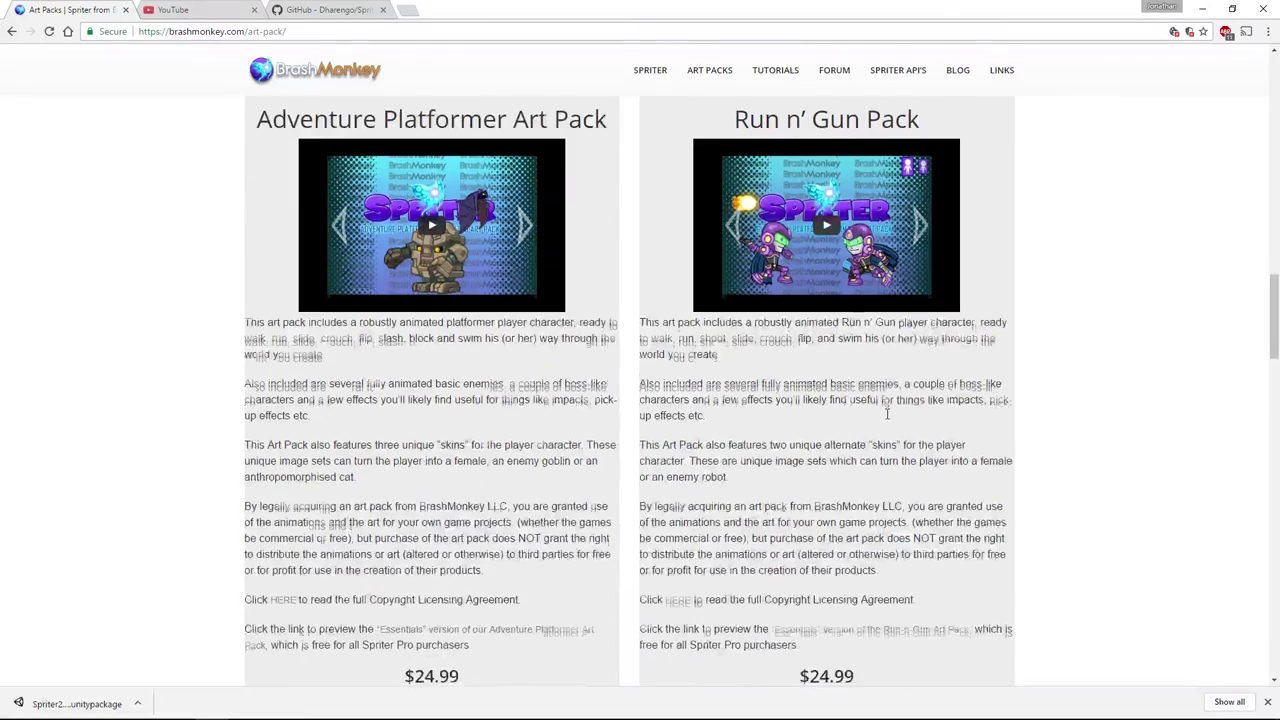
scroll(820, 415, "down", 2)
scroll(840, 400, "down", 1)
scroll(860, 390, "down", 1)
scroll(872, 383, "up", 4)
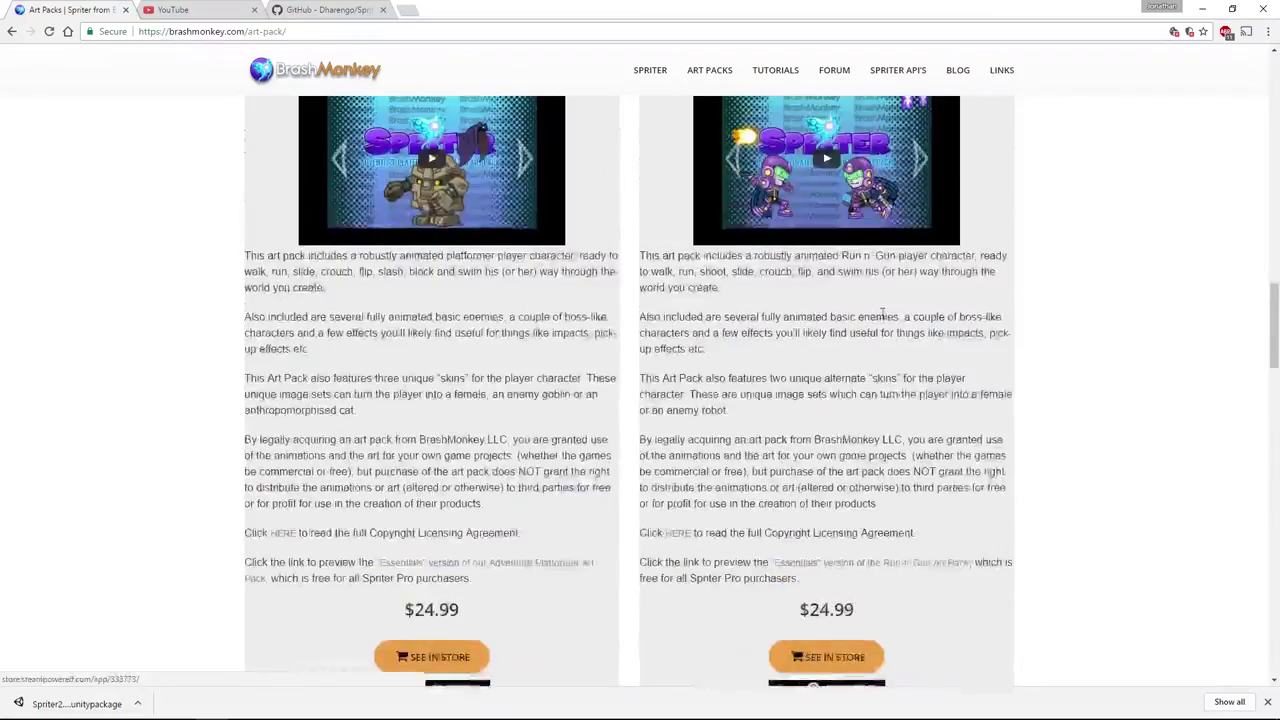
scroll(872, 370, "down", 6)
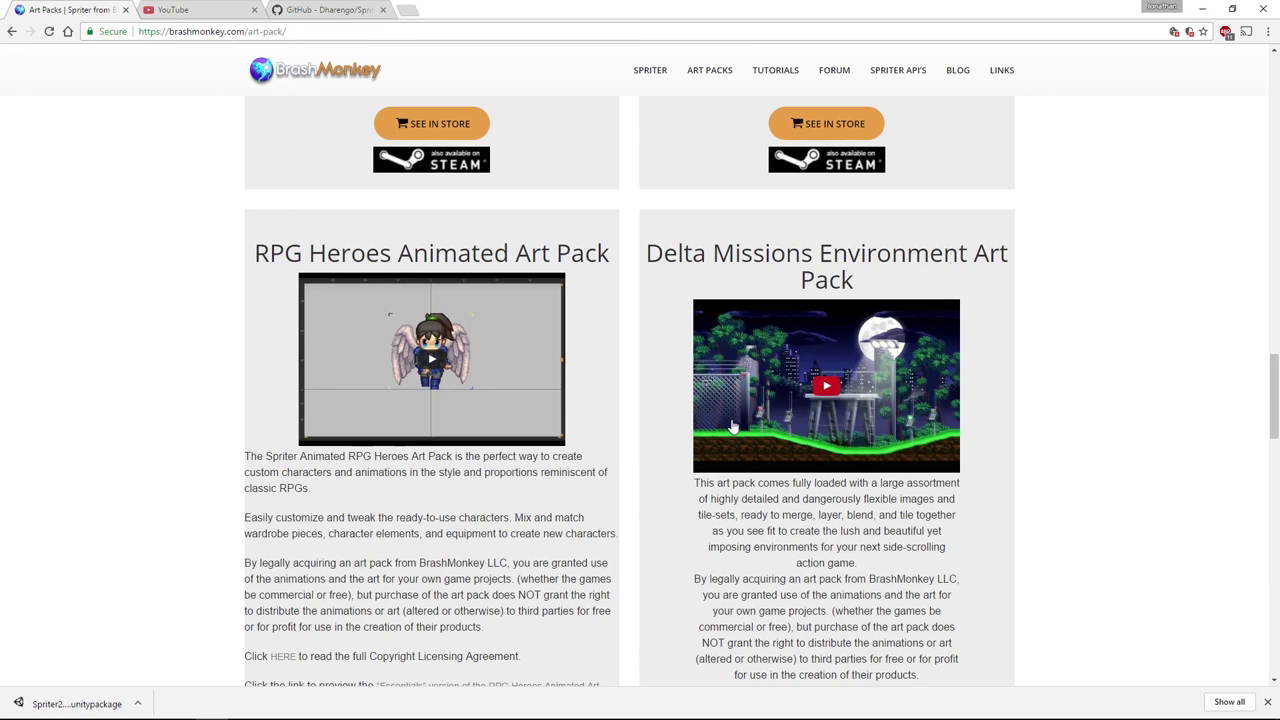
scroll(730, 430, "down", 4)
scroll(728, 428, "down", 1)
scroll(511, 440, "down", 2)
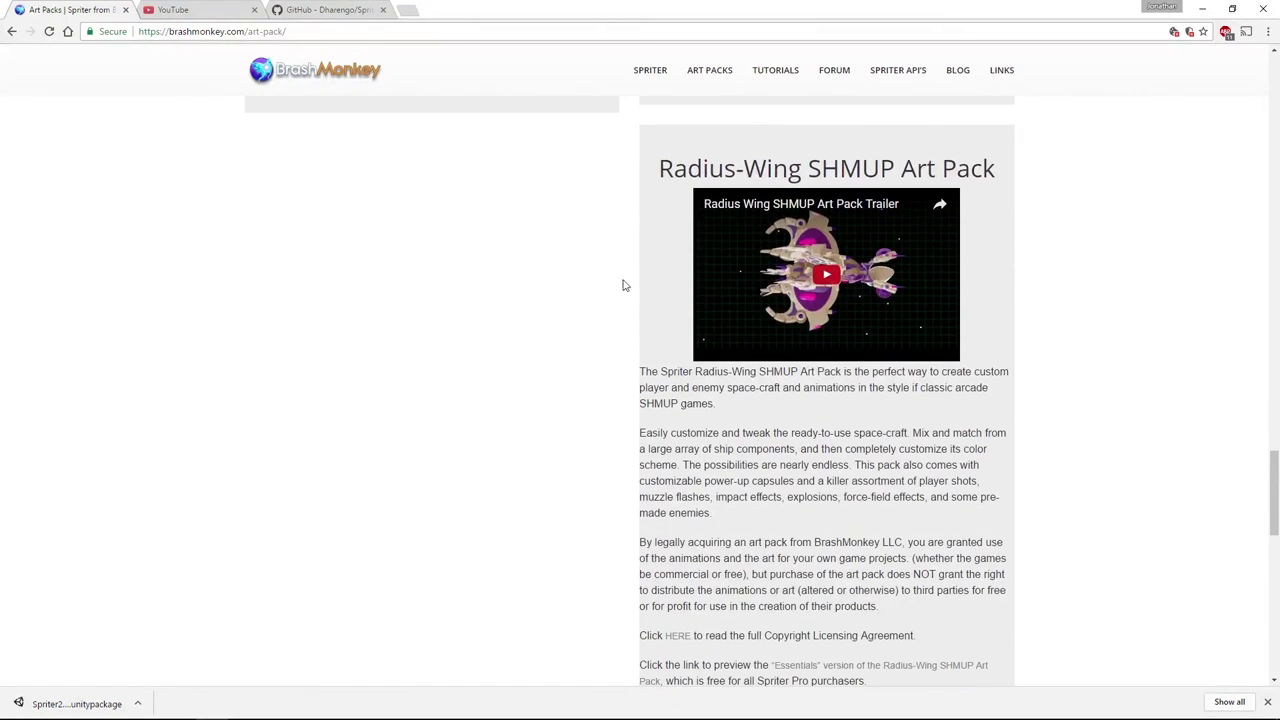
scroll(800, 360, "down", 1)
scroll(830, 330, "up", 1)
- Finish reviewing the Art Packs, then bring SpaceDude.scml in Spriter Pro back to the front
scroll(535, 392, "down", 3)
scroll(532, 388, "down", 3)
scroll(698, 369, "down", 5)
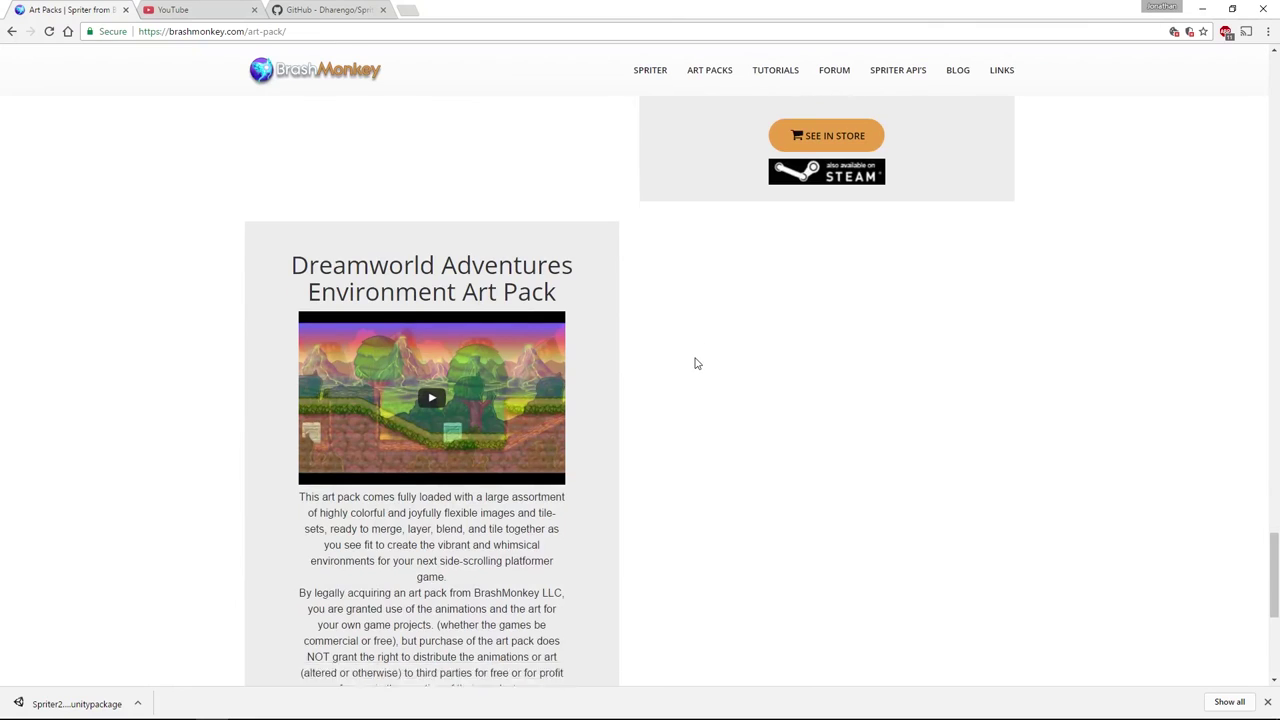
scroll(698, 362, "up", 4)
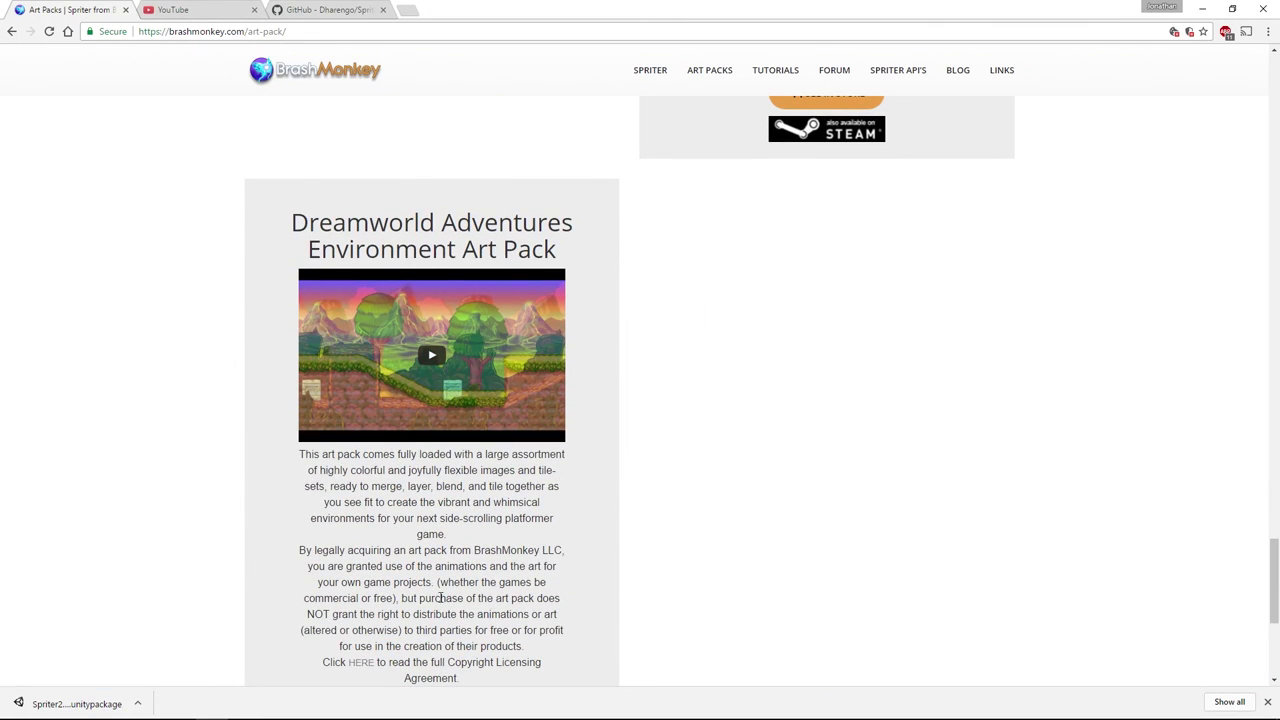
scroll(575, 567, "up", 5)
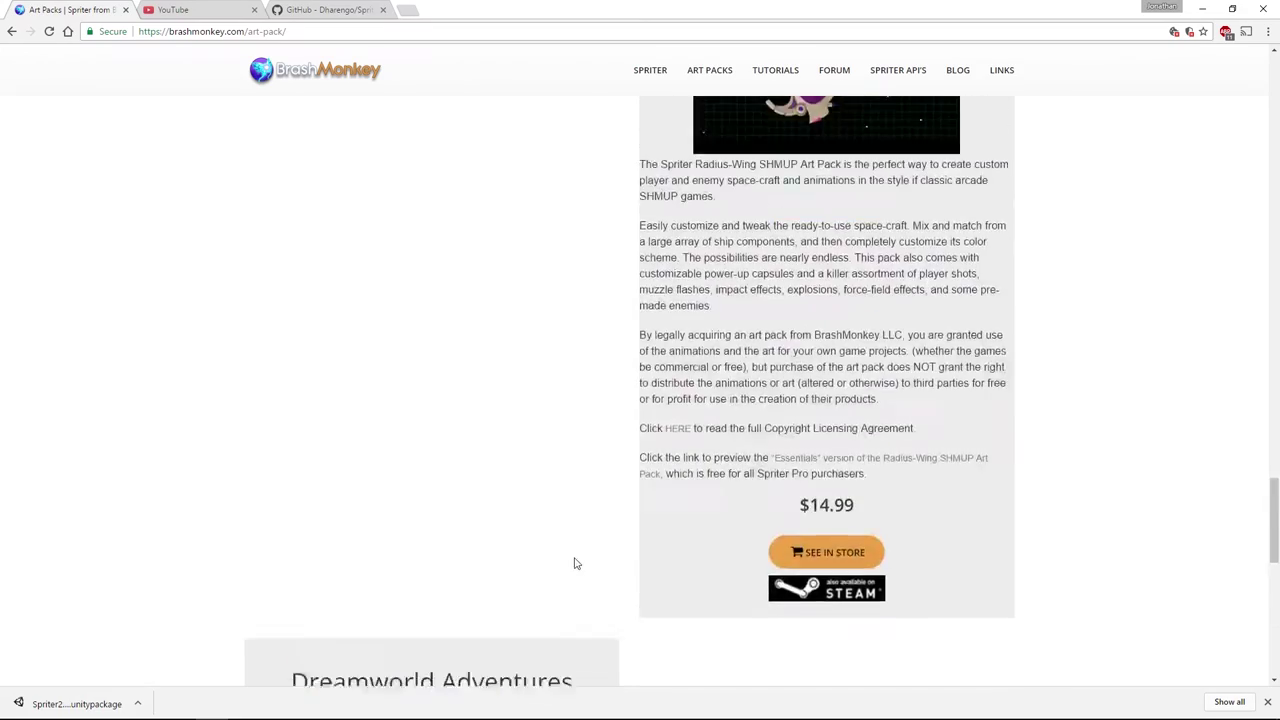
scroll(575, 567, "up", 5)
scroll(575, 565, "up", 5)
scroll(575, 563, "up", 5)
scroll(575, 563, "up", 5)
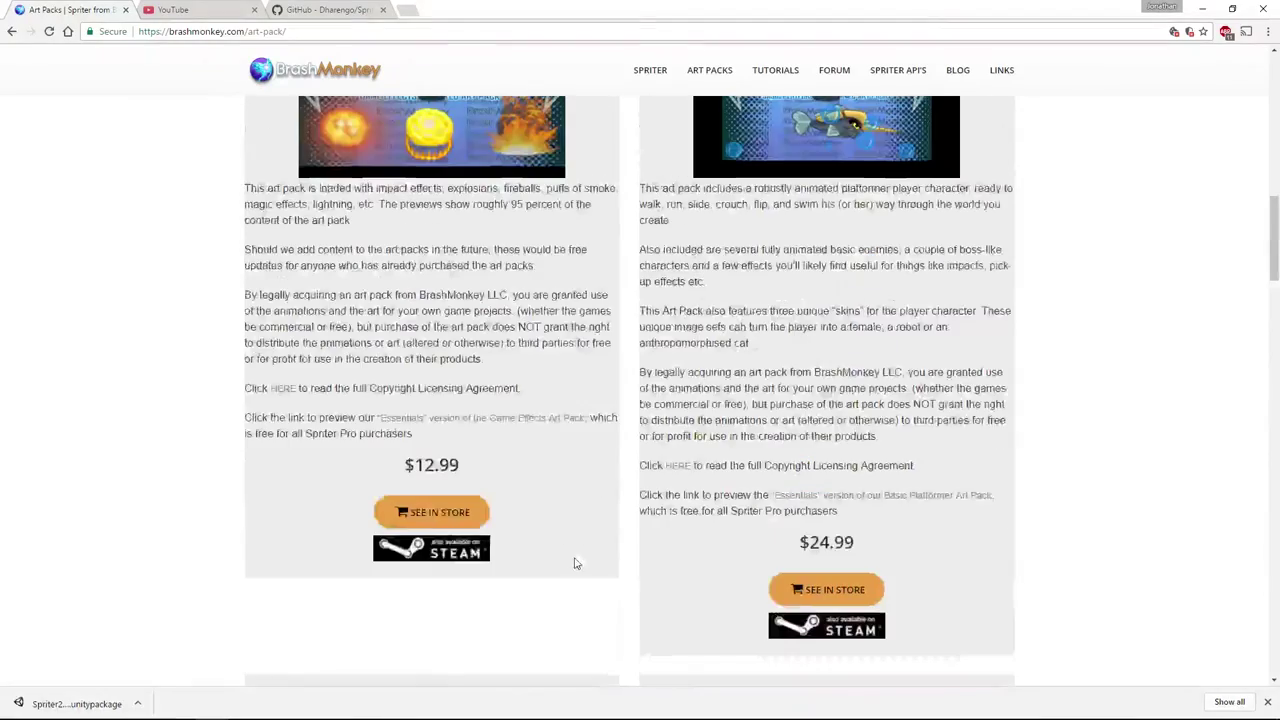
scroll(545, 422, "up", 5)
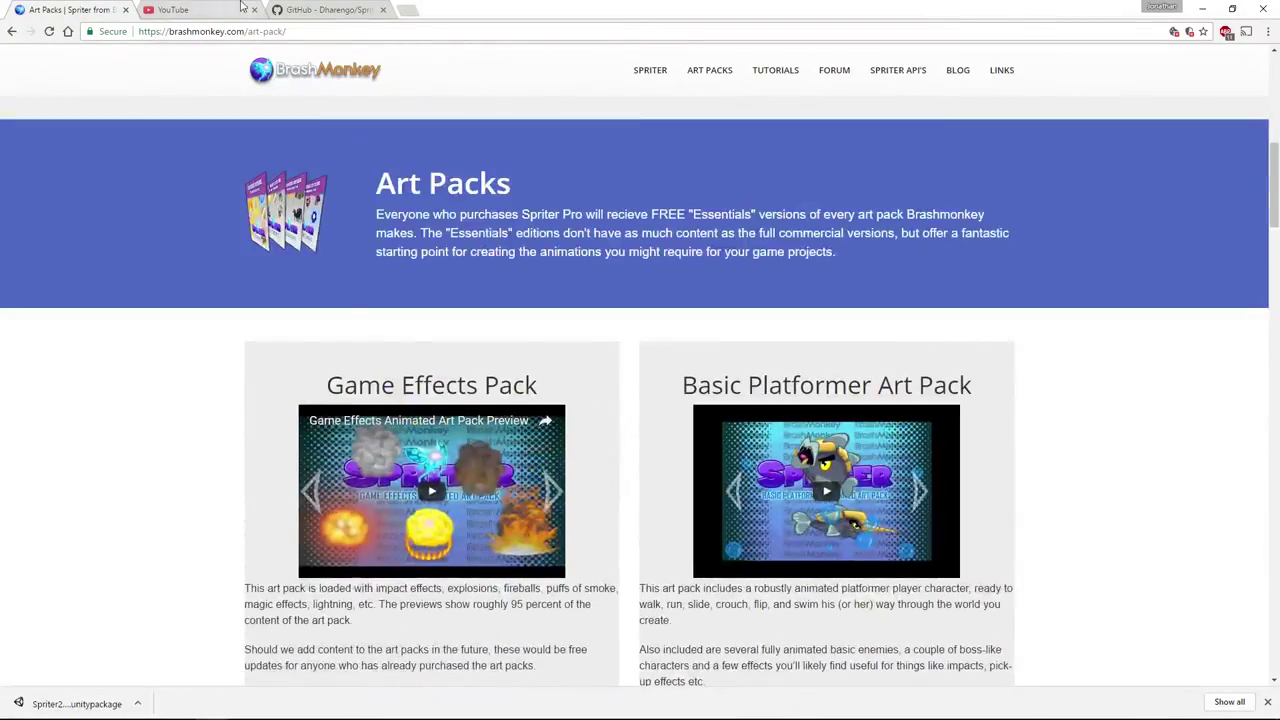
left_click(243, 707)
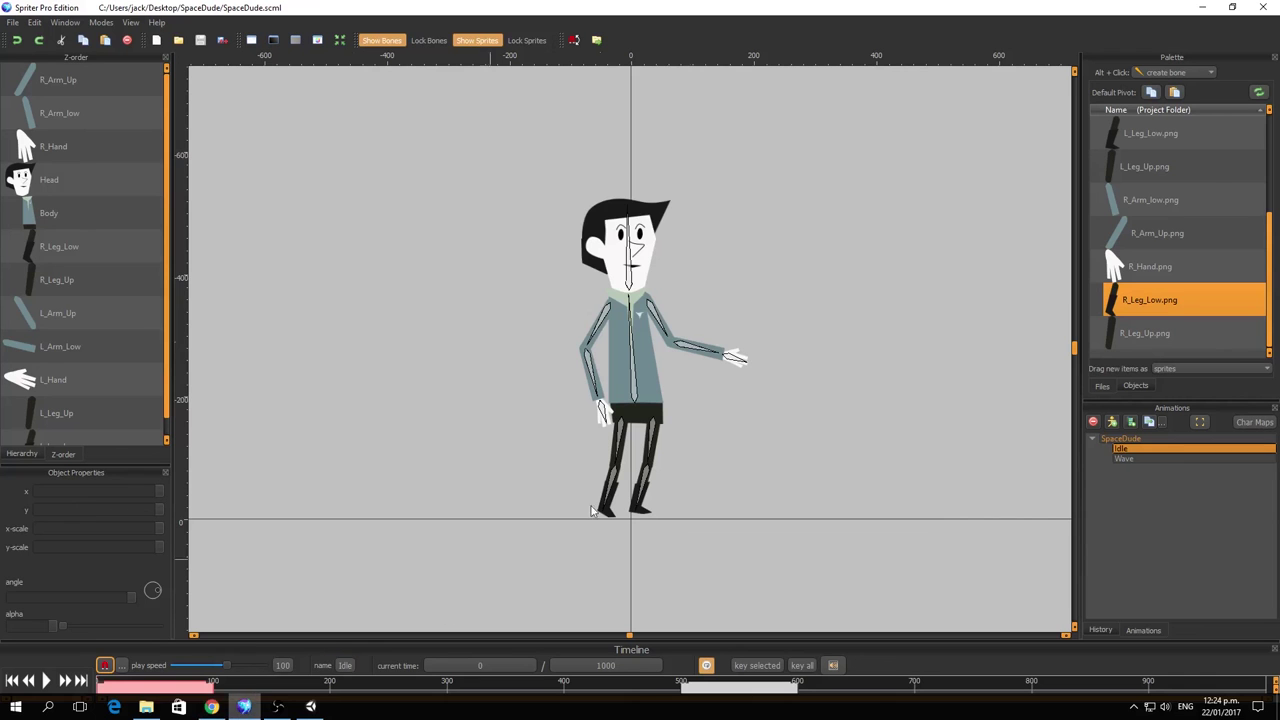